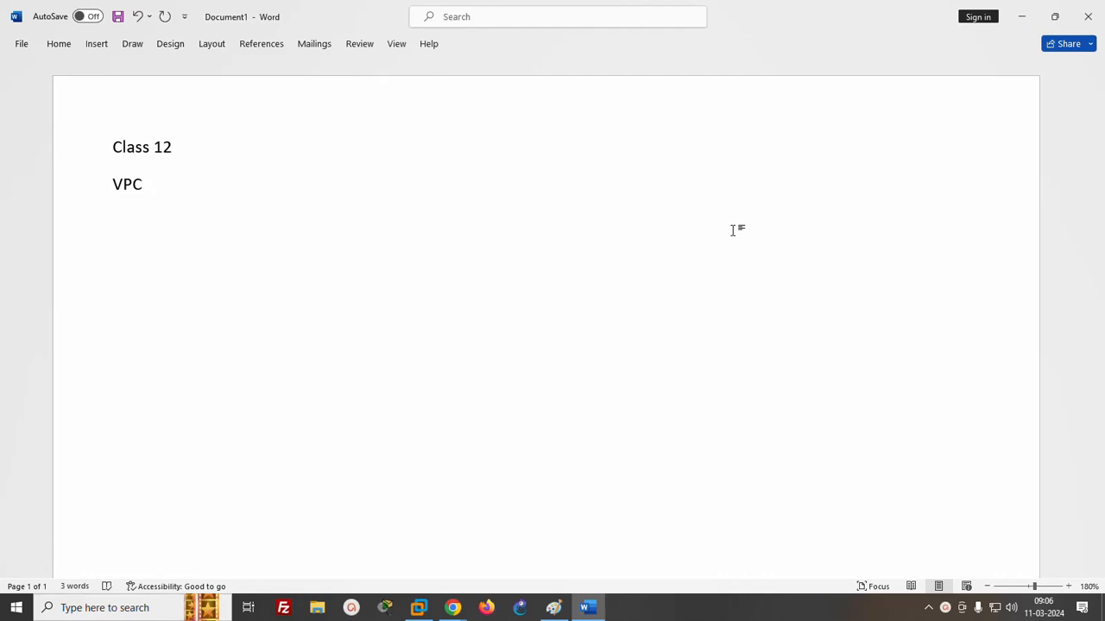
- Add the lines "Private" and "Public" below the VPC line in the document
key(Return)
text(privs)
text(t)
key(BackSpace)
key(BackSpace)
text(ate)
key(Return)
text(prubl)
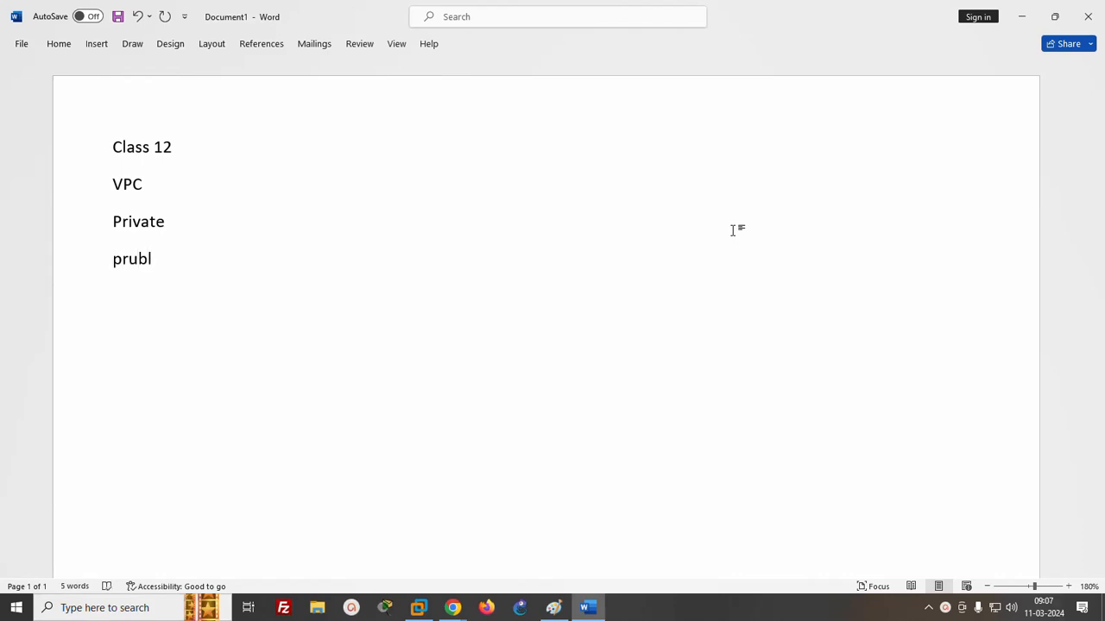
text(ic)
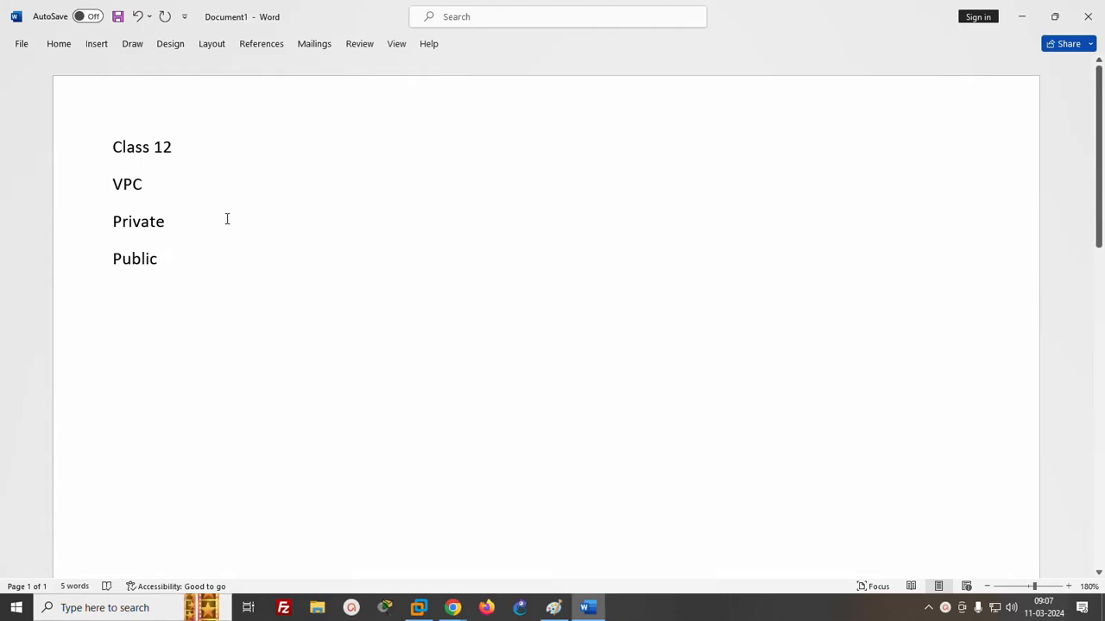
- Annotate the Private line with "= mandatory" and the Public line with "- optional"
click(207, 214)
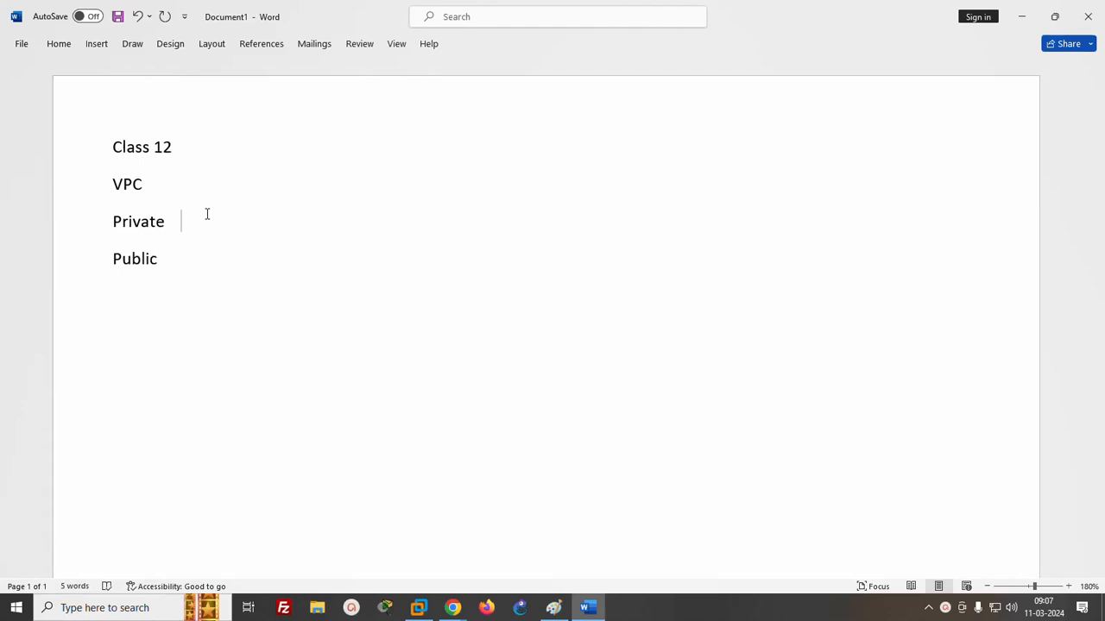
text(= mandatory)
click(178, 256)
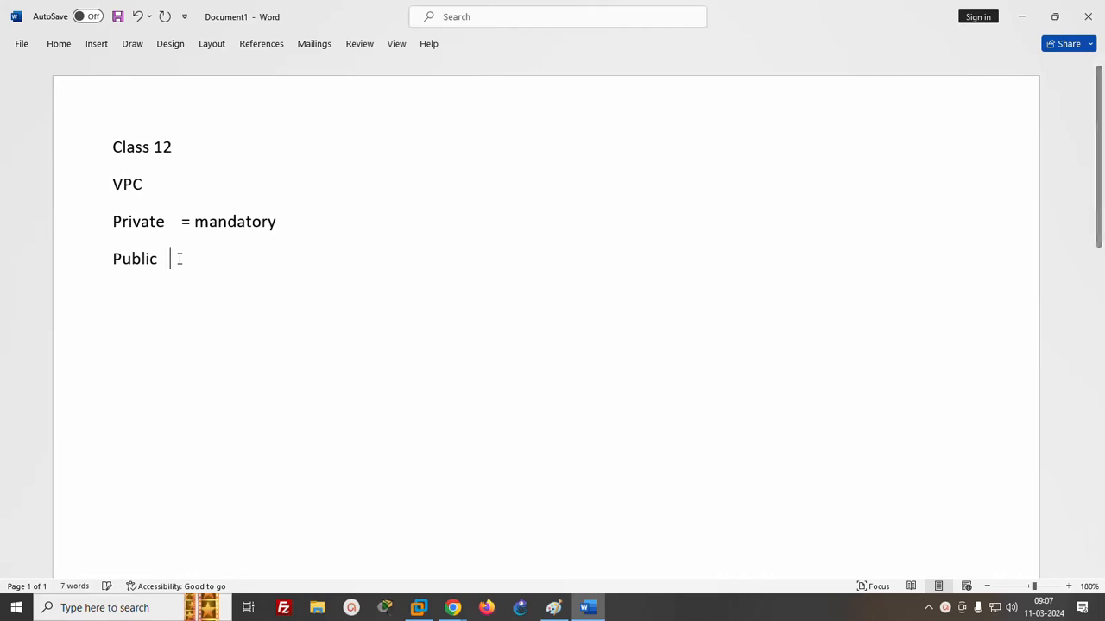
text(= o)
text(ptional)
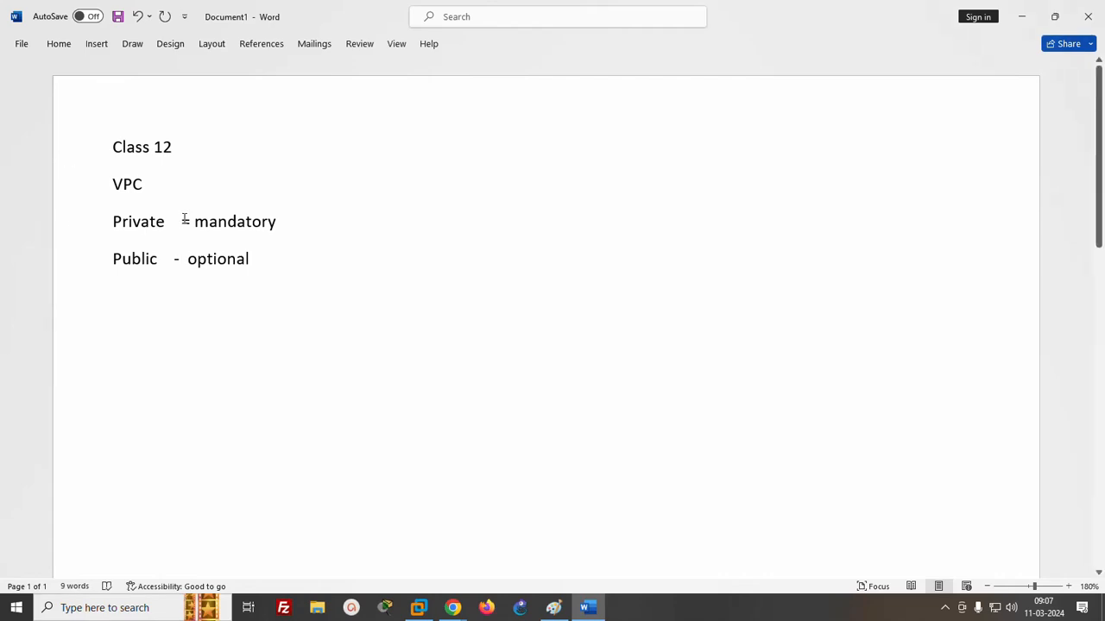
- Append "=VPC" to the end of the Private line after "mandatory"
click(308, 221)
text(=)
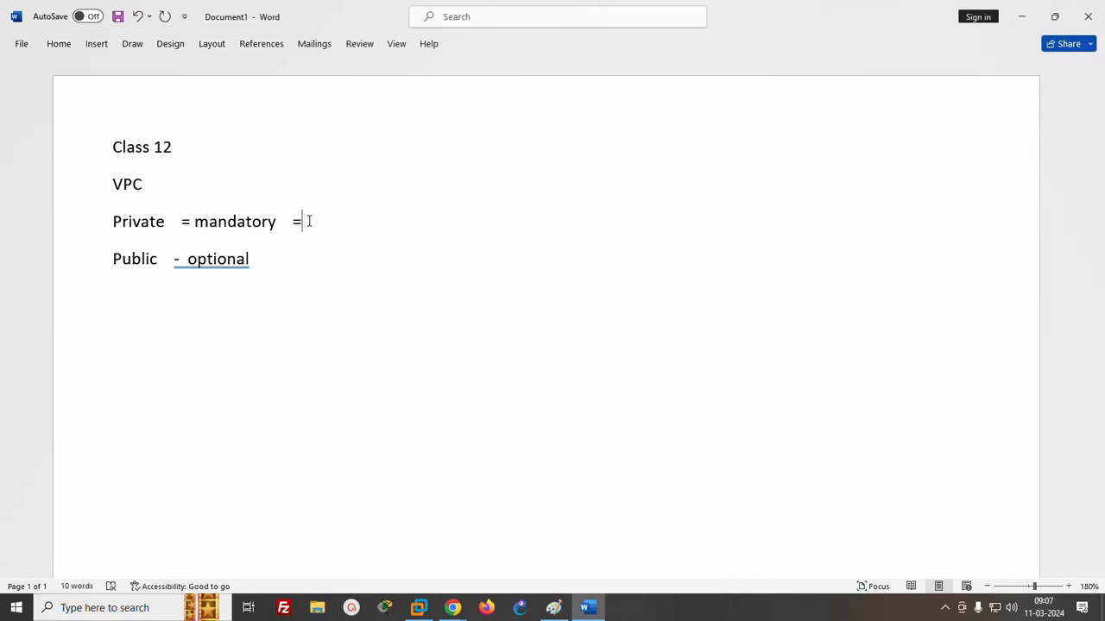
text(VPC)
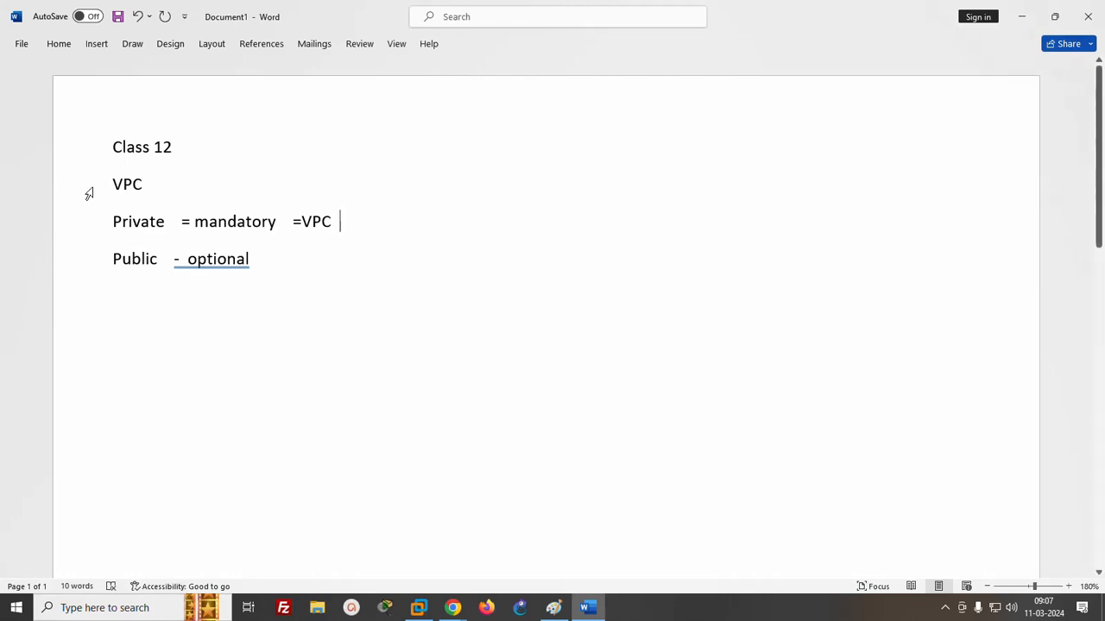
- Insert a horizontal divider line below the Public line and write "VPC peering" beneath it
click(272, 265)
key(Return)
text(-------------)
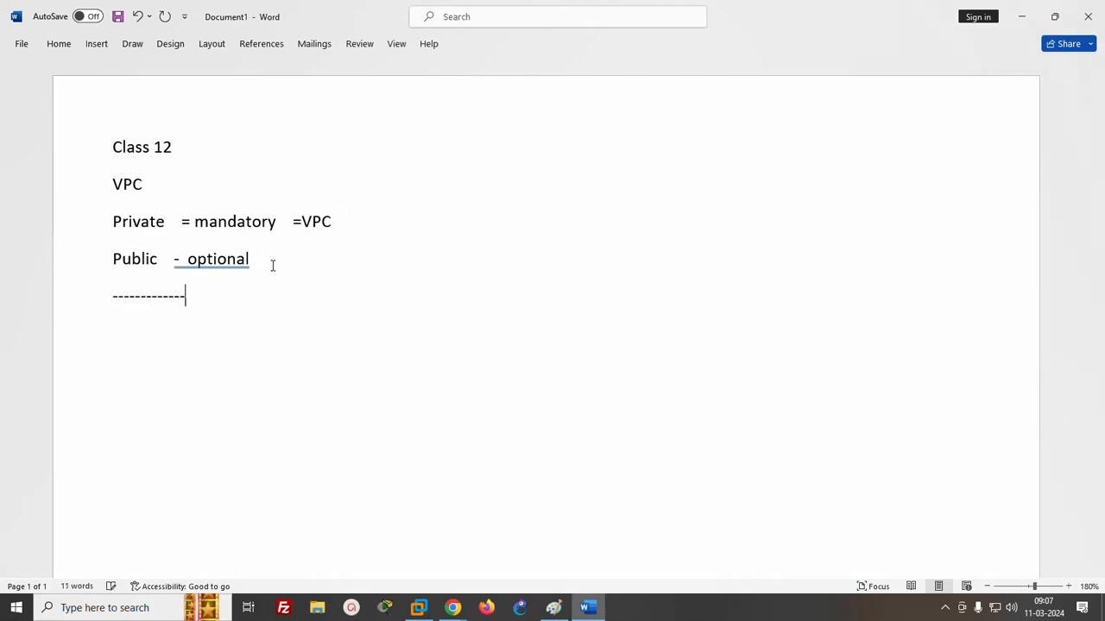
key(Return)
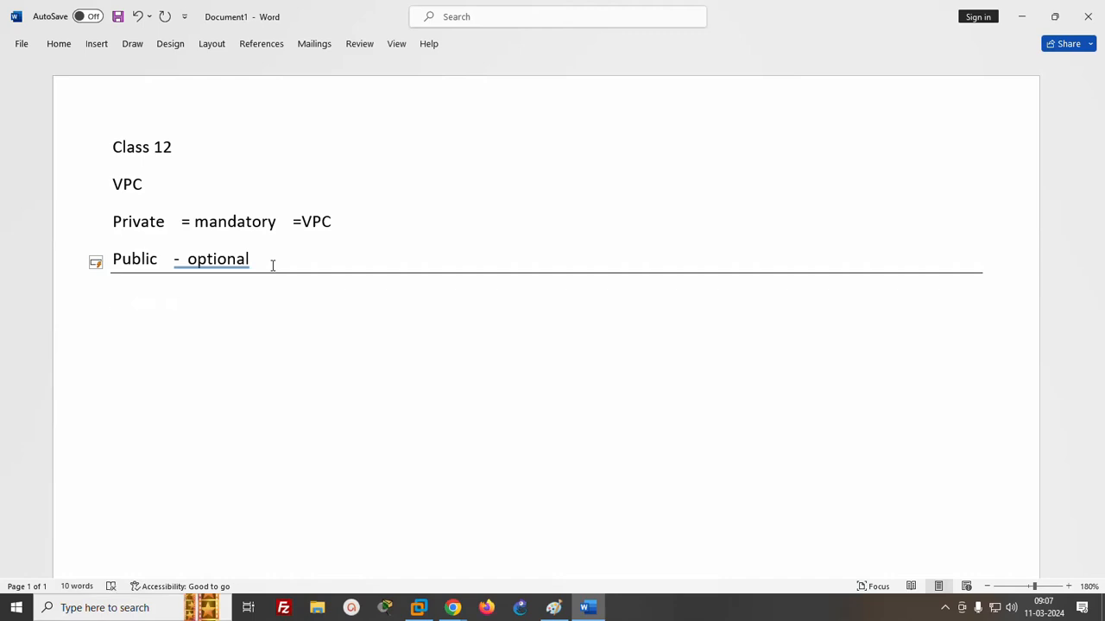
text(VPC peering)
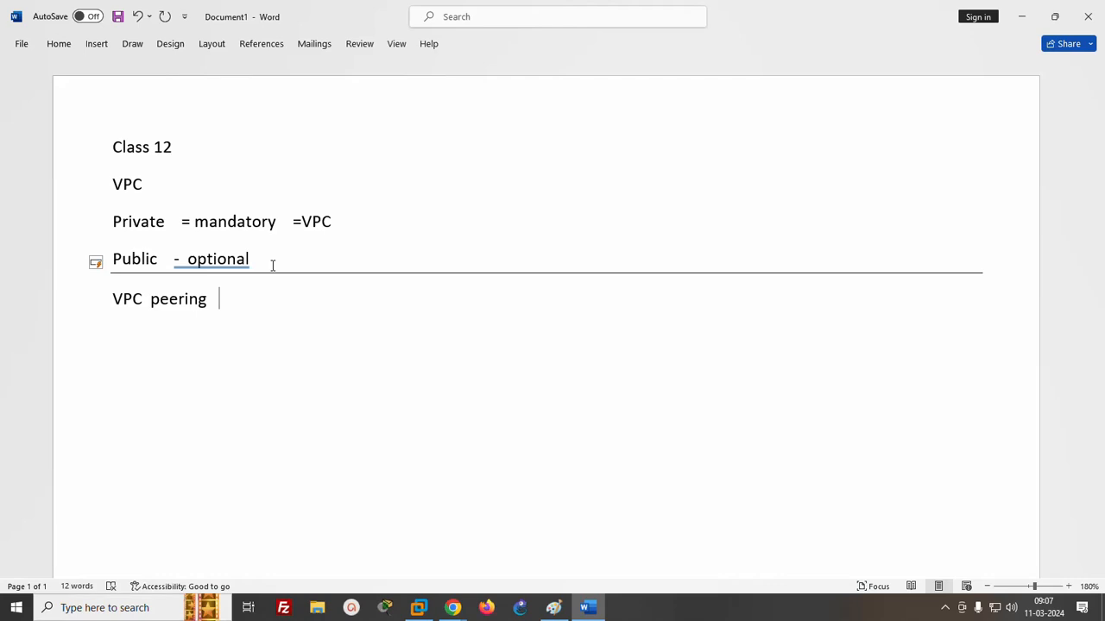
- Switch to Paint and undo the existing boxes and text until the canvas is blank
click(554, 608)
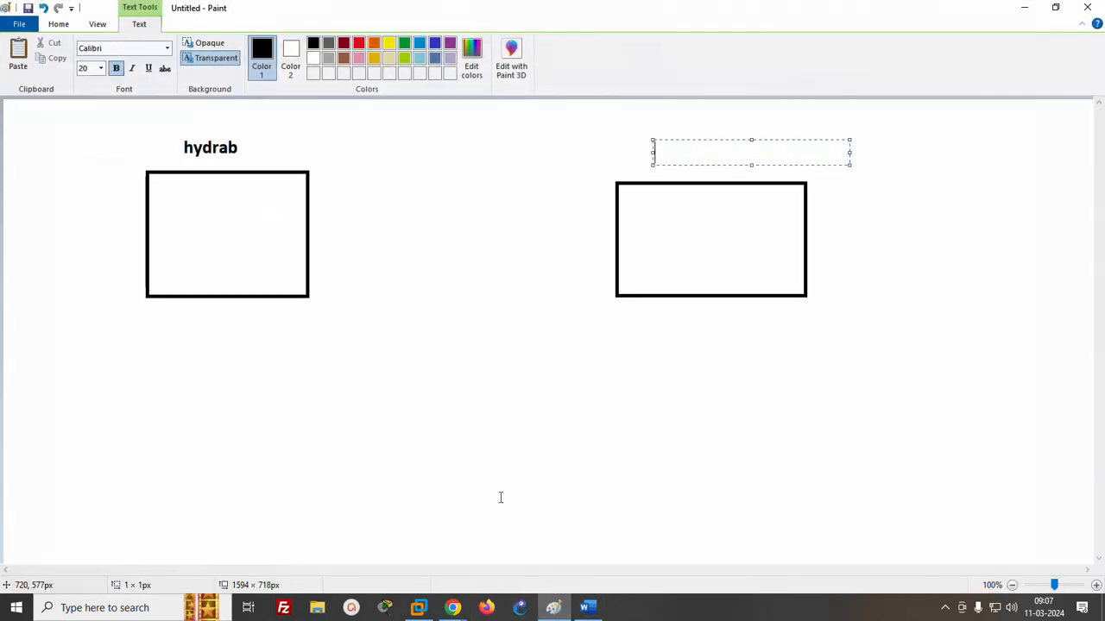
key(ctrl+z)
key(ctrl+z)
key(ctrl+z)
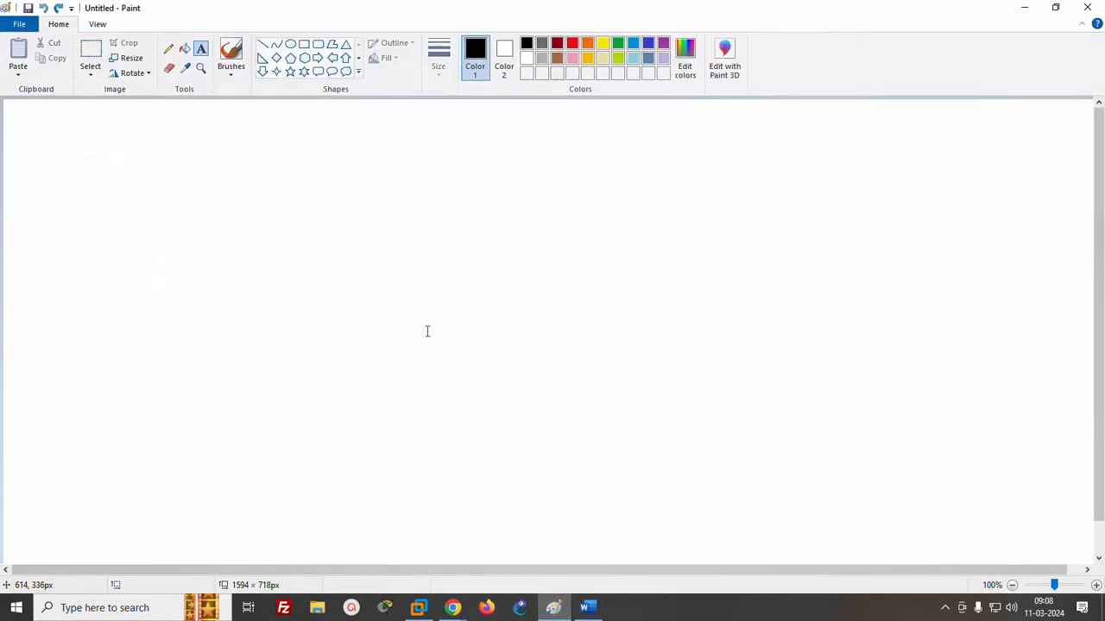
- Draw a large black square on the canvas's left half and label it "region hydrabad" above its upper edge
click(304, 44)
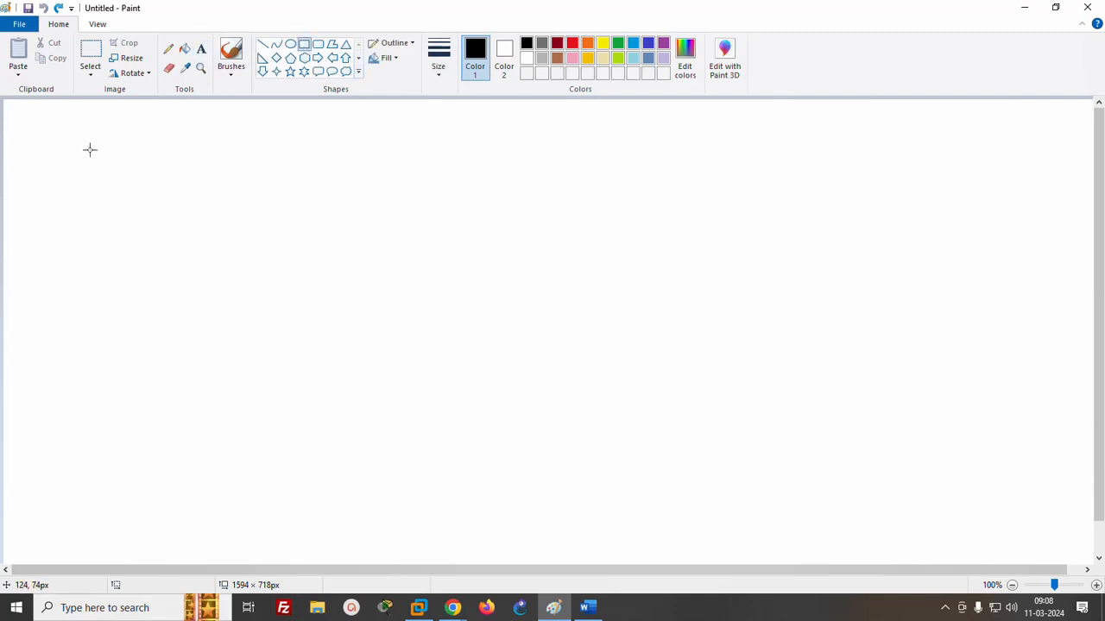
mouse_move(62, 173)
mouse_down()
mouse_move(318, 178)
mouse_move(394, 382)
mouse_move(414, 498)
mouse_up()
click(201, 48)
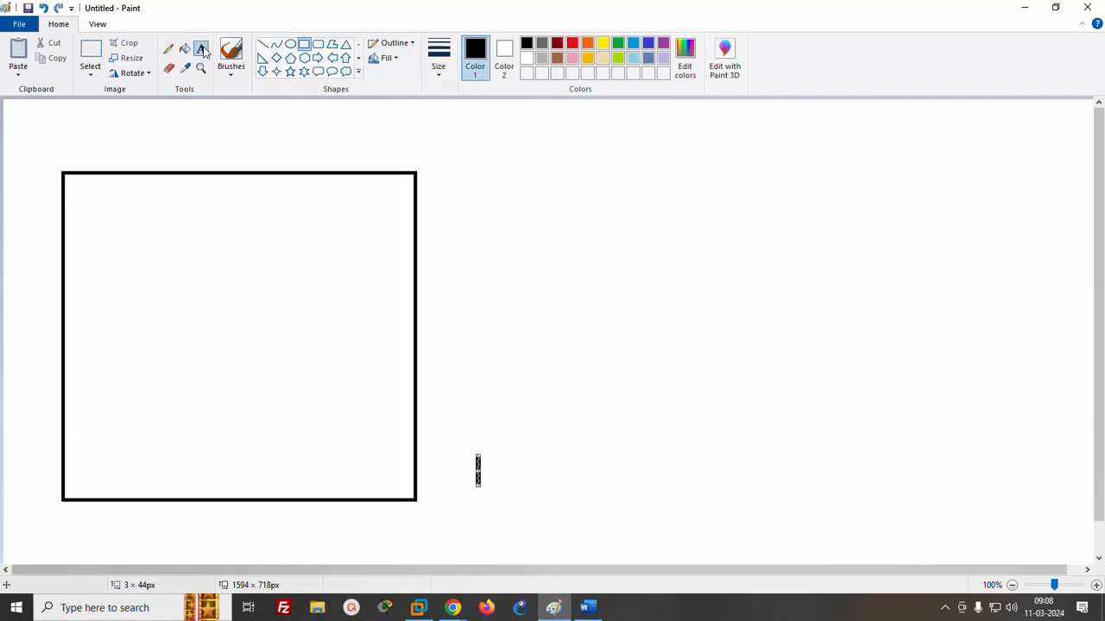
click(164, 152)
text(region)
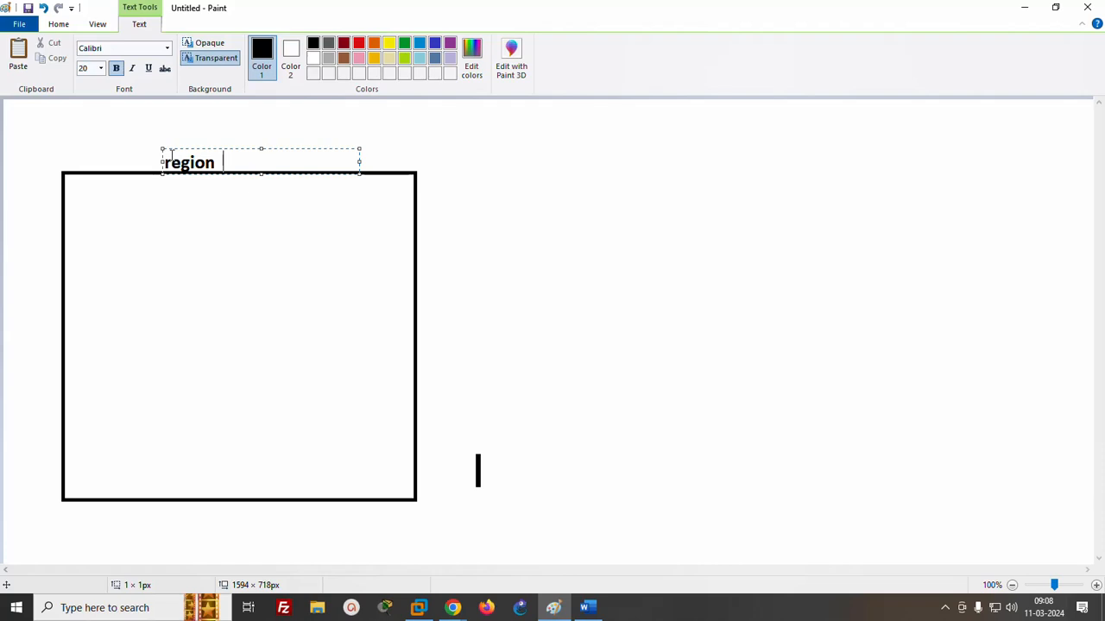
text( hydrabas)
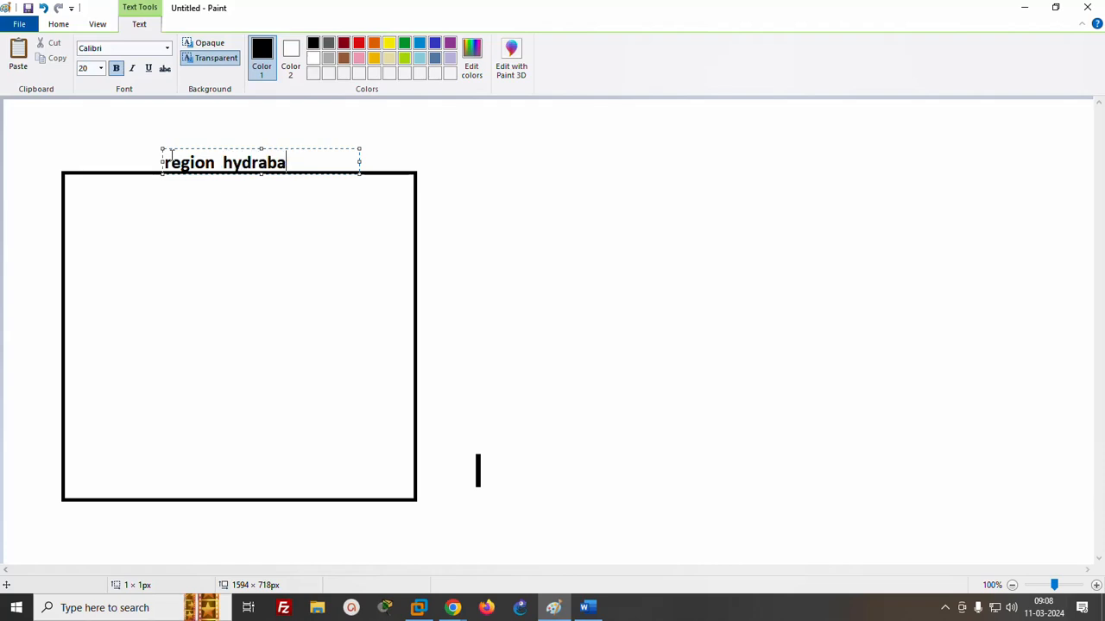
text(d)
click(430, 174)
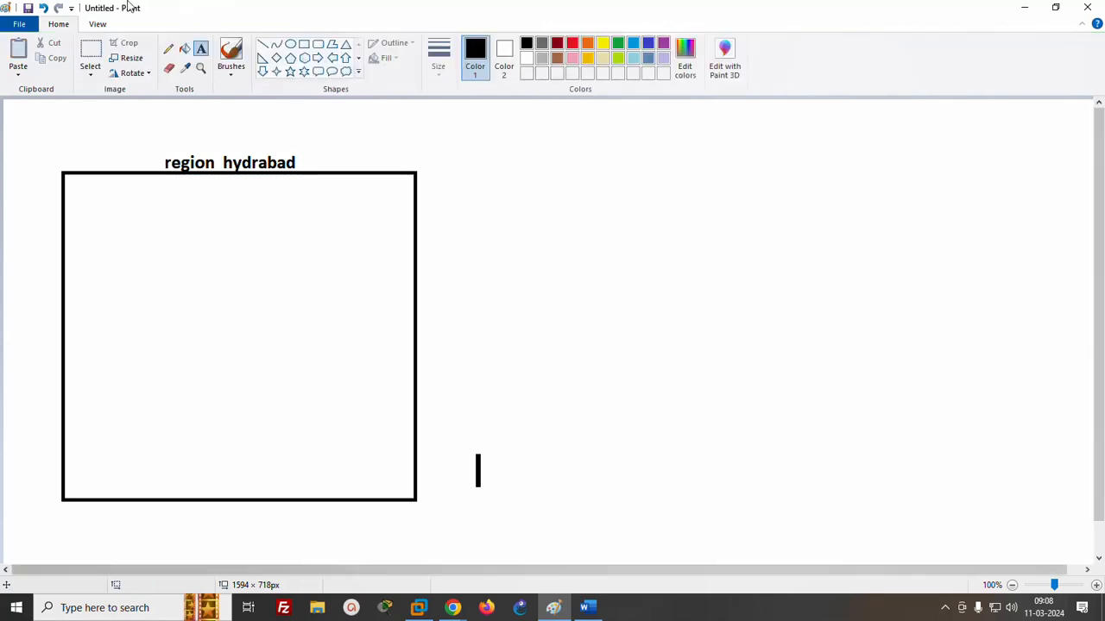
- Draw a tall rectangle about 186 × 418 px in the region box's left part and label it "VPC1 10.0.0.0" above
click(303, 44)
drag(81, 197, 208, 484)
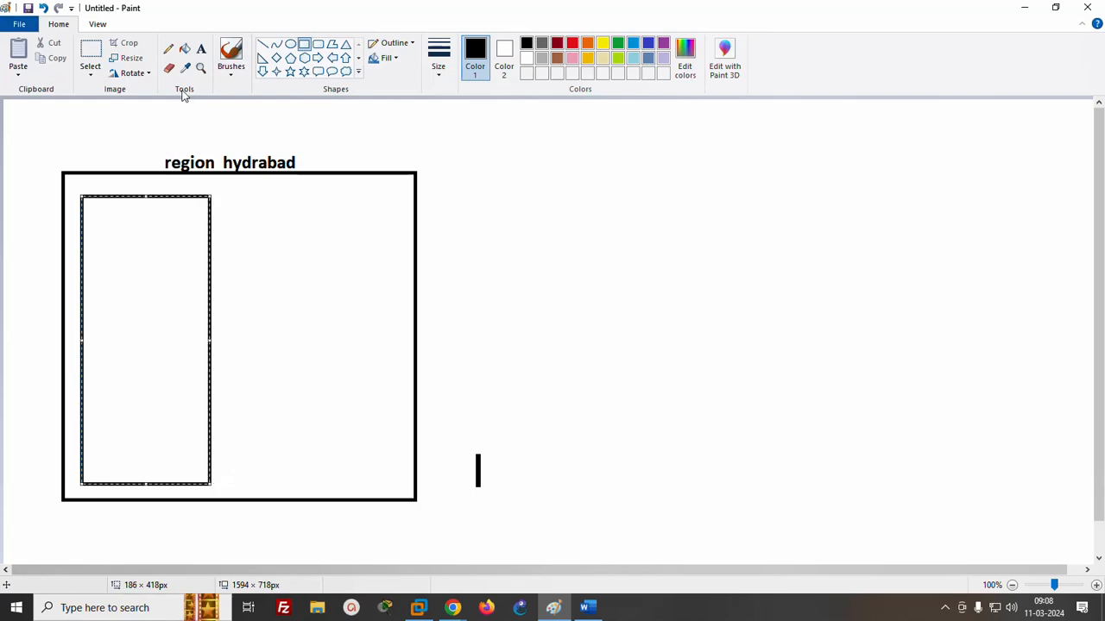
click(201, 49)
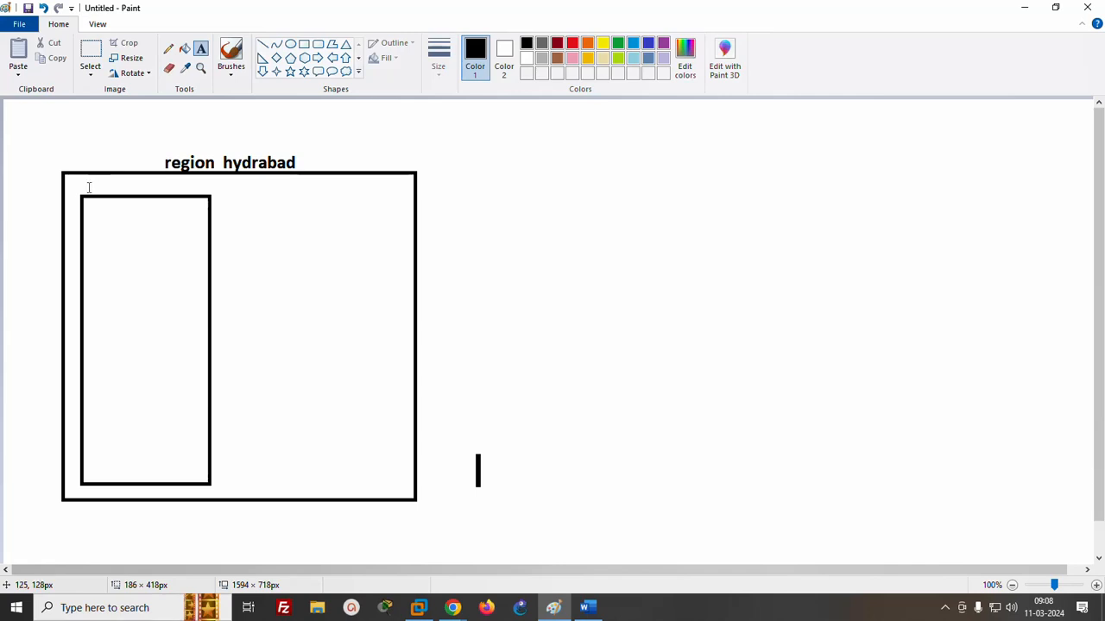
click(81, 183)
text(VPC1)
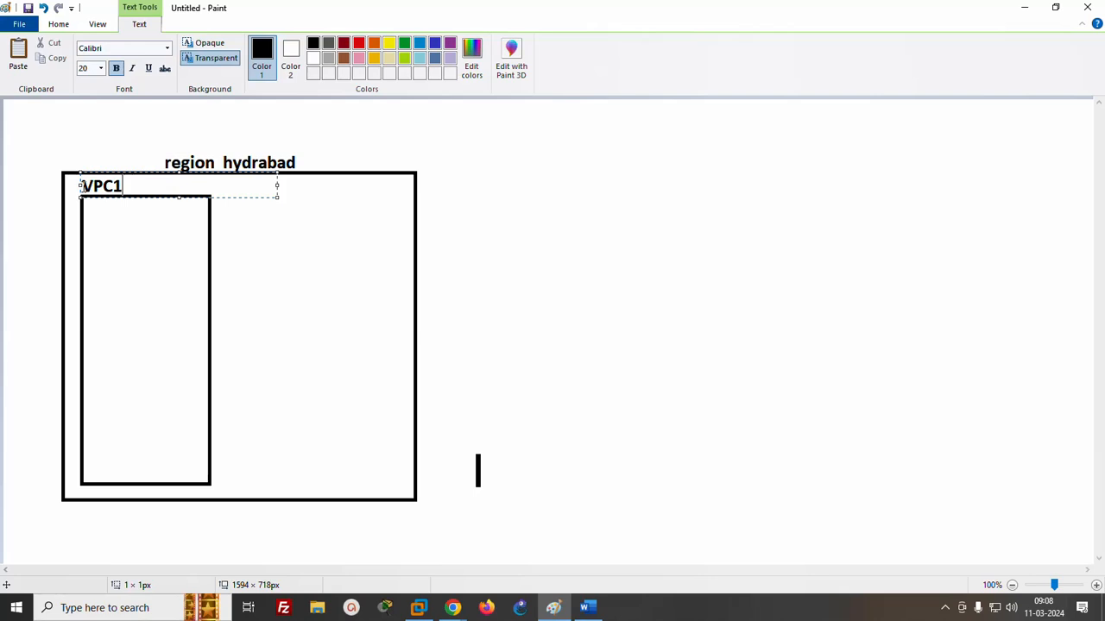
text(10.0.0.0)
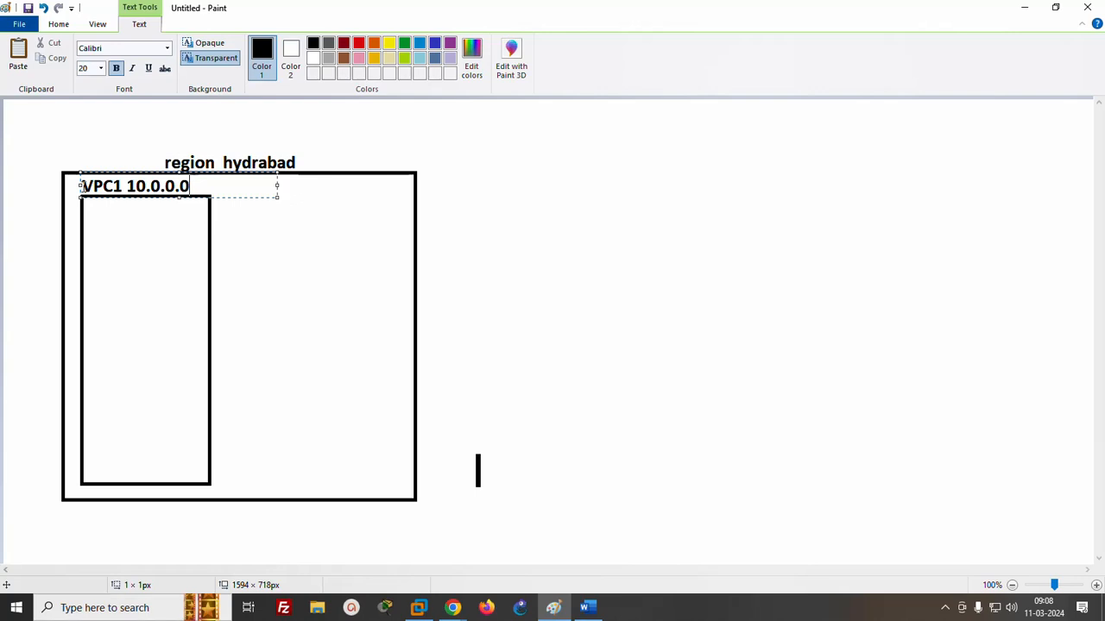
click(357, 236)
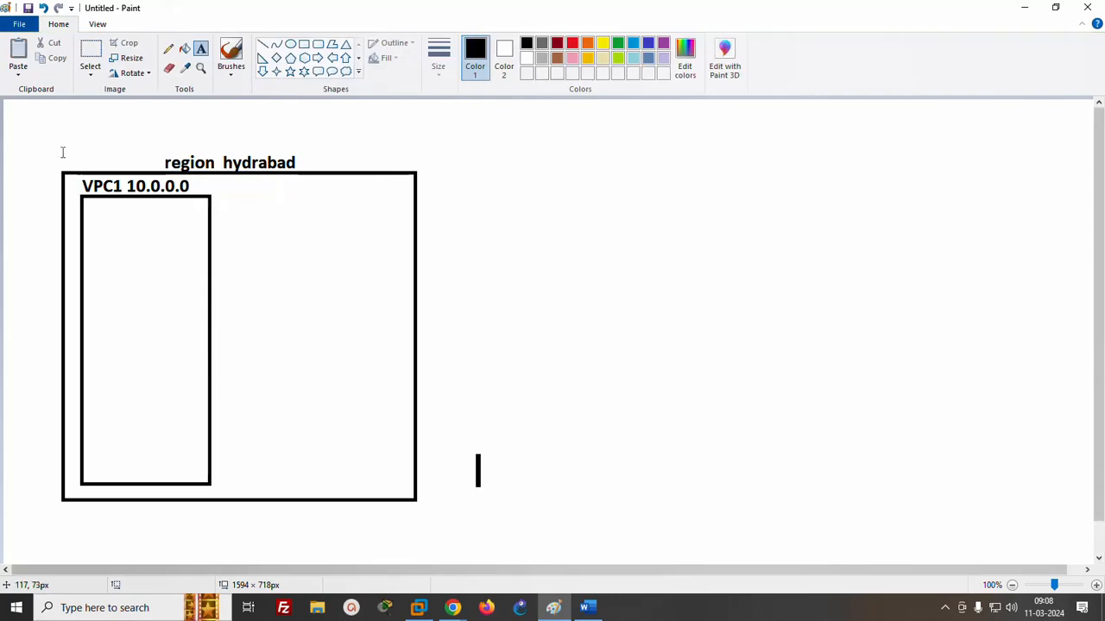
- Draw two stacked subnet boxes inside the VPC1 rectangle, the upper about 128 × 119 px and the lower about 120 × 162 px
click(304, 44)
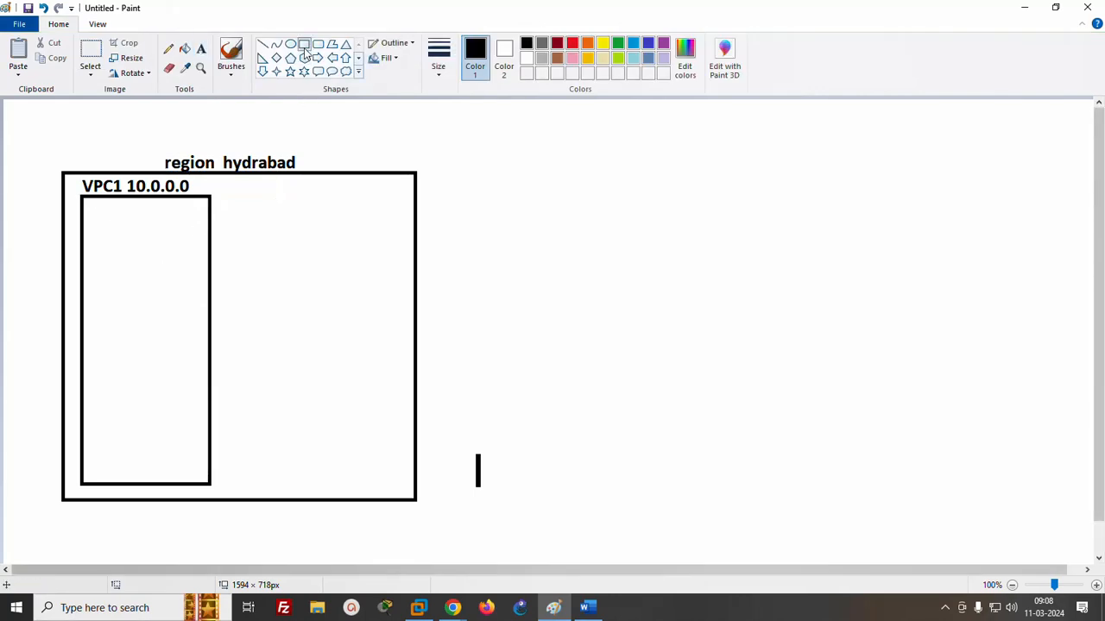
mouse_move(96, 214)
mouse_down()
mouse_move(152, 254)
mouse_move(184, 296)
mouse_up()
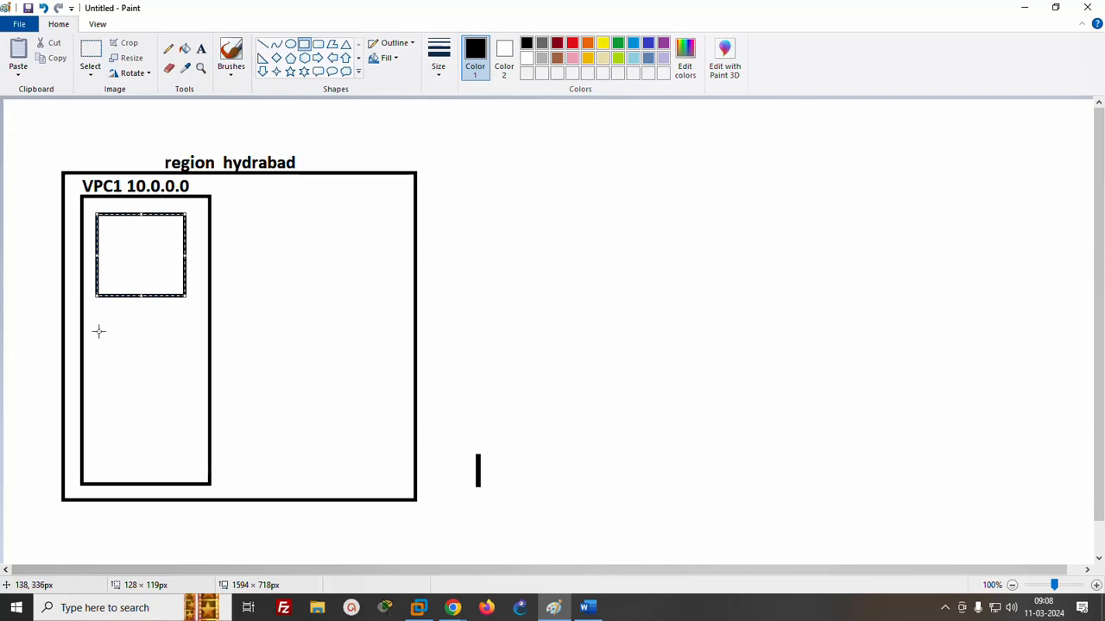
drag(98, 331, 182, 443)
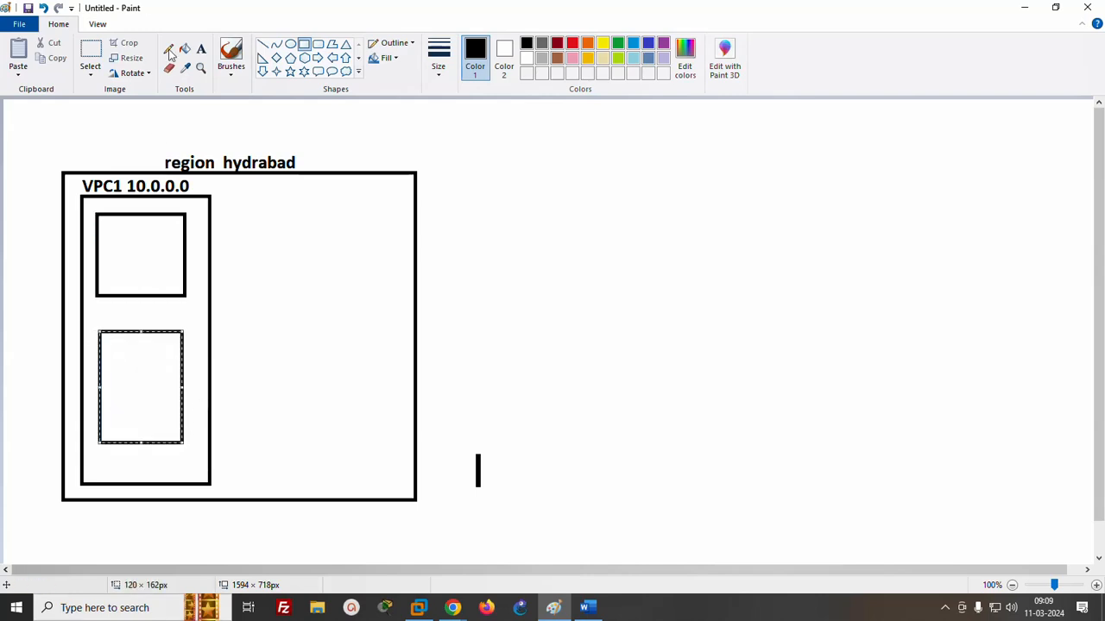
- Label the upper box inside VPC1 with "subnet A" and "10.0.0.0/24" on two lines
click(200, 48)
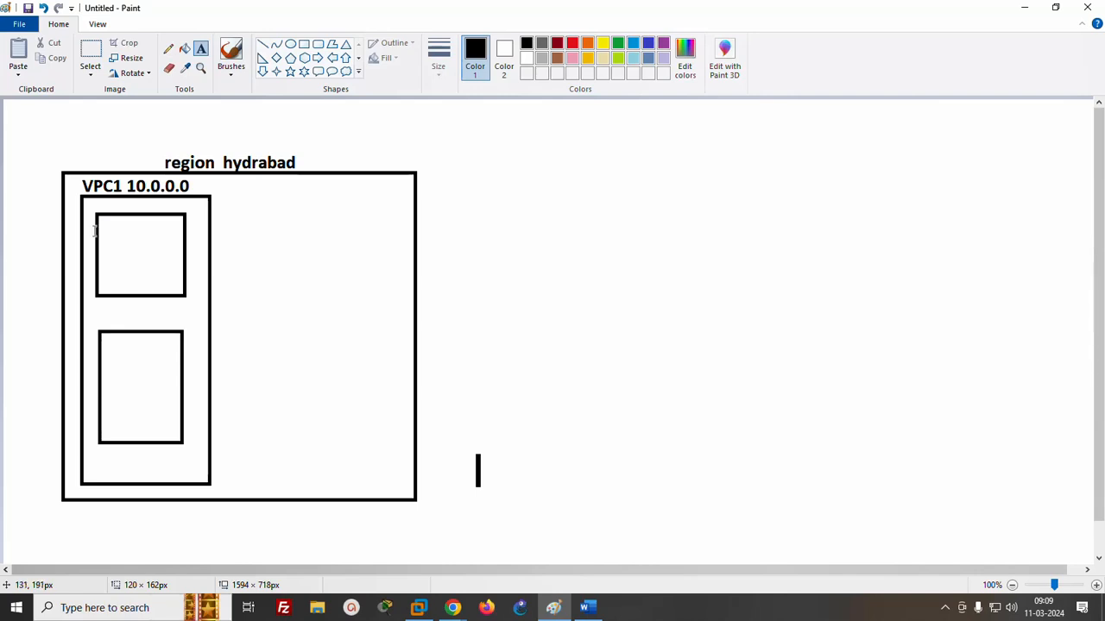
click(98, 211)
text(subnet A)
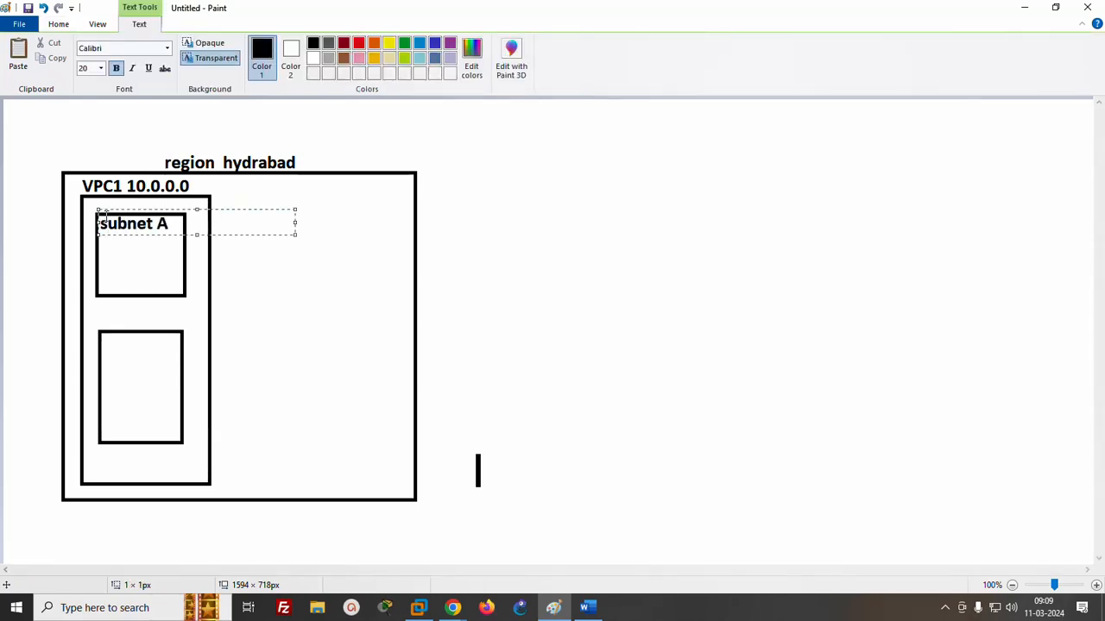
key(Return)
text(10.0.0.0/24)
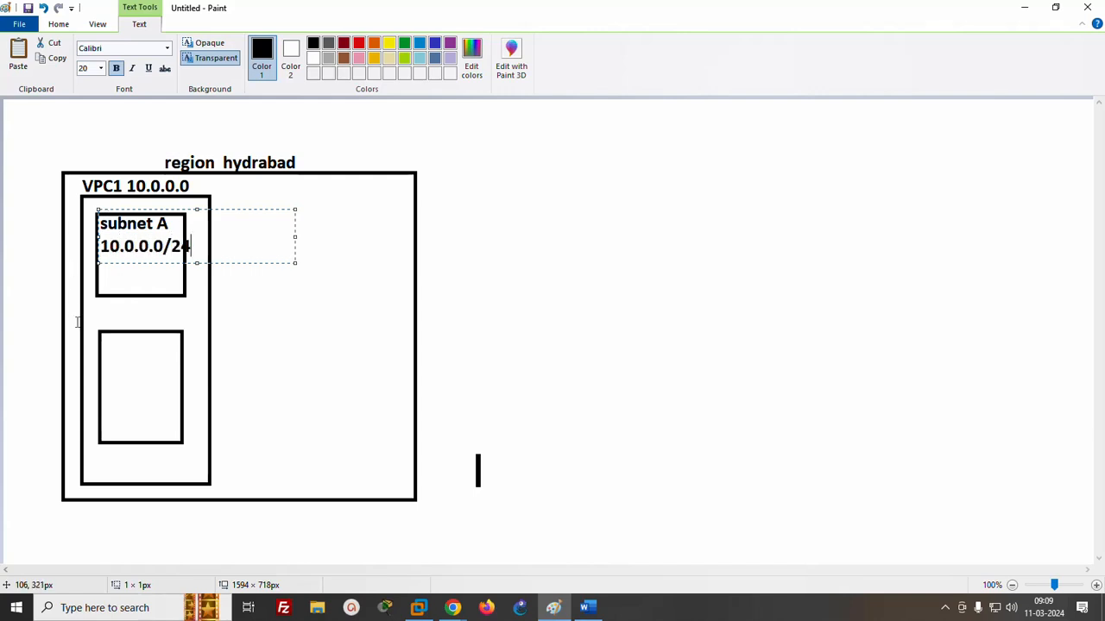
- Label the lower box inside VPC1 with "subnetB" and "10.0.1.0/24" on two lines
click(104, 337)
text(subnetB)
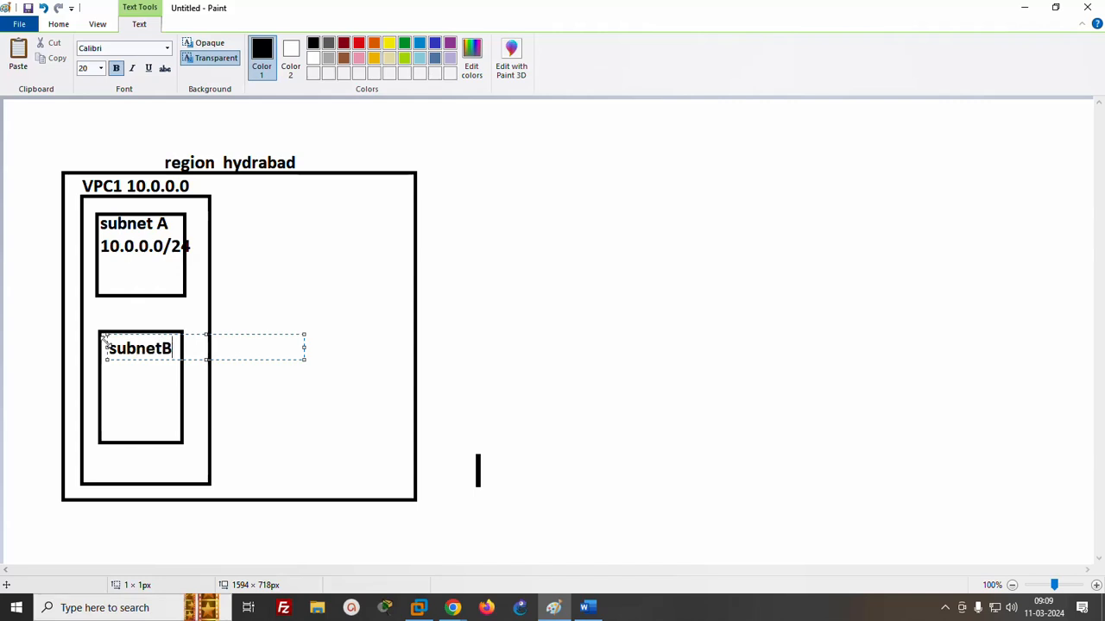
key(Return)
text(10.0.)
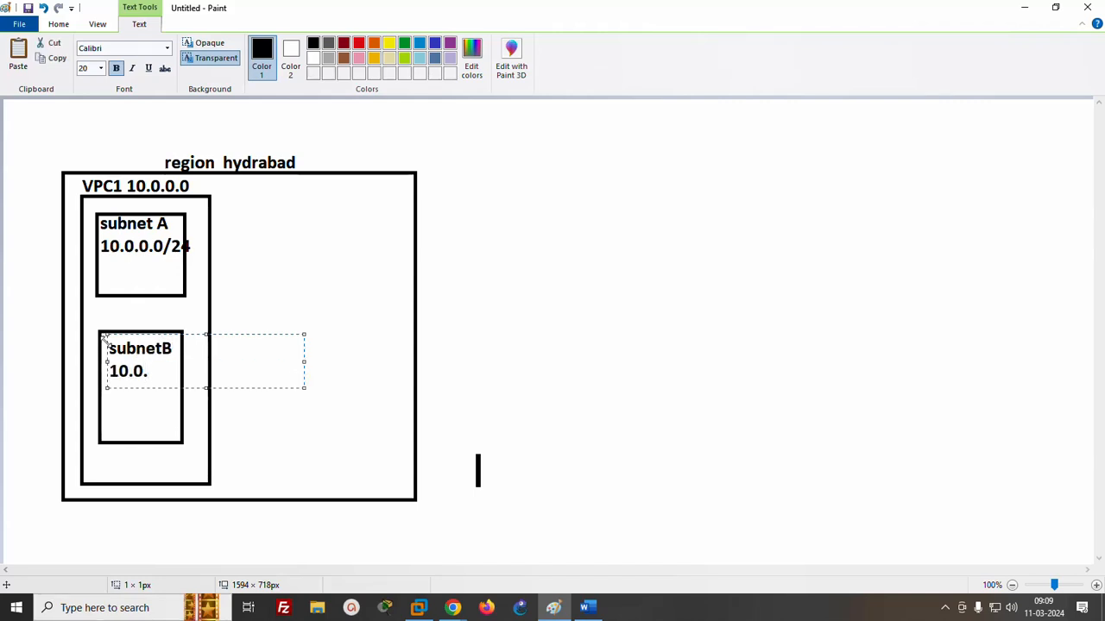
text(1.0/24)
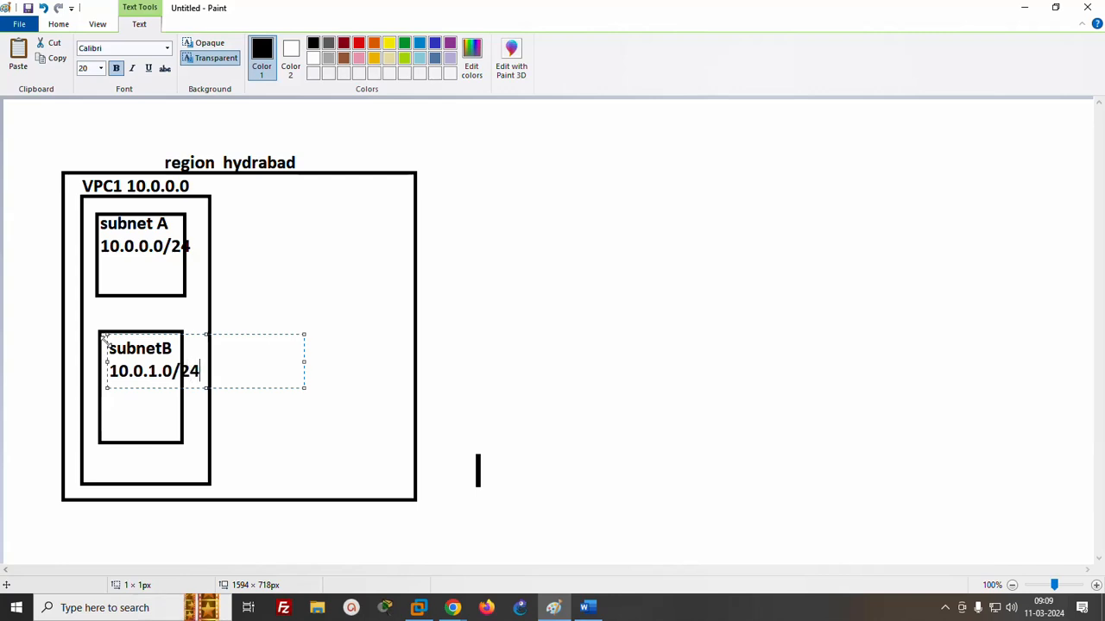
click(658, 212)
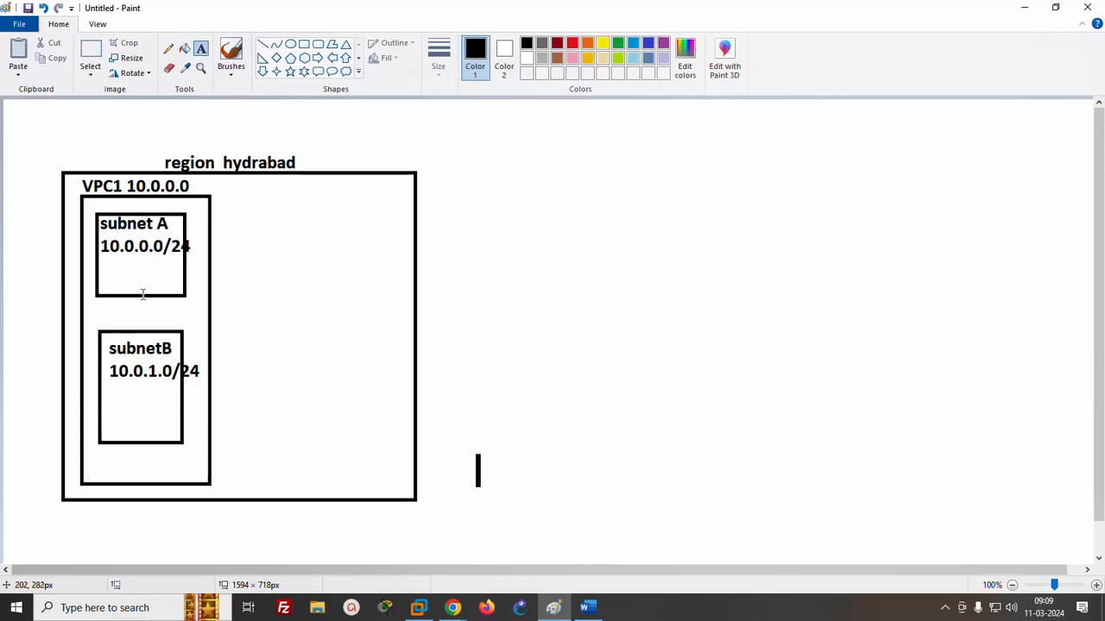
- Draw a small box below the text in each subnet, the one in subnetB about 36 × 33 px
click(304, 44)
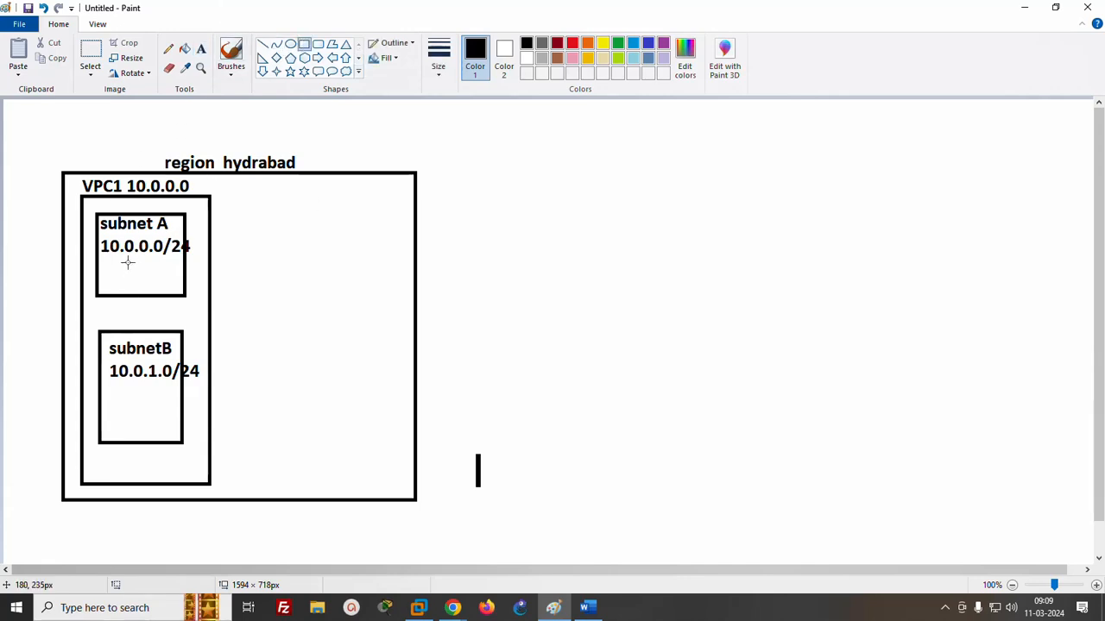
drag(127, 262, 152, 283)
drag(118, 398, 148, 425)
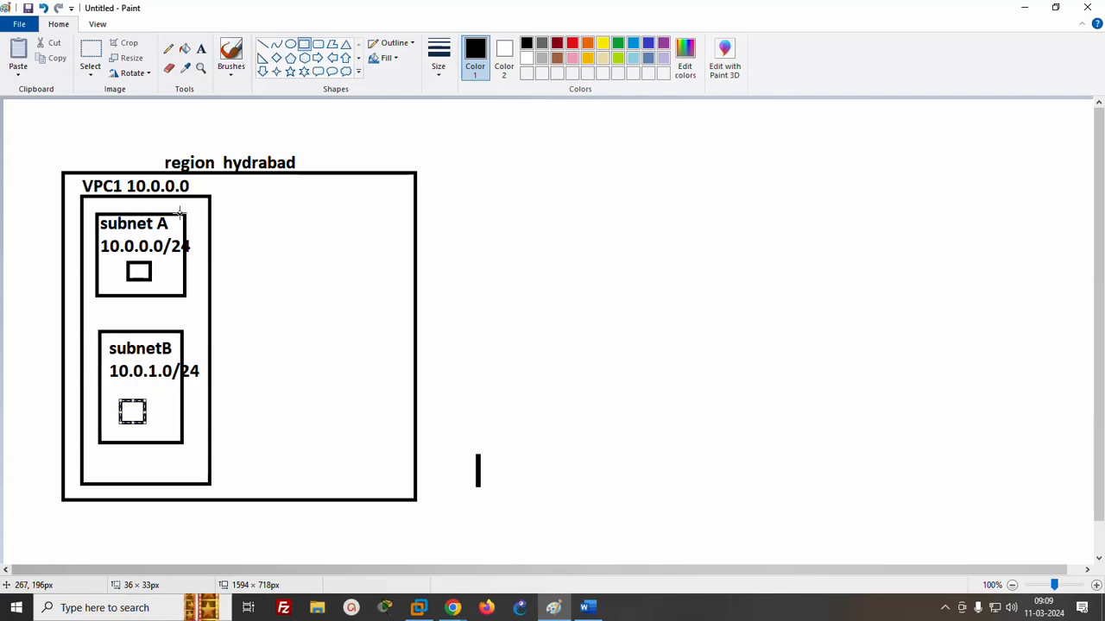
- Label the small box in subnet A with "10.0.0.10" and the one in subnetB with "10.0.1.10"
click(200, 50)
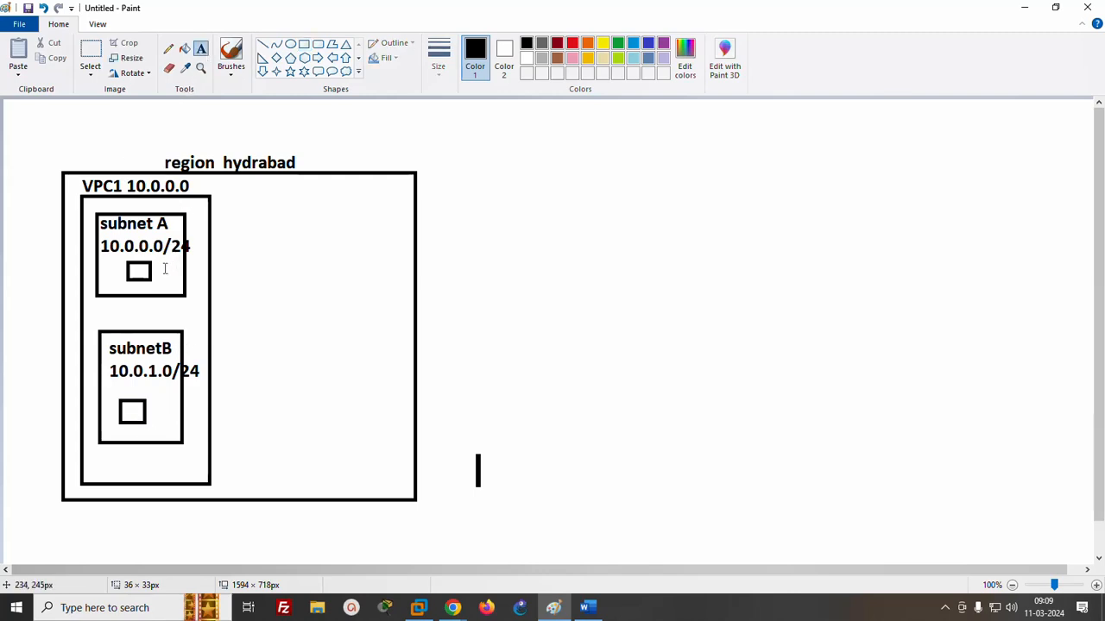
click(162, 257)
text(10.0)
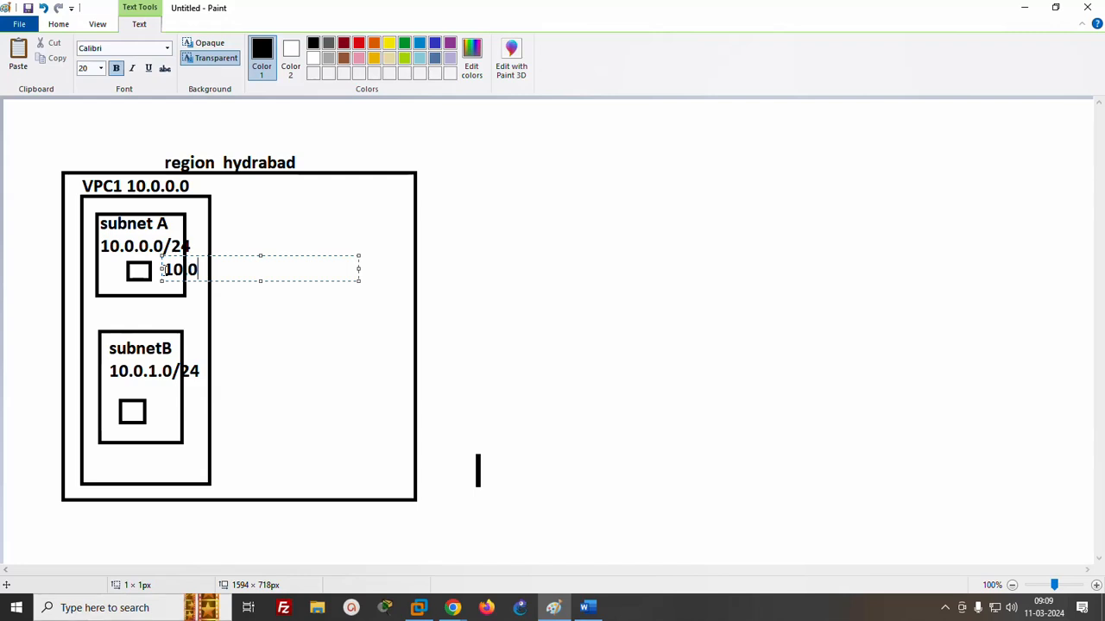
text(.0.10)
click(138, 458)
text(10.0.)
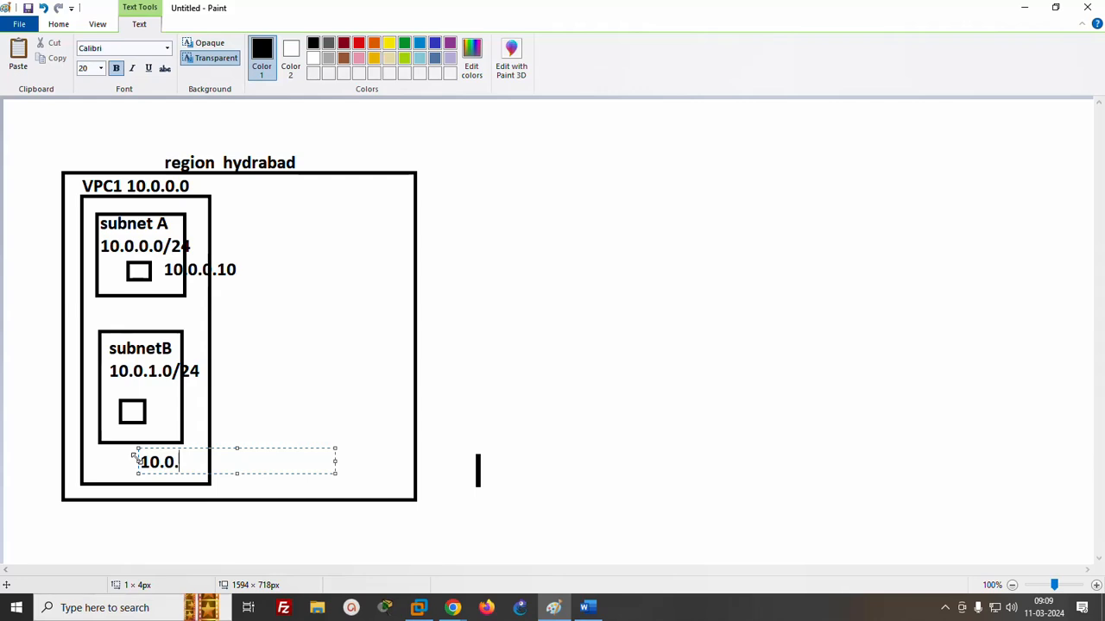
text(1.10)
click(273, 346)
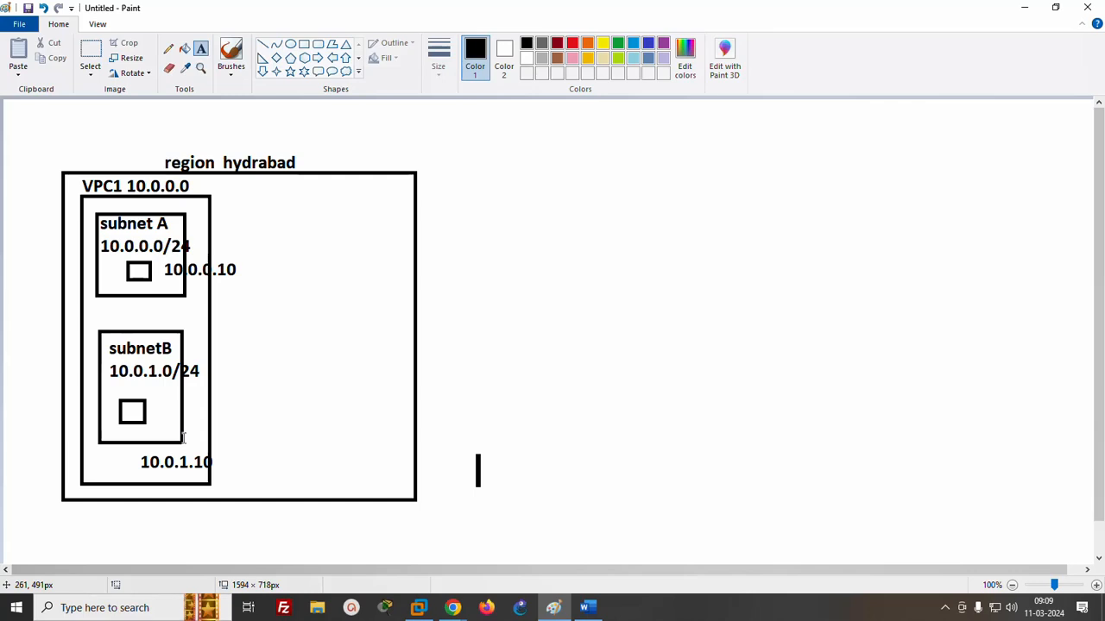
click(286, 371)
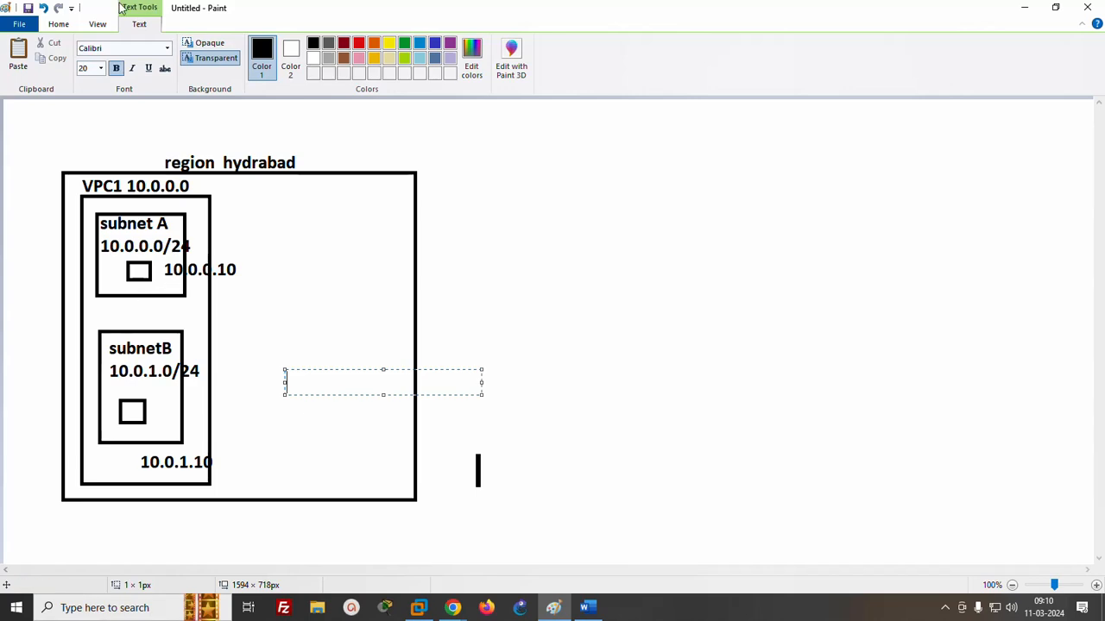
- Draw an ellipse about 58 × 47 px just outside the region's edge and link it with freehand pencil lines to both small boxes
click(58, 24)
click(290, 49)
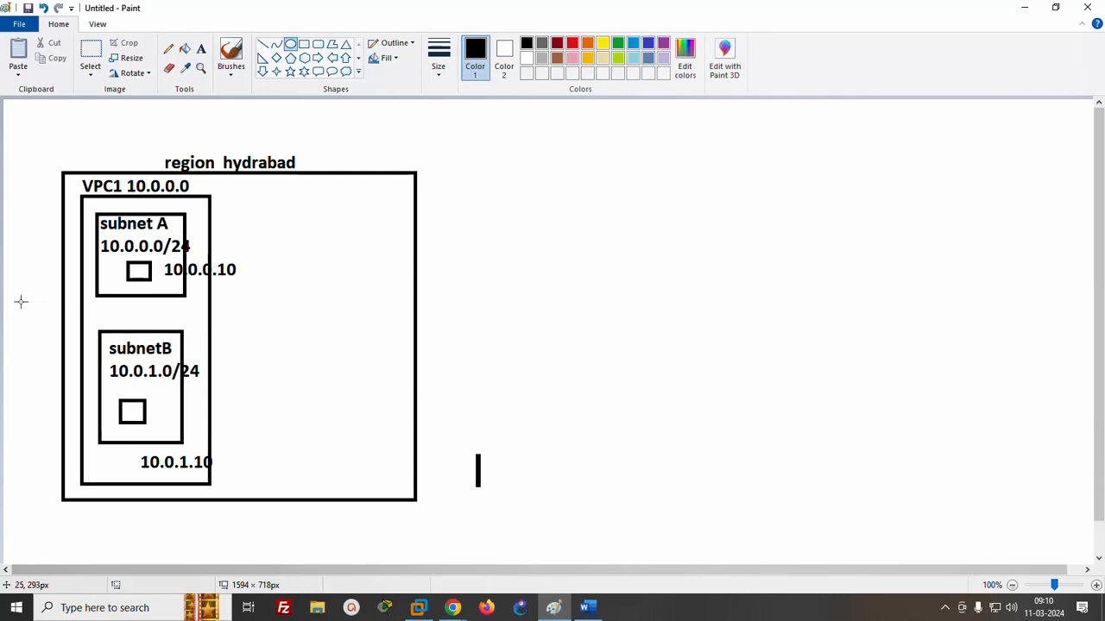
drag(22, 301, 69, 339)
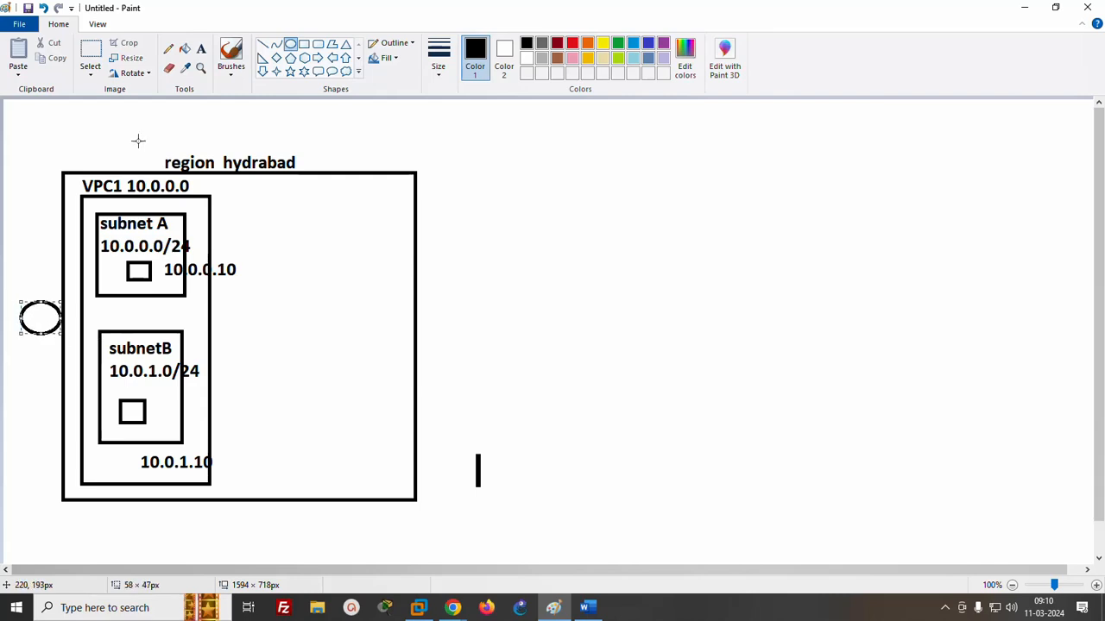
click(168, 49)
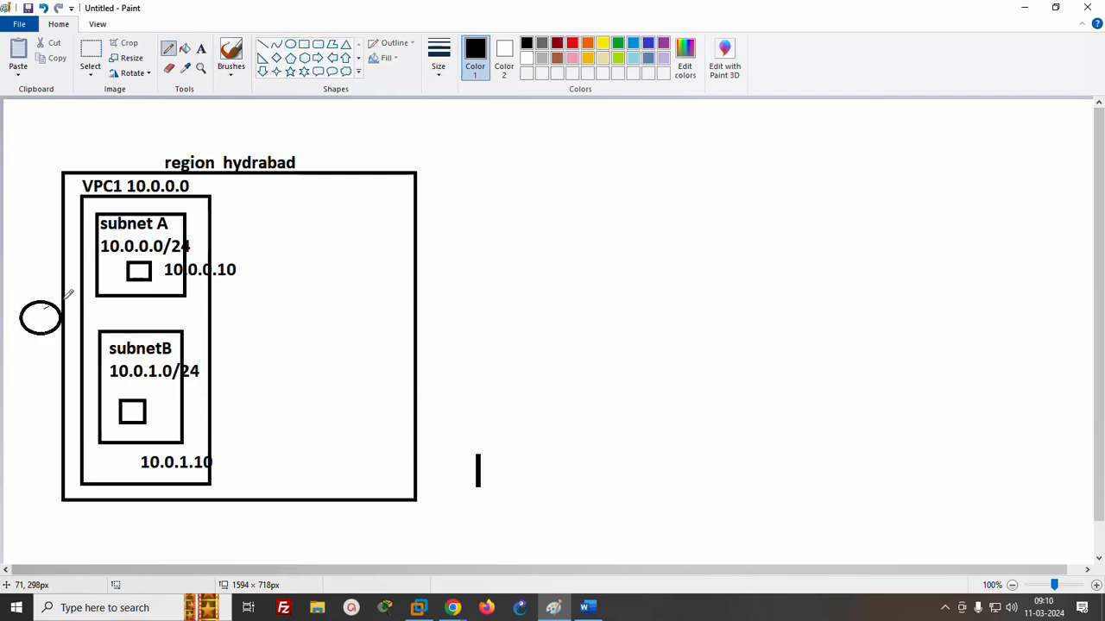
drag(65, 300, 121, 281)
drag(36, 324, 119, 393)
- Switch to the Word notes and add the line "*** different subnet of same VPC always connect" below "VPC peering"
click(587, 607)
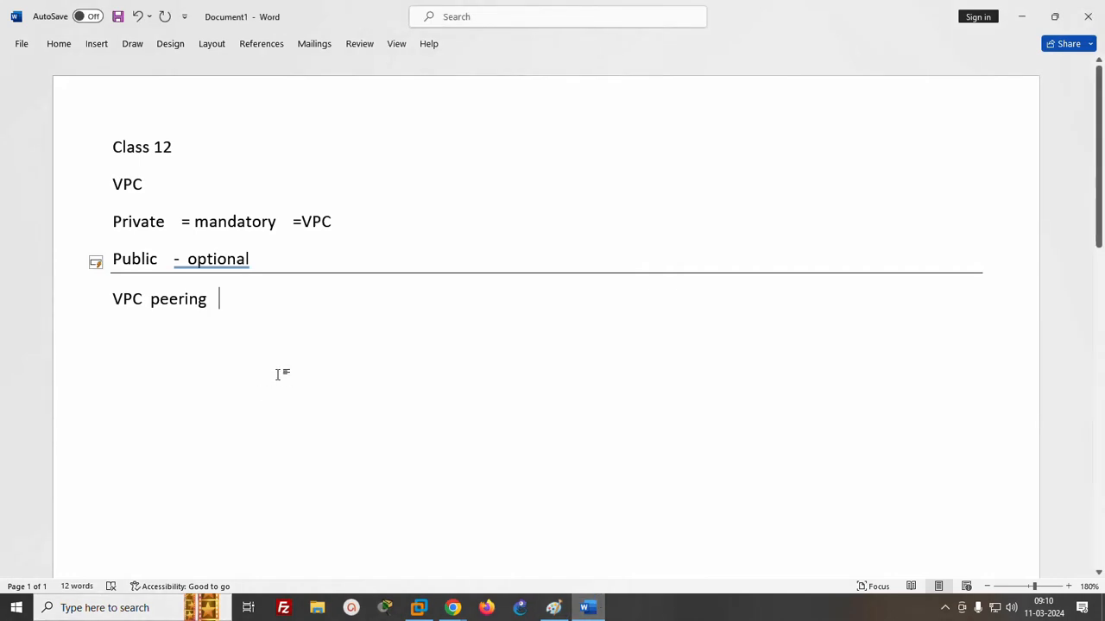
key(Return)
text(*** )
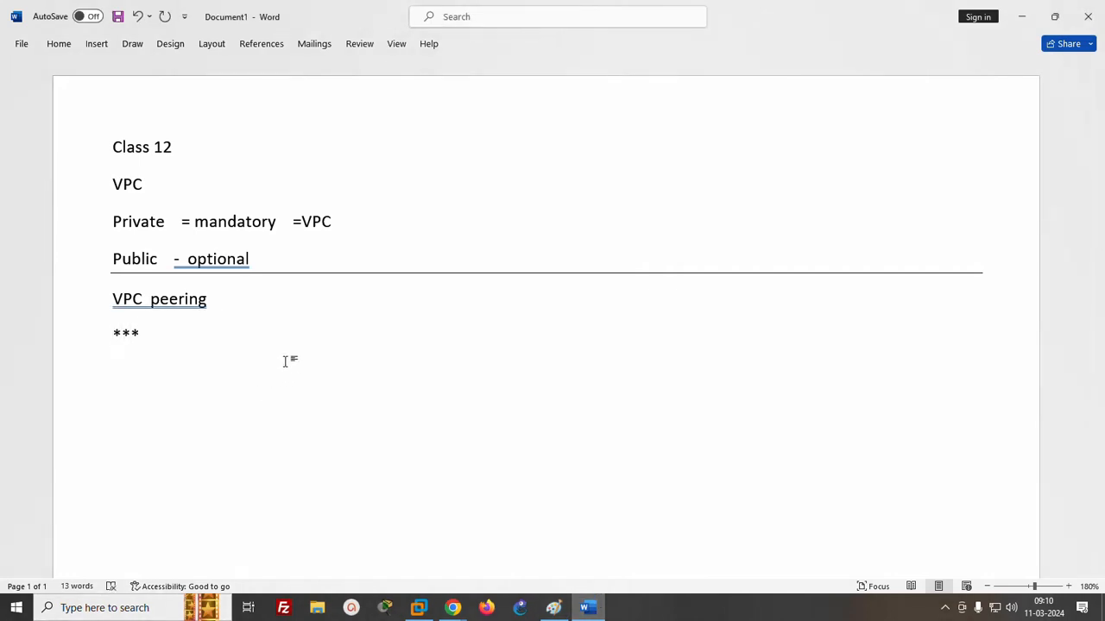
text(dic)
key(BackSpace)
text(fferent subnet )
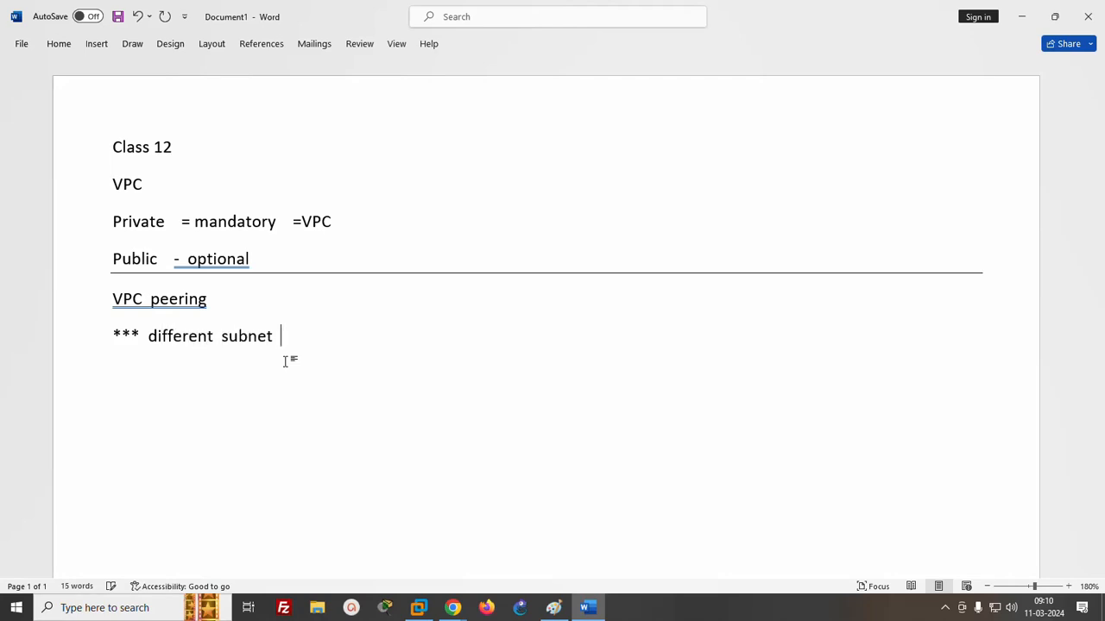
text(of same VPC always )
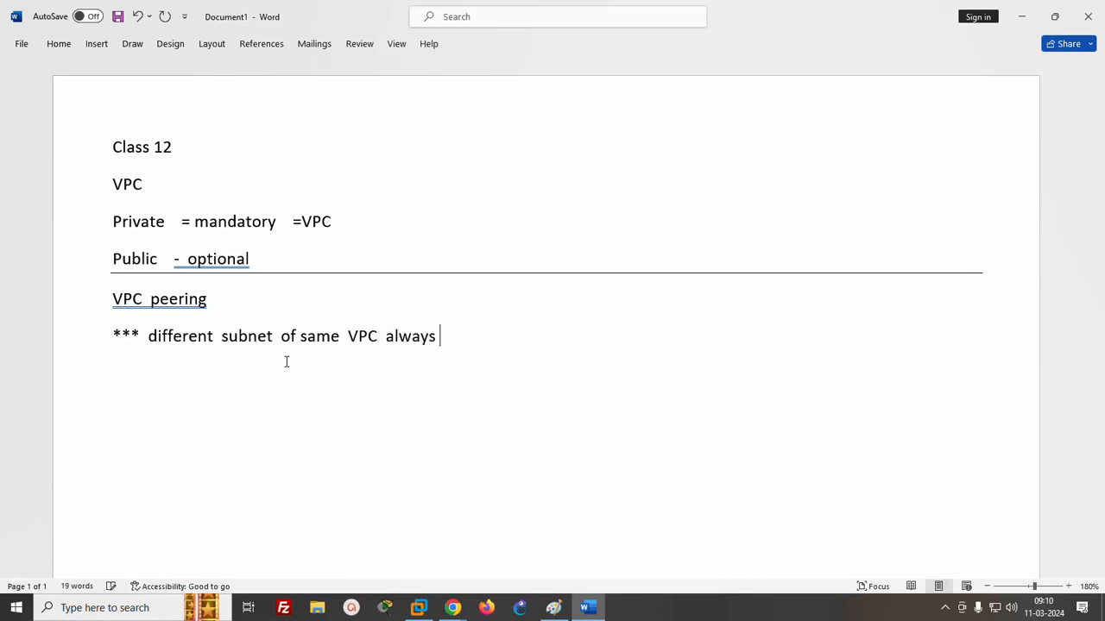
text(connect)
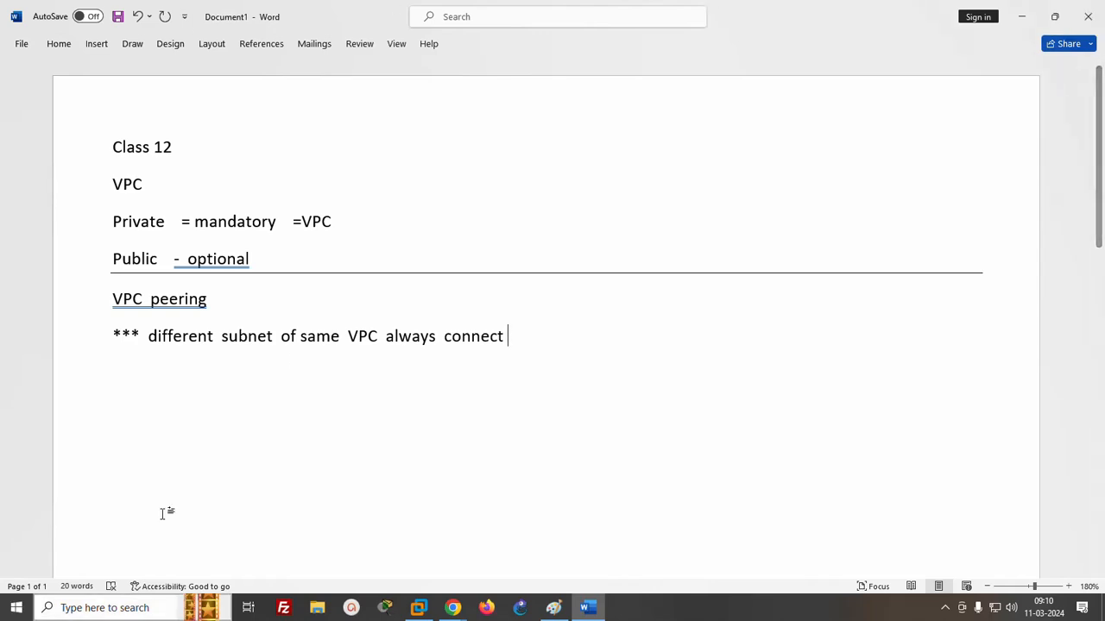
- Switch to the AWS console in Chrome and change the region to Asia Pacific (Hyderabad)
click(419, 608)
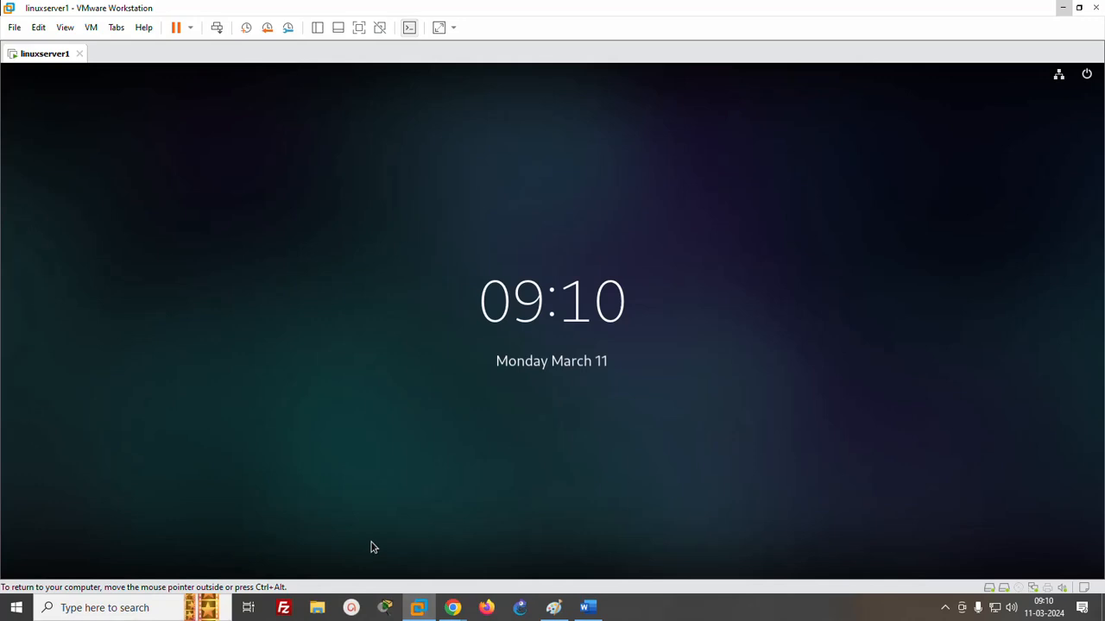
click(371, 547)
mouse_move(445, 613)
click(373, 545)
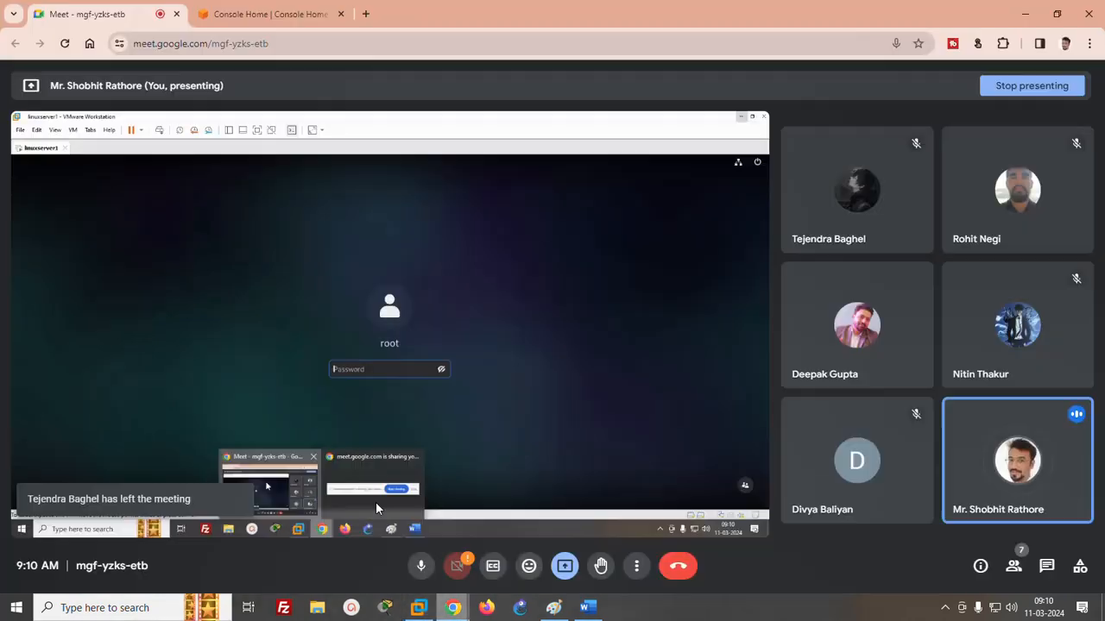
click(257, 19)
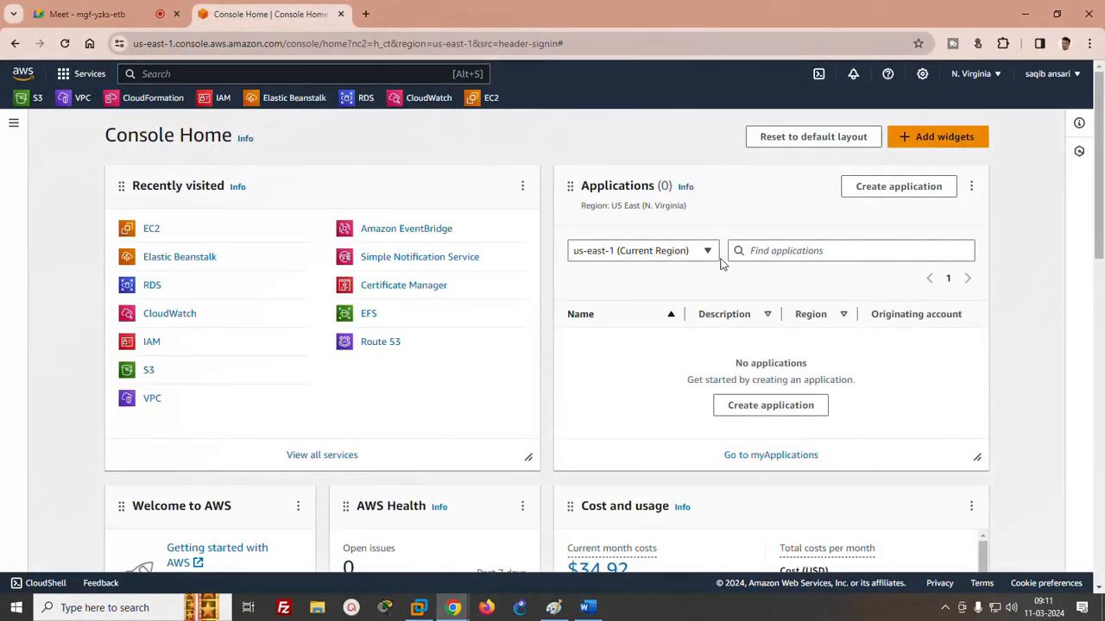
click(992, 76)
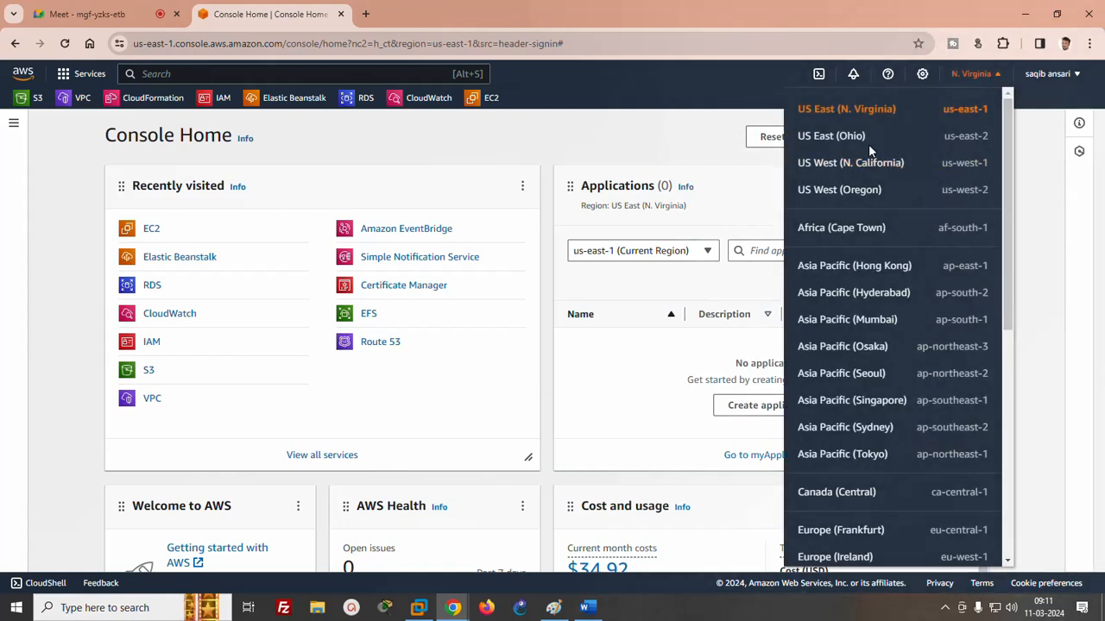
click(868, 291)
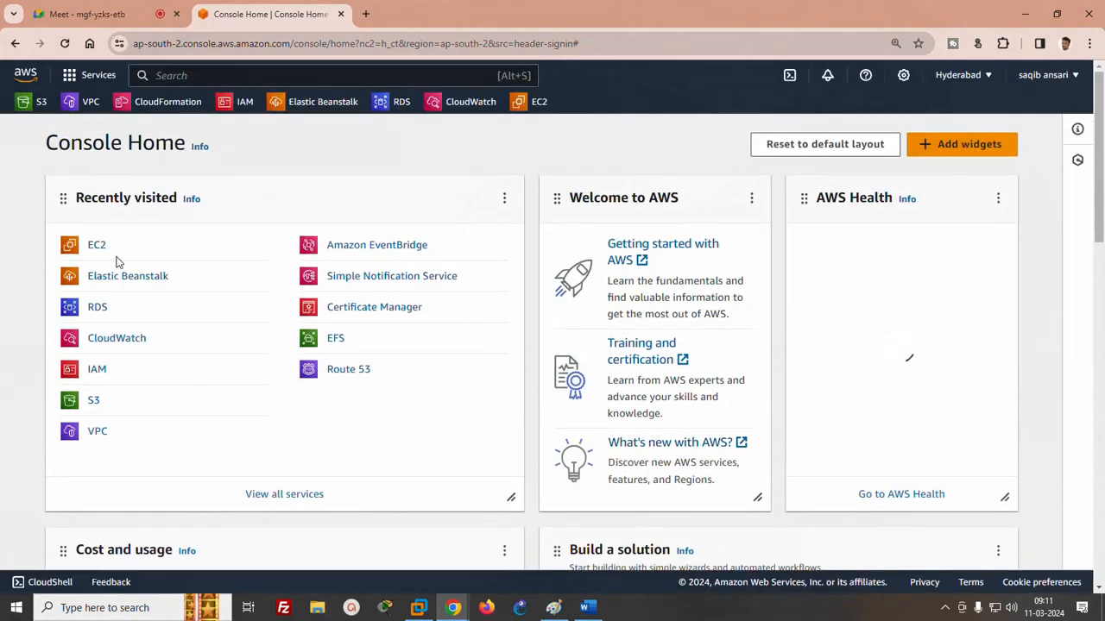
- Find the VPC service by searching for "vpc" and open the list of VPCs in the region
click(187, 75)
text(vpc)
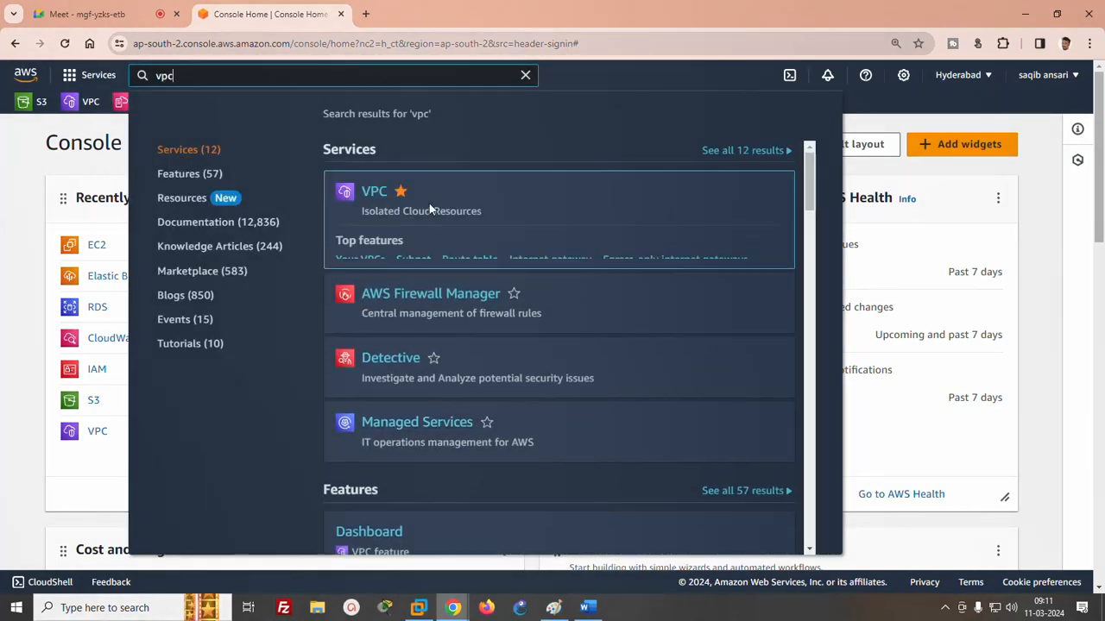
click(375, 194)
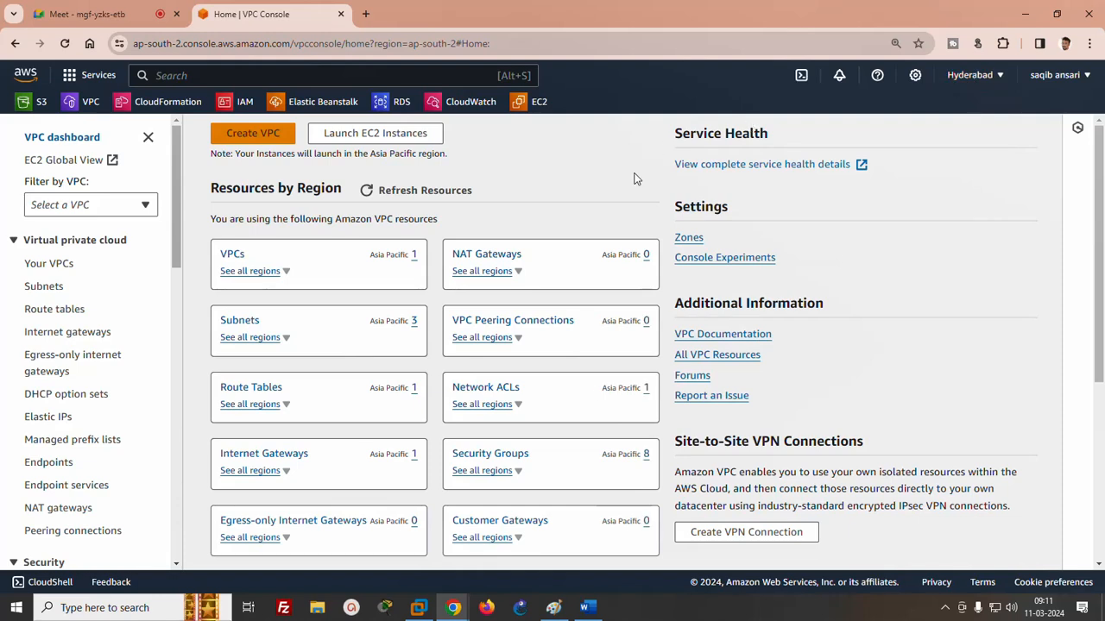
click(231, 255)
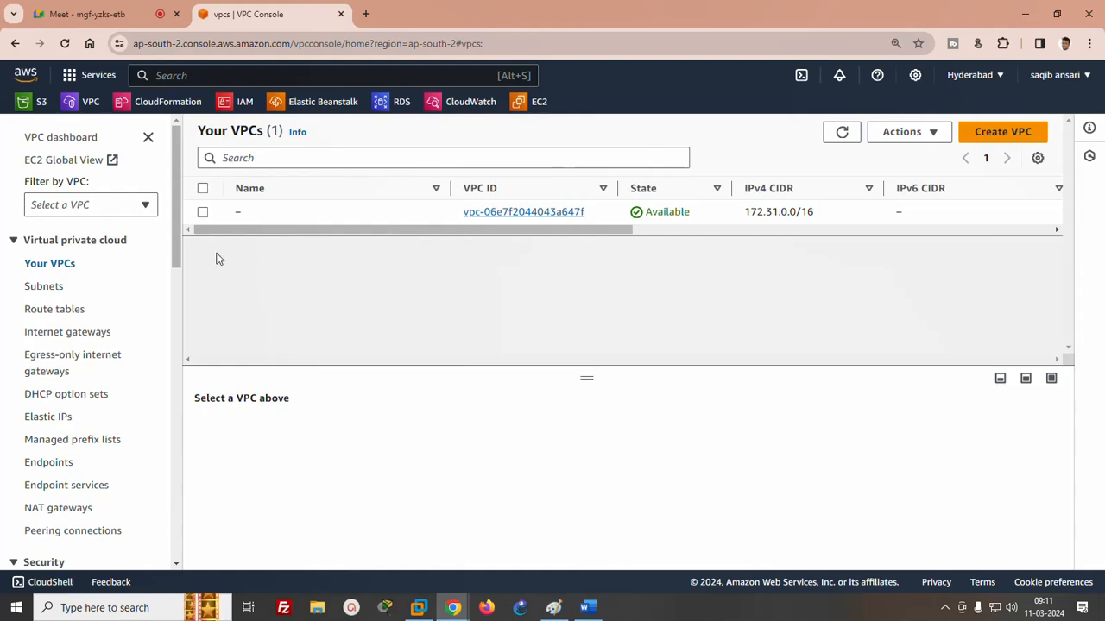
- Create a VPC named "vpc1" with the IPv4 CIDR 10.0.0.0/16
click(1003, 132)
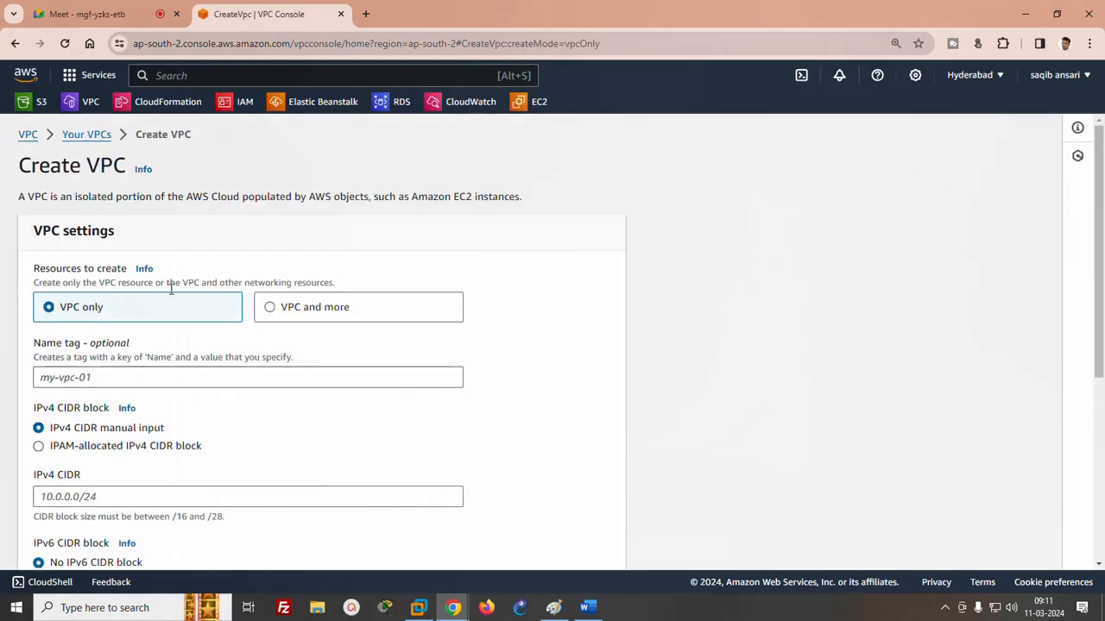
click(120, 380)
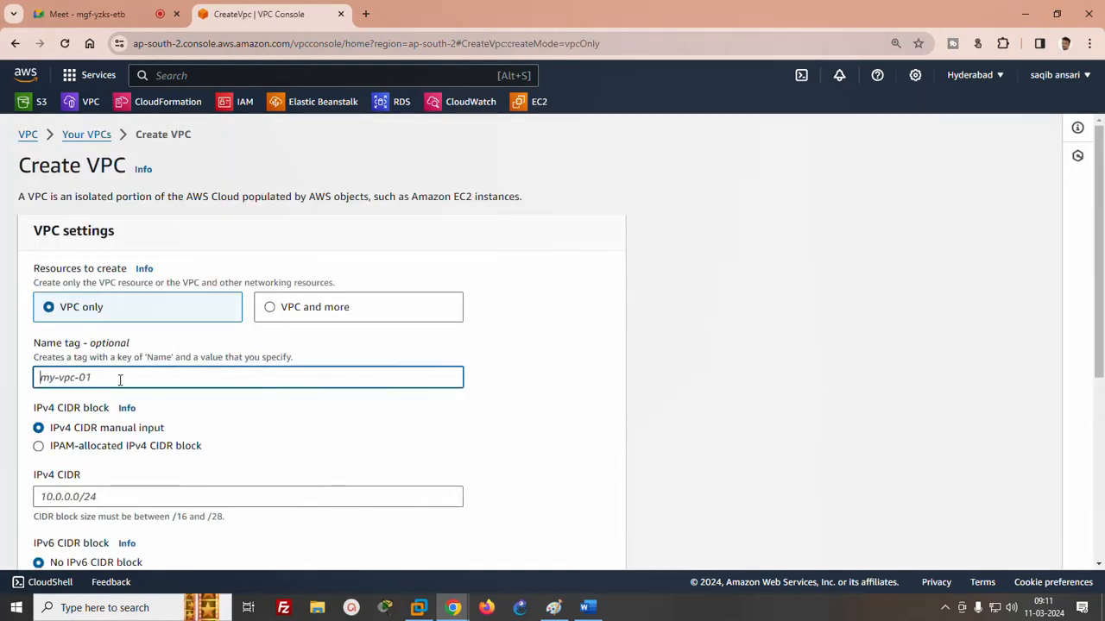
text(vpc1)
scroll(1092, 265, down, 2)
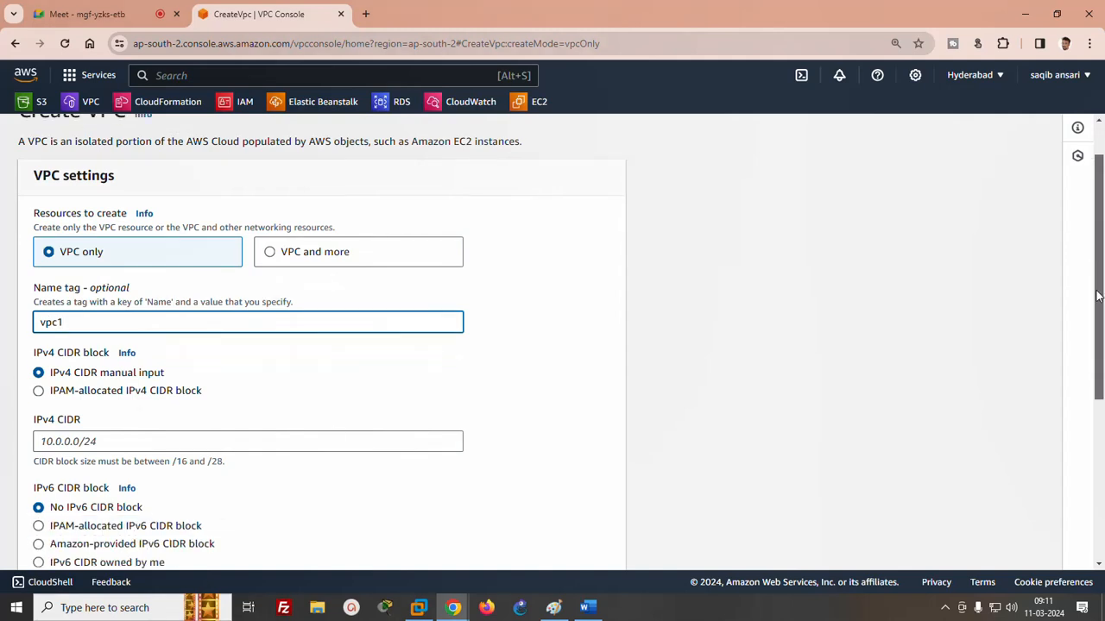
click(74, 300)
text(10.0.0.0/16)
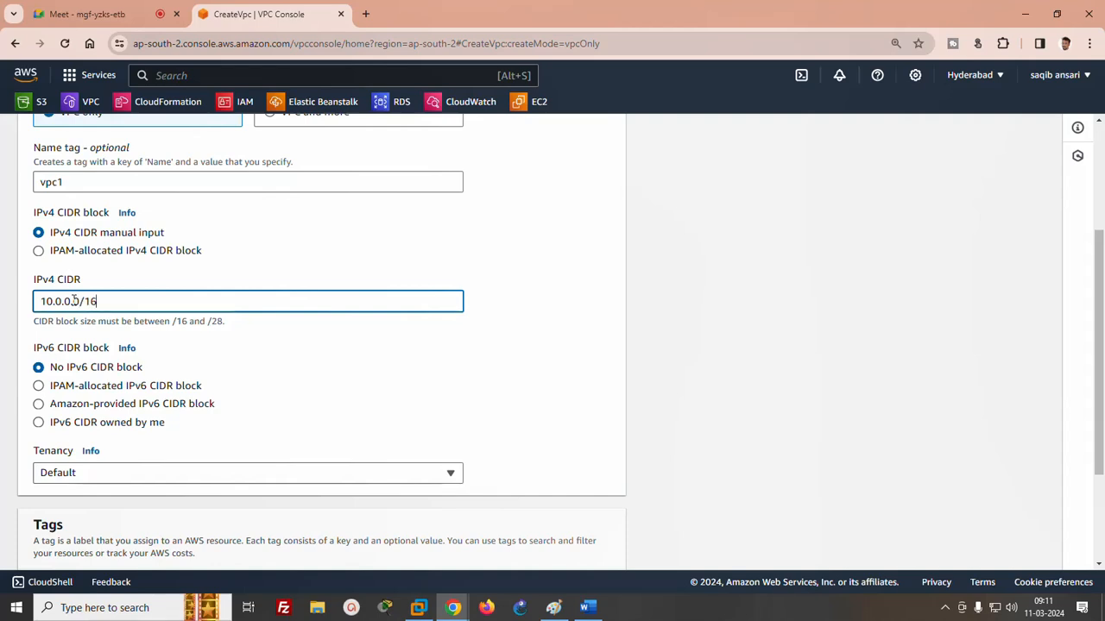
scroll(1100, 373, down, 1)
scroll(1101, 373, down, 1)
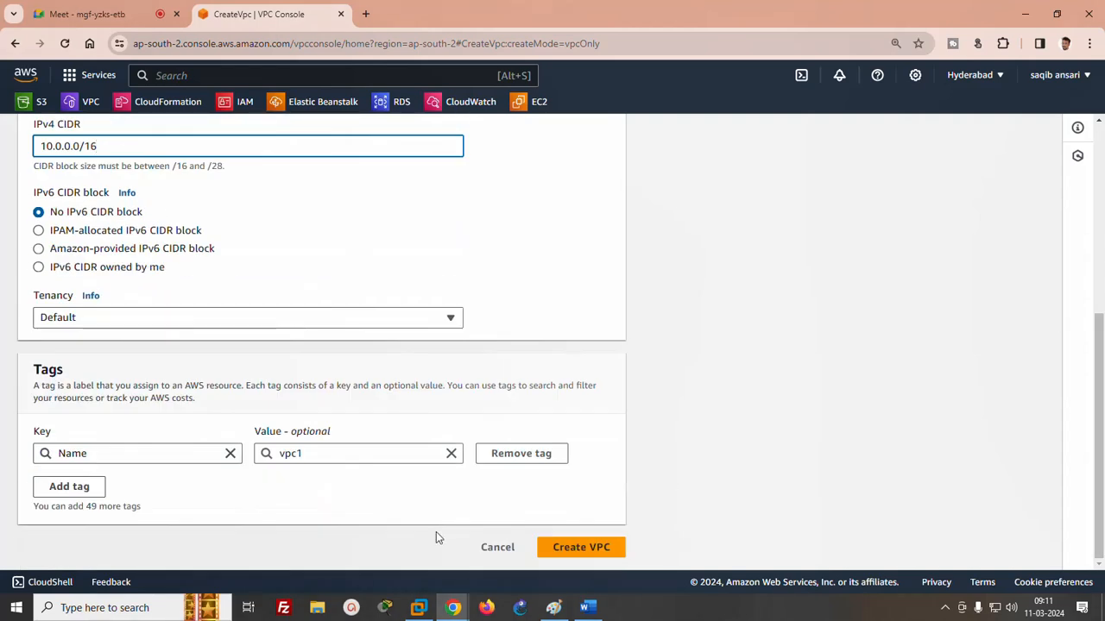
click(557, 552)
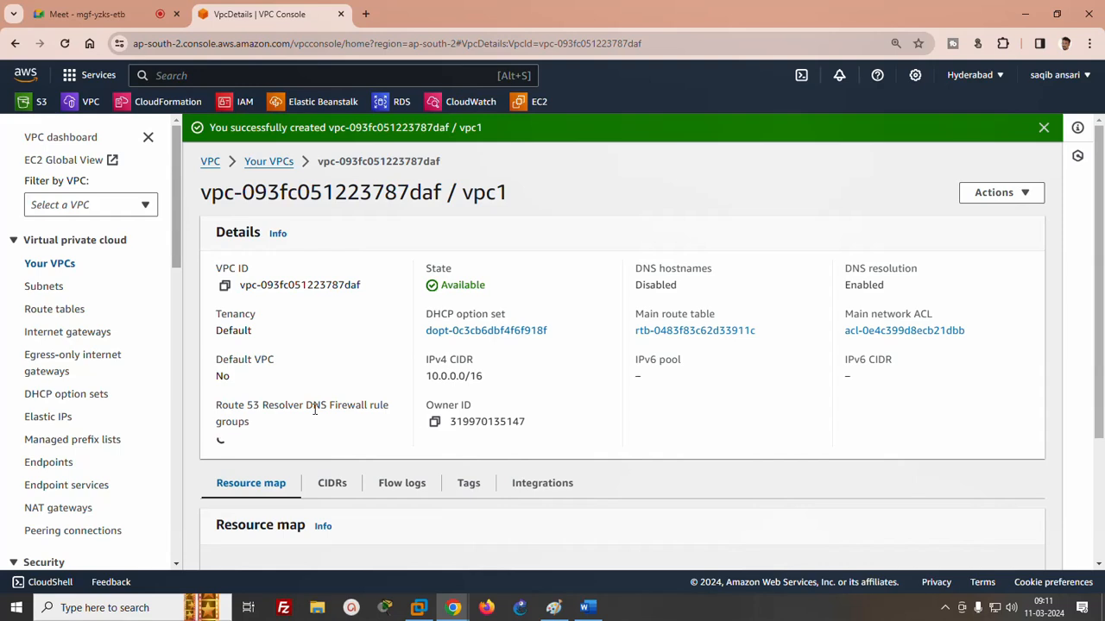
- Check the network diagram in Paint and start creating a subnet with vpc1 as its VPC
click(45, 292)
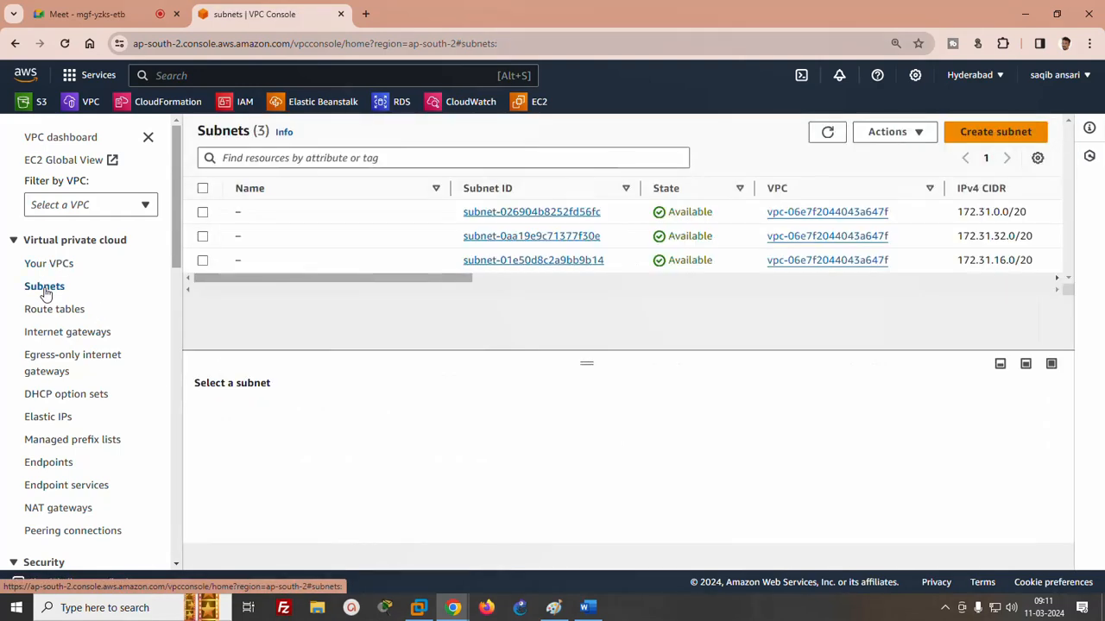
click(552, 609)
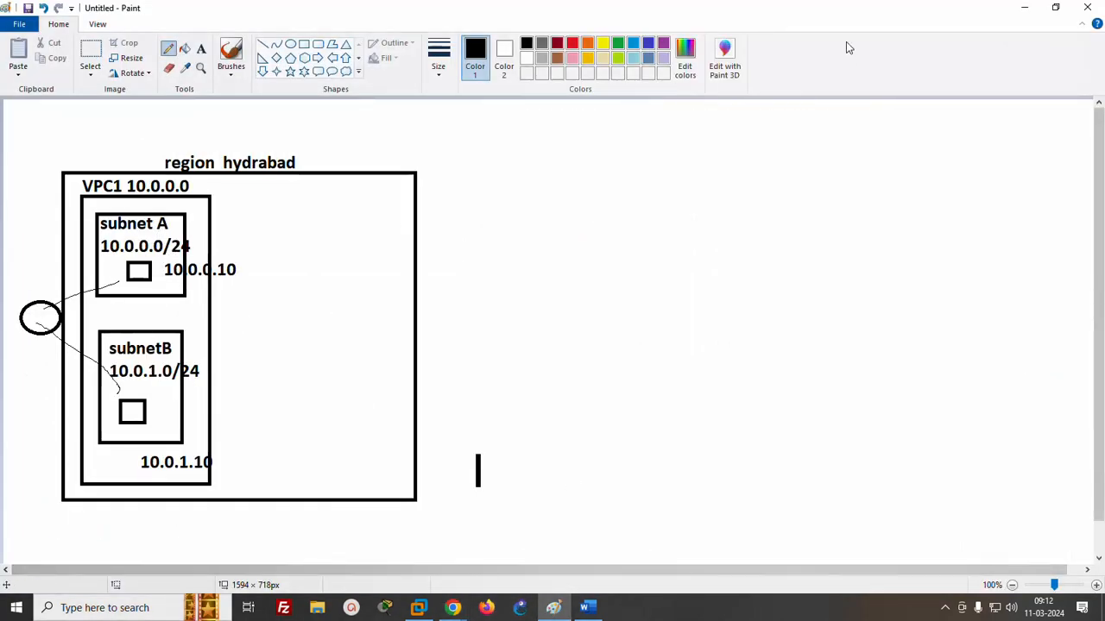
click(1024, 8)
click(995, 131)
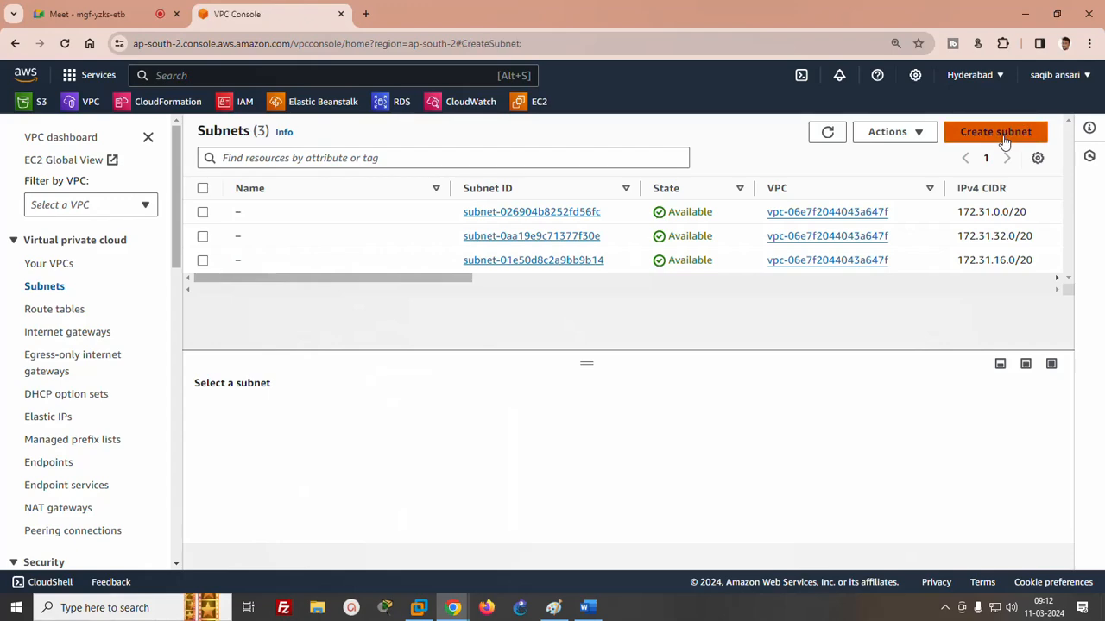
click(296, 274)
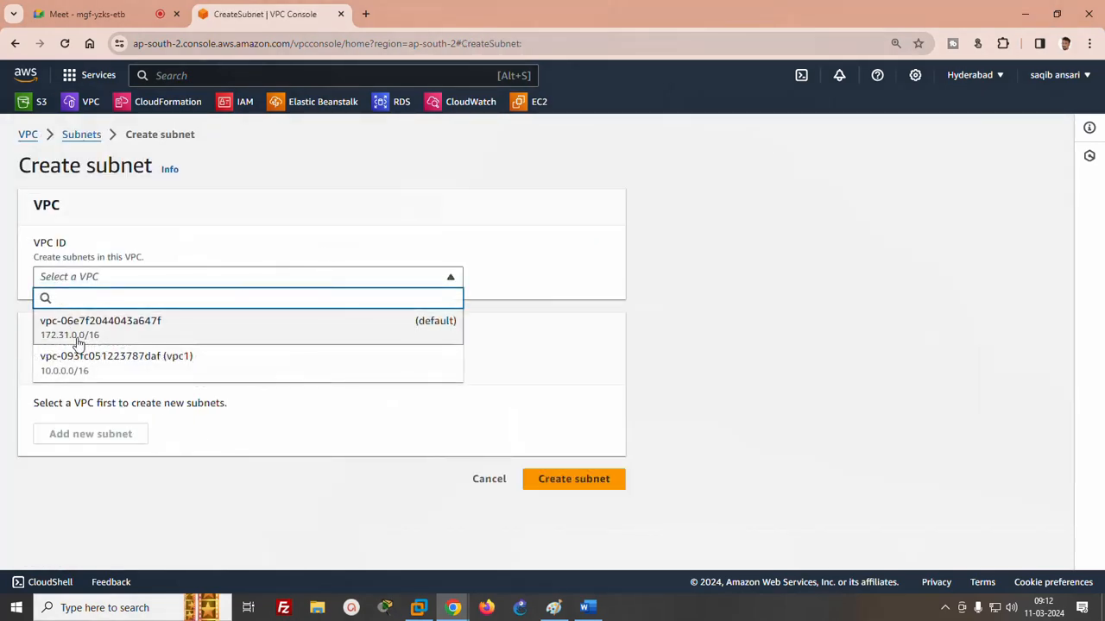
click(91, 364)
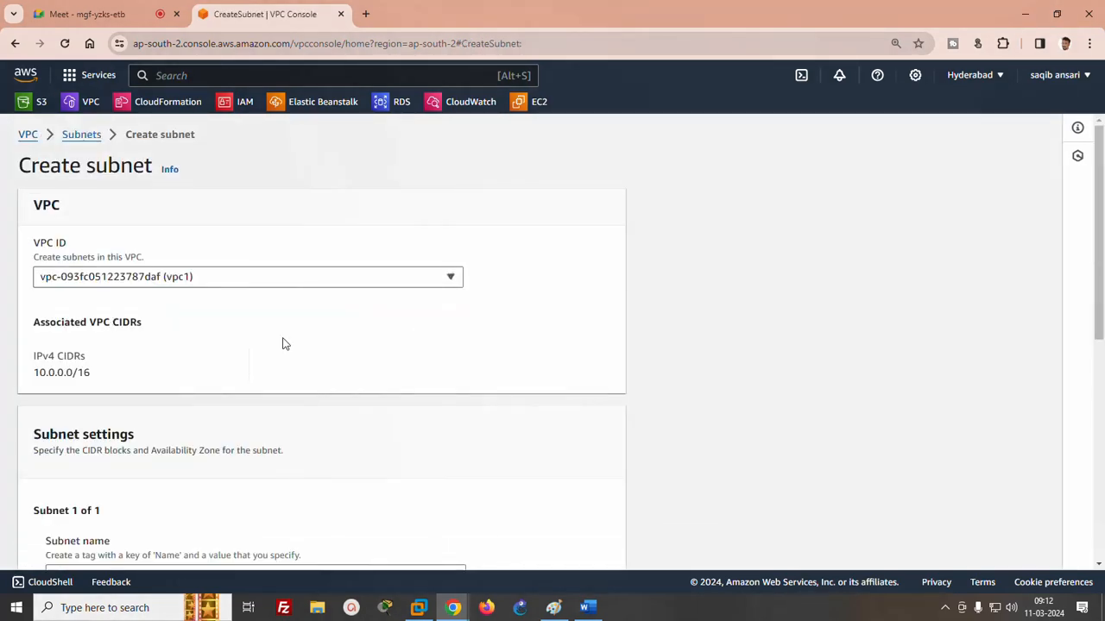
- Name the new subnet "subnetA"
drag(1097, 175, 1102, 308)
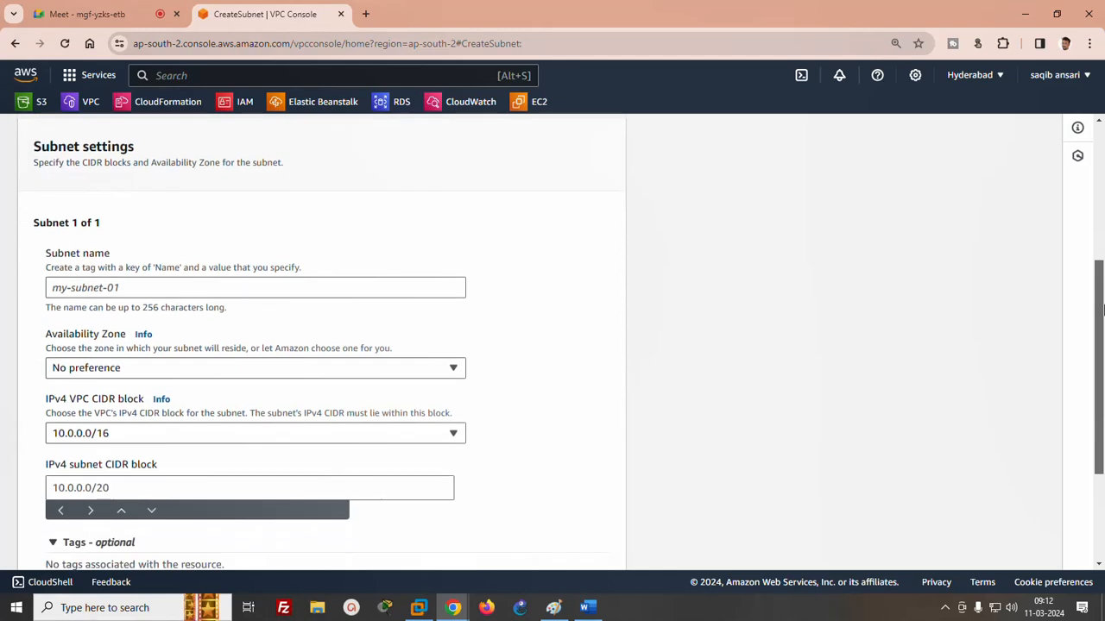
click(201, 287)
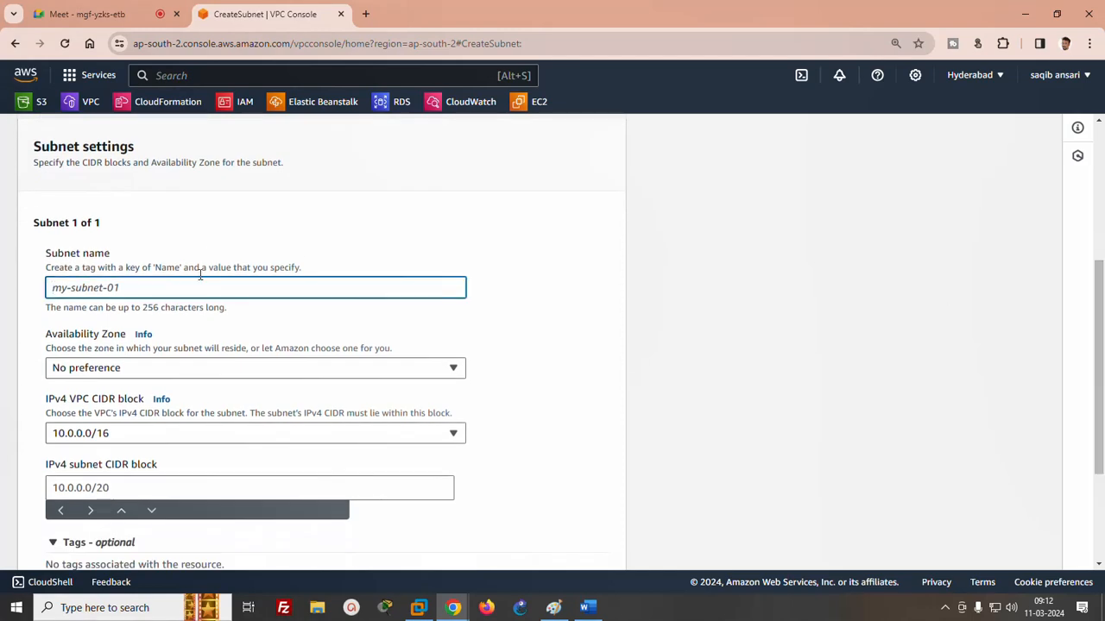
text(subnetA)
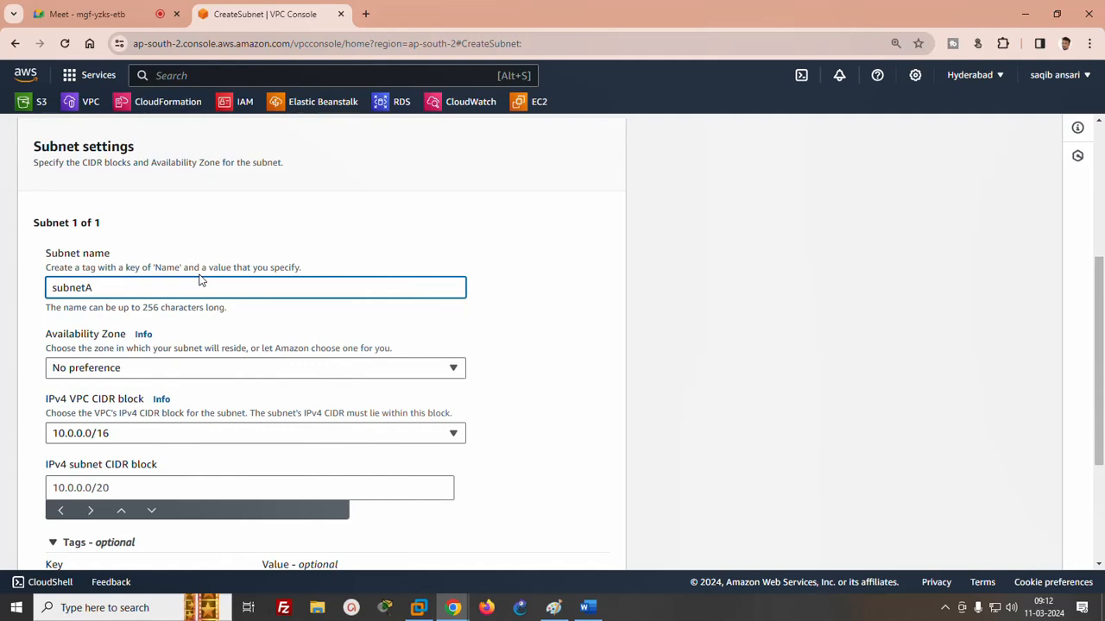
- Place subnetA in availability zone ap-south-2a and set its IPv4 CIDR block to 10.0.0.0/24
click(95, 370)
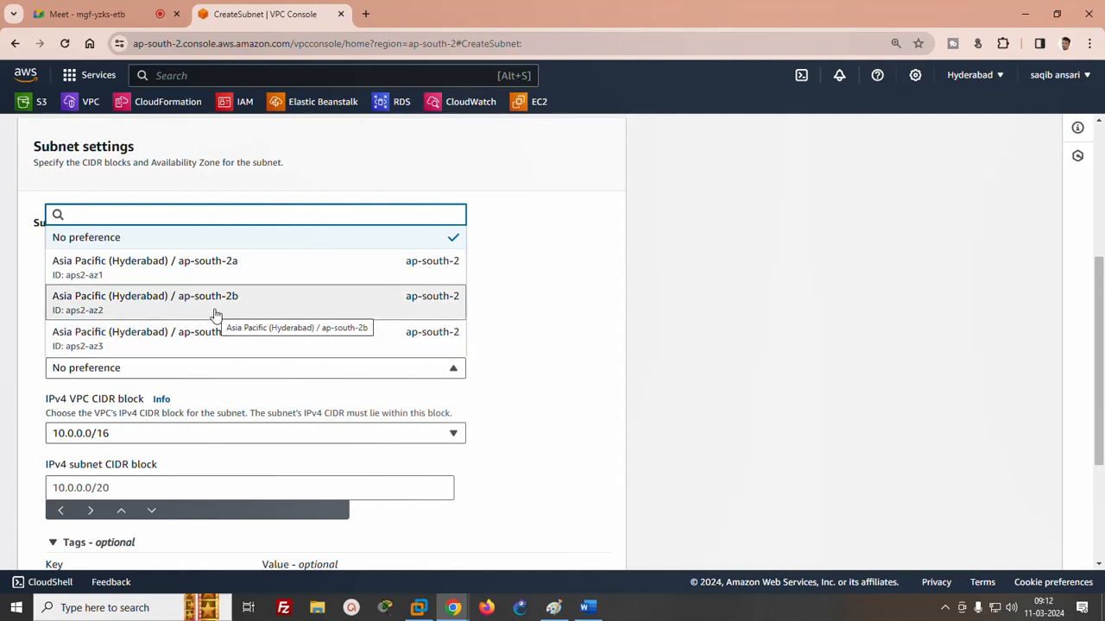
click(173, 267)
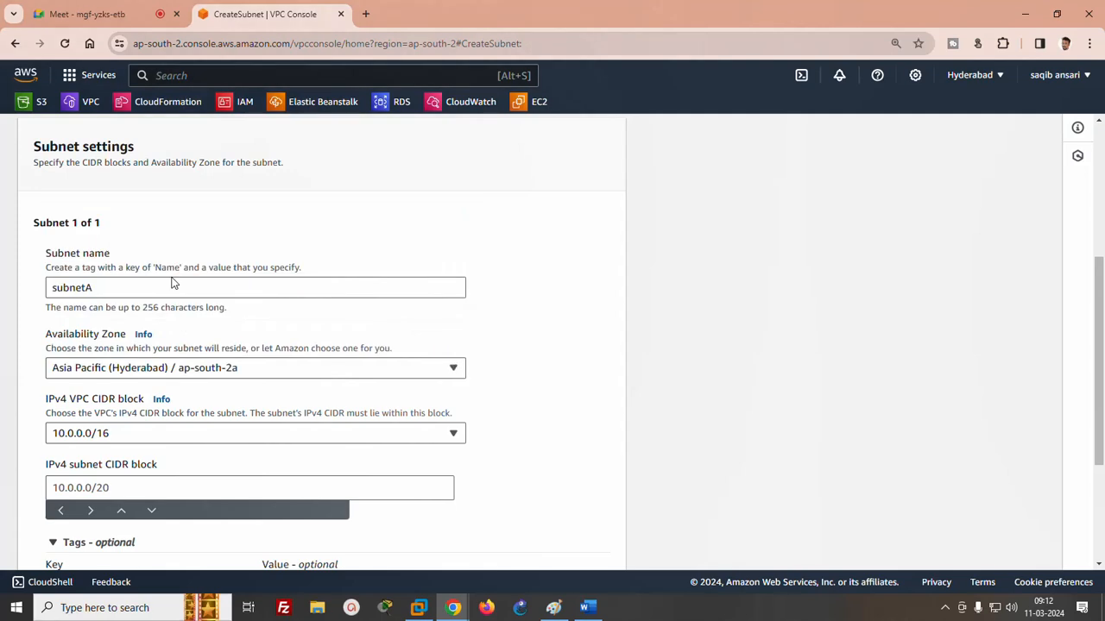
click(106, 489)
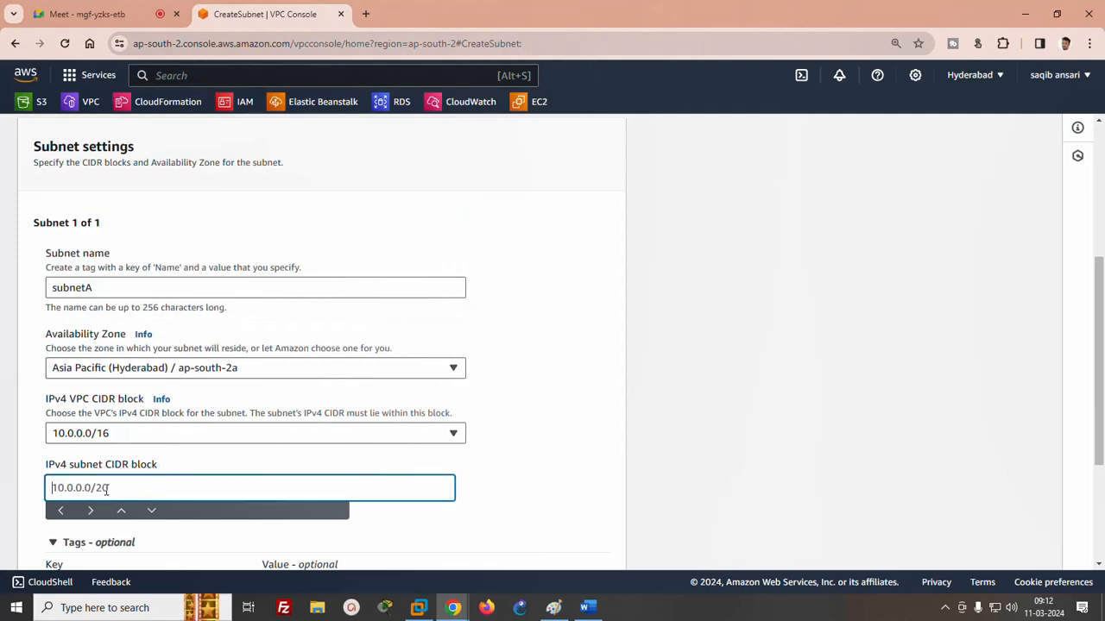
text(10.0.0.0/24)
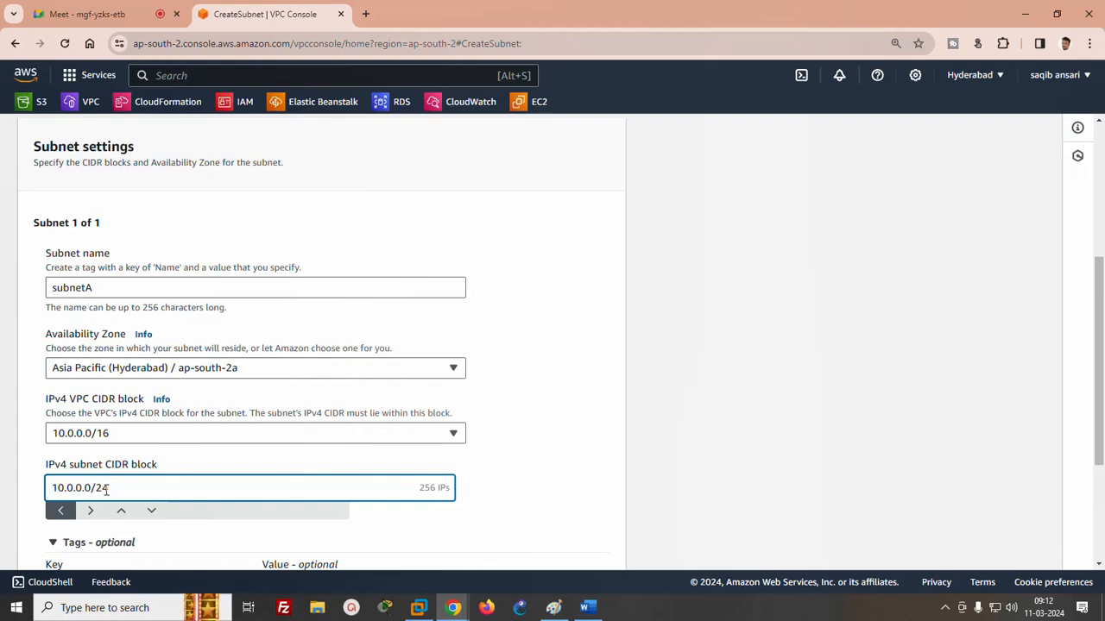
- Add a second subnet named "subnetB" in availability zone ap-south-2b
drag(1099, 328, 1102, 422)
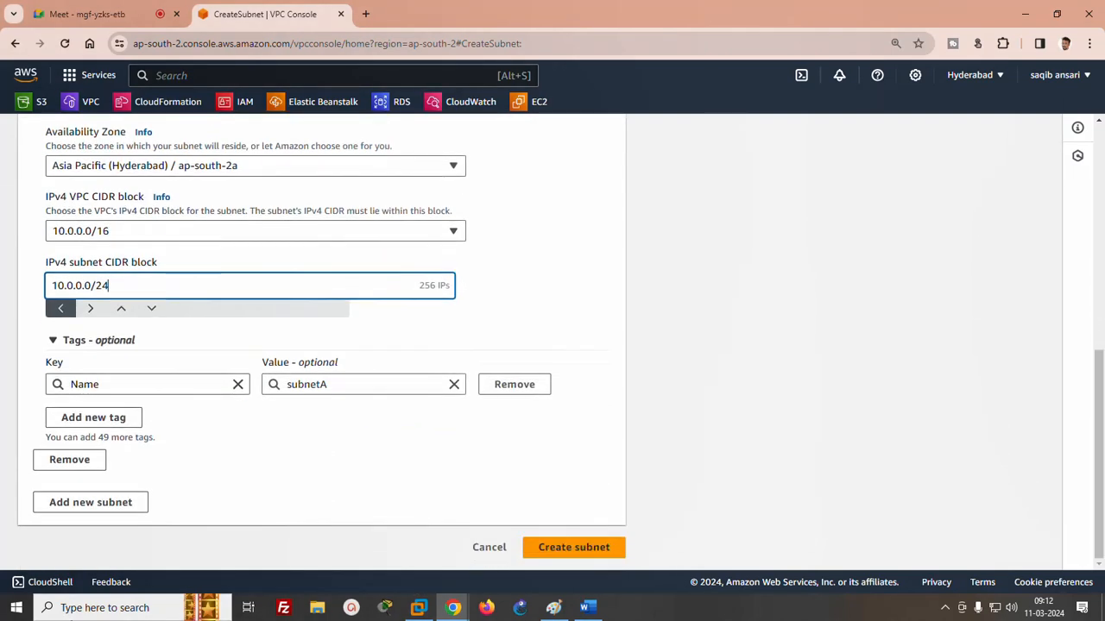
click(80, 503)
drag(1100, 314, 1102, 395)
click(147, 292)
text(subnetB)
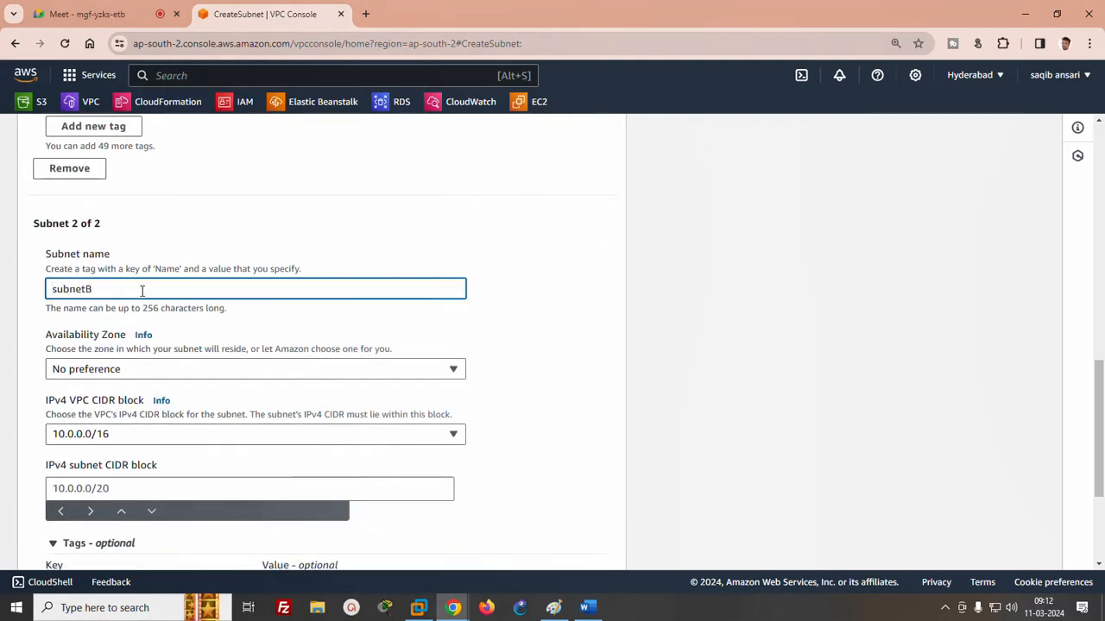
click(123, 371)
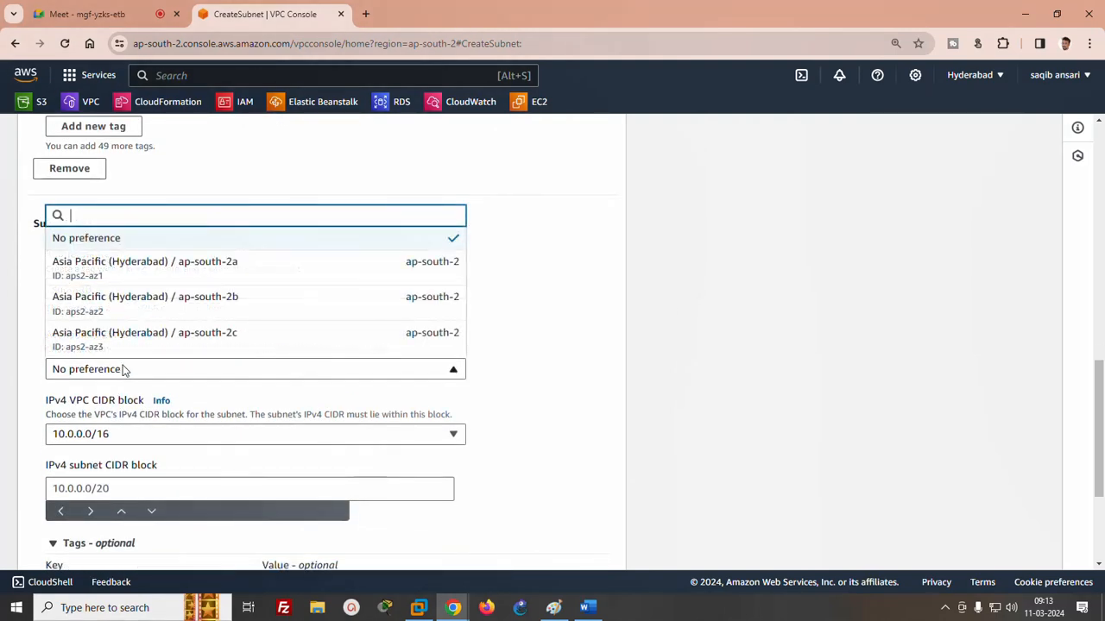
click(215, 299)
- Set subnetB's IPv4 CIDR block to 10.0.1.0/24 and create both subnets
scroll(1099, 378, down, 2)
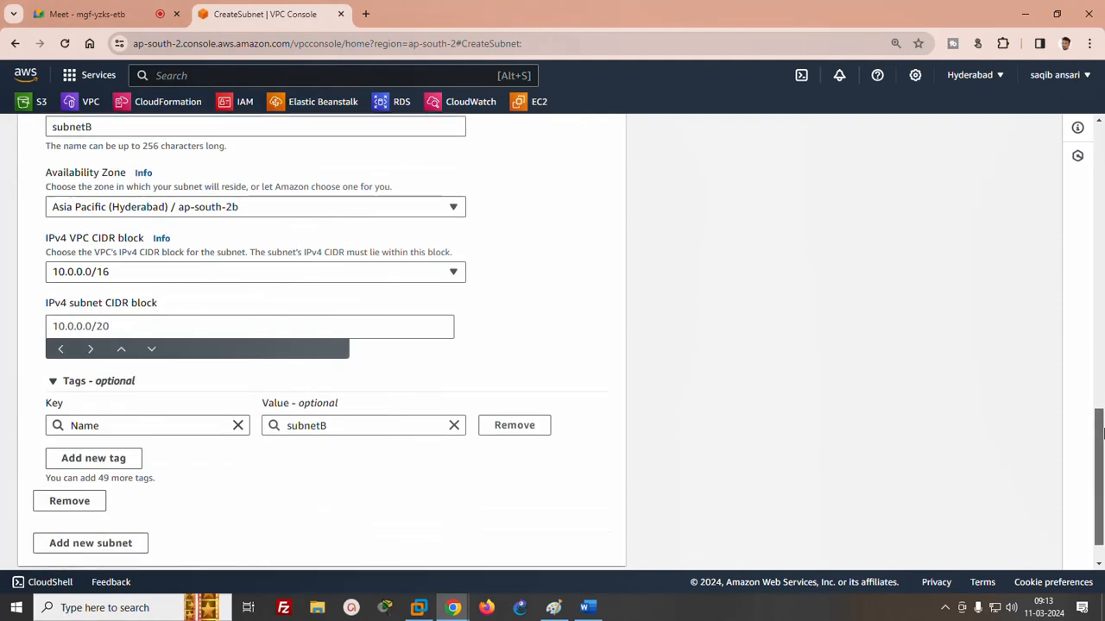
click(62, 328)
text(10.0.0.)
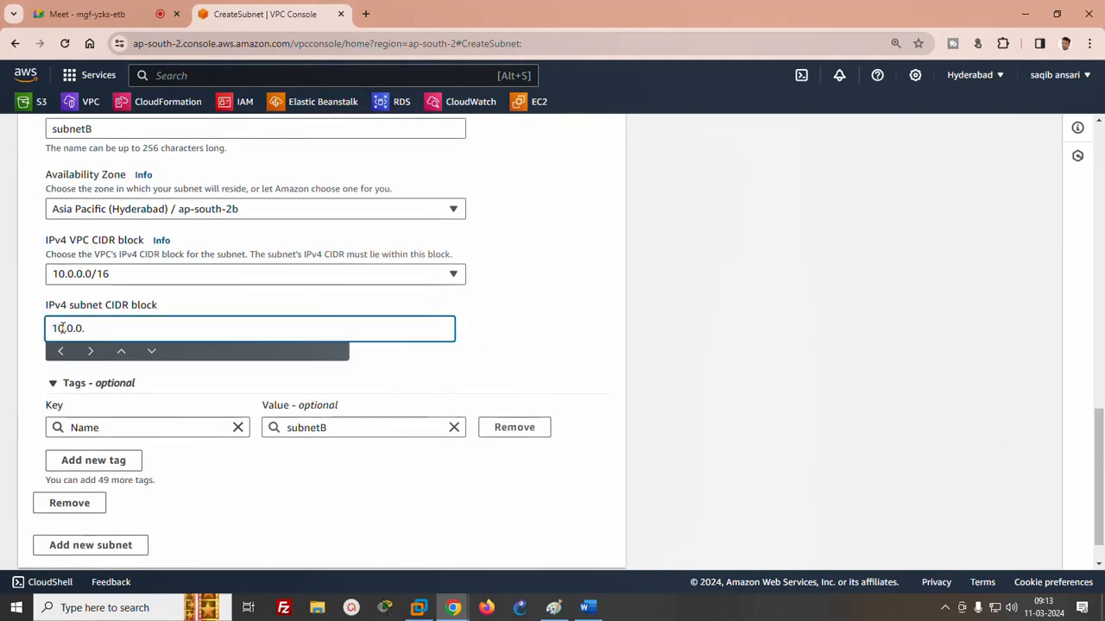
key(BackSpace)
key(BackSpace)
text(1.0/24)
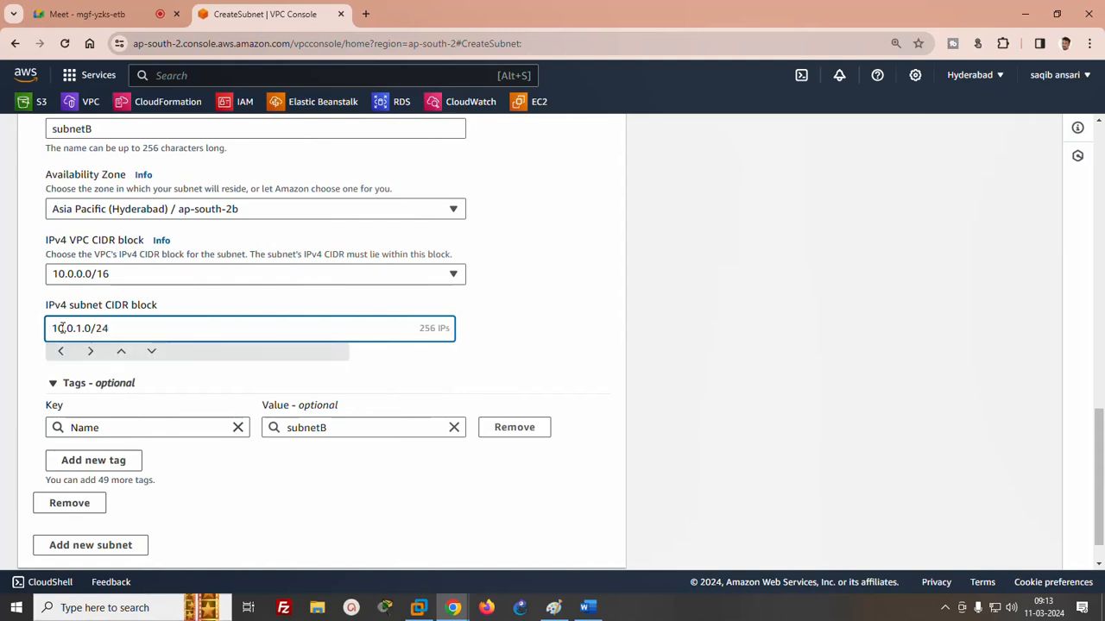
scroll(771, 529, down, 1)
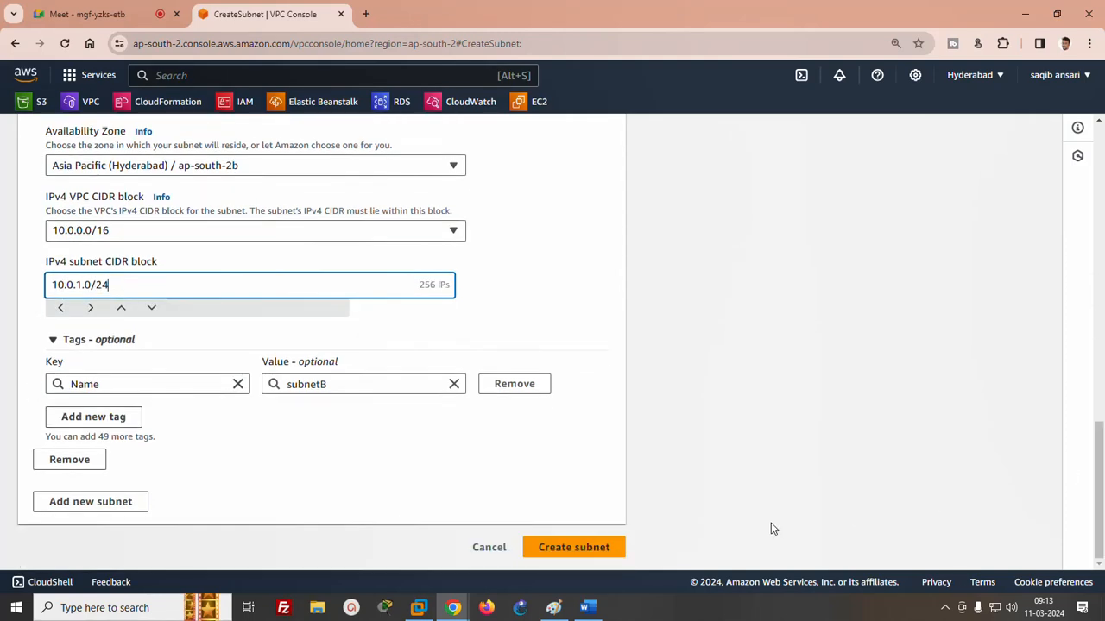
click(584, 551)
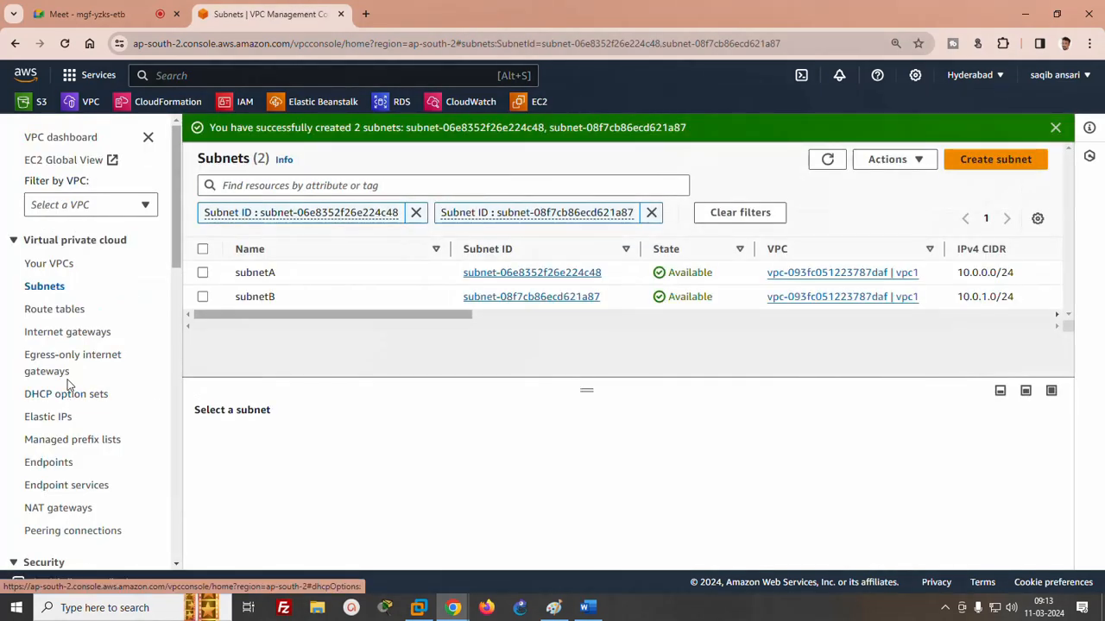
- Create an internet gateway named "IGW1"
click(59, 336)
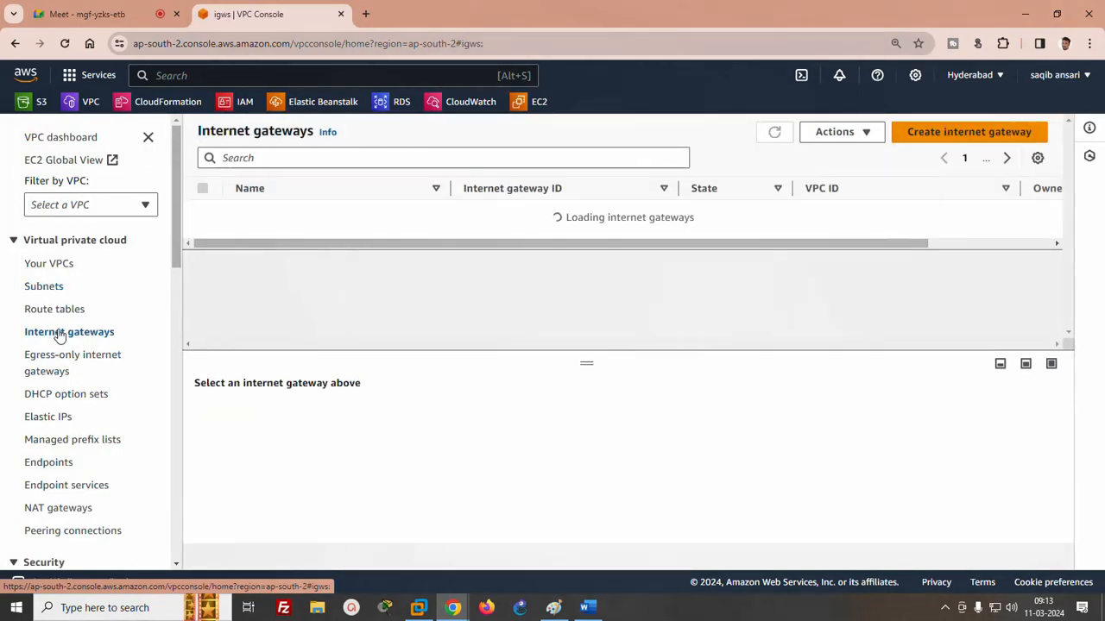
click(970, 136)
click(313, 310)
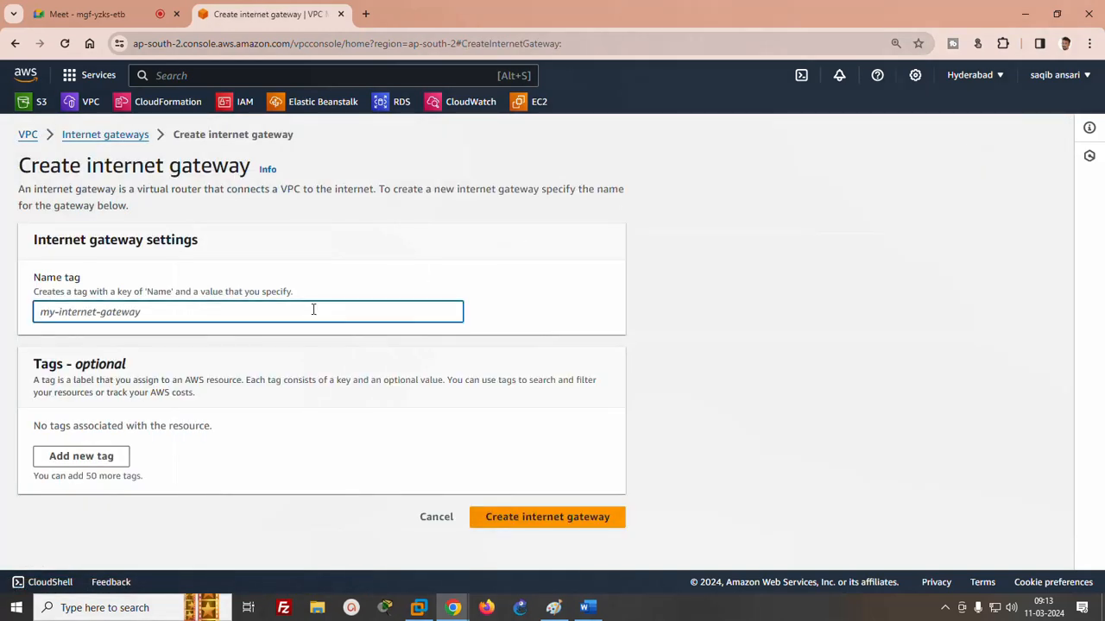
text(IGW1)
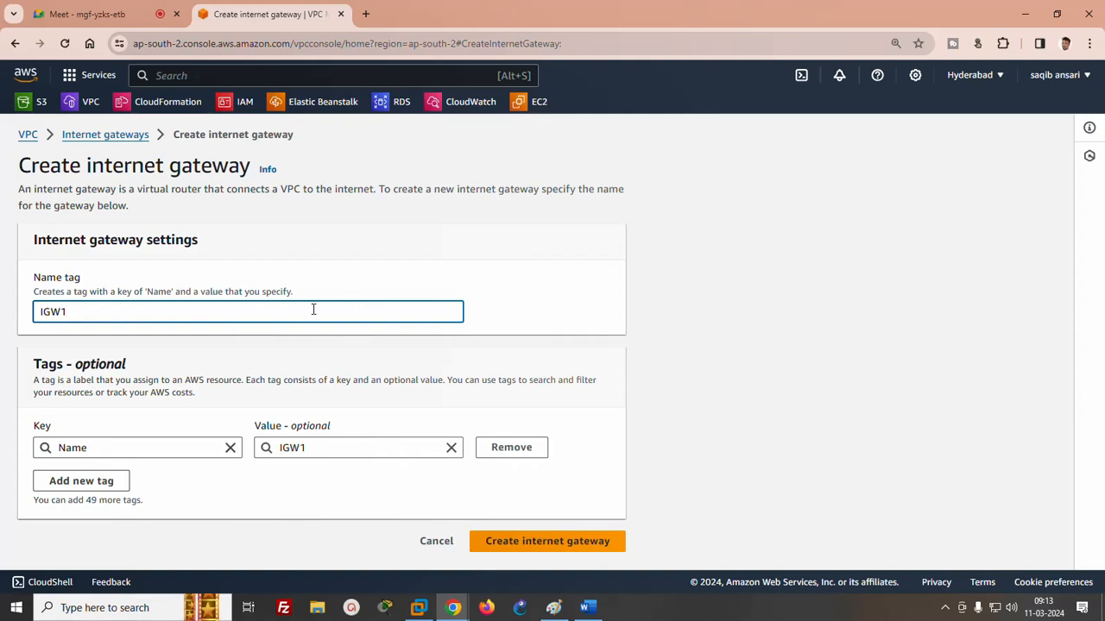
click(548, 540)
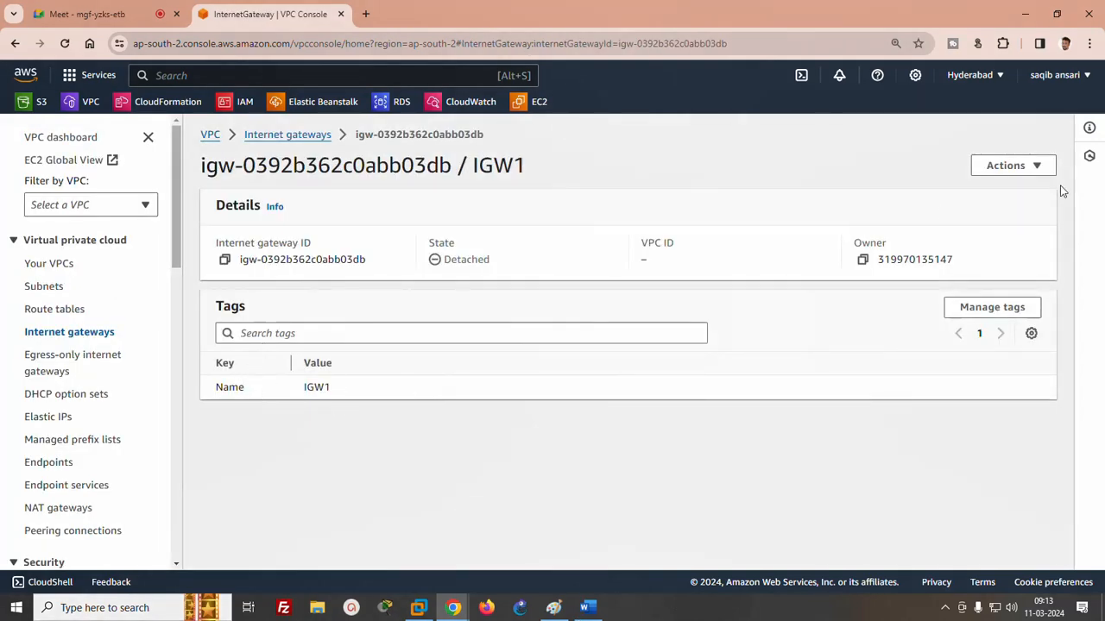
- Attach the internet gateway IGW1 to vpc1
click(1041, 168)
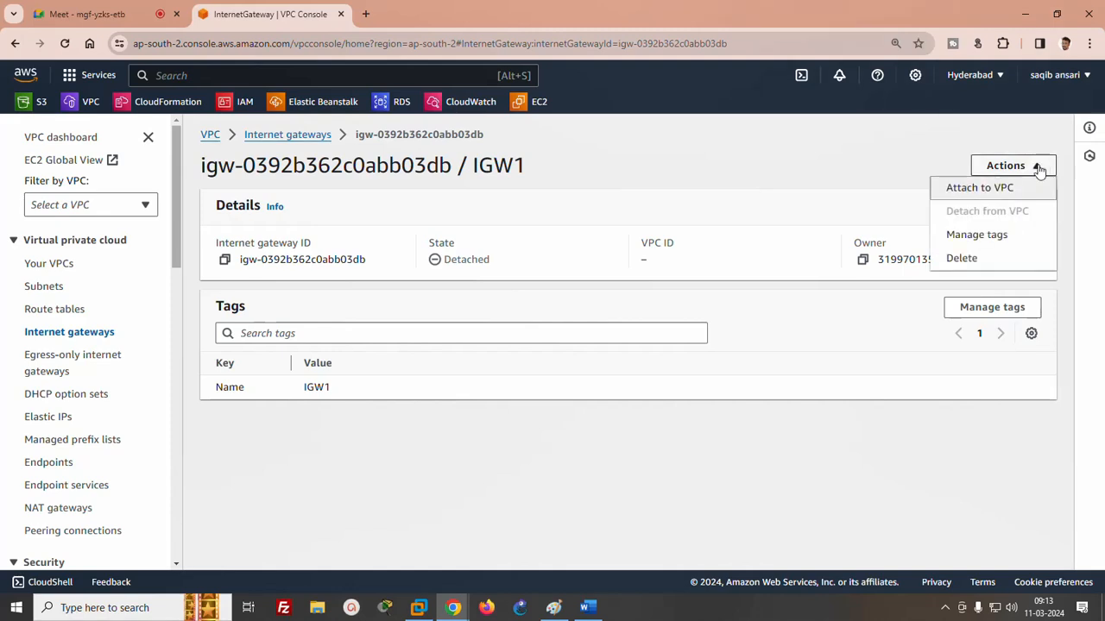
click(984, 186)
click(219, 294)
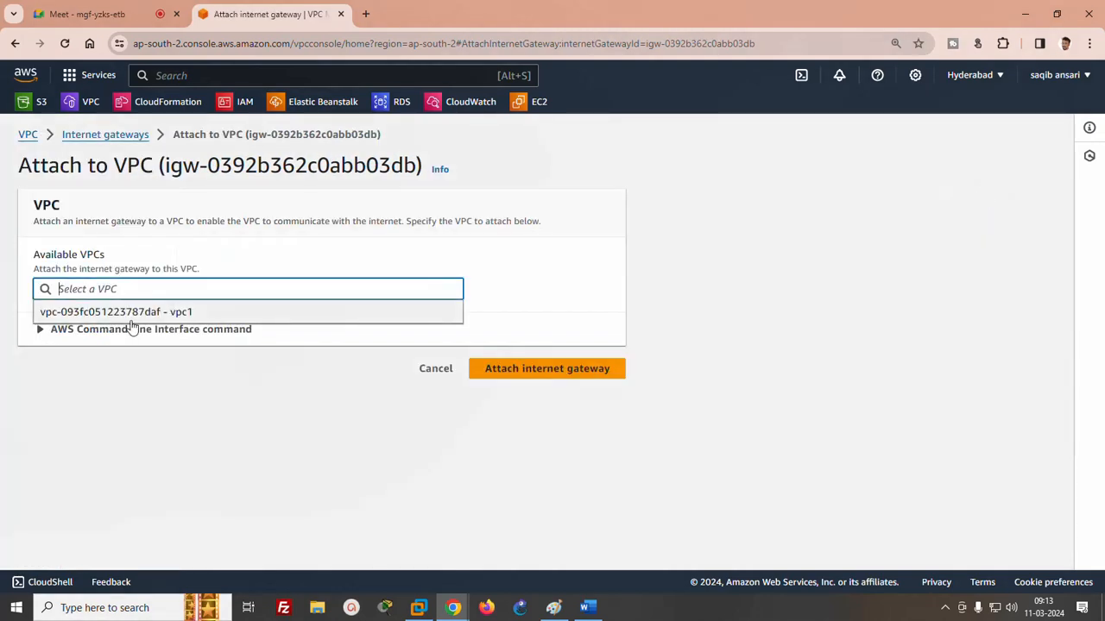
click(133, 312)
click(520, 368)
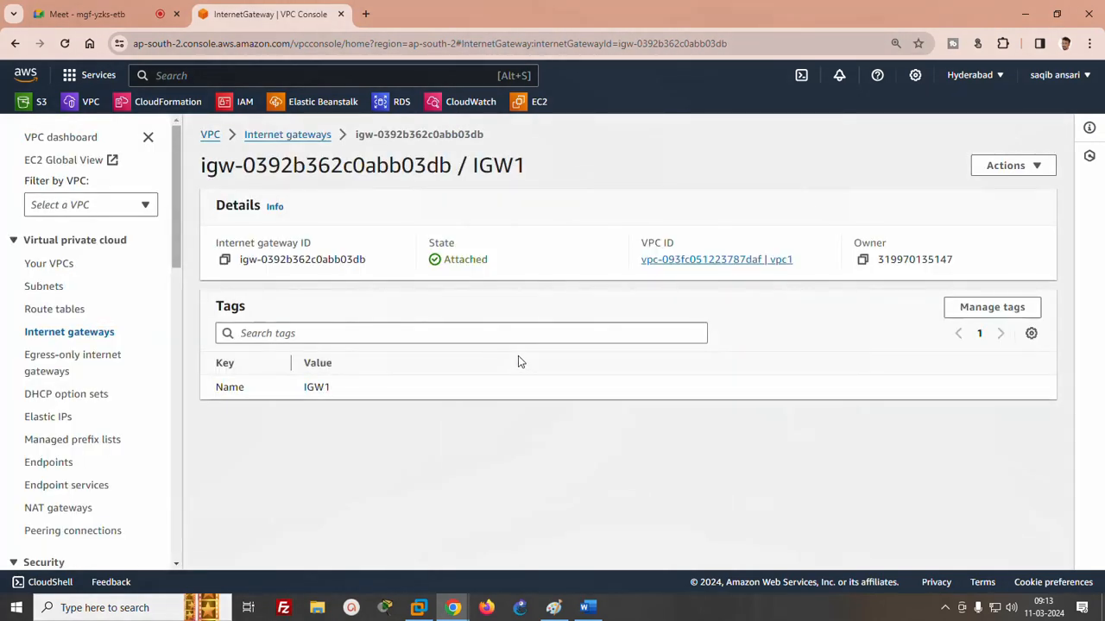
- Refresh the list of route tables and open the main route table belonging to vpc1
click(65, 312)
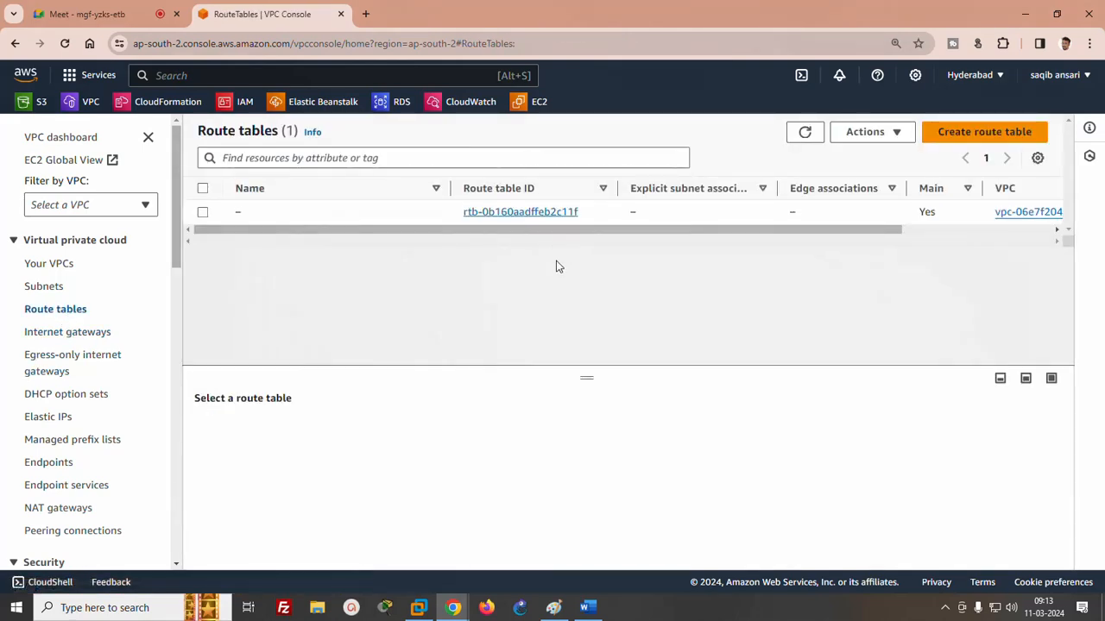
click(802, 129)
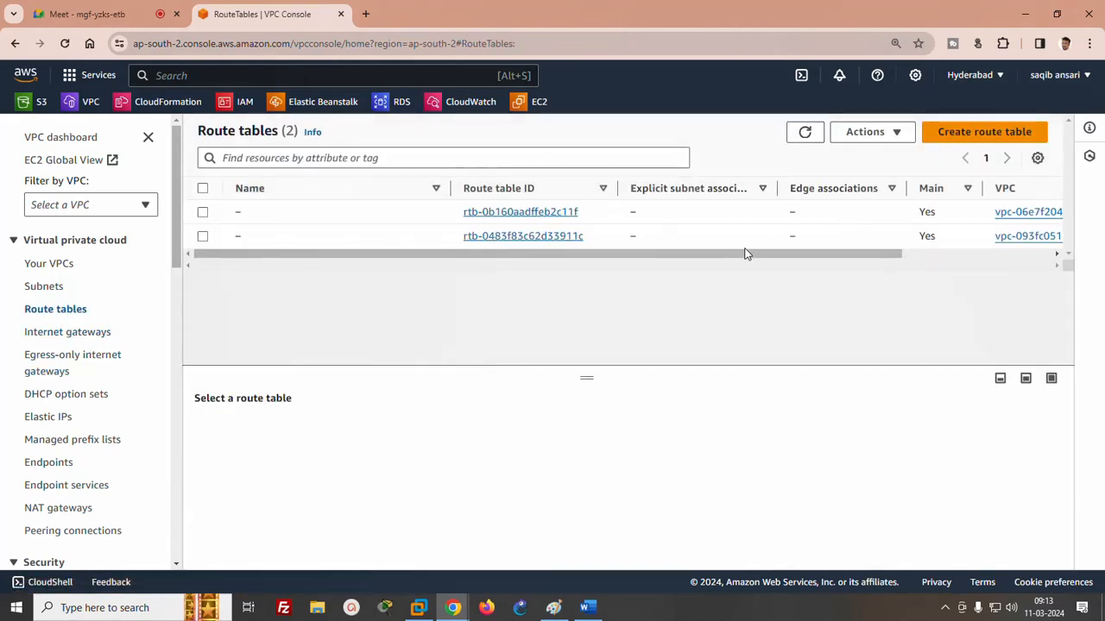
drag(794, 252, 913, 253)
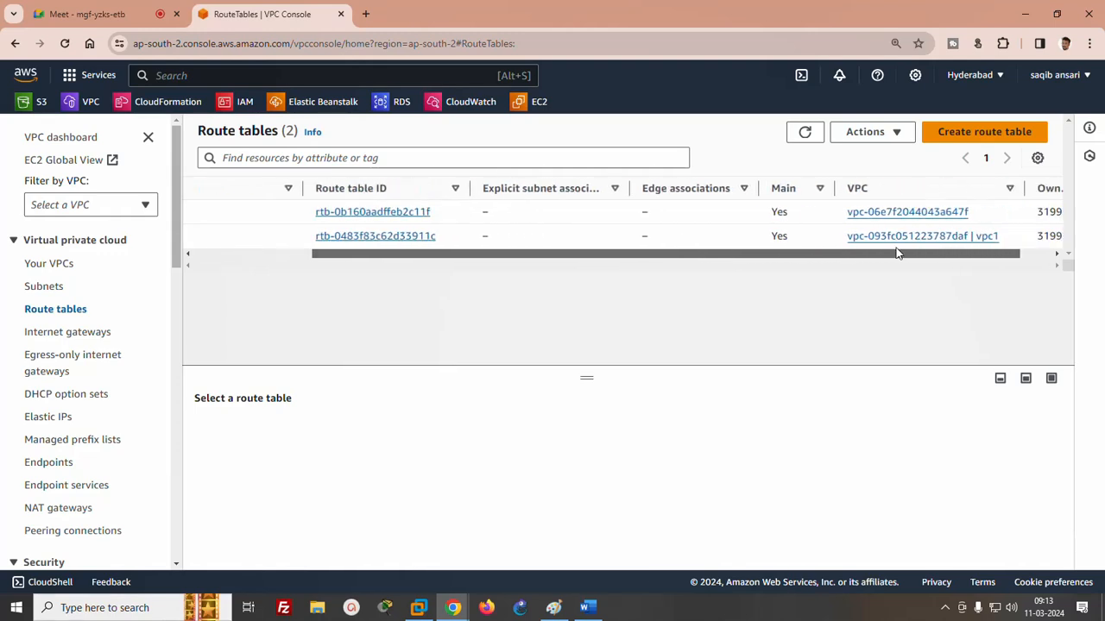
click(409, 236)
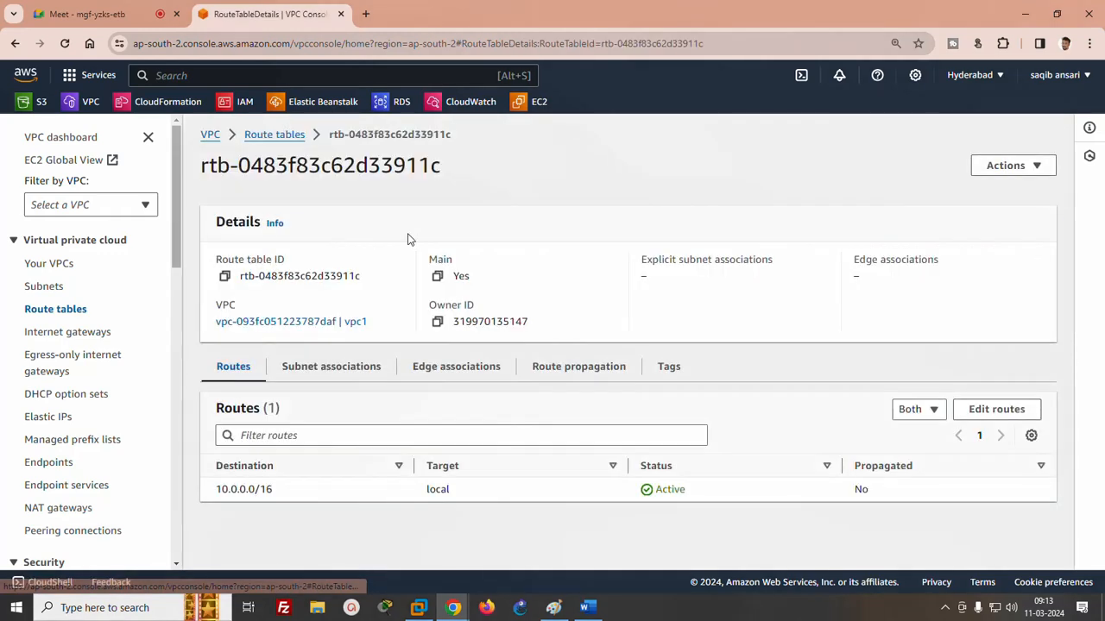
- Add a route for destination 0.0.0.0/0 targeting internet gateway IGW1 to vpc1's route table and save the changes
click(994, 410)
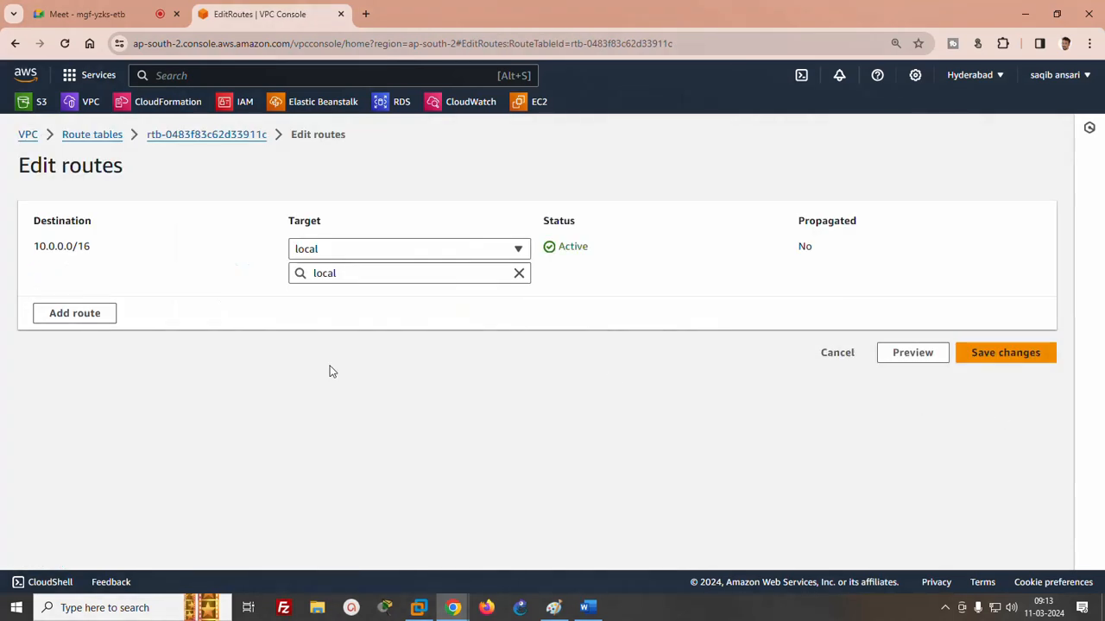
click(84, 314)
click(87, 312)
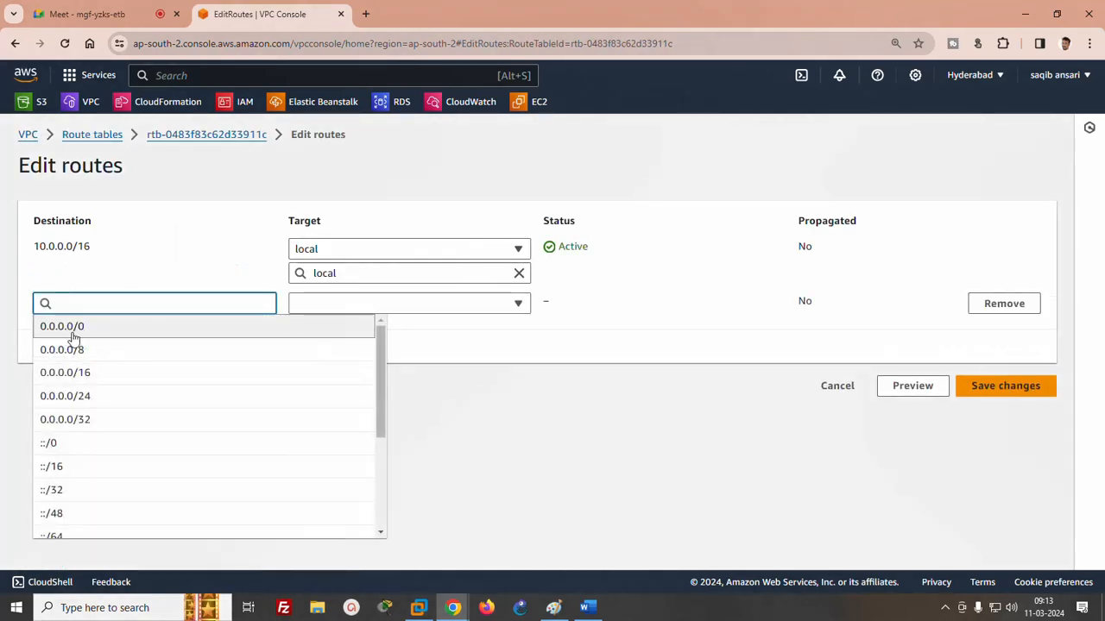
click(72, 328)
click(425, 308)
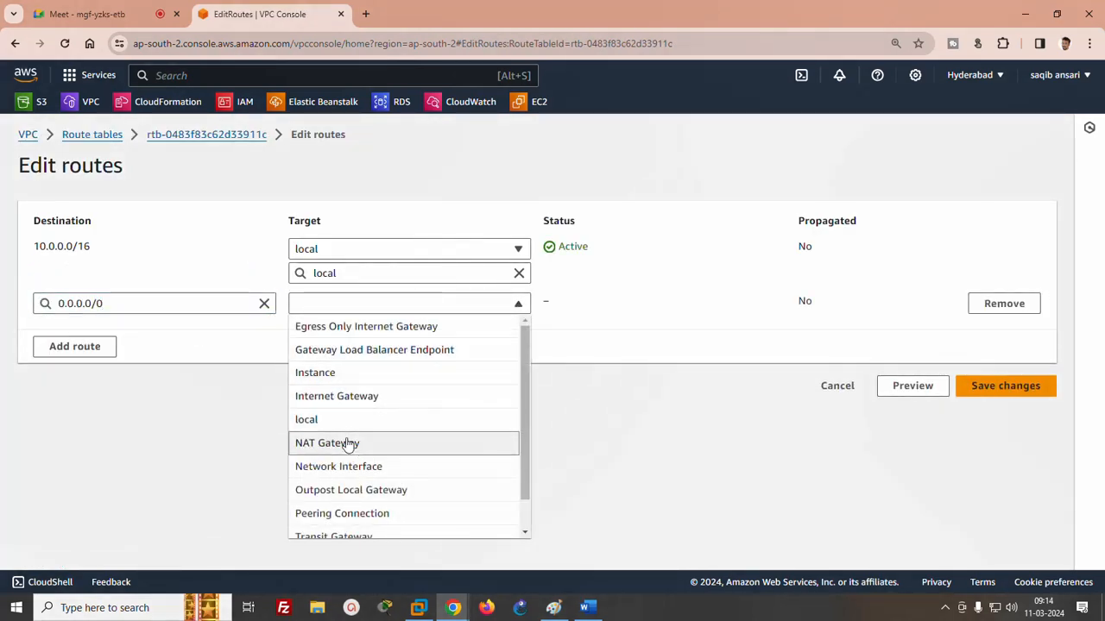
click(326, 397)
click(333, 328)
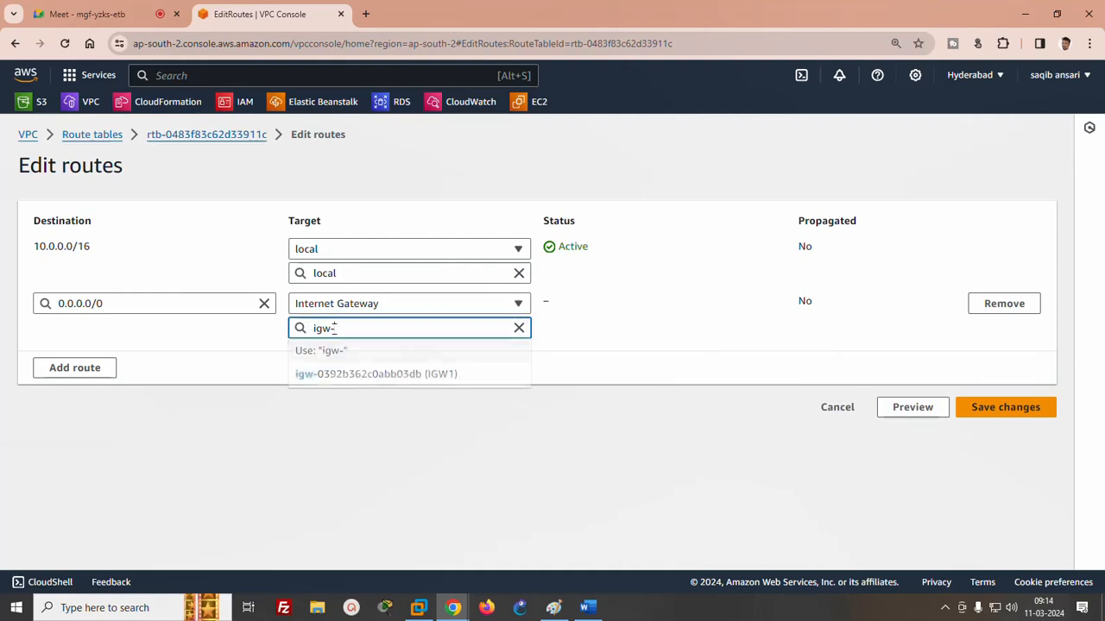
click(345, 373)
click(1008, 408)
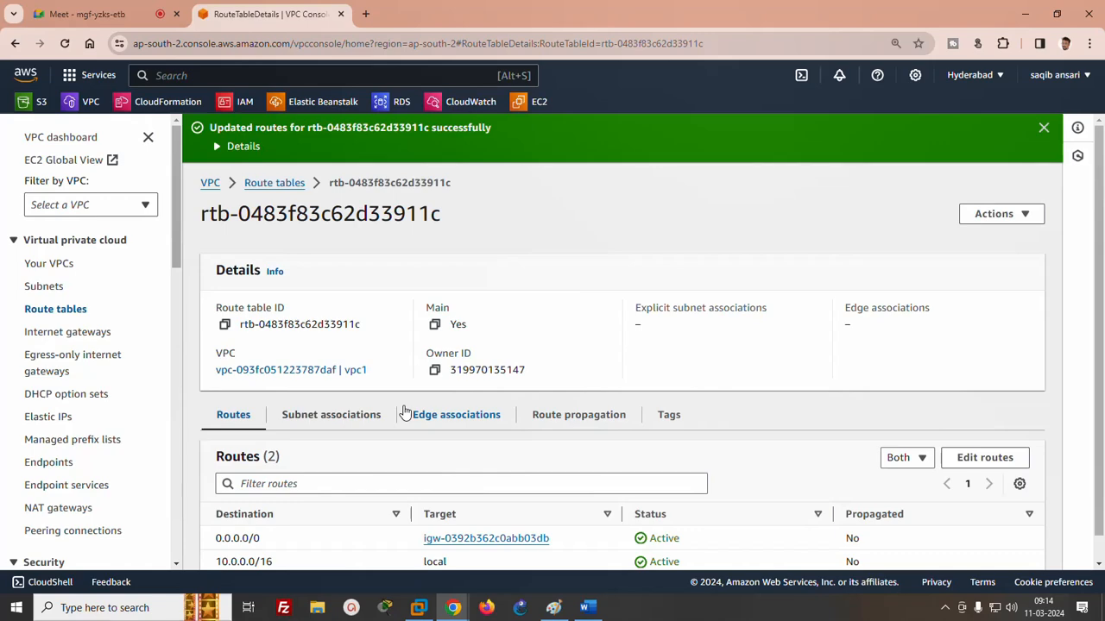
- Check the network diagram in Paint, and open the EC2 instance launch form in a new browser tab, accepting all cookies
click(553, 607)
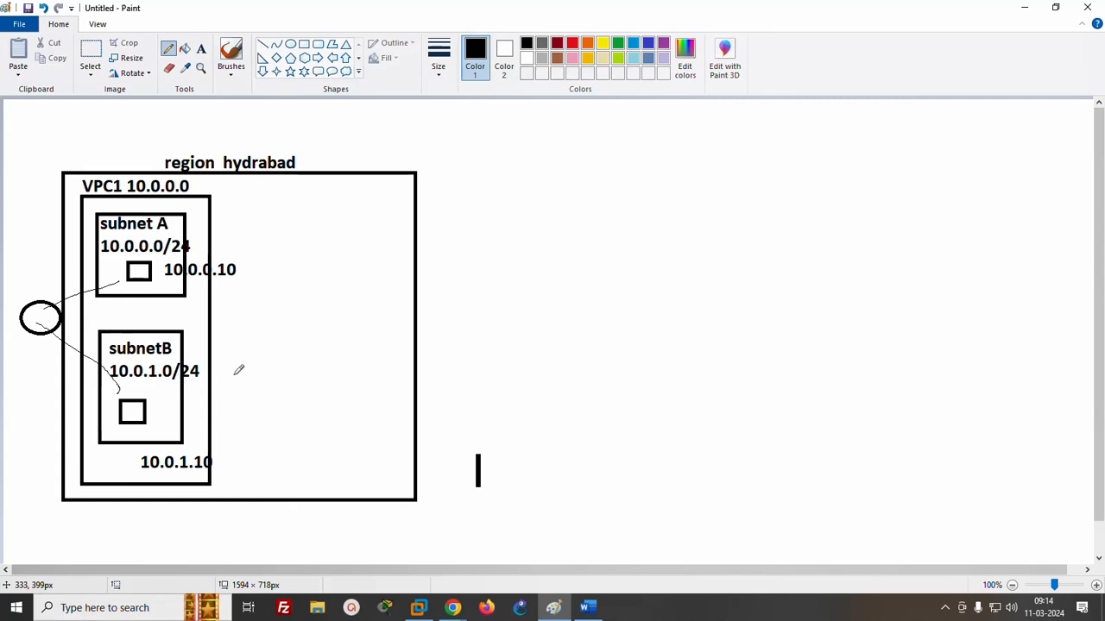
click(1035, 11)
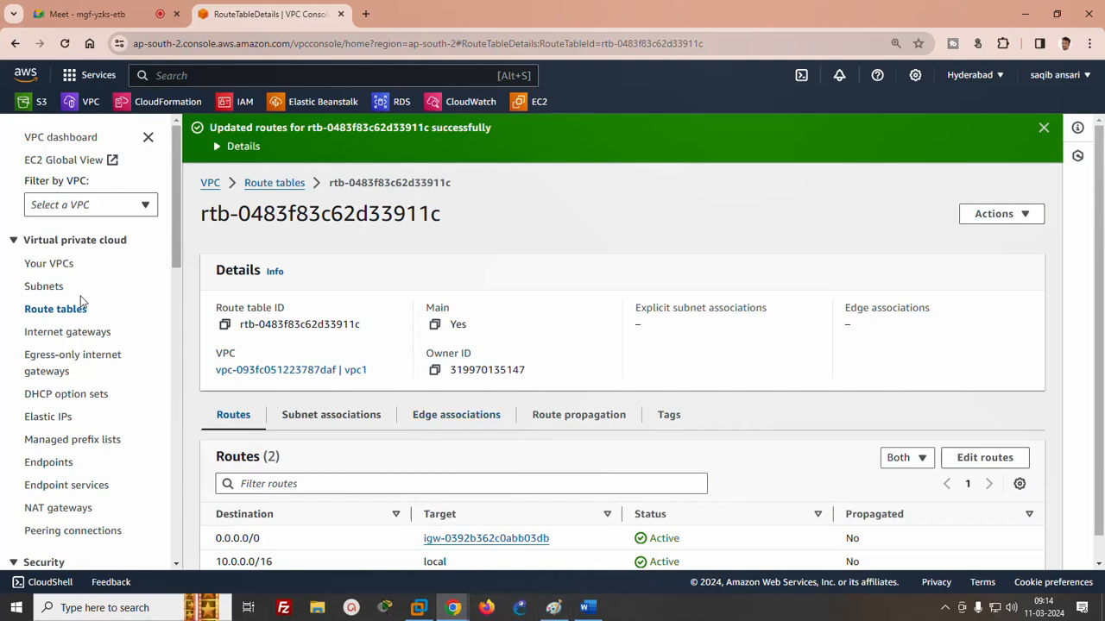
right_click(536, 103)
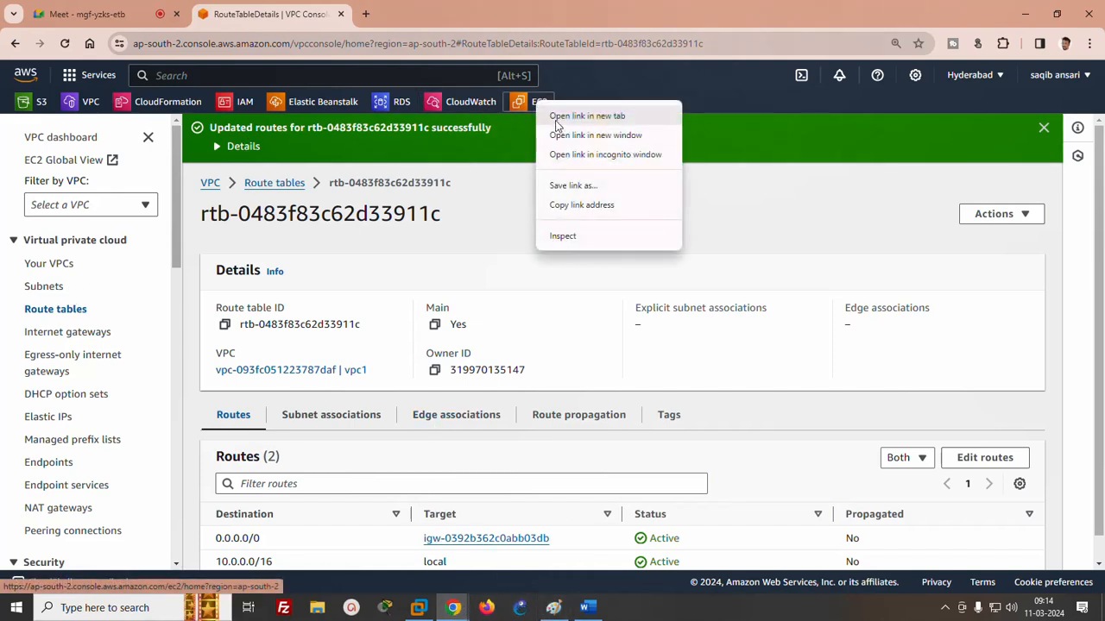
click(557, 114)
click(436, 14)
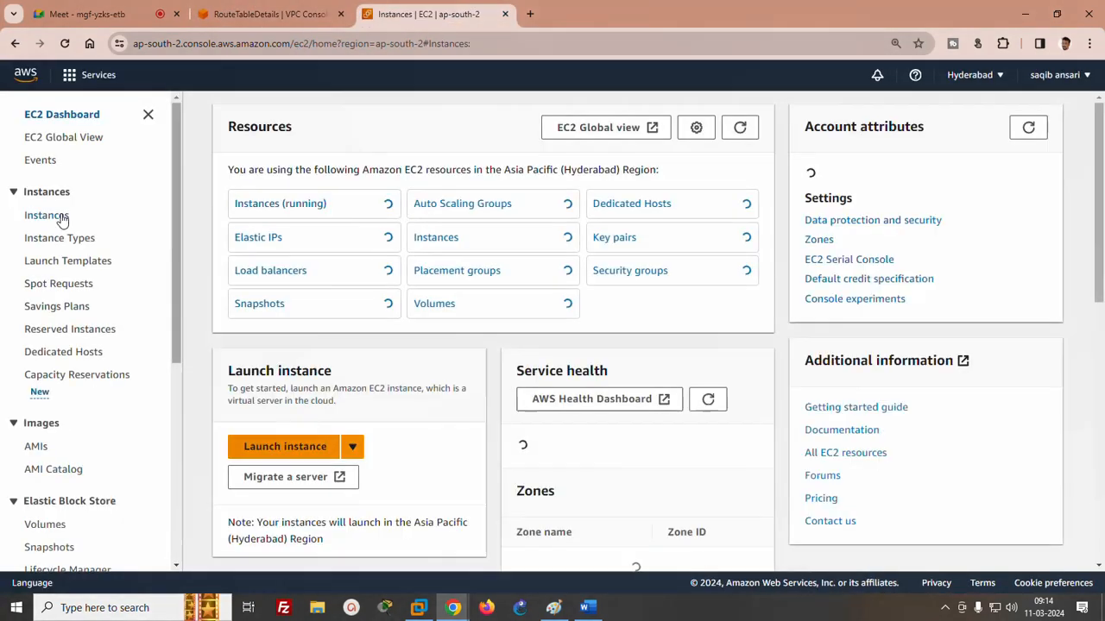
click(61, 217)
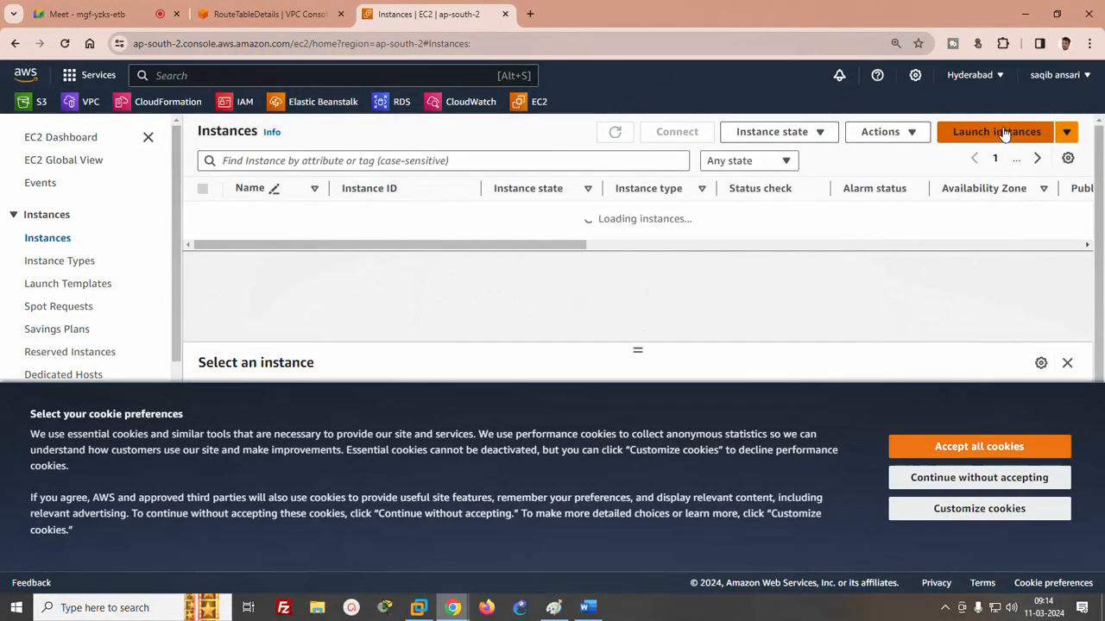
click(1001, 132)
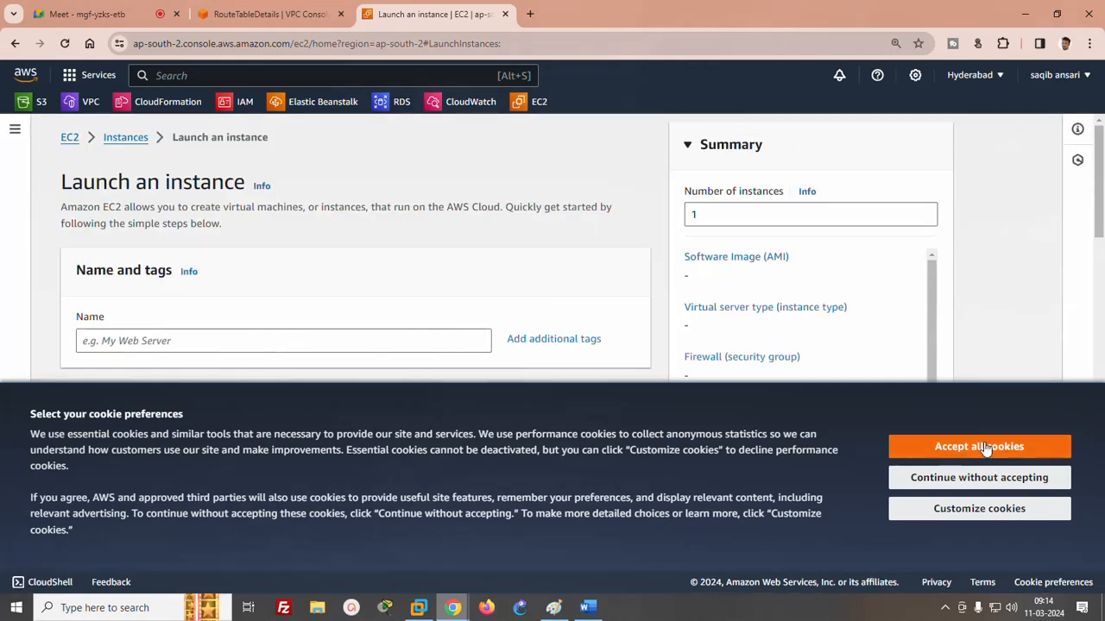
click(984, 446)
- Name the new EC2 instance server1 and choose the existing key pair test for login
click(245, 345)
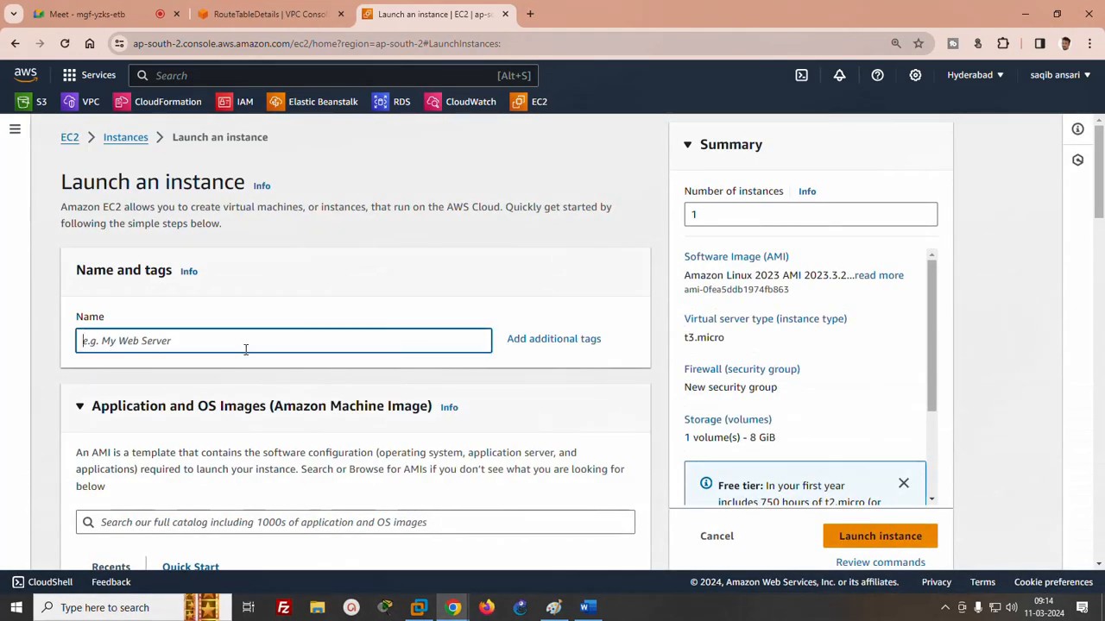
text(server1)
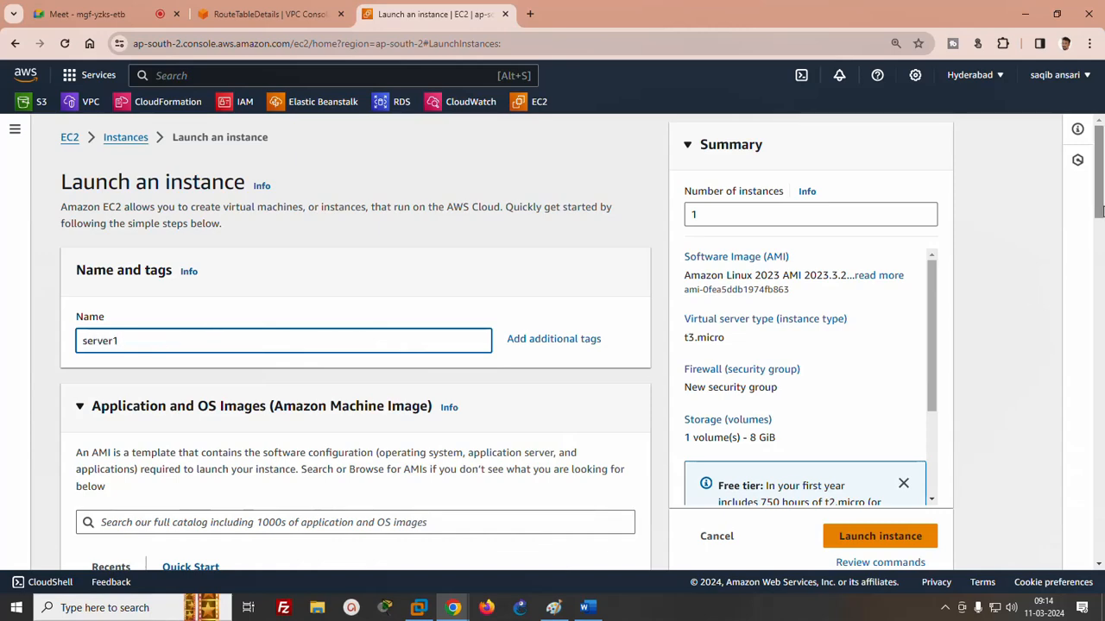
scroll(60, 302, down, 4)
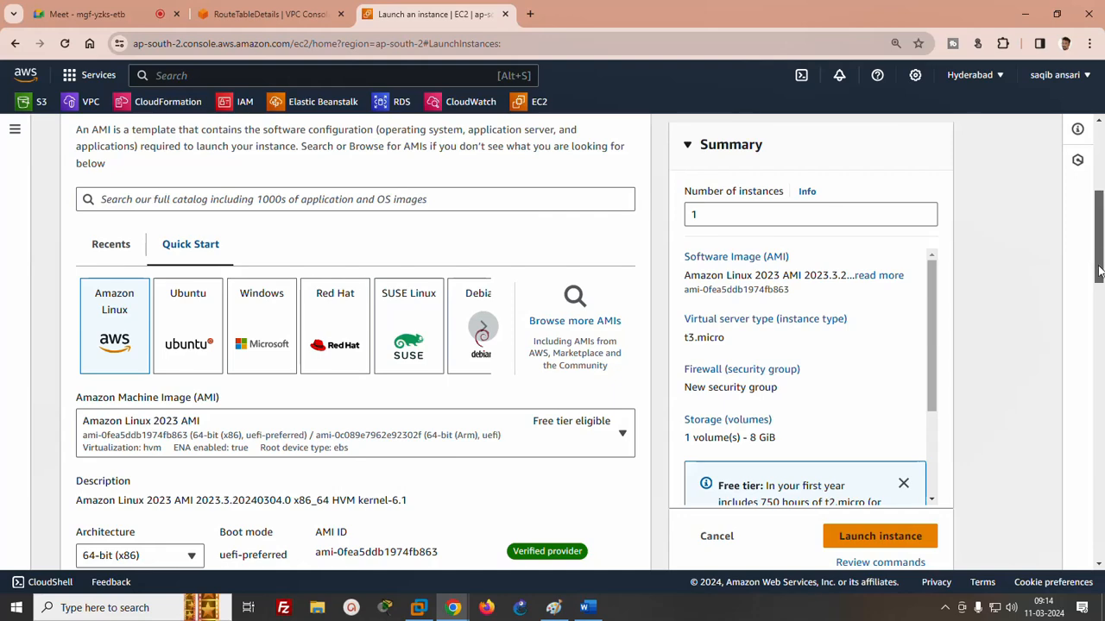
drag(1100, 259, 1102, 345)
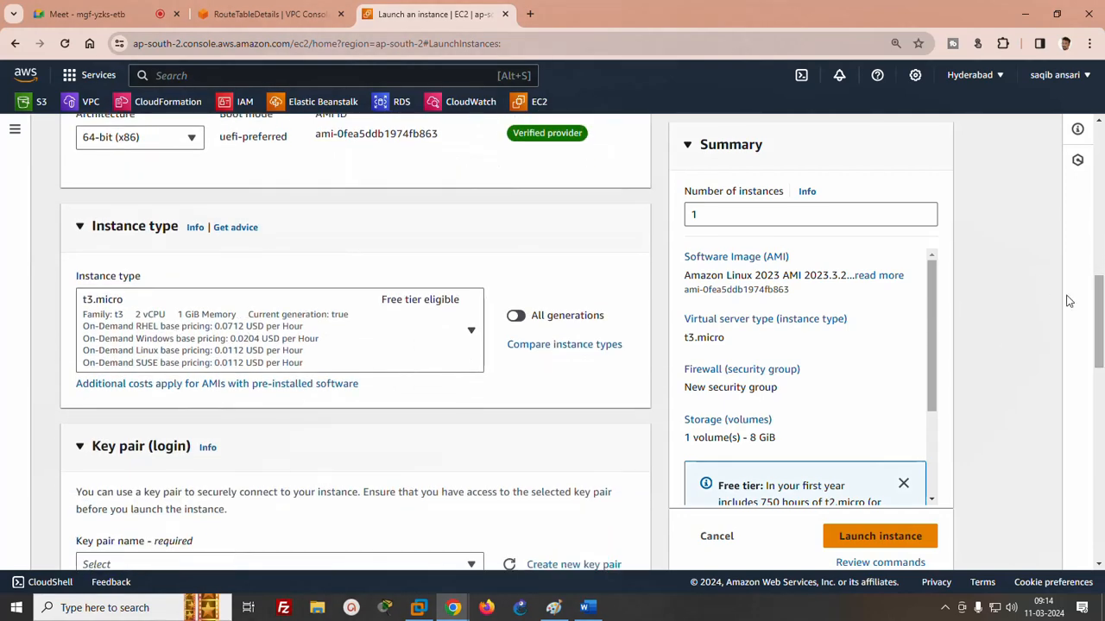
scroll(634, 338, down, 3)
click(427, 313)
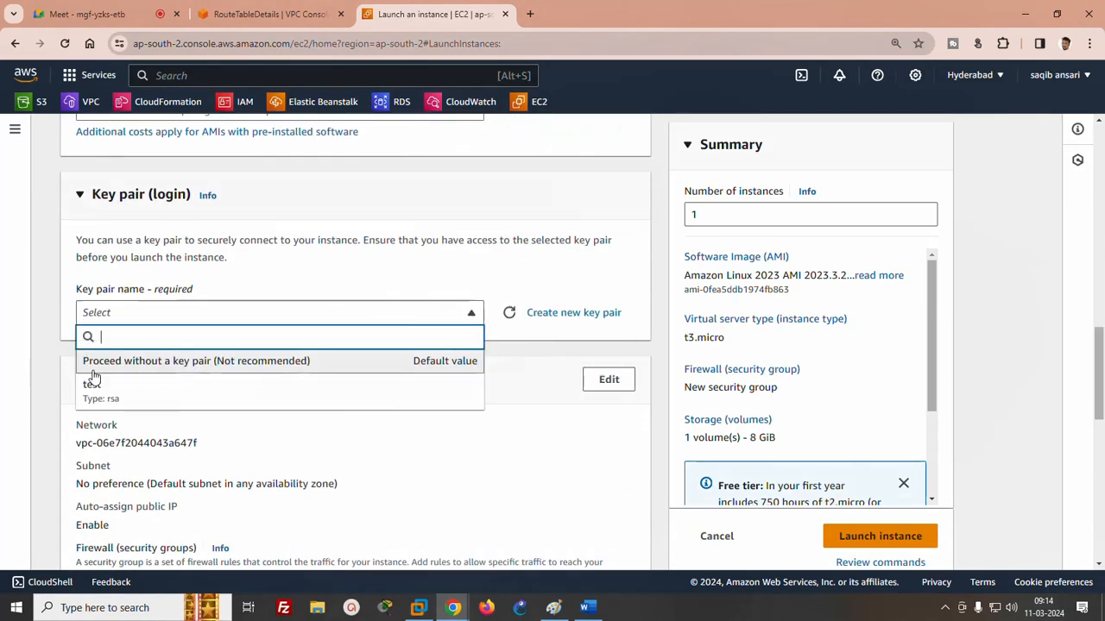
click(89, 393)
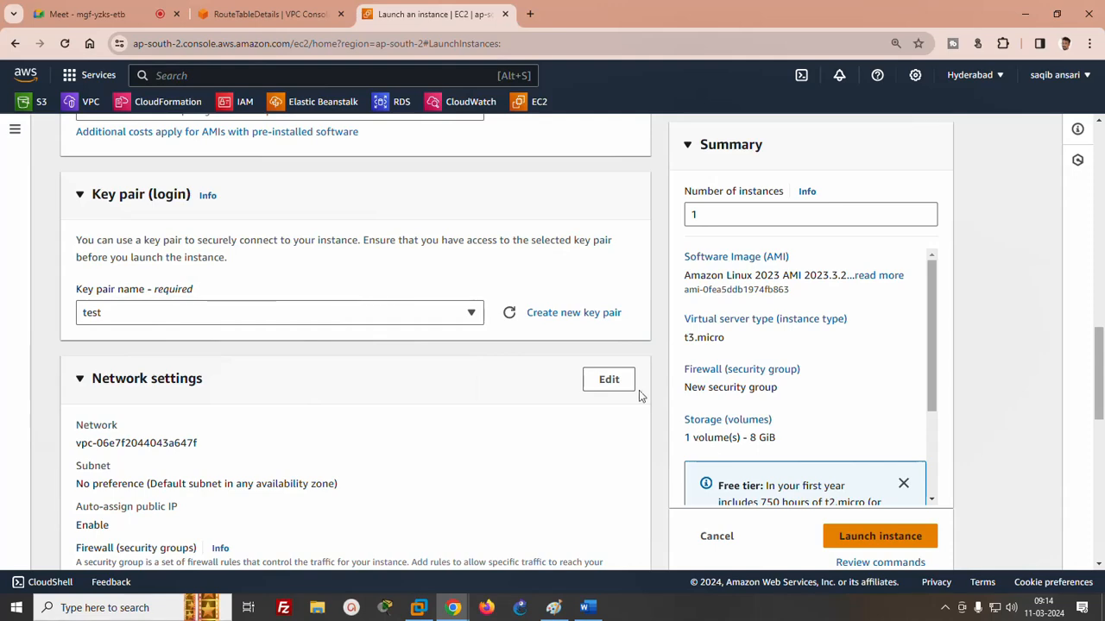
- Edit the network settings to place server1 in vpc1's subnetA and enable auto-assigning a public IP
click(606, 381)
drag(1102, 369, 1102, 411)
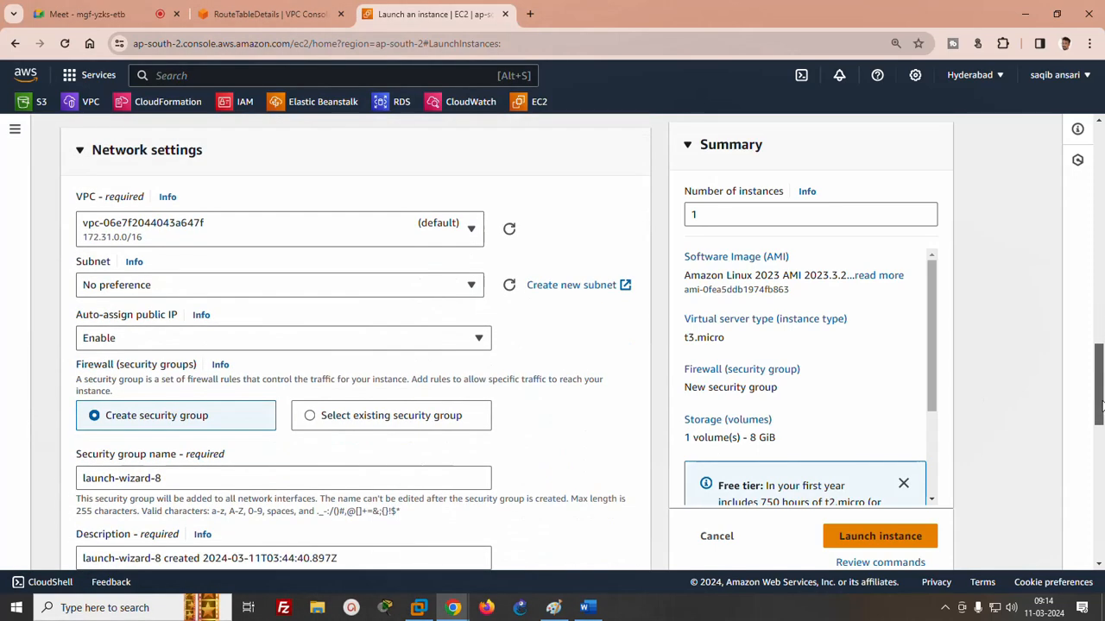
click(198, 233)
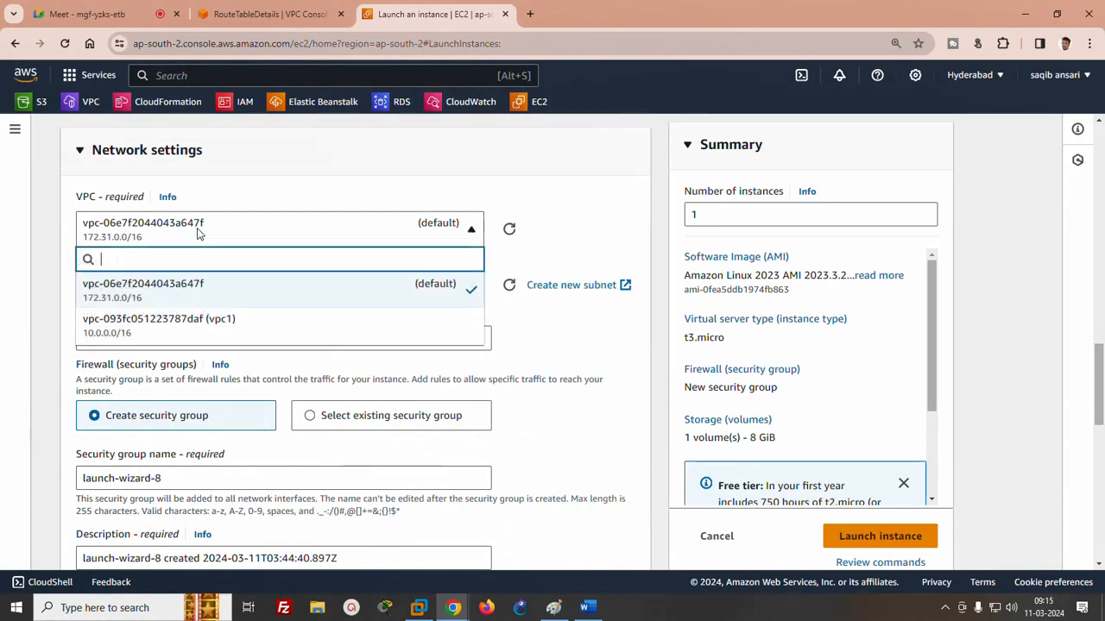
click(194, 325)
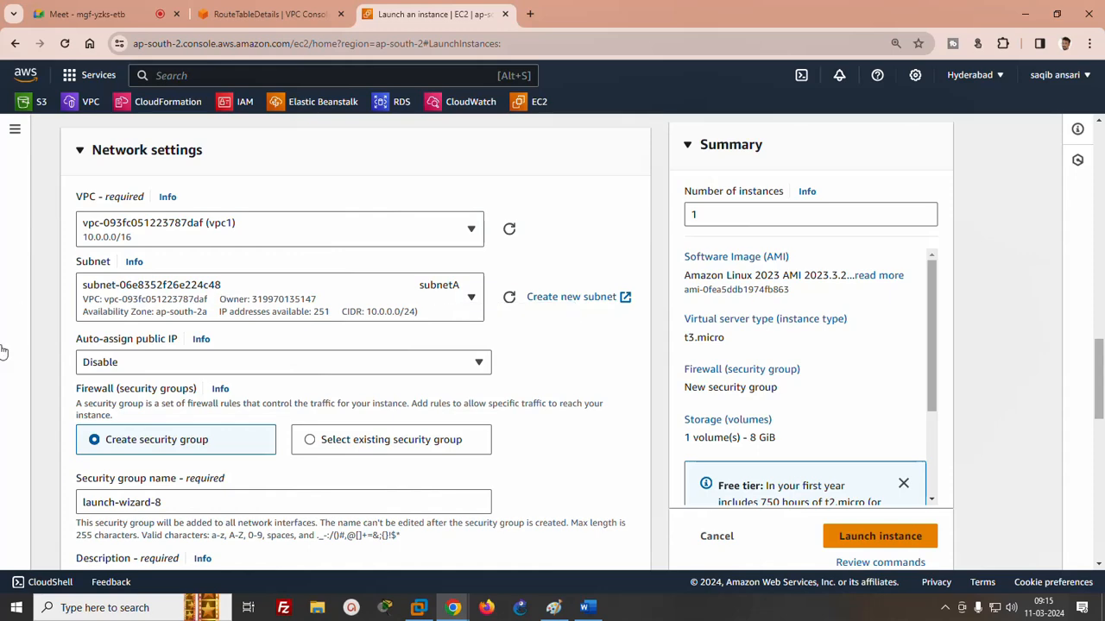
click(176, 360)
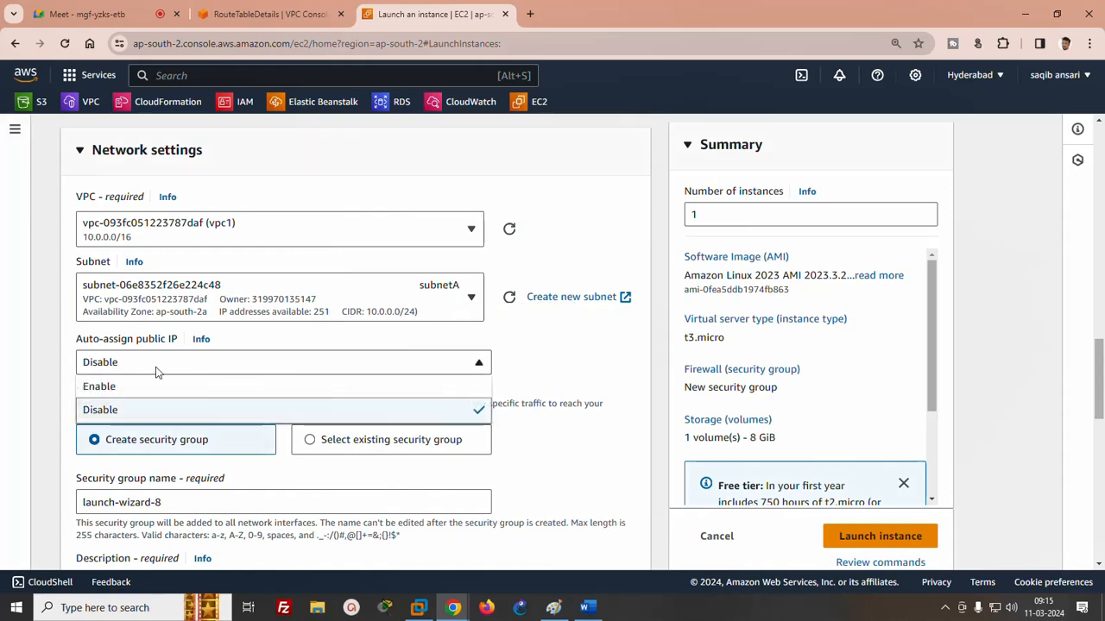
click(100, 389)
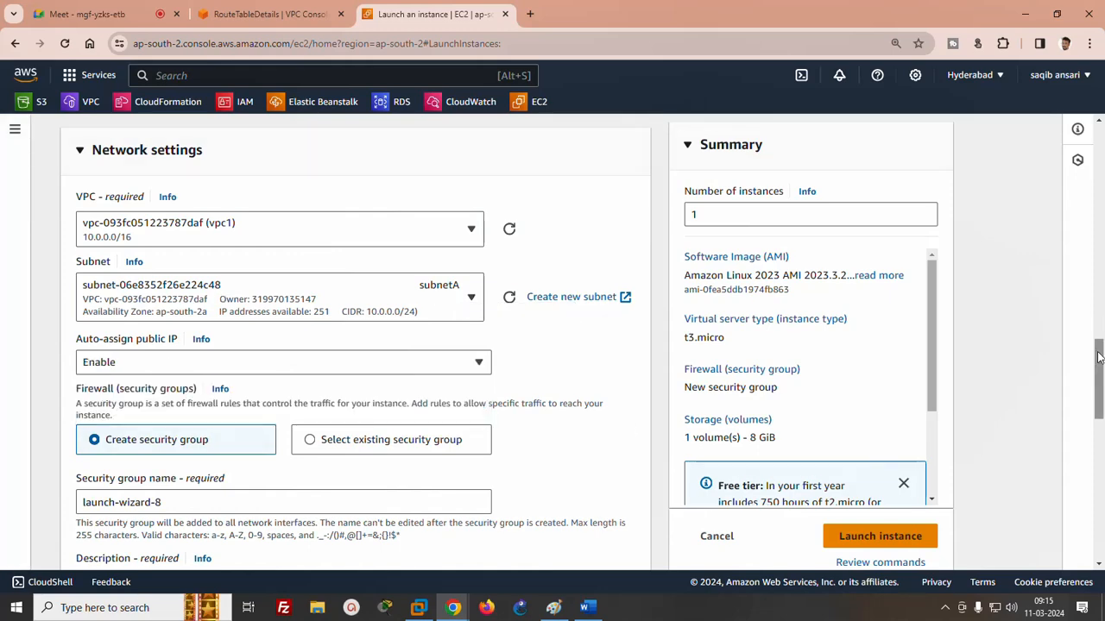
- Set the type of the new security group's inbound rule to All traffic and launch server1
scroll(279, 459, down, 3)
click(155, 446)
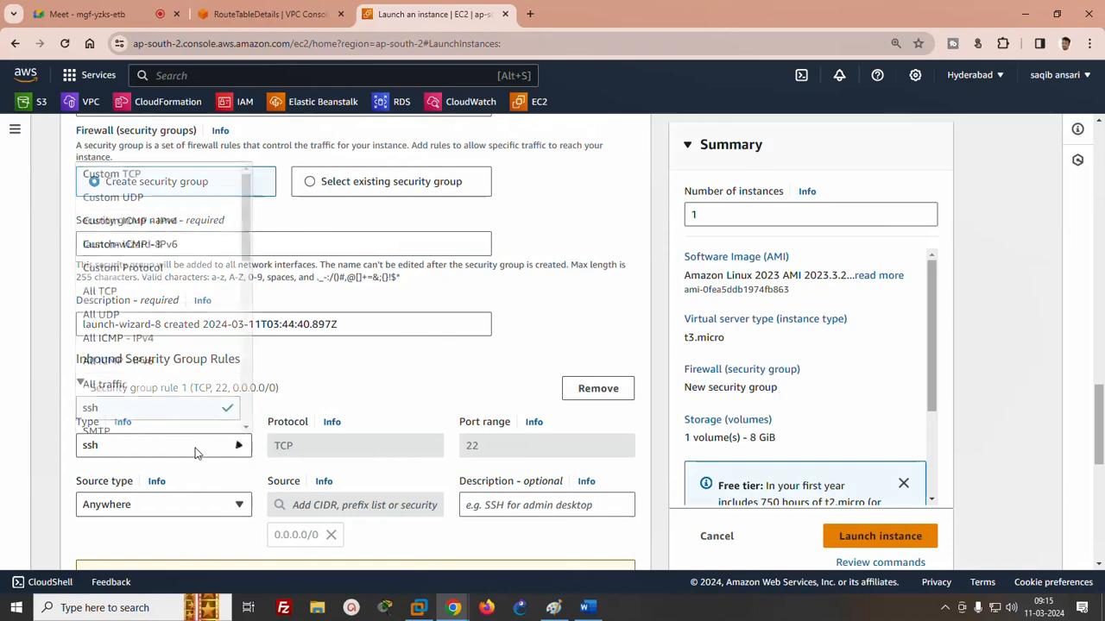
click(119, 389)
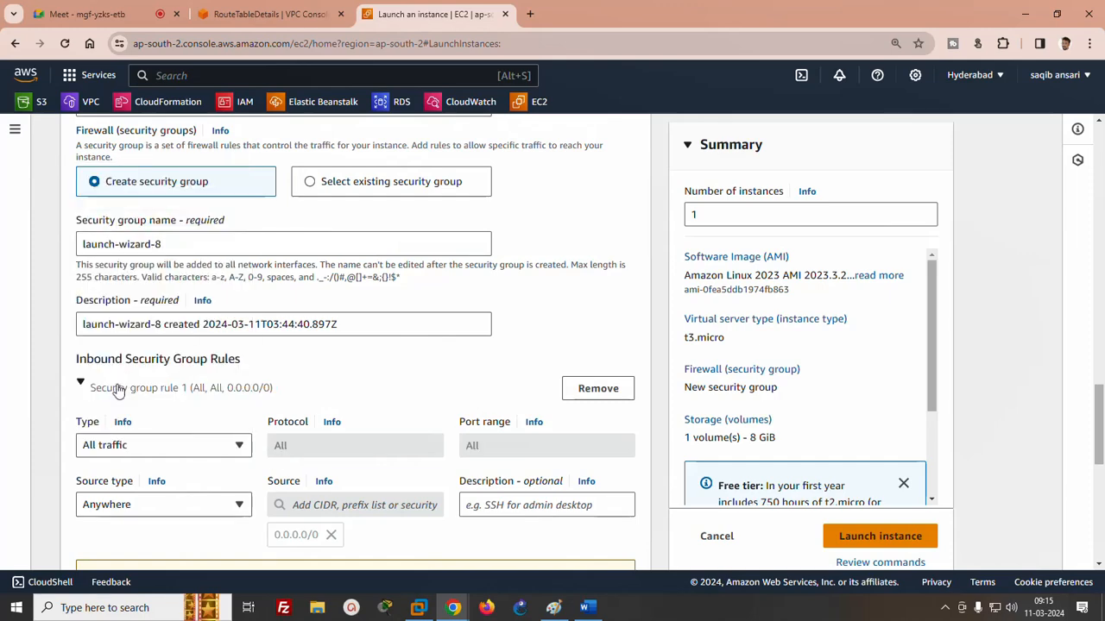
click(881, 536)
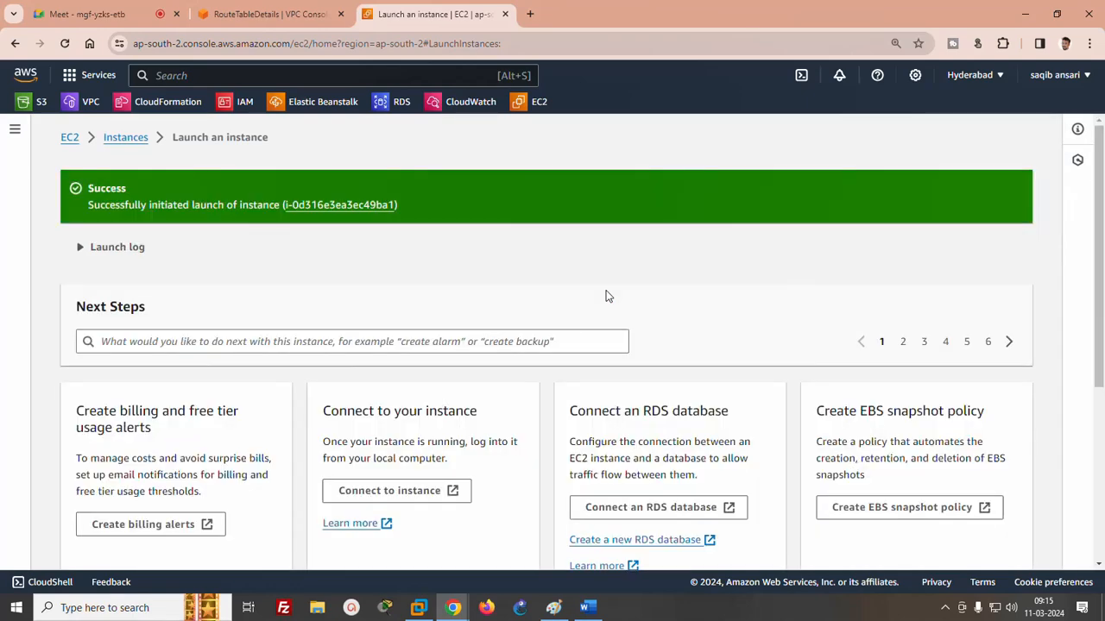
- Start another instance launch from the list of all instances, naming it server2 and choosing the key pair test
scroll(1029, 493, down, 5)
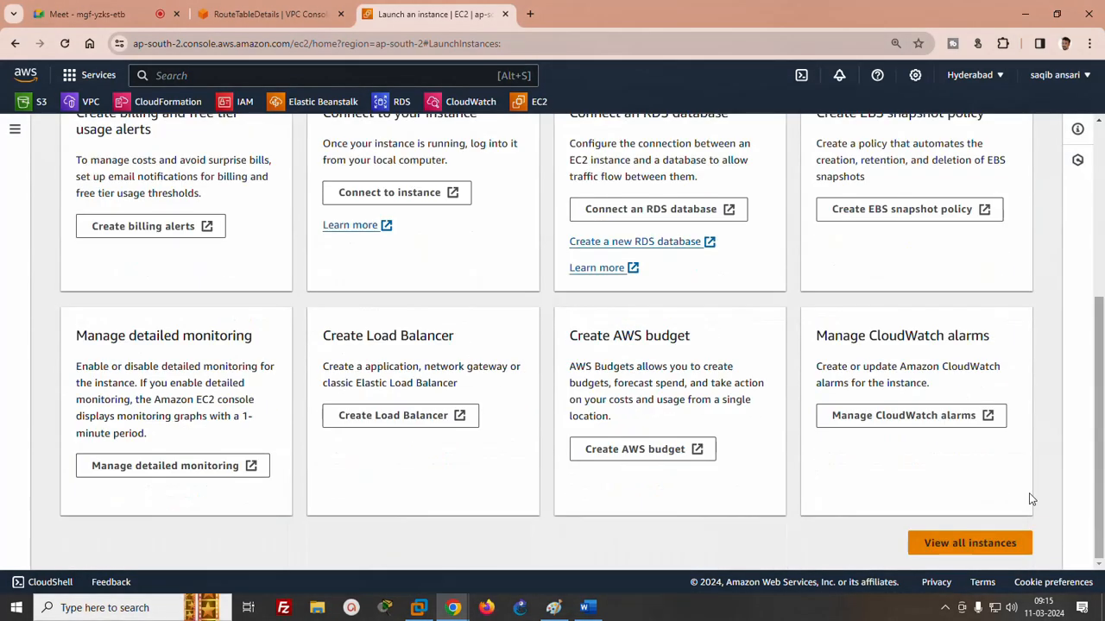
click(974, 544)
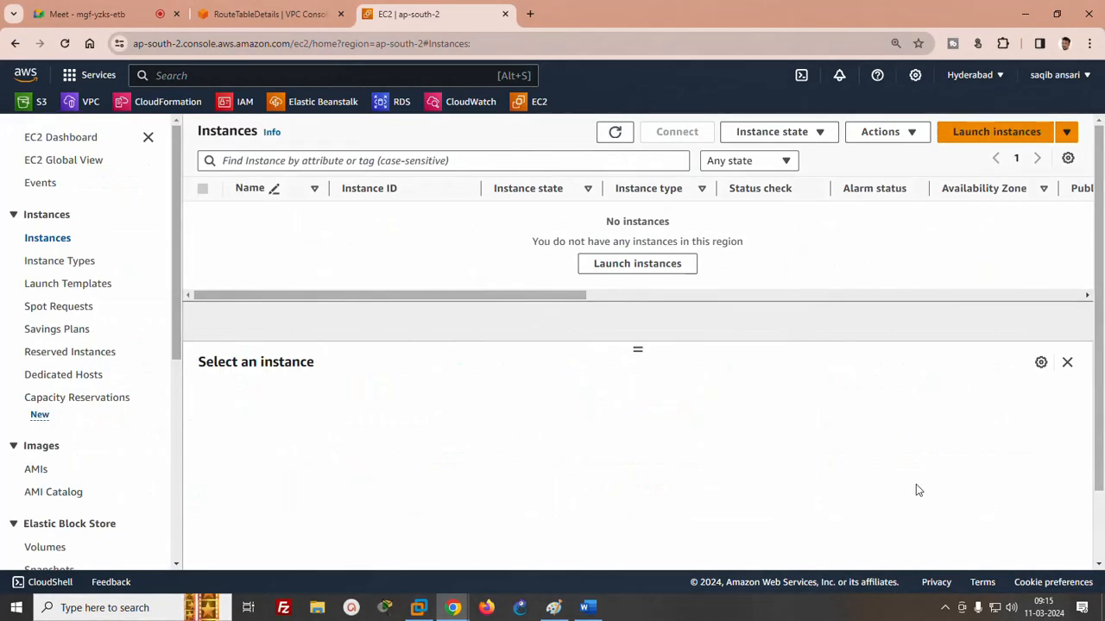
click(978, 133)
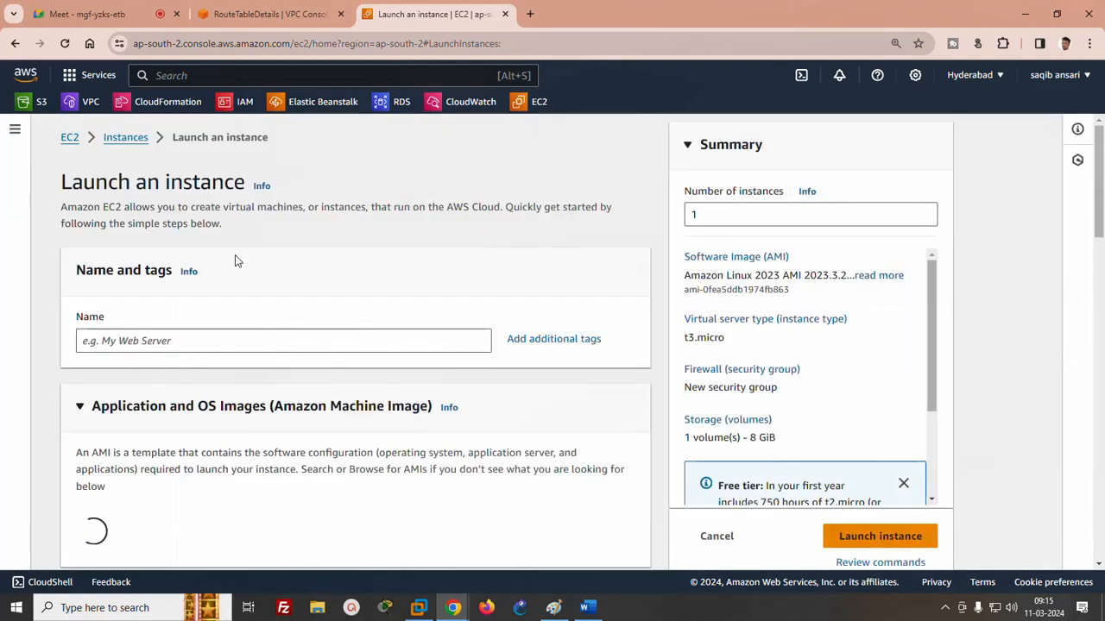
click(177, 340)
text(server2)
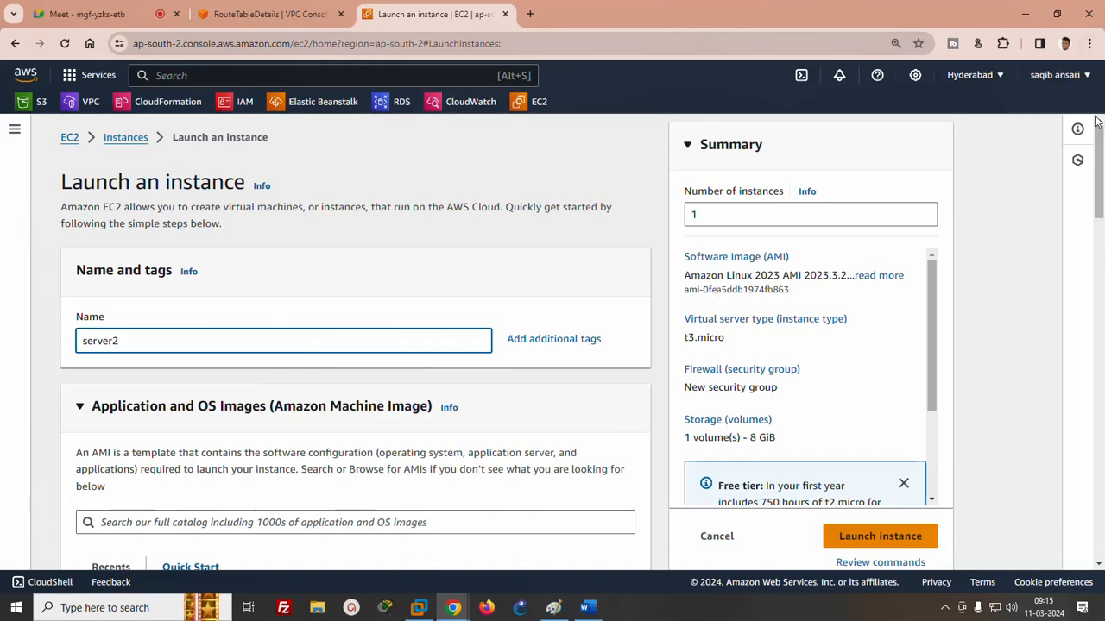
drag(1098, 179, 1097, 295)
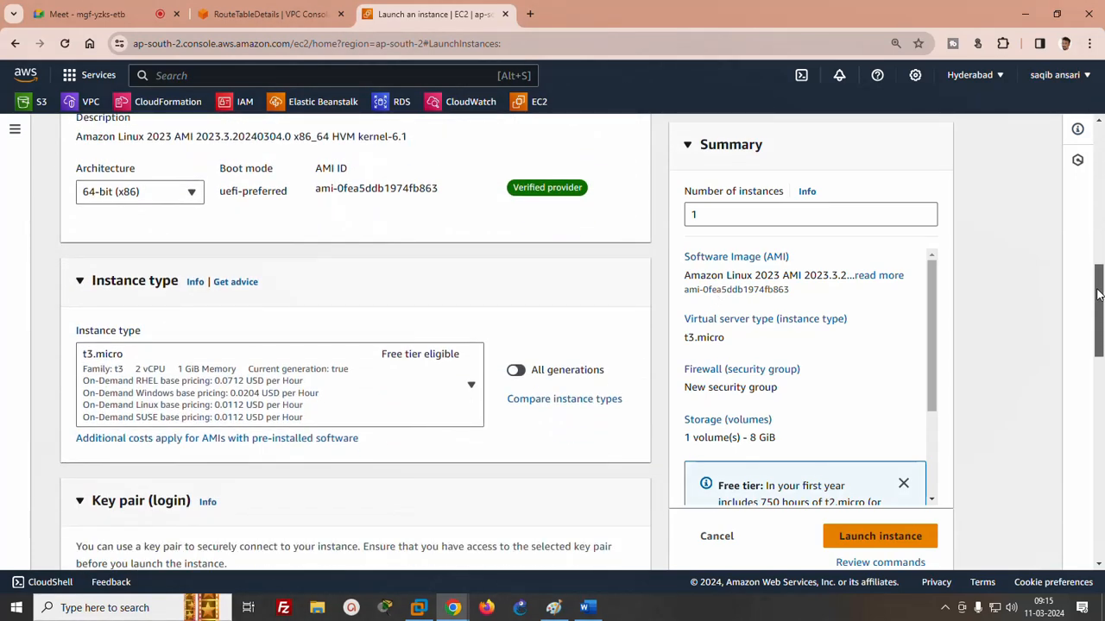
drag(1098, 295, 1097, 343)
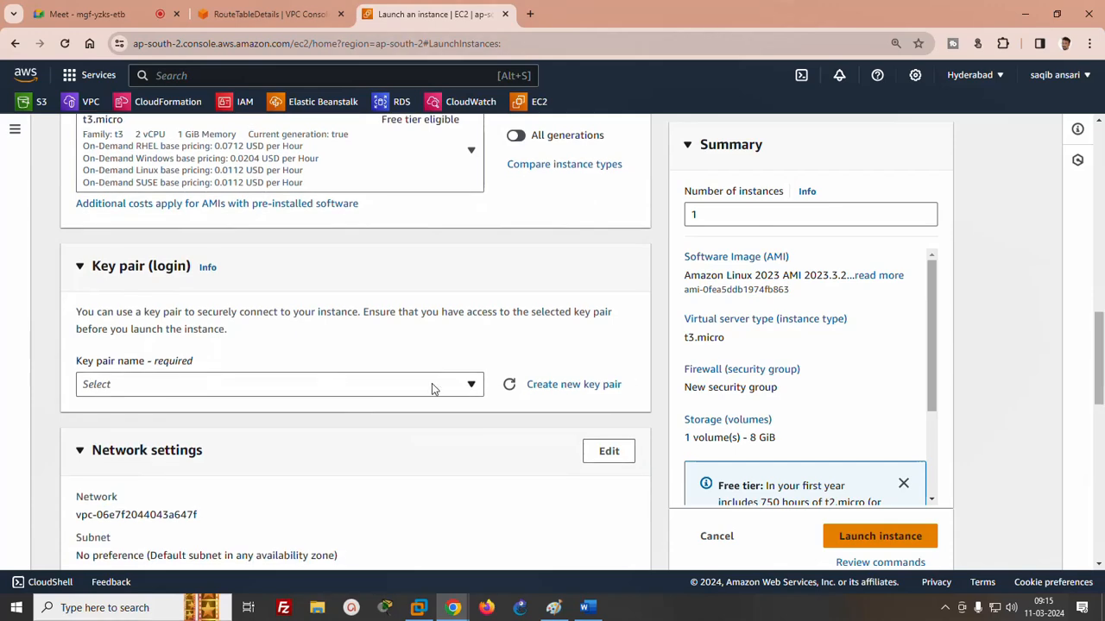
click(431, 385)
click(106, 462)
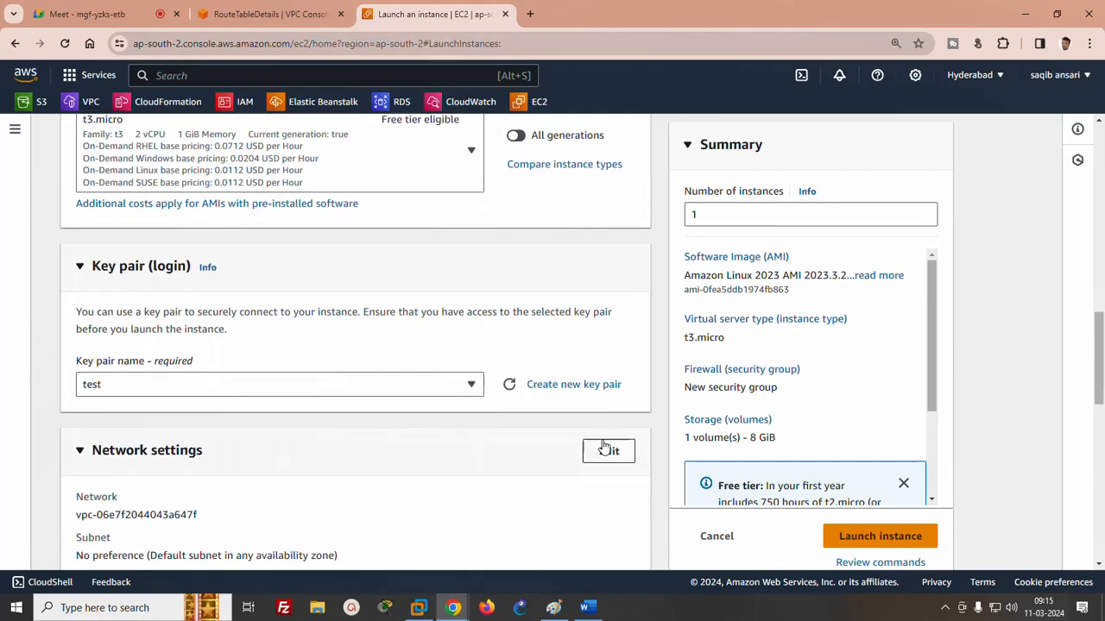
- Edit the network settings to place server2 in vpc1 and its subnetB
click(604, 449)
scroll(1101, 330, down, 4)
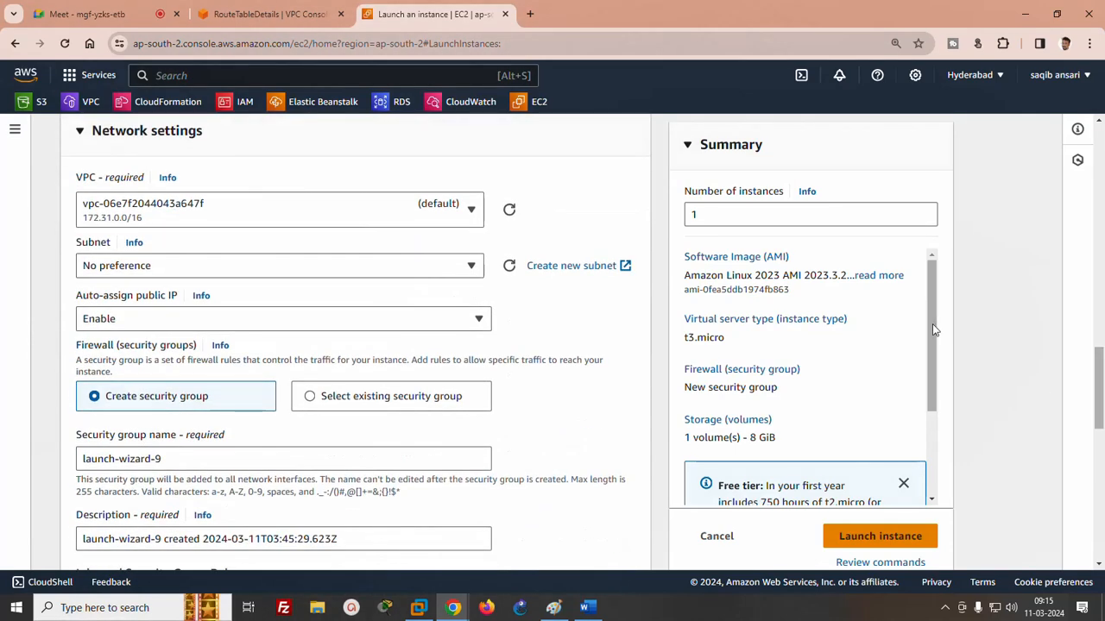
click(249, 223)
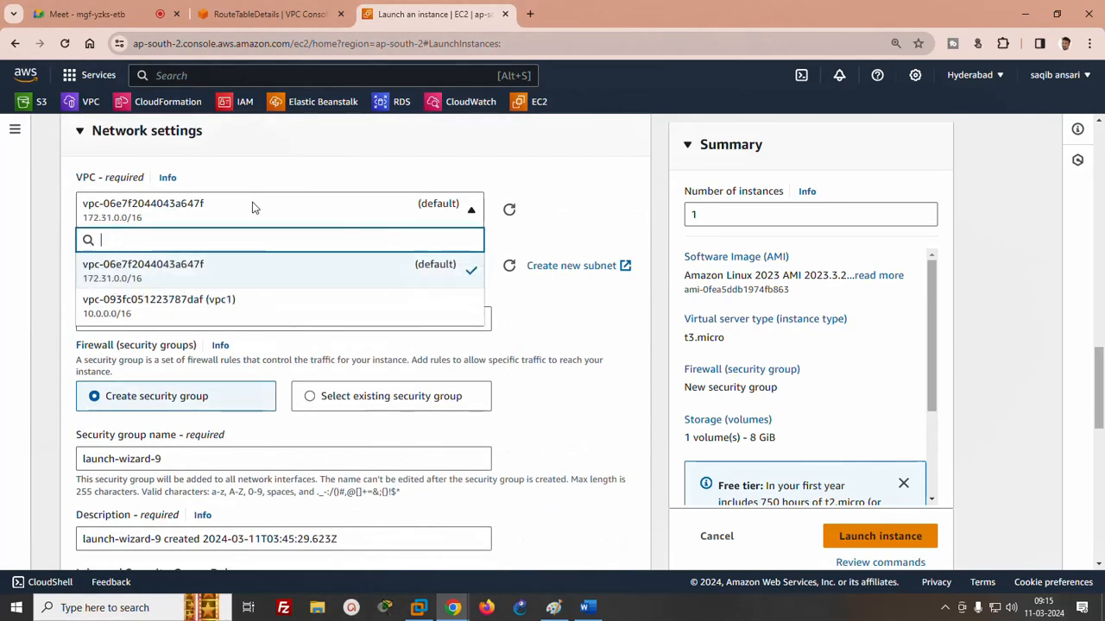
click(158, 302)
click(370, 279)
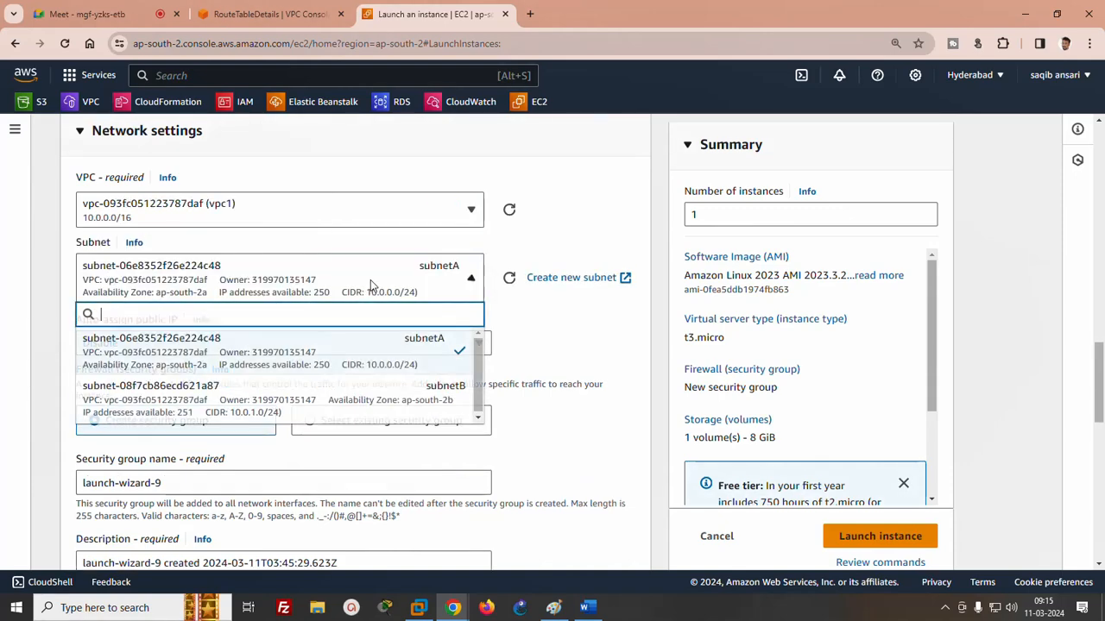
click(379, 398)
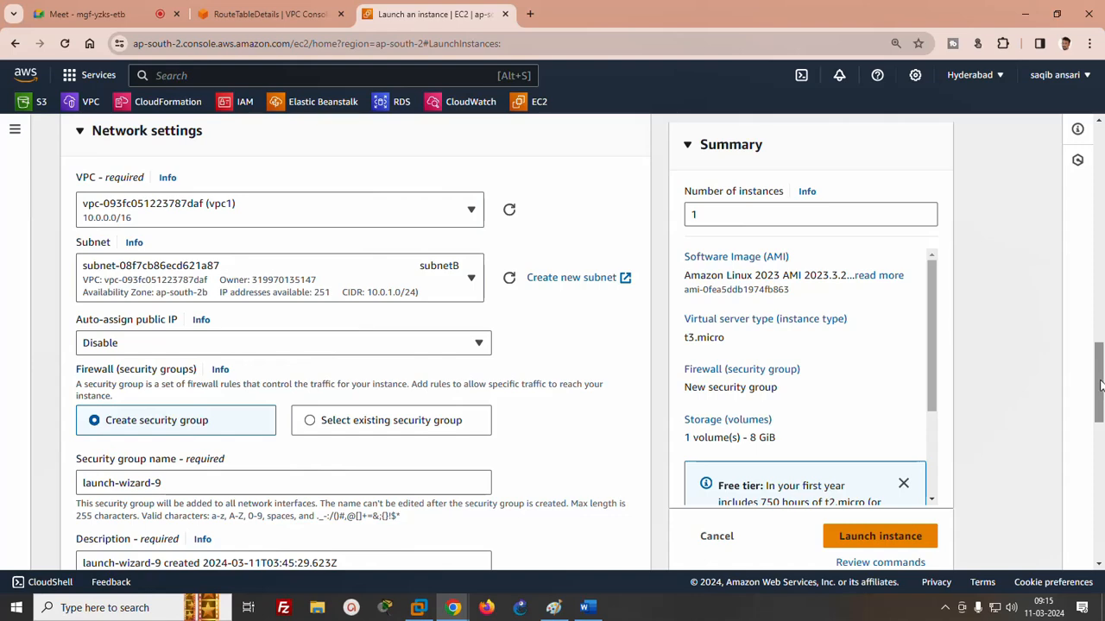
- Set server2's inbound security group rule type to All traffic and launch the instance
drag(1099, 385, 1099, 446)
click(148, 323)
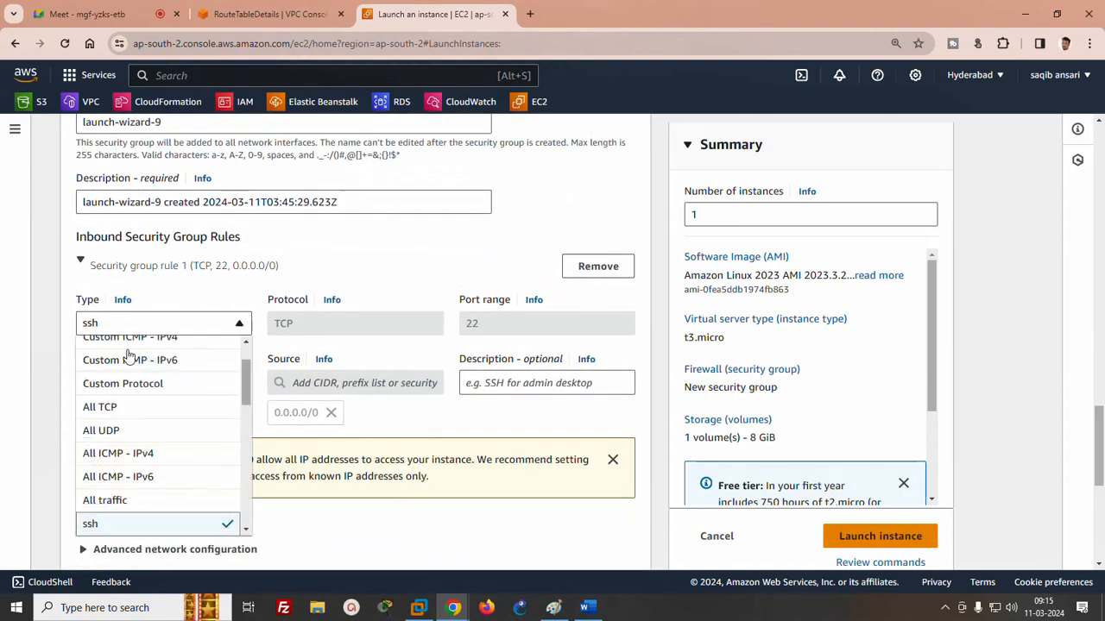
click(116, 500)
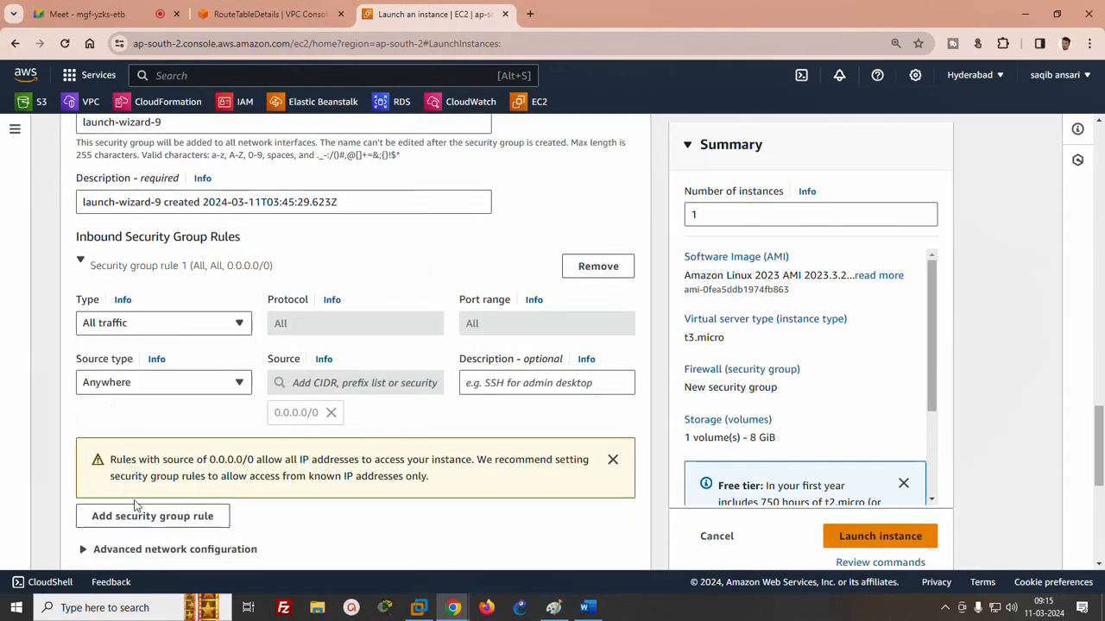
click(889, 537)
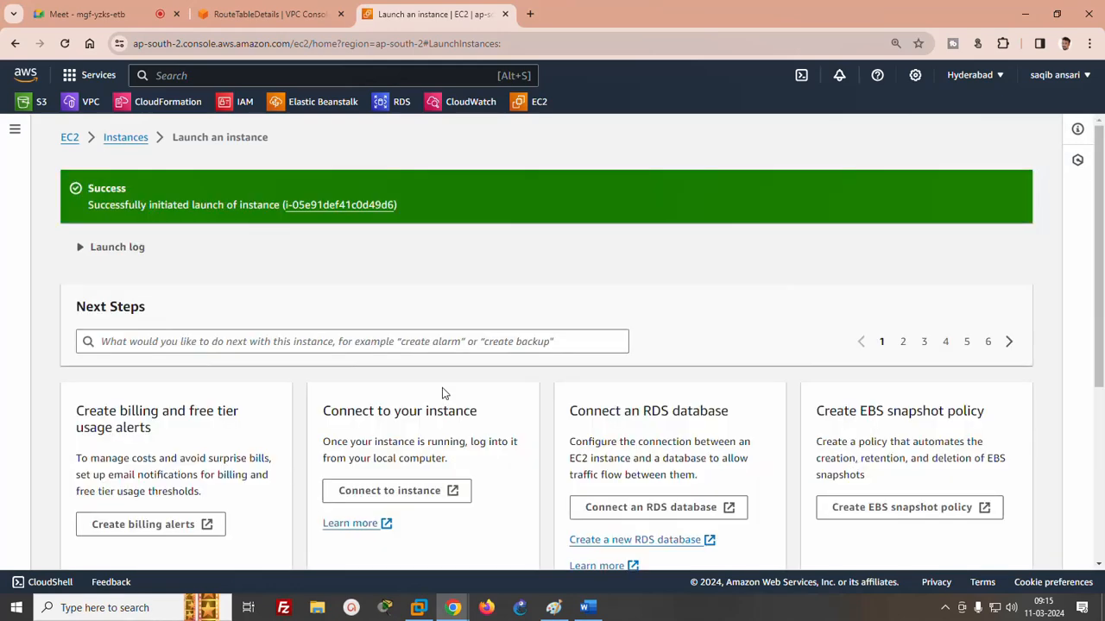
- Open and refresh the list of all instances, and terminate the server2 instance
scroll(1082, 439, down, 4)
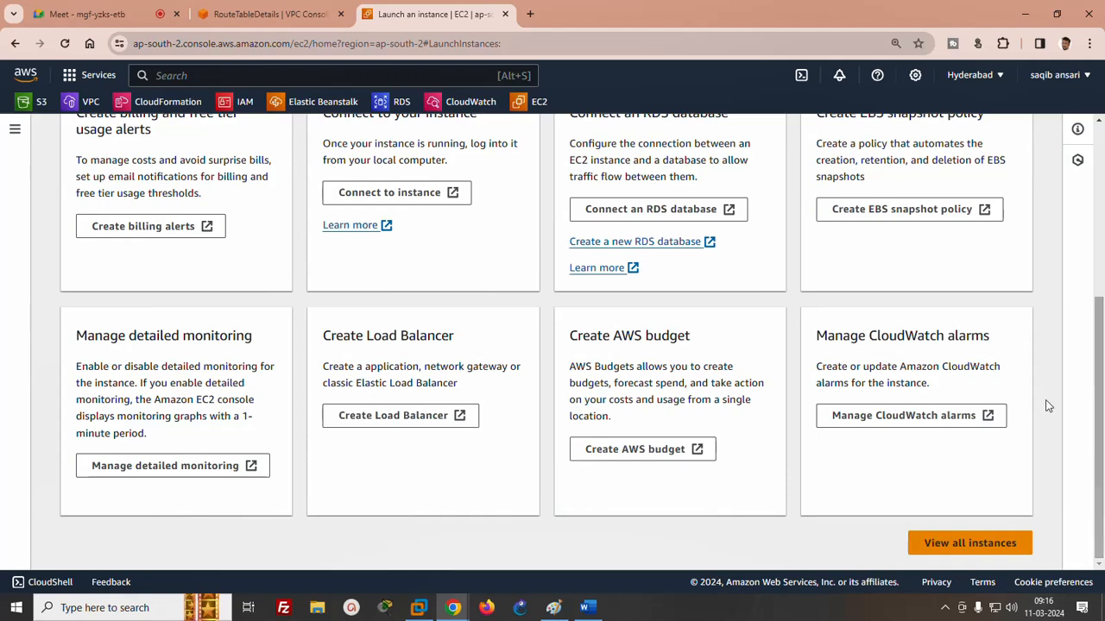
click(976, 542)
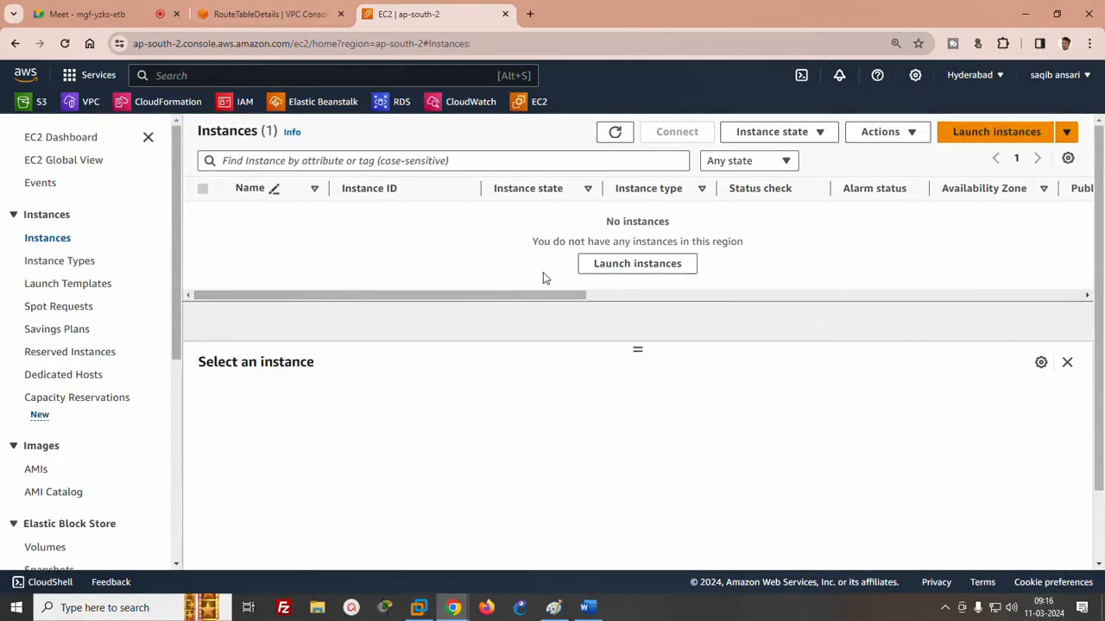
click(615, 135)
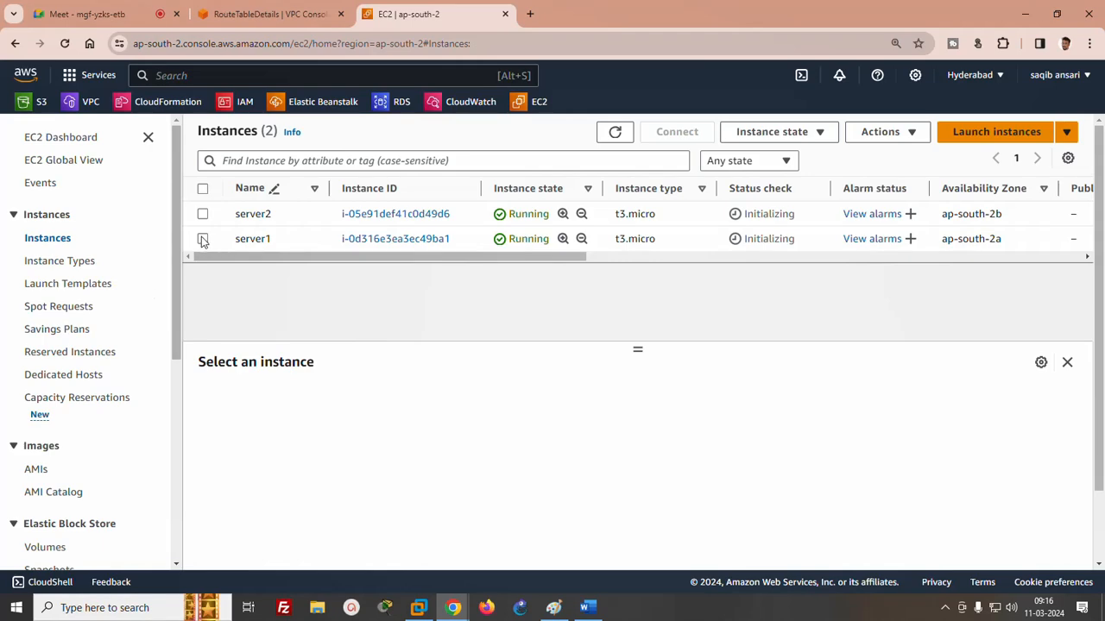
click(202, 214)
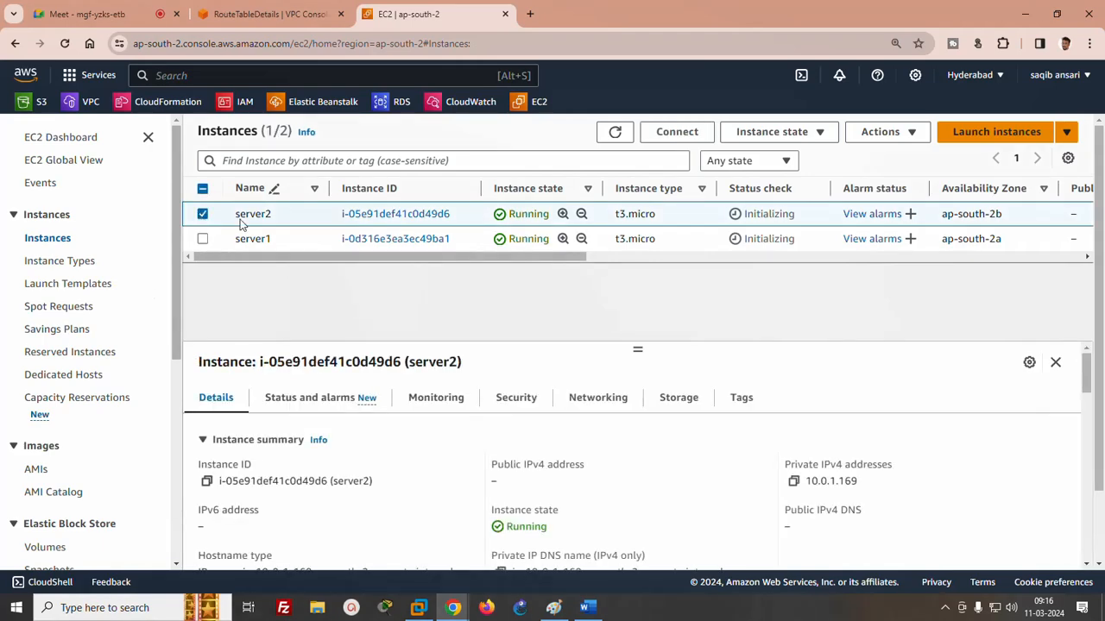
click(789, 135)
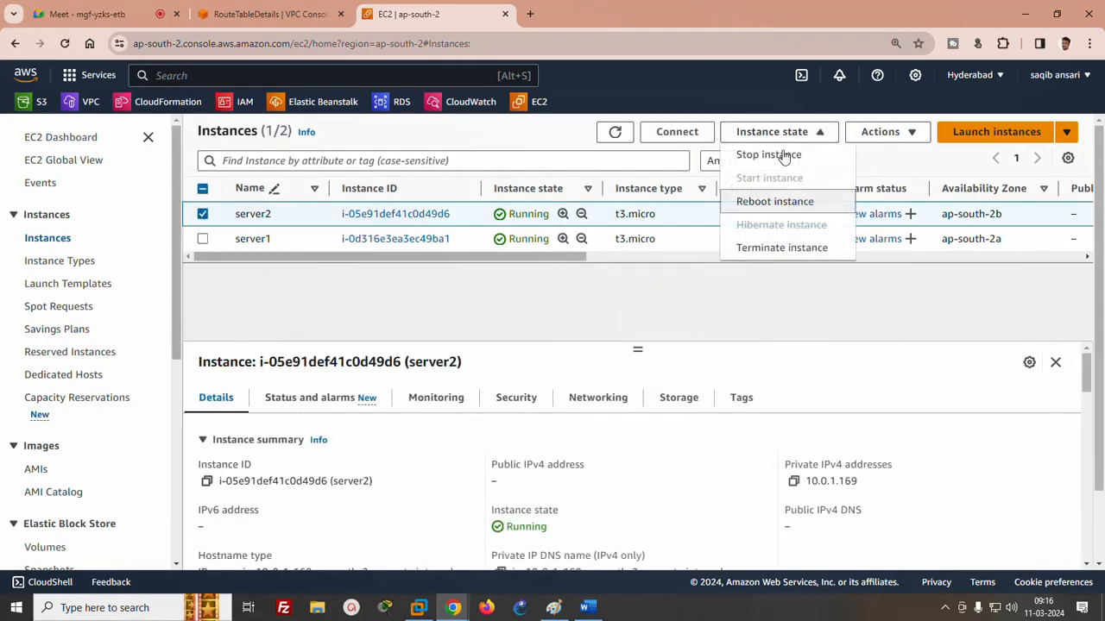
click(767, 249)
click(895, 459)
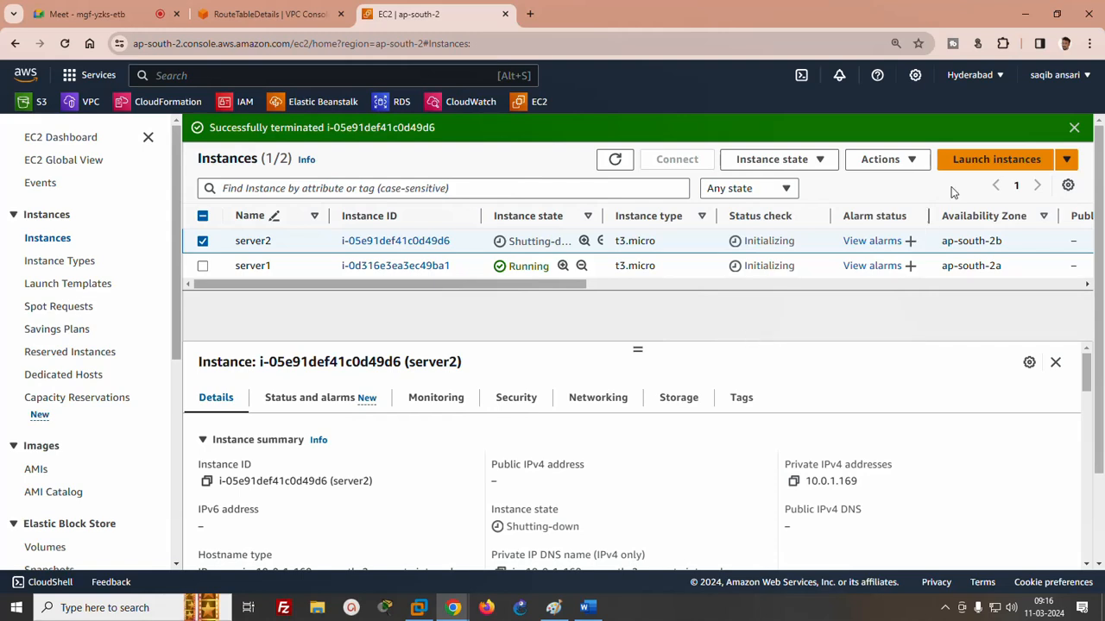
- Start another instance launch, naming it server2 and choosing the key pair test
click(971, 162)
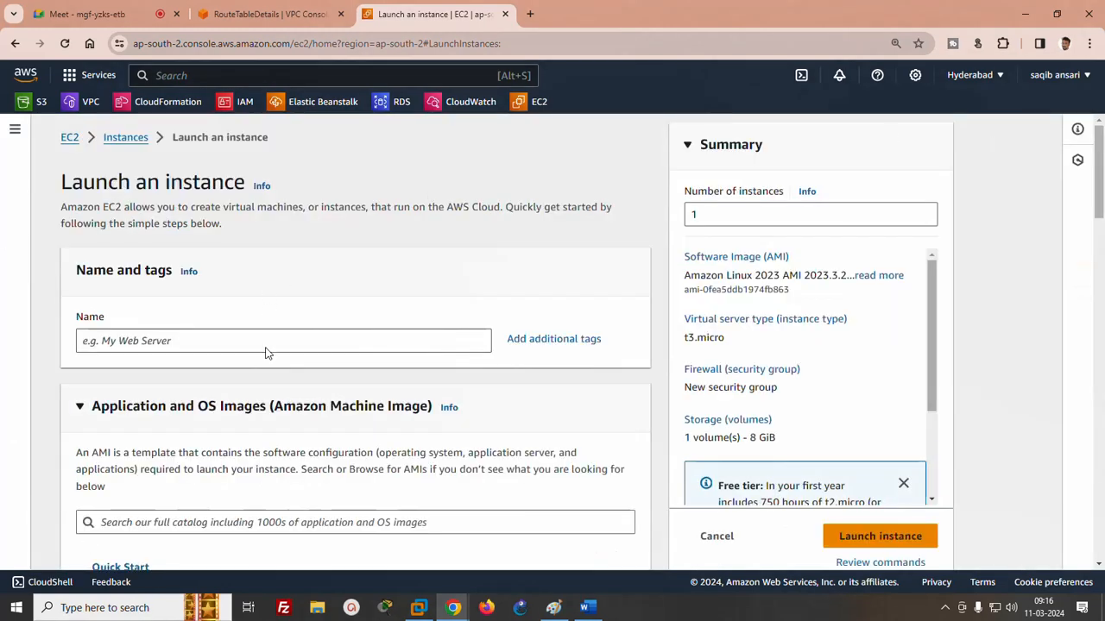
click(271, 341)
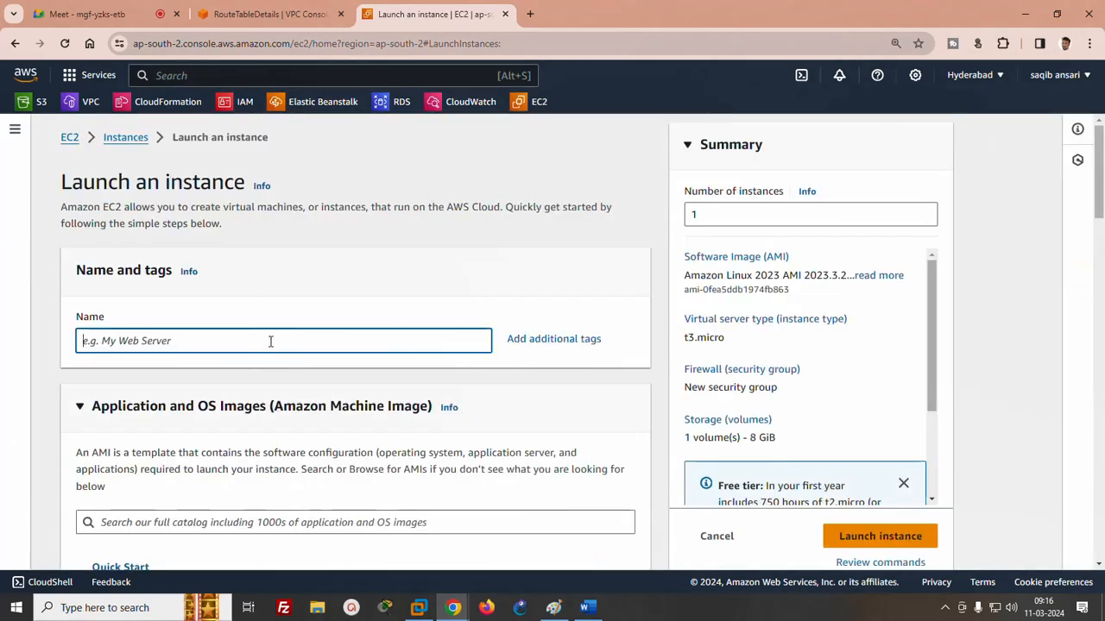
text(server2)
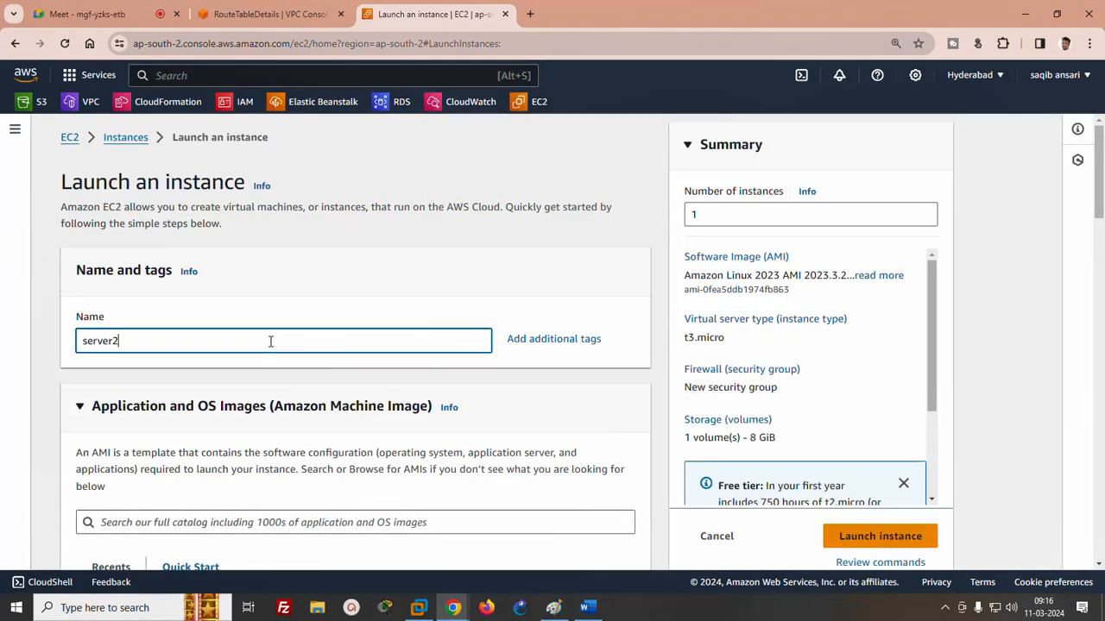
click(1092, 293)
drag(1091, 293, 1097, 419)
click(400, 240)
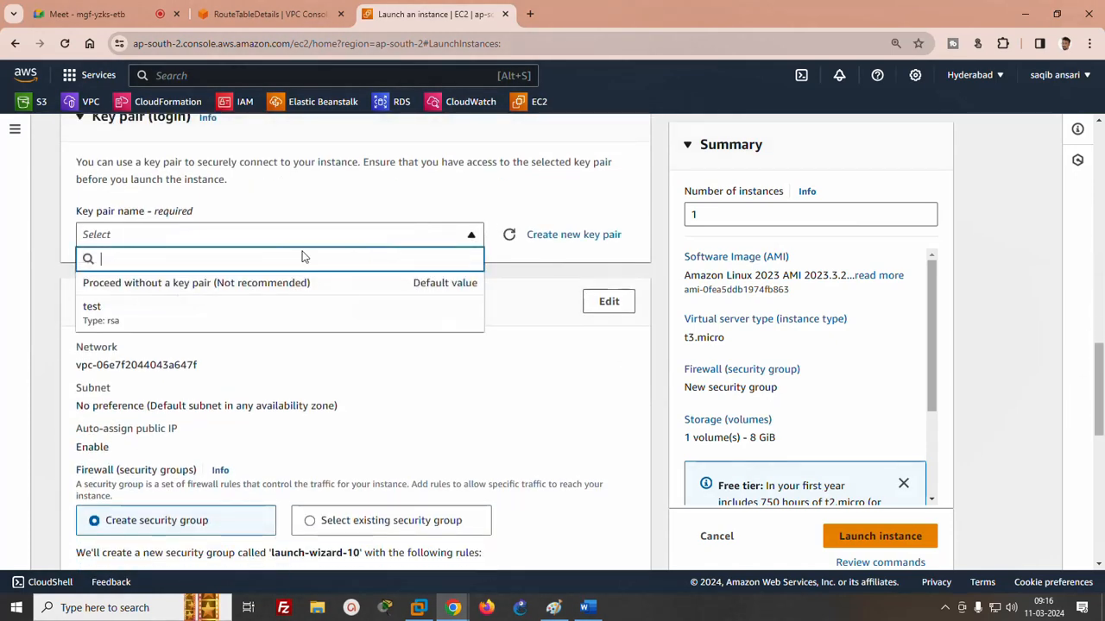
click(135, 308)
- Edit the network settings to place server2 in vpc1 and subnetB with auto-assign public IP set to Enable
click(614, 309)
drag(1101, 346, 1100, 388)
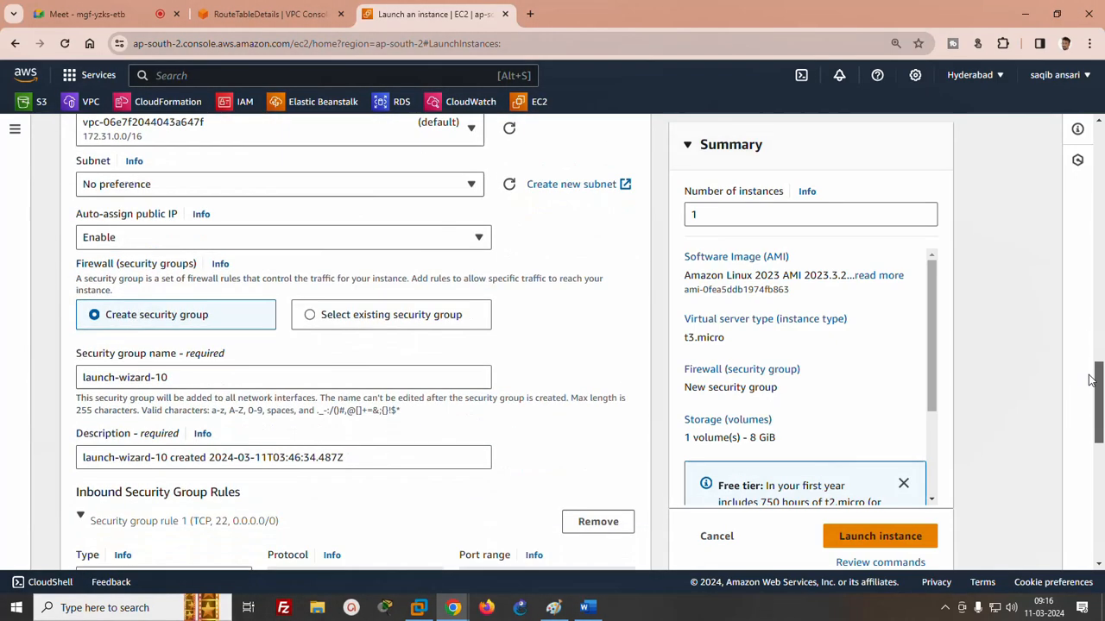
click(175, 131)
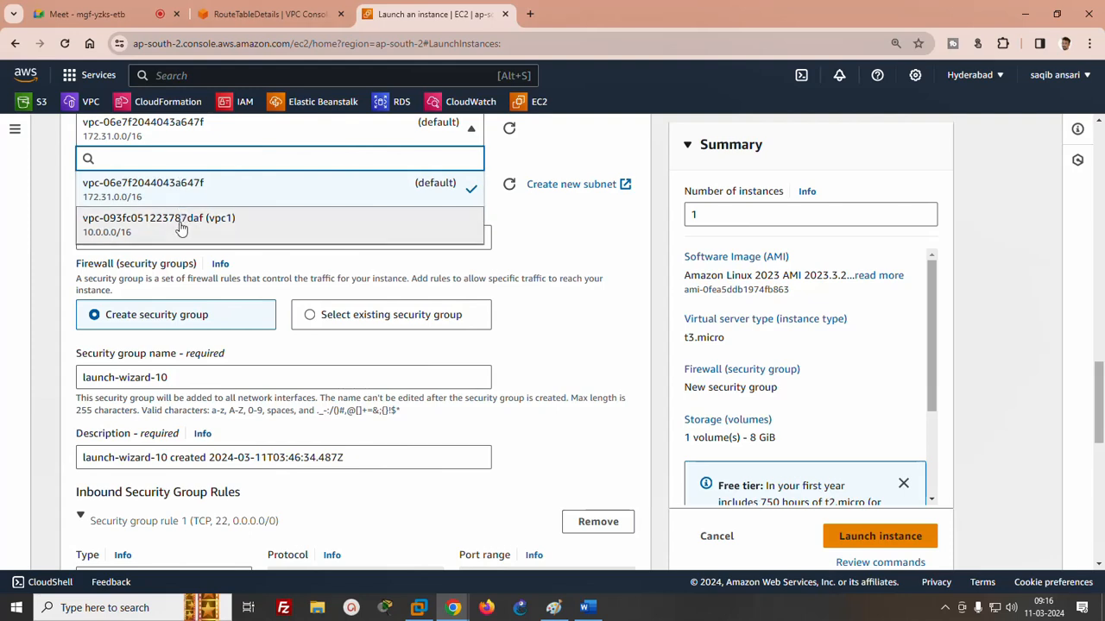
click(176, 226)
click(172, 265)
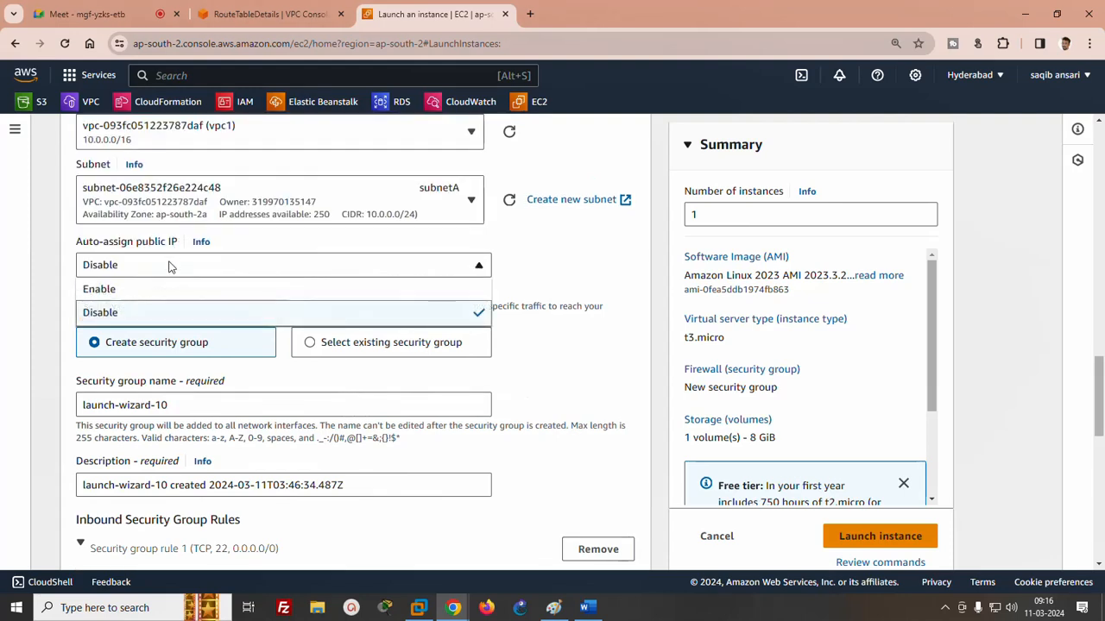
click(131, 294)
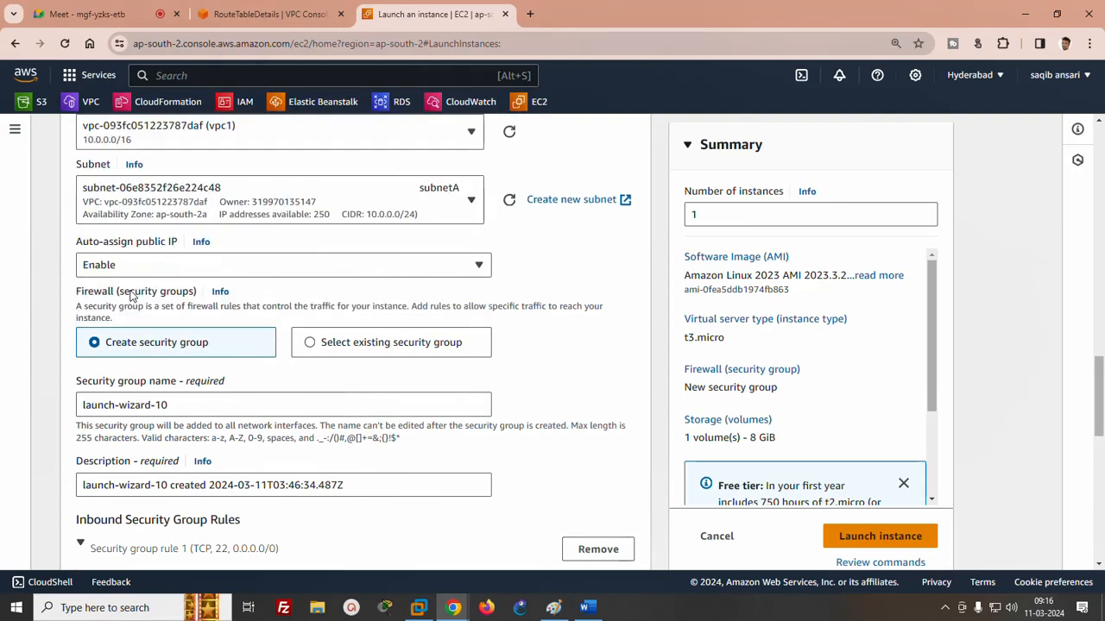
click(169, 195)
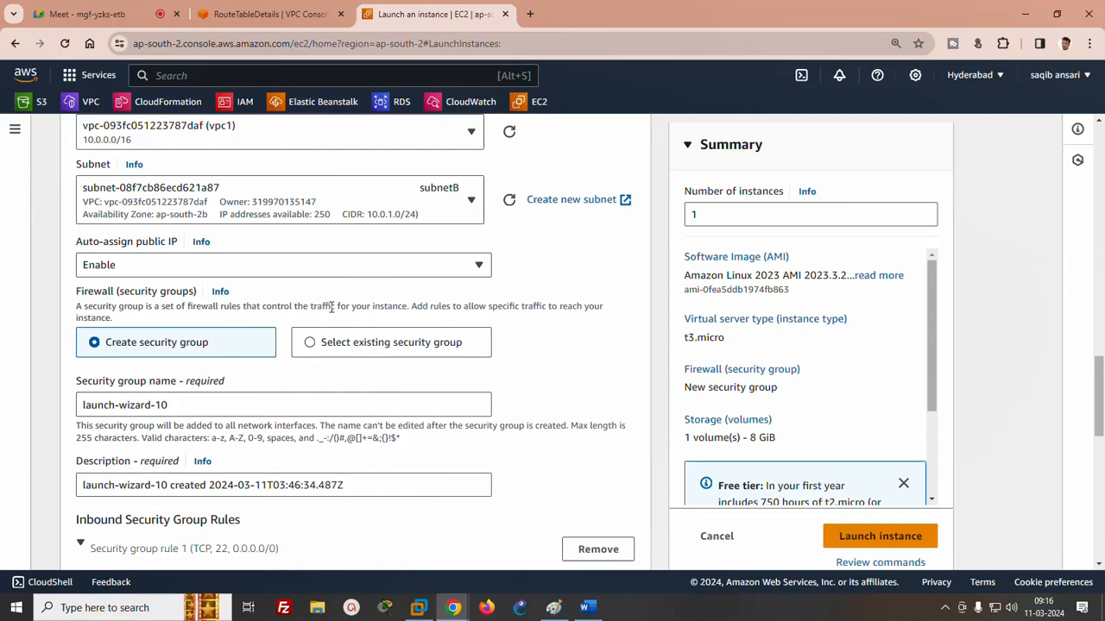
- Change the inbound security group rule type from ssh to All traffic and launch the new server2 instance
scroll(1100, 362, down, 3)
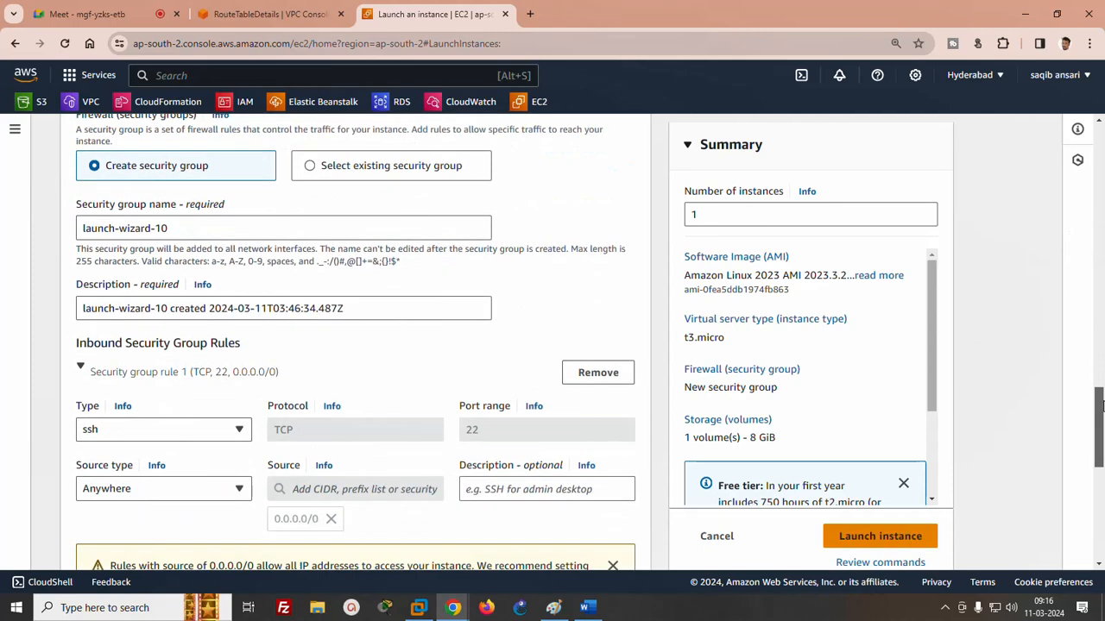
click(164, 373)
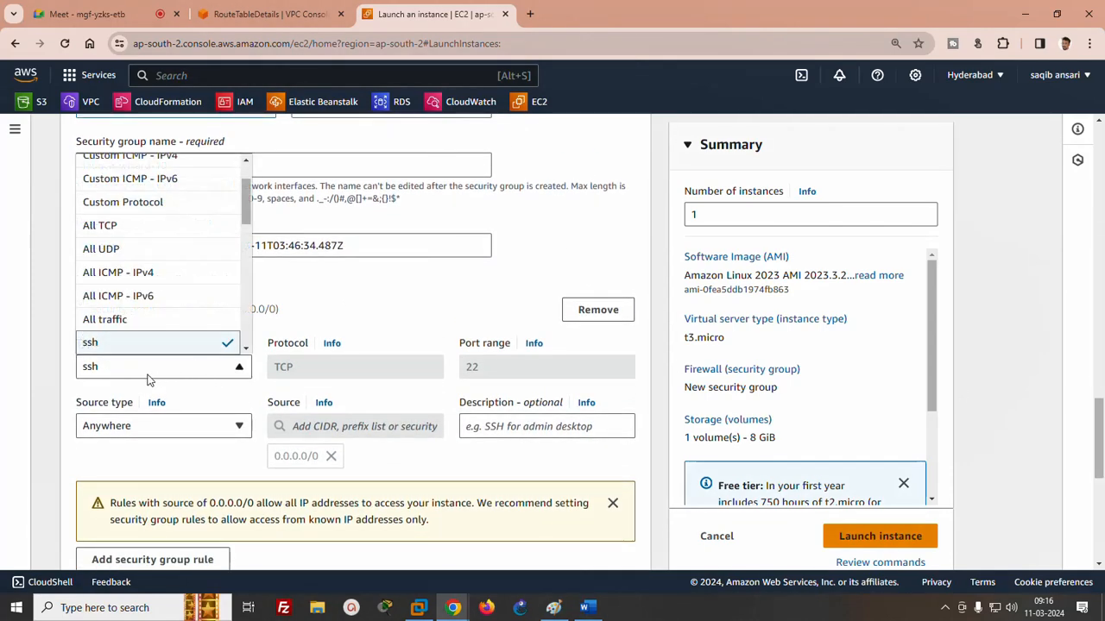
click(117, 321)
click(905, 532)
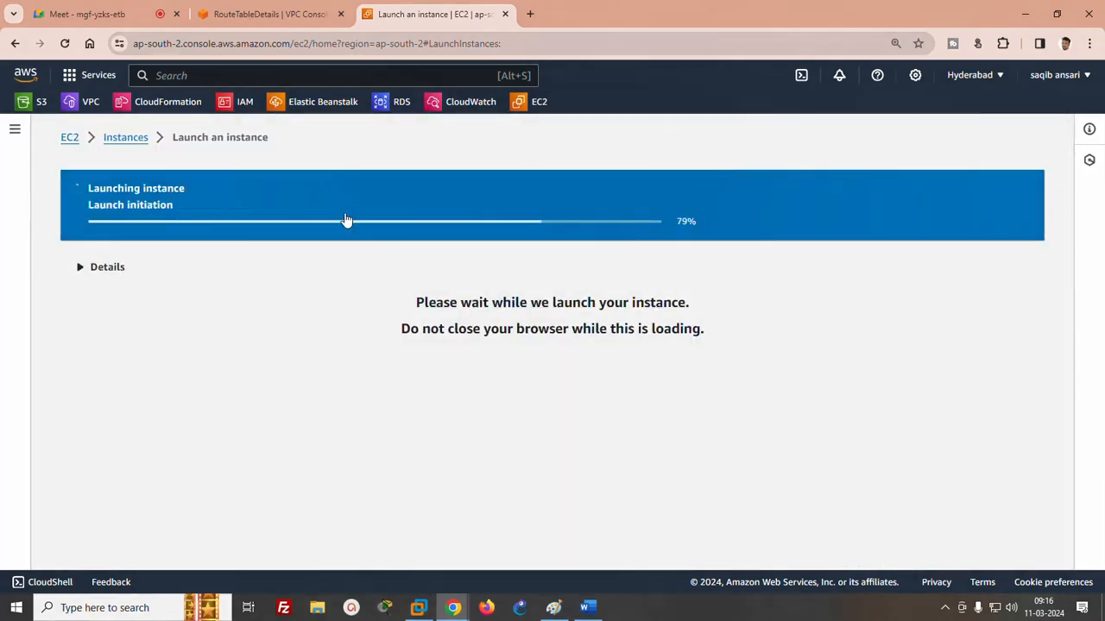
- Review the routes in vpc1's main route table and dismiss the route update notification
click(266, 13)
scroll(919, 321, down, 1)
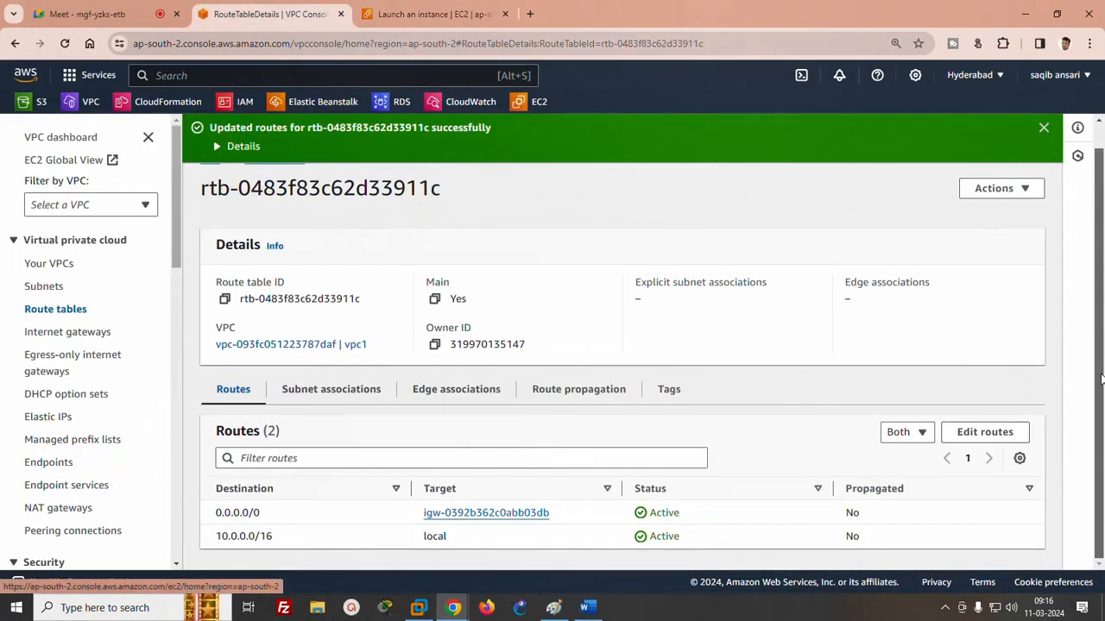
scroll(1096, 244, up, 1)
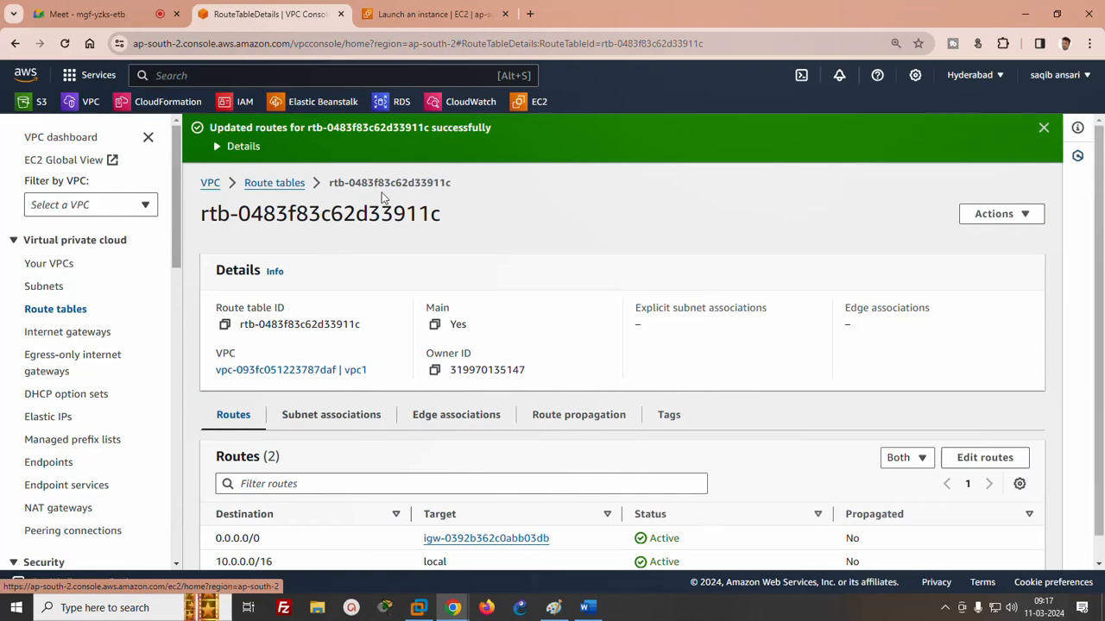
click(1042, 128)
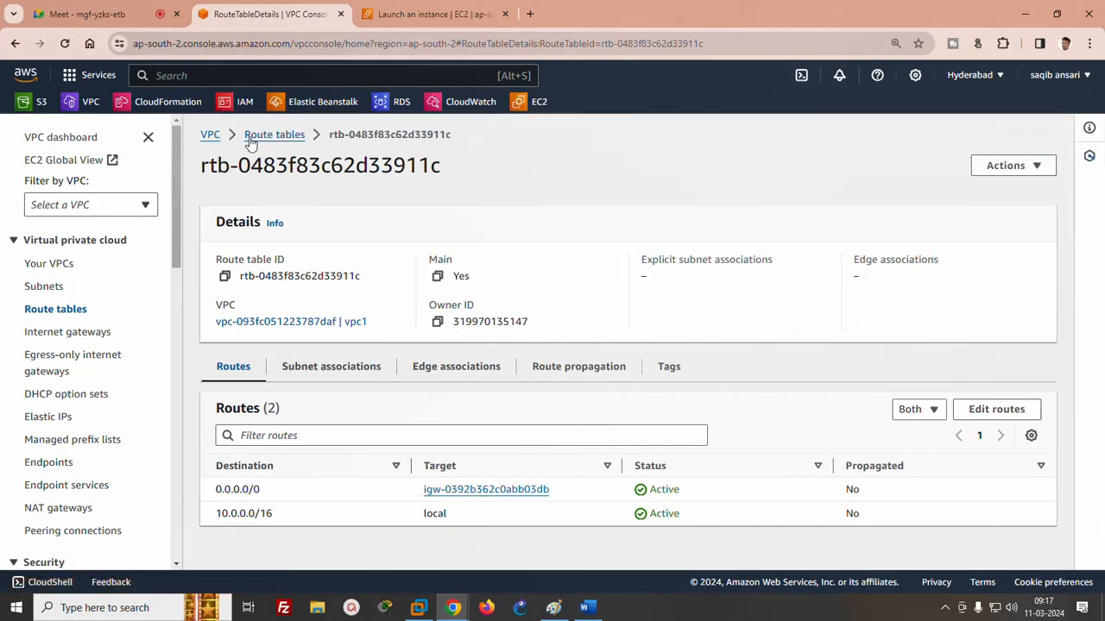
- Refresh the list of all instances and connect to server1 with EC2 Instance Connect as ec2-user
click(431, 14)
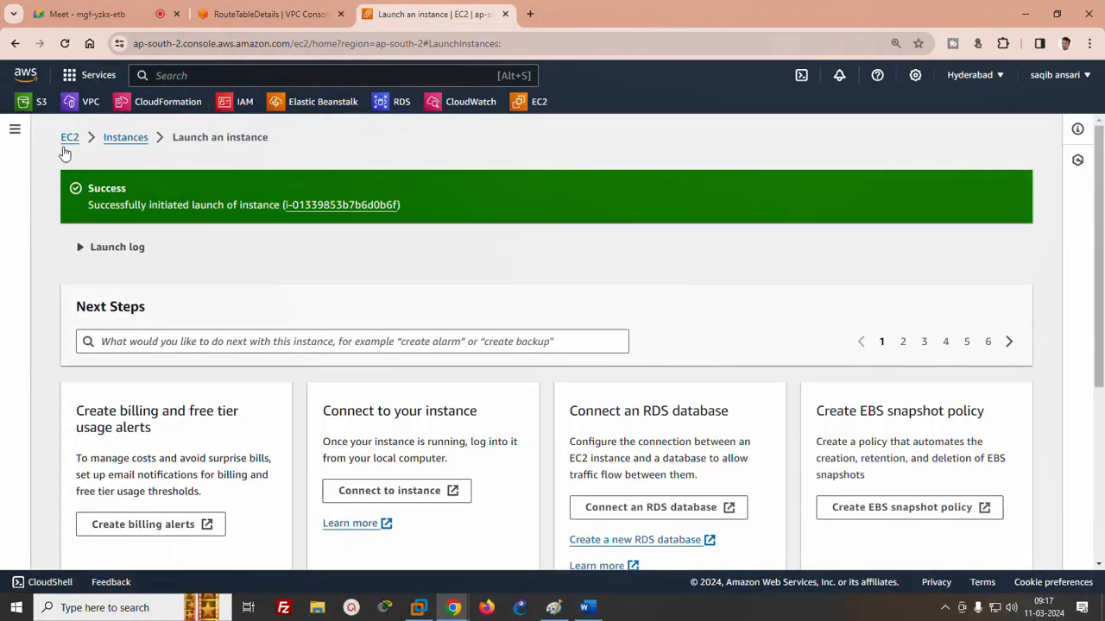
click(126, 138)
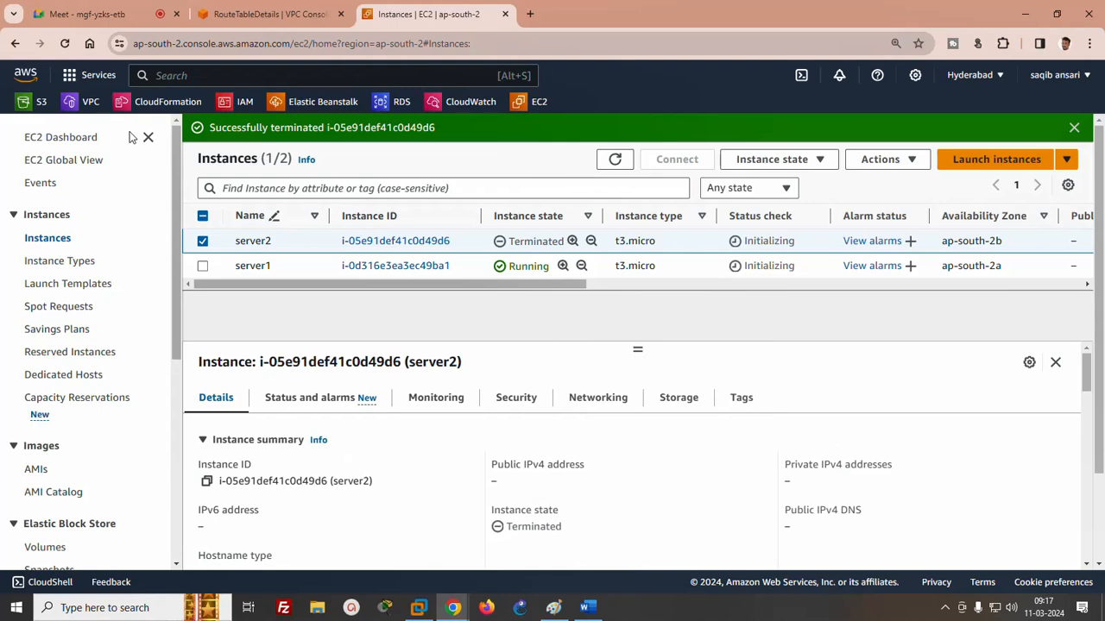
click(615, 159)
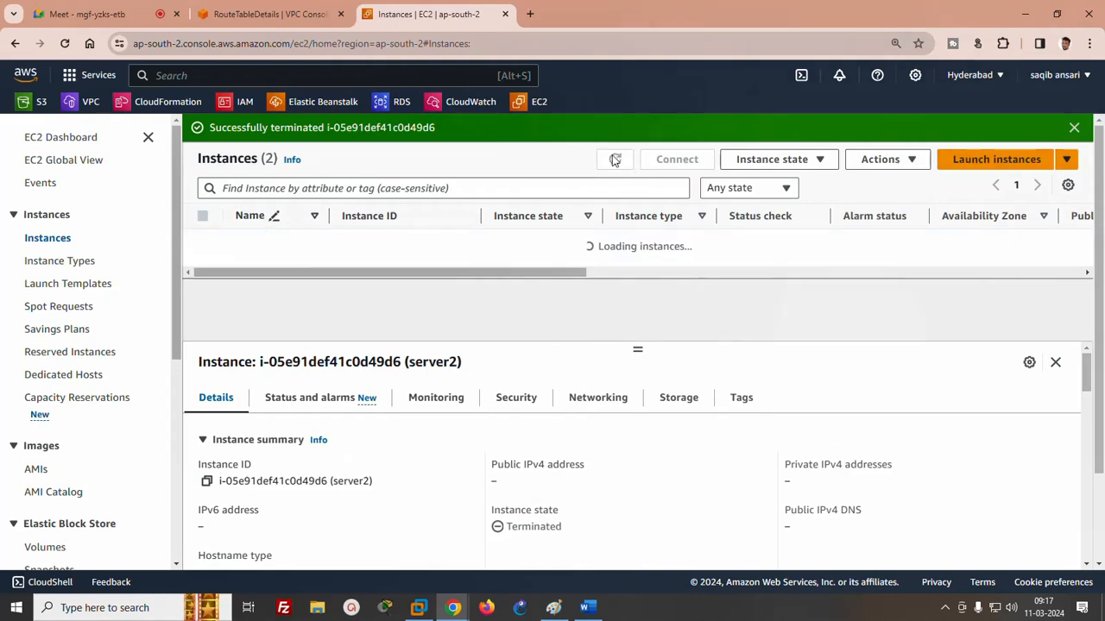
click(201, 290)
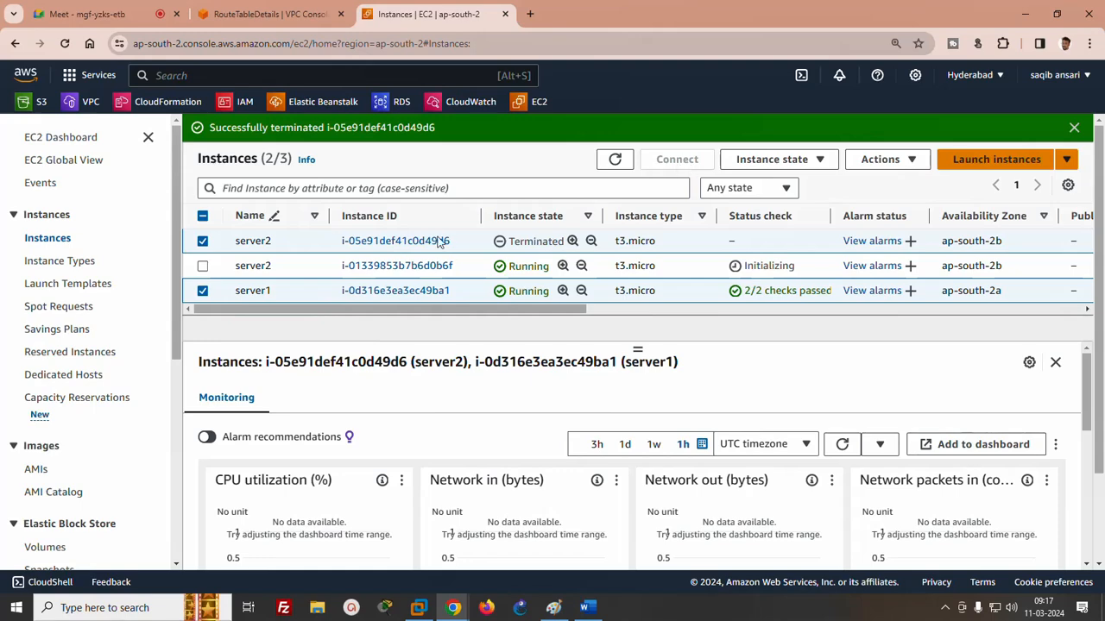
click(202, 241)
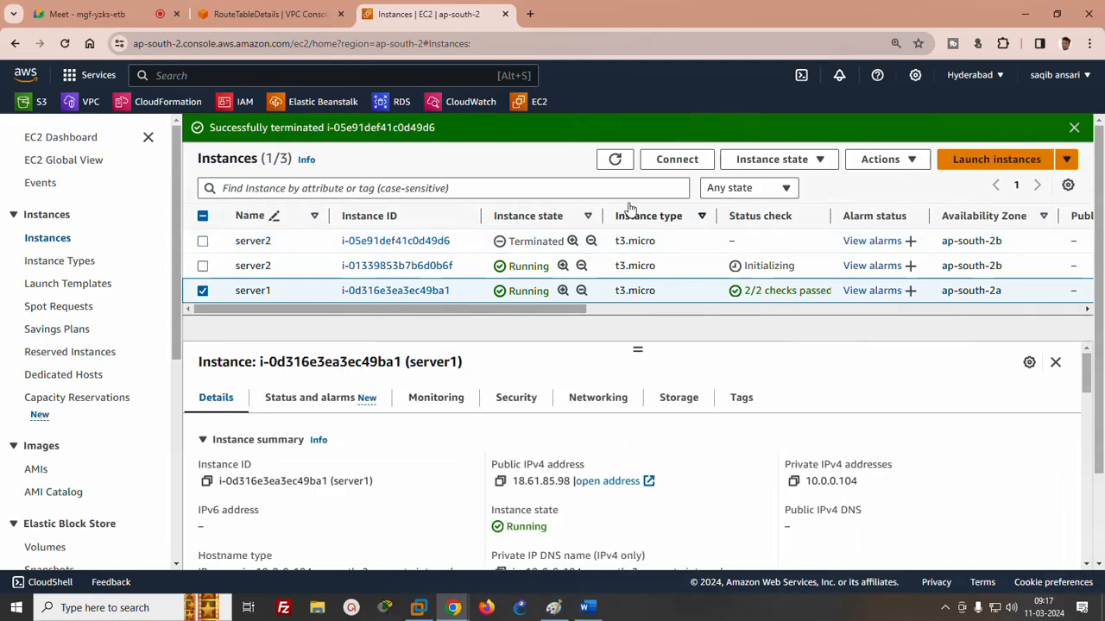
click(676, 159)
scroll(1101, 276, down, 5)
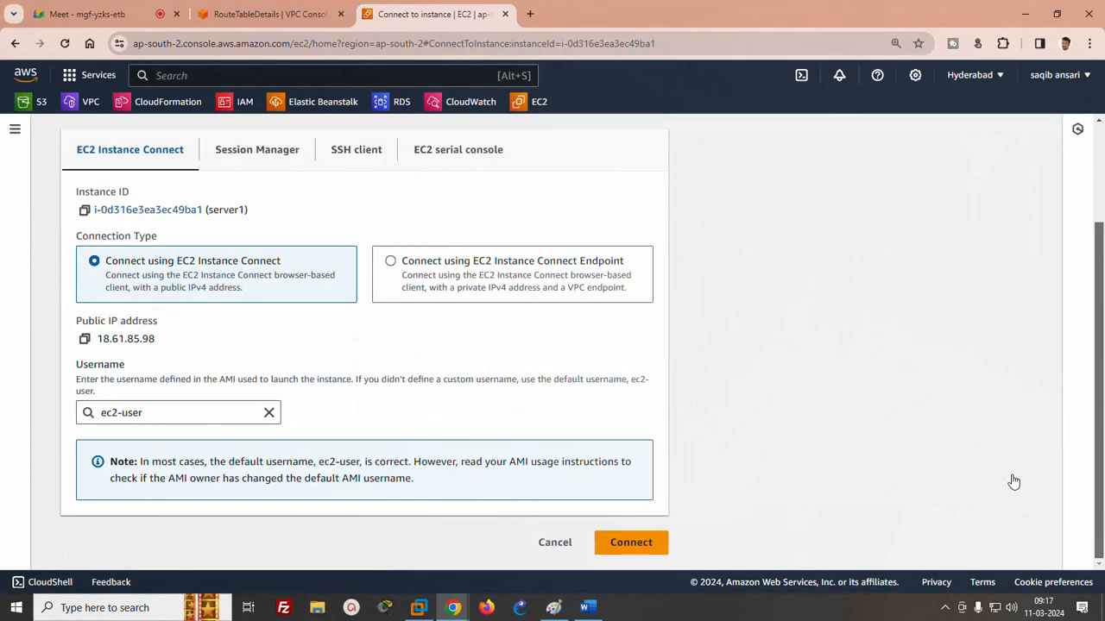
click(660, 540)
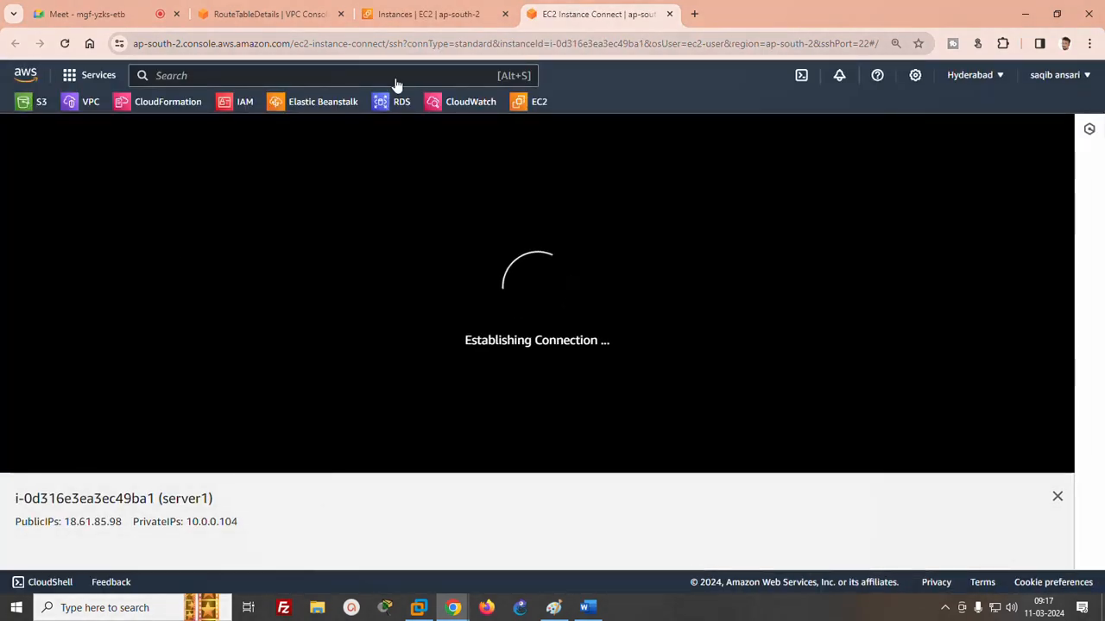
- Return to the instance list and connect to the running server2 with EC2 Instance Connect as ec2-user
click(424, 14)
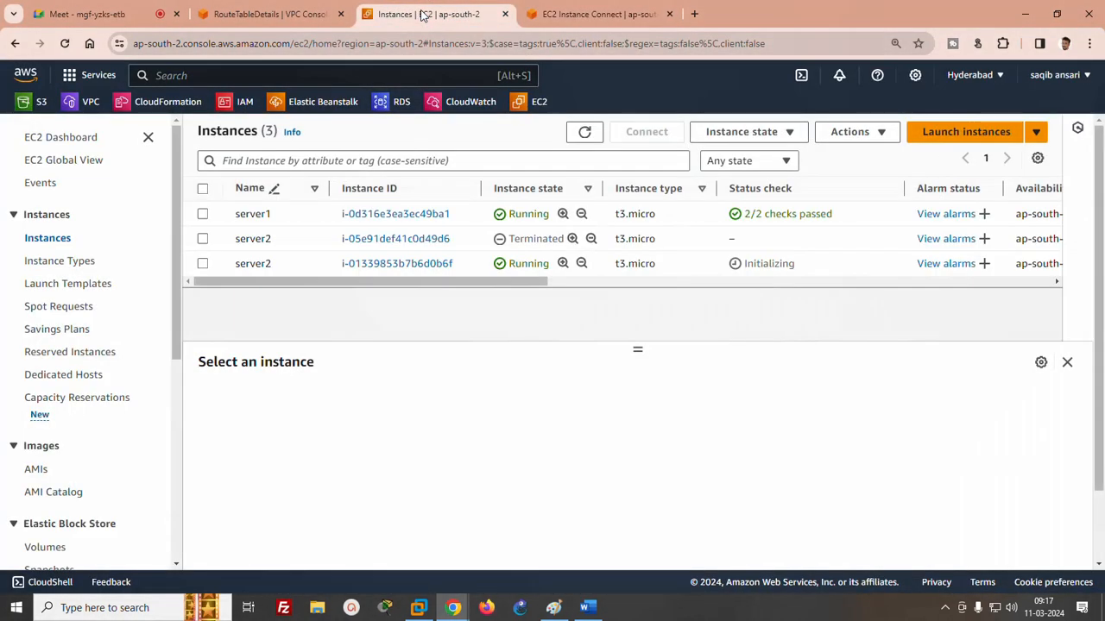
click(202, 265)
click(646, 132)
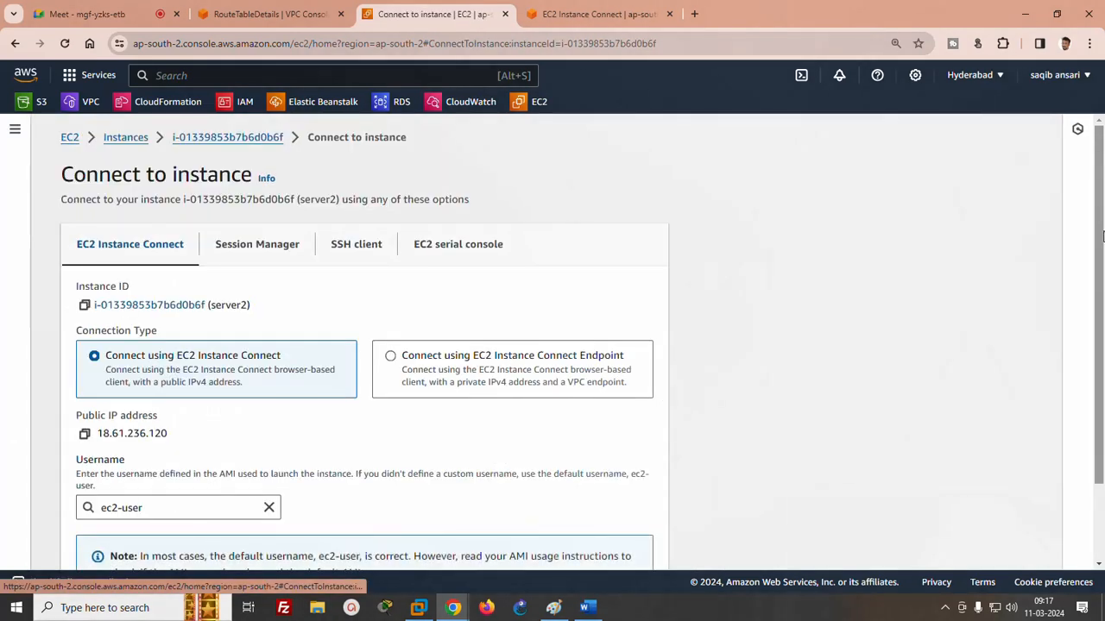
scroll(728, 501, down, 2)
click(647, 544)
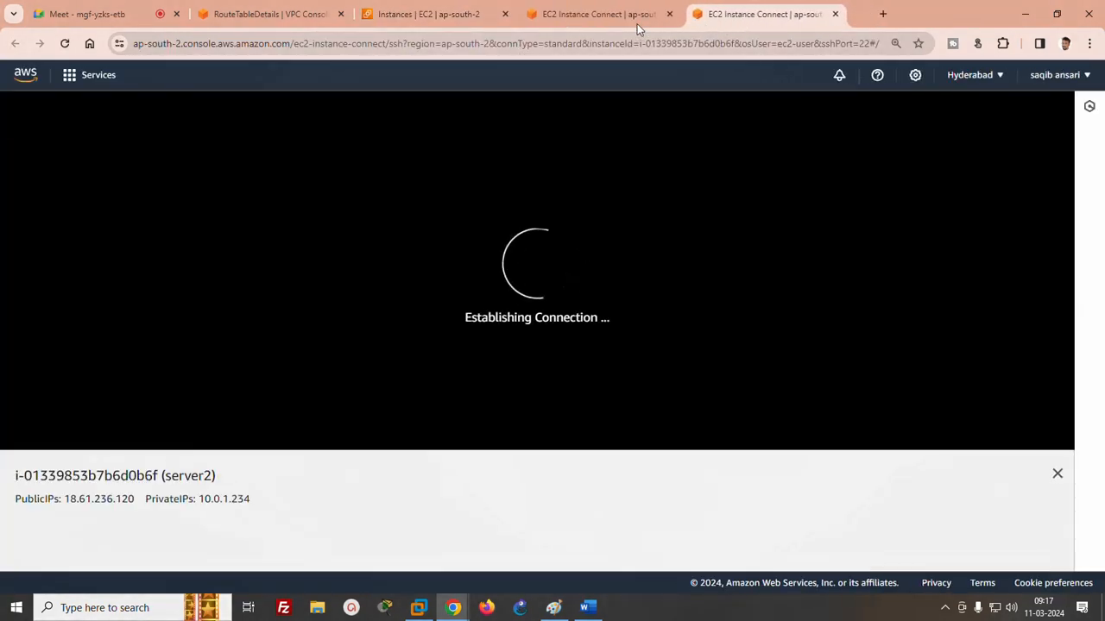
- Compare the server1 and server2 terminal sessions, checking the prompt and IP addresses of each
click(612, 22)
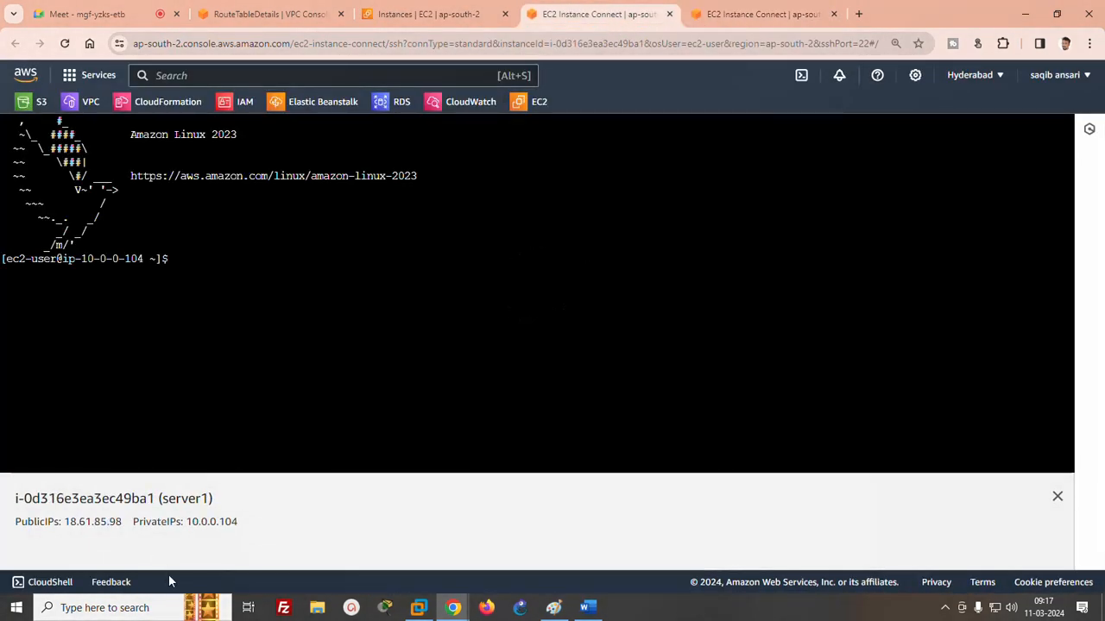
click(758, 14)
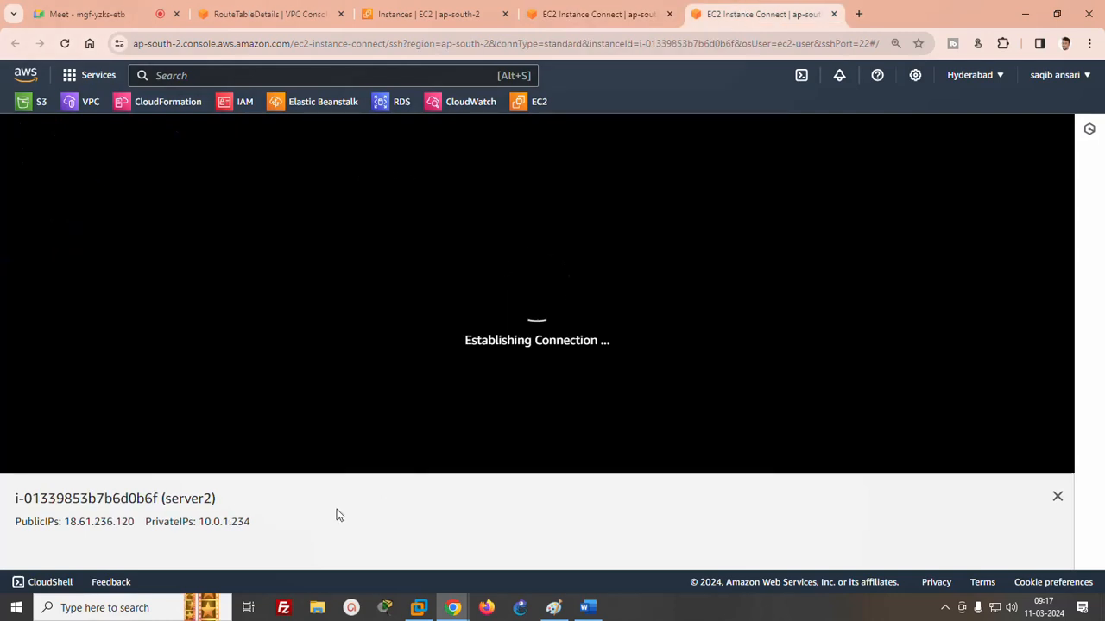
click(608, 16)
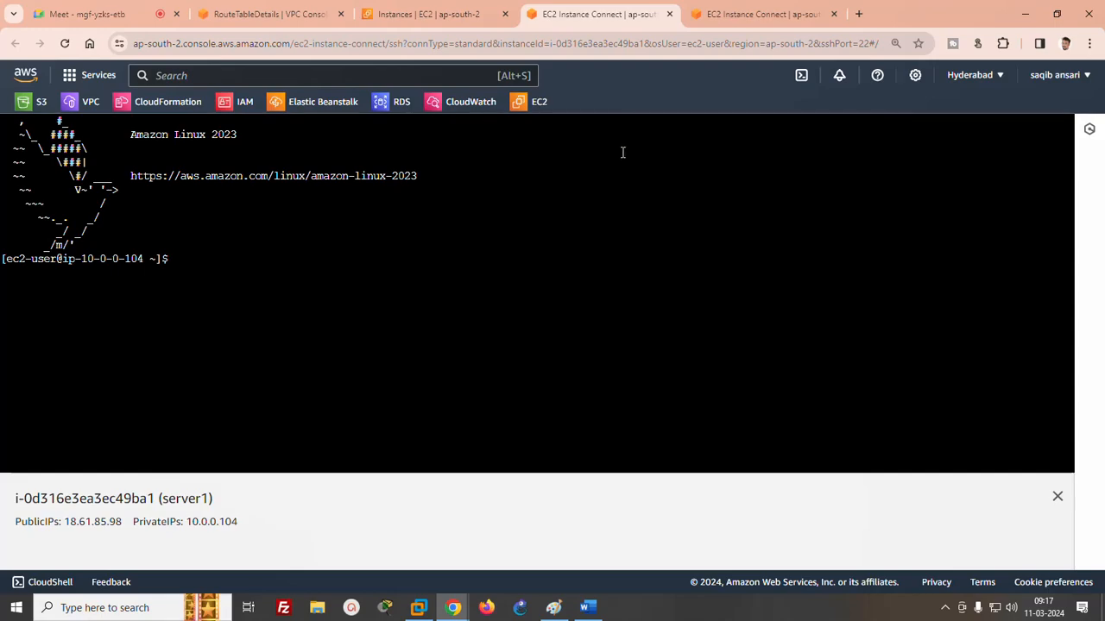
- Switch to the Paint diagram and draw a freehand line from the server in subnet A towards subnetB
click(587, 607)
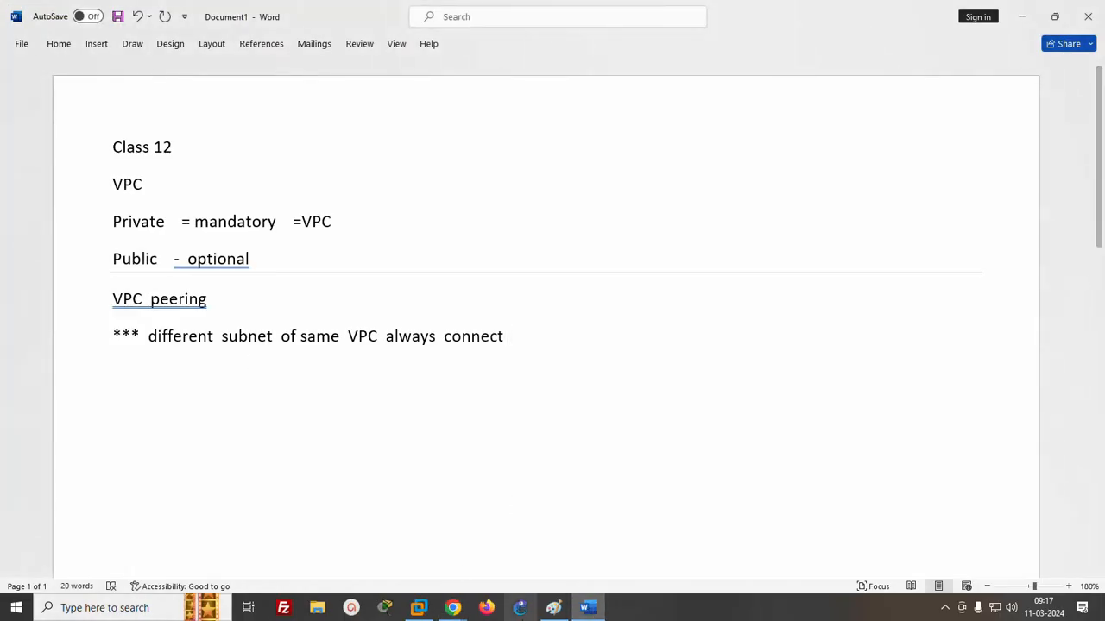
click(553, 608)
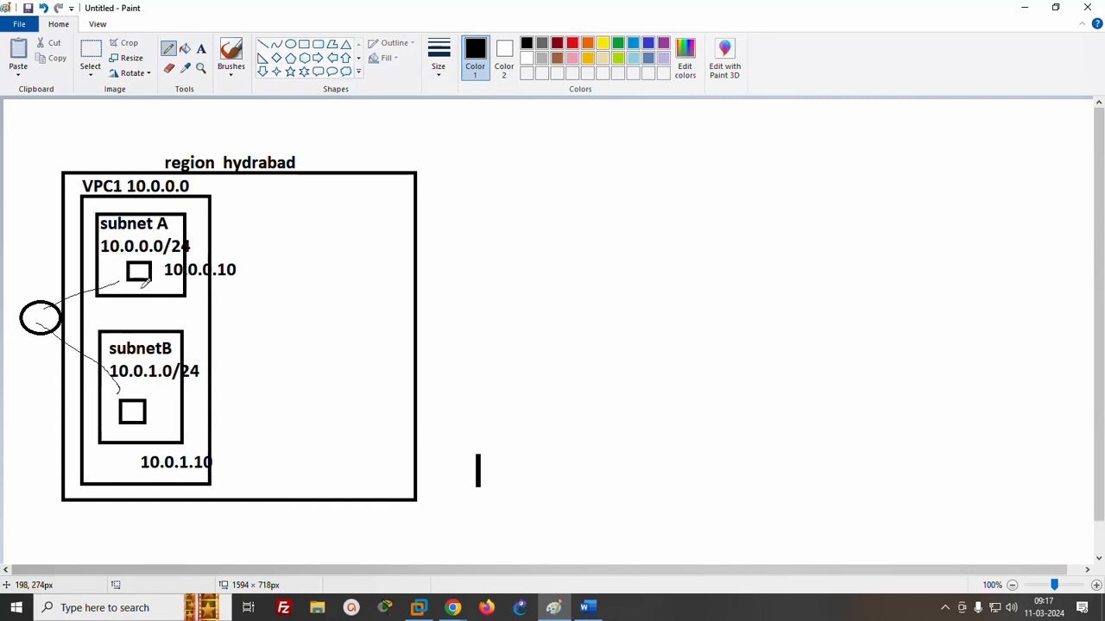
drag(144, 288, 147, 337)
click(1021, 7)
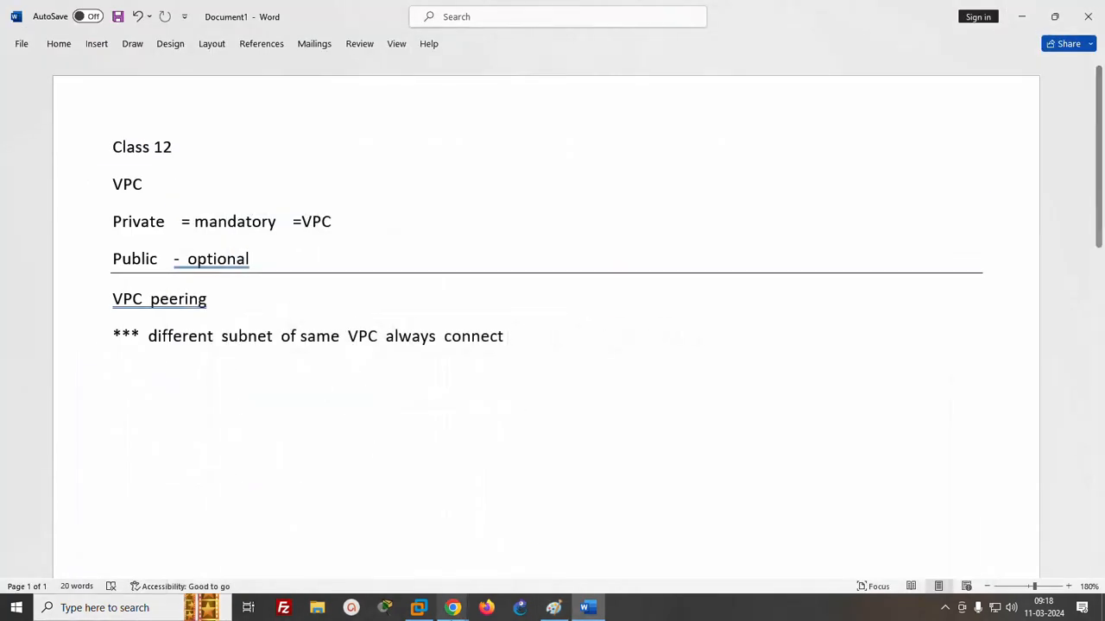
- Switch to the browser and ping server2's public IP 18.61.236.120 from the server1 terminal, stopping the ping after a few replies
mouse_move(450, 608)
click(377, 553)
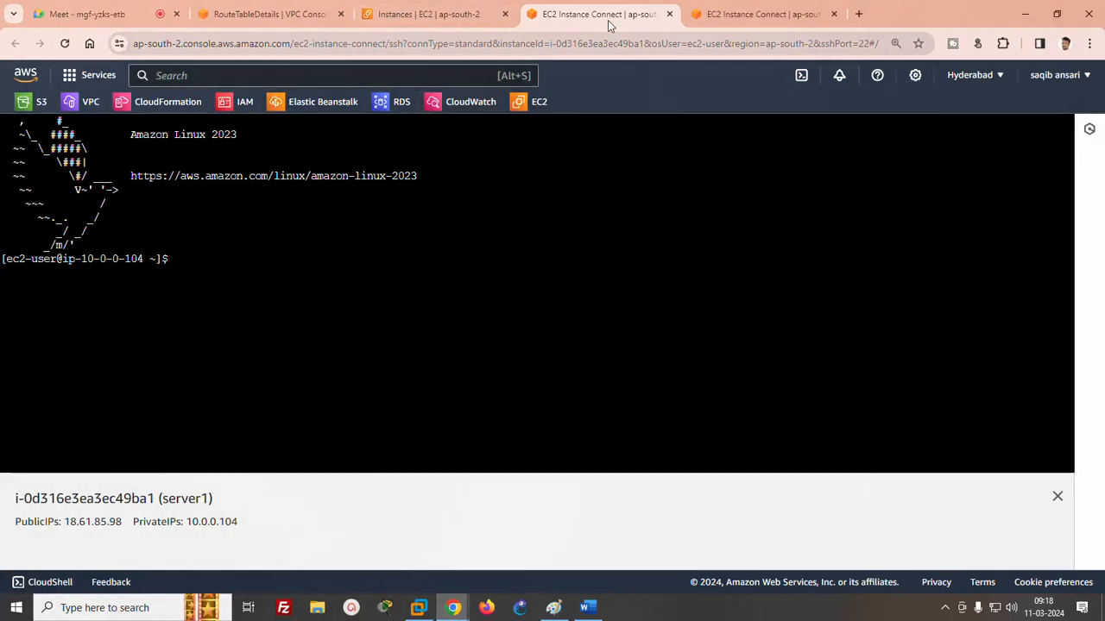
click(759, 14)
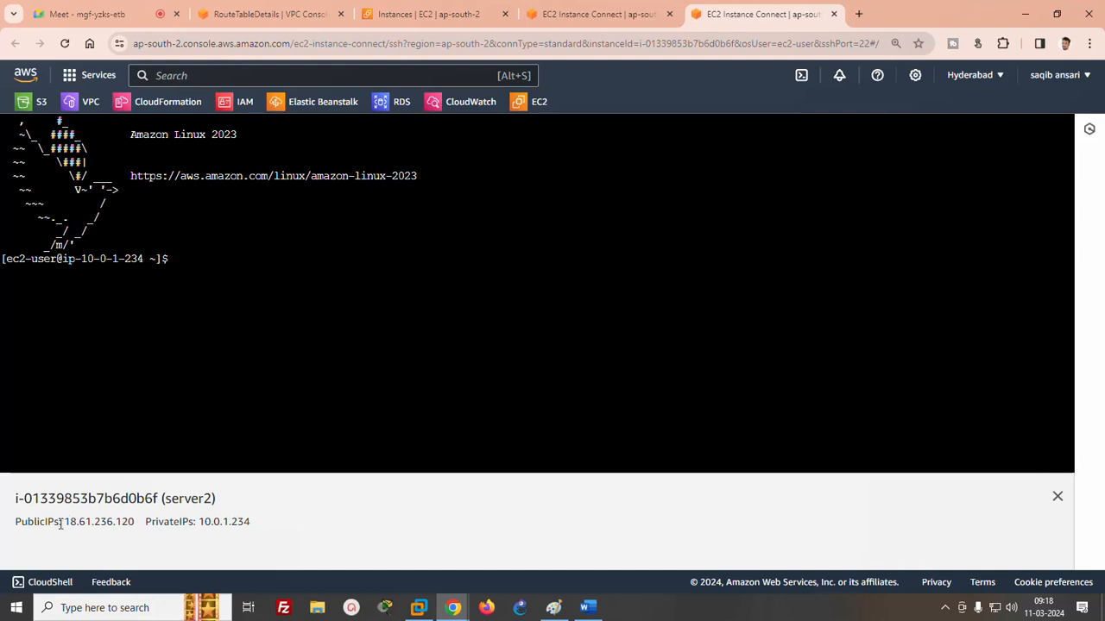
drag(63, 522, 133, 521)
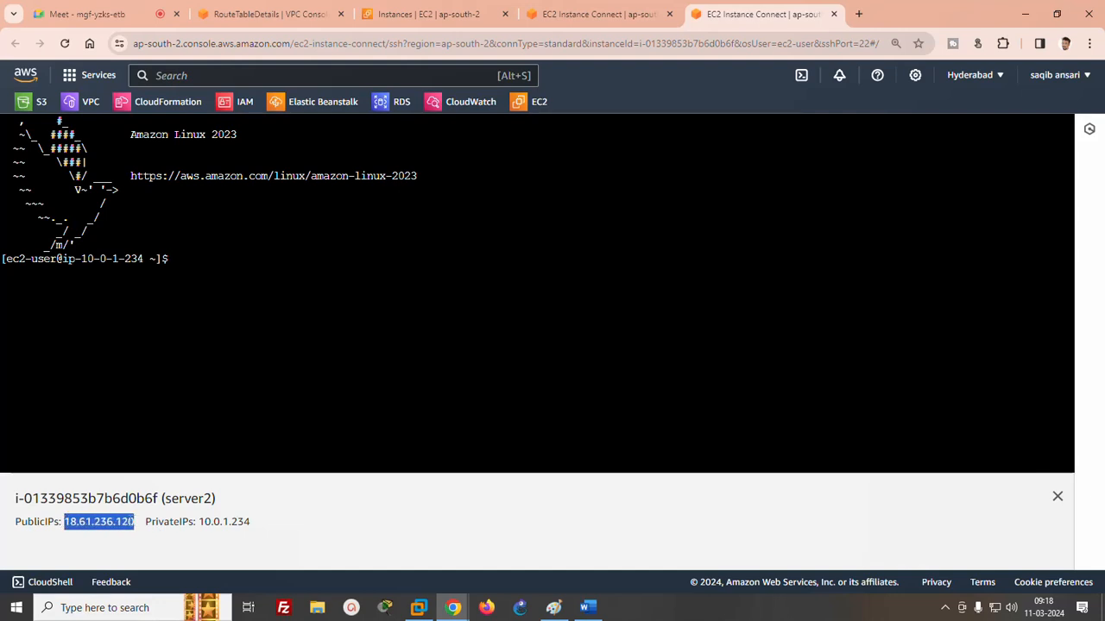
click(637, 15)
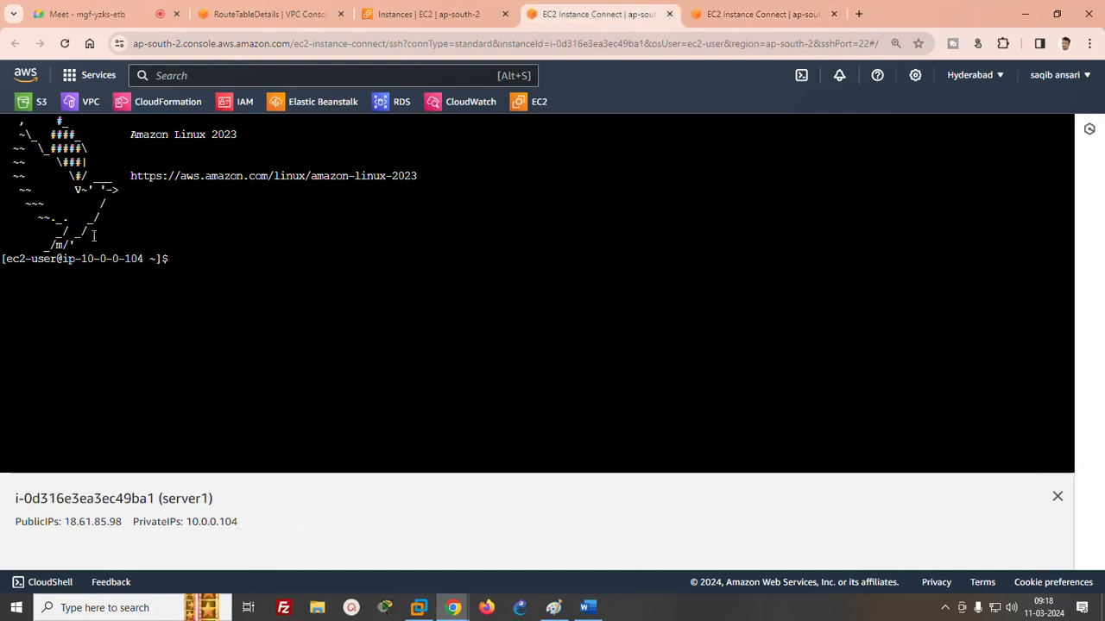
right_click(347, 287)
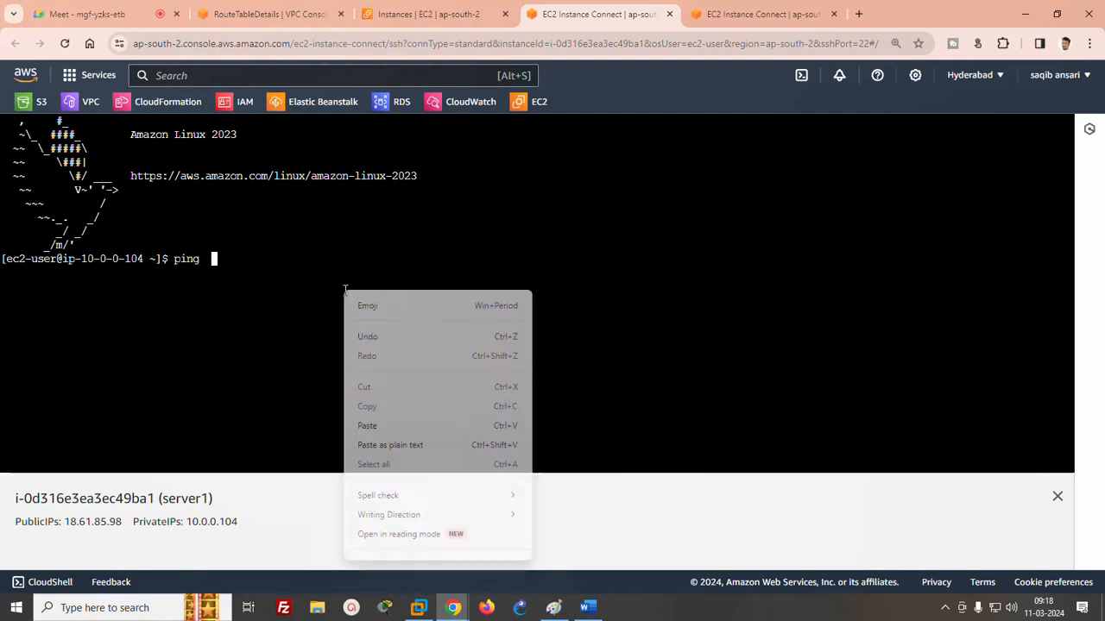
click(371, 426)
key(Return)
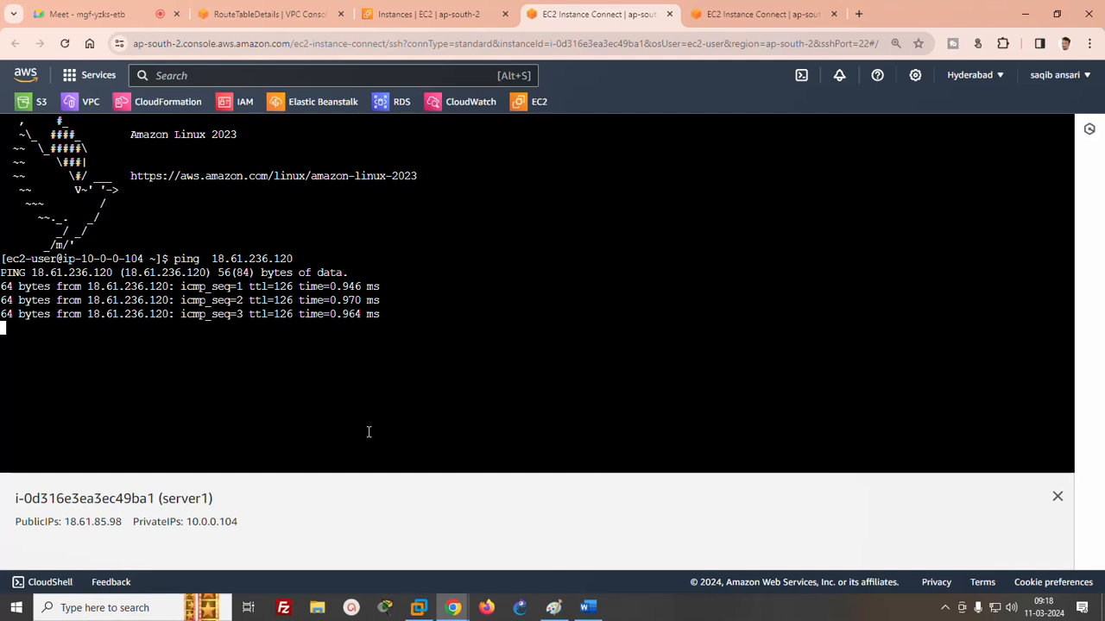
key(ctrl+c)
- Copy server2's private IP and ping 10.0.1.234 from the server1 terminal, stopping it after a few replies
key(ctrl+Tab)
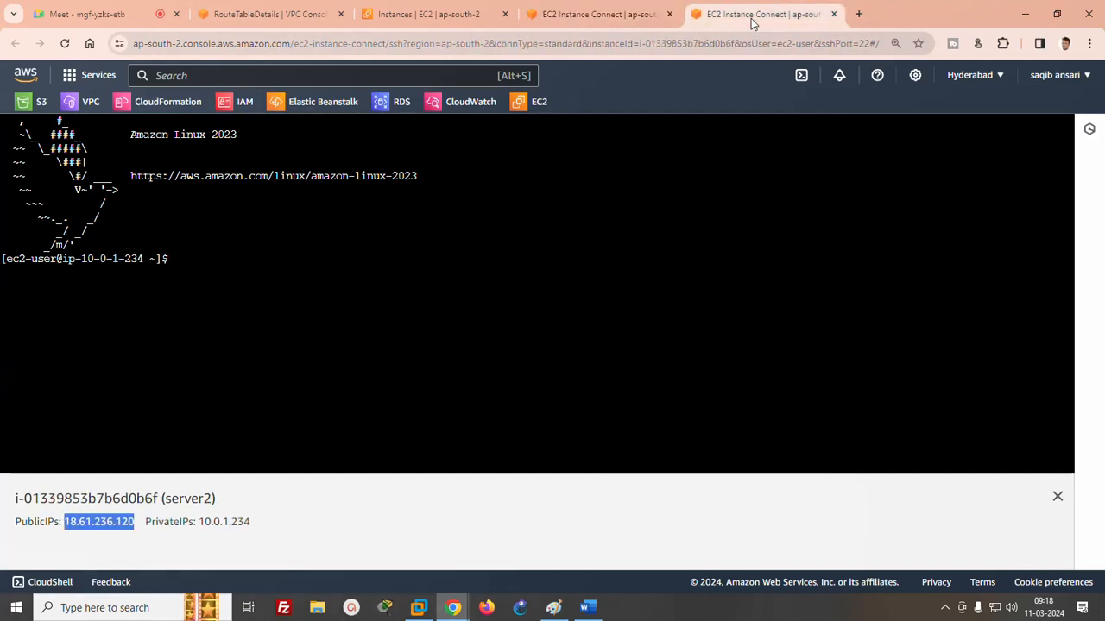
drag(201, 521, 253, 521)
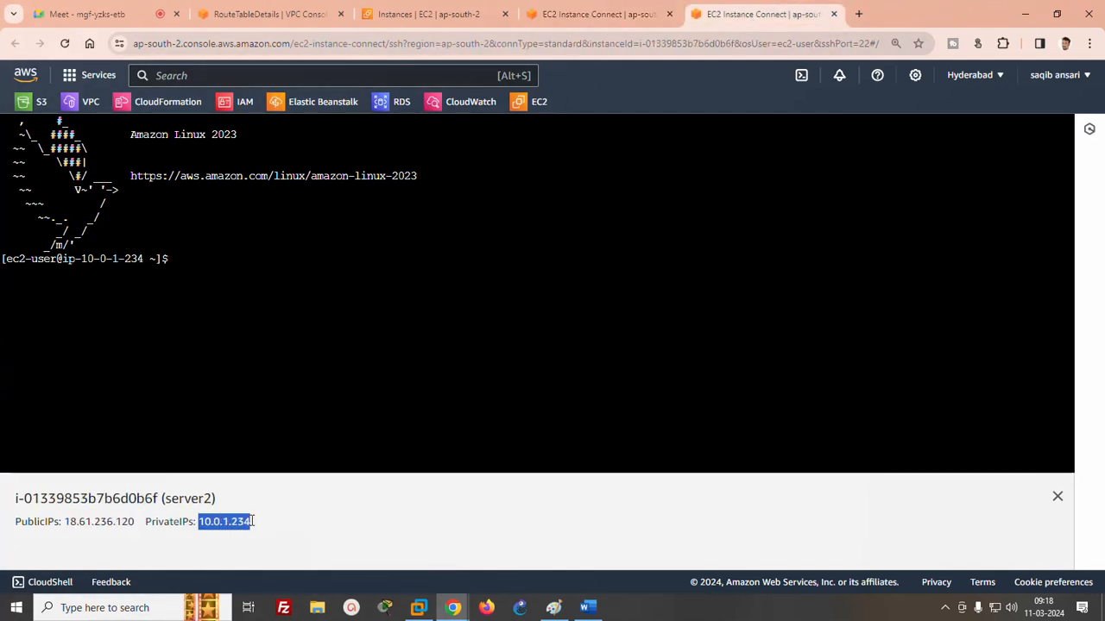
click(600, 14)
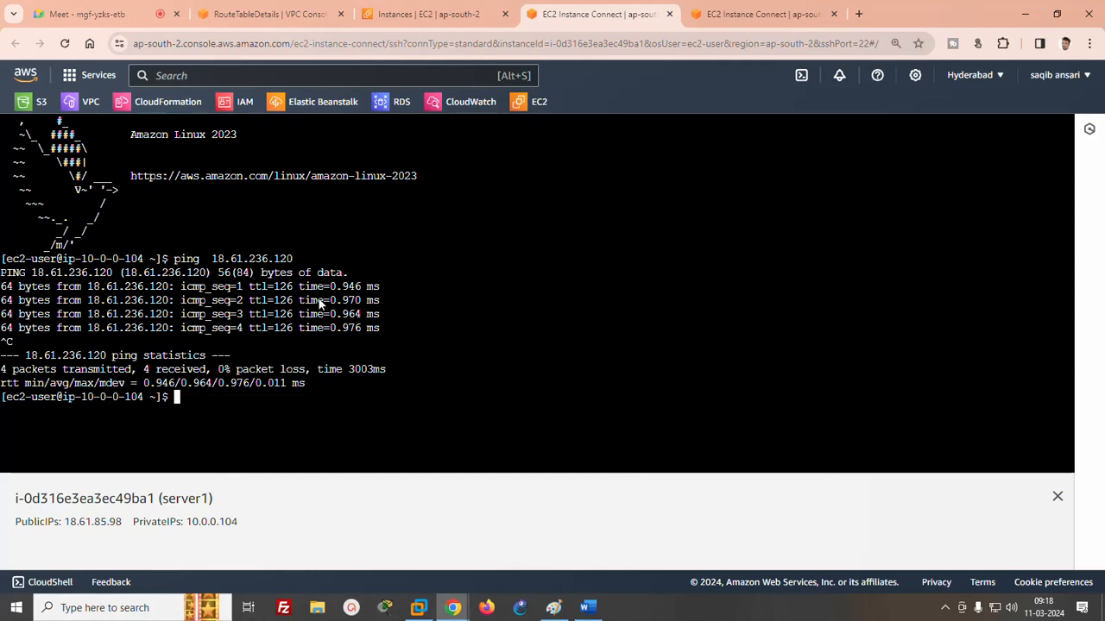
text(ping)
right_click(420, 289)
click(448, 425)
key(Return)
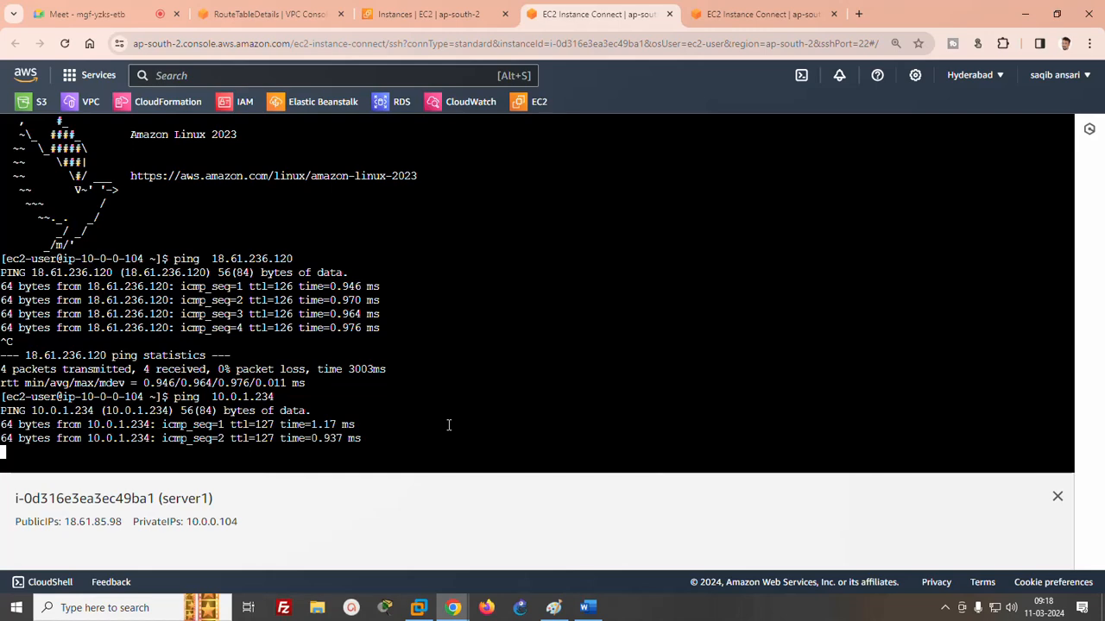
key(ctrl+c)
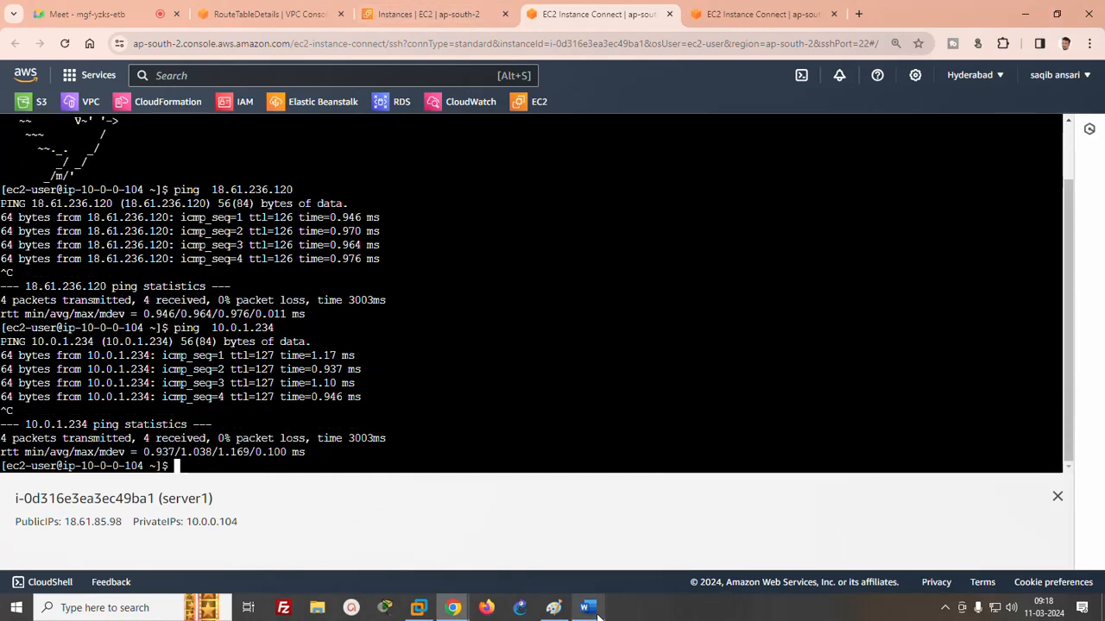
- Switch to the Paint diagram and draw a tall rectangle about 198 × 403 px beside VPC1, inside the region box
click(556, 611)
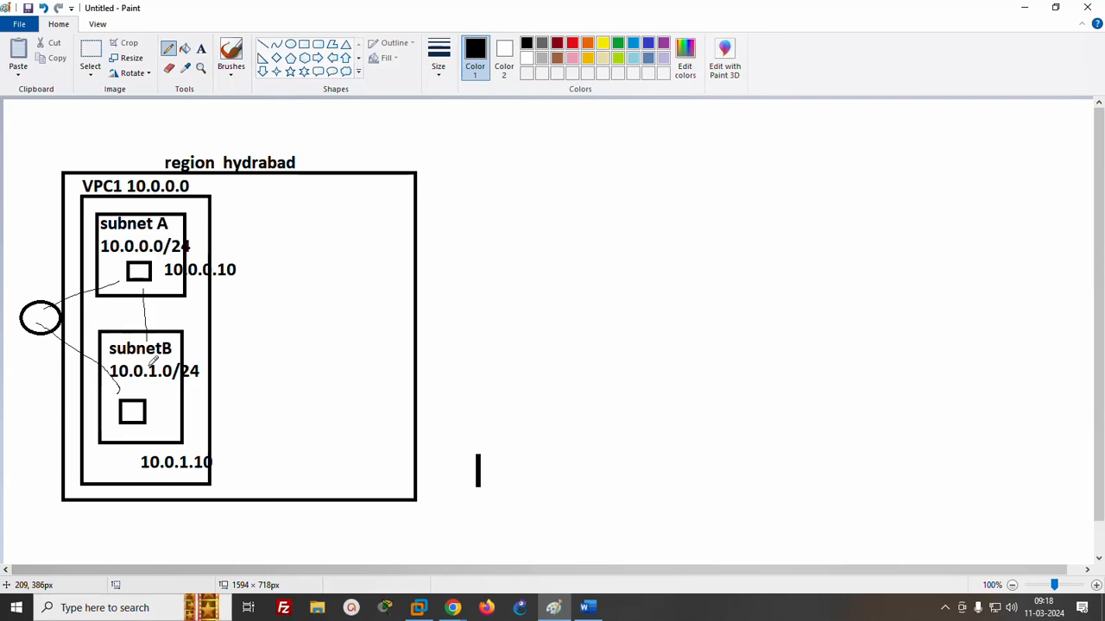
click(304, 44)
mouse_move(254, 199)
mouse_down()
mouse_move(300, 204)
mouse_move(380, 415)
mouse_move(387, 486)
mouse_move(391, 477)
mouse_up()
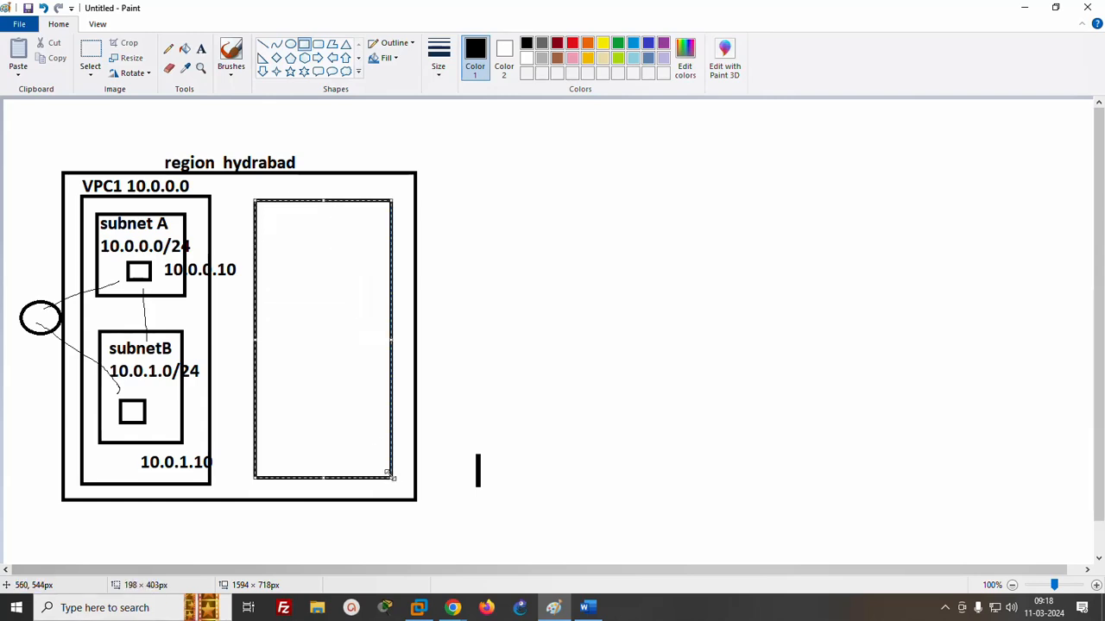
- Label the new tall rectangle "VPC2 20.0.0.0/16" just above its upper edge
click(200, 50)
click(259, 183)
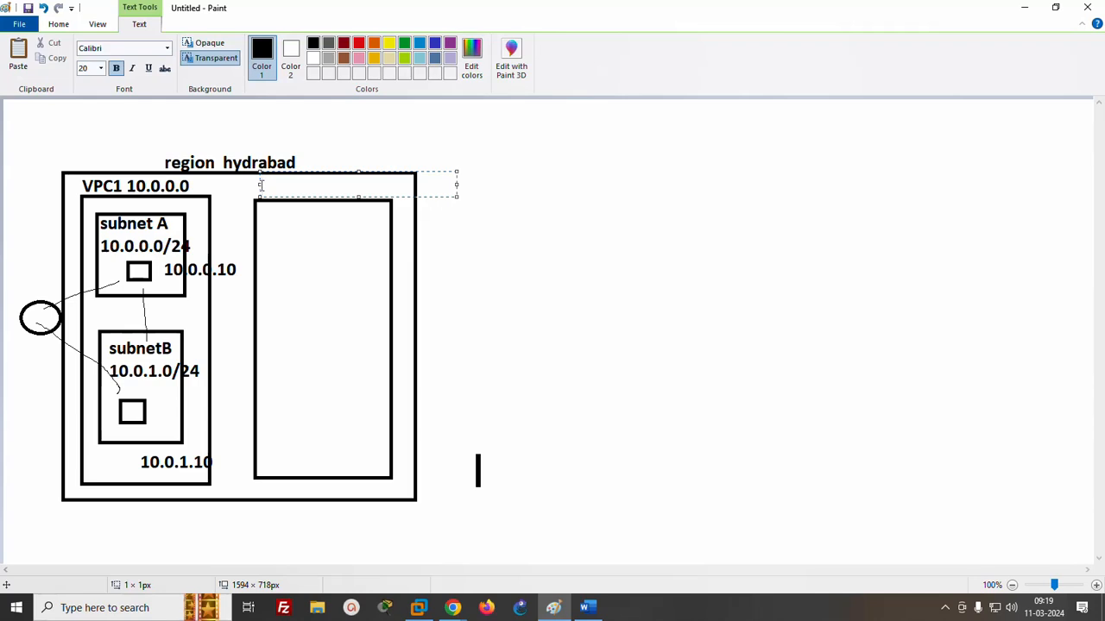
text(VPC2 20.0.0.0/16)
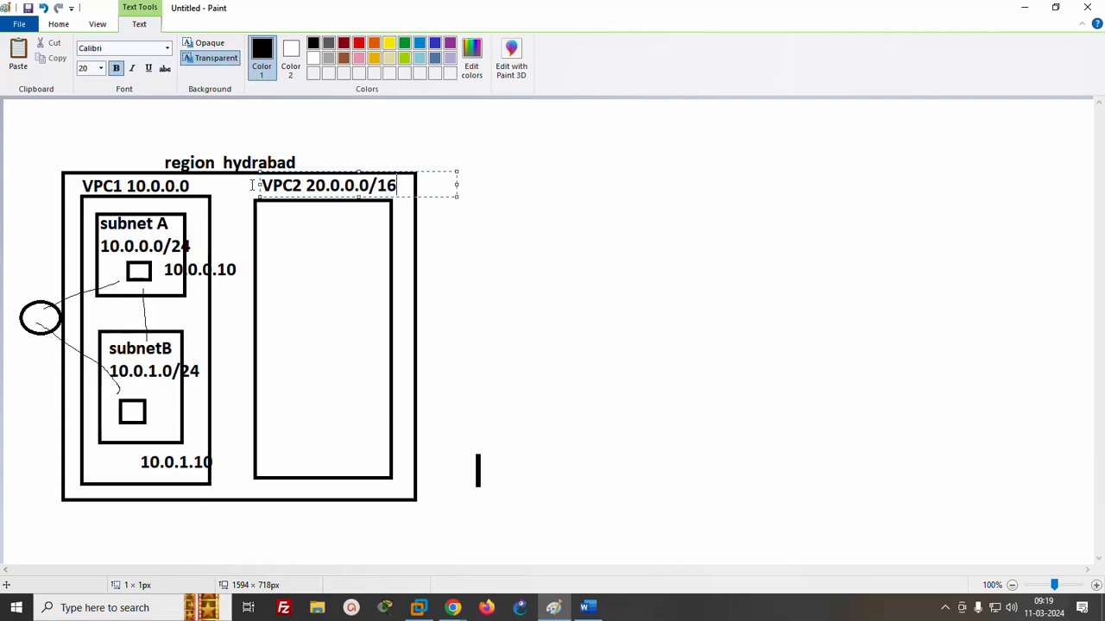
click(453, 217)
- Draw two subnet rectangles inside VPC2, the upper about 149 × 124 px and the lower about 152 × 154 px
click(305, 45)
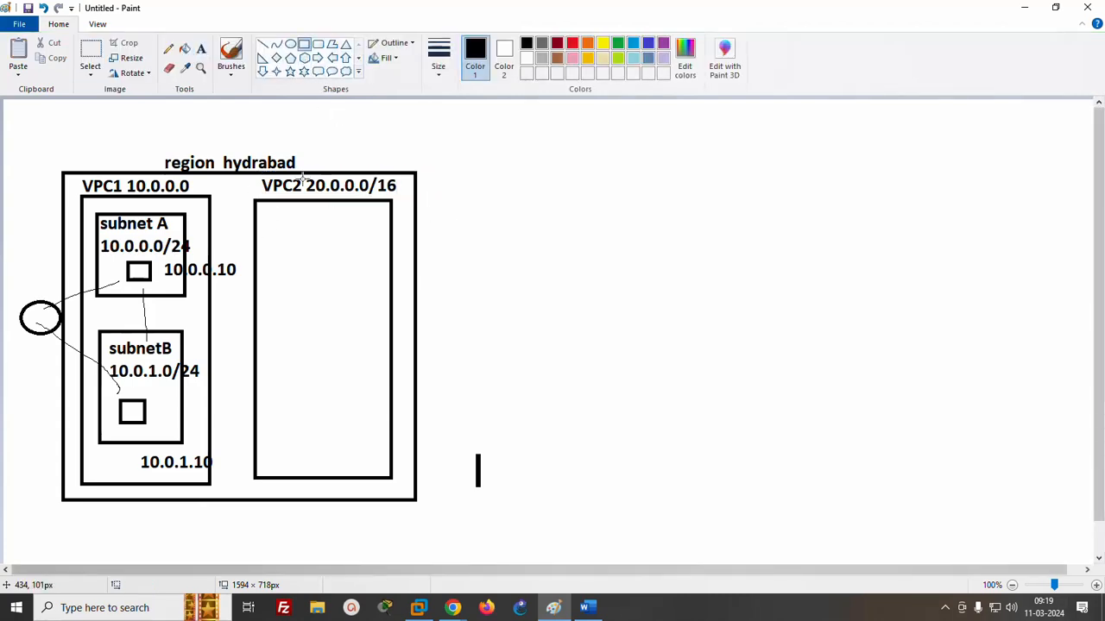
drag(266, 215, 371, 302)
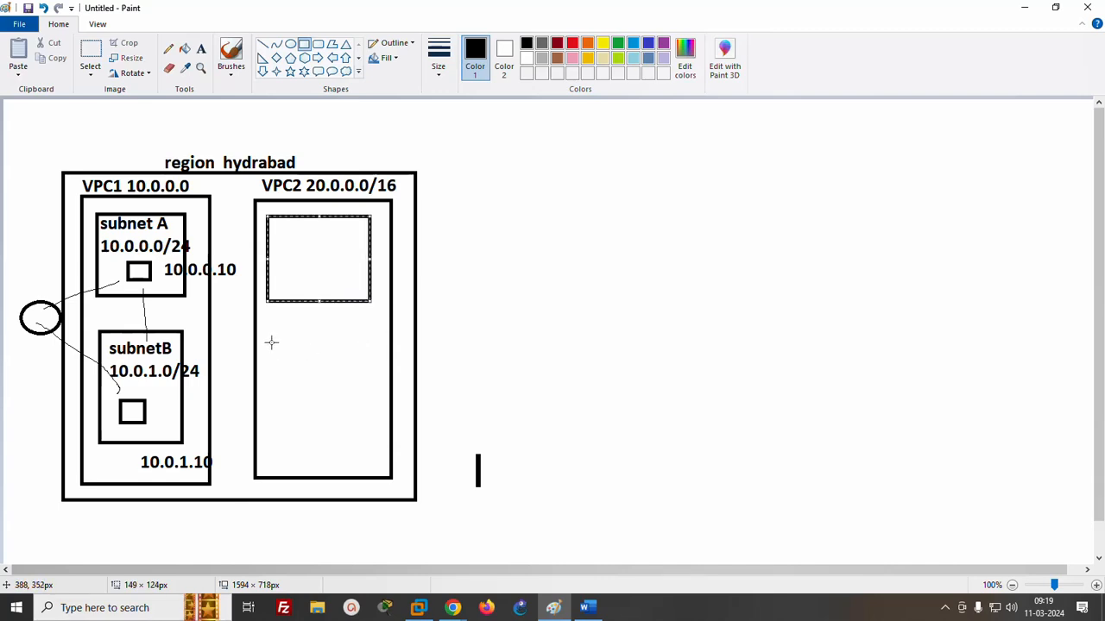
drag(271, 342, 376, 448)
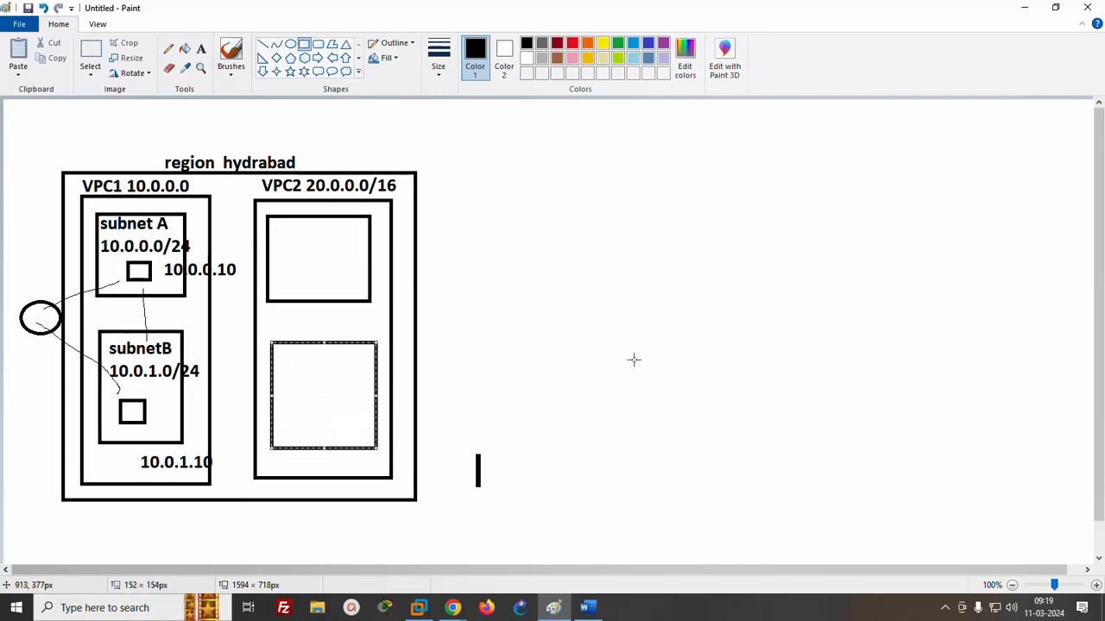
click(679, 323)
- Label the upper subnet rectangle in VPC2 "subnet C" with the range "20.0.0.0/24" beneath the name
click(200, 48)
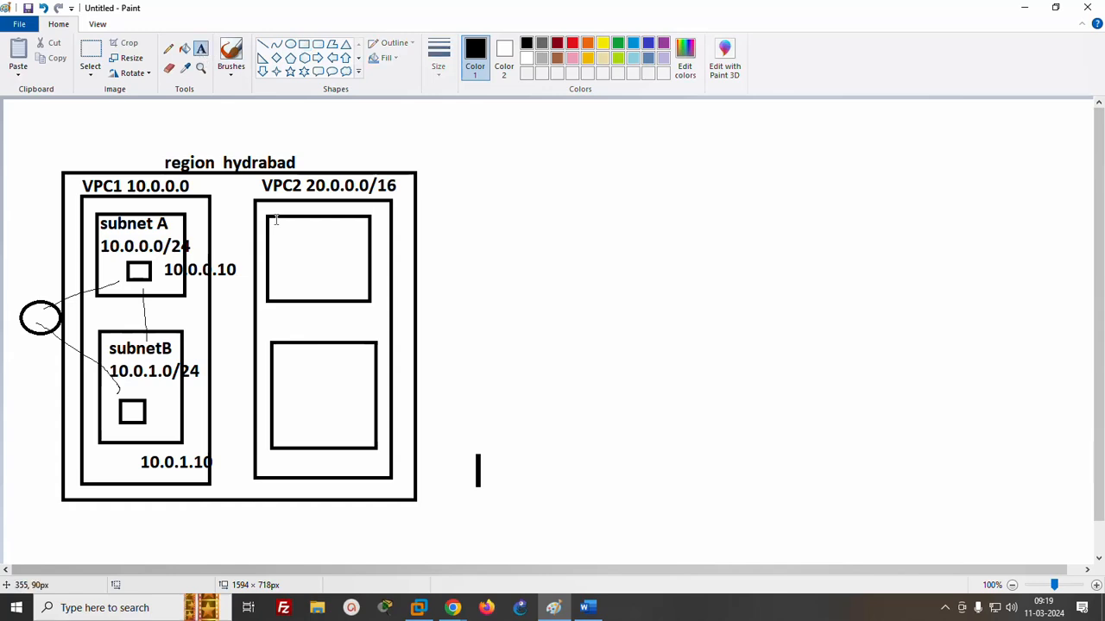
click(275, 223)
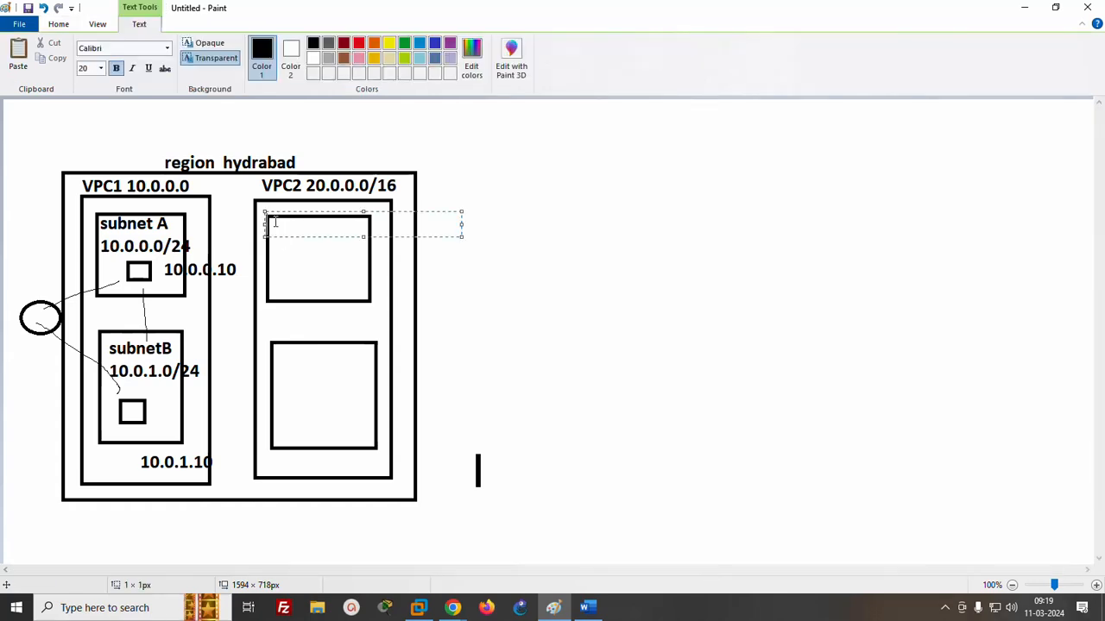
text(subnet C)
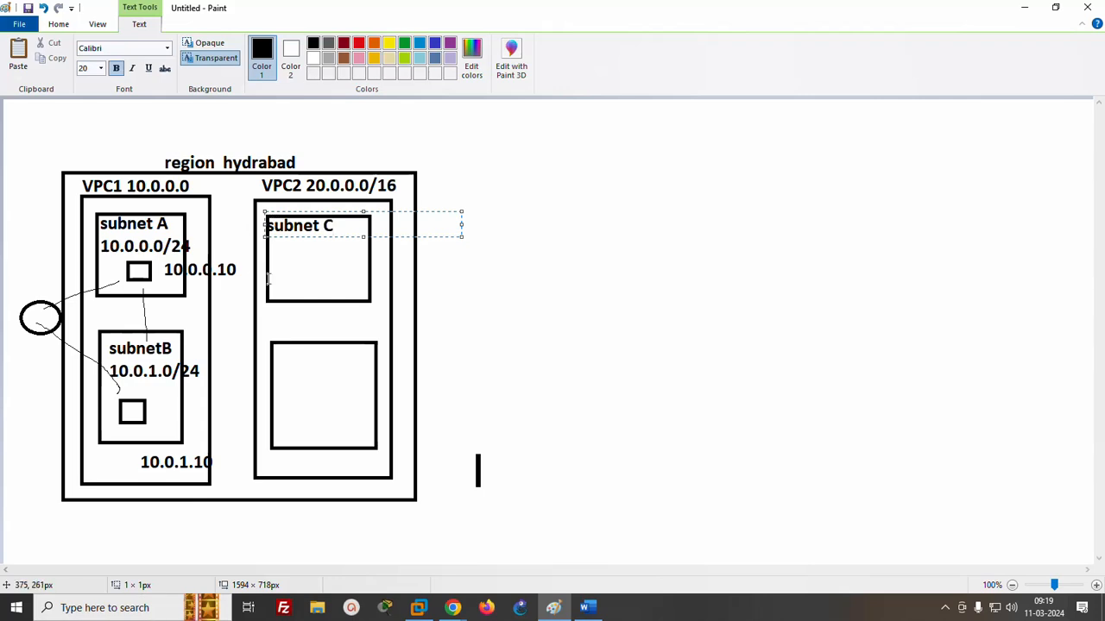
click(282, 254)
click(281, 253)
text(20.)
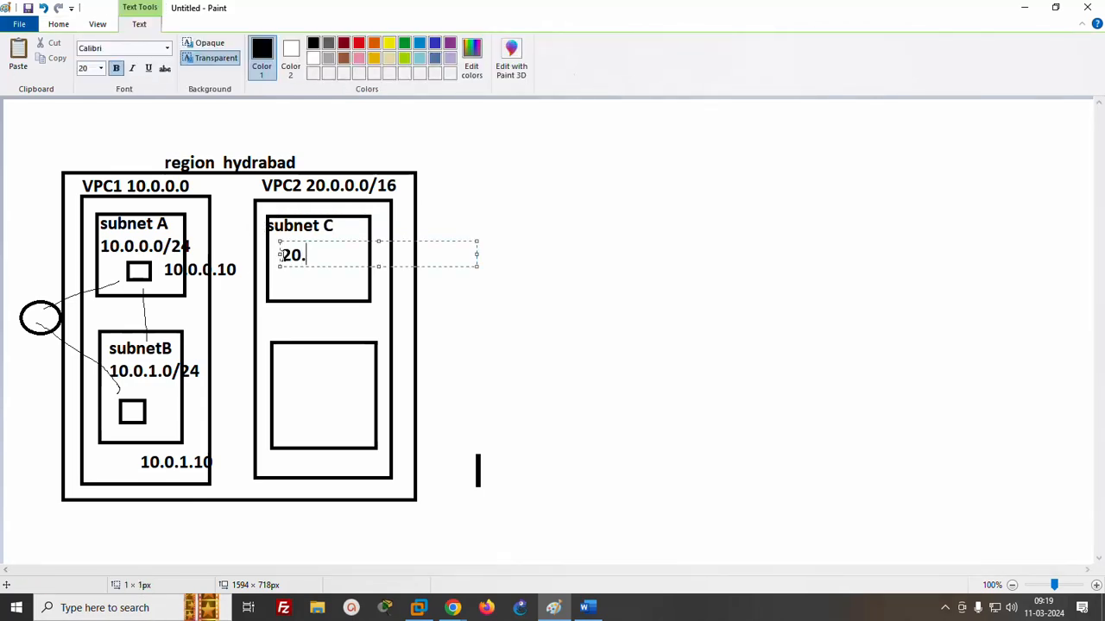
text(0.0.0/24)
- Label the lower subnet rectangle in VPC2 "subnet D" with the range "20.0.1.0/24" beneath the name
click(279, 344)
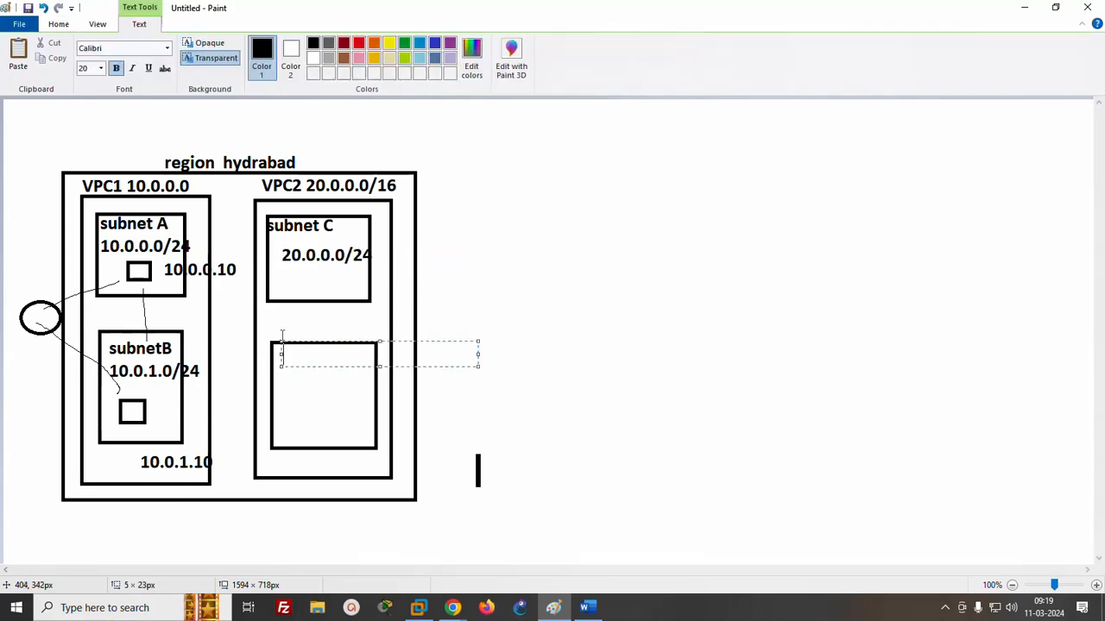
text(subnet)
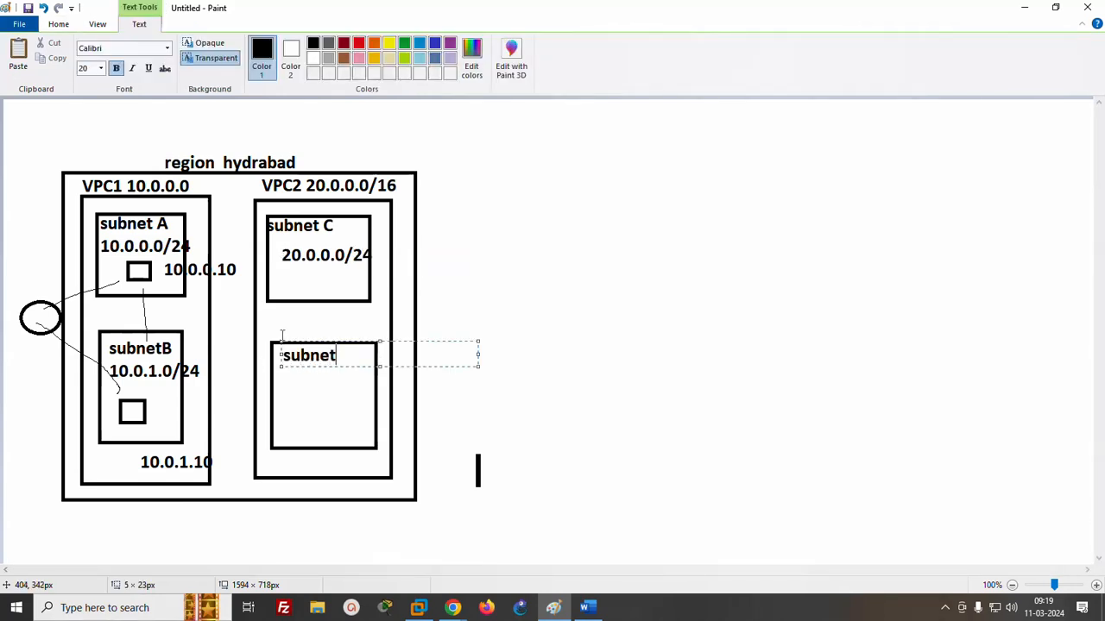
text( D)
click(289, 385)
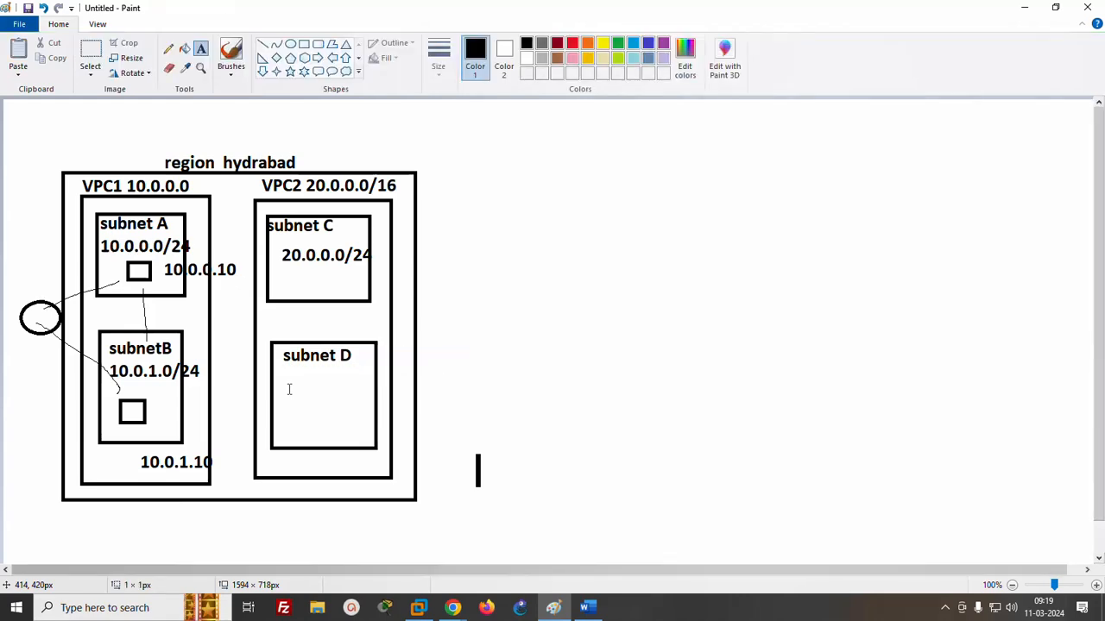
click(288, 378)
text(20.0.0)
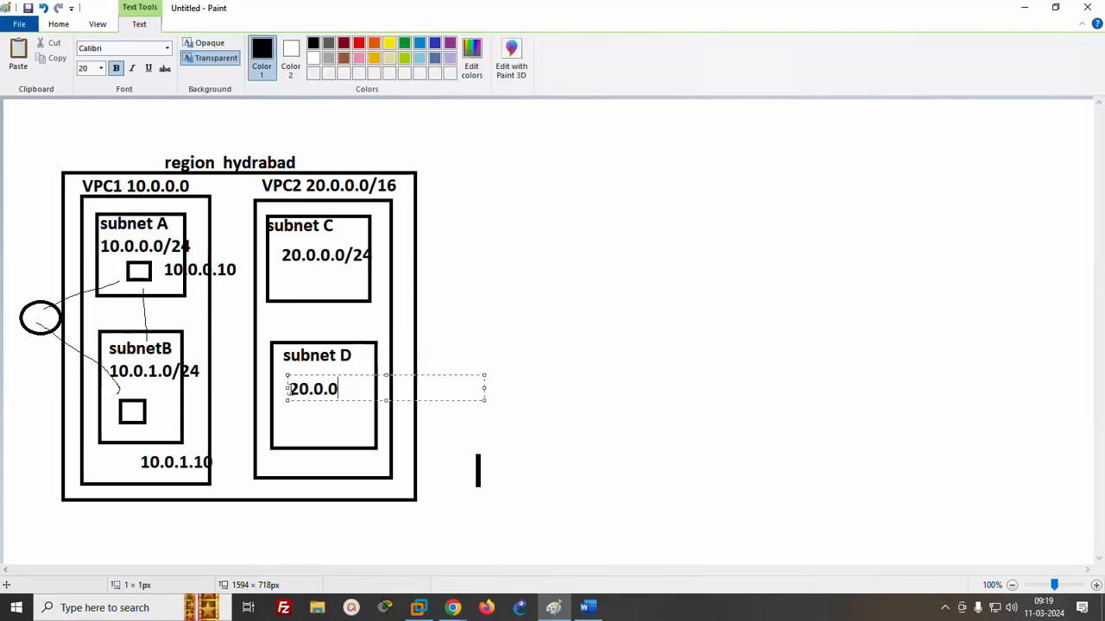
text(.0/.0/24)
click(285, 298)
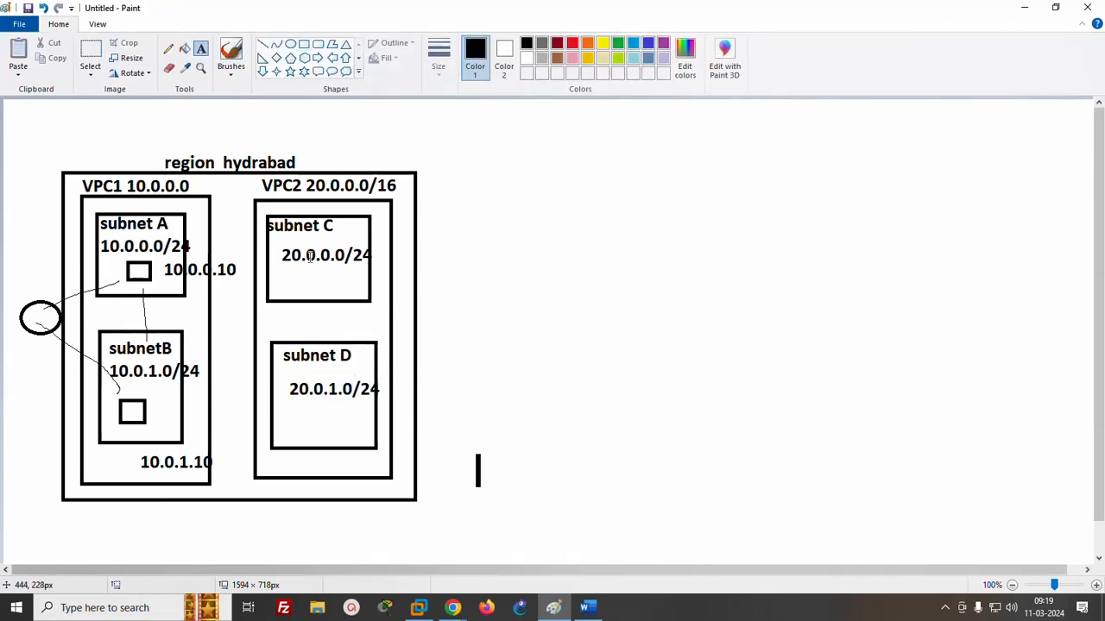
- Draw a small server box inside subnet C and another about 48 × 56 px inside subnet D
click(304, 43)
drag(297, 273, 321, 290)
drag(305, 405, 339, 446)
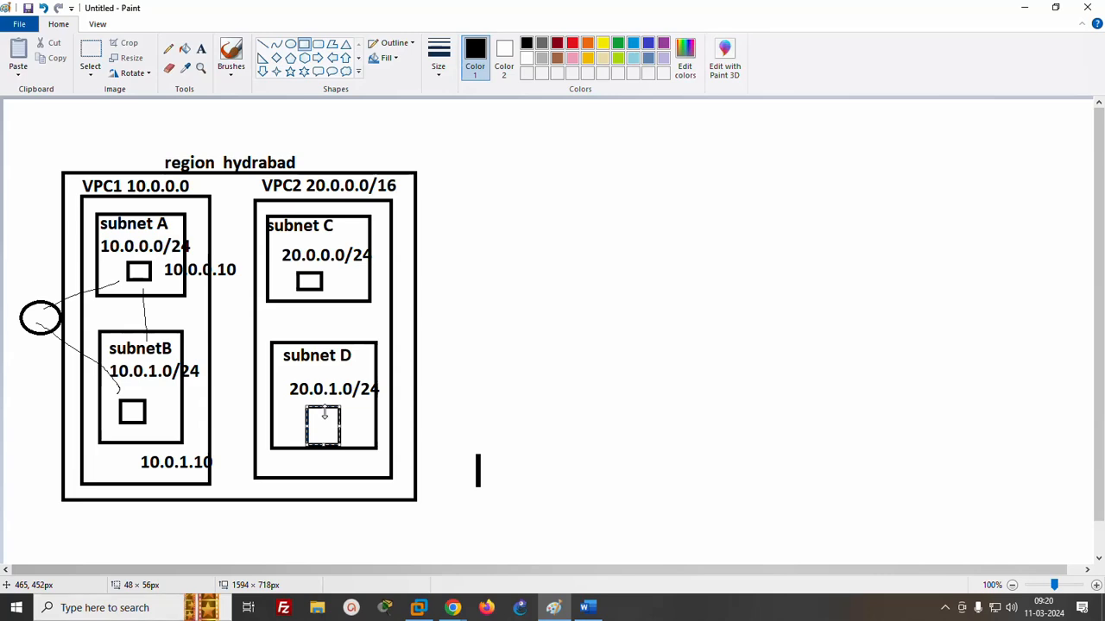
- Draw a freehand pencil line connecting VPC1 to VPC2 and label it "100RS" above the line
click(171, 50)
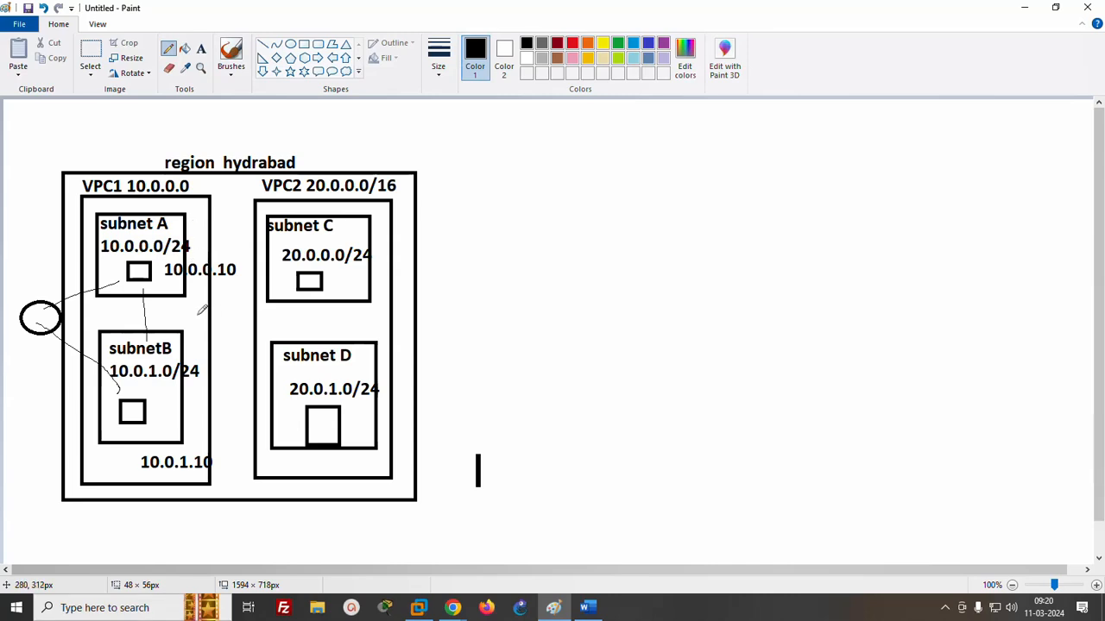
drag(198, 316, 271, 311)
click(201, 50)
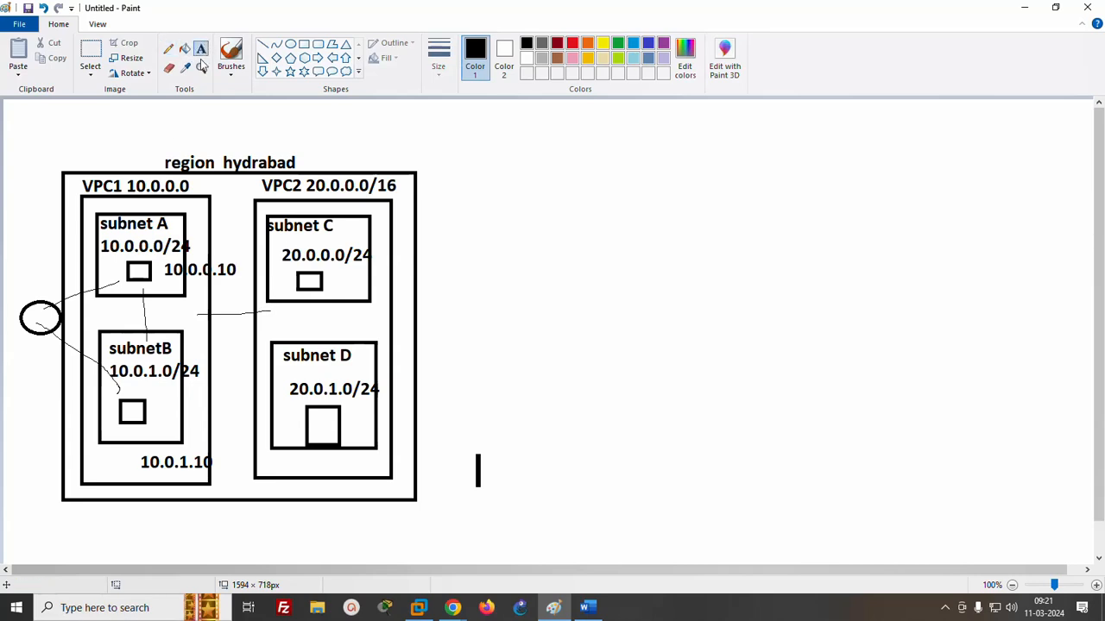
click(220, 292)
text(1)
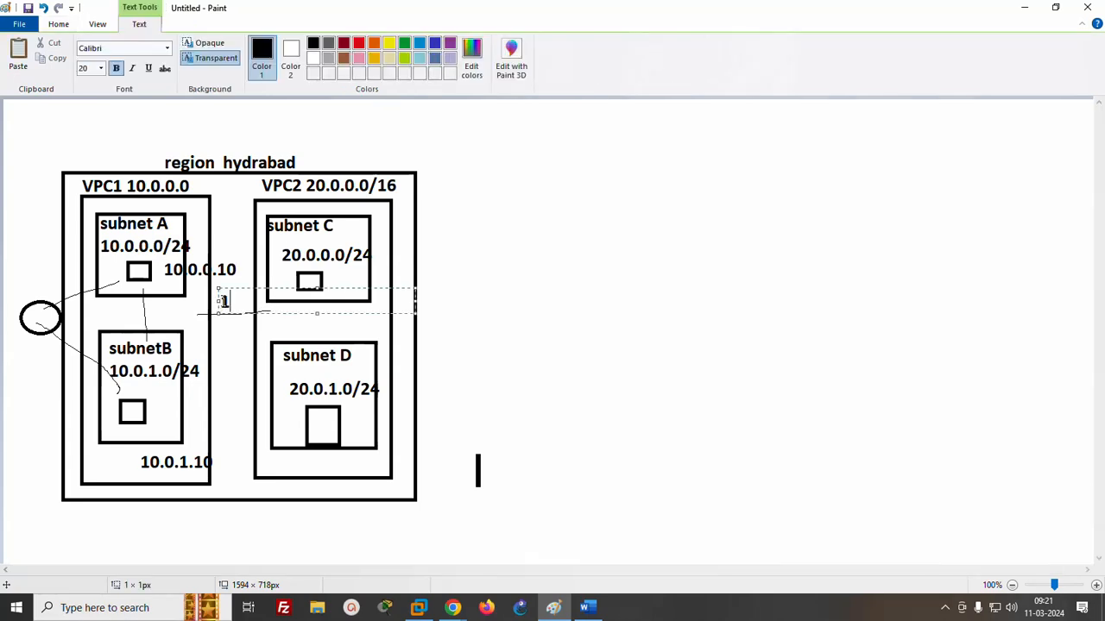
text(00RS)
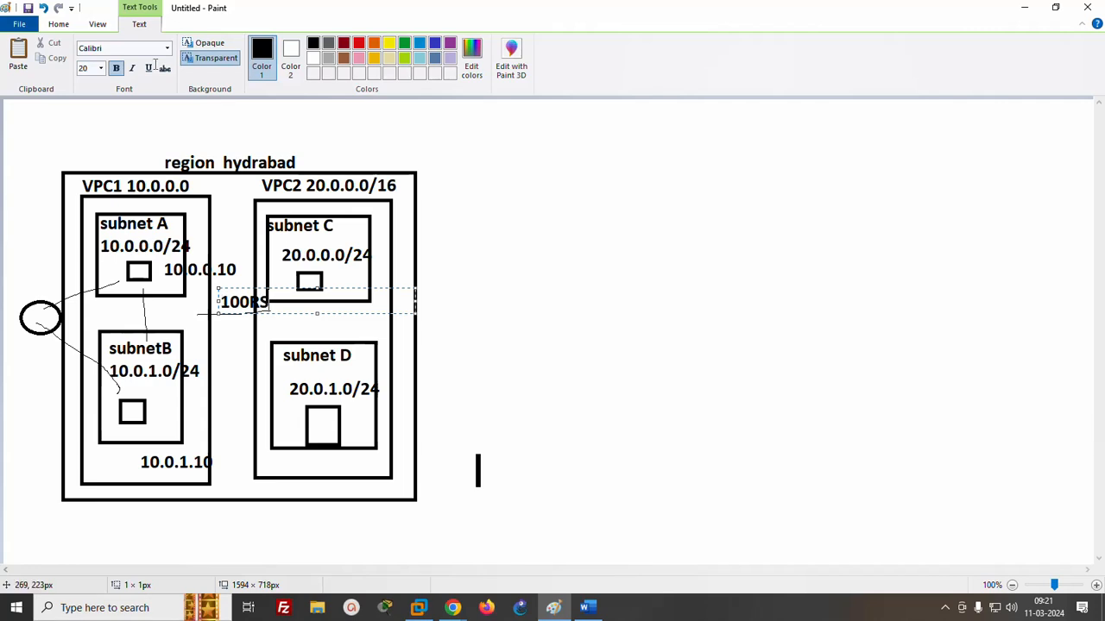
- Draw a thick straight line about 119 × 11 px from VPC1 to VPC2, below the freehand connecting line
click(59, 25)
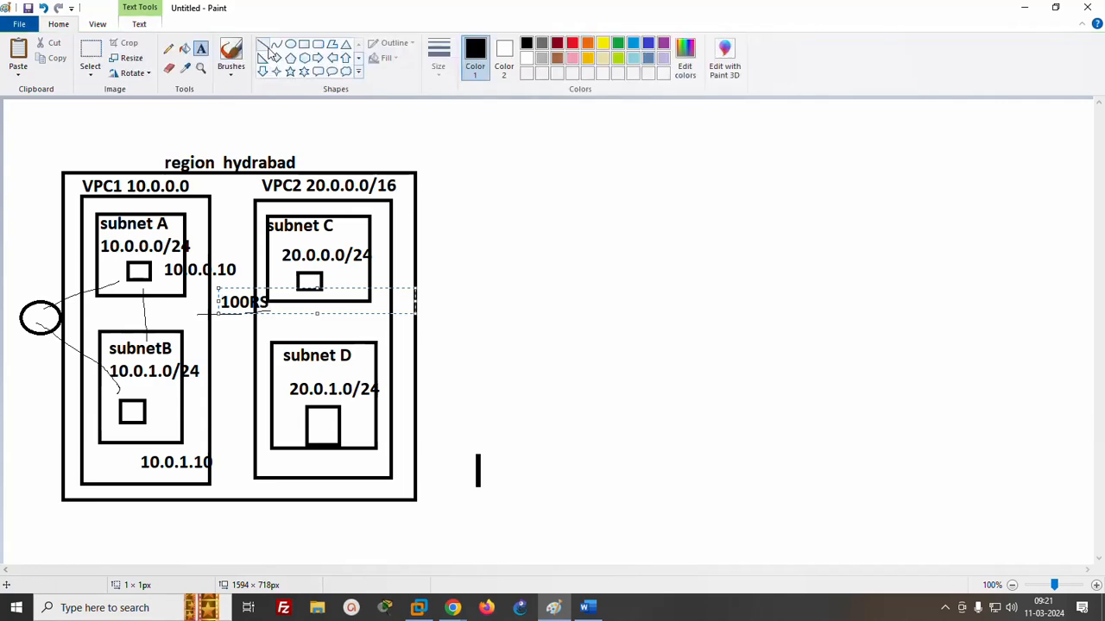
click(262, 44)
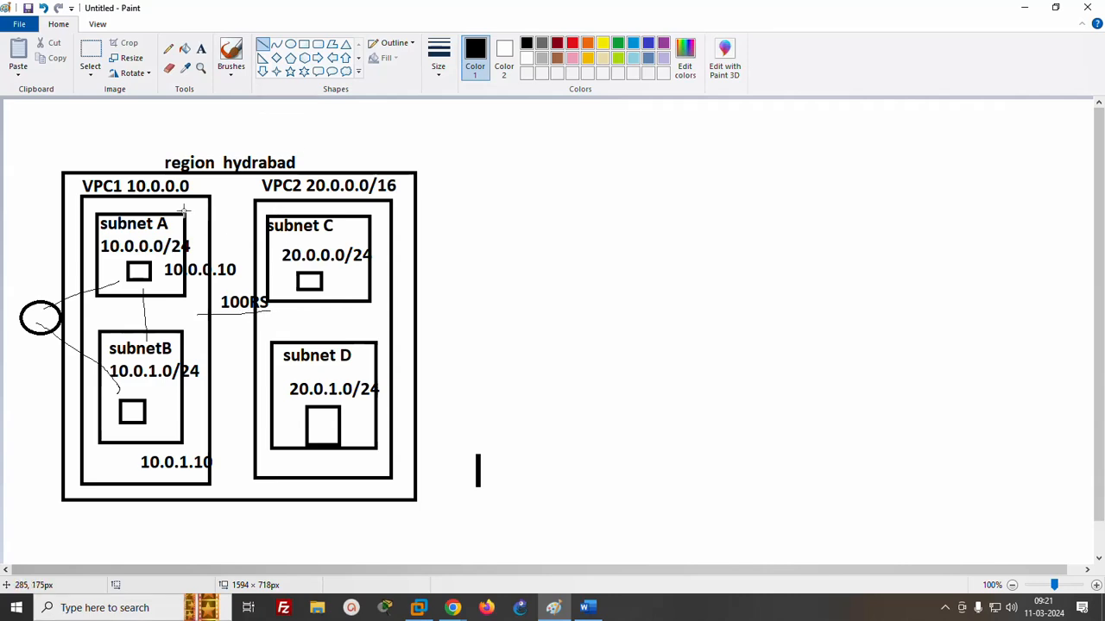
drag(191, 344, 274, 339)
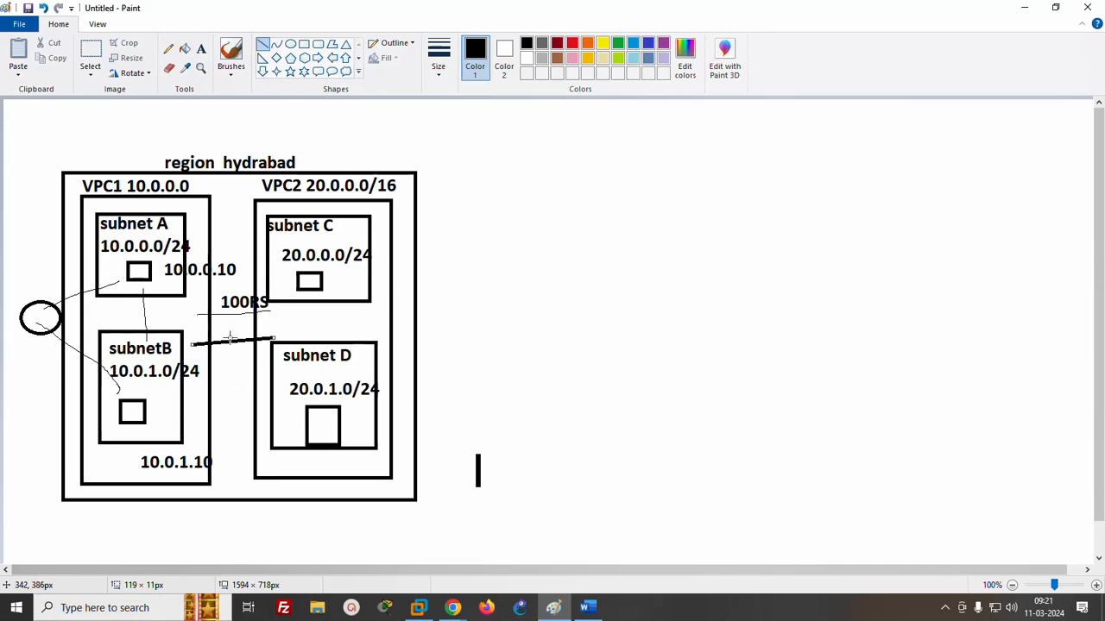
- Label the thick line between VPC1 and VPC2 "10 rs / hr" just beneath it
click(169, 49)
click(200, 49)
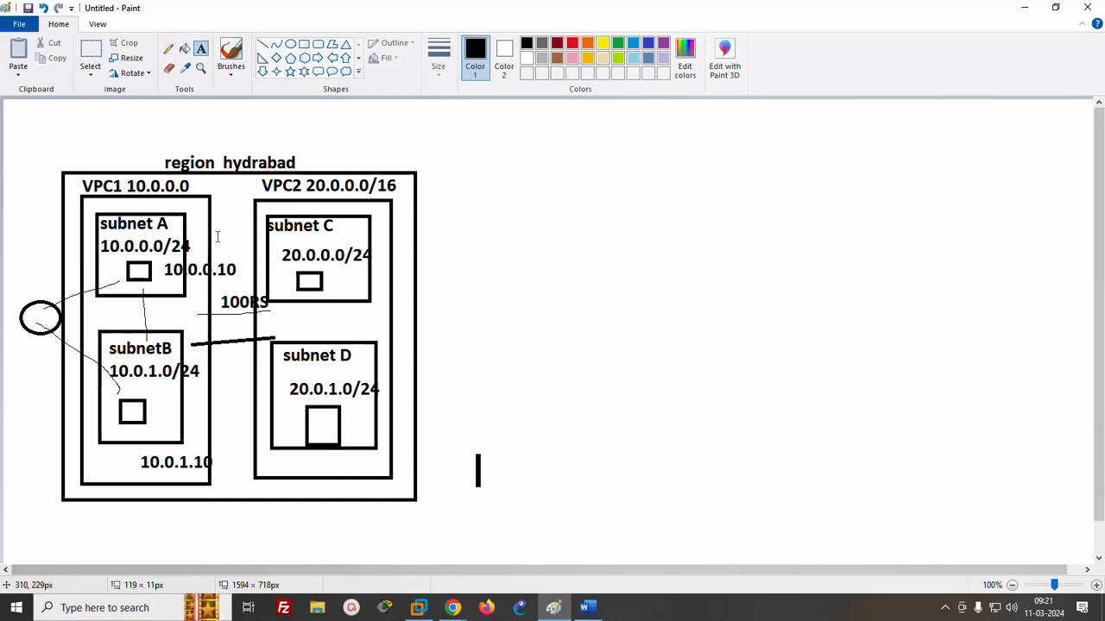
click(216, 354)
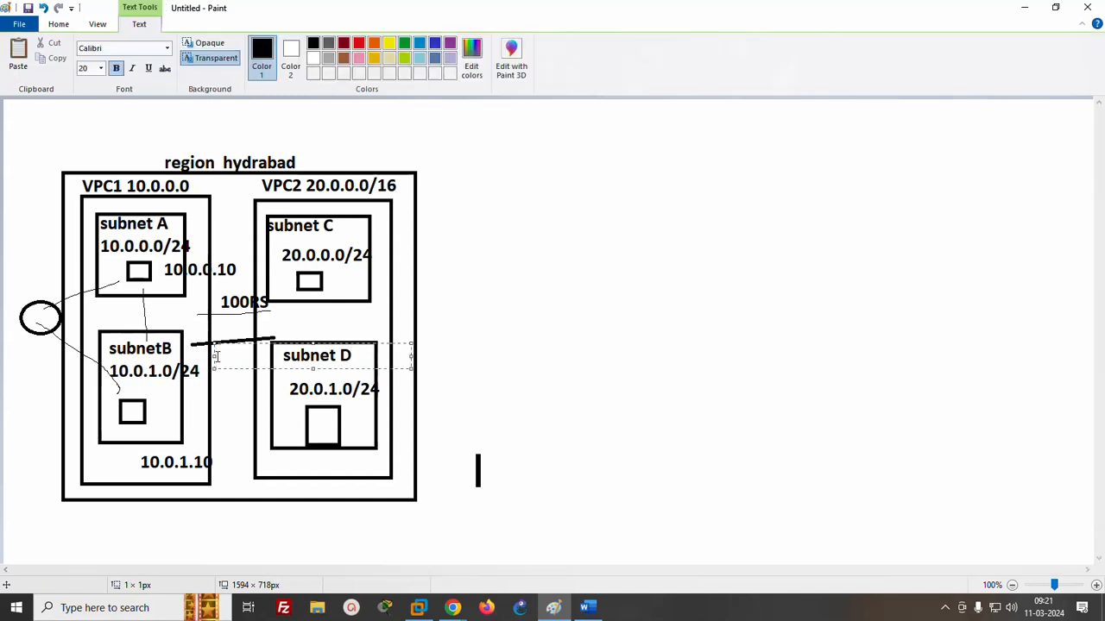
text(10 rs / hr)
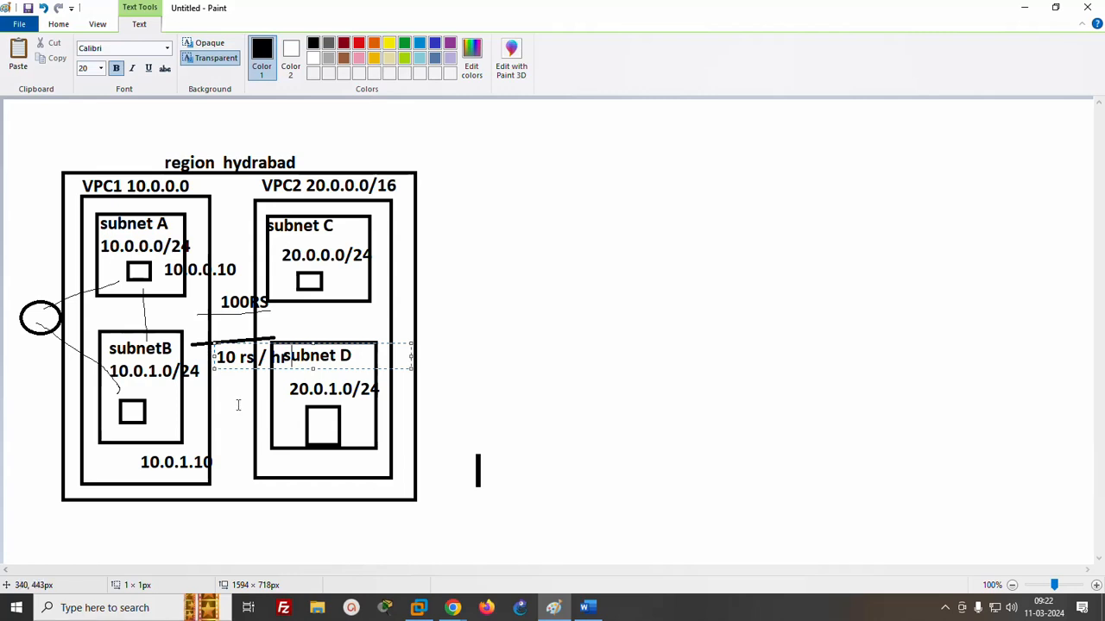
click(238, 405)
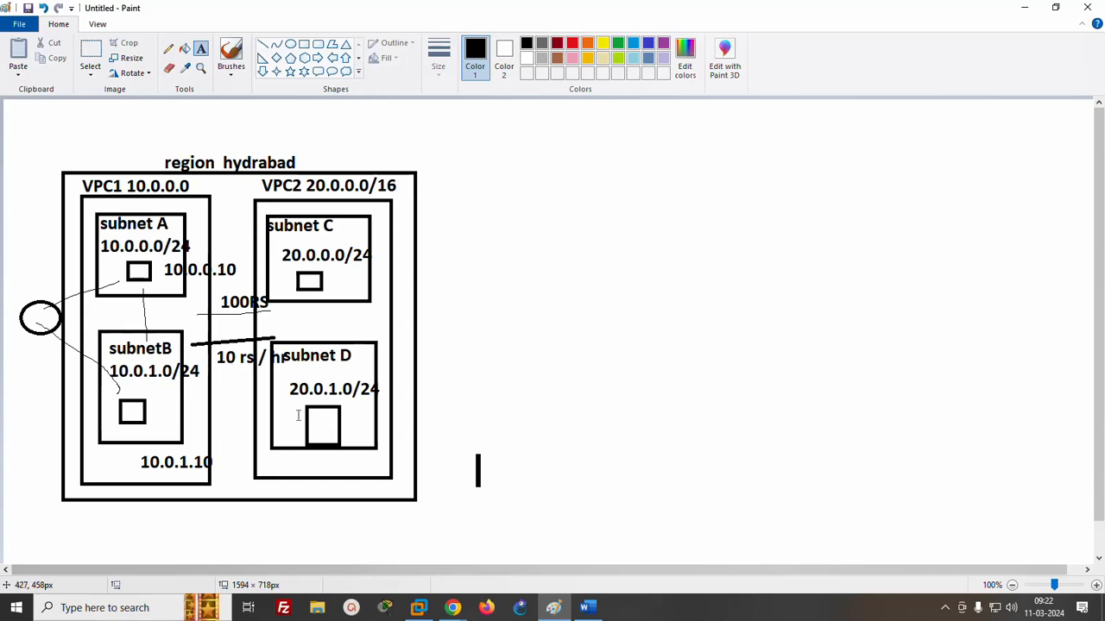
- Switch to the Word notes and extend the "VPC peering" line with "= make the connection from private IP"
click(594, 609)
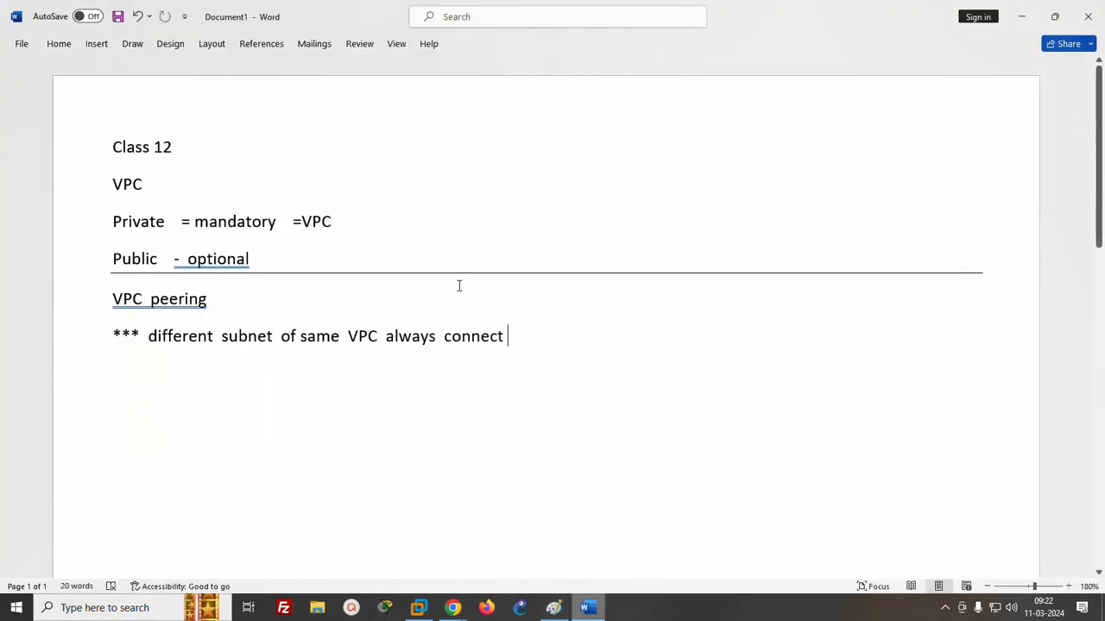
click(229, 297)
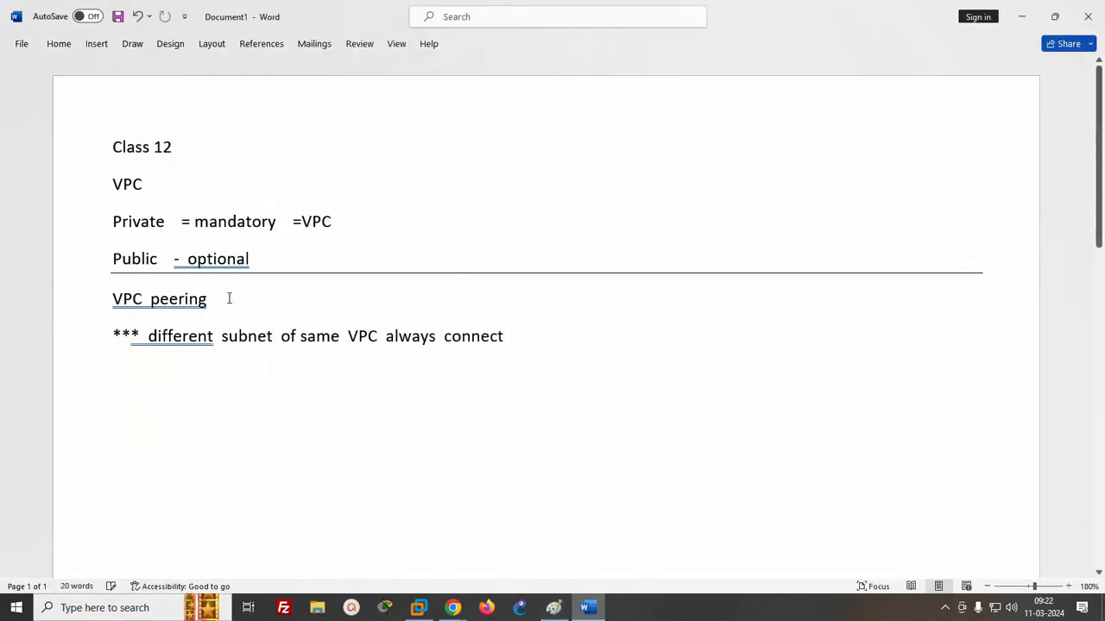
text(=make)
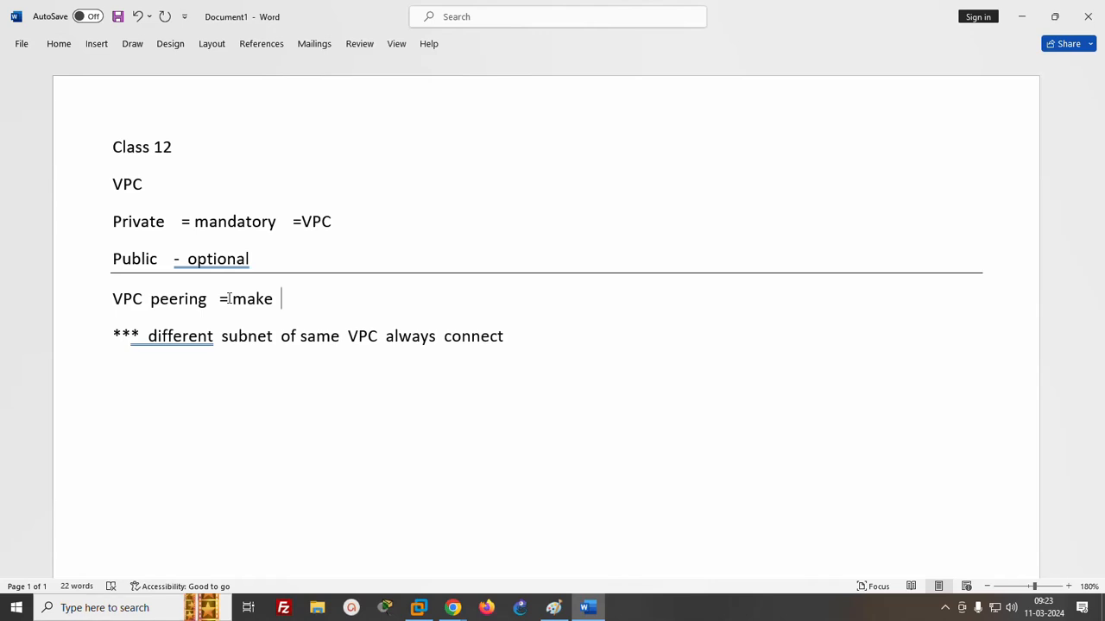
text(the connection )
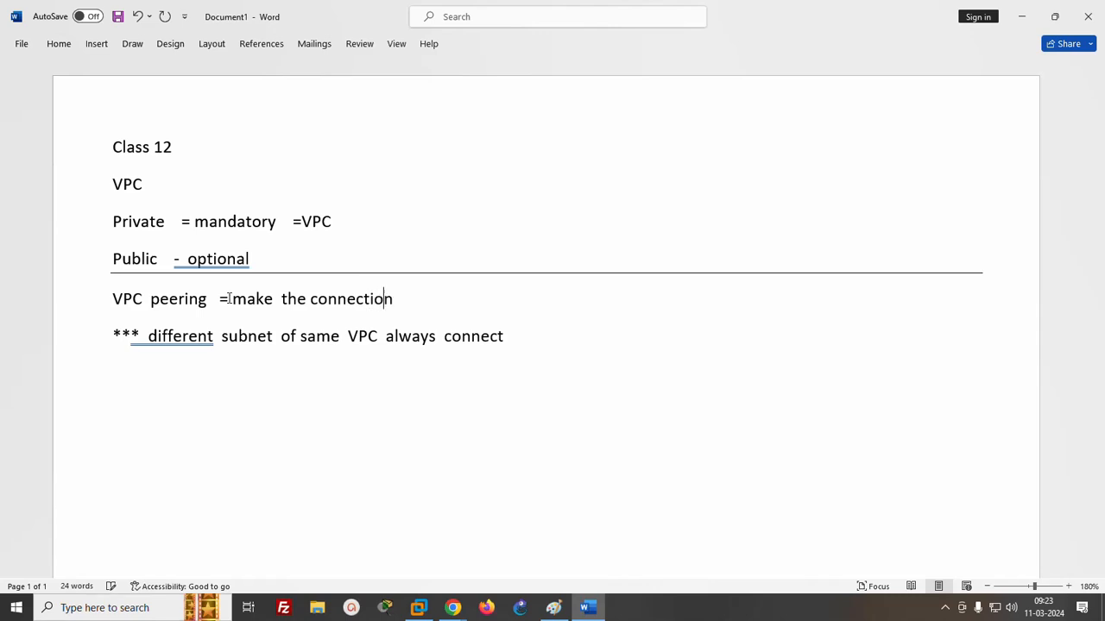
text(from private IP)
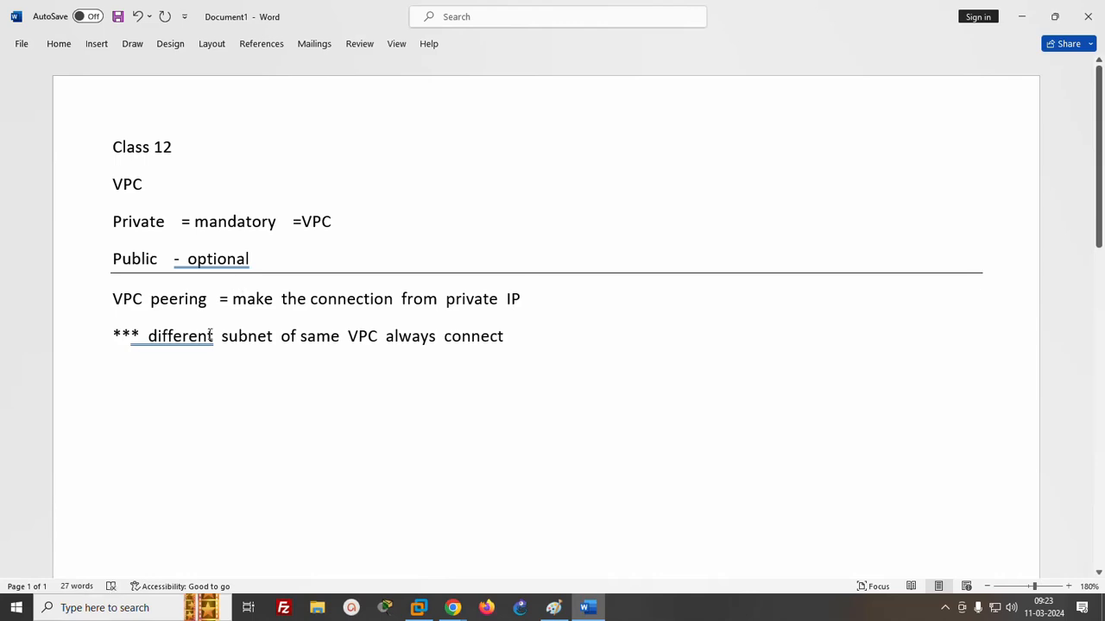
- Start a numbered list below the subnet note with the first item "Same region having multiple VPC"
click(506, 333)
key(Return)
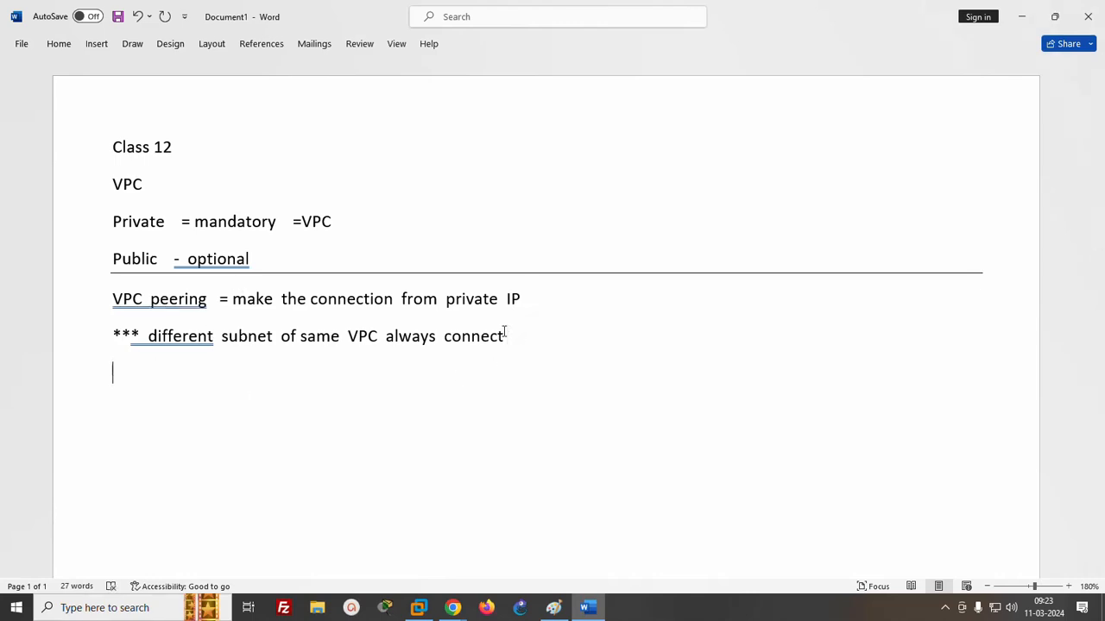
text(1. Sam)
text(e region)
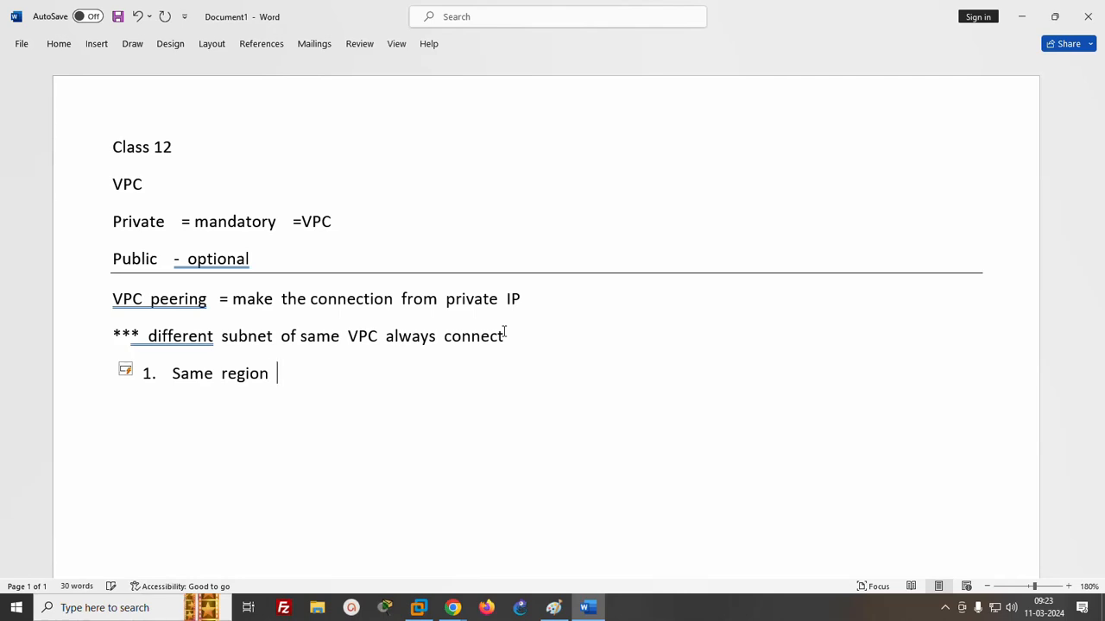
text( having mul)
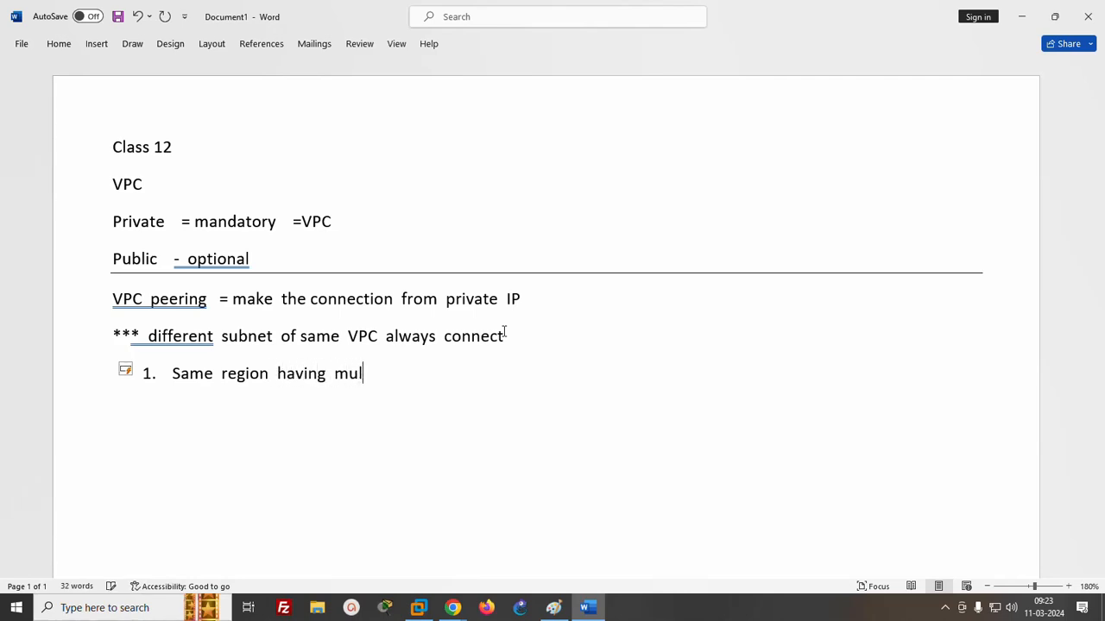
text(tiple VPC)
- Add a second numbered item beginning "Different region havin" to the list
key(Return)
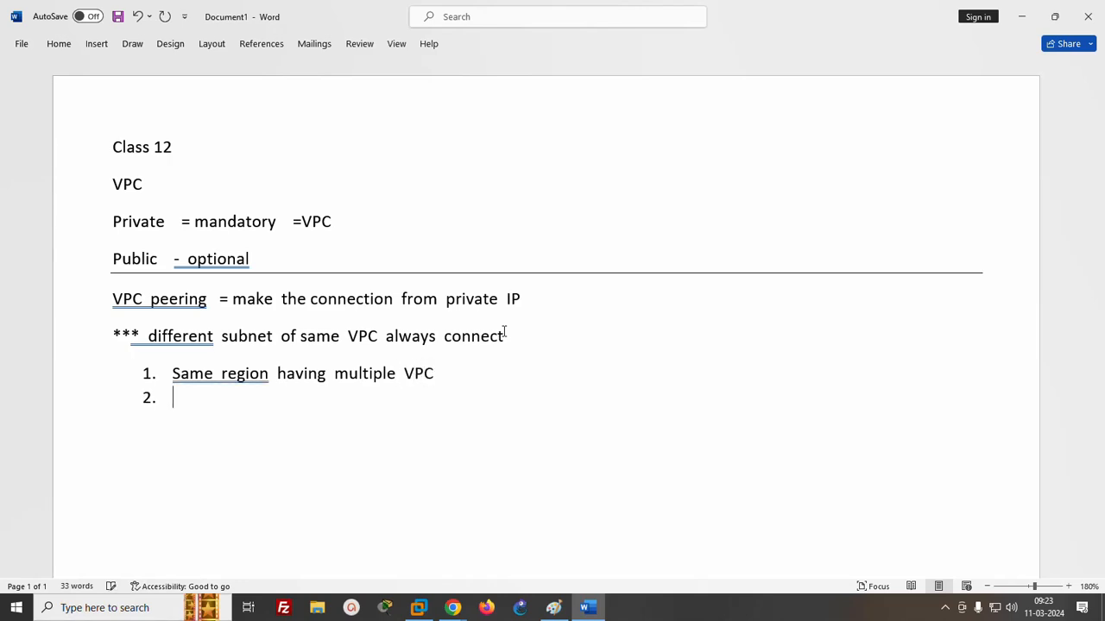
text(Different r)
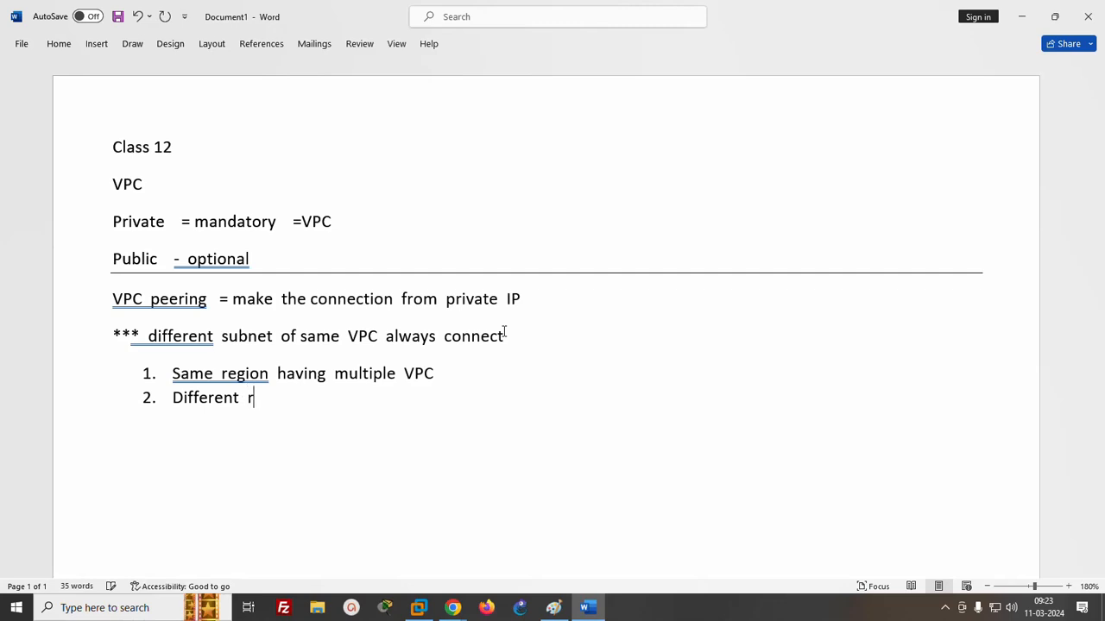
text(egion havin)
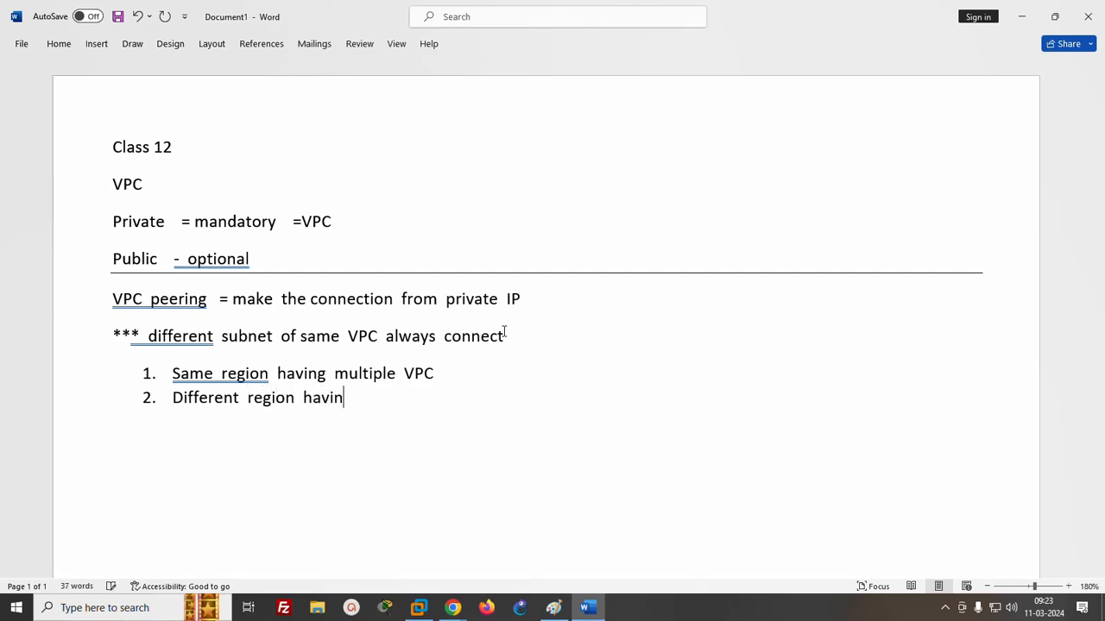
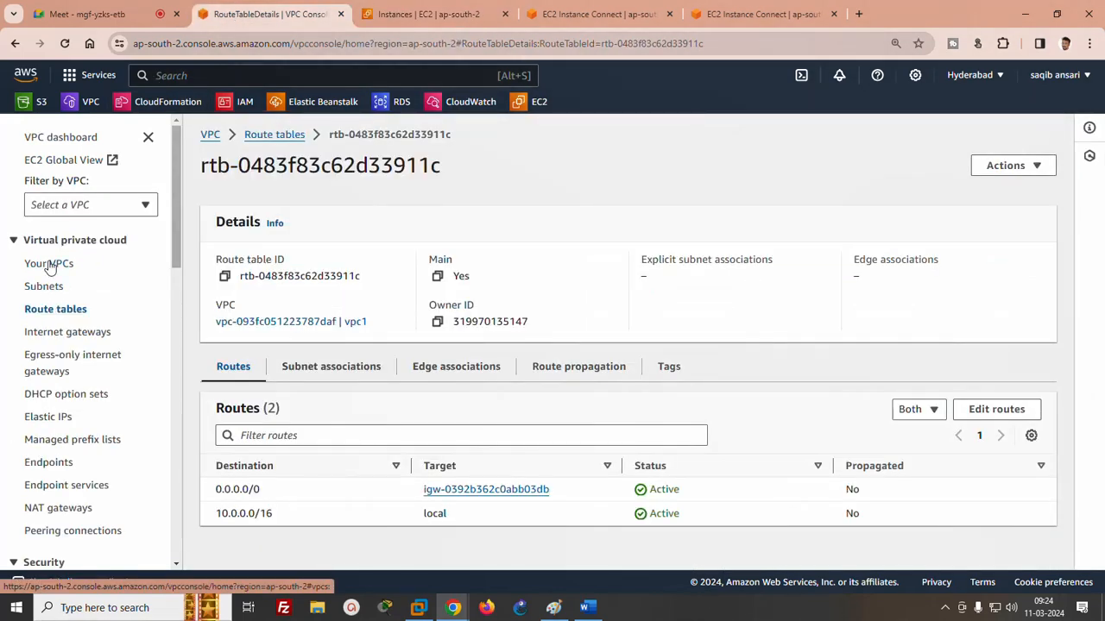
- Create a new VPC named "vpc2" with the IPv4 CIDR 20.0.0.0/16
click(49, 264)
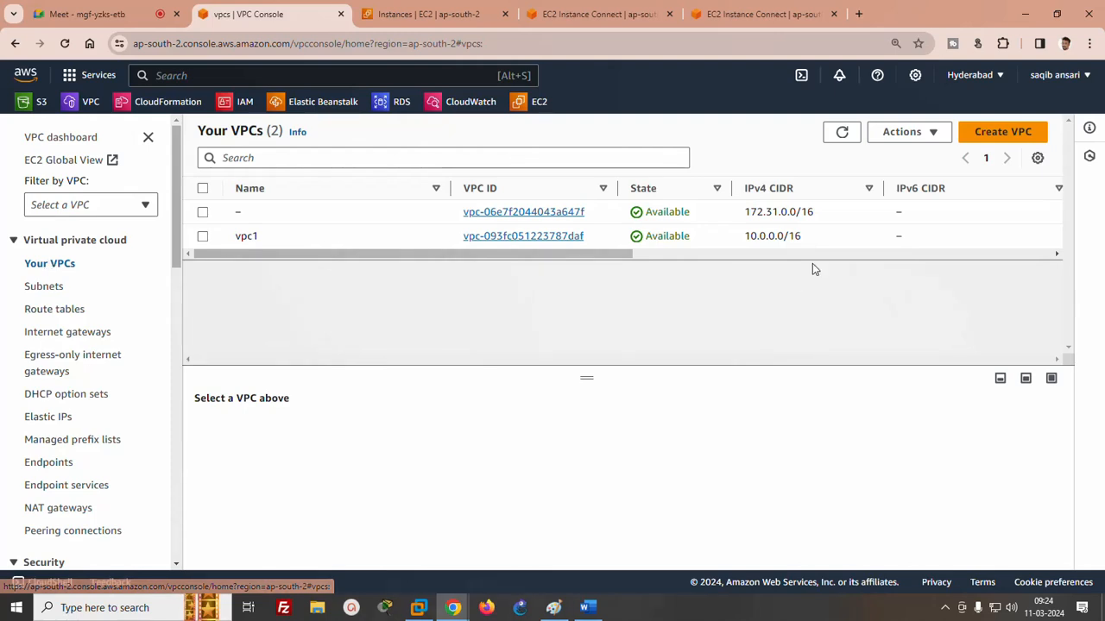
click(1001, 132)
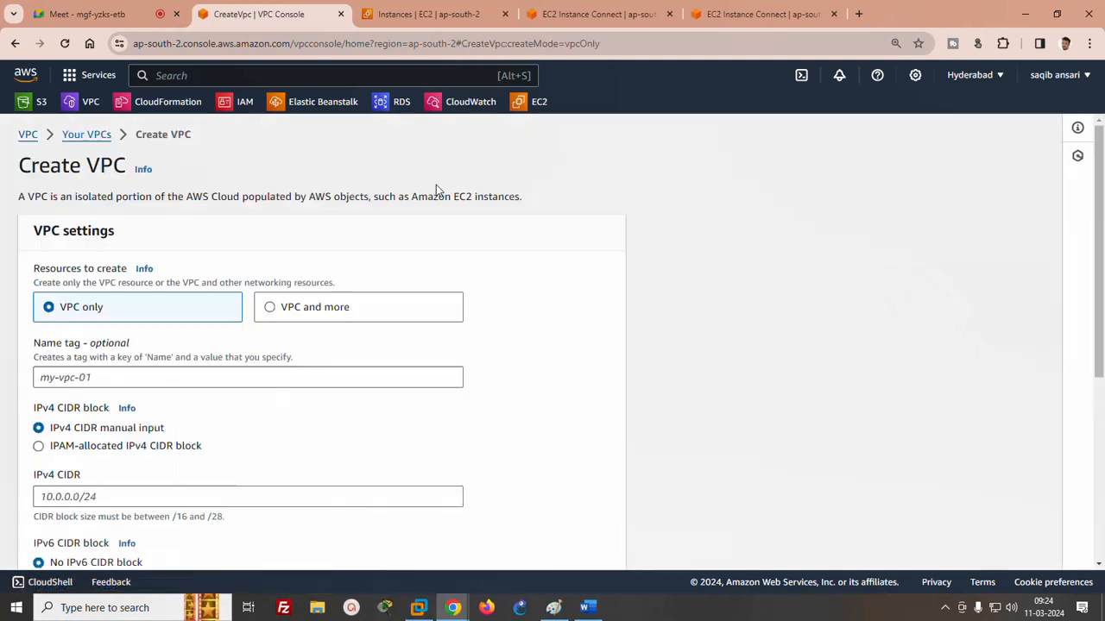
click(145, 376)
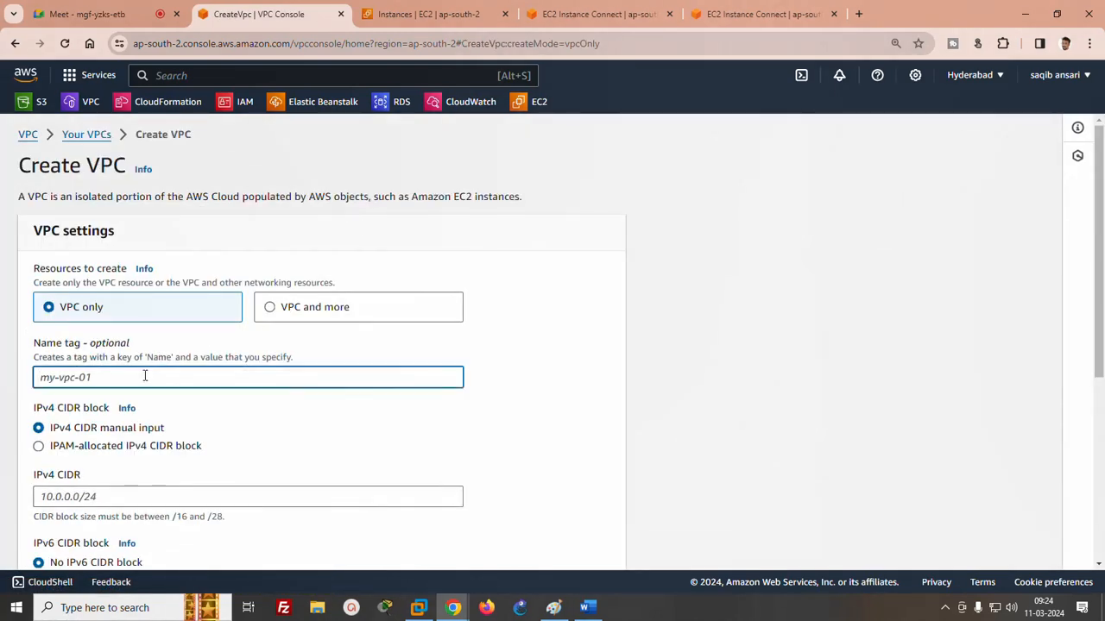
text(vpc2)
scroll(151, 374, down, 2)
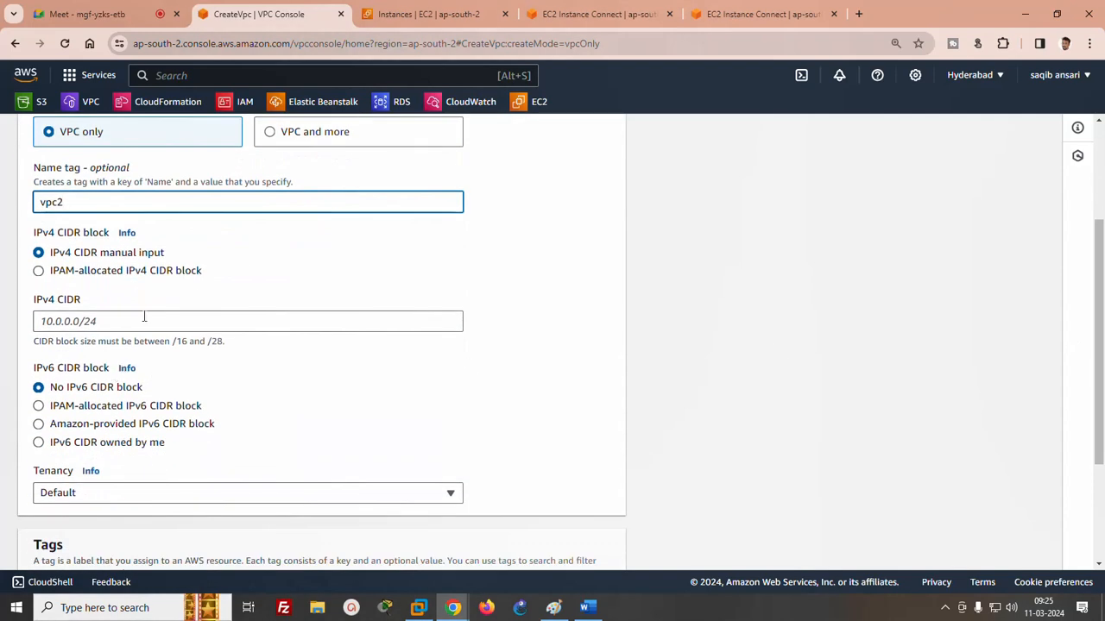
click(144, 318)
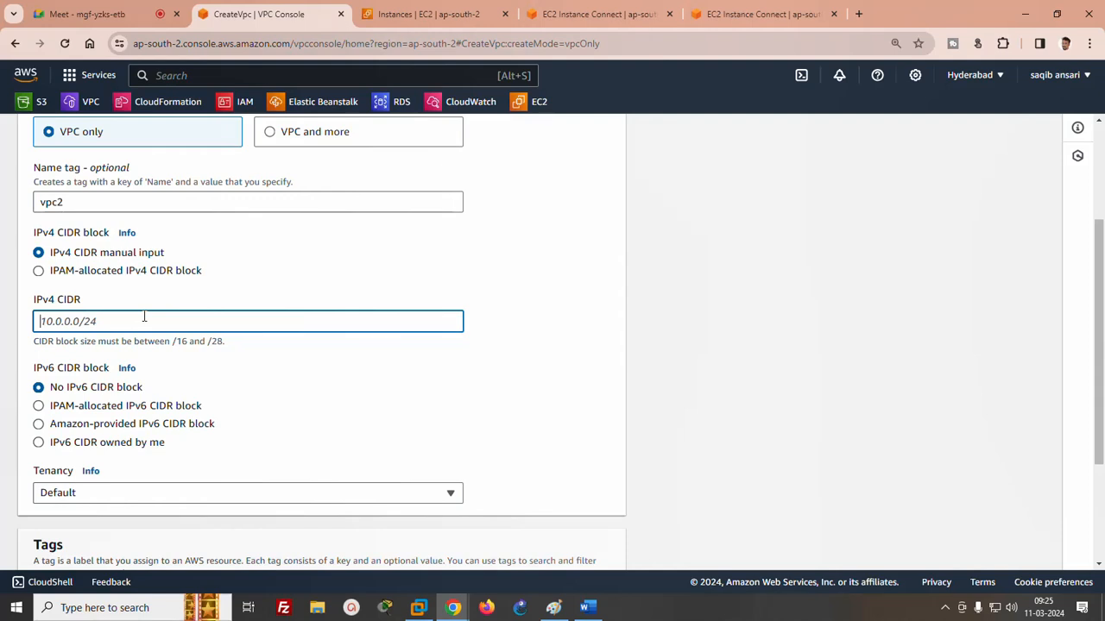
text(20.0.0.0/16)
drag(1101, 308, 1101, 405)
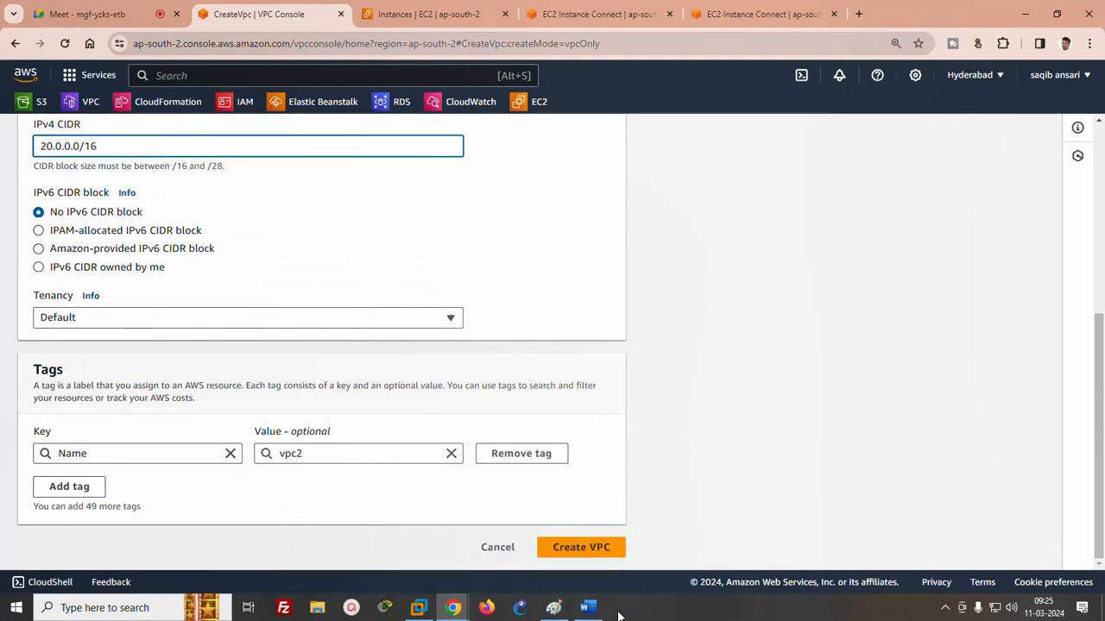
click(590, 551)
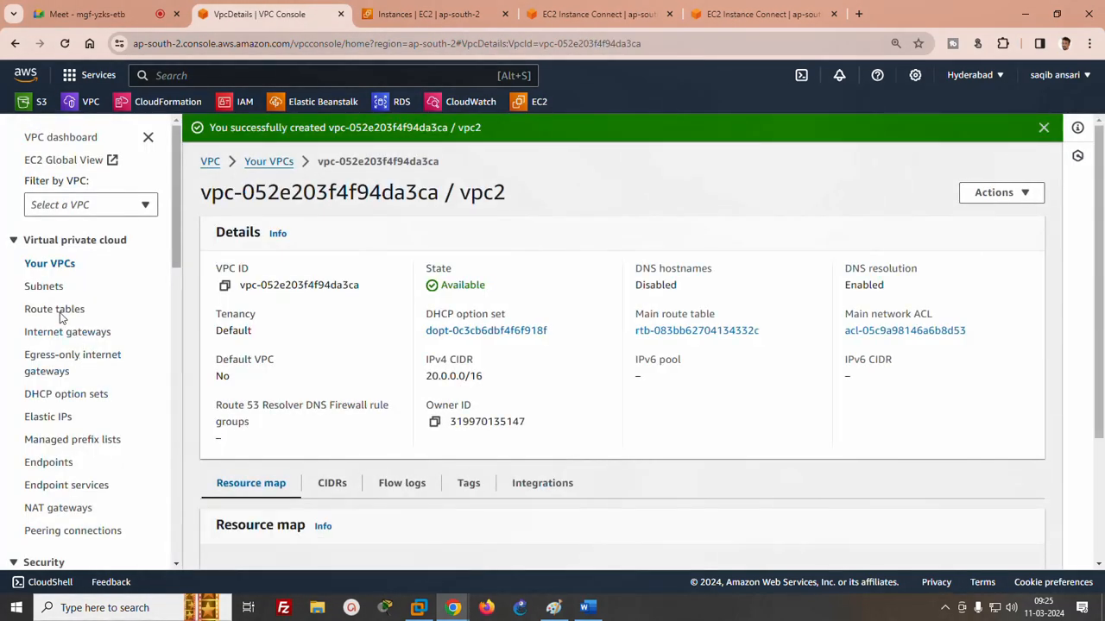
- Start a new subnet in vpc2 named "subnet C" and place it in availability zone ap-south-2c
click(42, 290)
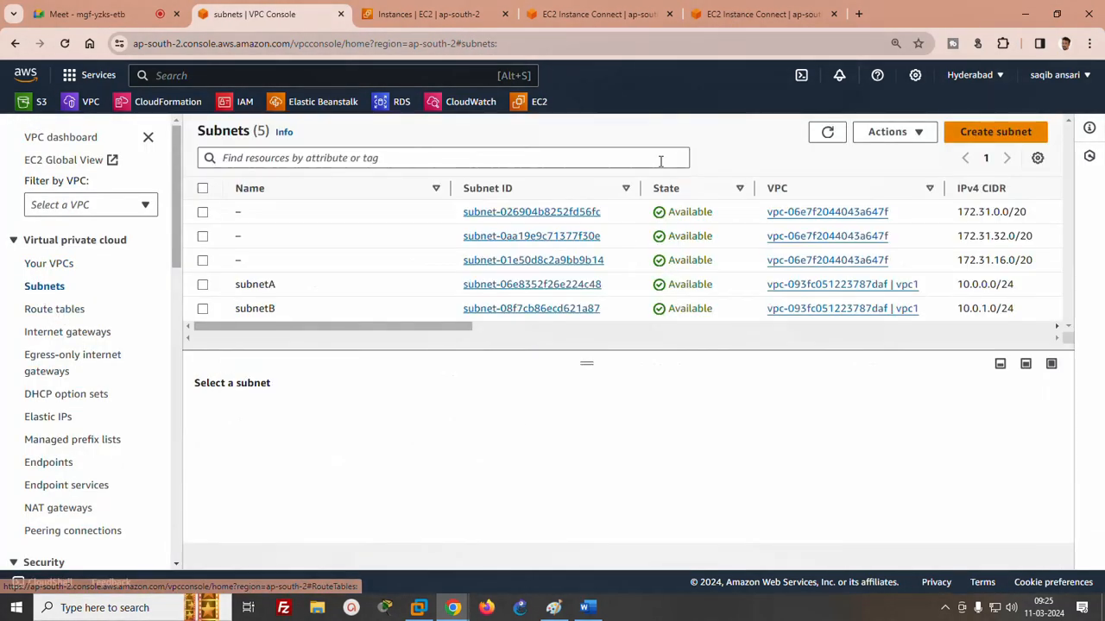
click(995, 131)
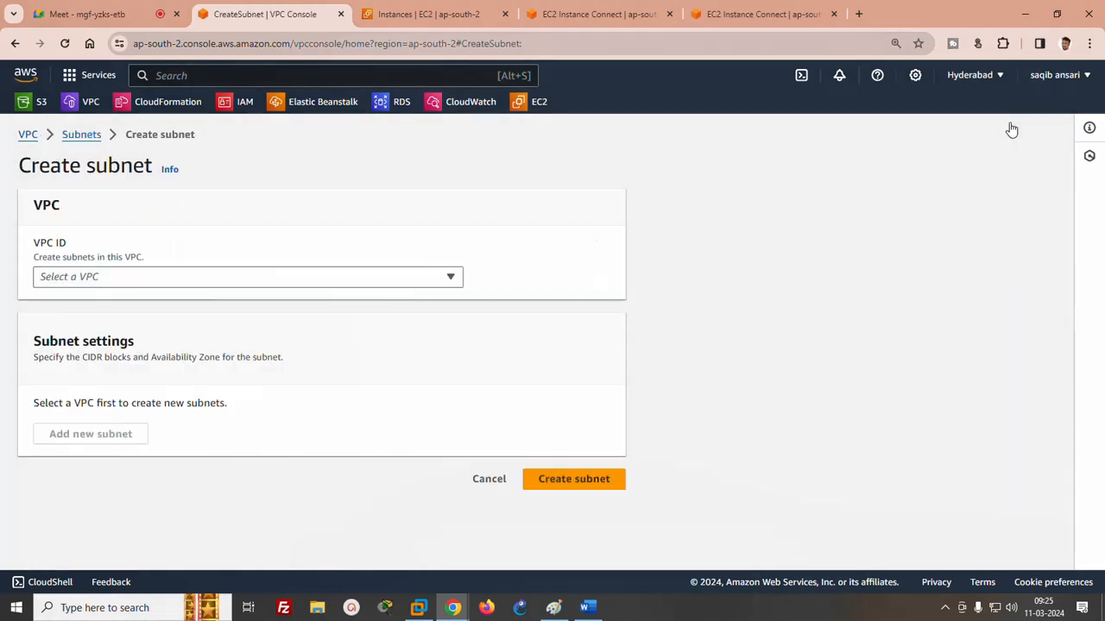
click(388, 277)
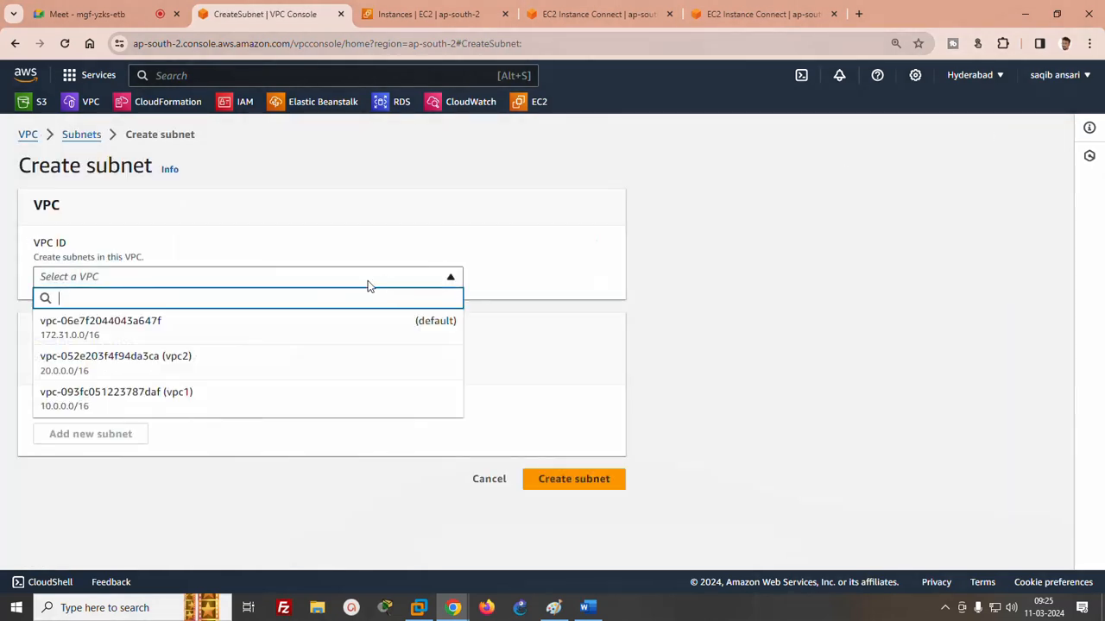
click(115, 372)
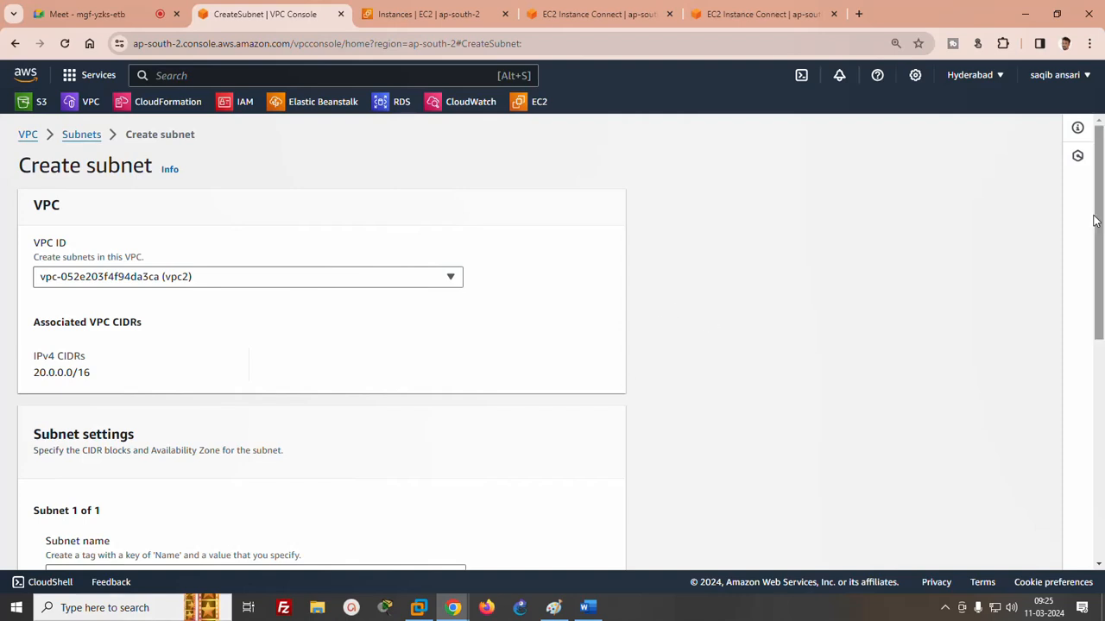
drag(1100, 240, 1102, 369)
click(156, 292)
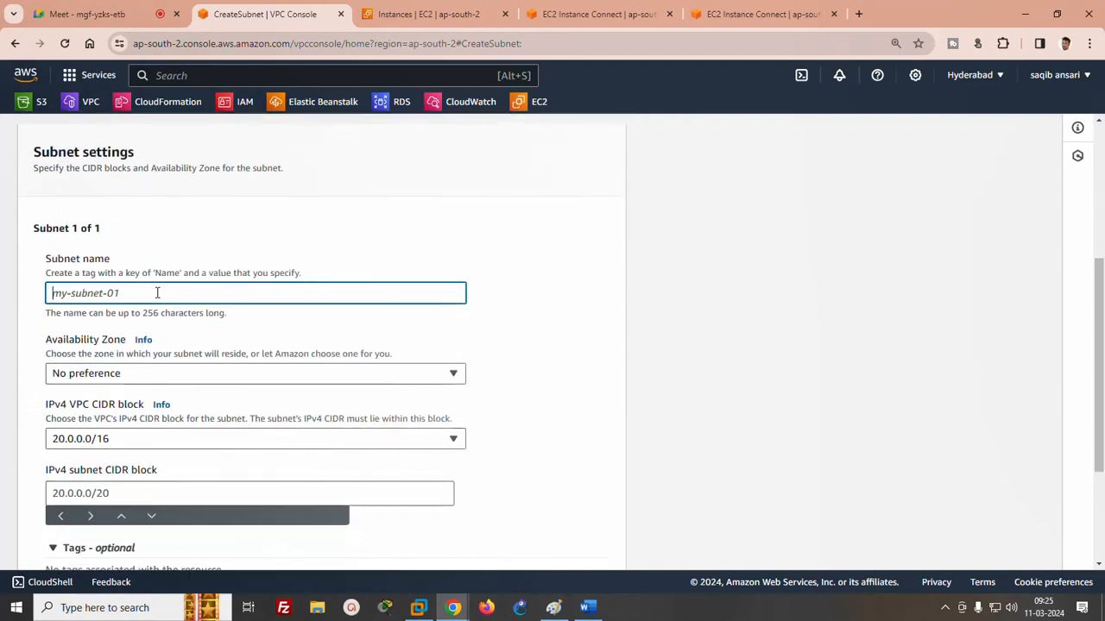
text(sub)
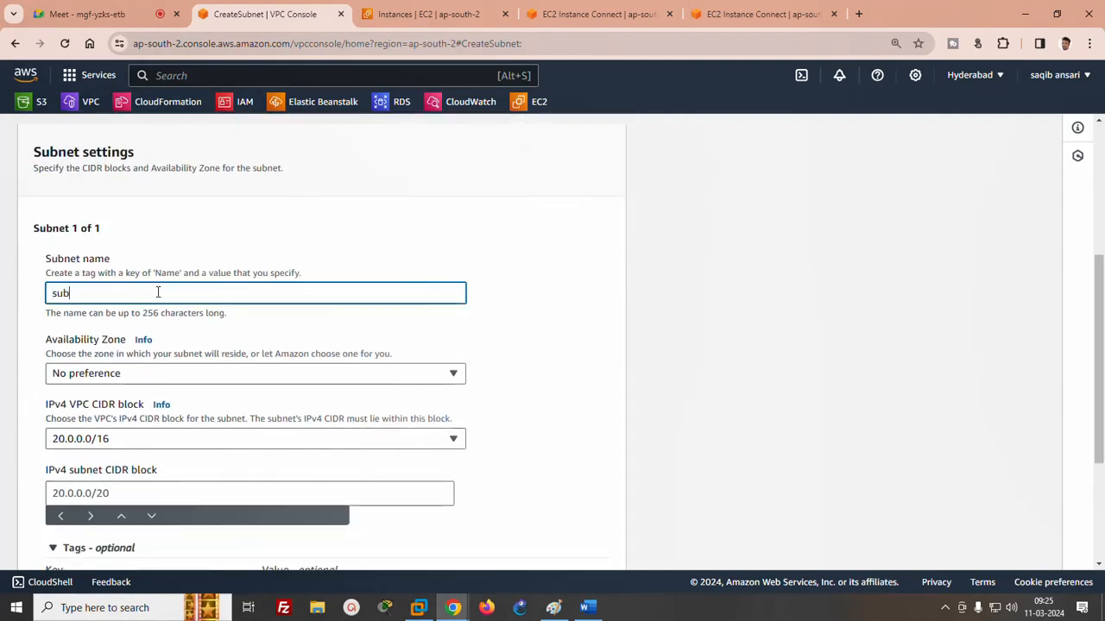
text(net C)
click(115, 380)
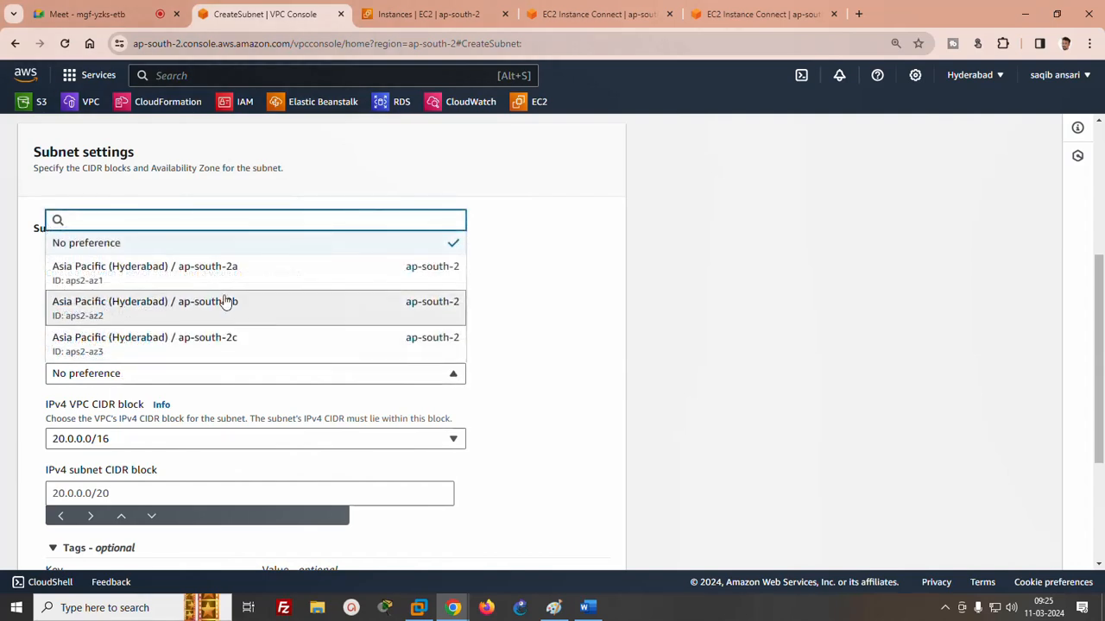
click(173, 344)
- Set subnet C's IPv4 CIDR block to 20.0.0.0/24 within the 20.0.0.0/16 VPC block and create the subnet
click(163, 438)
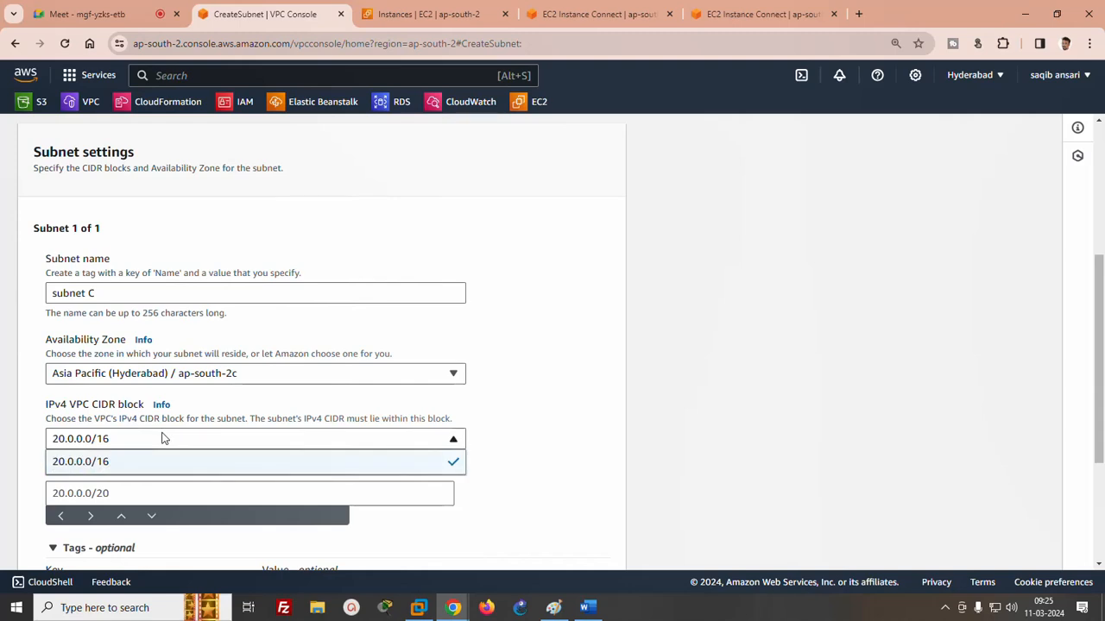
click(145, 442)
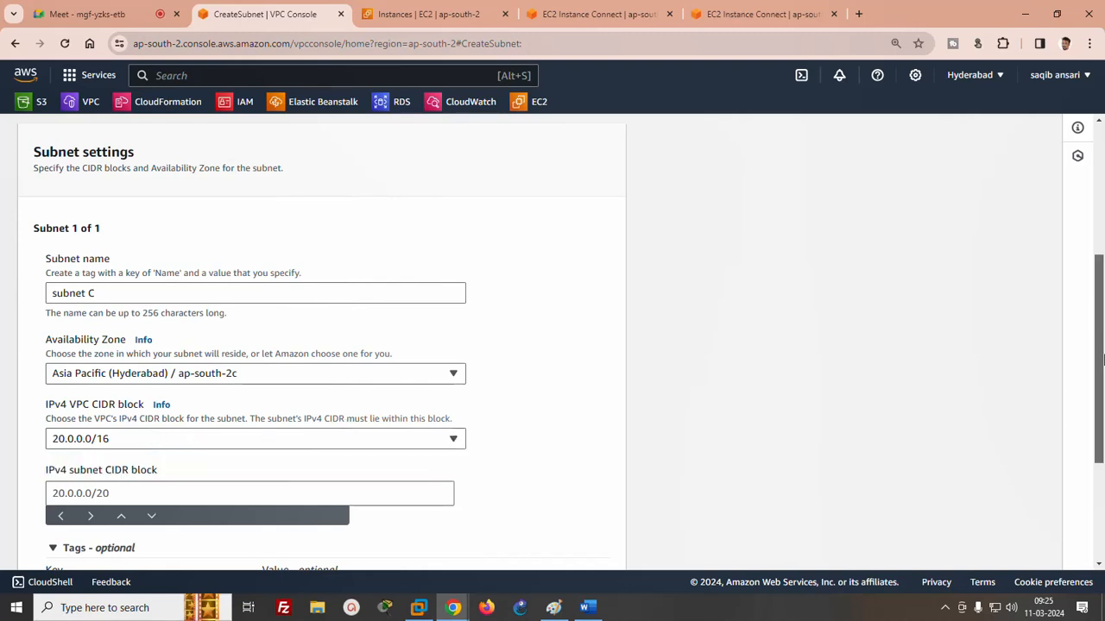
scroll(2, 404, down, 2)
click(91, 383)
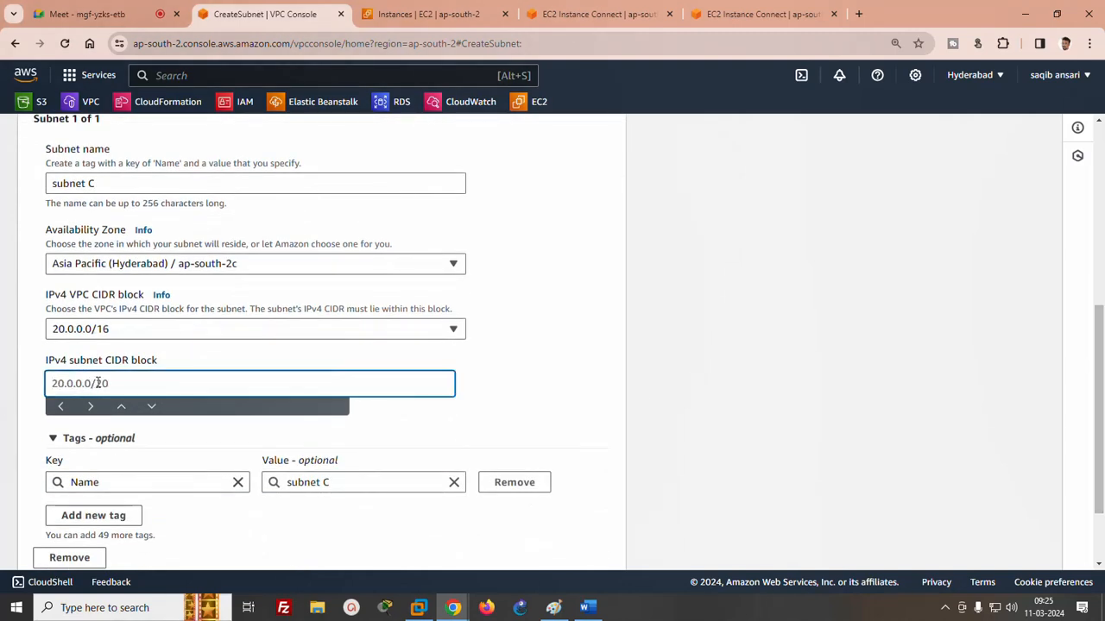
text(20.0.0.0/24)
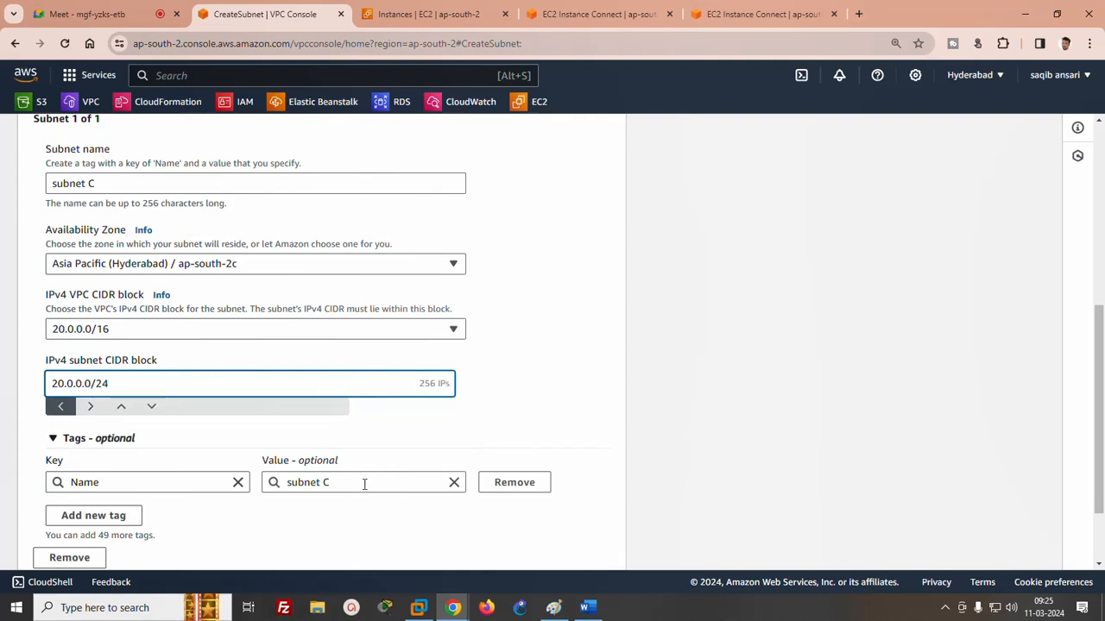
scroll(1098, 443, down, 1)
click(575, 549)
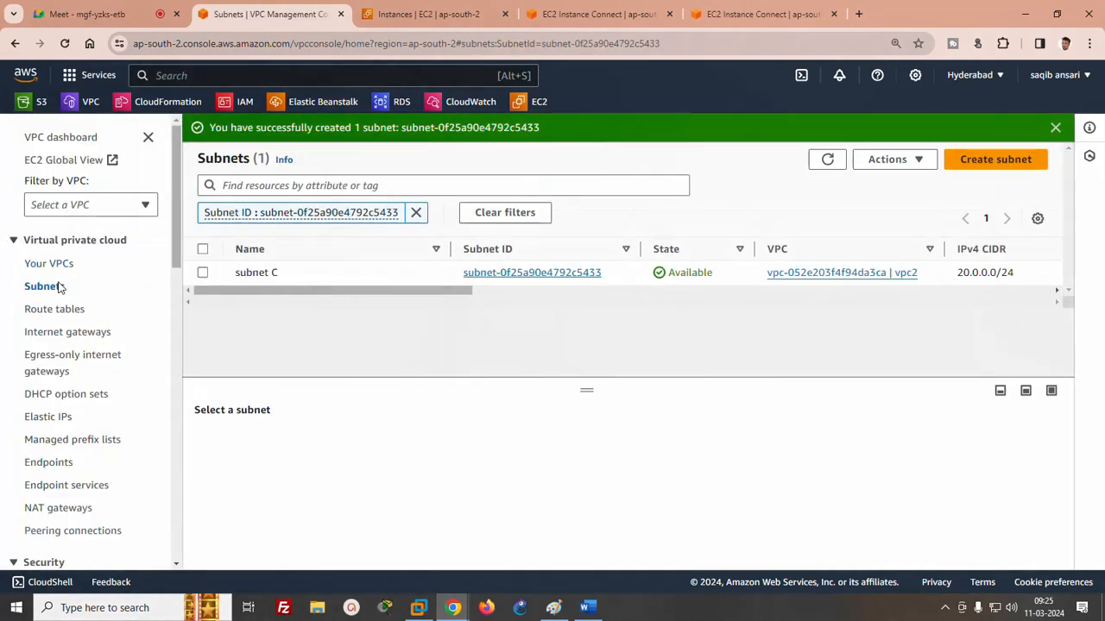
- Create a new internet gateway with the name tag "IGW2"
click(54, 337)
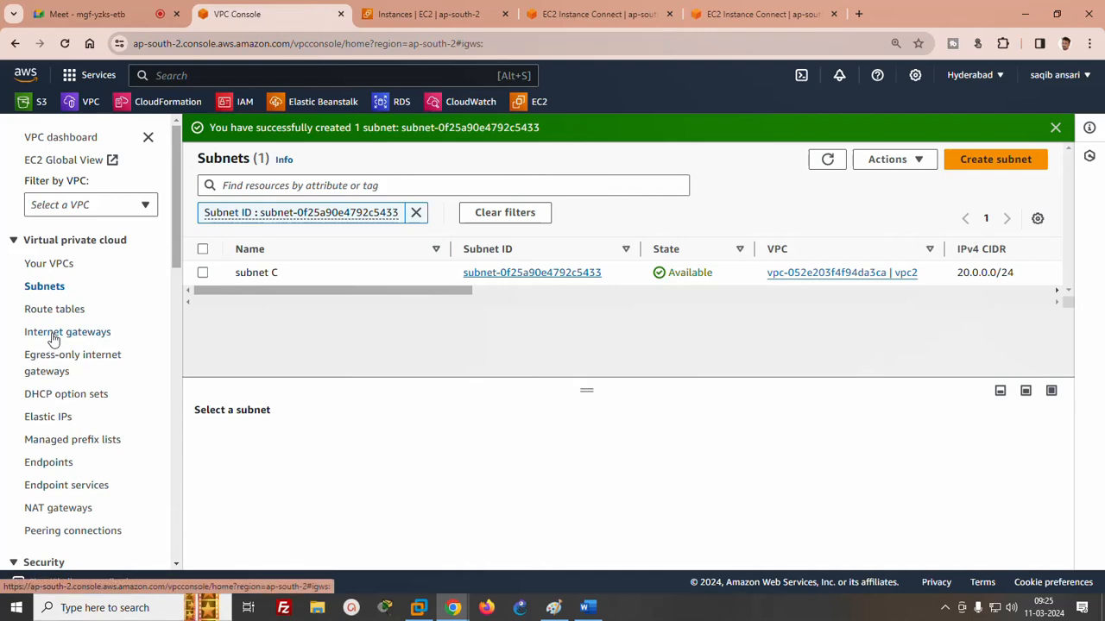
click(956, 134)
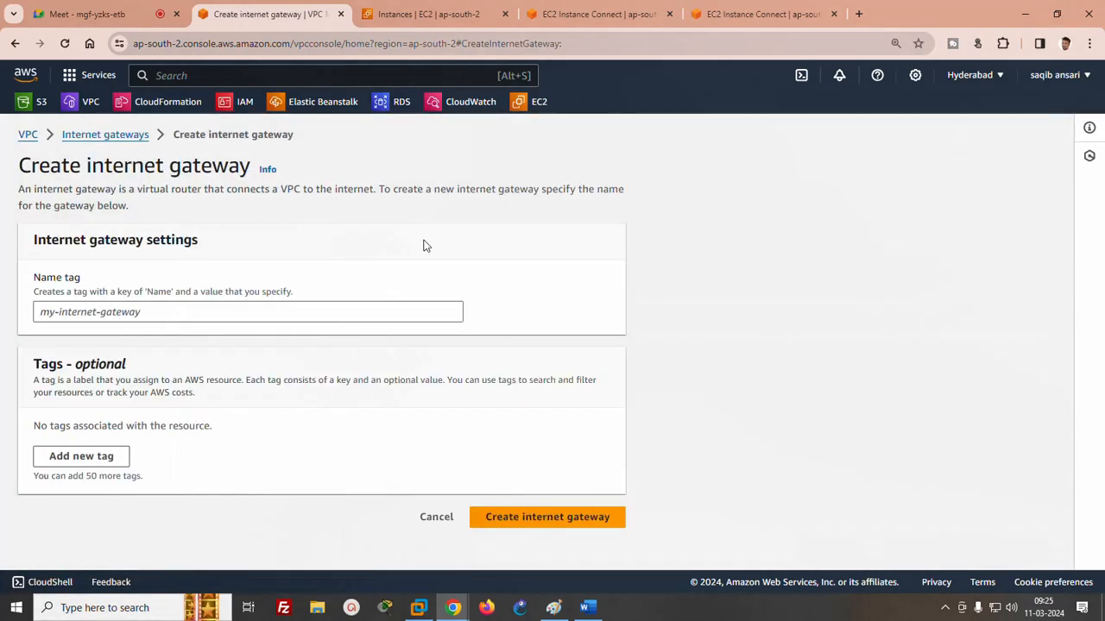
click(291, 311)
text(IG)
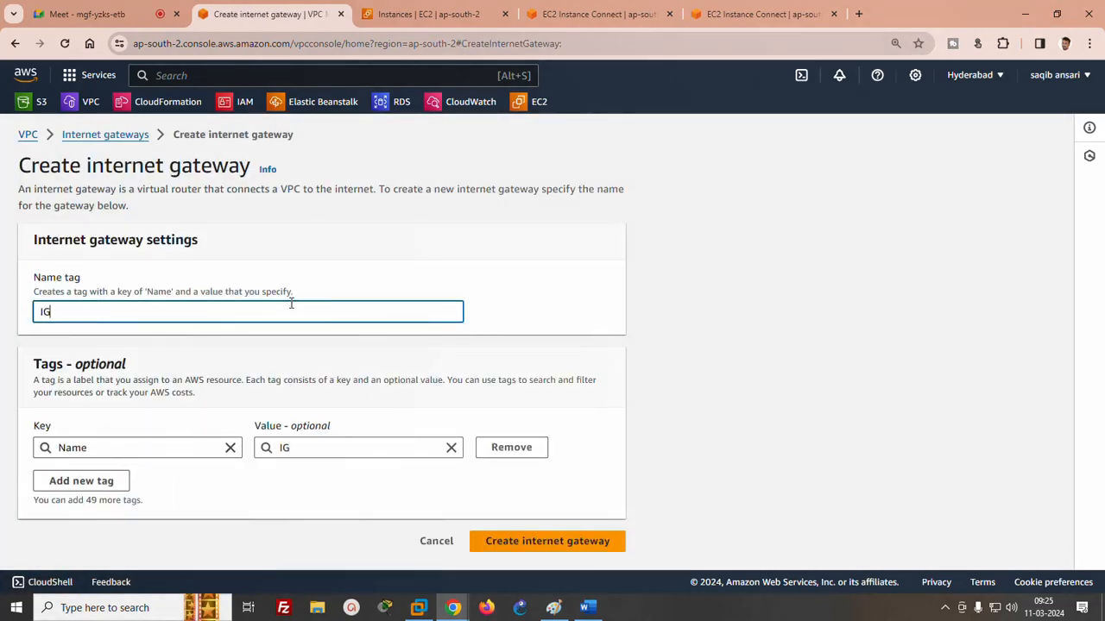
text(W2)
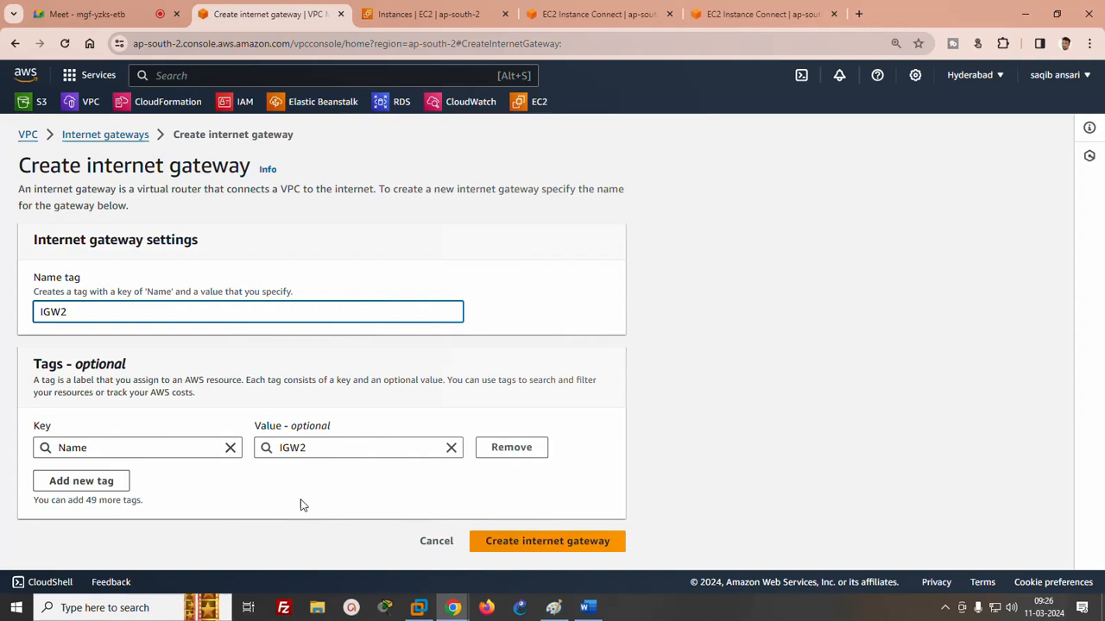
click(569, 544)
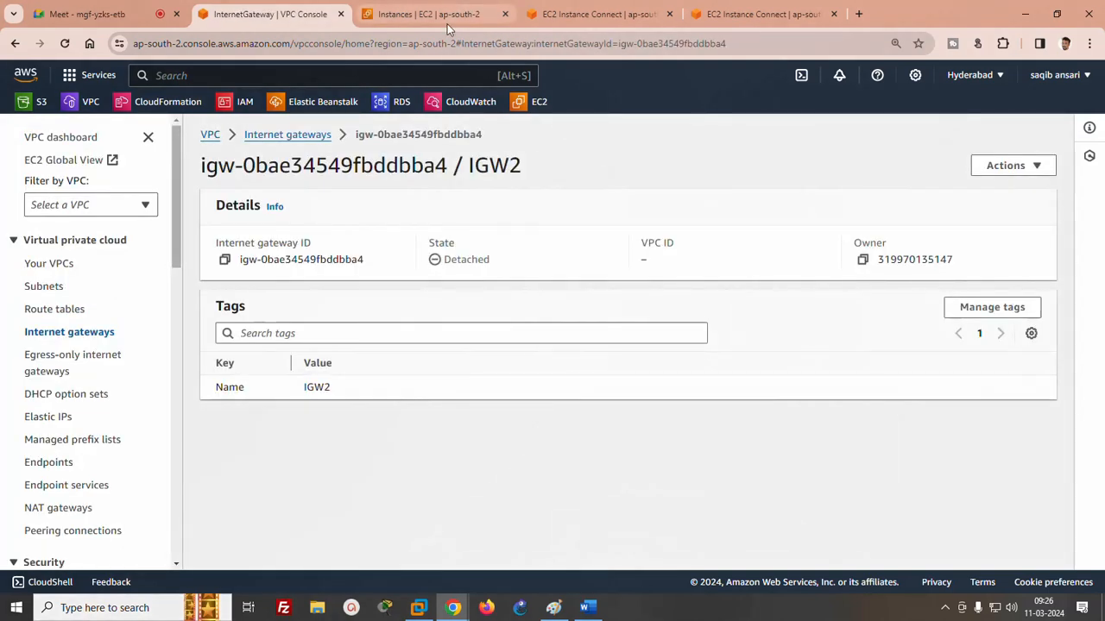
- Attach the internet gateway IGW2 to vpc2
click(1008, 165)
click(967, 189)
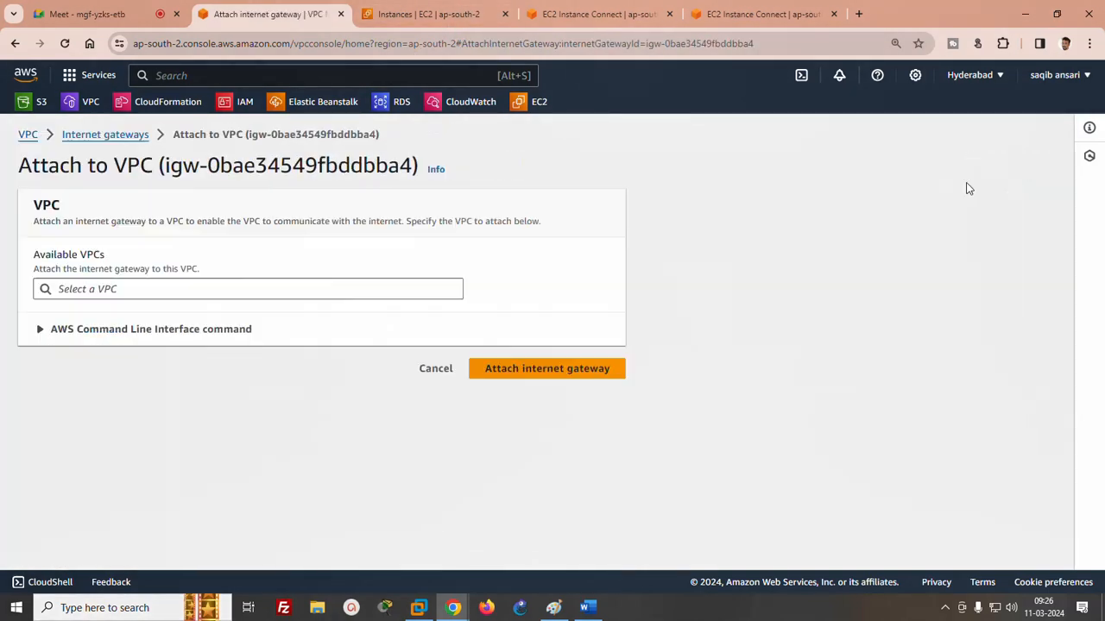
click(296, 292)
click(129, 313)
click(480, 369)
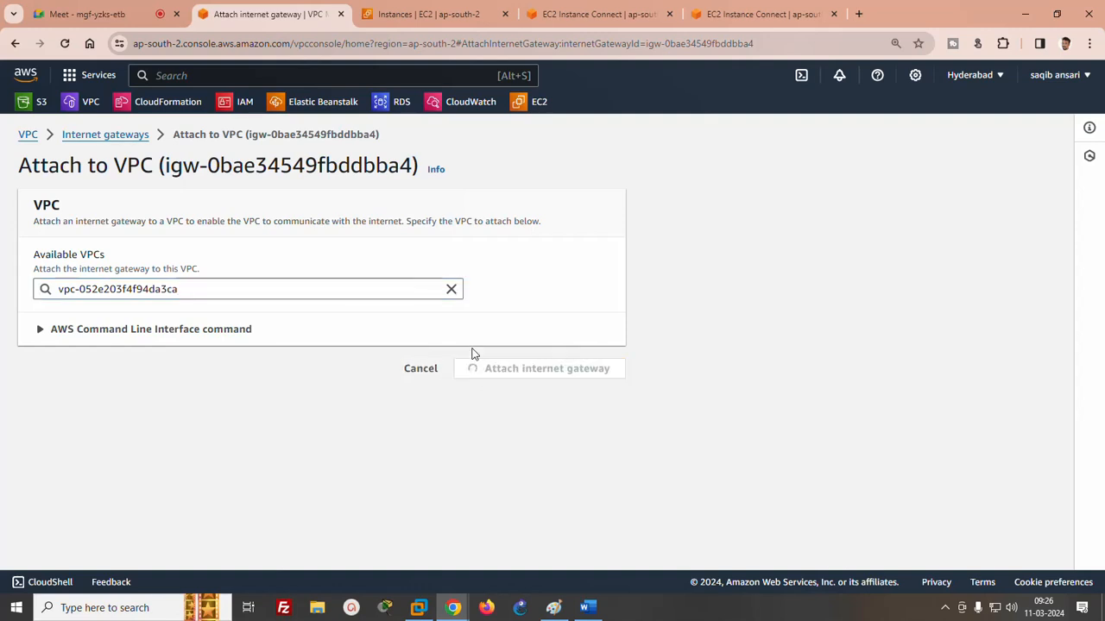
- Refresh the list of route tables and open the details of the main route table belonging to vpc2
click(55, 309)
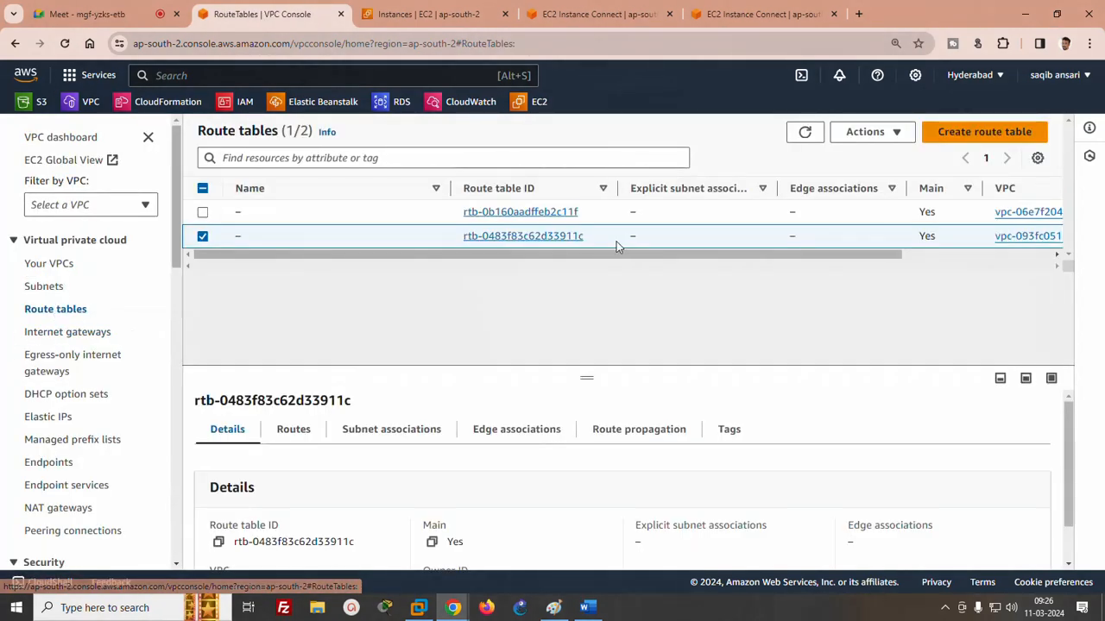
click(803, 132)
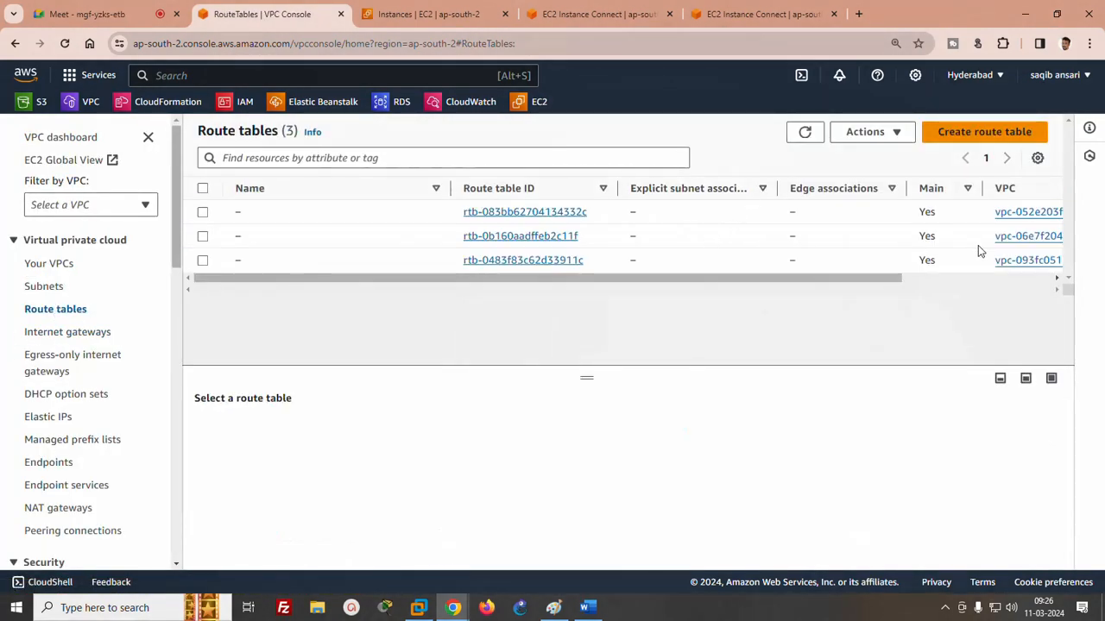
drag(804, 278, 925, 281)
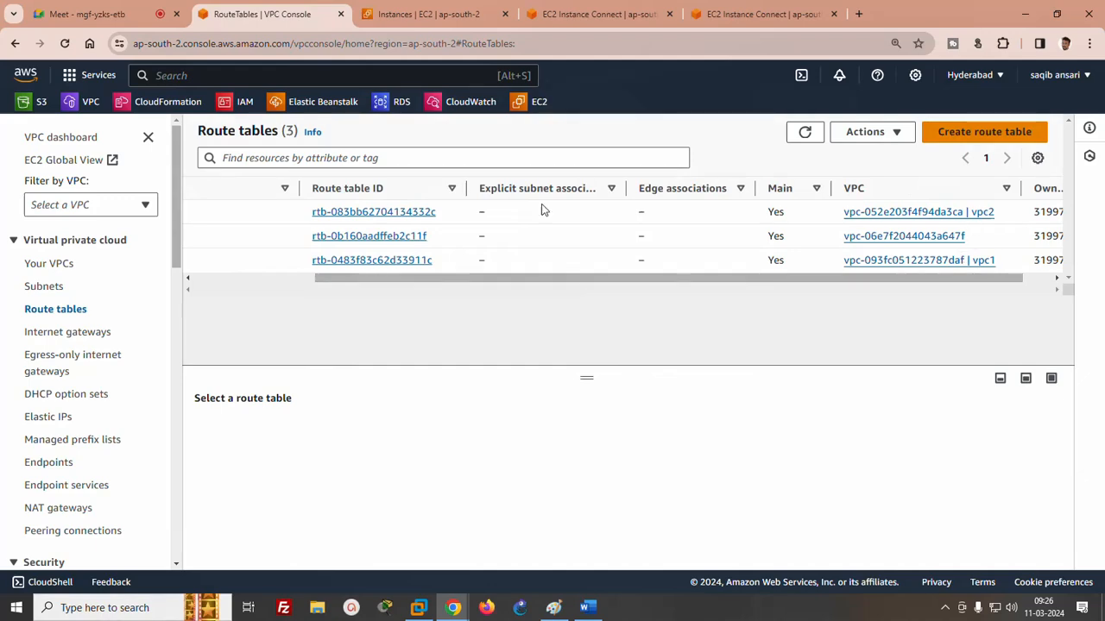
click(339, 212)
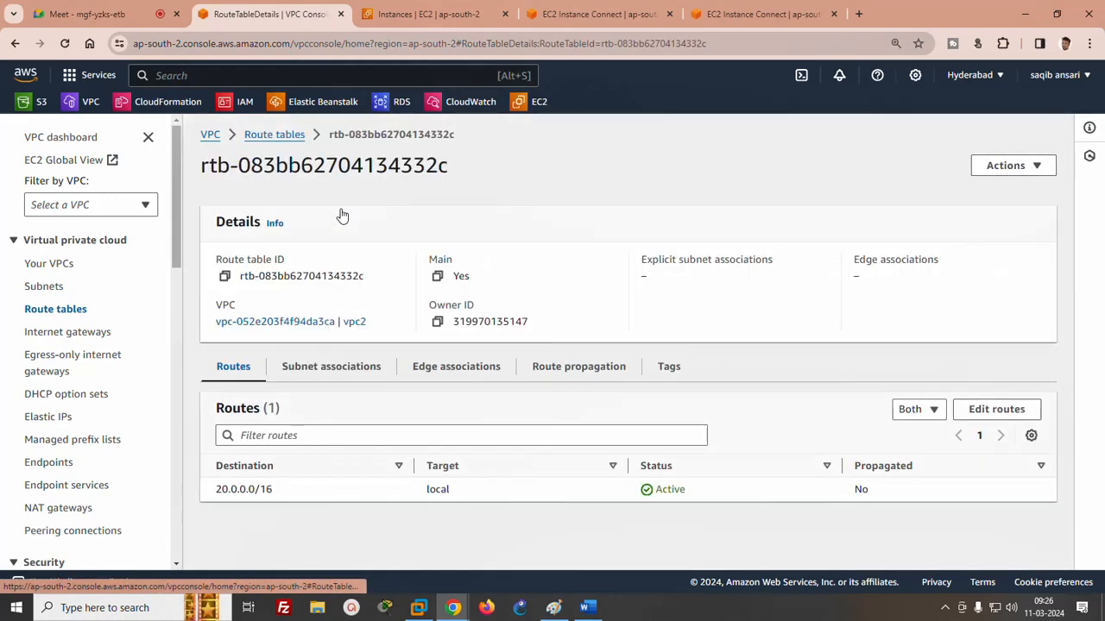
- Add a route for 0.0.0.0/0 targeting the internet gateway IGW2 to vpc2's route table and save it
click(982, 413)
click(73, 313)
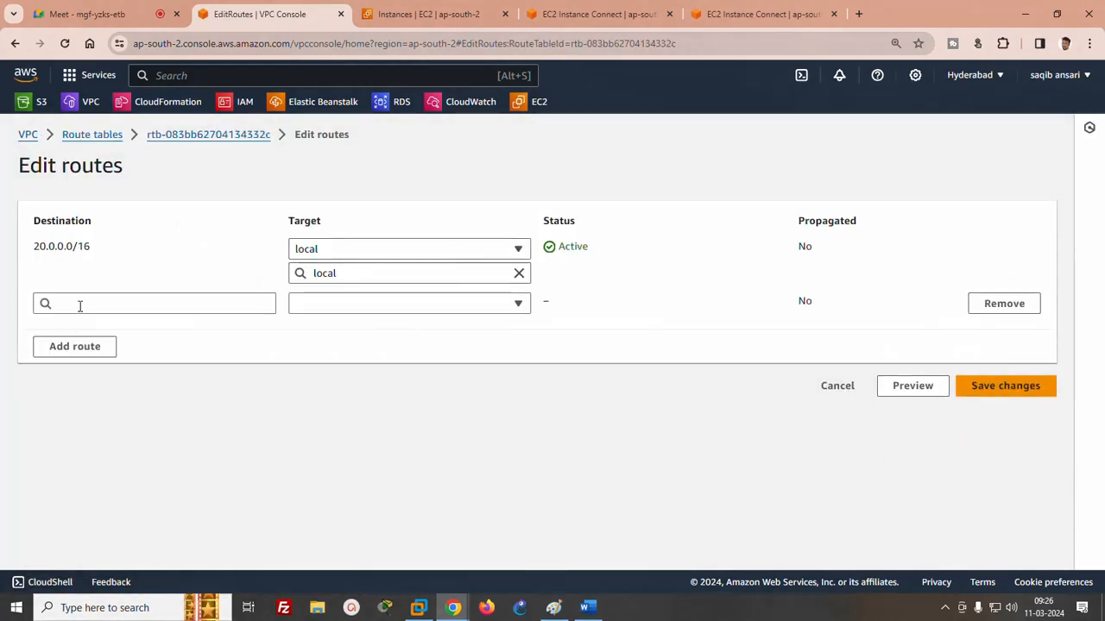
click(80, 306)
click(78, 326)
click(394, 303)
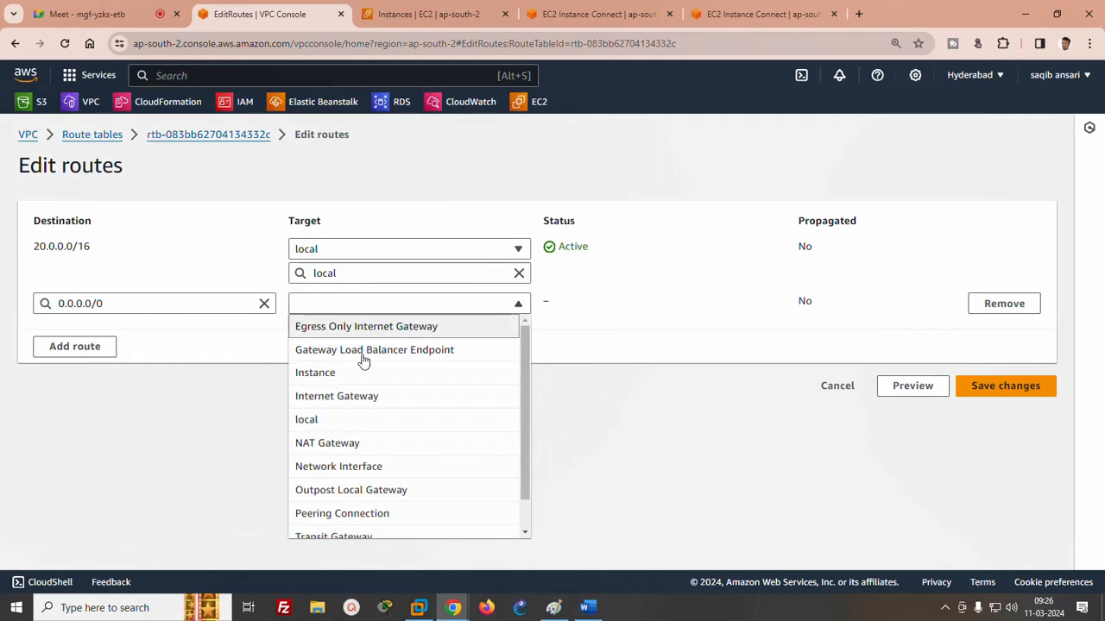
click(348, 400)
click(1025, 409)
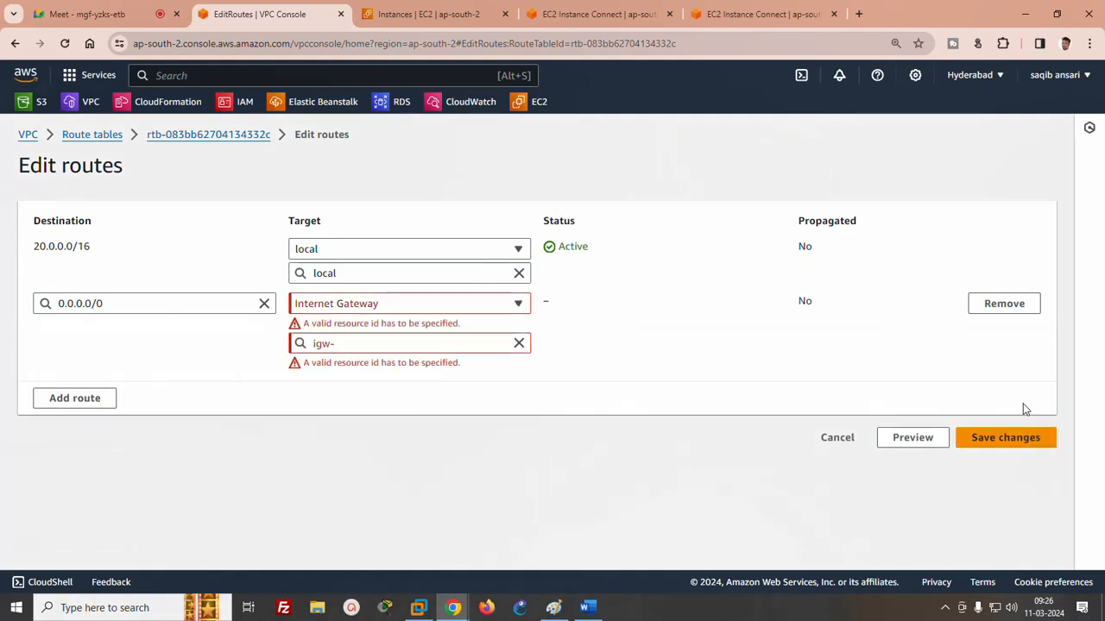
click(323, 342)
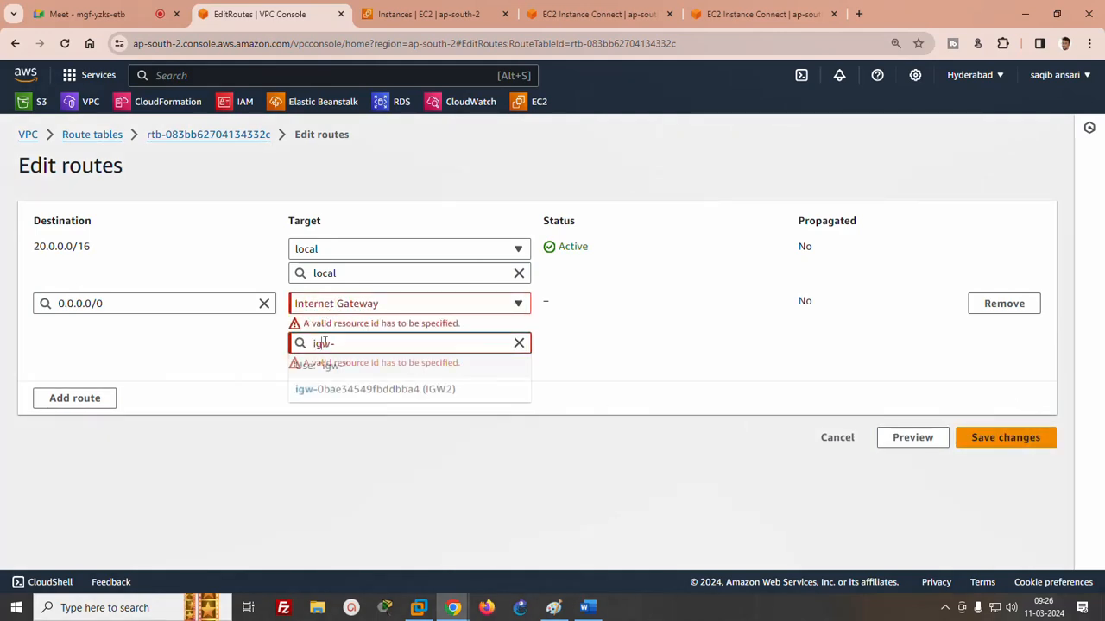
click(341, 389)
click(1029, 409)
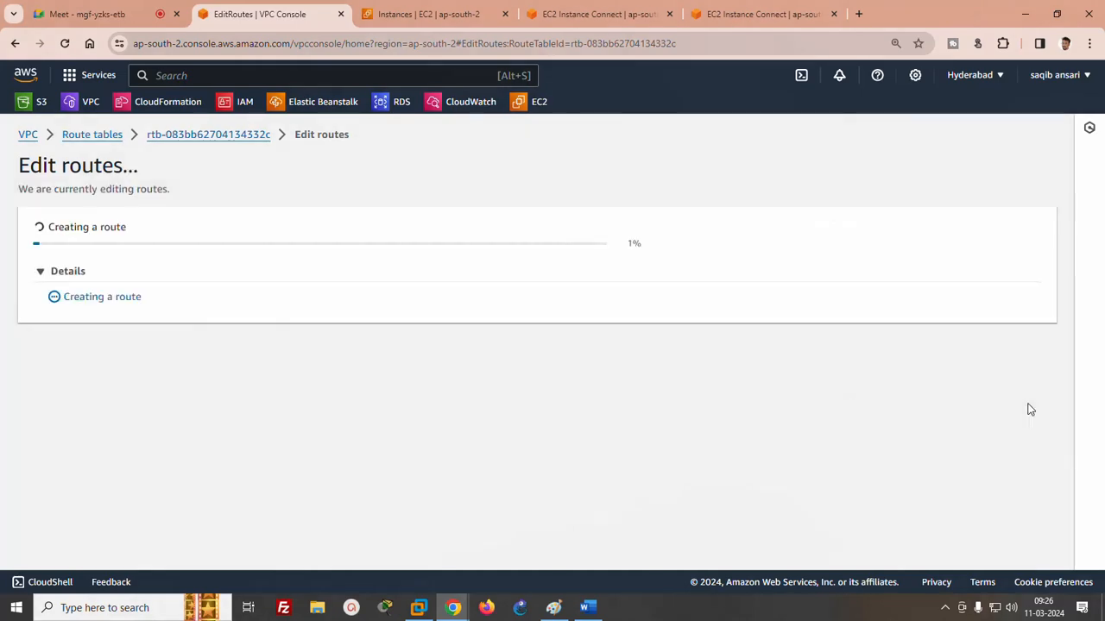
- Start launching a new EC2 instance named server2 and choose the key pair test for its login
click(385, 12)
click(938, 165)
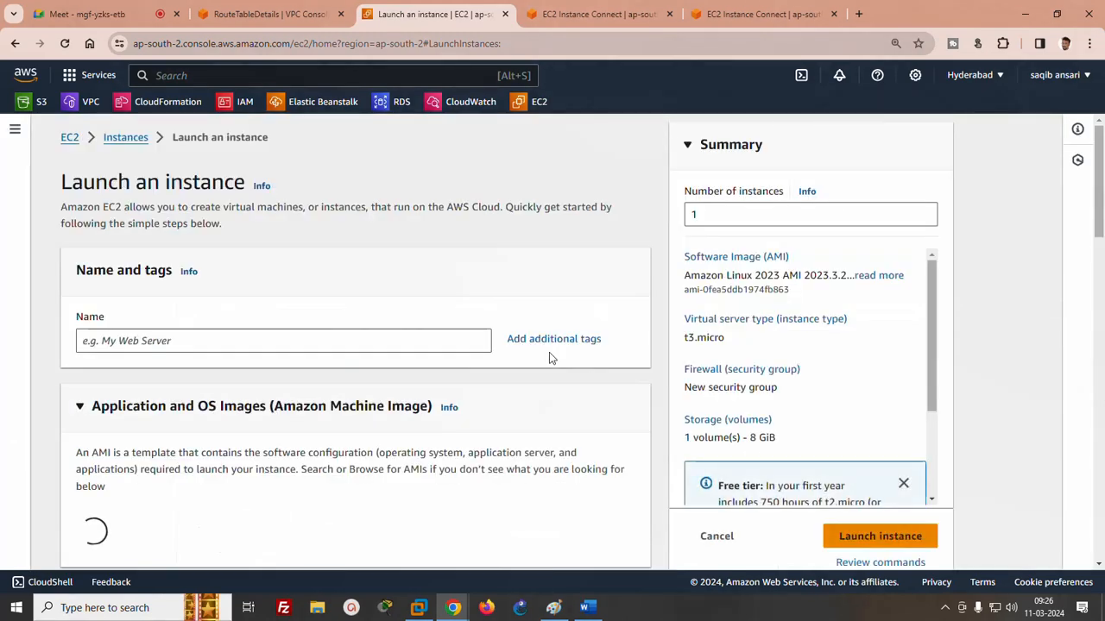
click(370, 340)
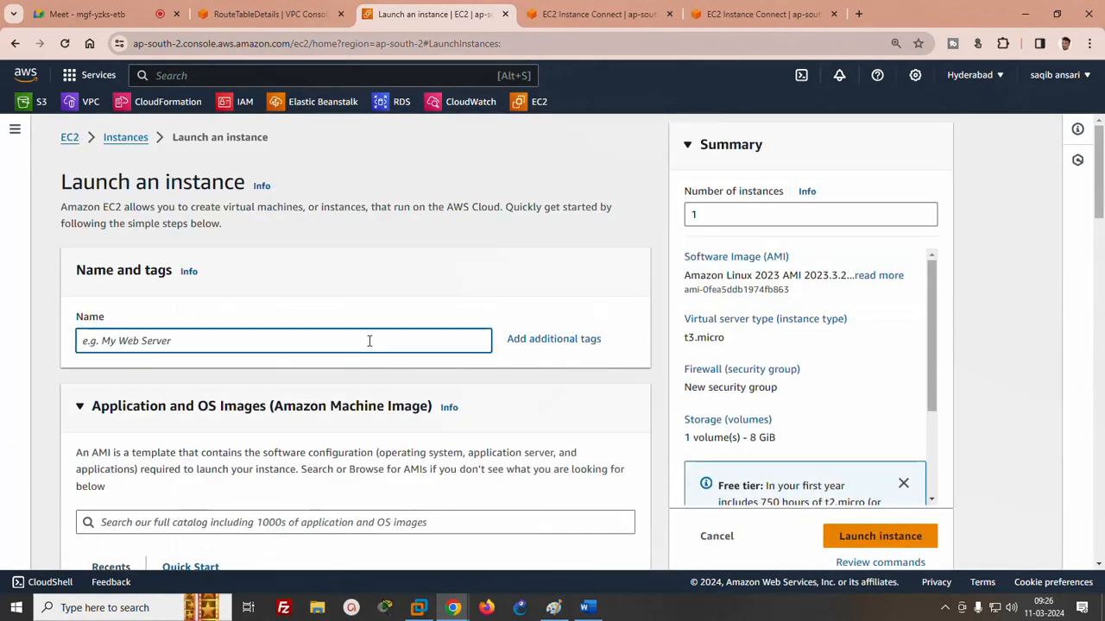
text(server2)
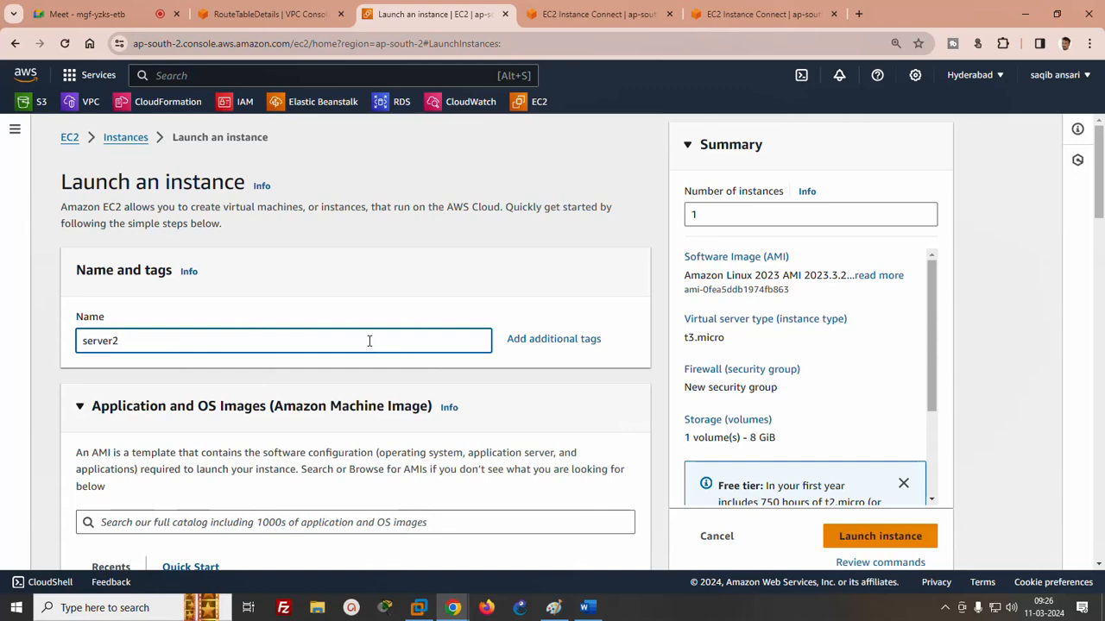
scroll(116, 272, down, 5)
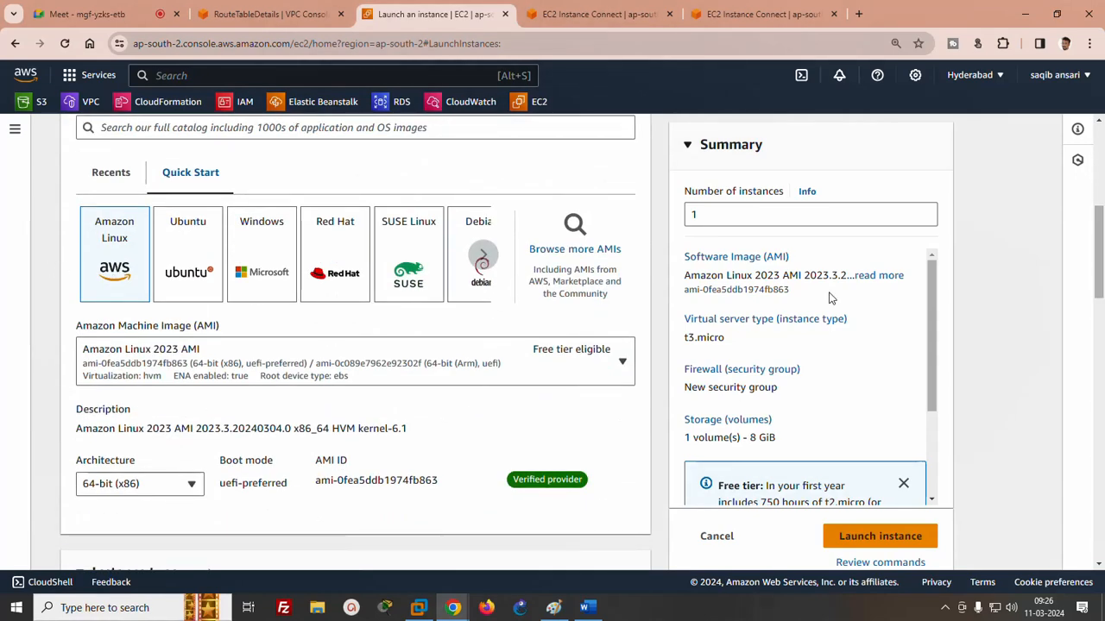
drag(1101, 246, 1100, 332)
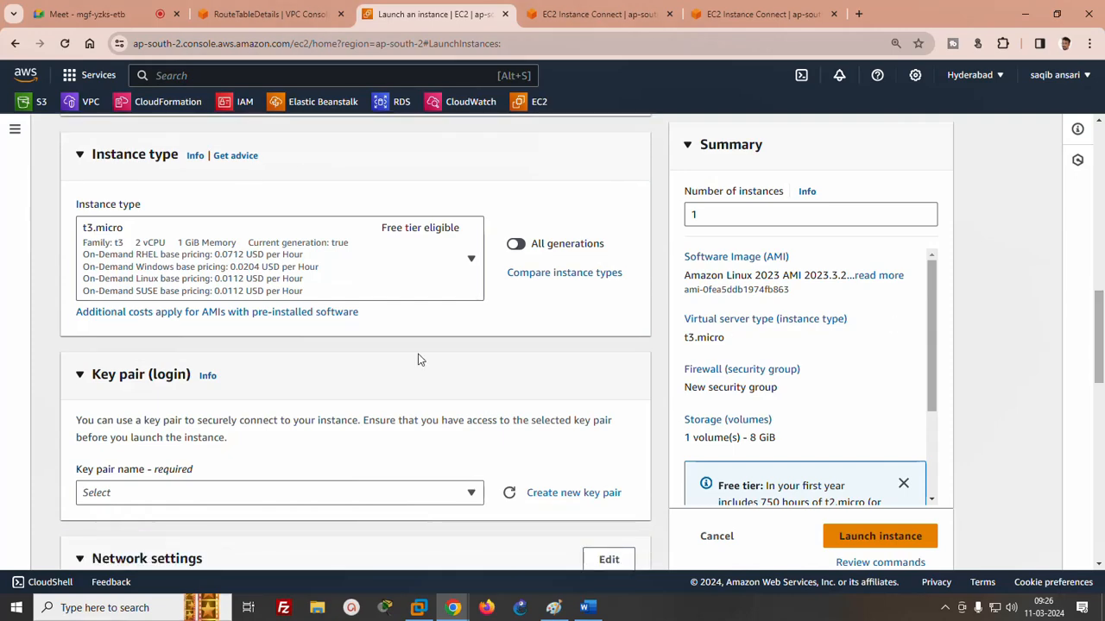
click(236, 495)
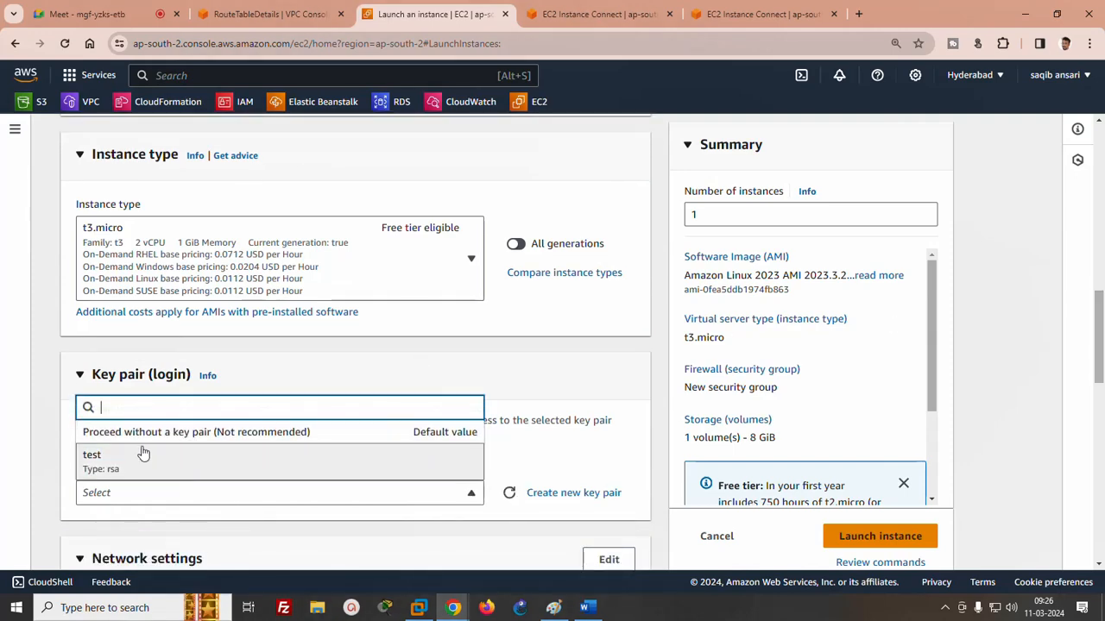
click(216, 458)
- Edit the new instance's network settings to use vpc2 and enable auto-assignment of a public IP
drag(1097, 380, 1100, 440)
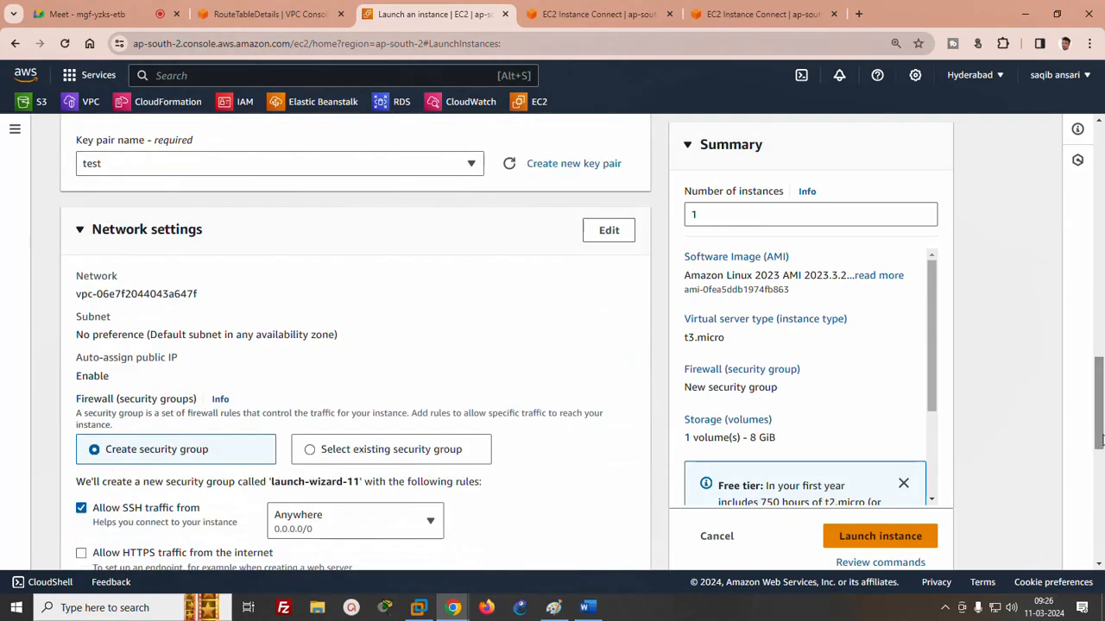
click(608, 229)
click(293, 318)
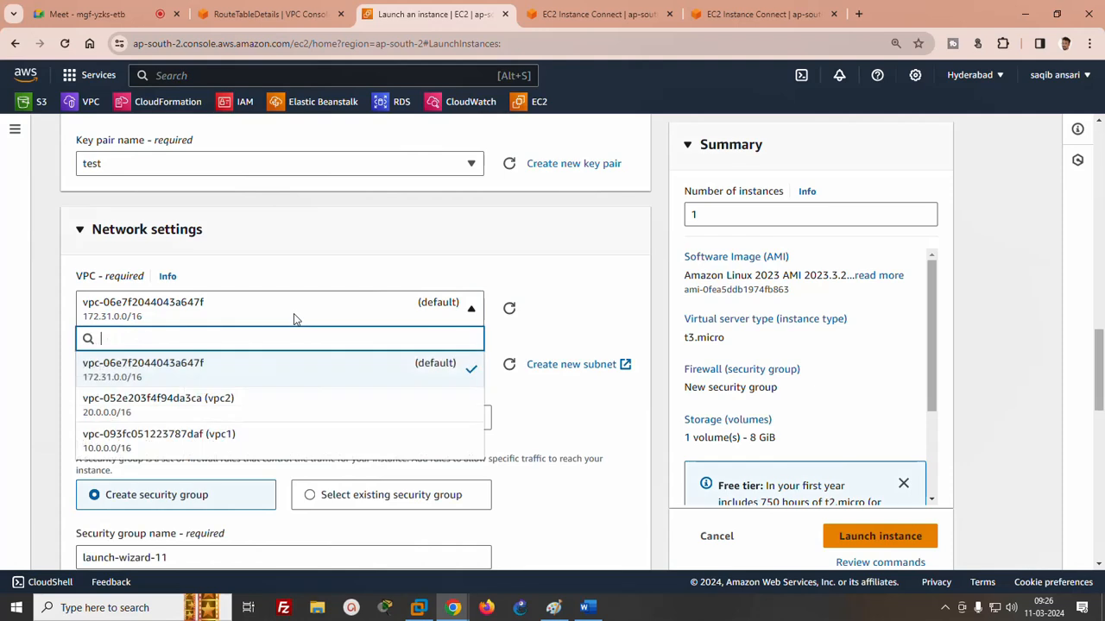
click(217, 409)
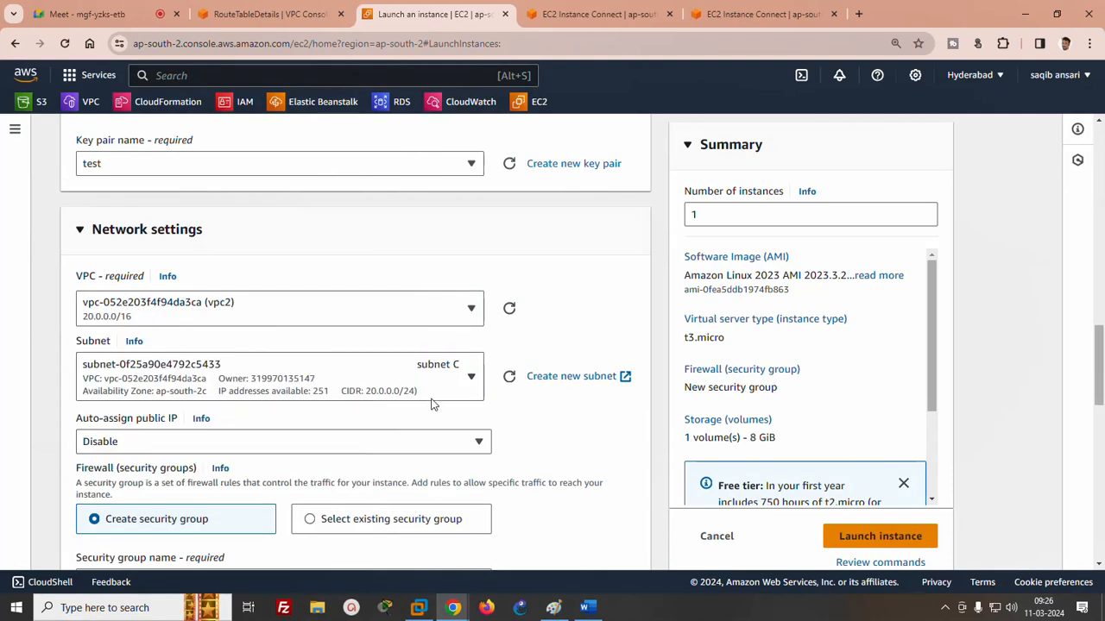
click(357, 451)
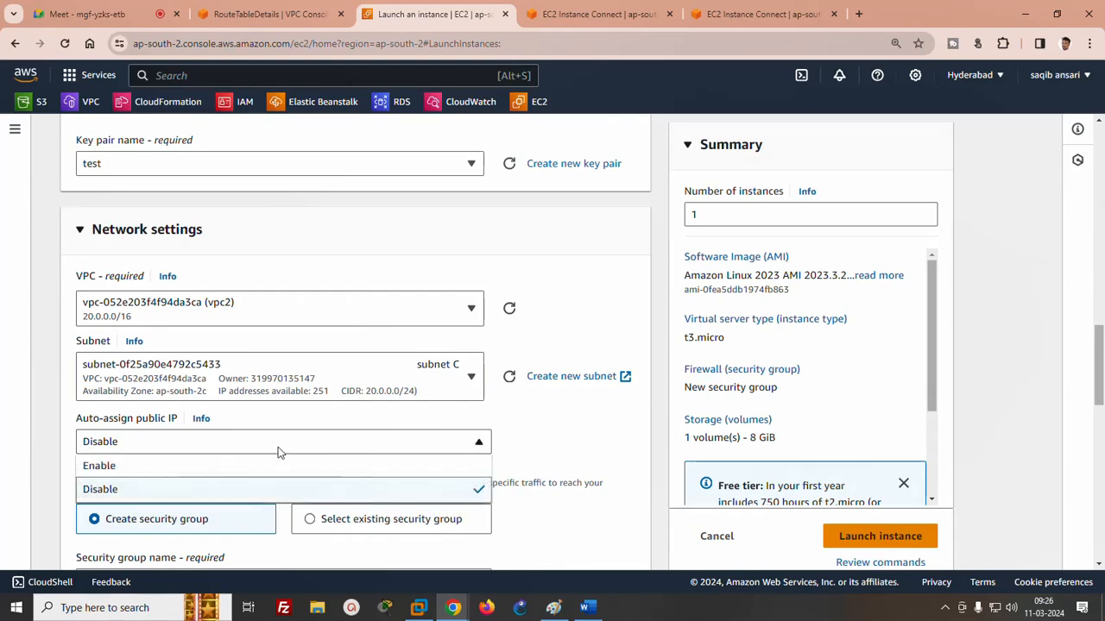
click(98, 464)
- Set the inbound security group rule's type to All traffic and launch the instance
scroll(475, 380, down, 5)
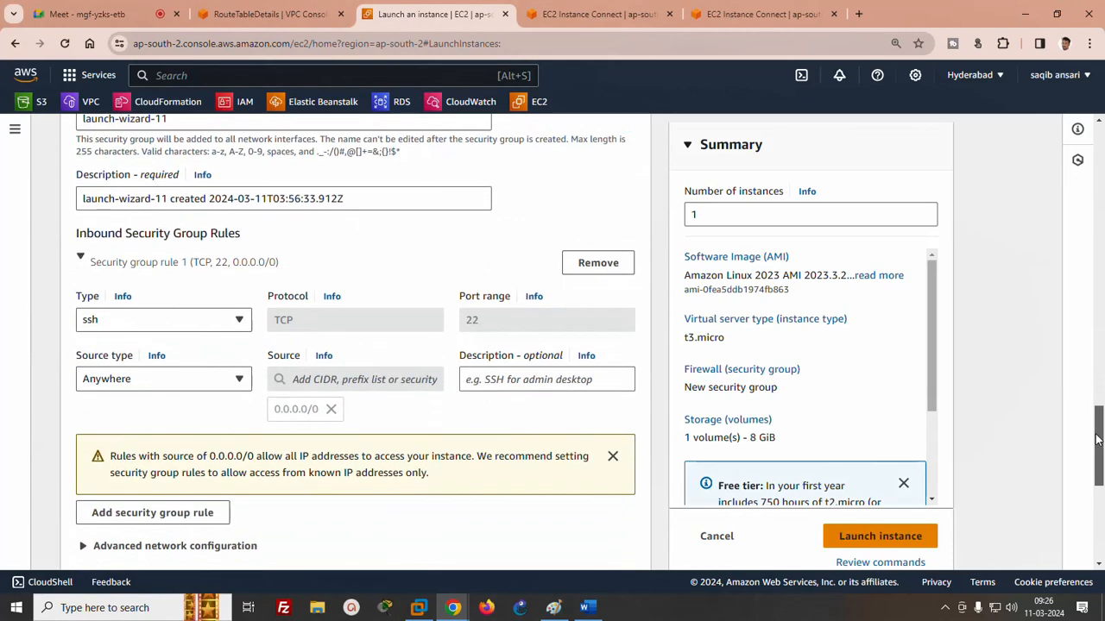
click(142, 320)
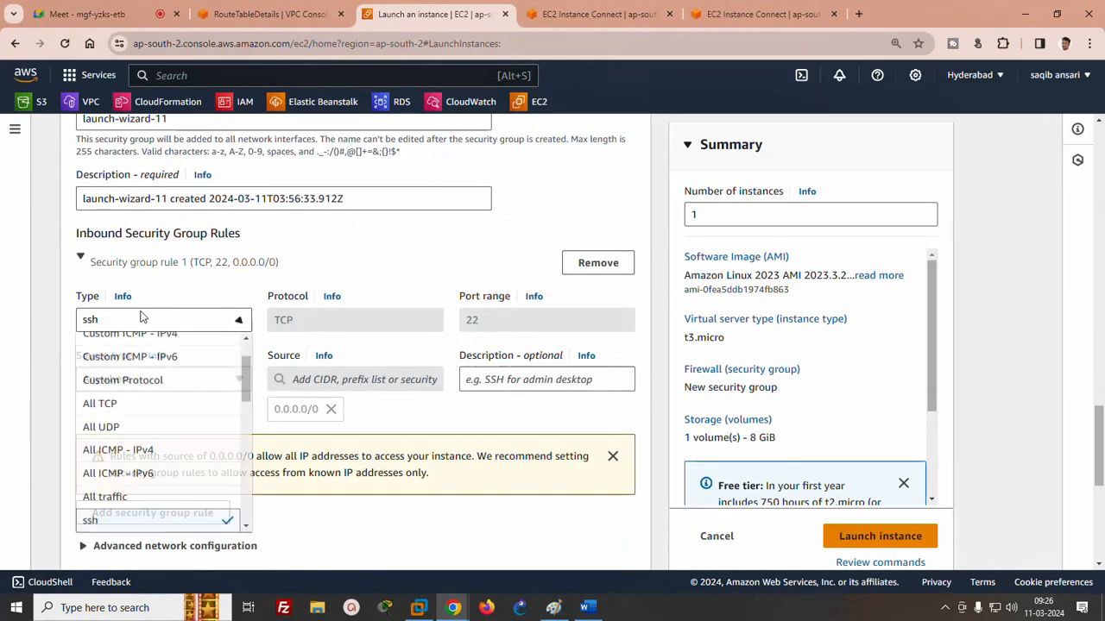
click(112, 496)
click(874, 537)
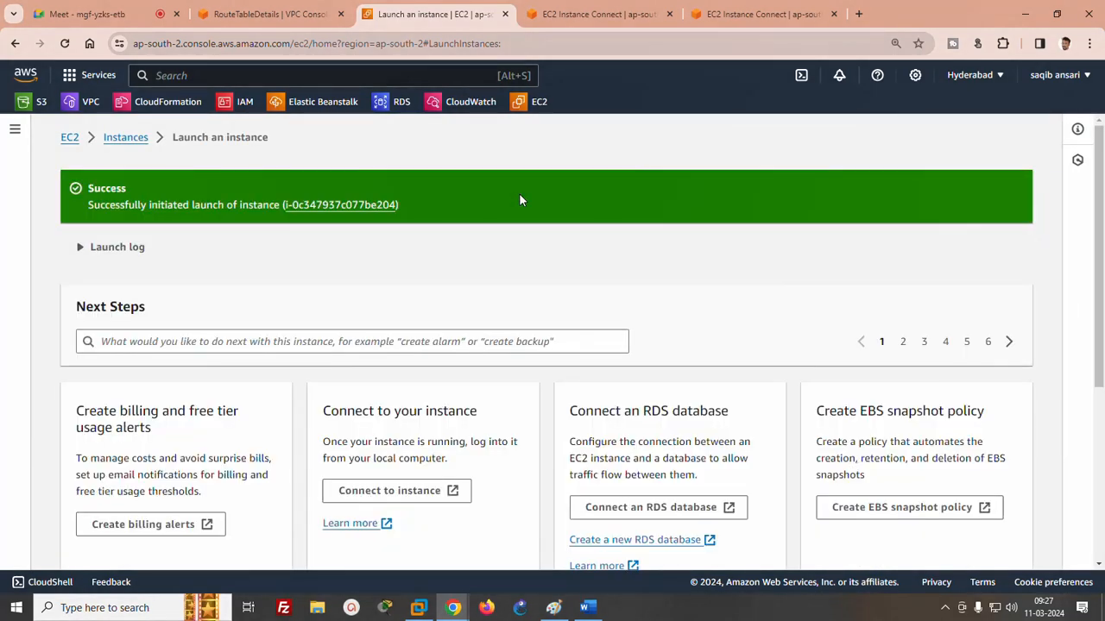
- Open the list of all instances, select the running server2, and copy its public IPv4 address
scroll(552, 345, down, 5)
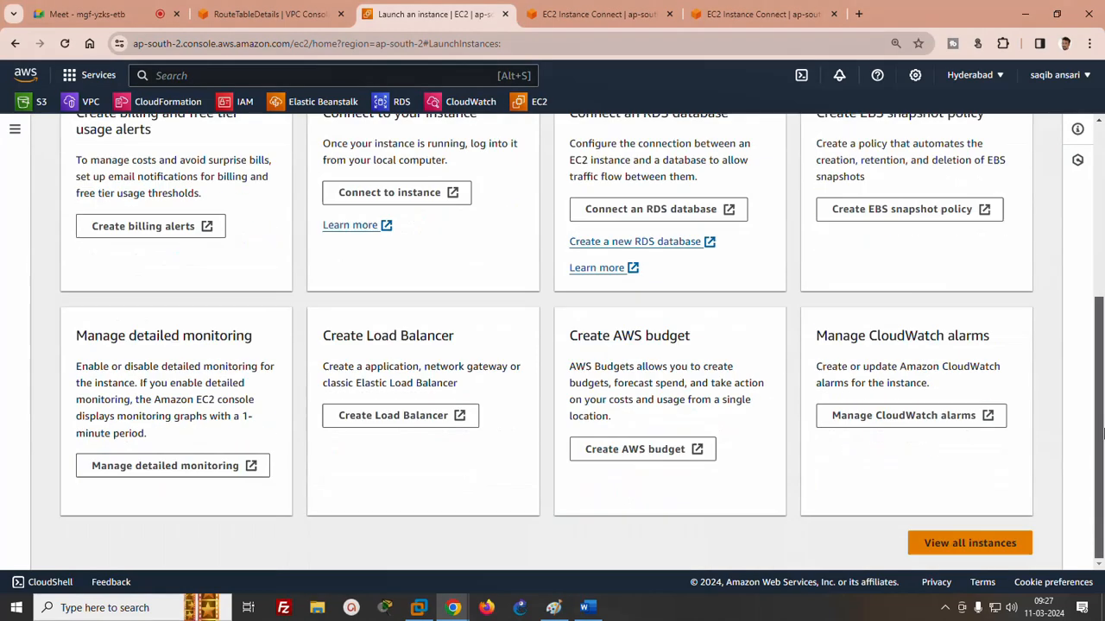
click(990, 543)
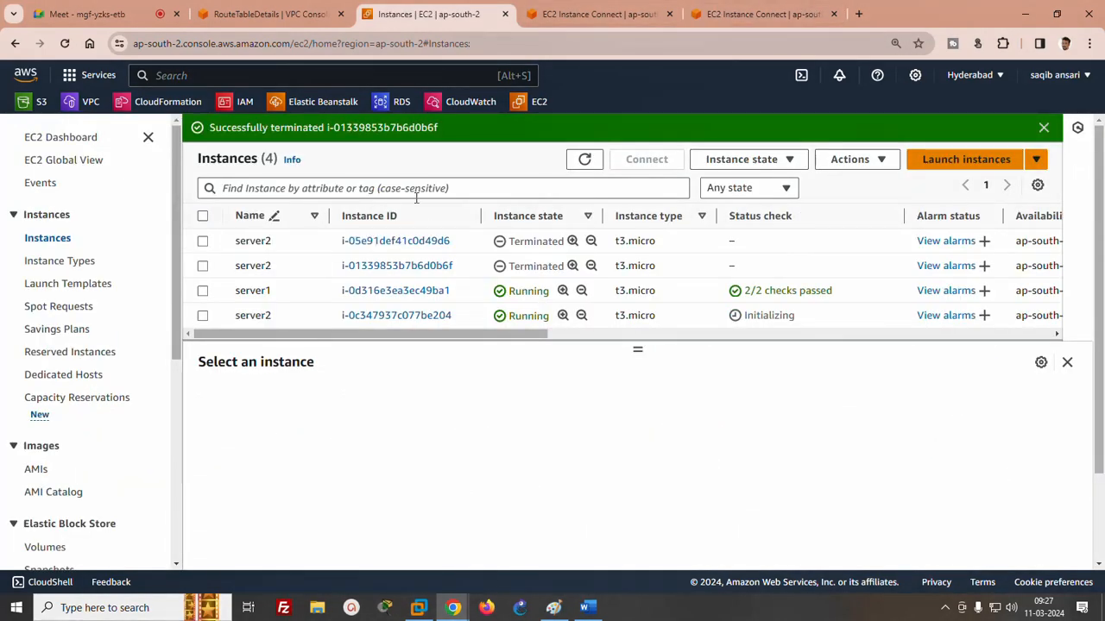
click(202, 316)
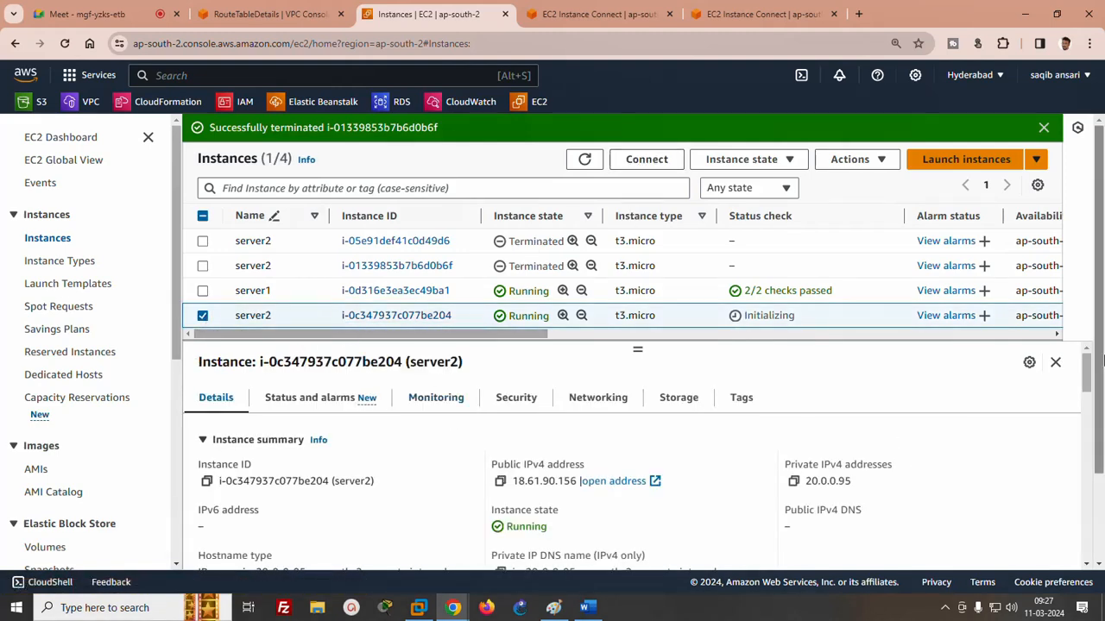
click(501, 483)
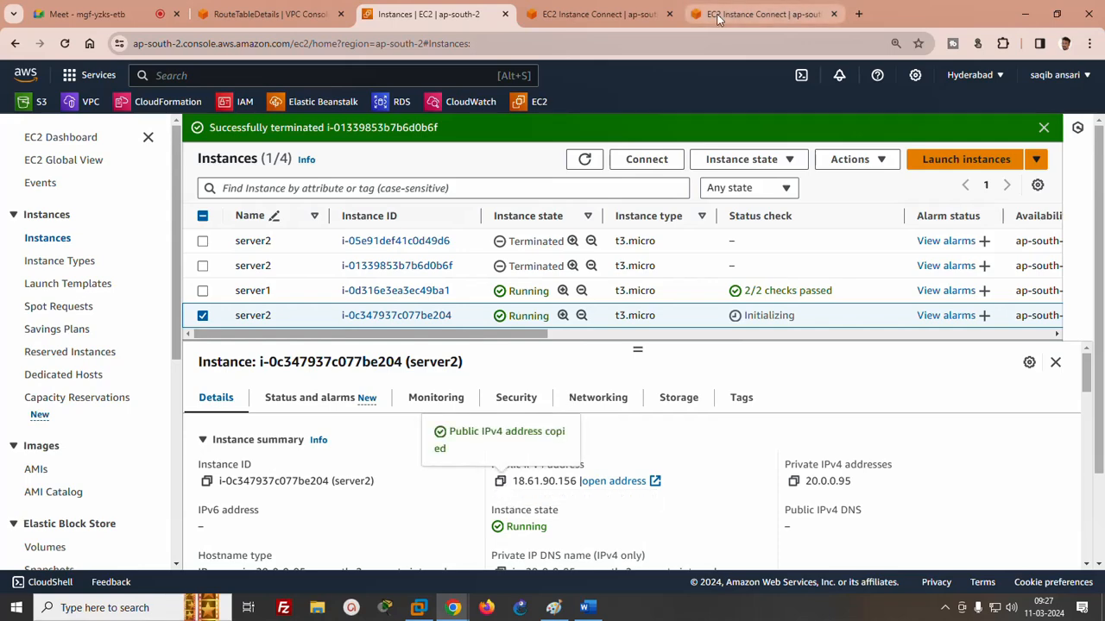
- Close the old EC2 Instance Connect session that belongs to the terminated server2 instance
click(653, 14)
click(735, 20)
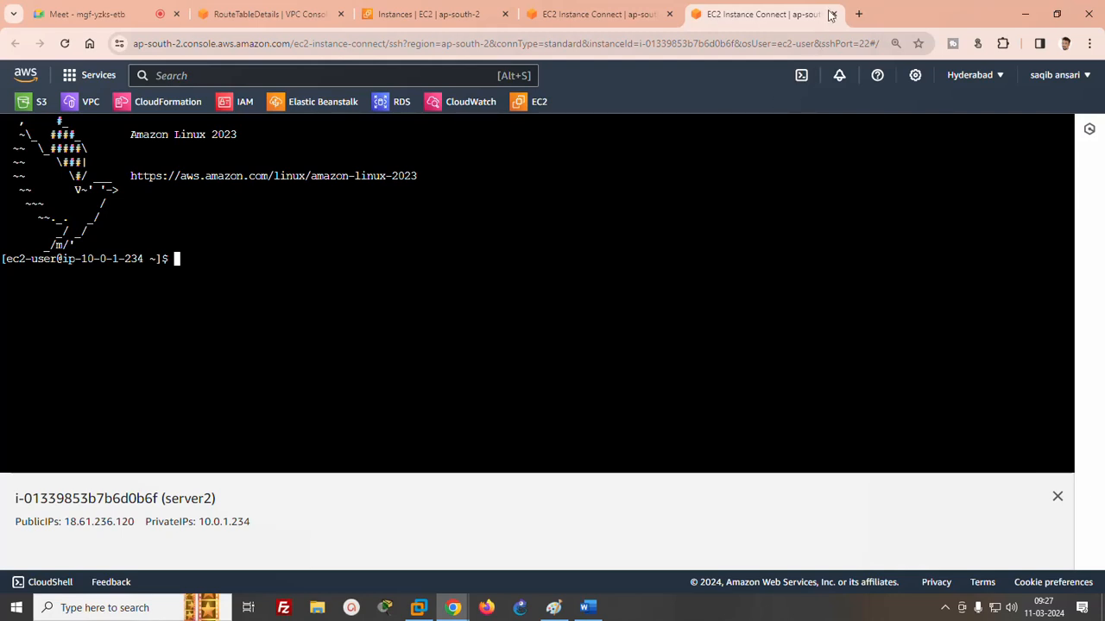
click(833, 15)
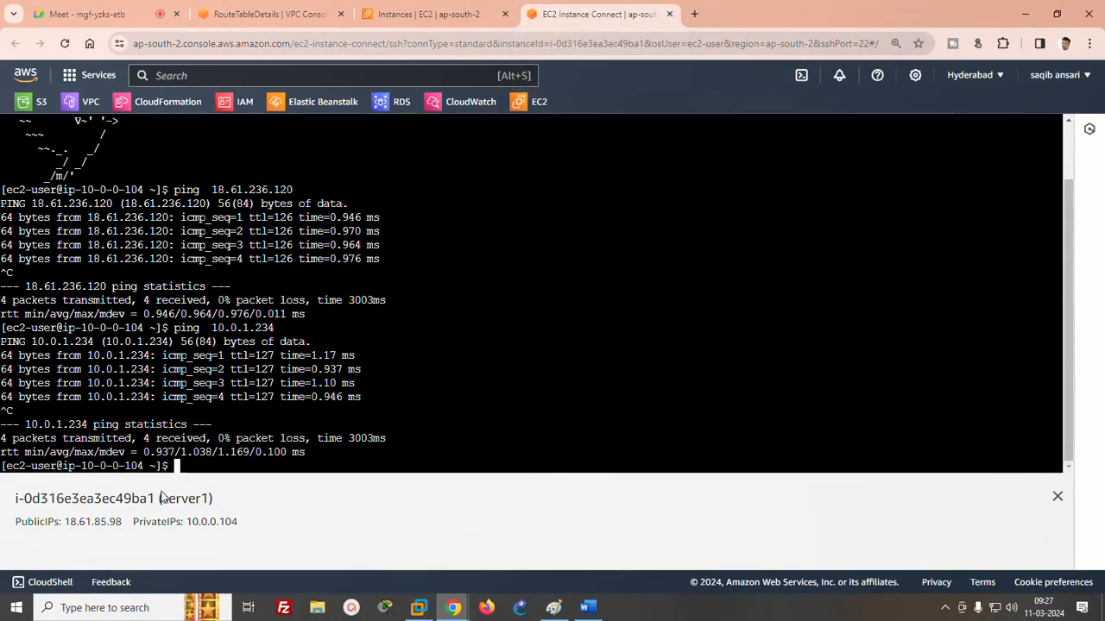
- Ping server2's public address 18.61.90.156 from server1's terminal, and stop the ping after a few replies
click(720, 331)
text(ping)
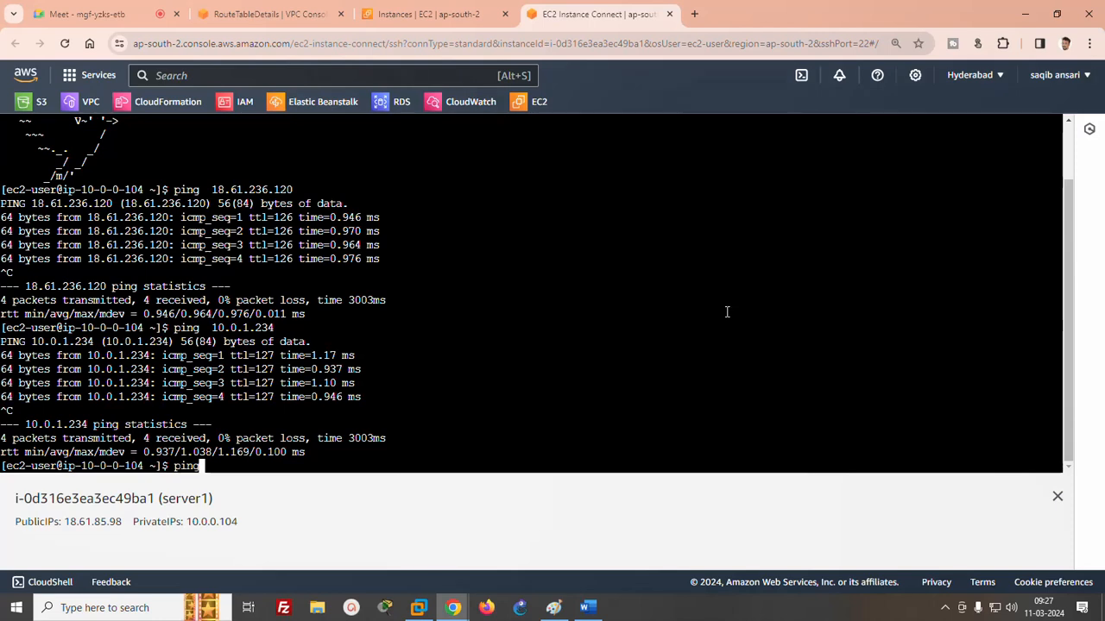
right_click(571, 231)
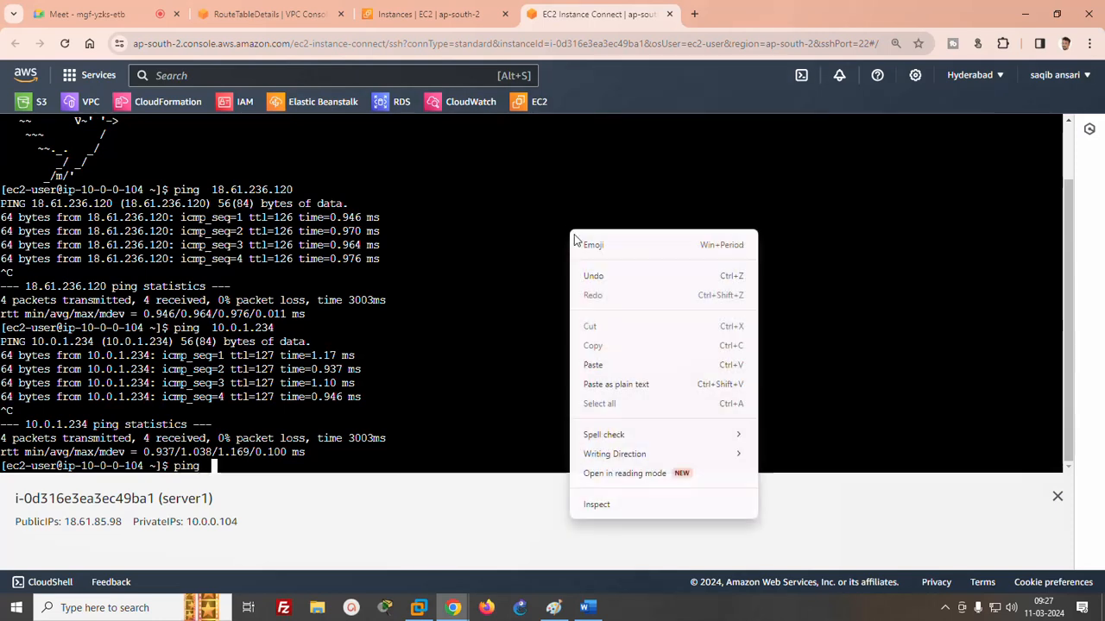
click(593, 365)
key(Return)
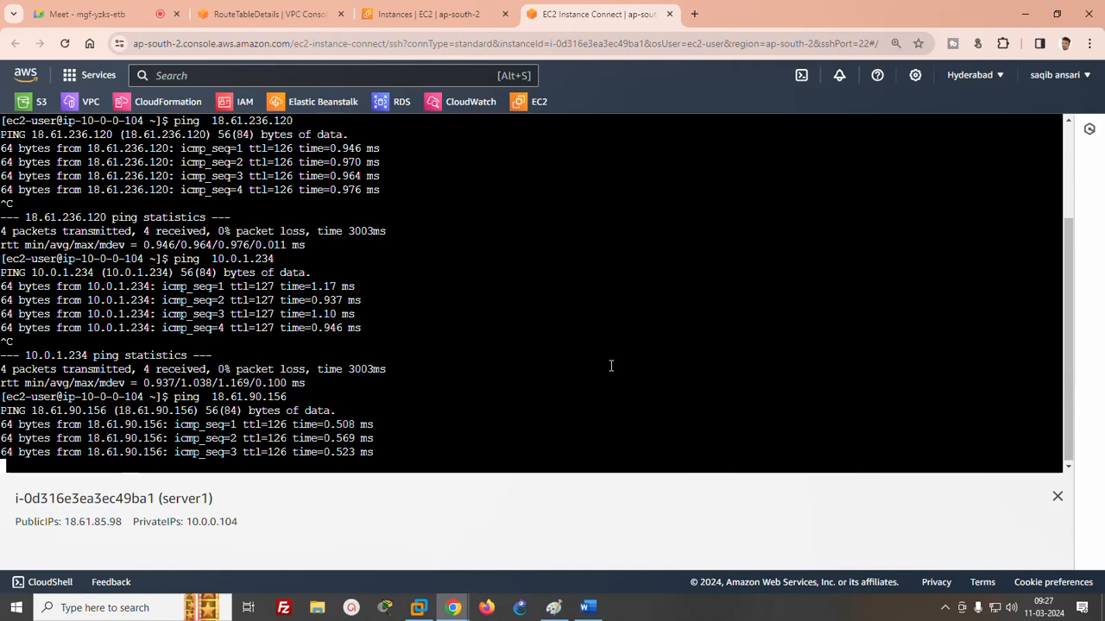
key(ctrl+c)
- Copy server2's private IPv4 address from its instance details and ping 20.0.0.95 from server1's terminal
click(427, 14)
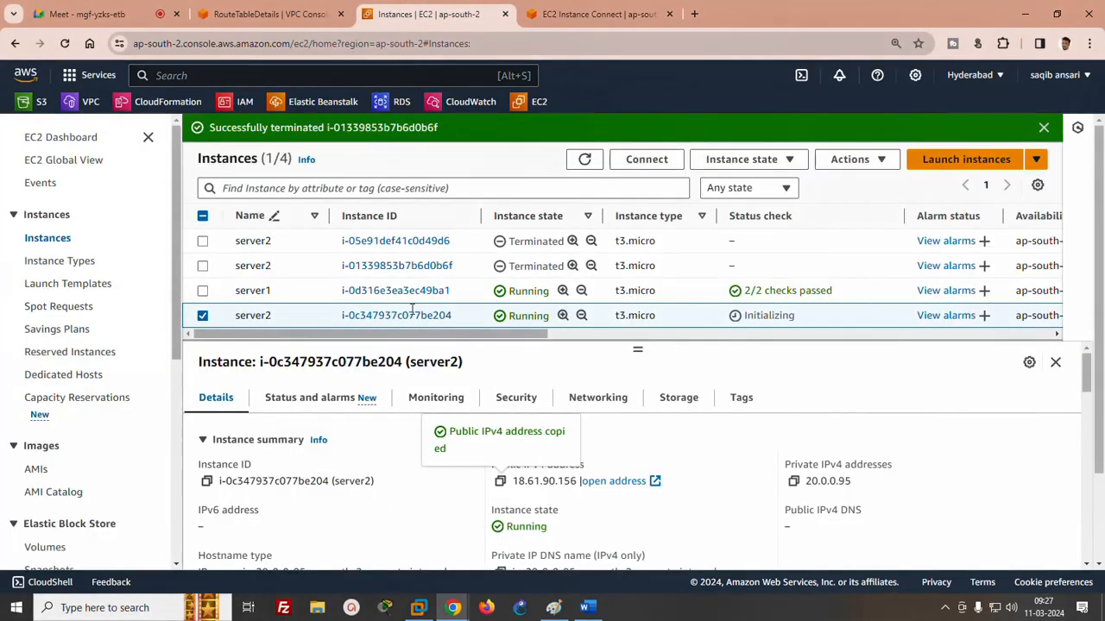
click(793, 481)
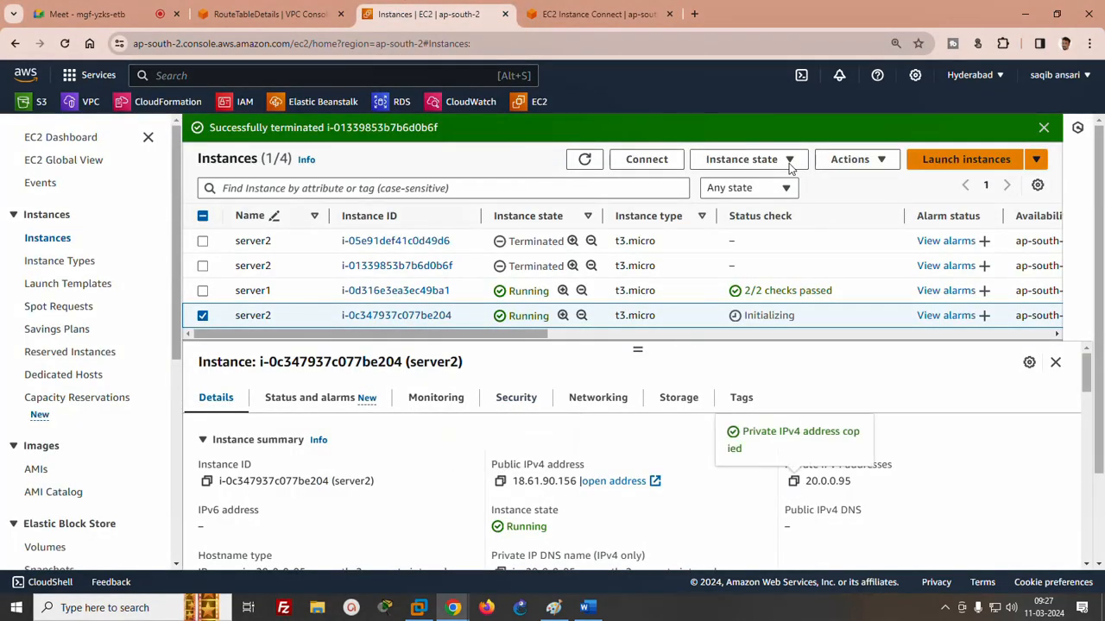
click(631, 19)
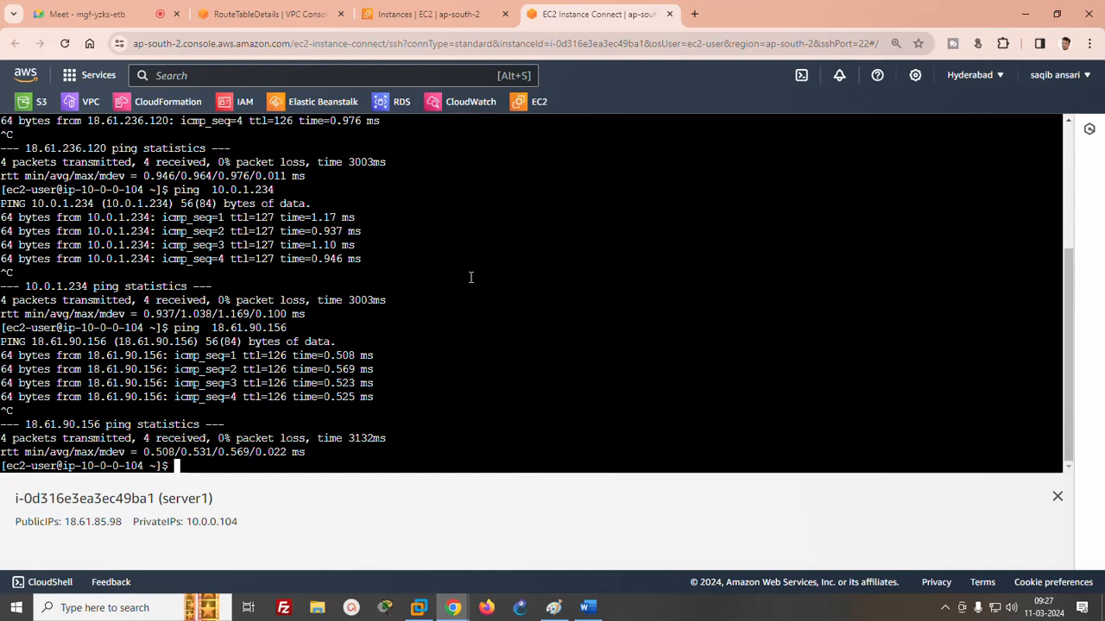
text(ping)
right_click(503, 298)
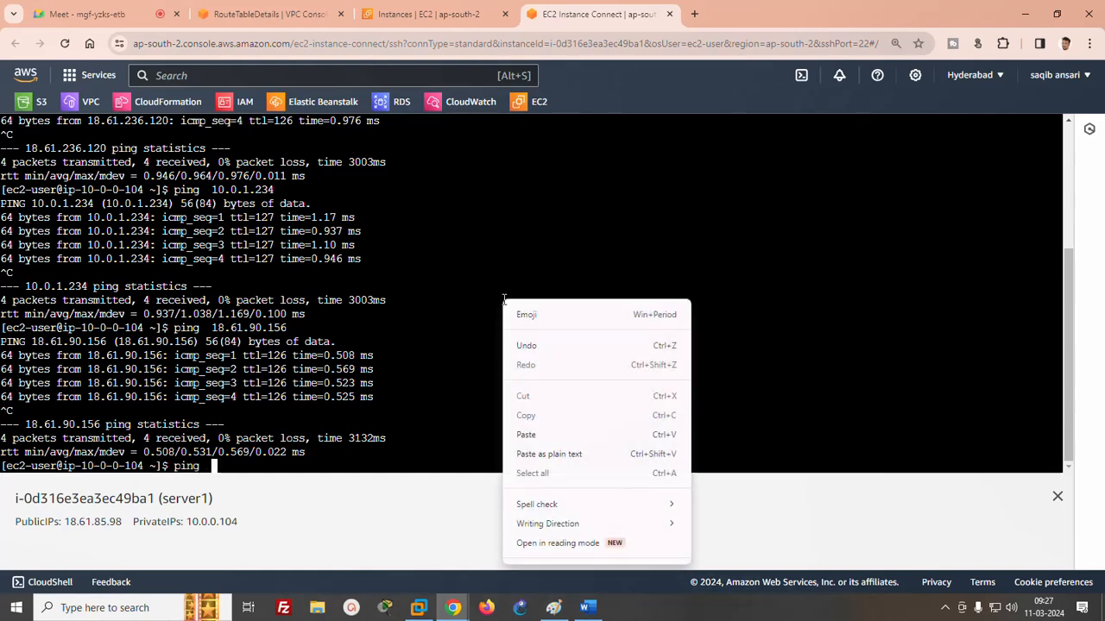
click(528, 434)
key(Return)
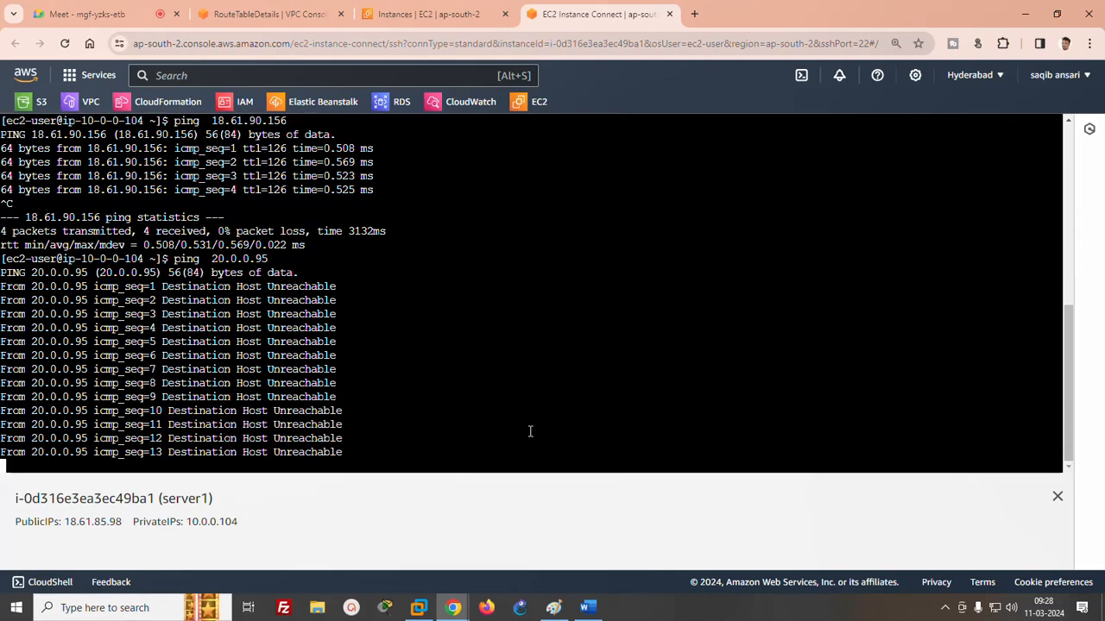
- Start creating a VPC peering connection and name it vpc1-vpc2
click(288, 17)
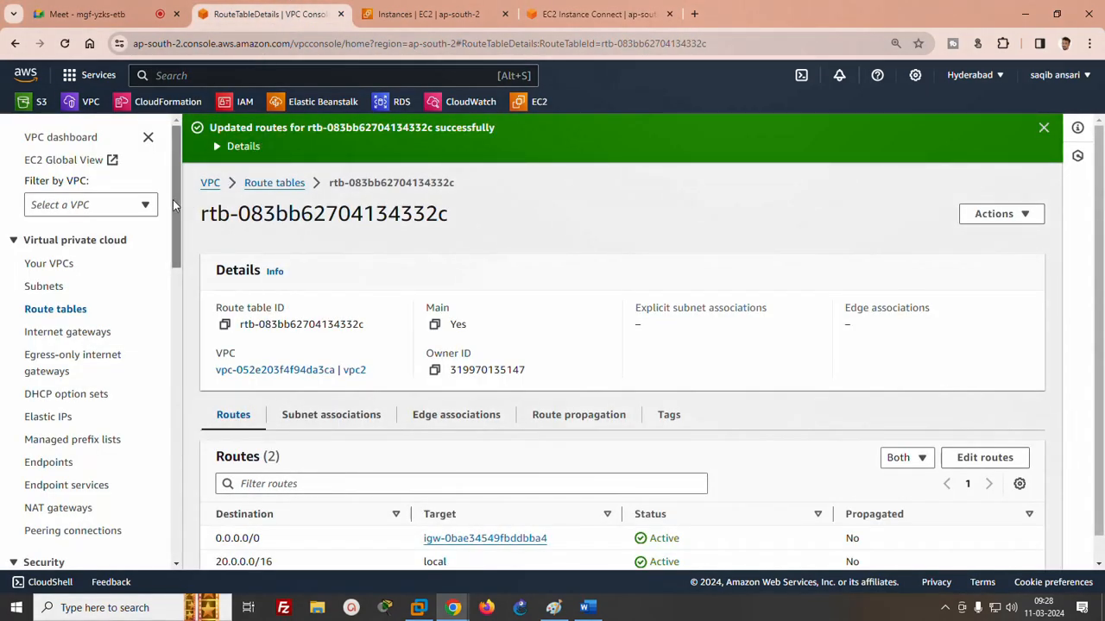
scroll(175, 204, down, 2)
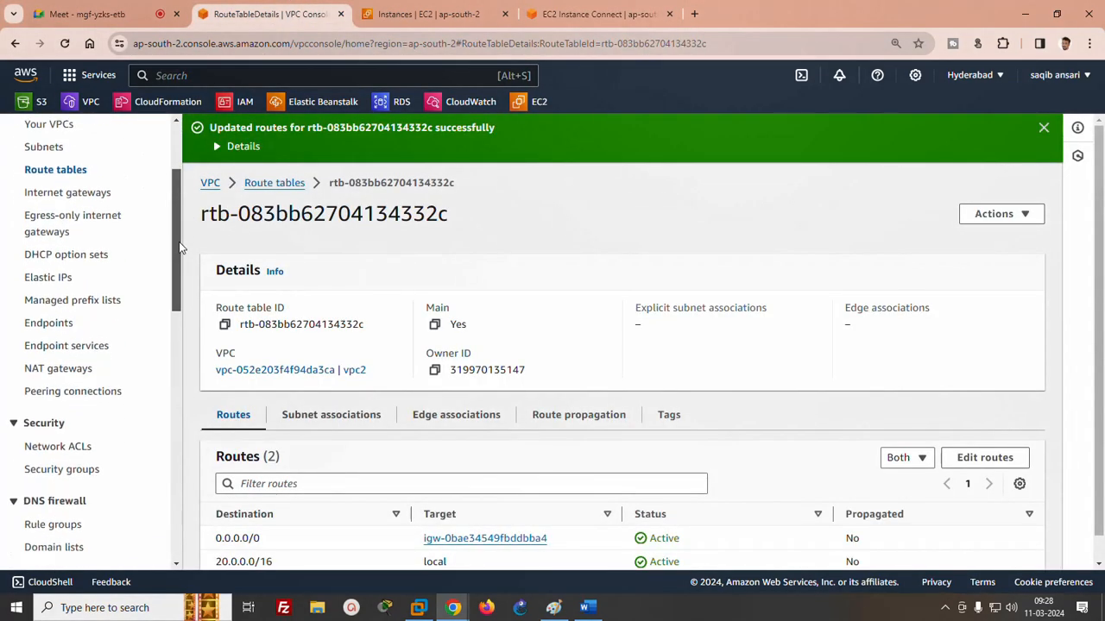
click(95, 393)
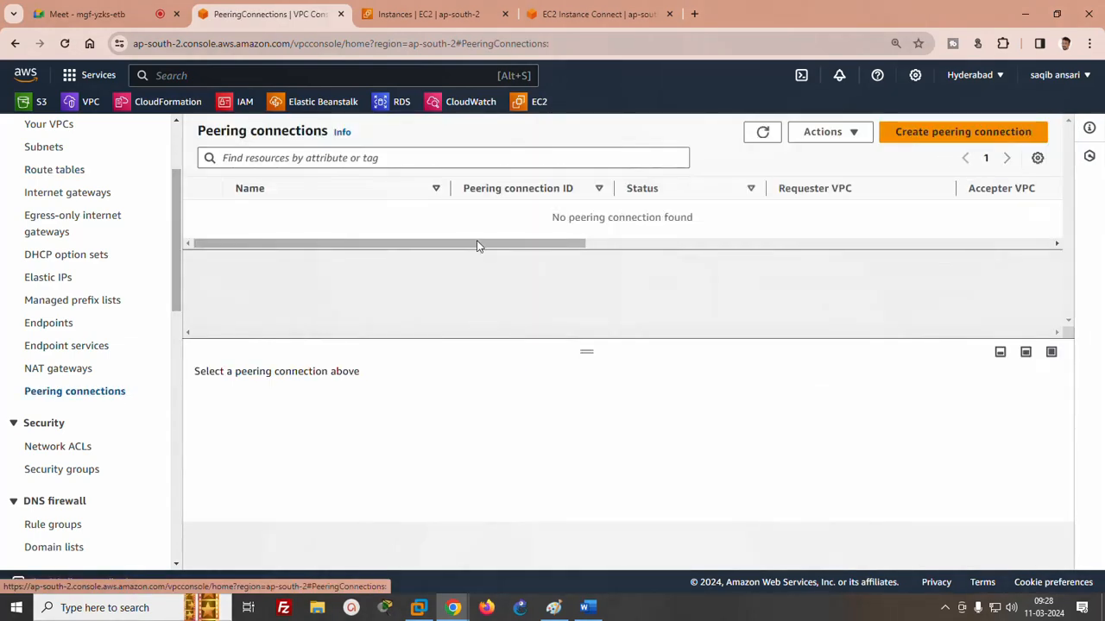
click(969, 123)
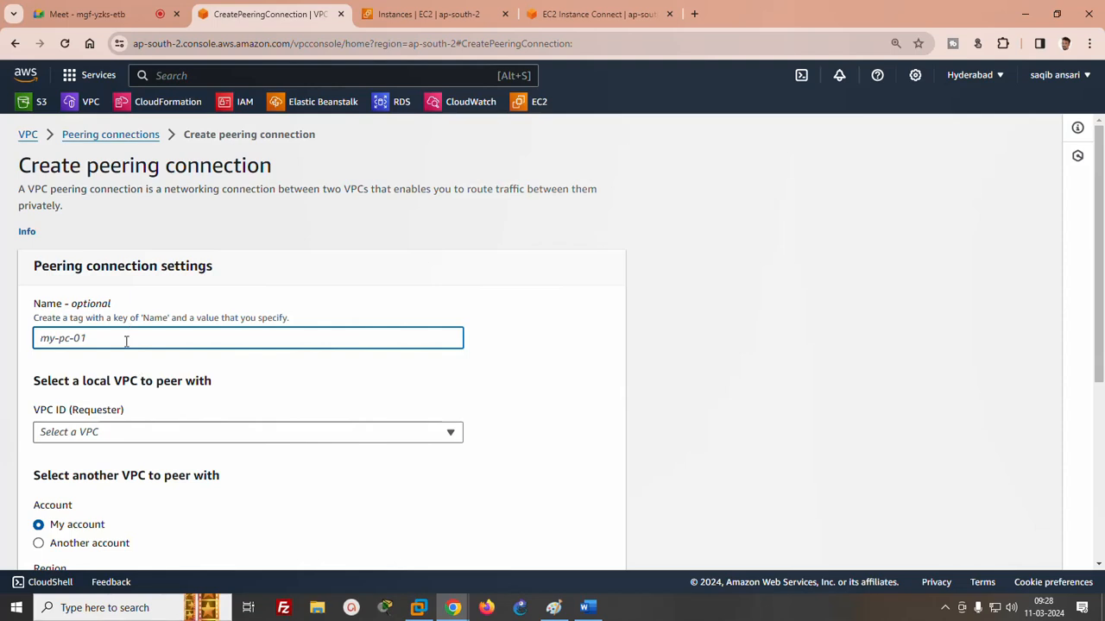
text(vpc1-vpc2)
- Switch to the Paint diagram and draw a freehand curved arrow with the Pencil above the region box from VPC1 to VPC2
click(553, 609)
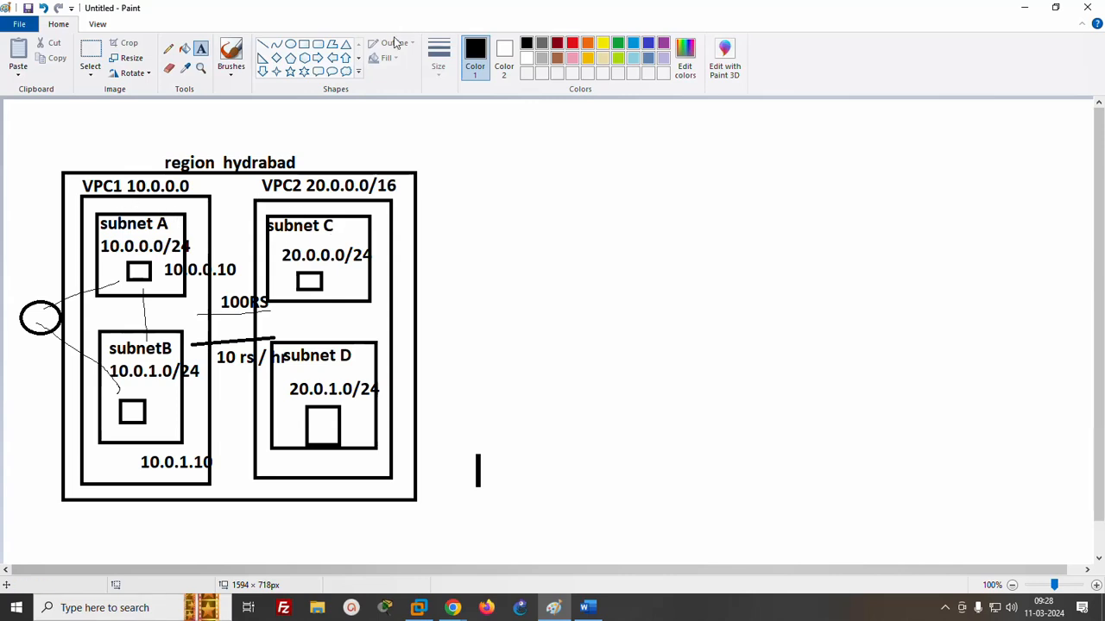
click(366, 103)
click(58, 23)
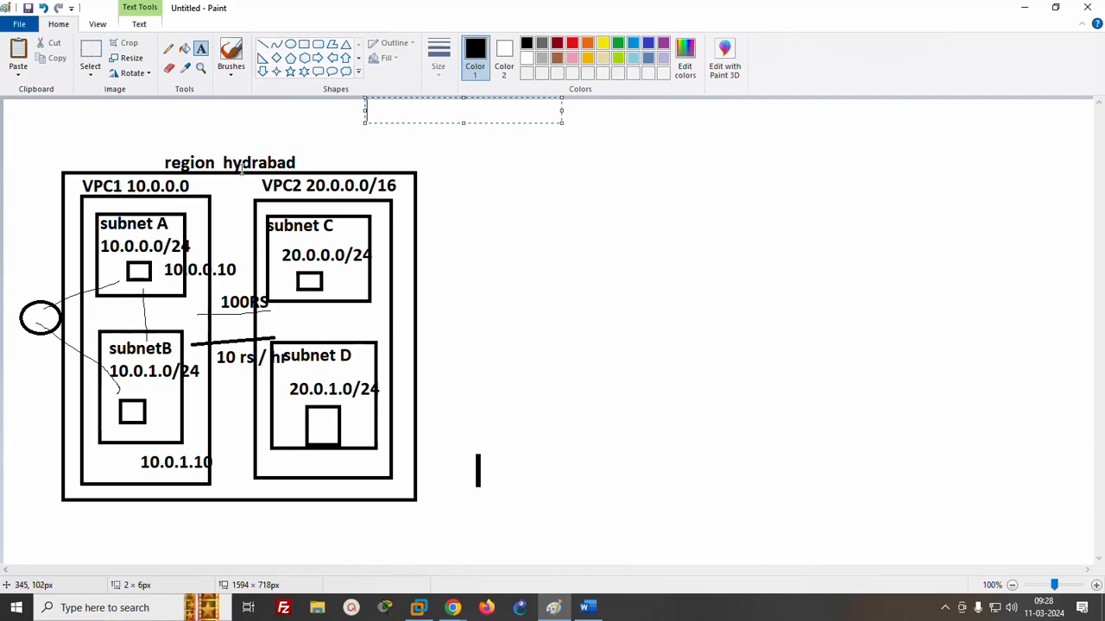
click(168, 50)
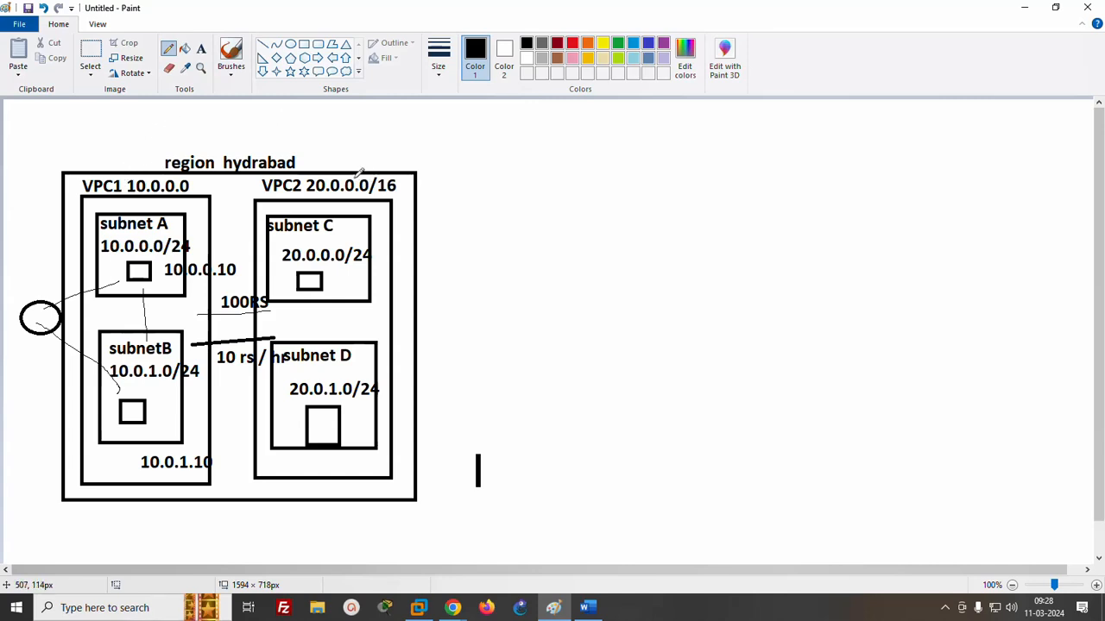
mouse_move(122, 167)
mouse_down()
mouse_move(168, 135)
mouse_move(339, 158)
mouse_up()
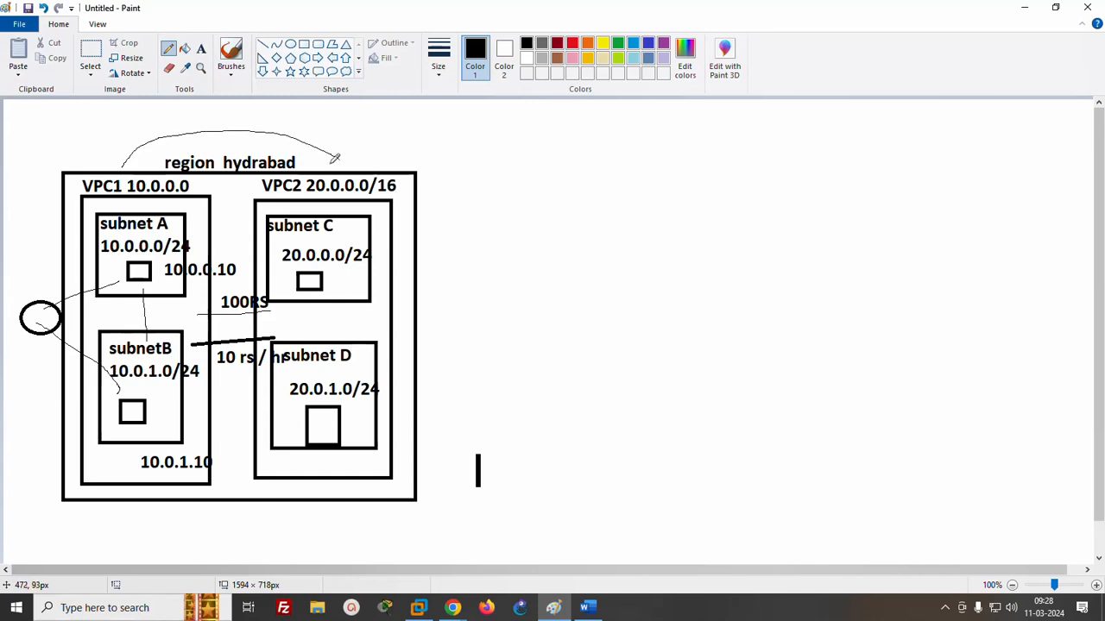
mouse_move(330, 164)
mouse_down()
mouse_move(343, 167)
mouse_move(342, 156)
mouse_up()
click(1024, 8)
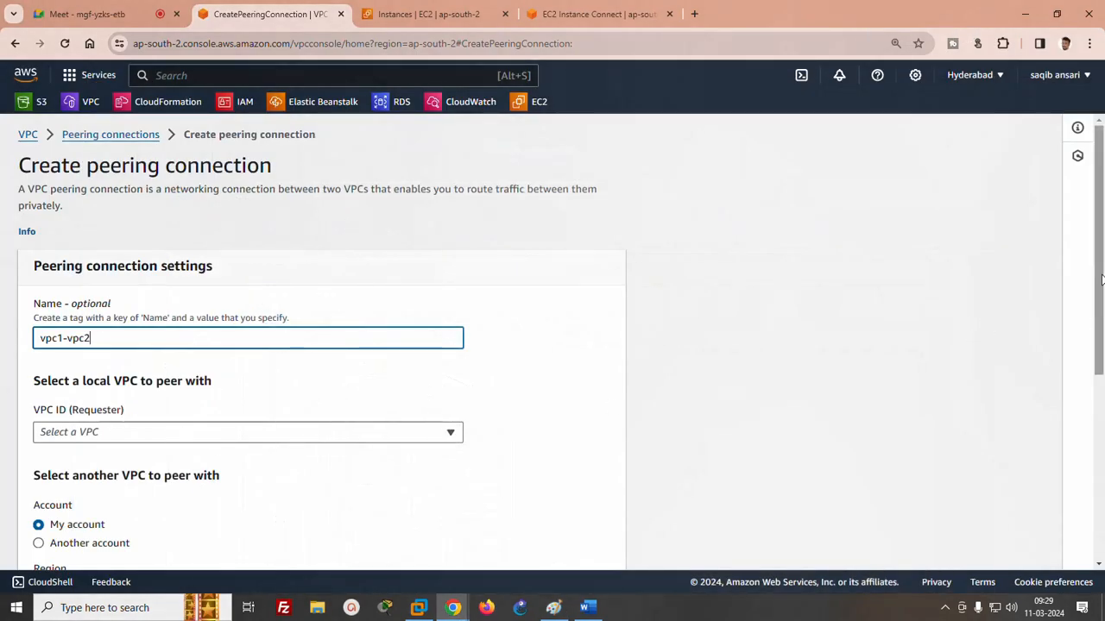
- Choose vpc1 as the requester VPC of the vpc1-vpc2 peering connection in the AWS console
drag(1100, 275, 1102, 349)
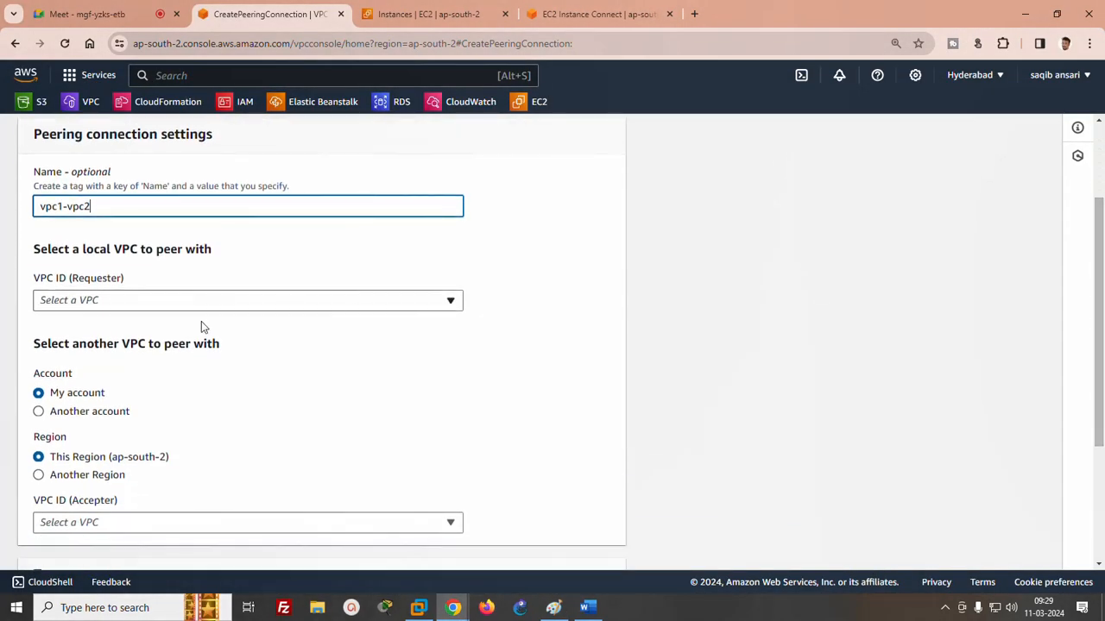
click(116, 301)
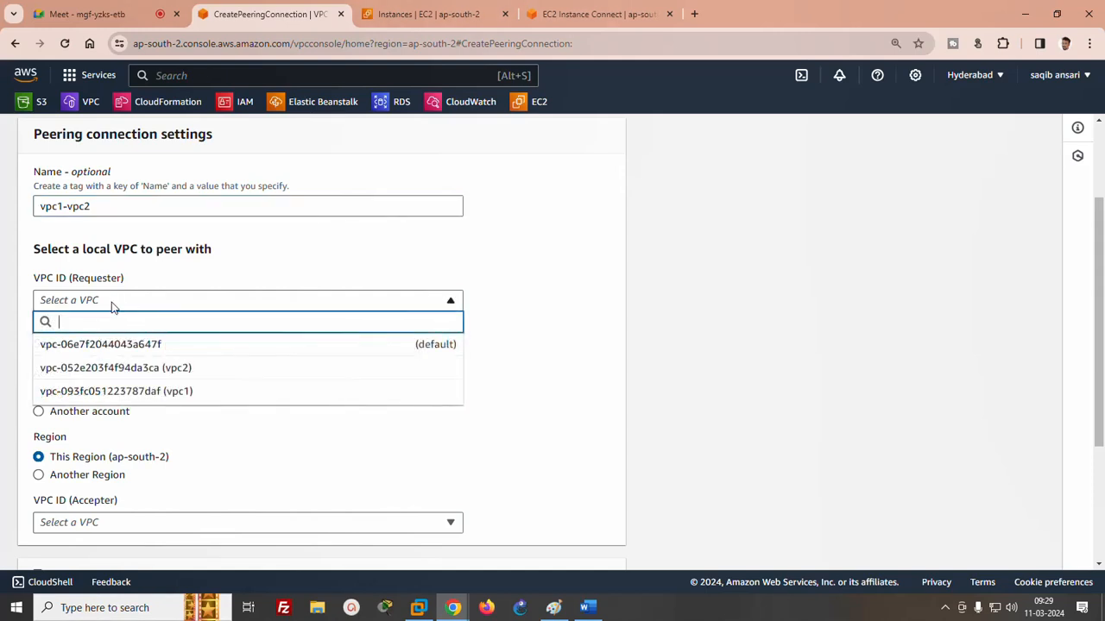
click(165, 394)
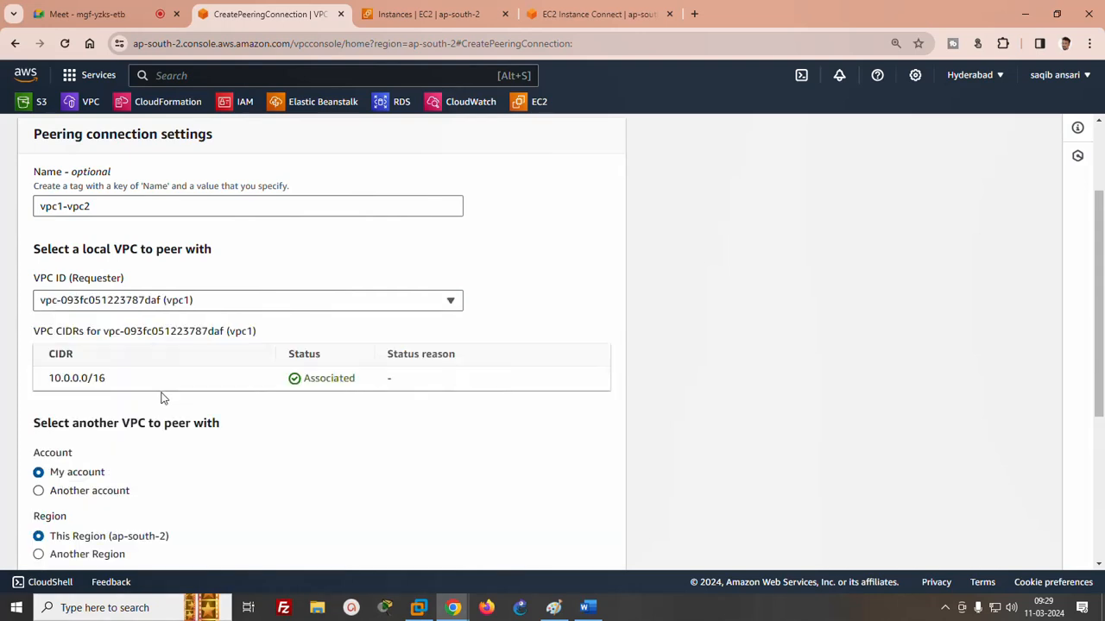
- Choose vpc2 as the accepter VPC, keeping My account and This Region (ap-south-2), and create the peering connection
scroll(1103, 283, down, 2)
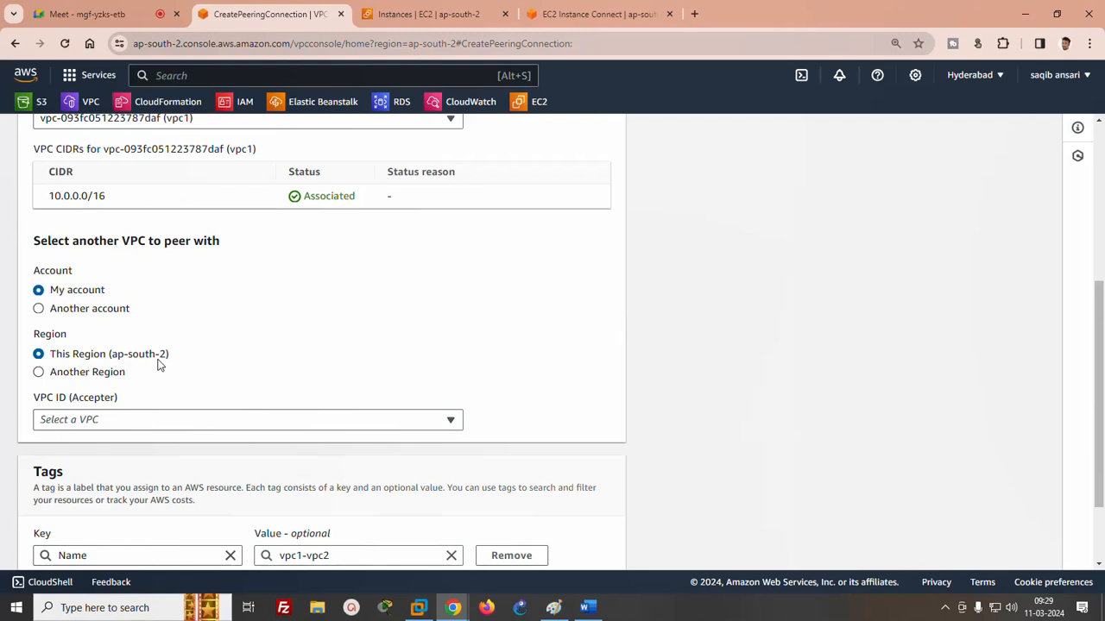
click(967, 75)
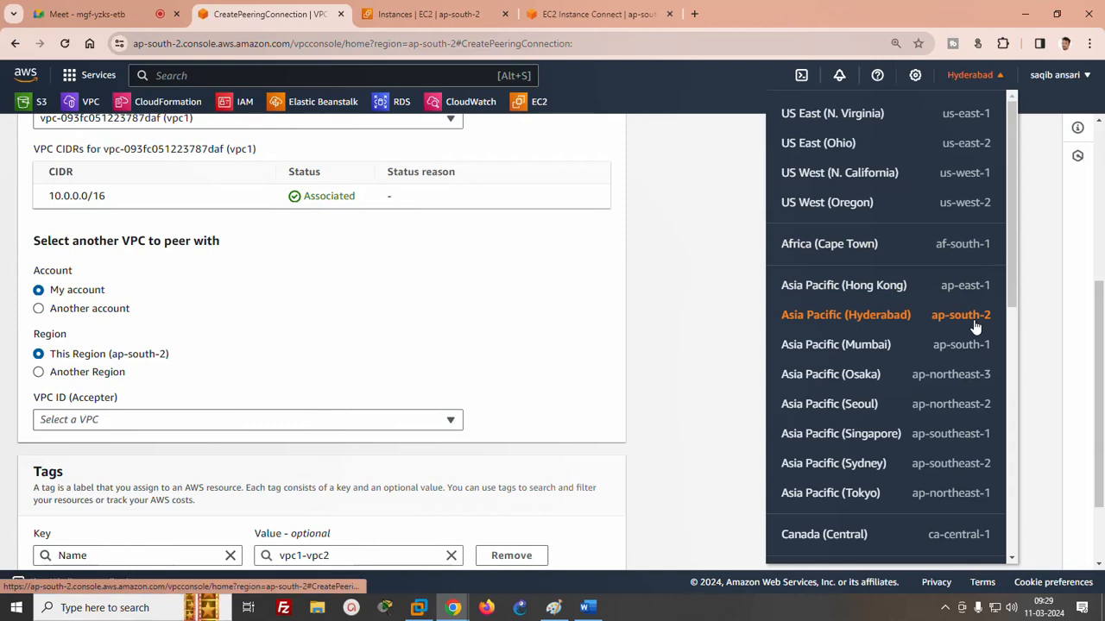
click(715, 312)
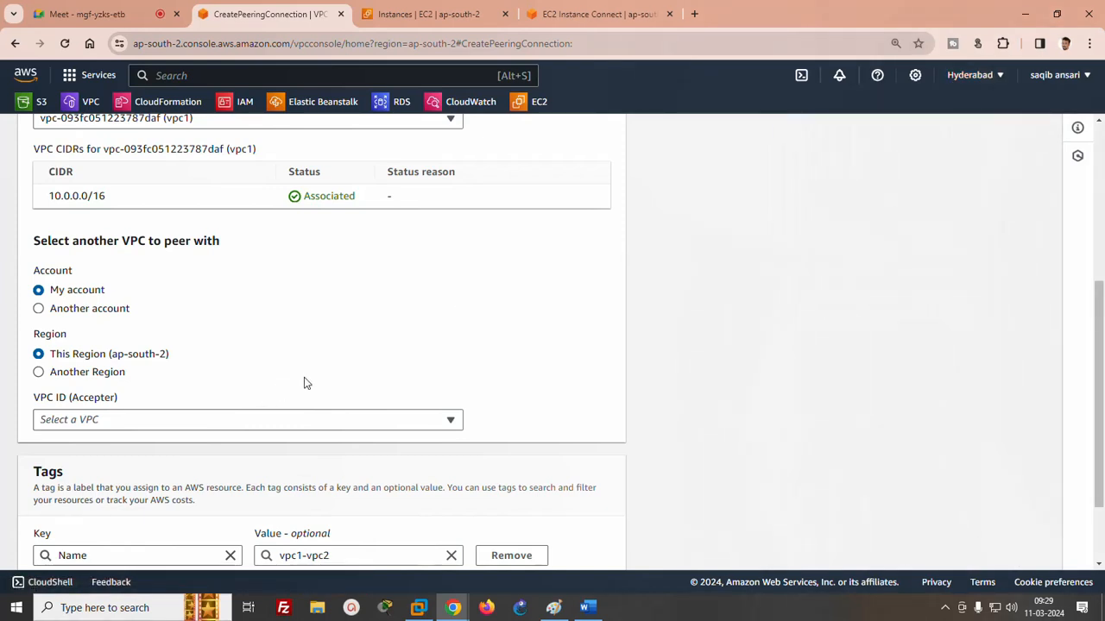
click(207, 421)
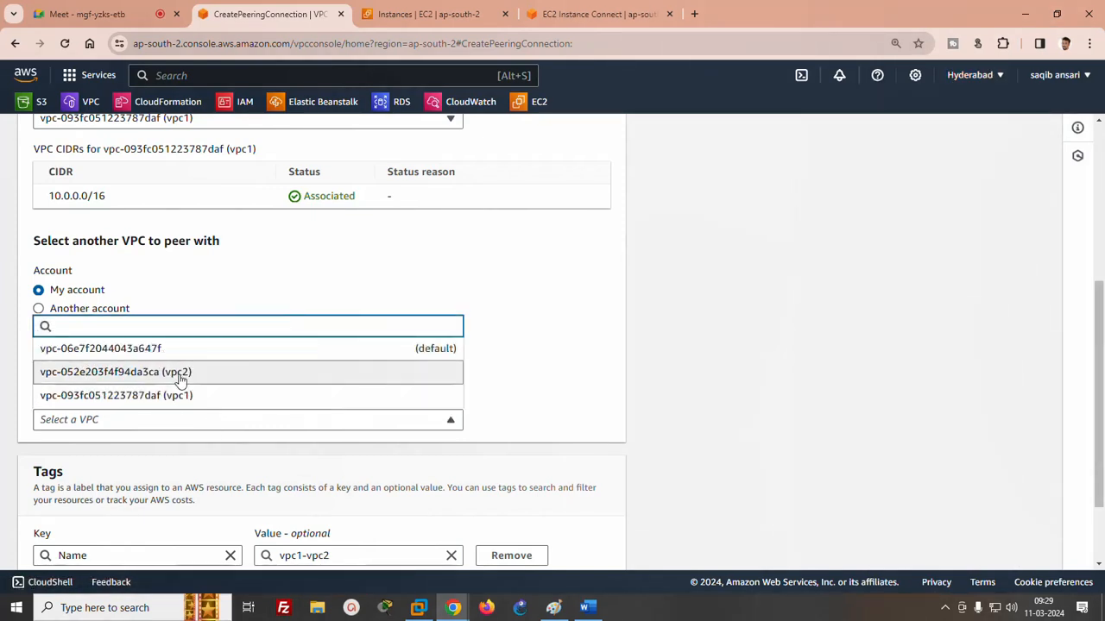
click(178, 378)
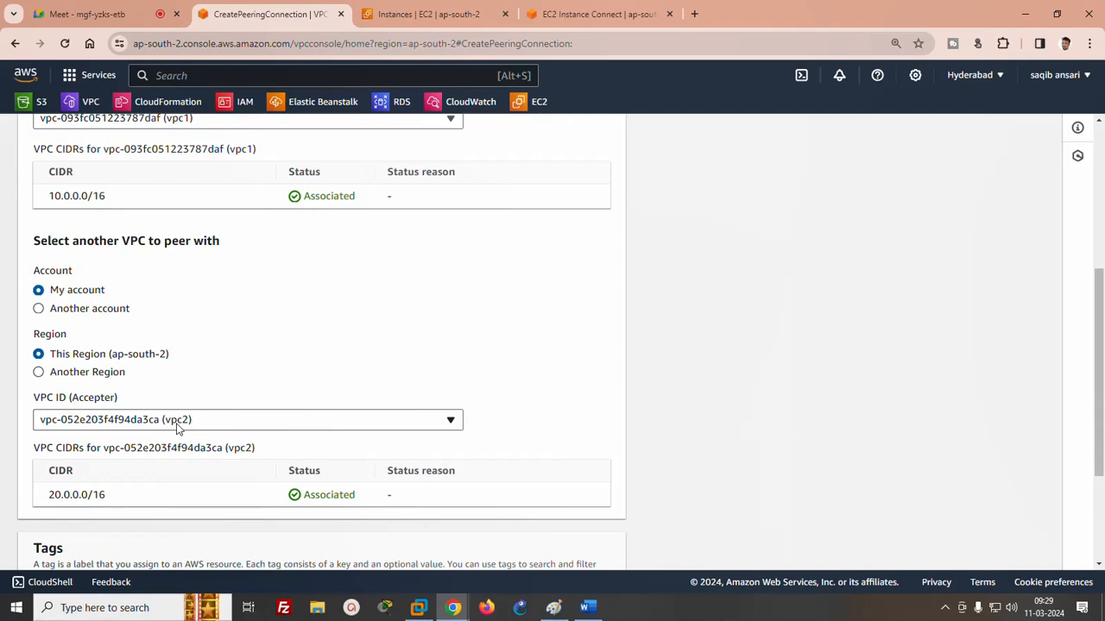
scroll(1089, 337, down, 2)
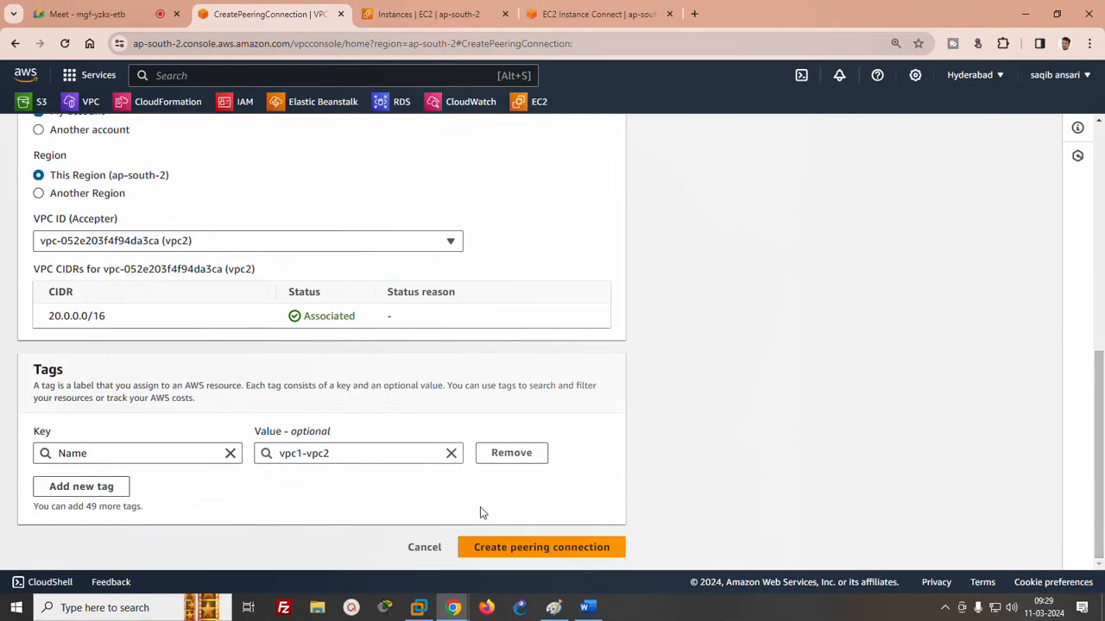
click(512, 546)
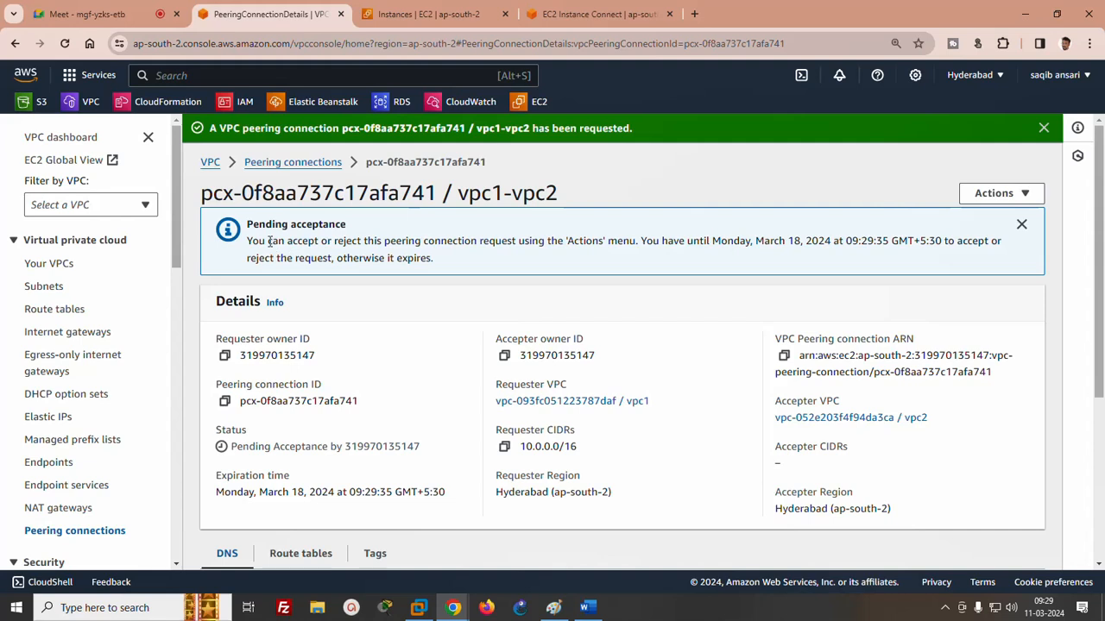
- Accept the pending vpc1-vpc2 peering connection request
drag(270, 242, 385, 242)
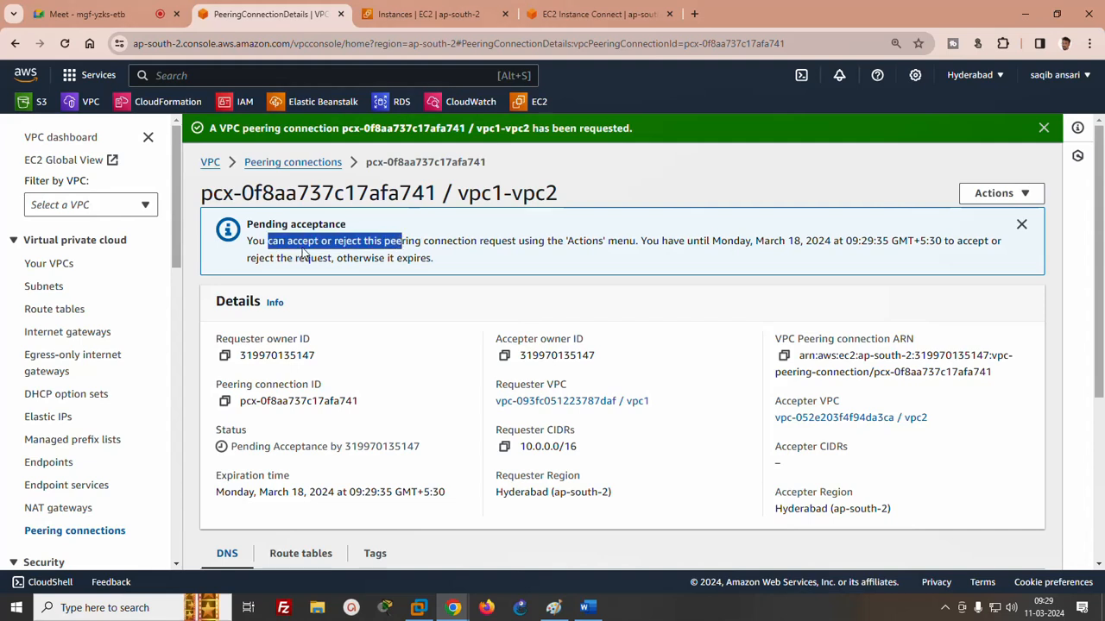
click(1021, 200)
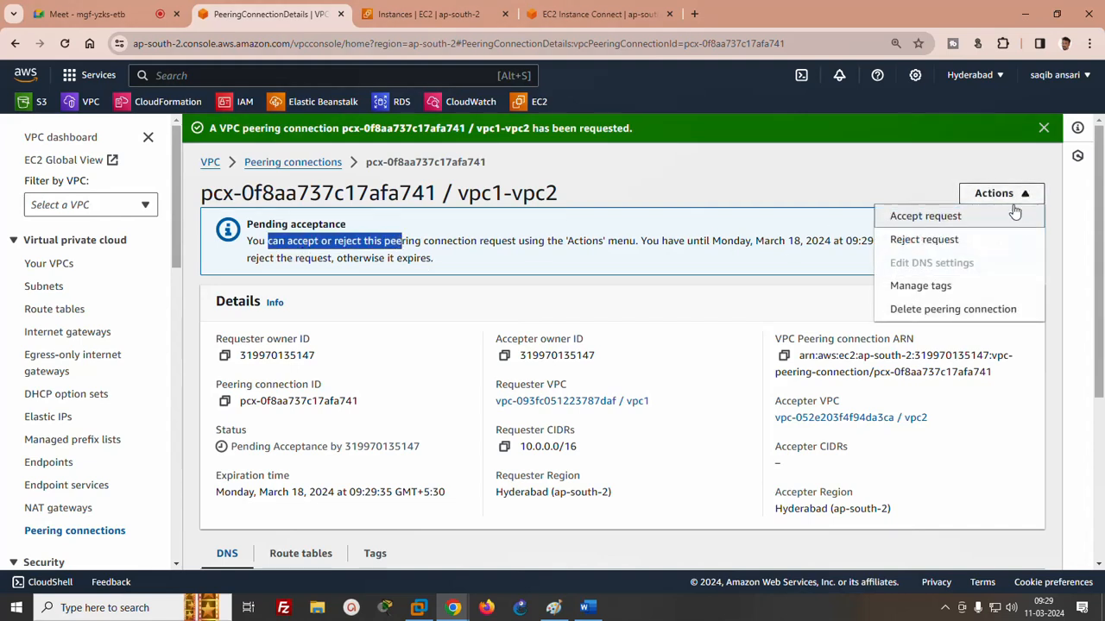
click(932, 217)
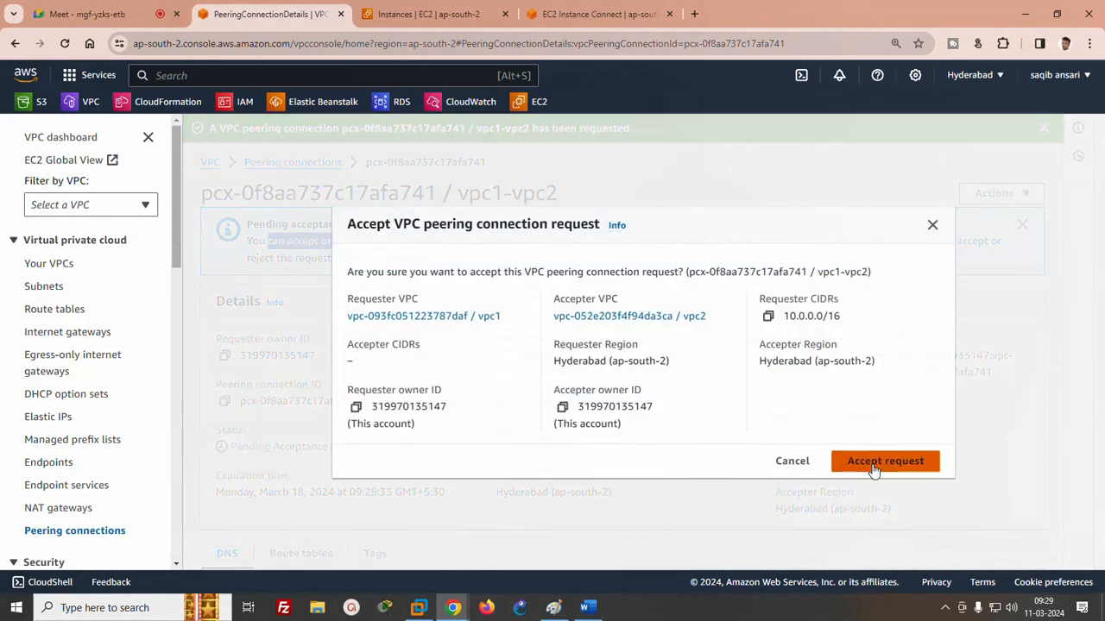
click(868, 470)
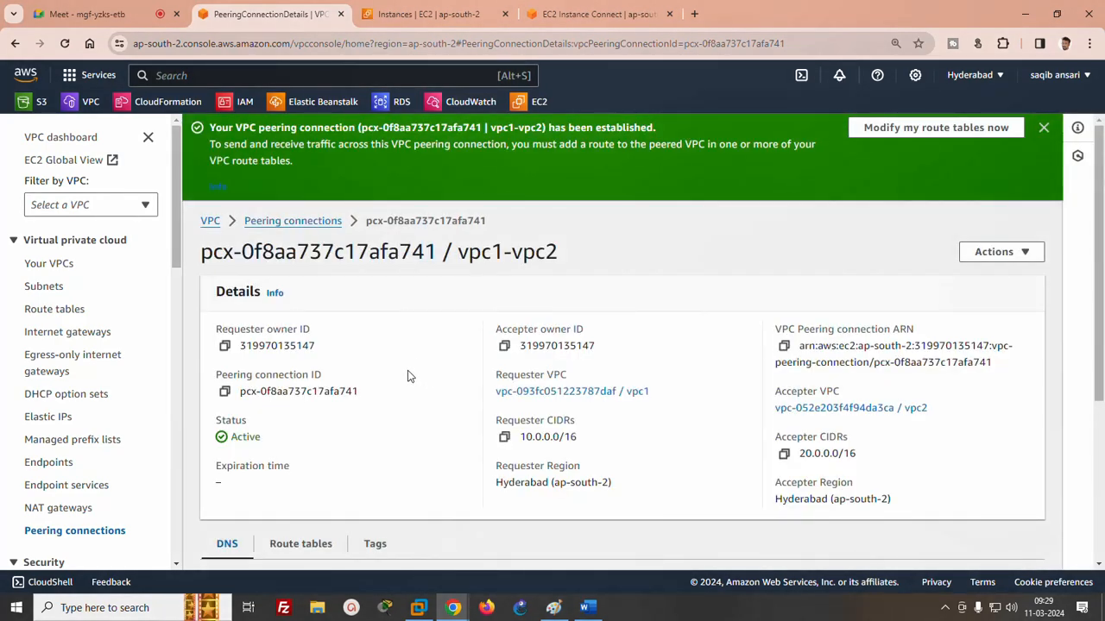
- Open the route table that belongs to vpc1 and start editing its routes
click(42, 287)
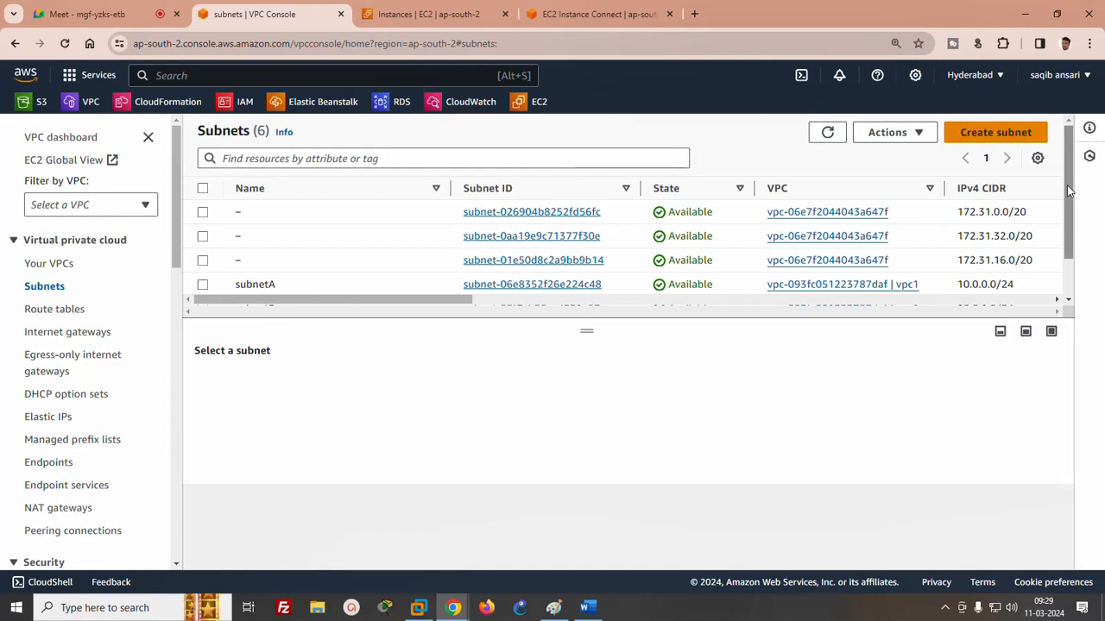
click(59, 312)
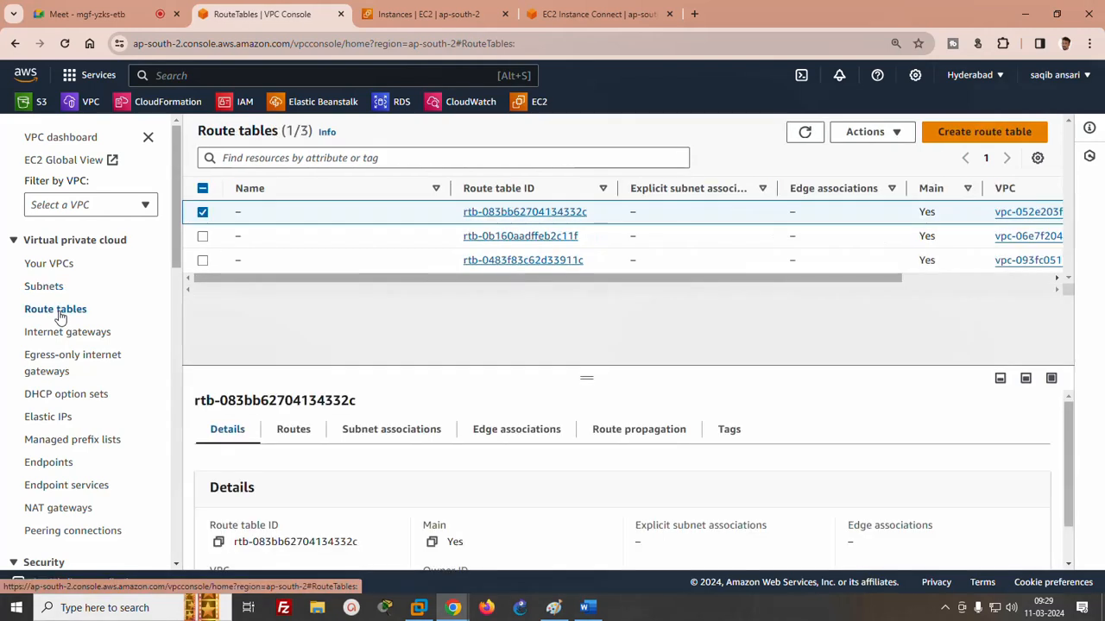
drag(762, 279, 884, 279)
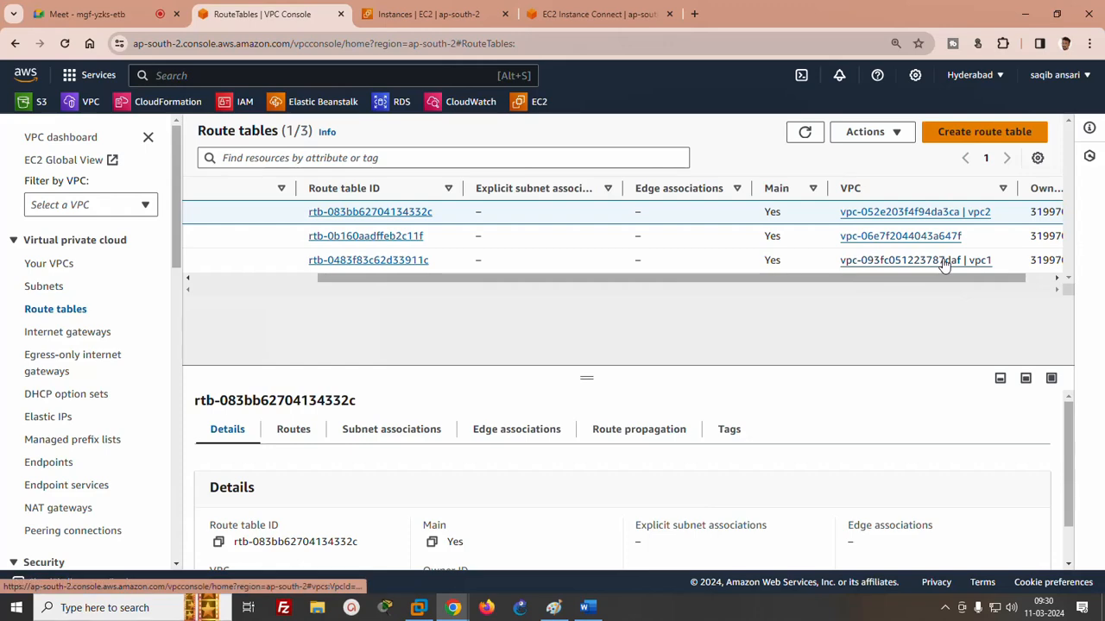
click(388, 260)
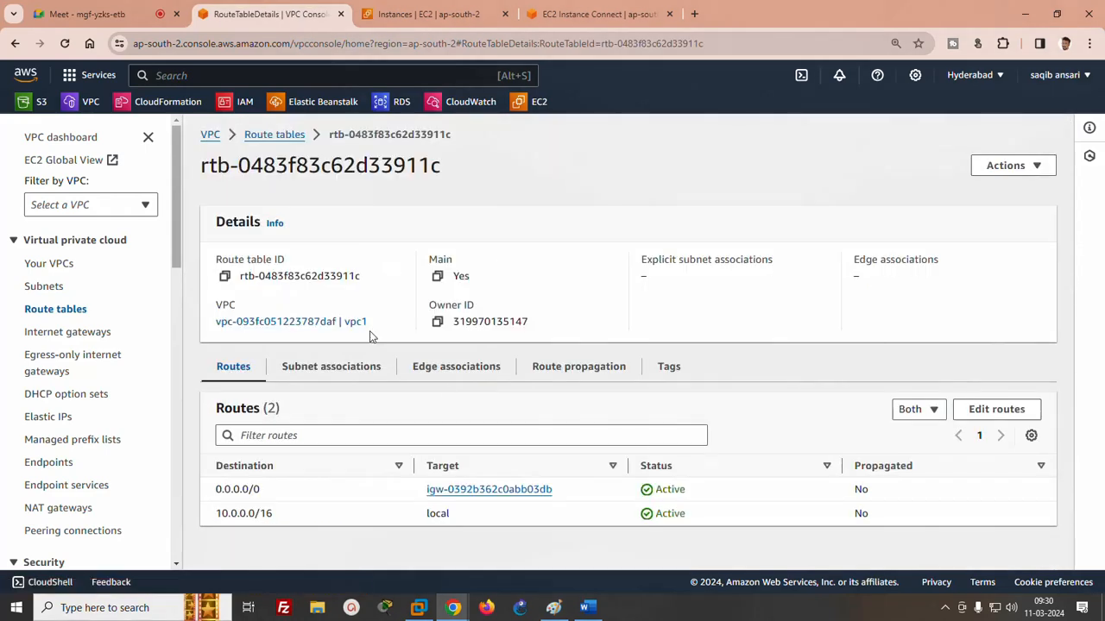
click(992, 411)
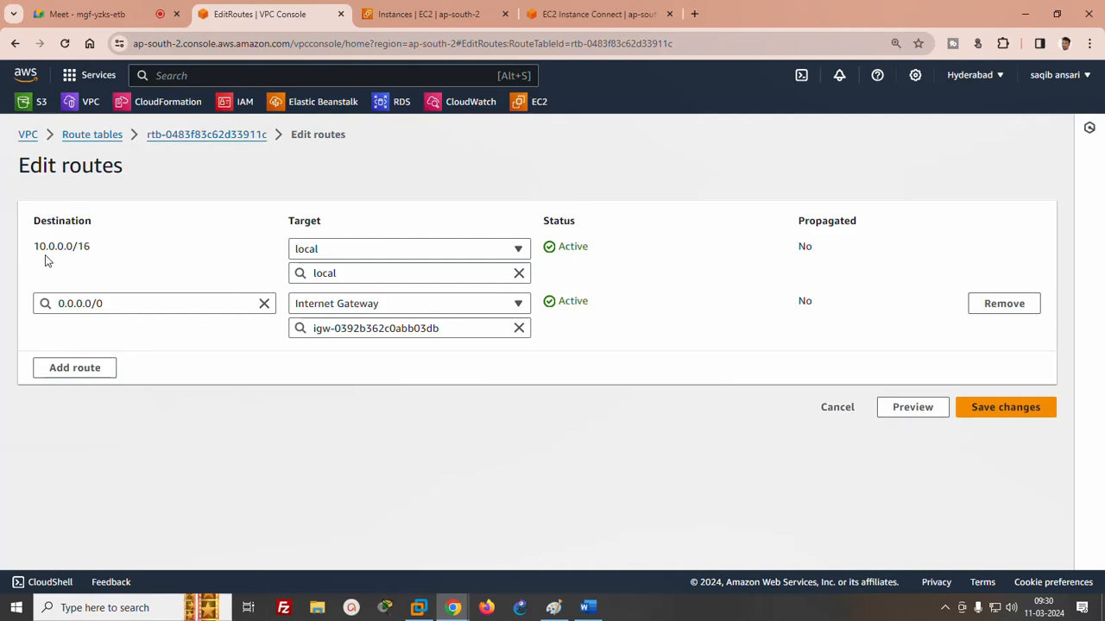
- Add a route with destination 20.0.0.0/16 to vpc1's route table
click(74, 367)
click(76, 356)
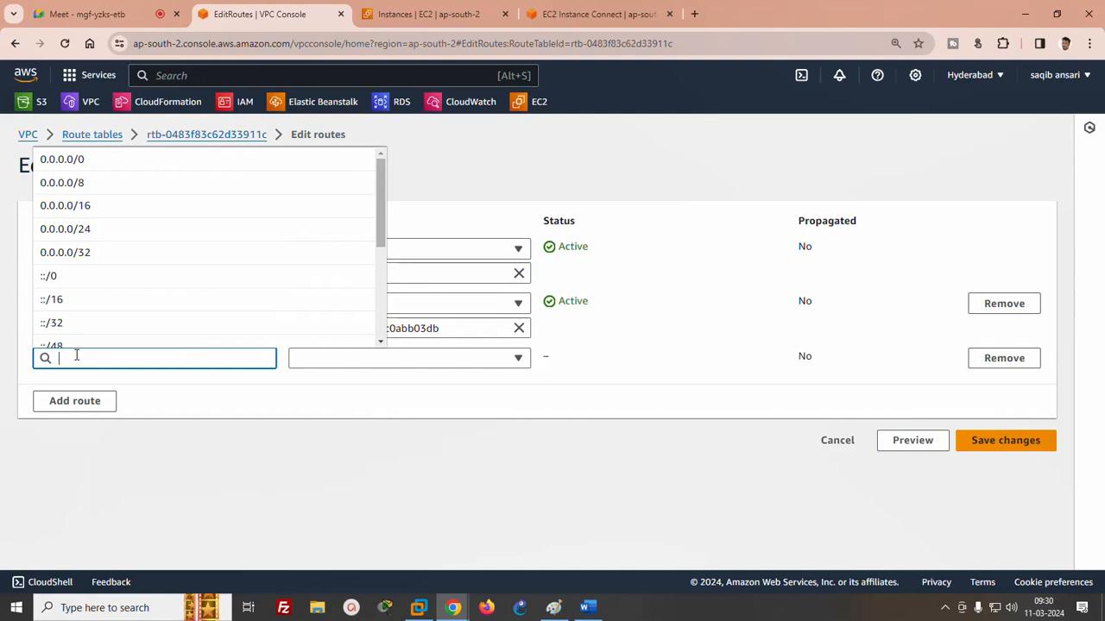
text(20.0.0.0)
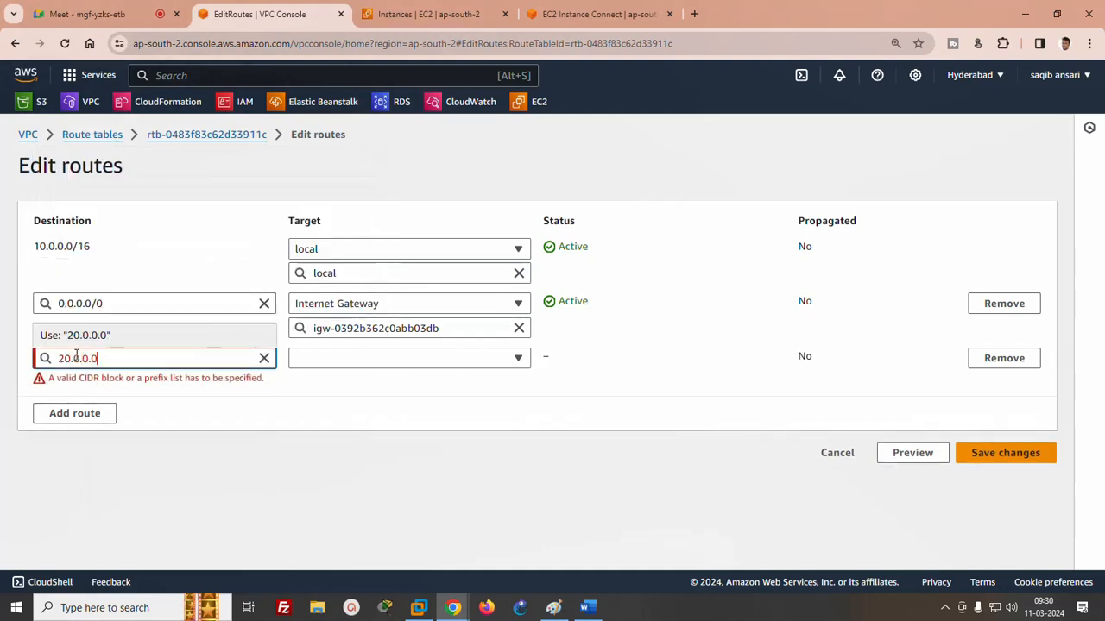
text(/16)
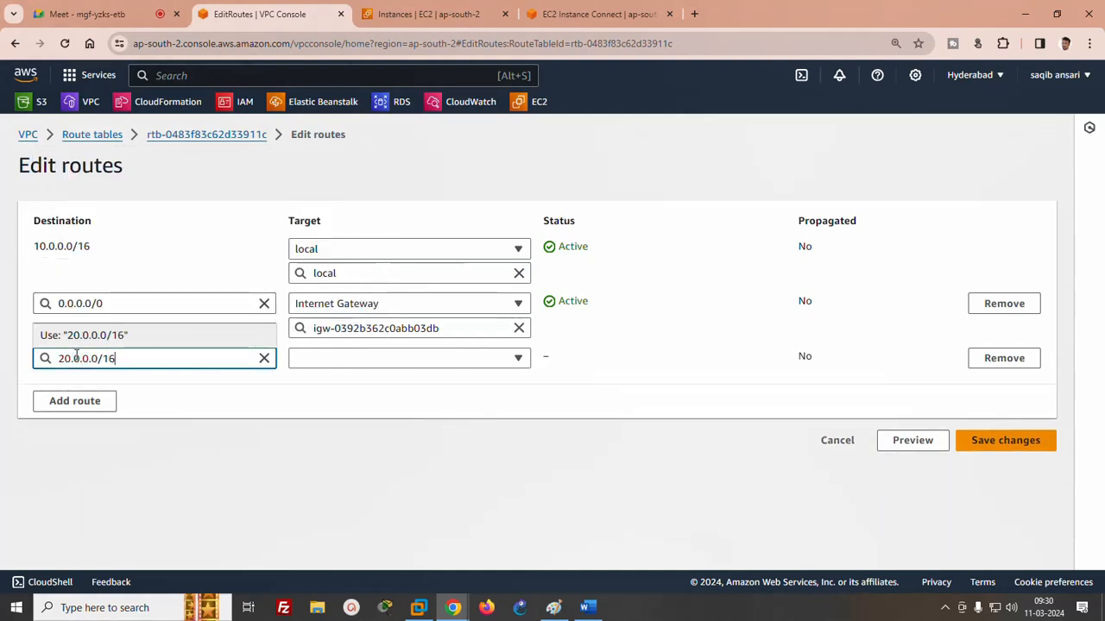
- Target the 20.0.0.0/16 route at the vpc1-vpc2 peering connection and save the route changes
click(367, 360)
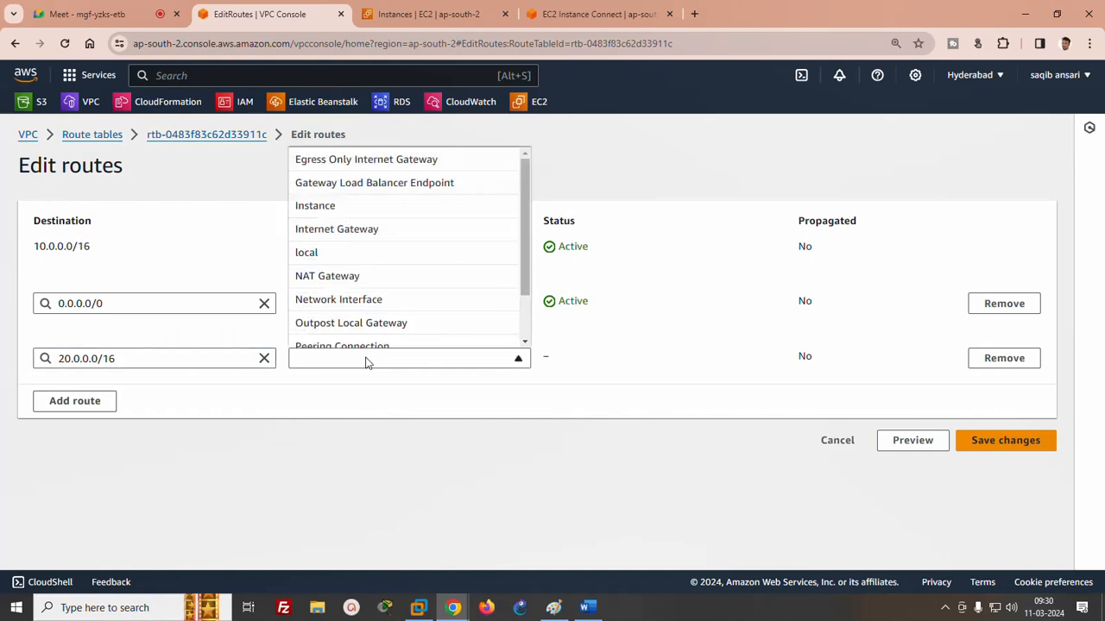
scroll(521, 255, down, 1)
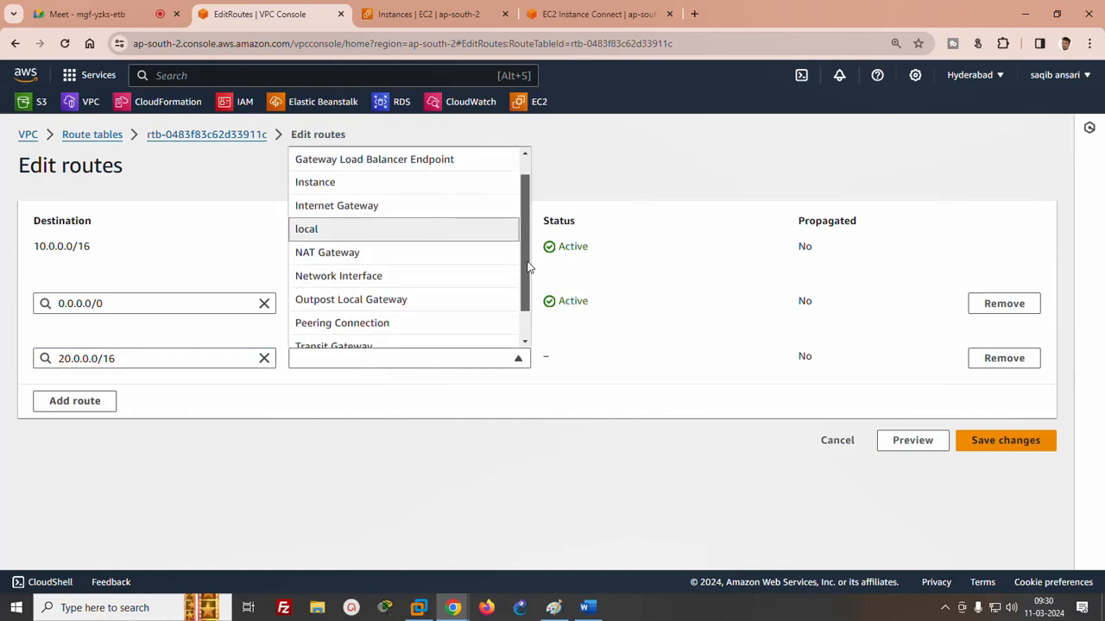
click(378, 325)
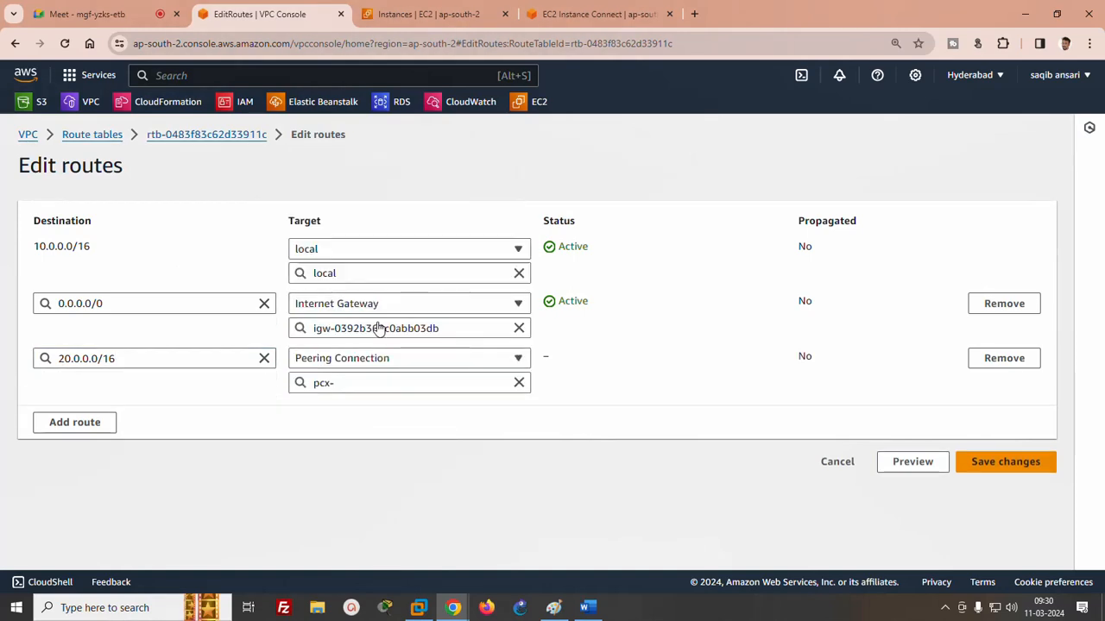
click(371, 382)
click(356, 428)
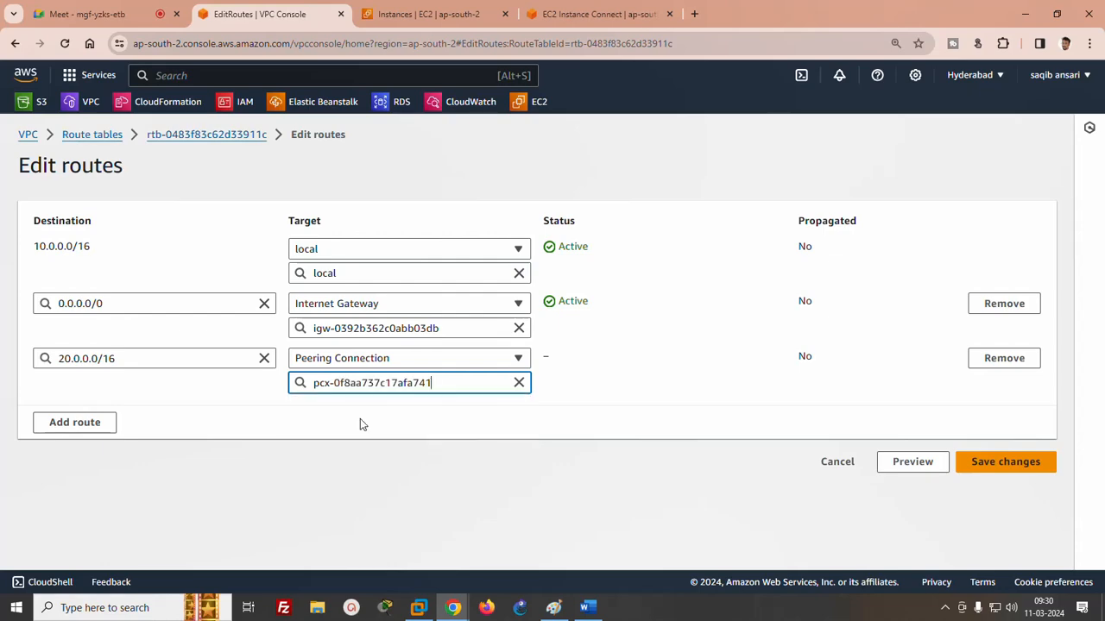
click(982, 462)
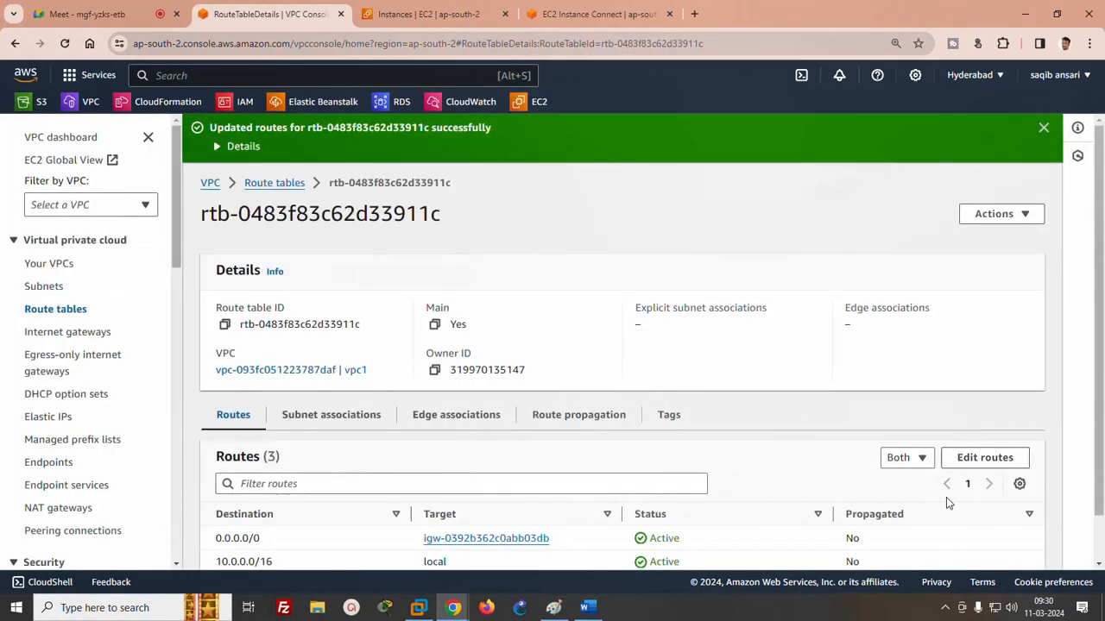
scroll(1103, 343, down, 1)
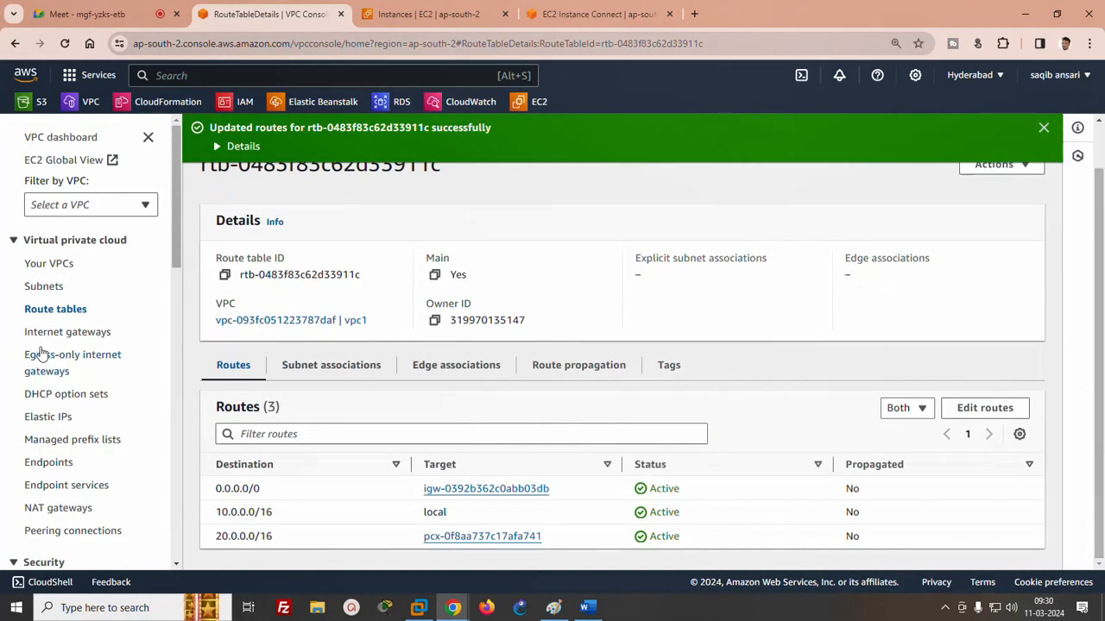
- Return to the route tables list and open the route table that belongs to vpc2
click(51, 315)
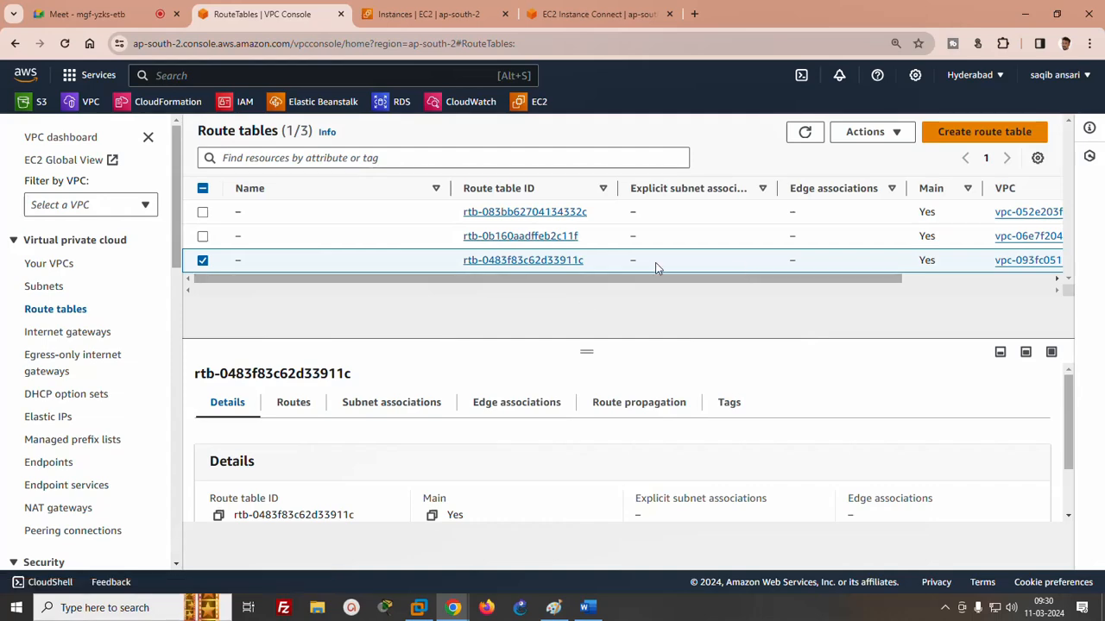
drag(528, 281, 441, 293)
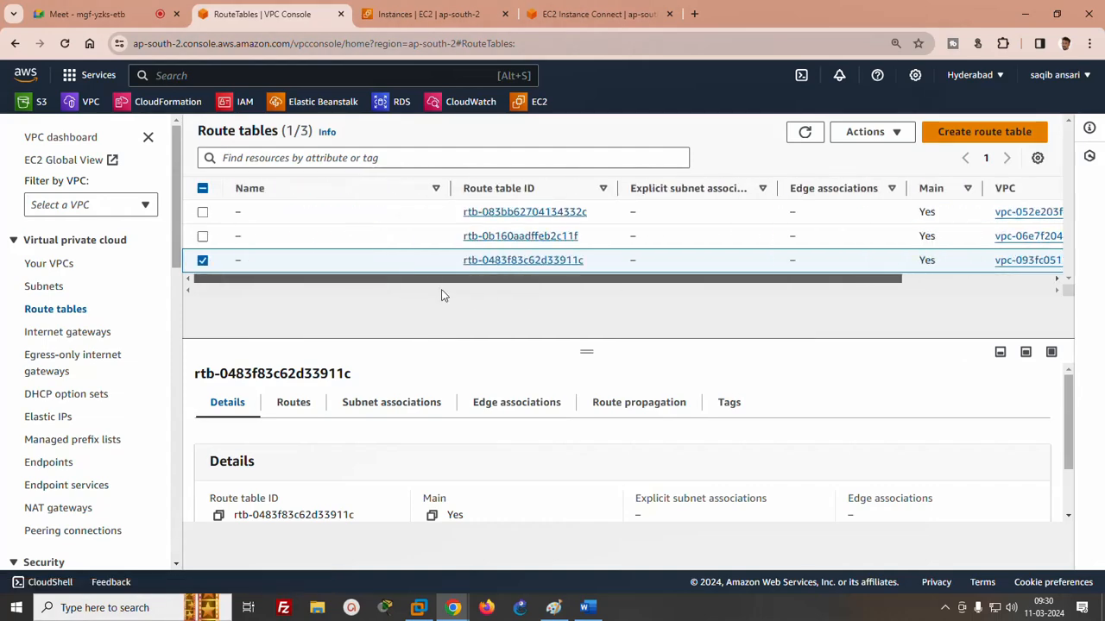
click(522, 213)
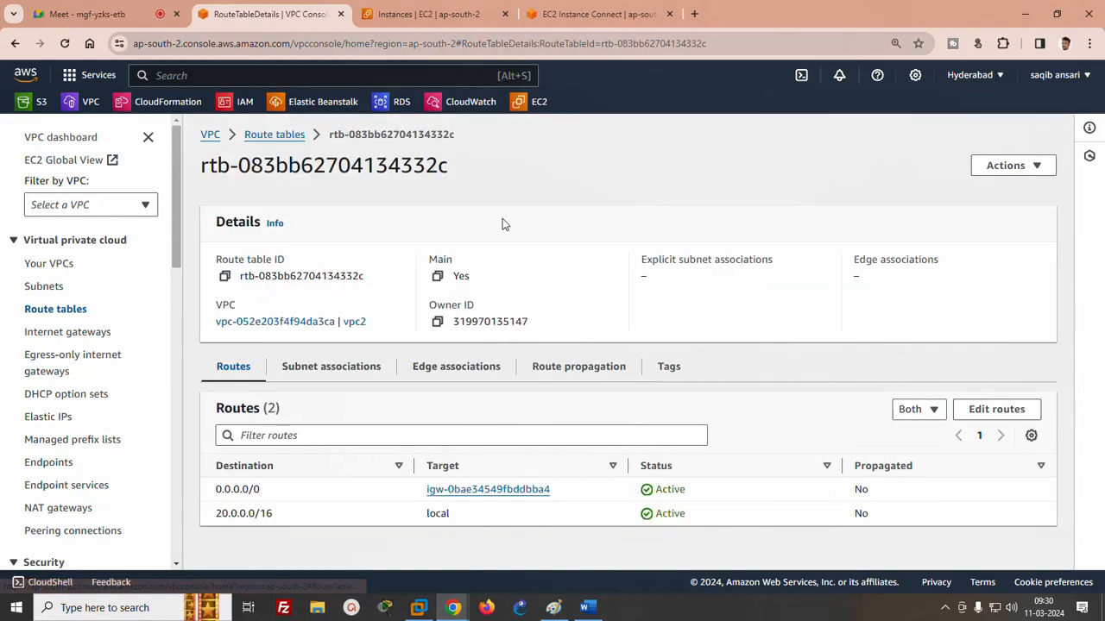
- Start editing the routes of vpc2's route table and add a route with destination 10.0.0.0/16
click(997, 407)
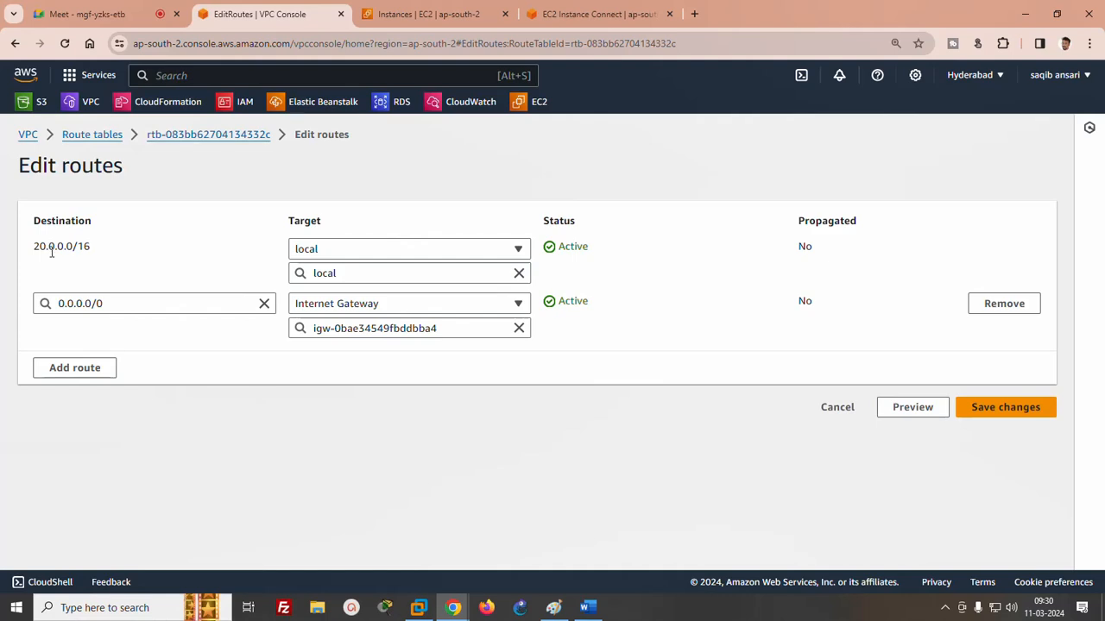
click(72, 367)
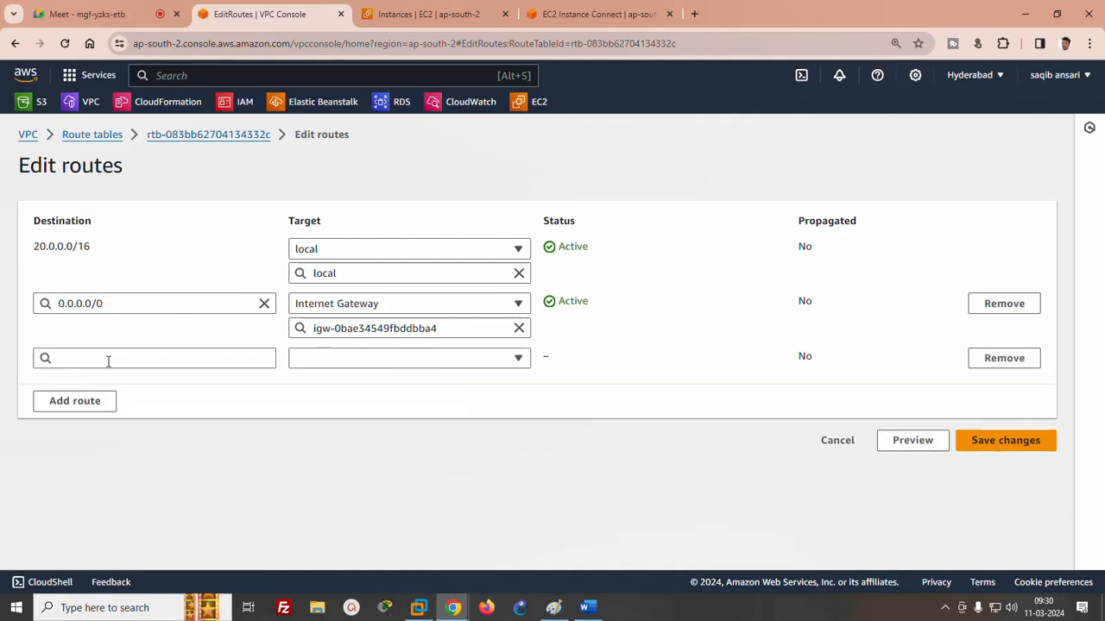
click(141, 358)
text(10.0)
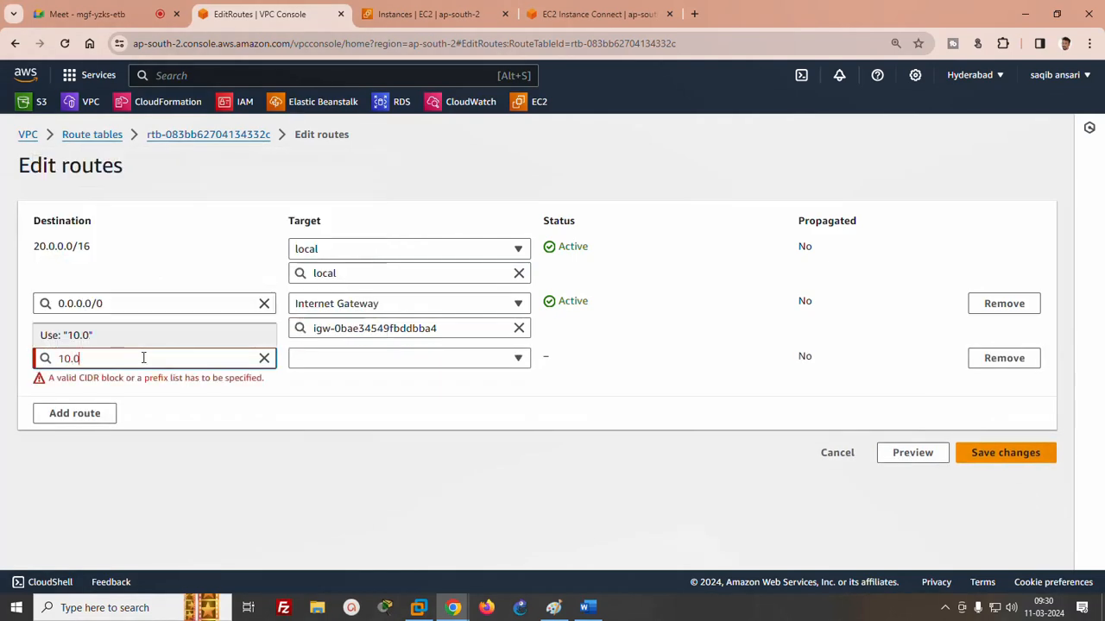
text(.0.0/1)
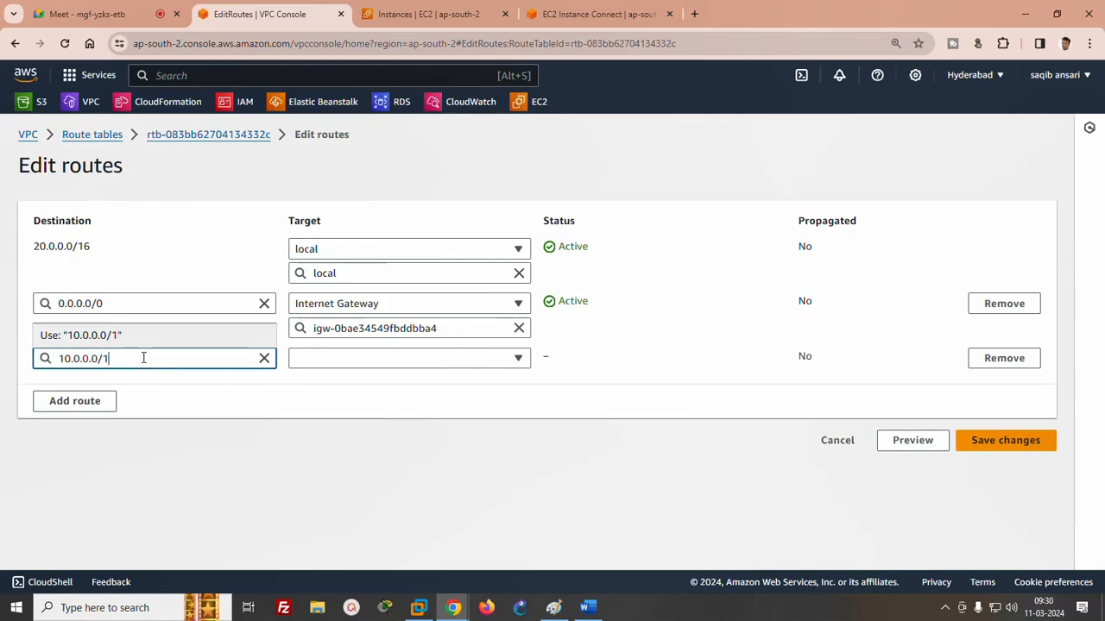
text(6)
- Target the 10.0.0.0/16 route at the vpc1-vpc2 peering connection and save vpc2's route changes
click(357, 360)
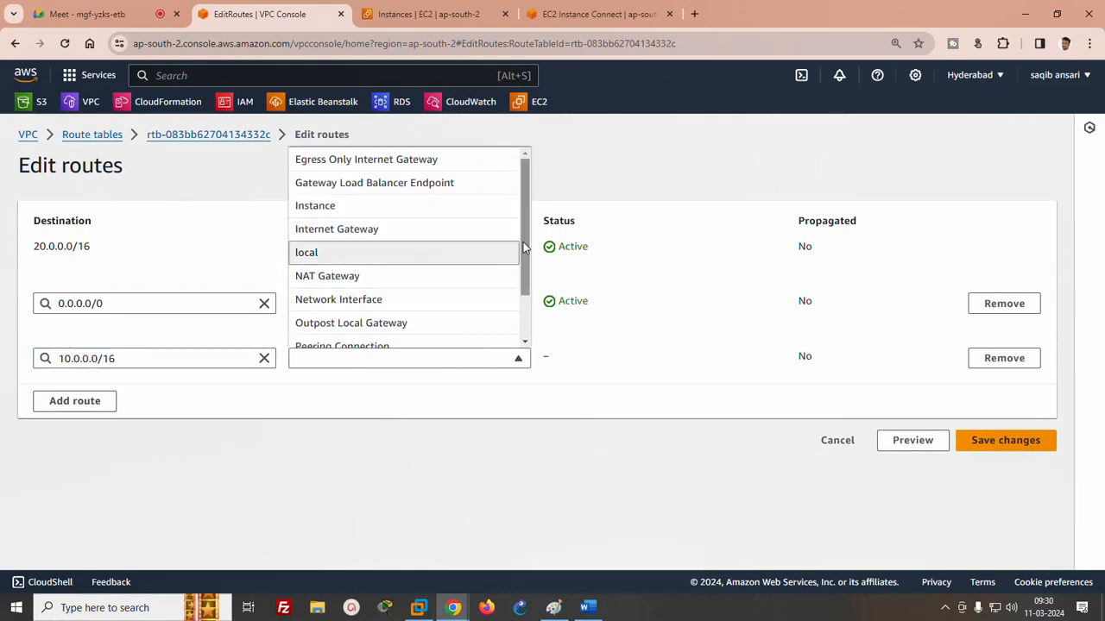
scroll(492, 276, down, 1)
click(380, 312)
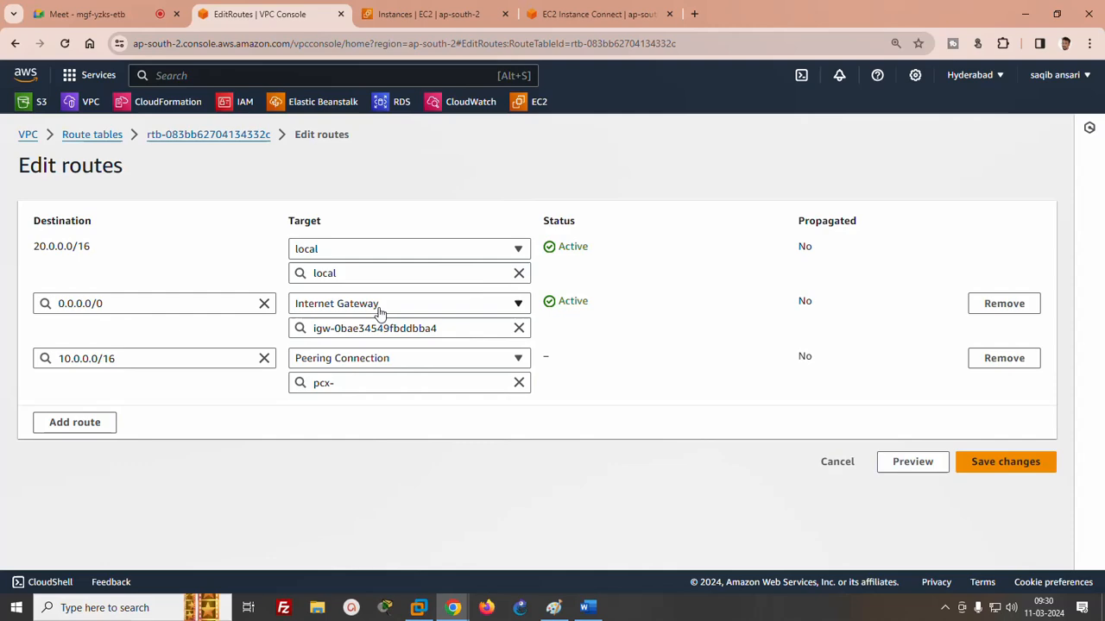
click(376, 385)
click(363, 424)
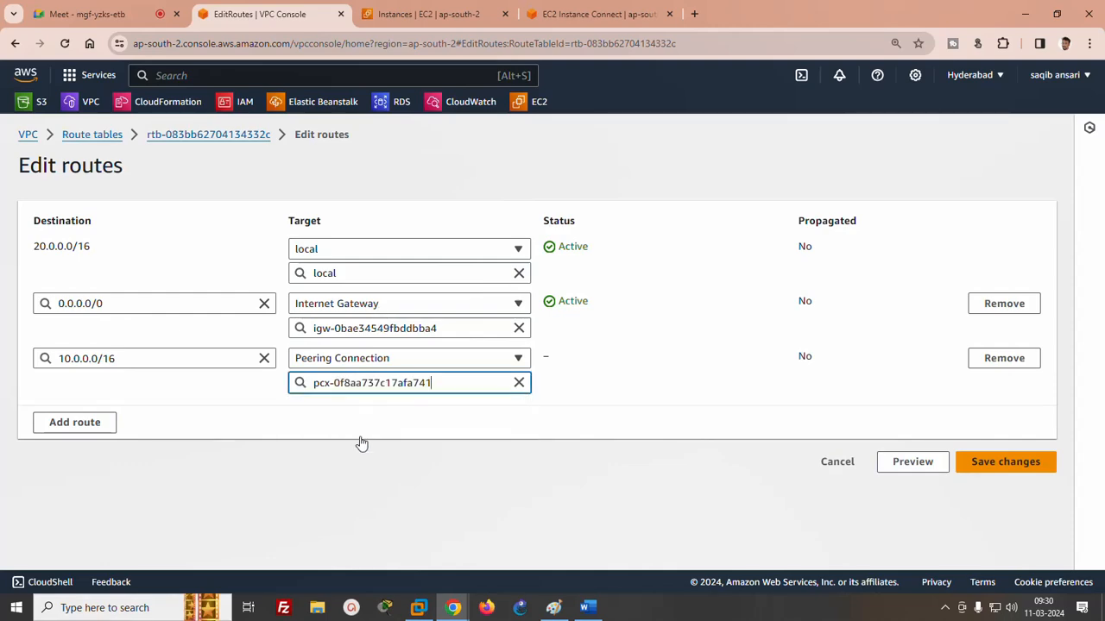
click(1013, 471)
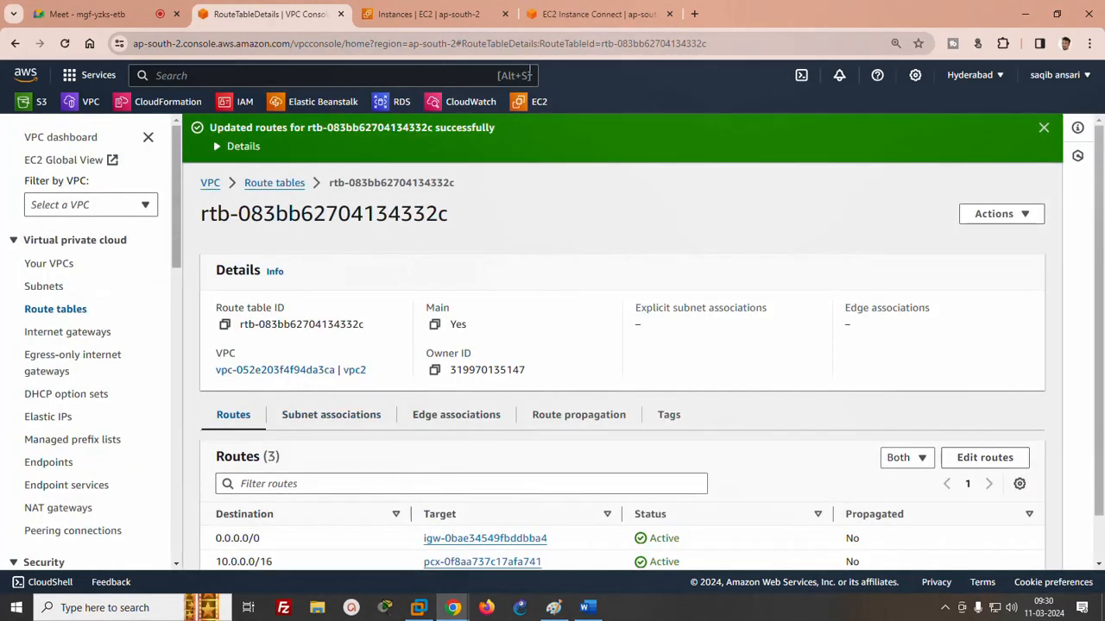
- Check the ping output in server1's terminal, and select the same-region and different-region peering cases in the Word notes
click(596, 14)
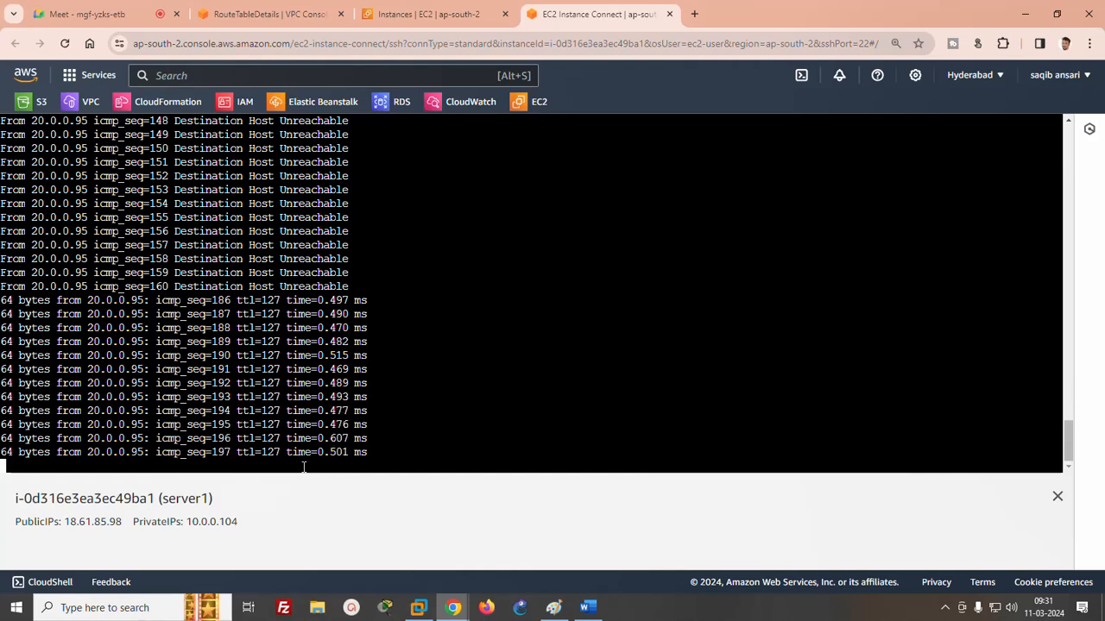
click(588, 608)
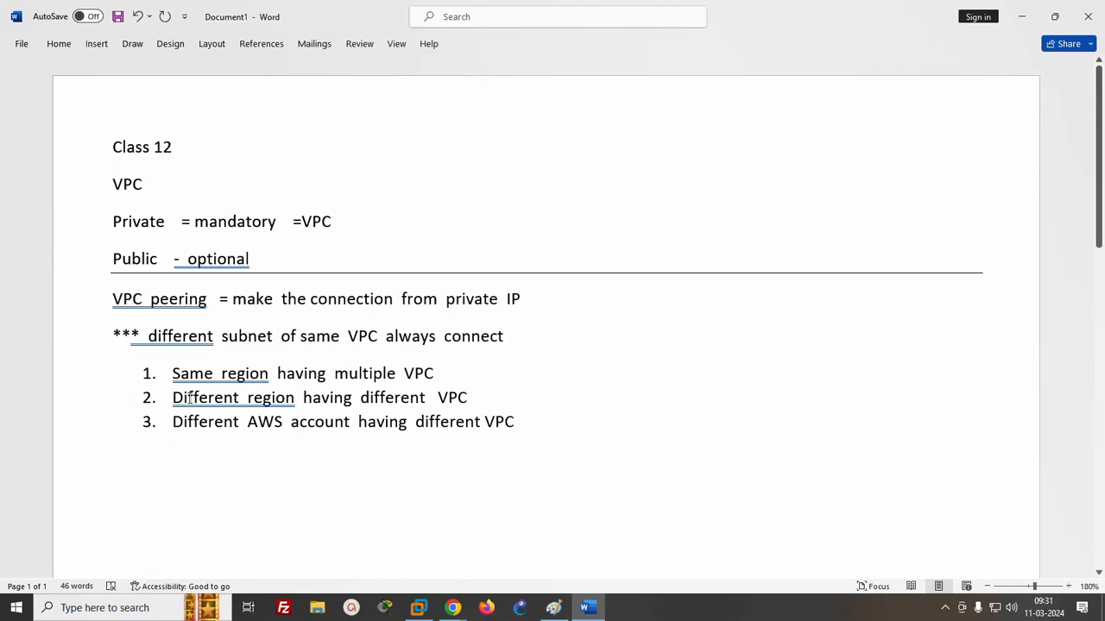
drag(173, 374, 452, 369)
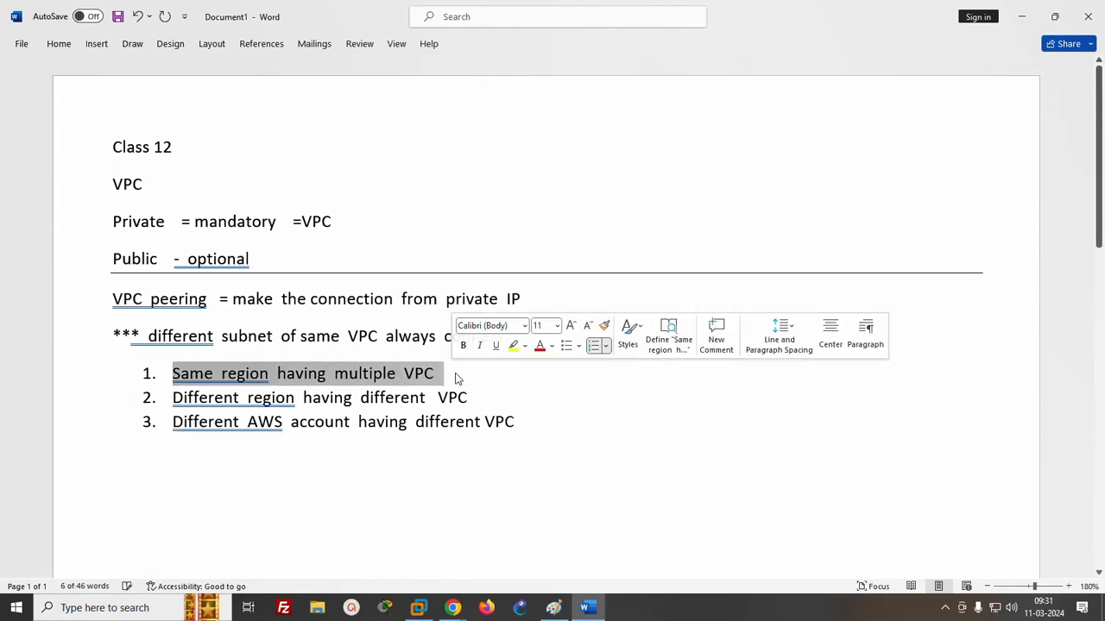
click(441, 421)
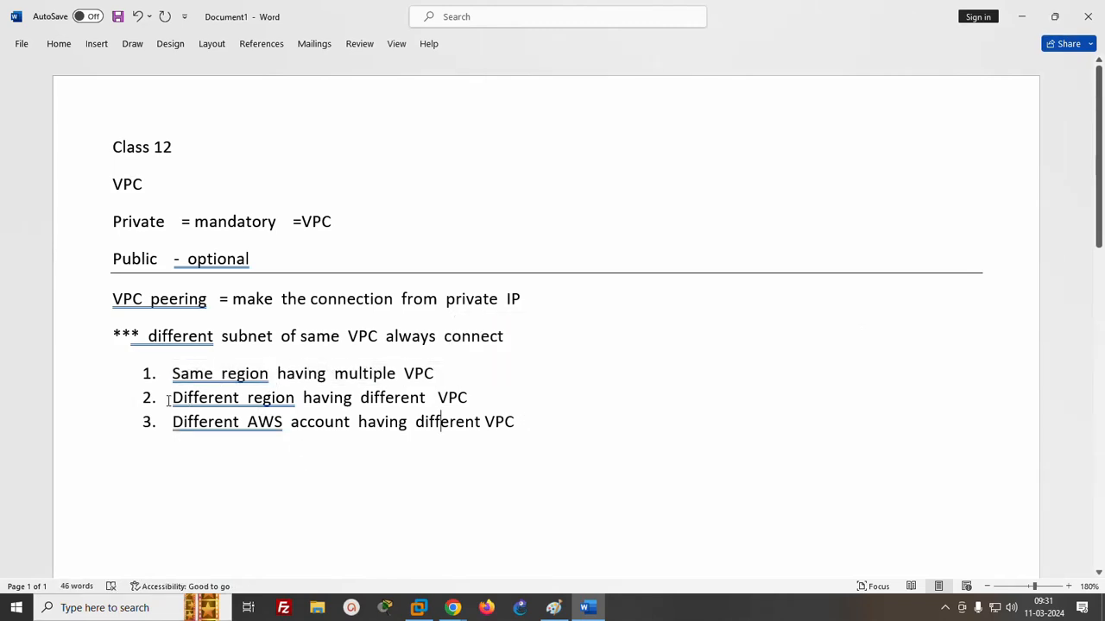
drag(169, 400, 487, 400)
- Switch to the Paint diagram, draw a large rectangle beside the Hyderabad region and label it "ohio" above
click(546, 610)
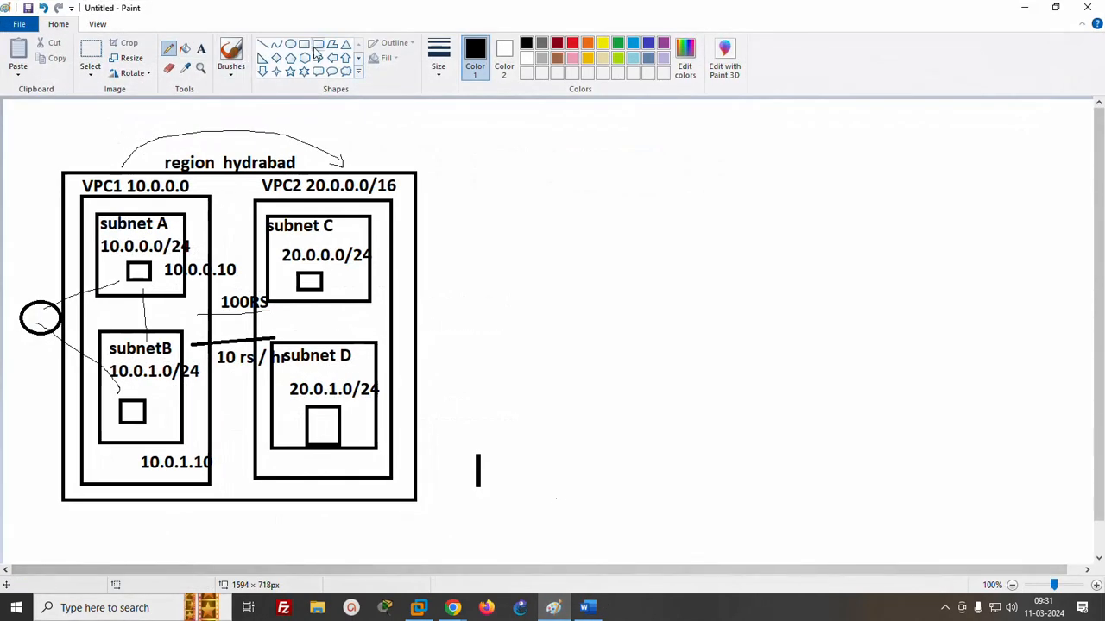
click(303, 43)
mouse_move(471, 173)
mouse_down()
mouse_move(688, 456)
mouse_move(704, 495)
mouse_up()
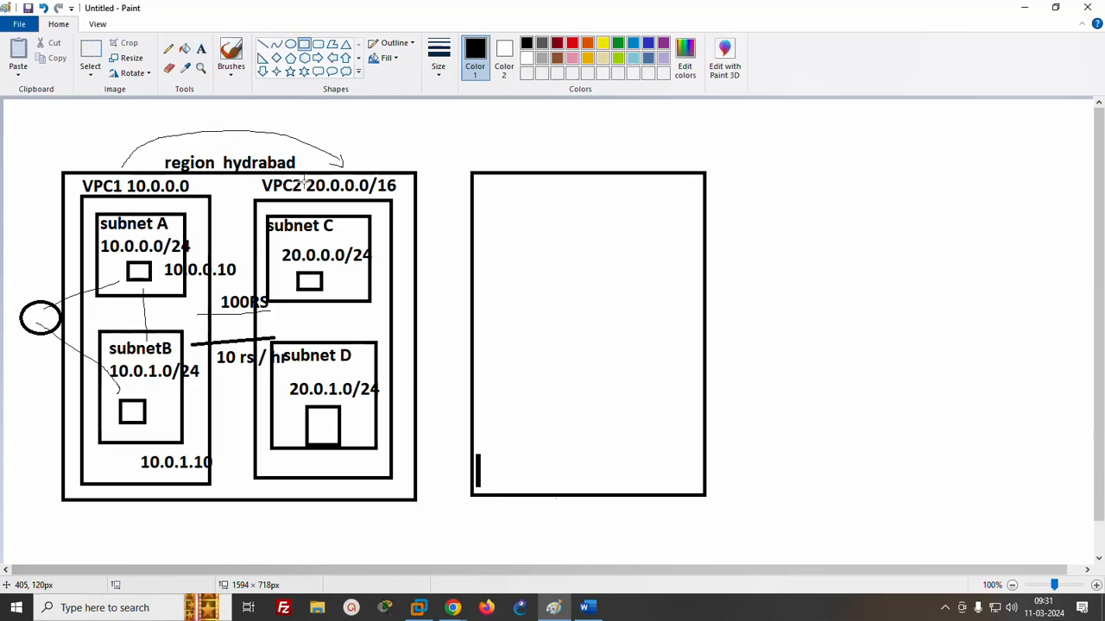
click(200, 50)
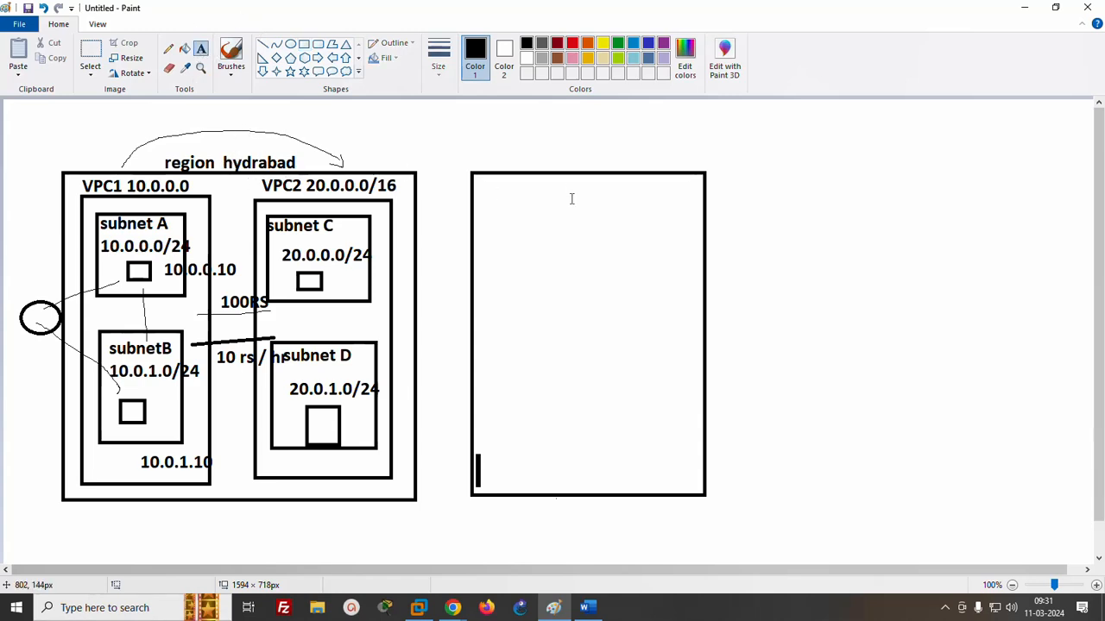
click(535, 150)
text(ph)
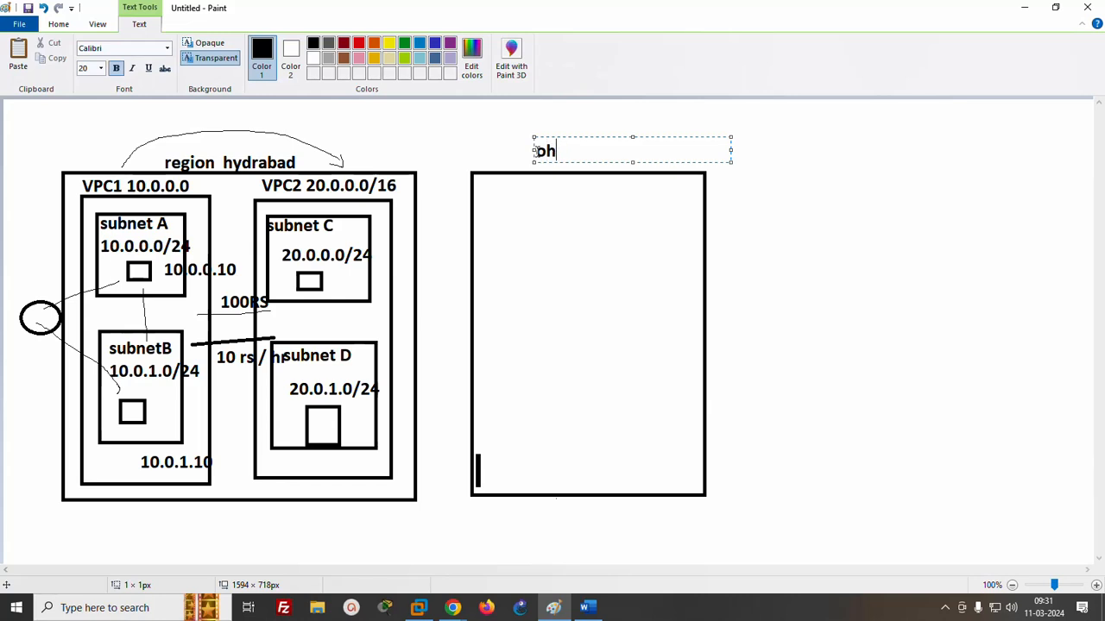
text(io)
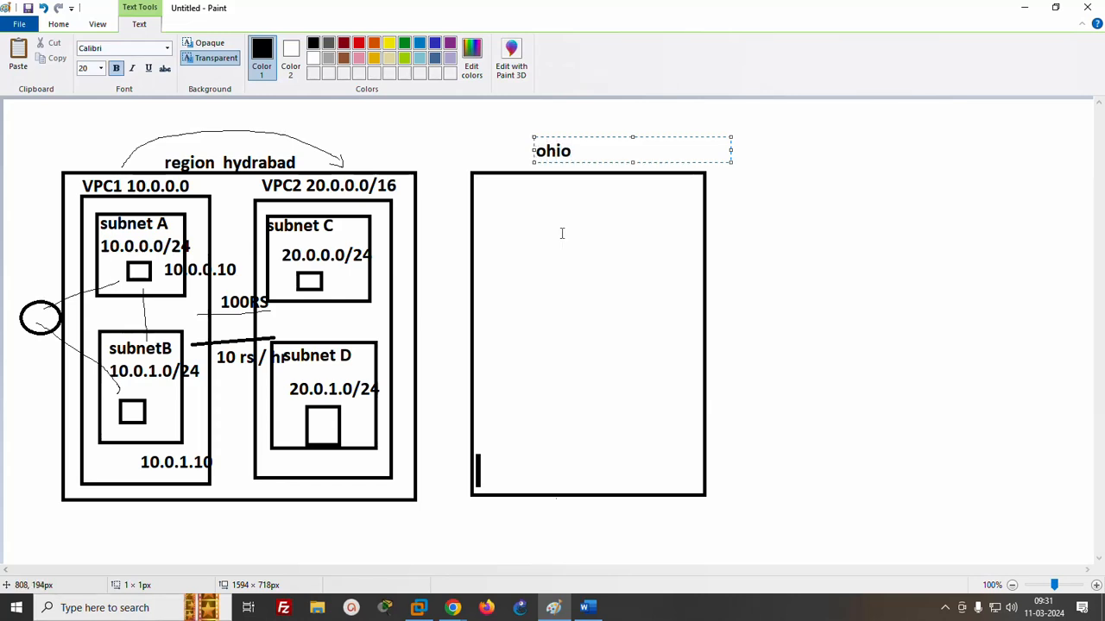
click(561, 234)
- Draw a rectangle about 274 by 392 px inside the ohio region and label it "VPC3 30.0.0.0/16"
click(304, 46)
mouse_move(488, 205)
mouse_down()
mouse_move(587, 288)
mouse_move(678, 474)
mouse_up()
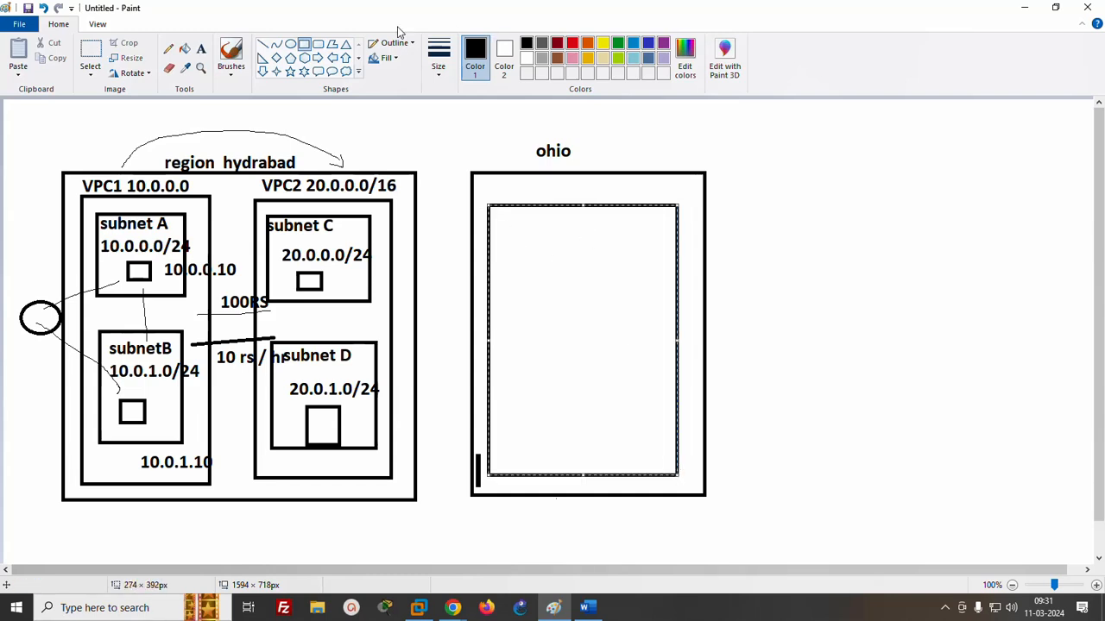
click(200, 48)
click(497, 183)
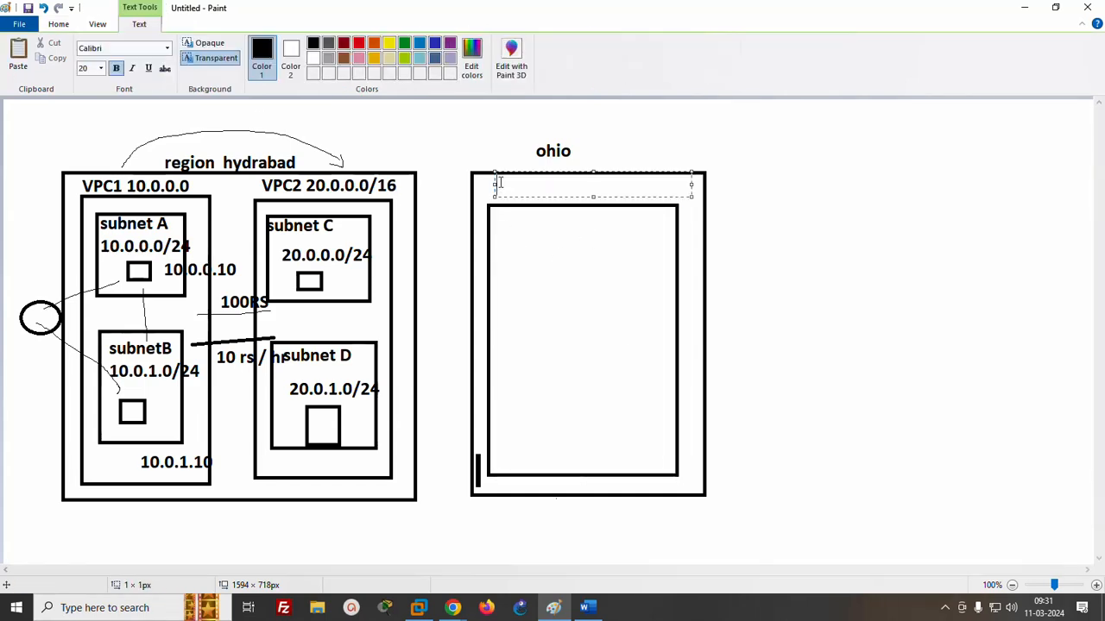
text(VPC3  30.0.0.0)
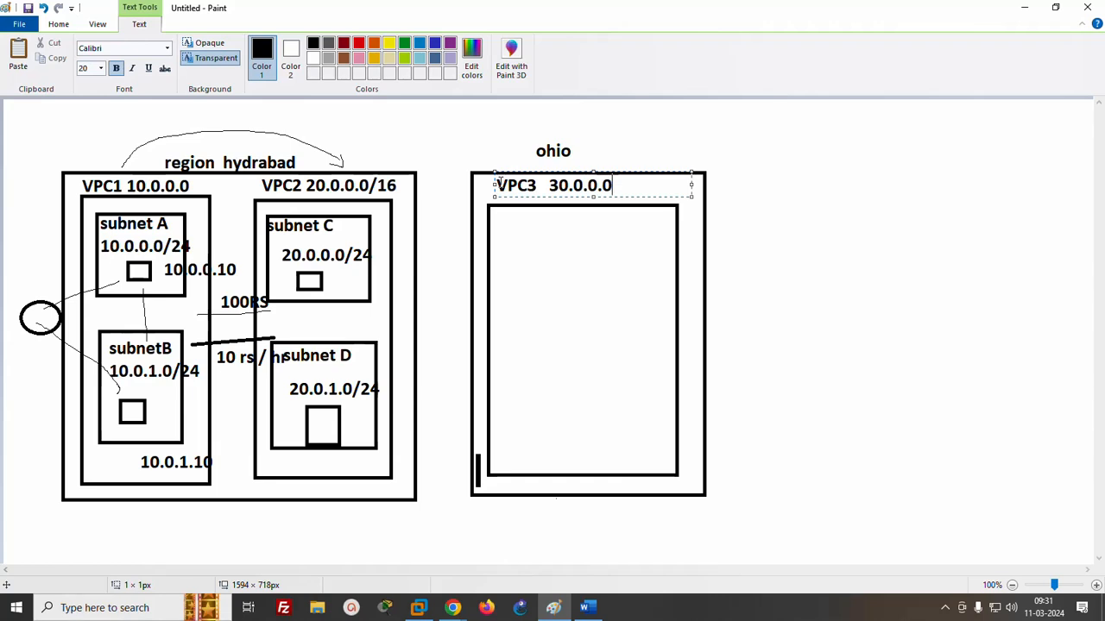
text(/16)
click(525, 271)
- Draw a rounded rectangle about 171 by 185 px inside VPC3 and label it "subnet 30.0.0.0/24"
drag(516, 235, 635, 362)
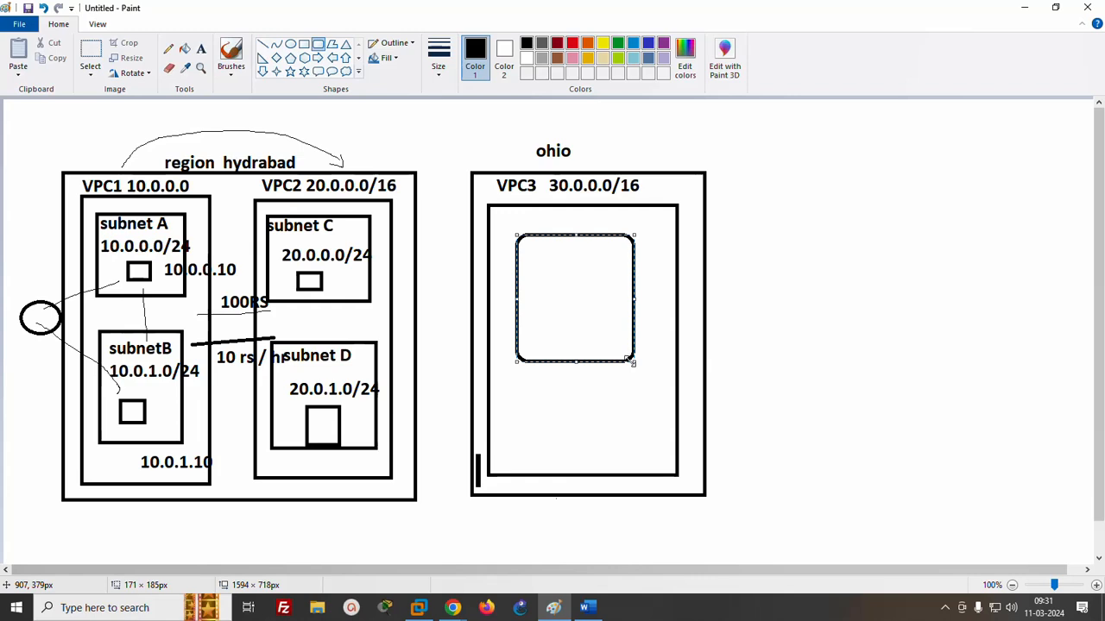
click(201, 48)
click(511, 223)
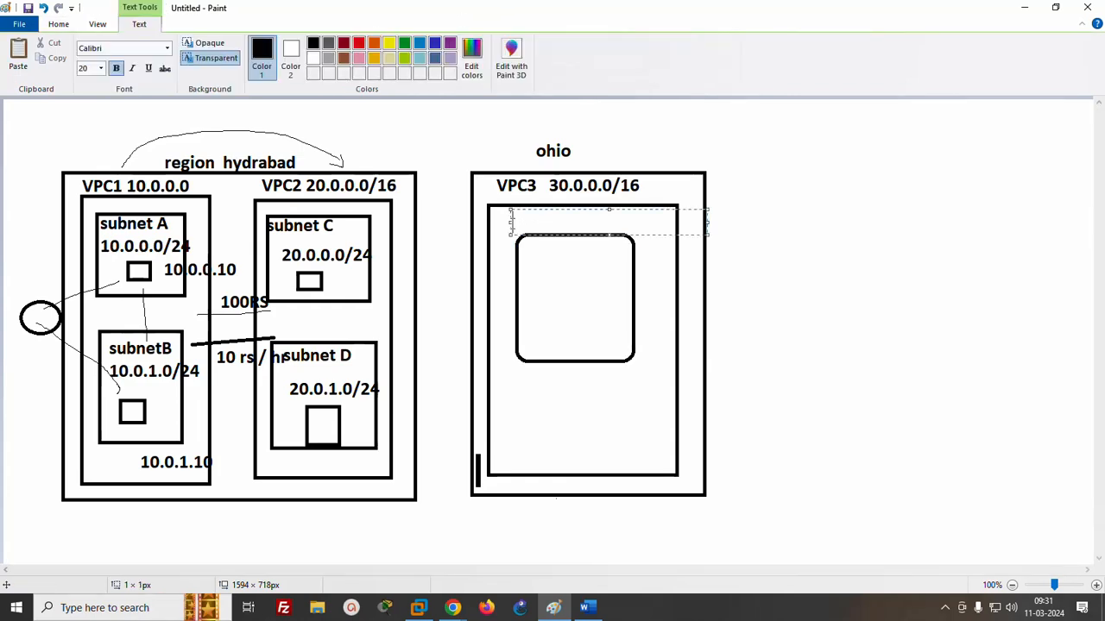
text(subnet  30.0.0)
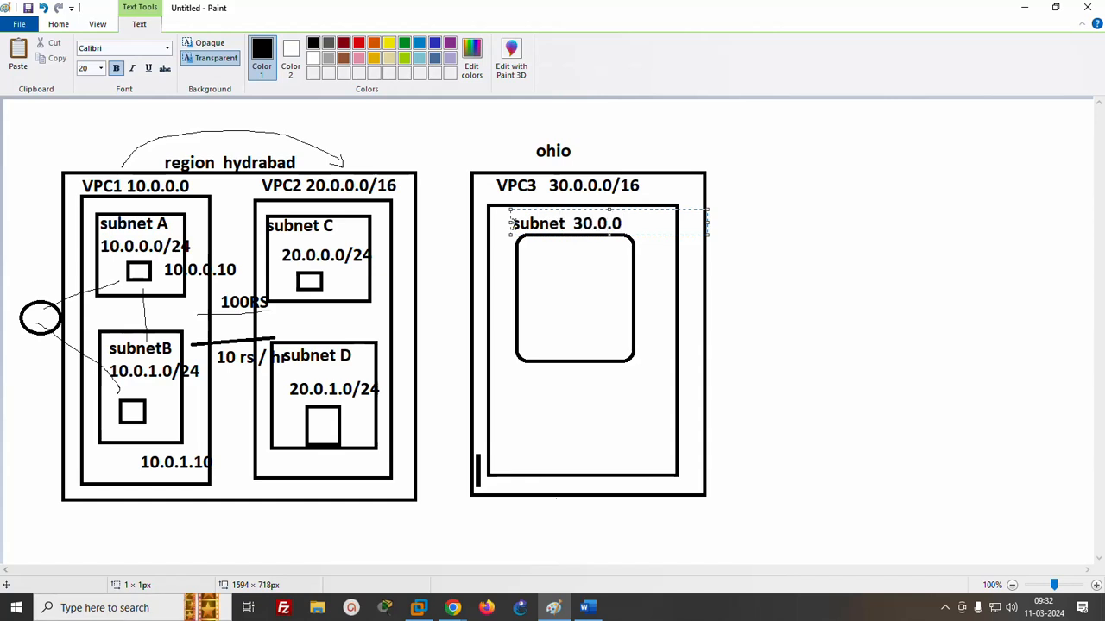
text(.0/24)
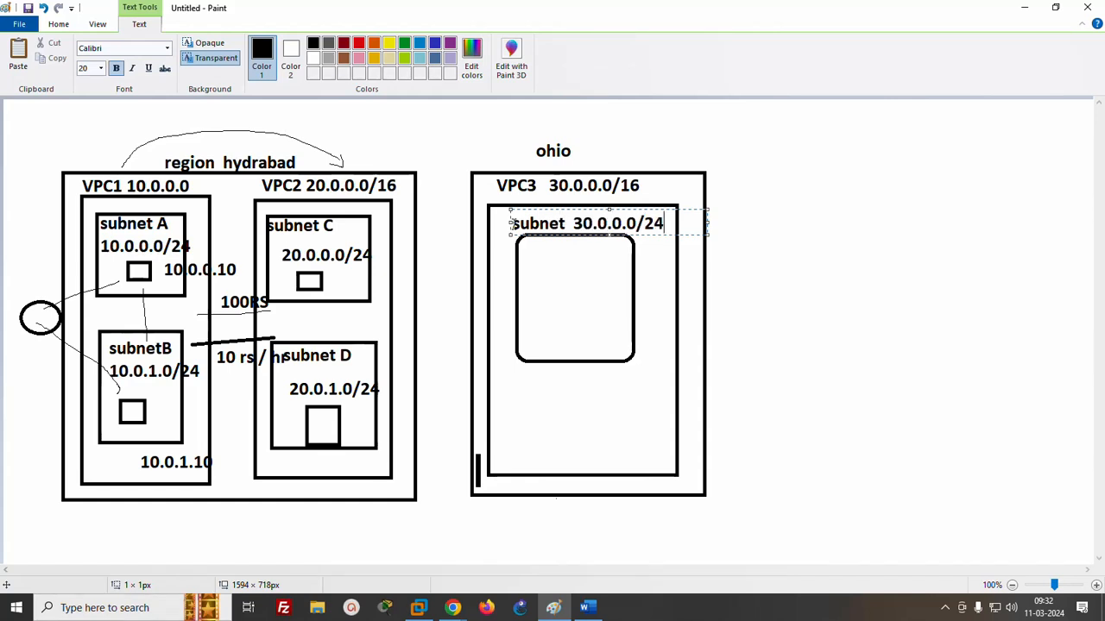
click(524, 296)
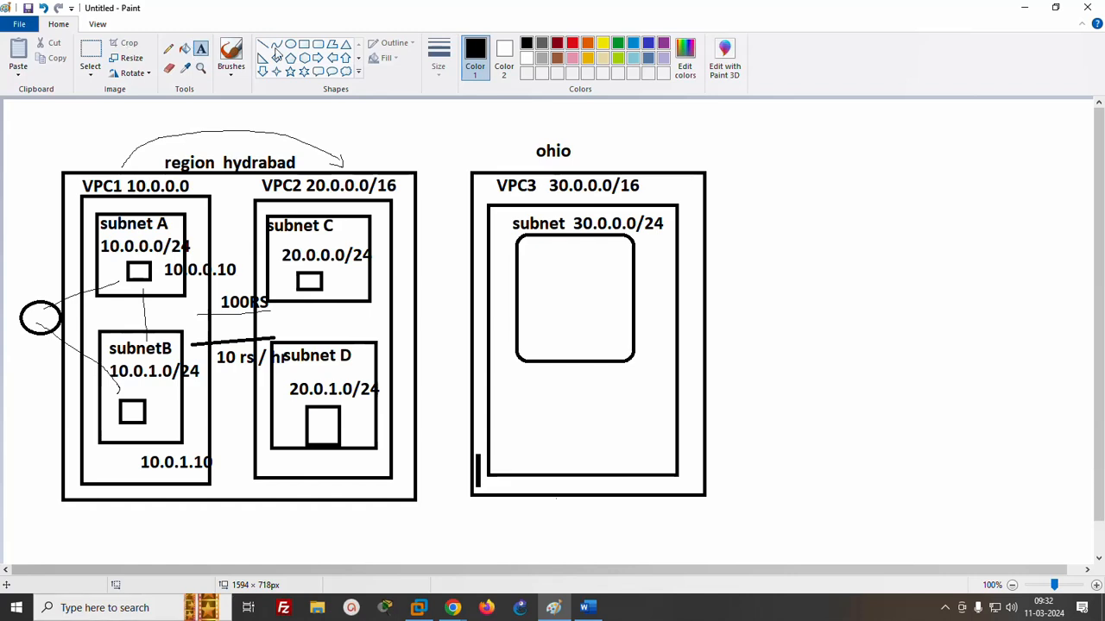
- Draw a server box about 51 by 56 px in the VPC3 subnet and two freehand lines linking the Hyderabad and ohio regions
click(304, 44)
drag(541, 263, 580, 305)
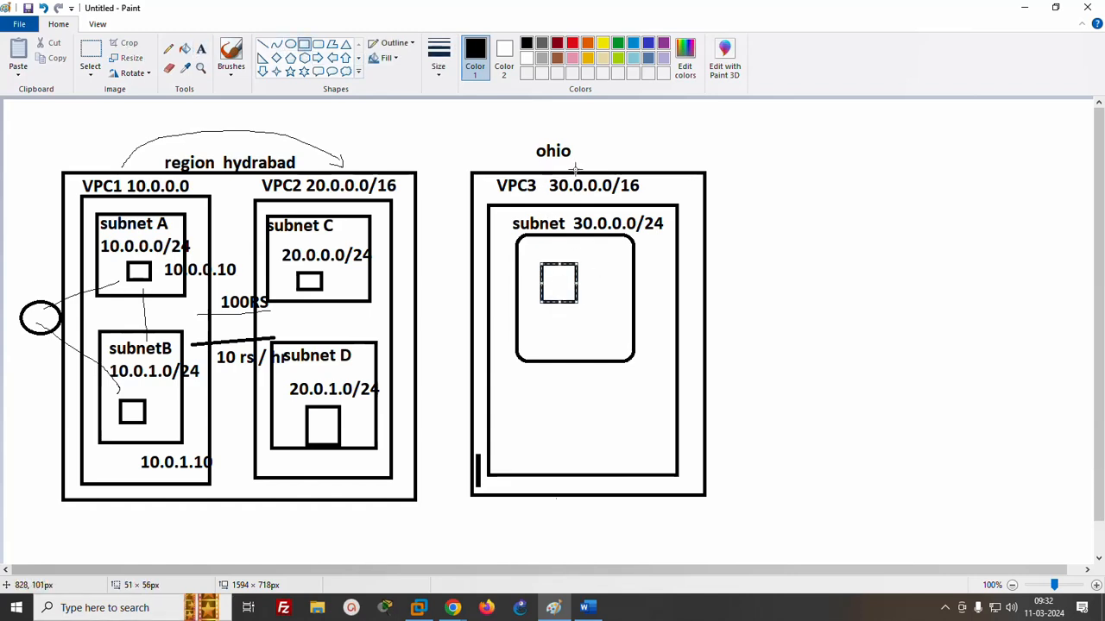
click(168, 48)
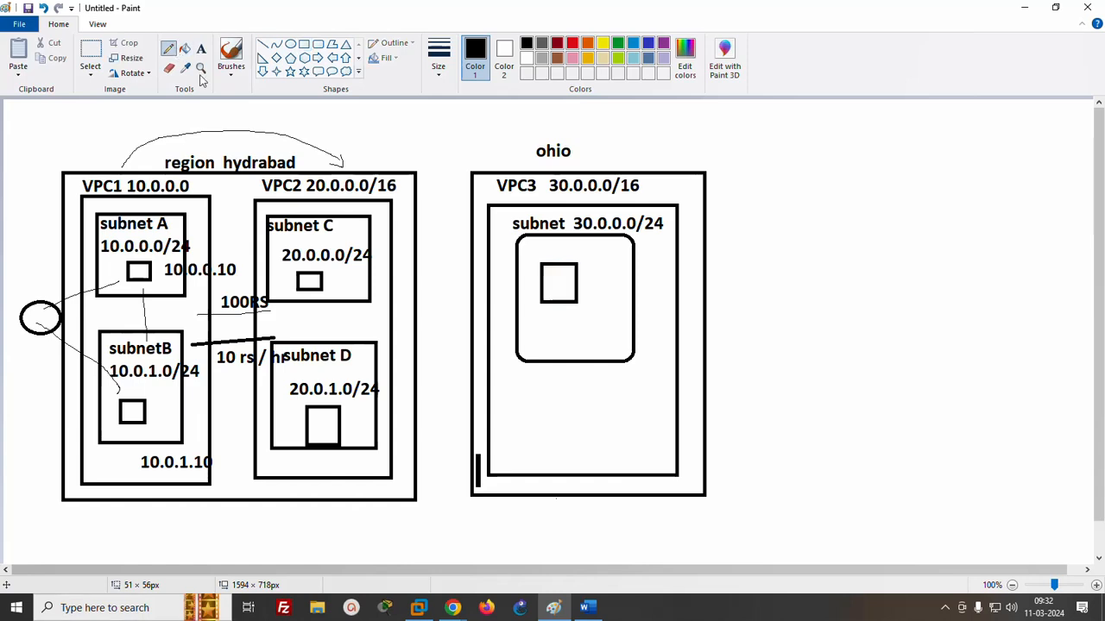
drag(411, 270, 475, 263)
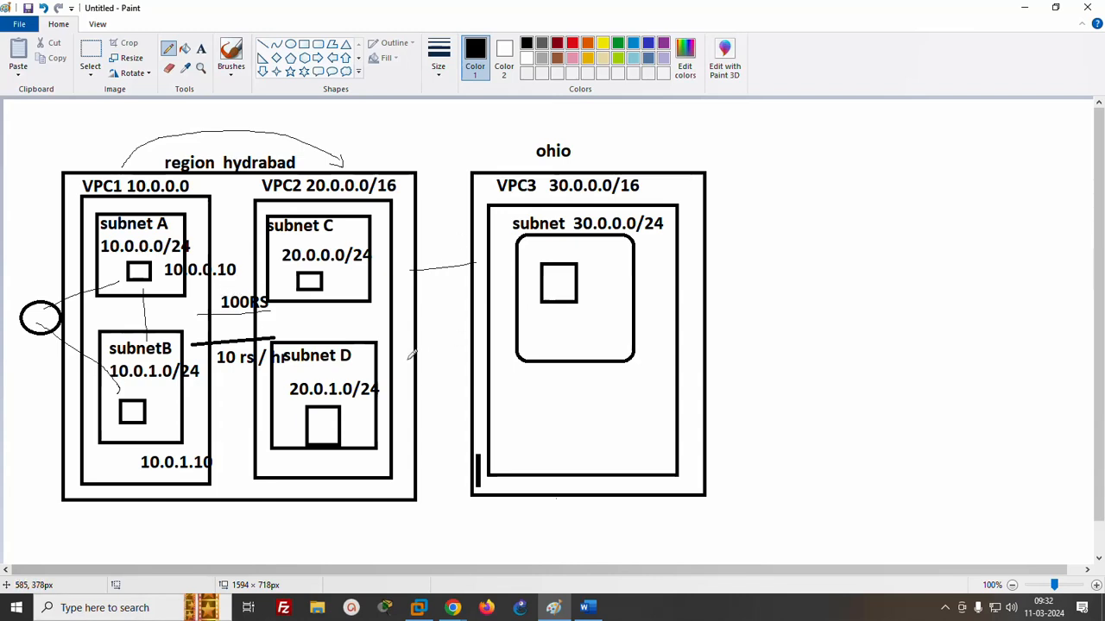
drag(396, 335, 475, 330)
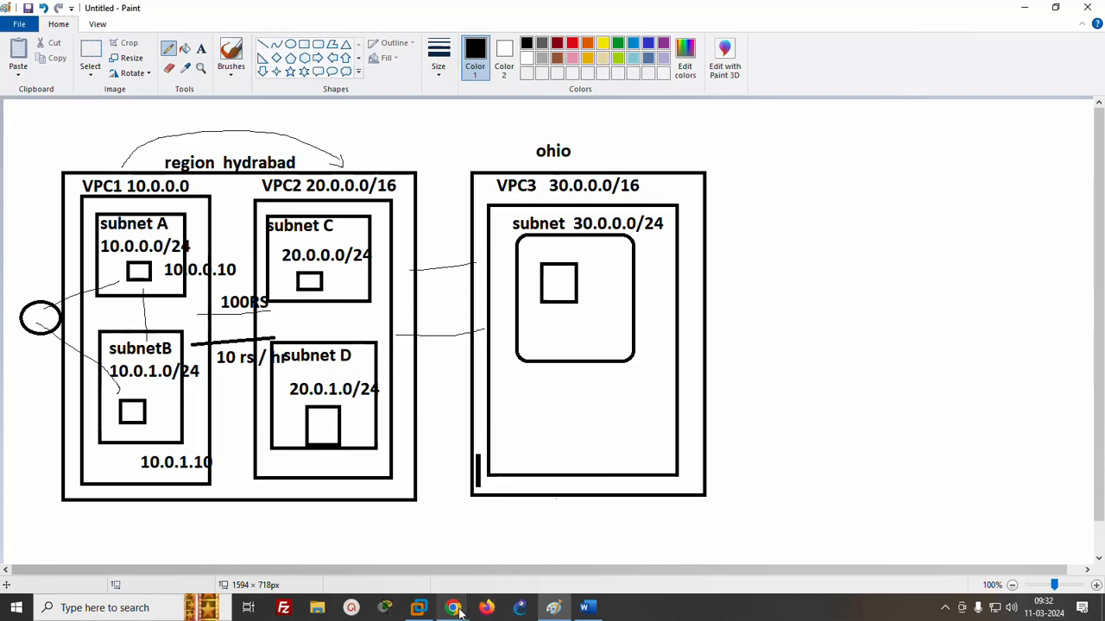
- Switch to the EC2 instances list in Chrome and terminate the running server2 instance
mouse_move(452, 607)
click(393, 546)
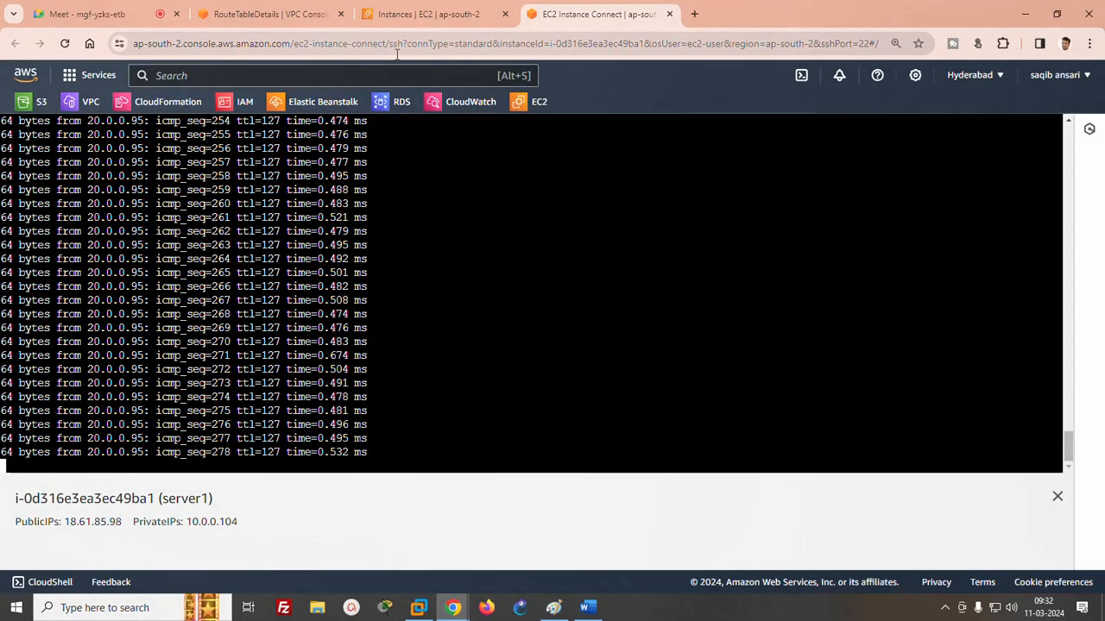
click(237, 15)
click(429, 14)
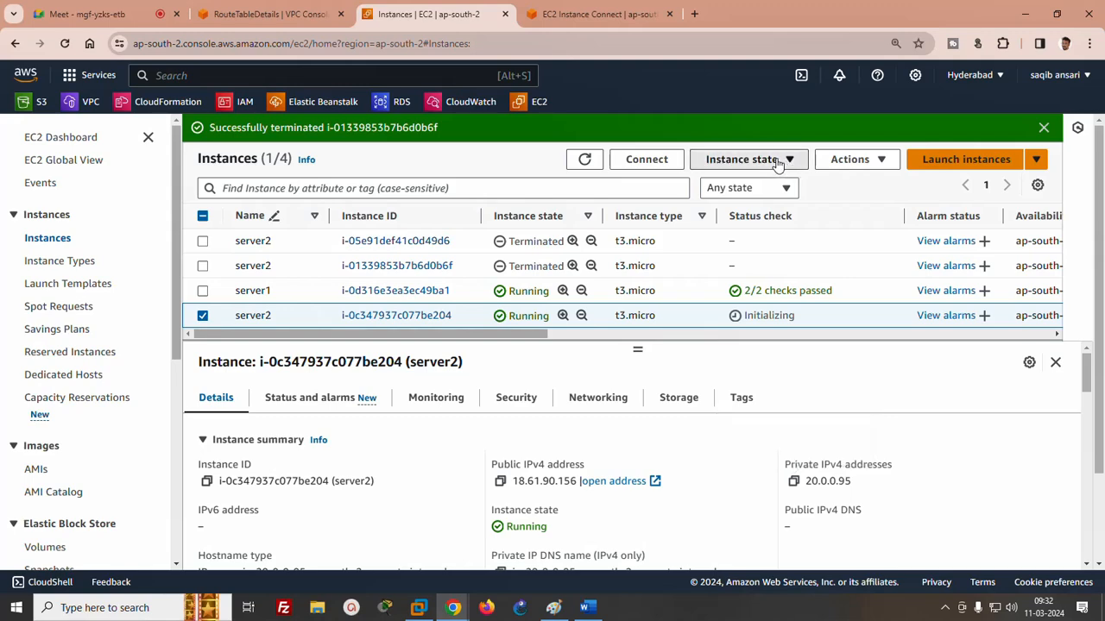
click(742, 159)
click(749, 276)
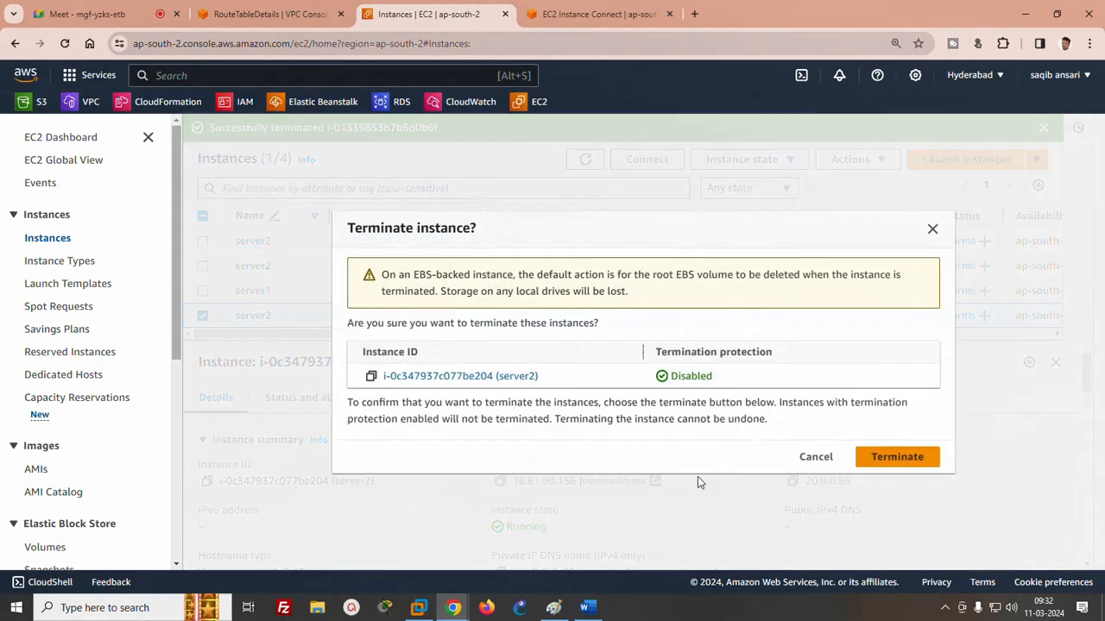
click(880, 455)
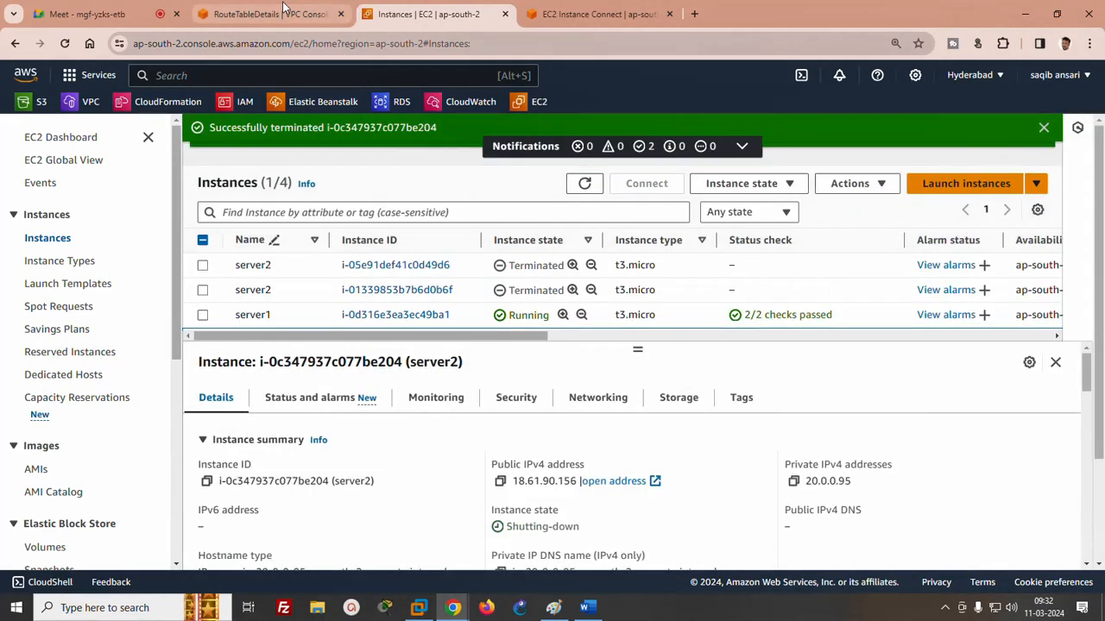
- Open the VPC console for the US East (Ohio) region in a separate browser tab and list its VPCs
click(268, 14)
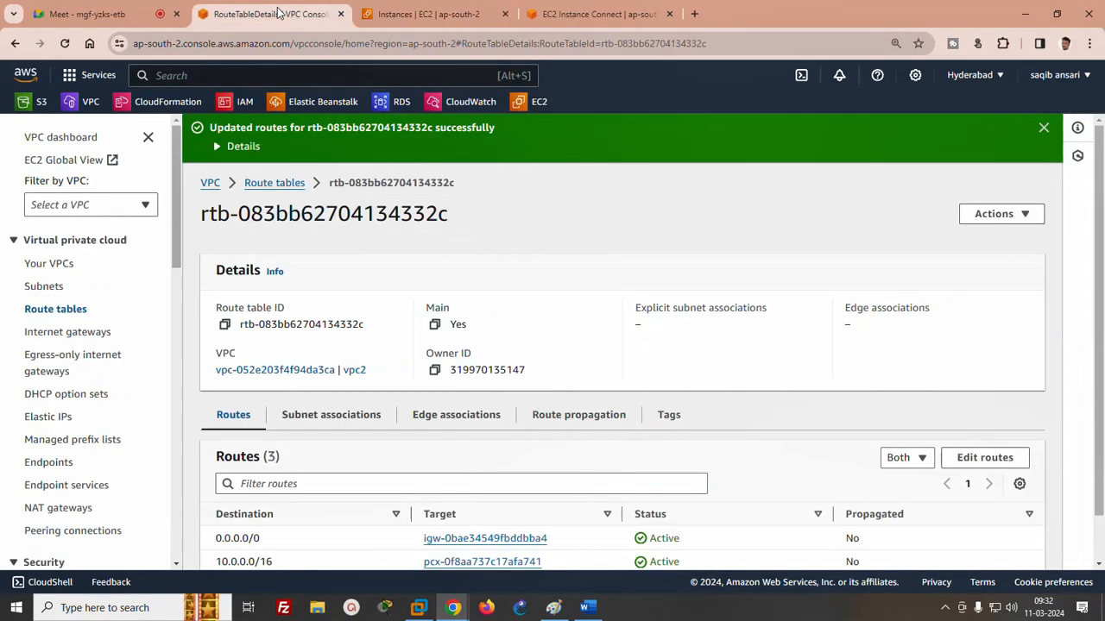
click(978, 76)
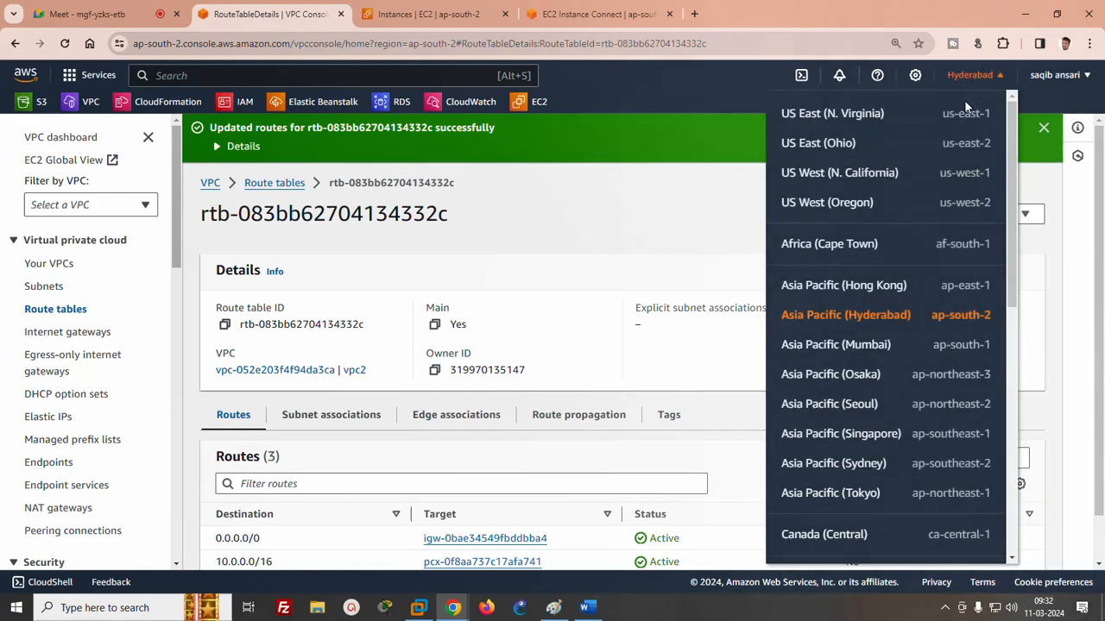
right_click(834, 145)
click(863, 161)
click(432, 14)
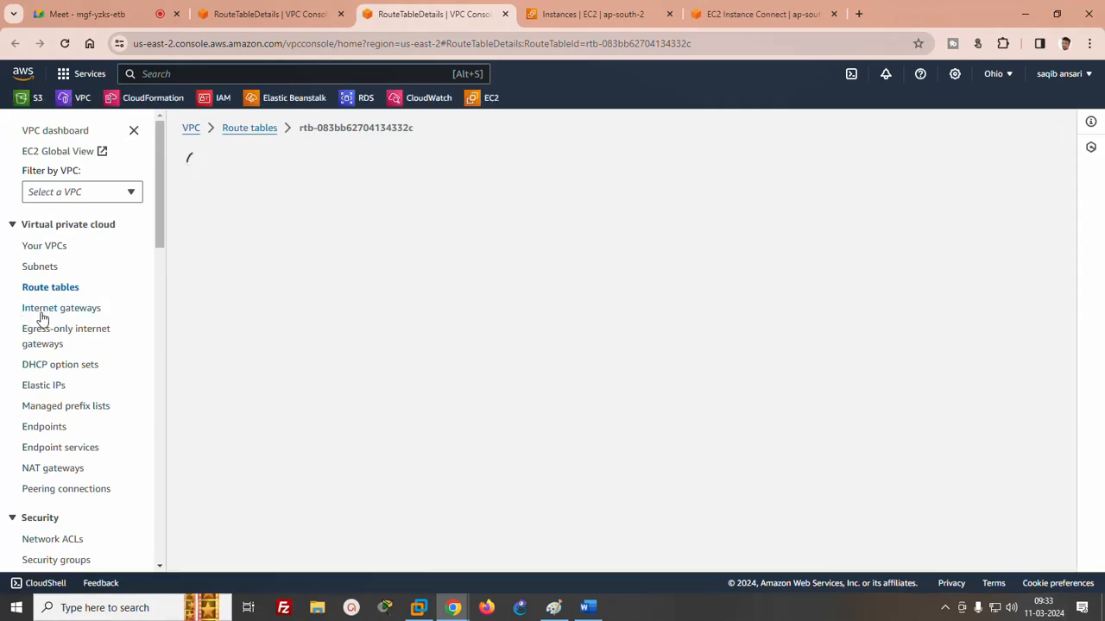
click(42, 250)
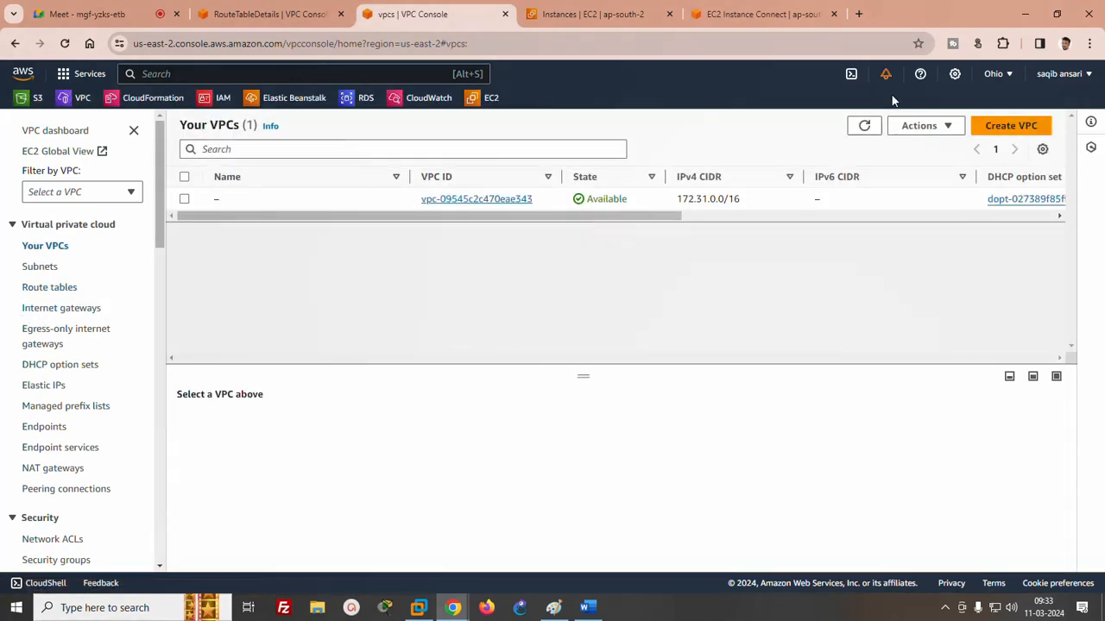
click(865, 131)
- Create a VPC-only resource named vpc3 with the IPv4 CIDR 30.0.0.0/16 in Ohio
click(1011, 126)
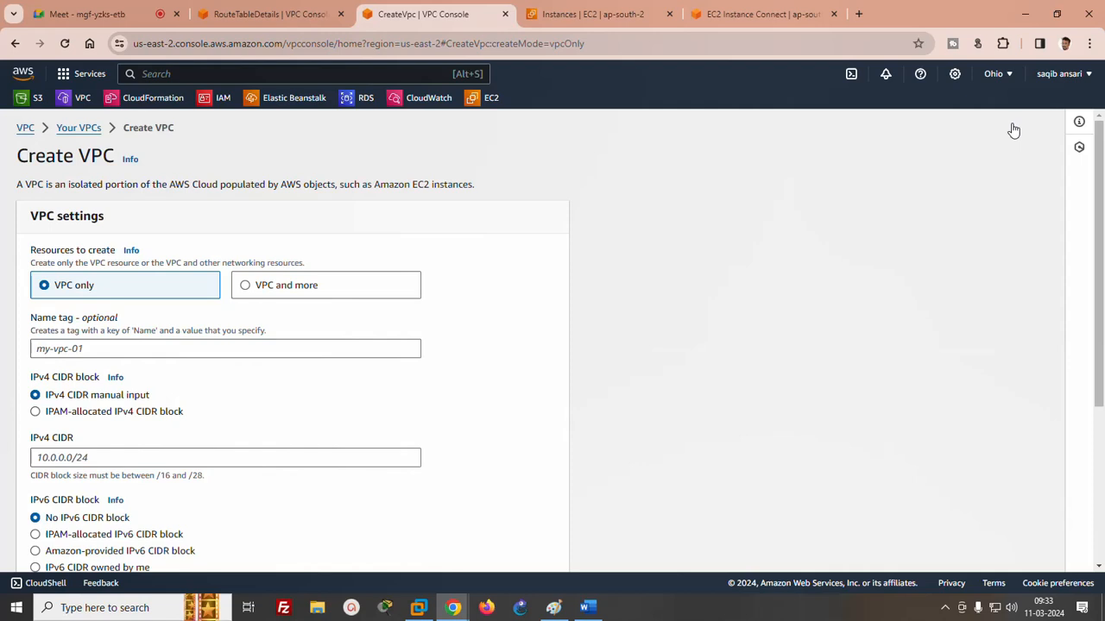
click(108, 349)
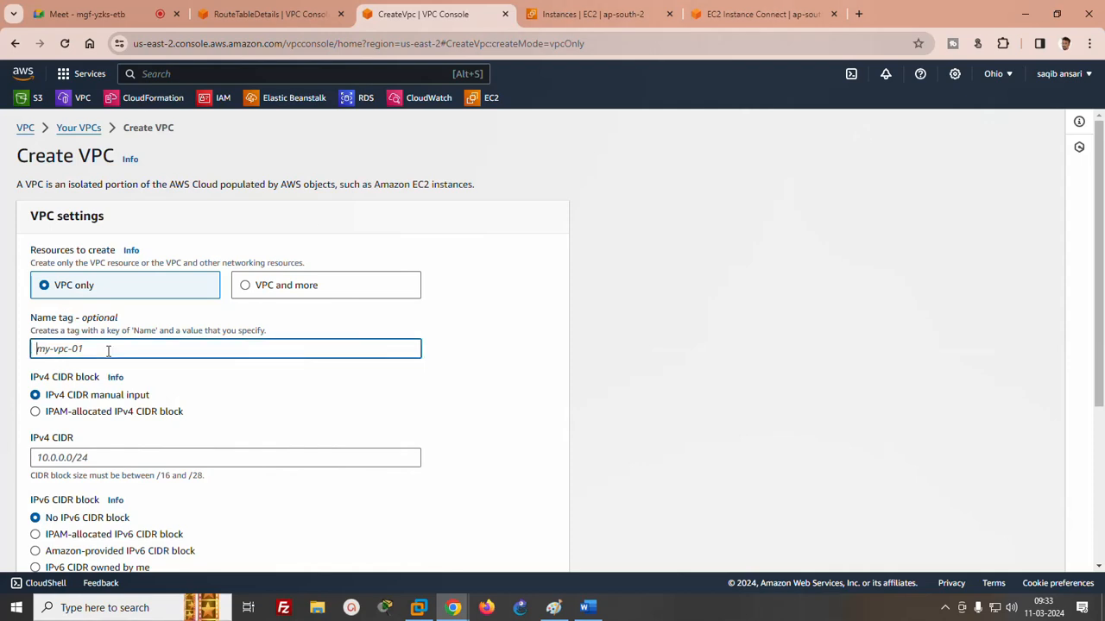
text(vpc3)
scroll(172, 345, down, 2)
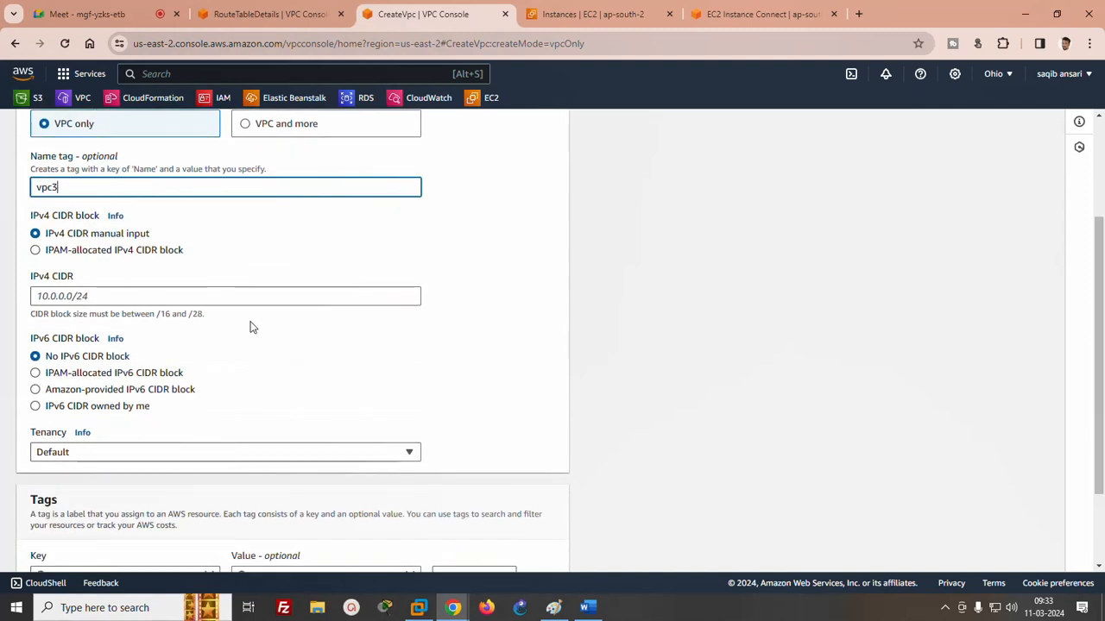
click(245, 296)
text(30.0.0.0/16)
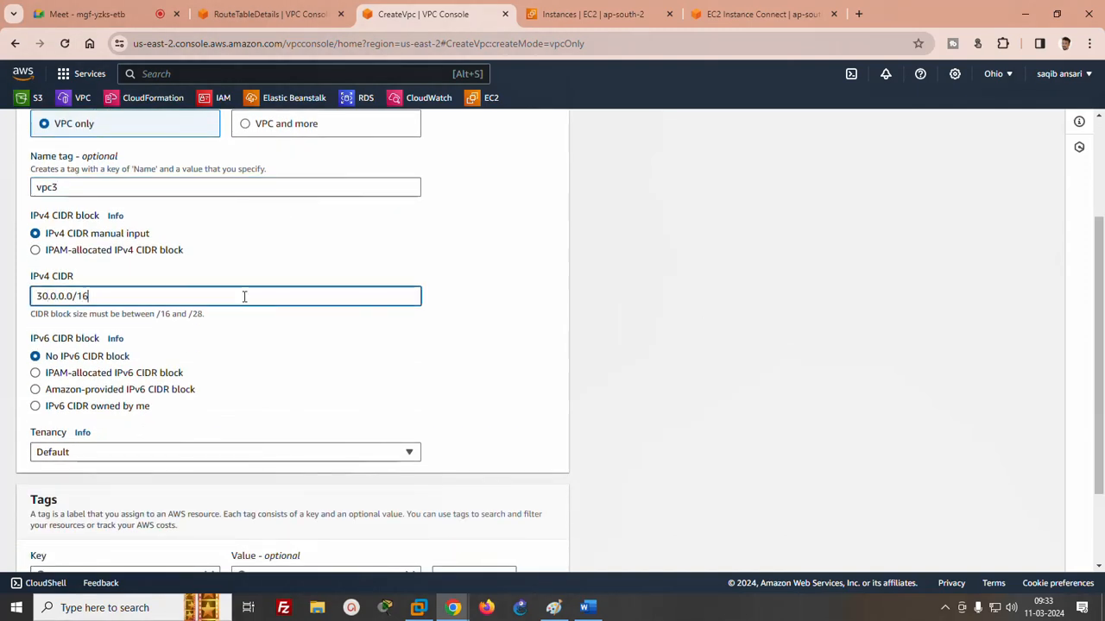
scroll(776, 388, down, 2)
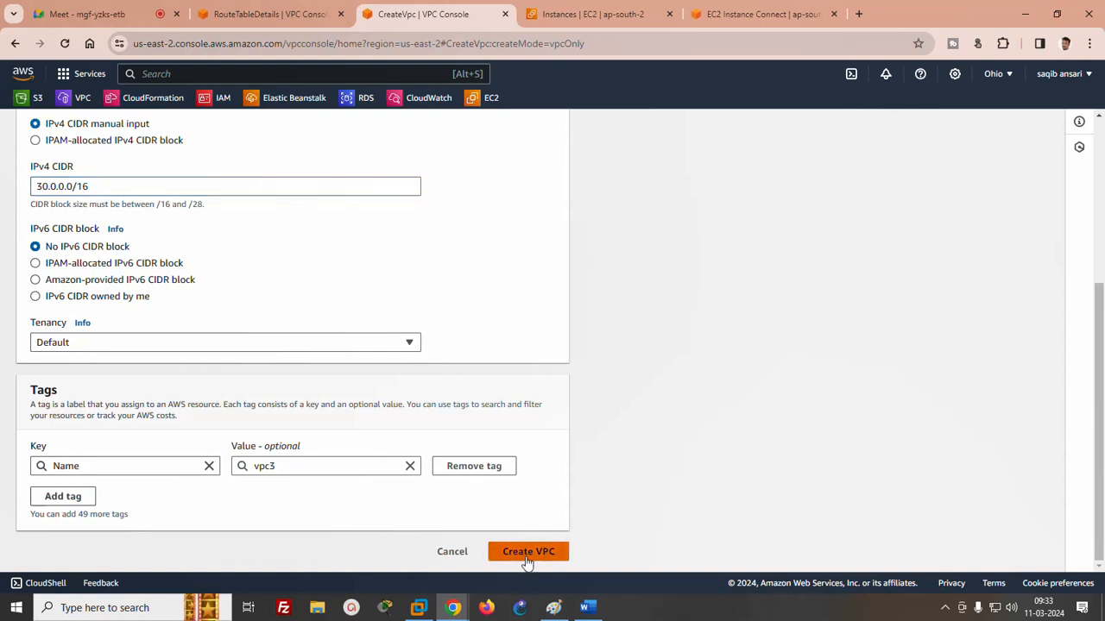
click(526, 551)
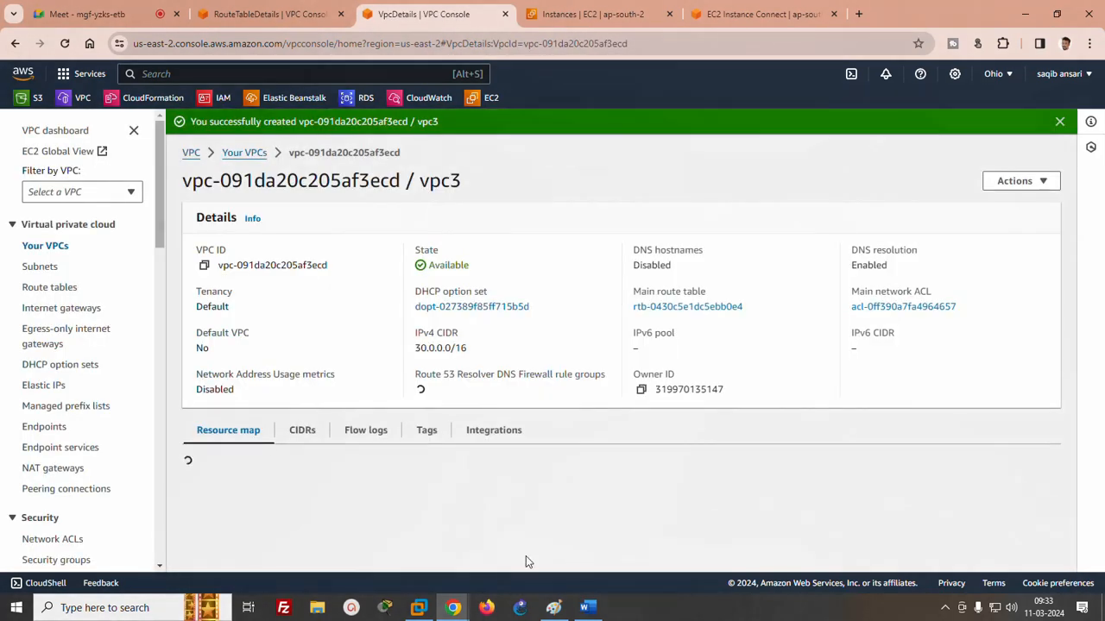
- Start a new subnet in vpc3 and name it "subnet D"
click(34, 270)
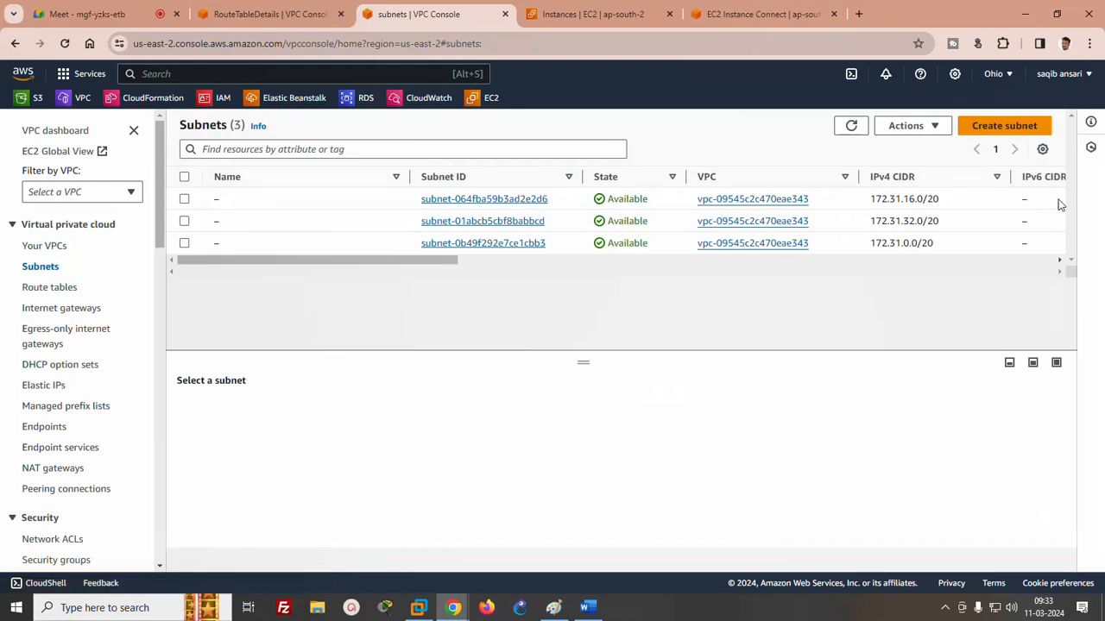
click(1015, 127)
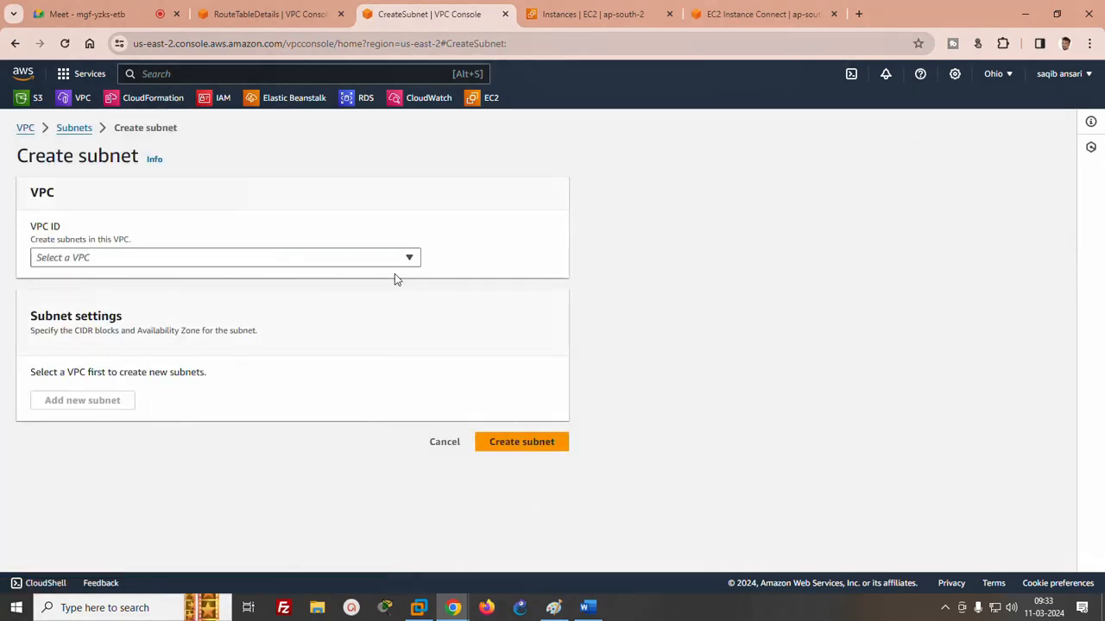
click(141, 261)
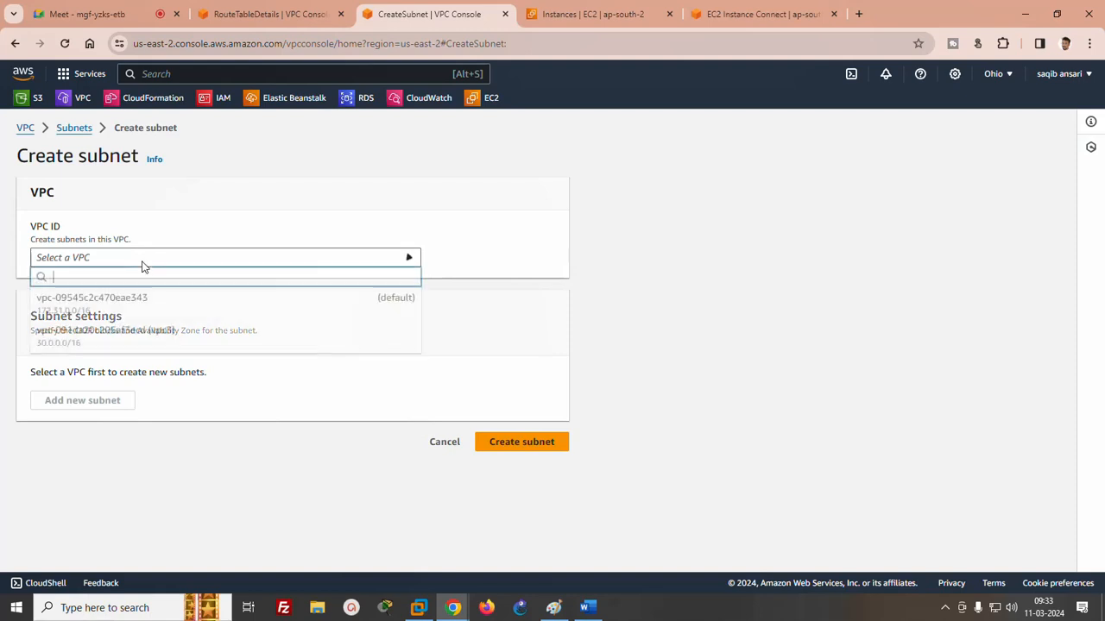
click(117, 334)
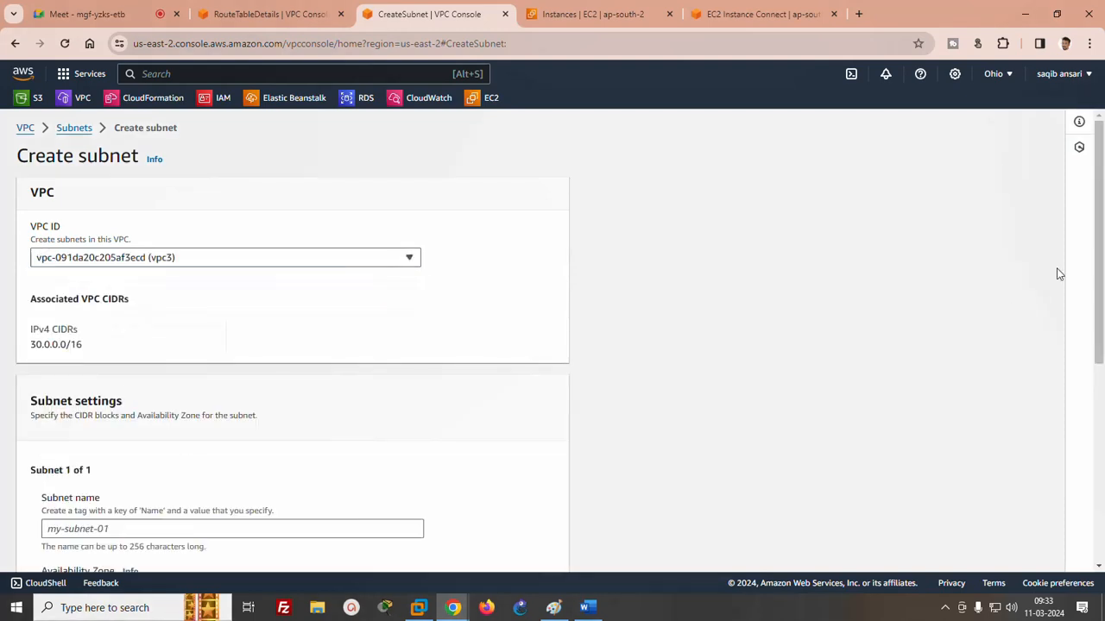
scroll(1060, 275, down, 2)
click(214, 339)
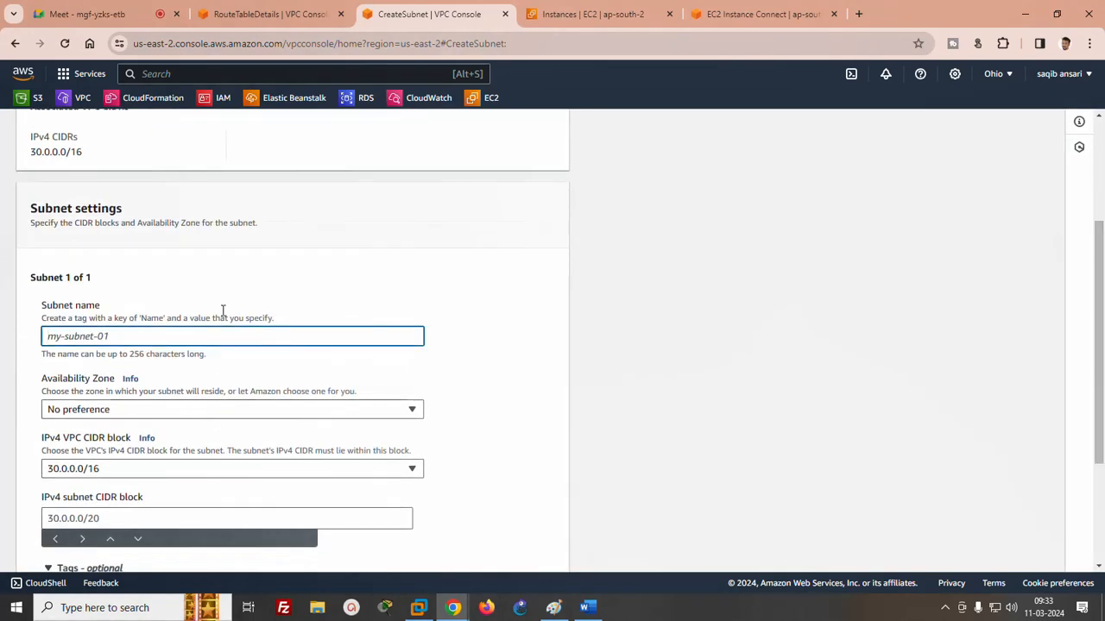
text(subnet D)
- Set the IPv4 CIDR block of subnet D to 30.0.0.0/24 and create the subnet
scroll(923, 320, down, 1)
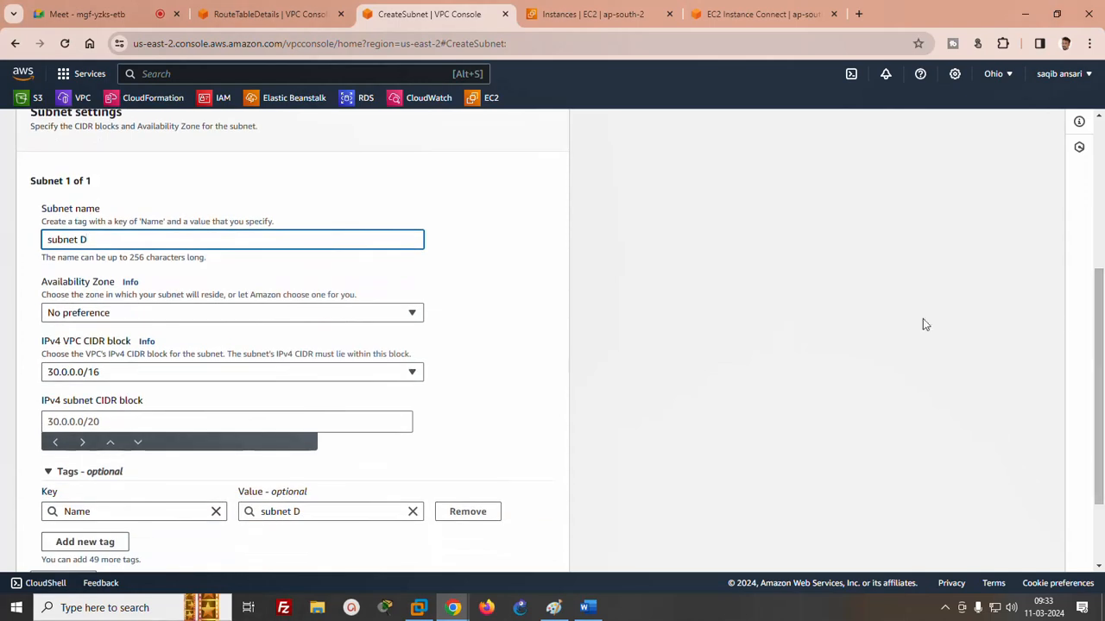
click(140, 422)
text(30)
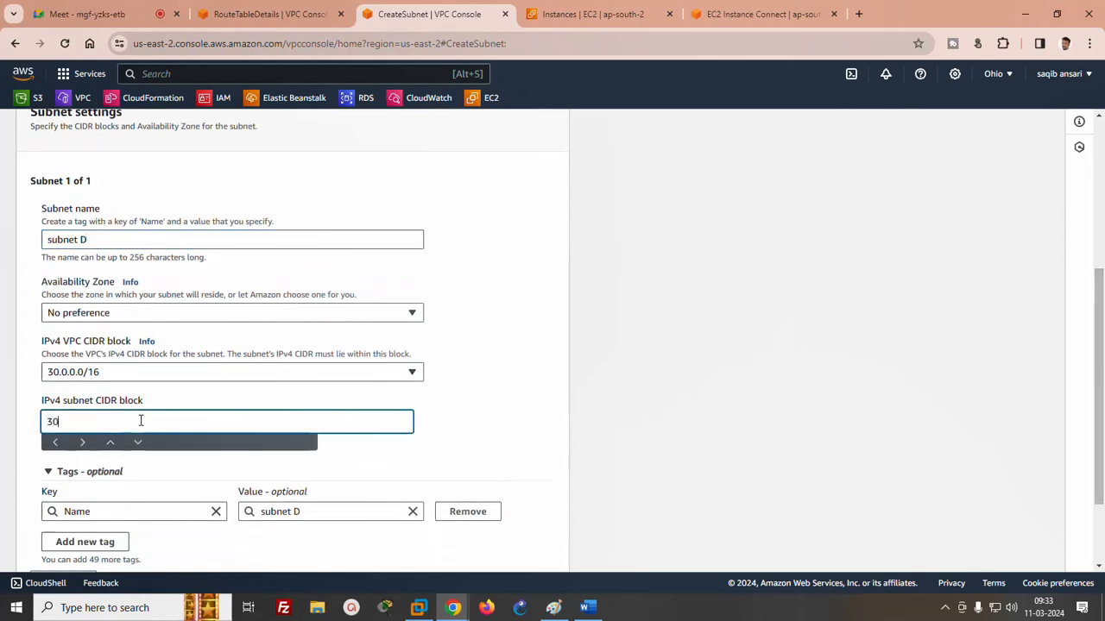
text(.0.0.0/24)
scroll(1090, 482, down, 1)
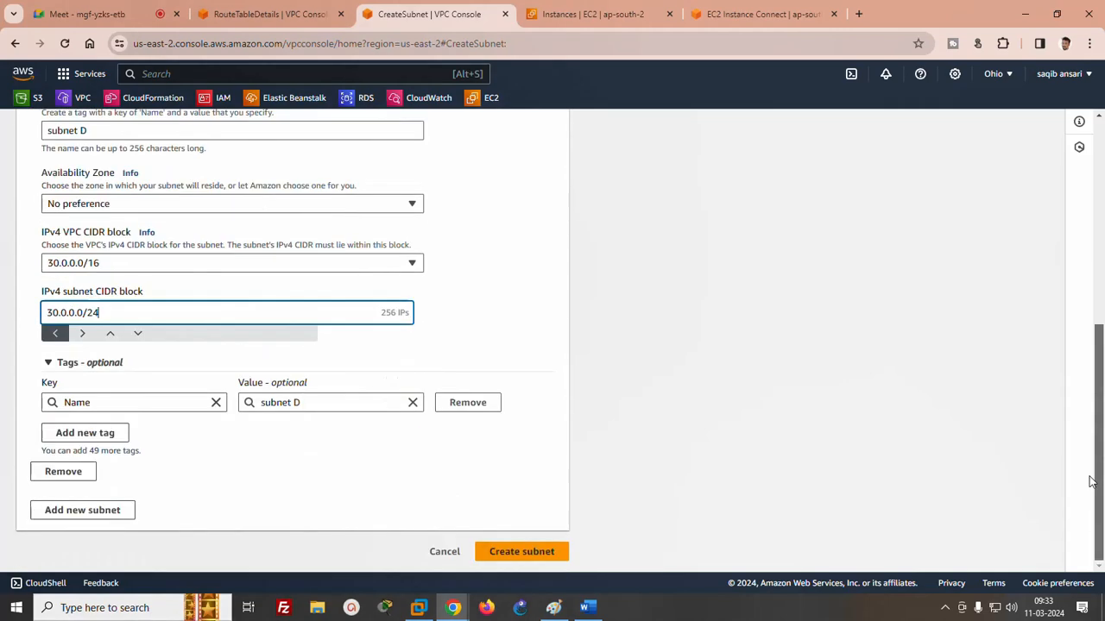
click(521, 553)
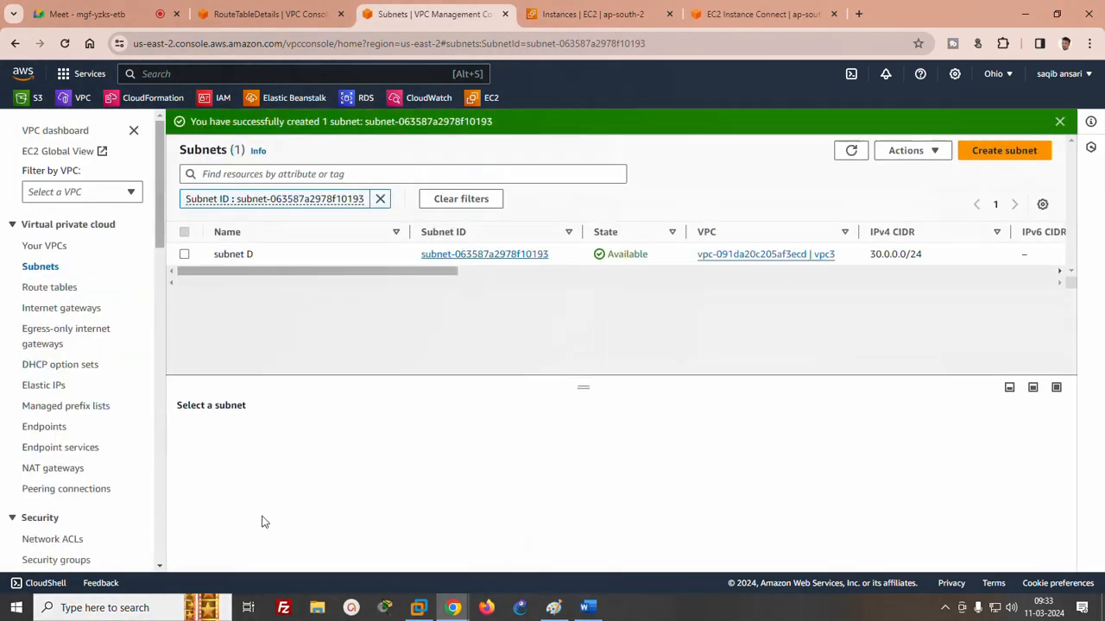
- Create an internet gateway named IGW3 in the Ohio region
click(56, 308)
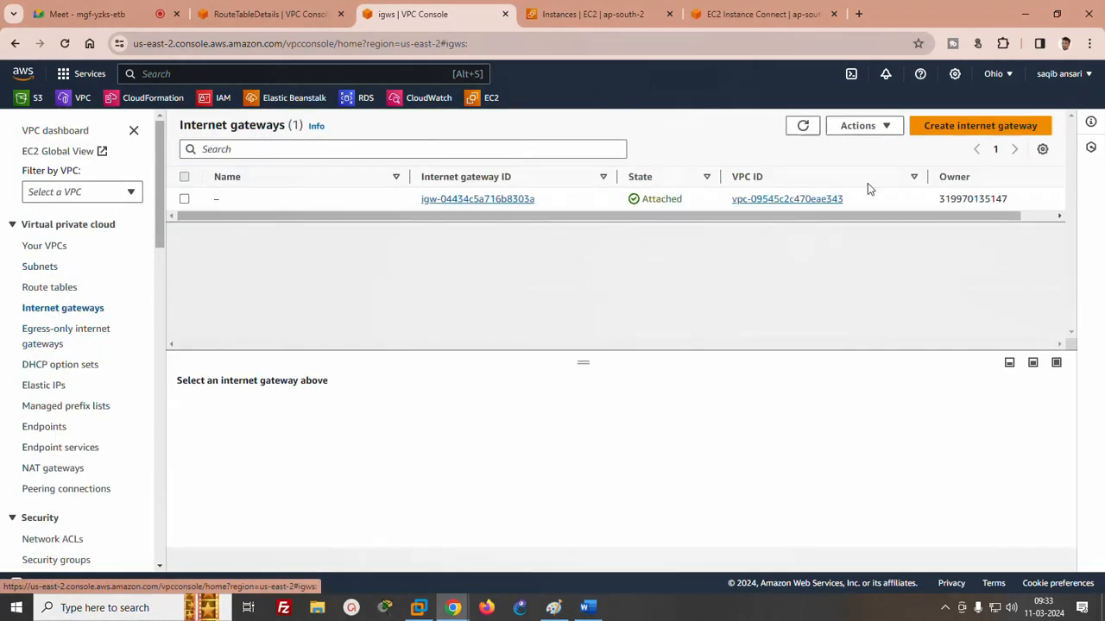
click(936, 125)
click(313, 294)
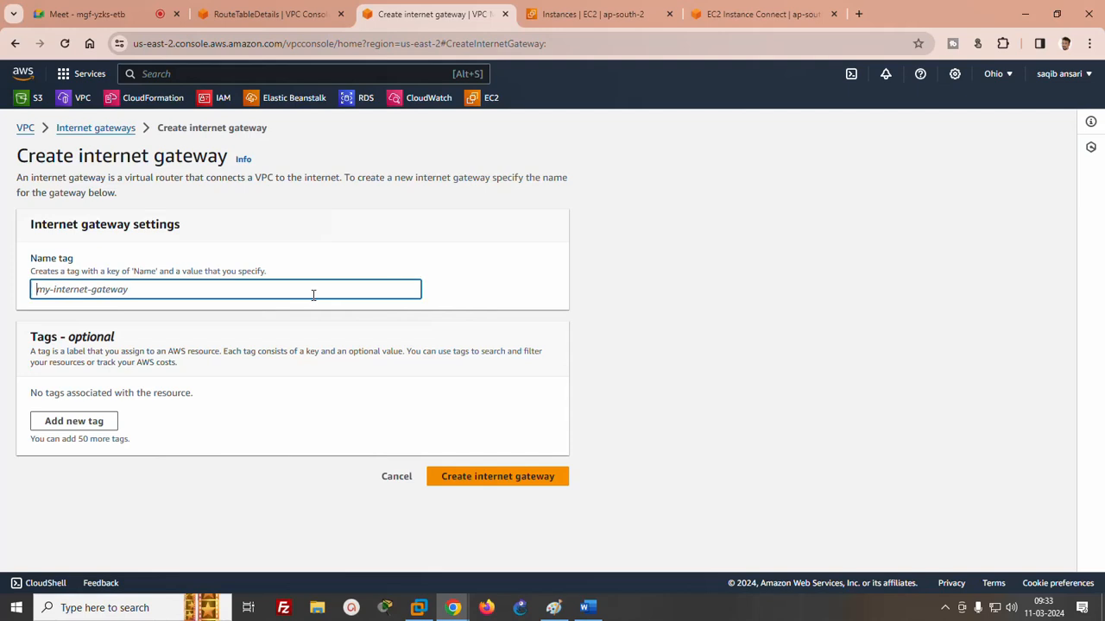
text(IGW)
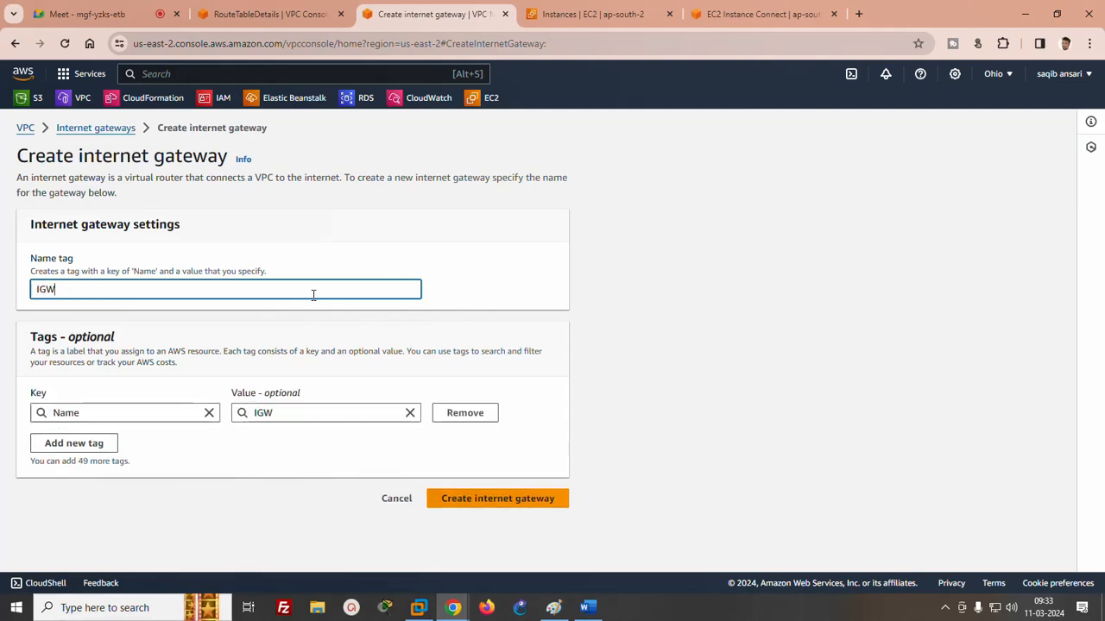
text(3)
click(523, 499)
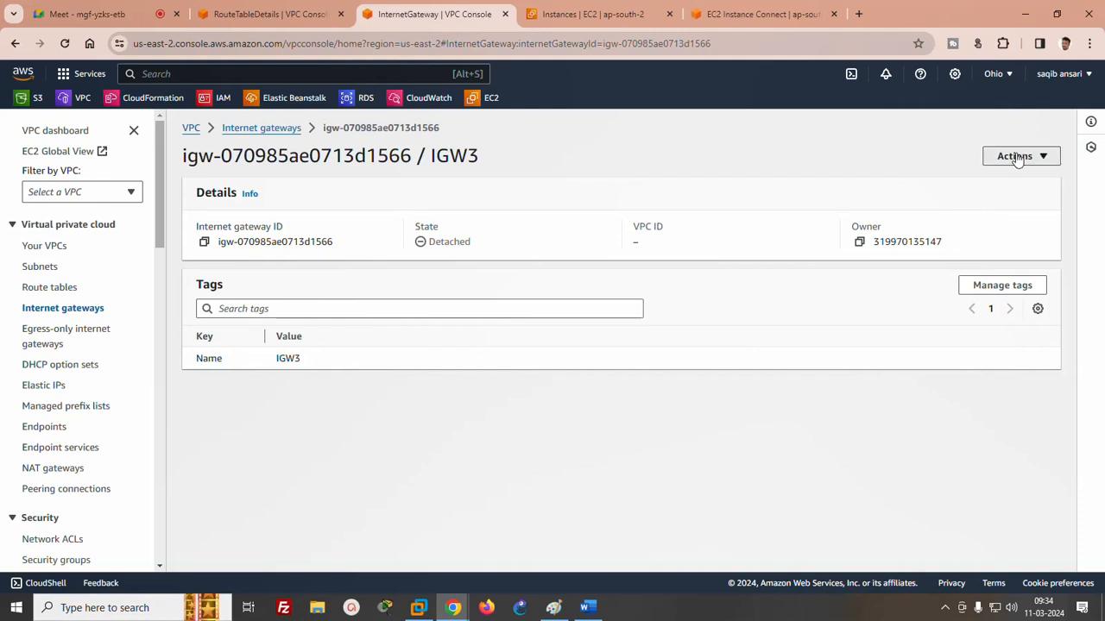
- Attach the internet gateway IGW3 to vpc3
click(1015, 156)
click(990, 178)
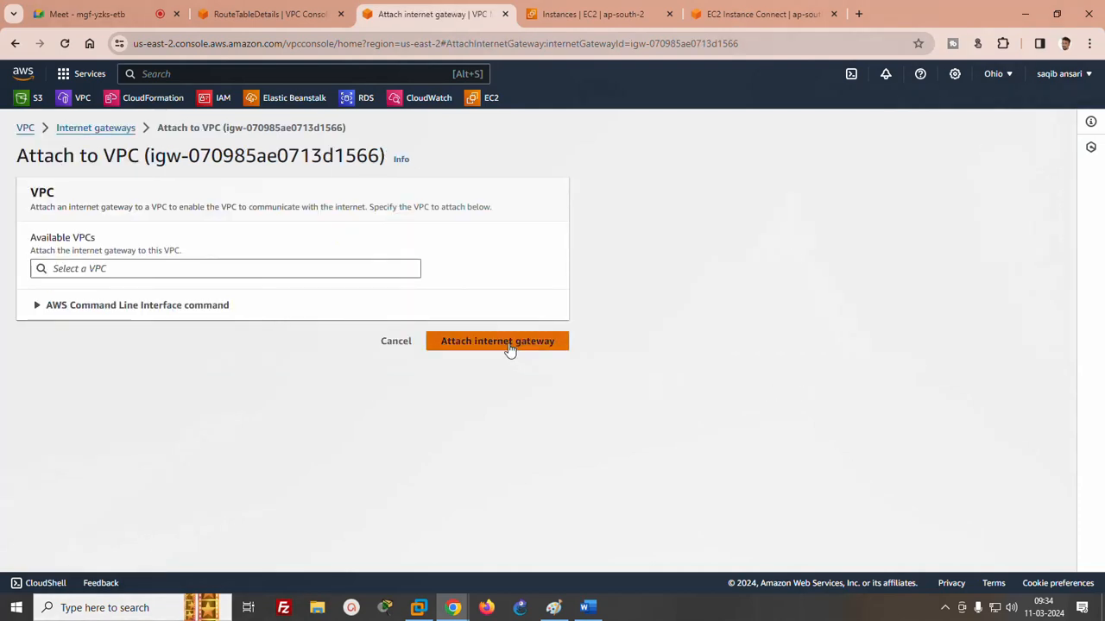
click(164, 266)
click(114, 293)
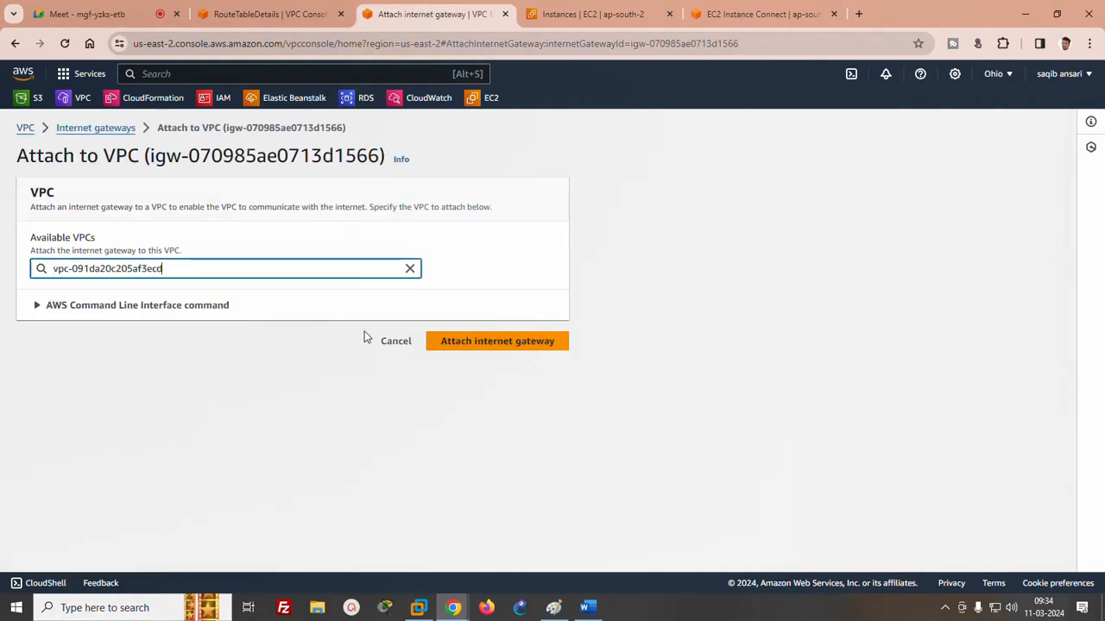
click(497, 341)
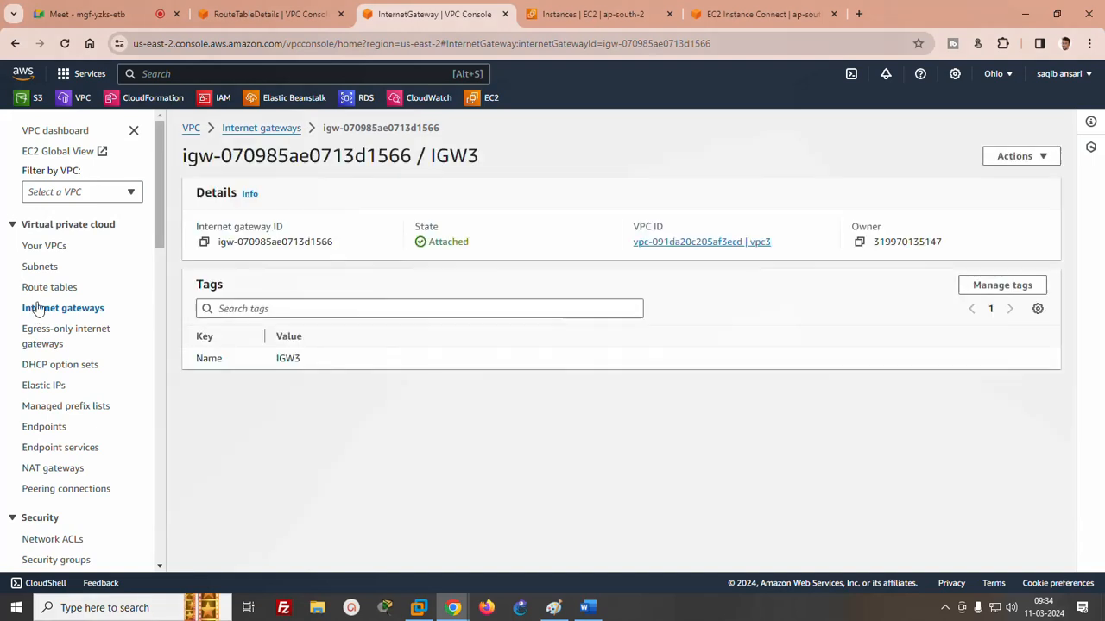
- Refresh the Ohio route table list and open the main route table of vpc3
click(49, 290)
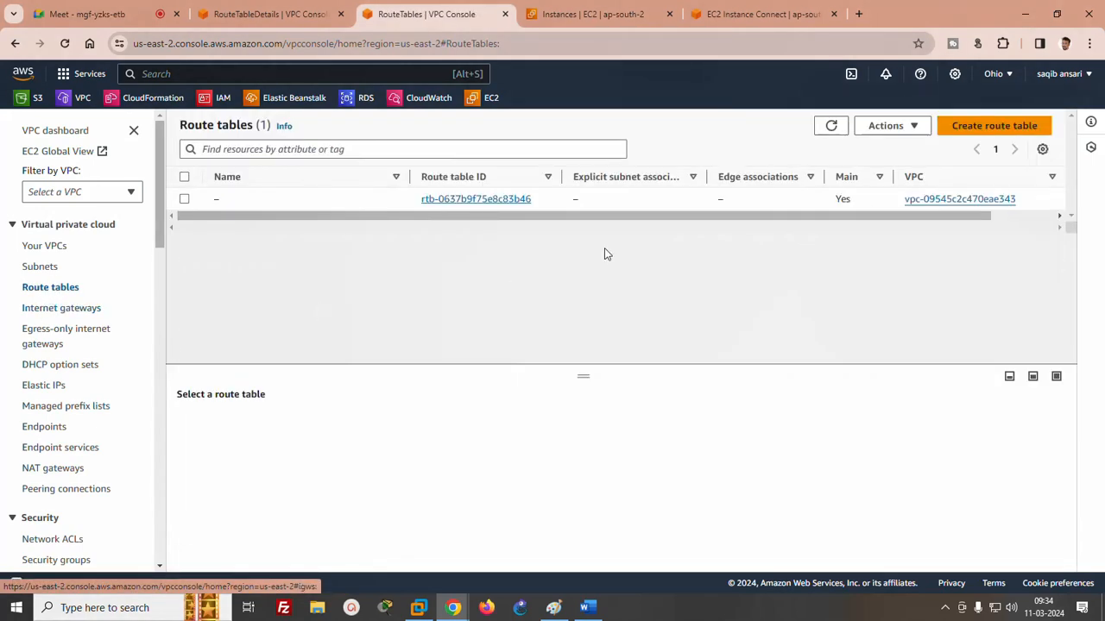
click(480, 200)
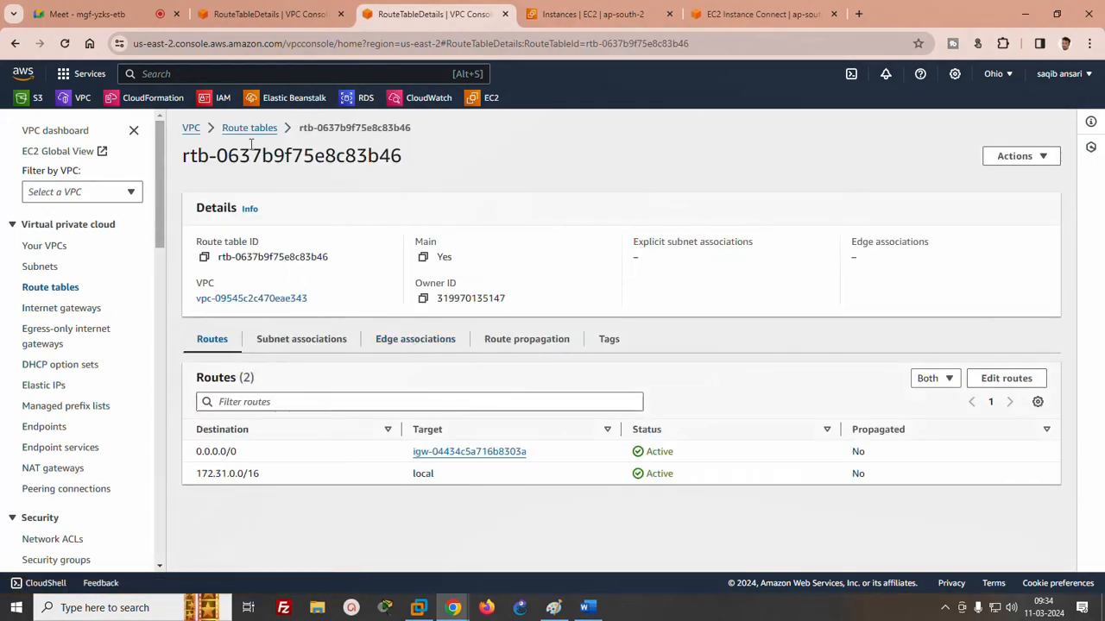
click(249, 129)
click(830, 128)
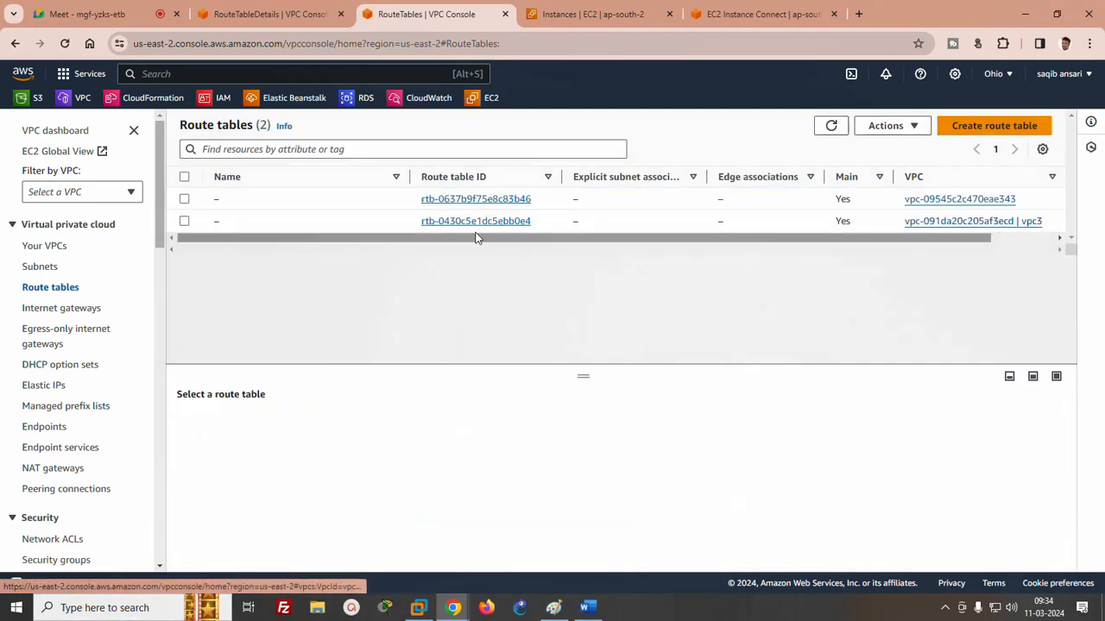
click(475, 223)
- Add a 0.0.0.0/0 route targeting the internet gateway IGW3 to vpc3's route table and save it
click(1016, 388)
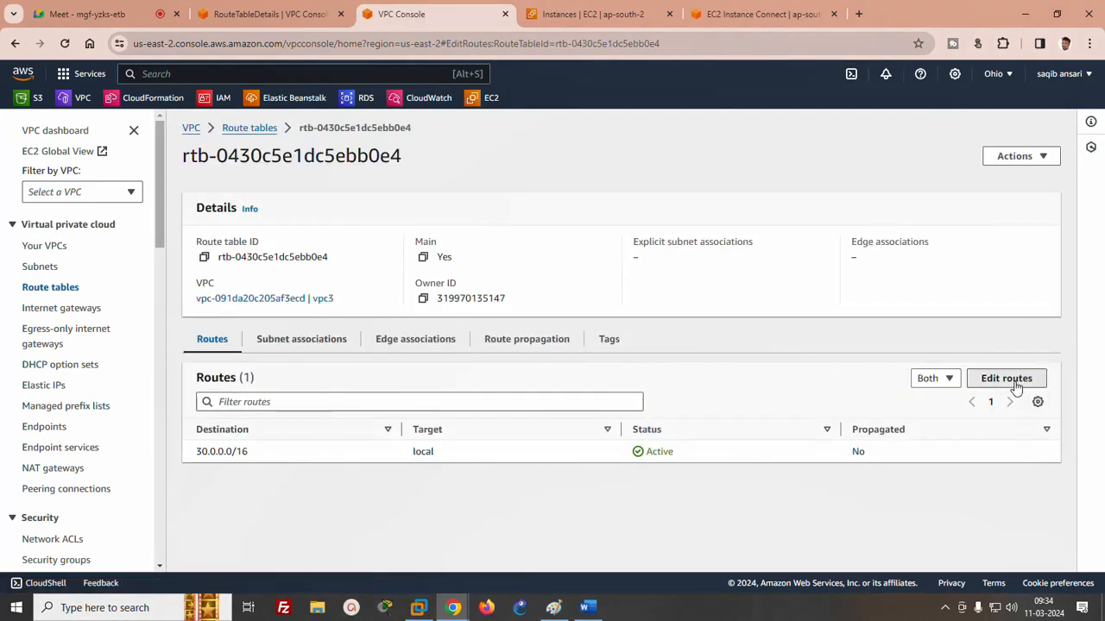
click(86, 291)
click(95, 283)
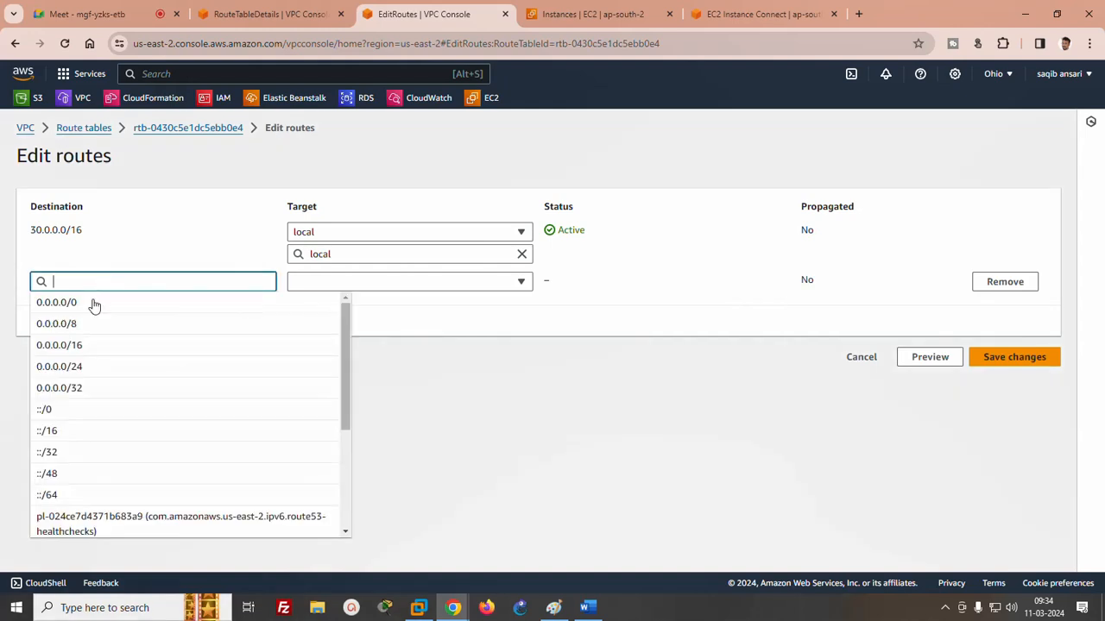
click(95, 303)
click(339, 280)
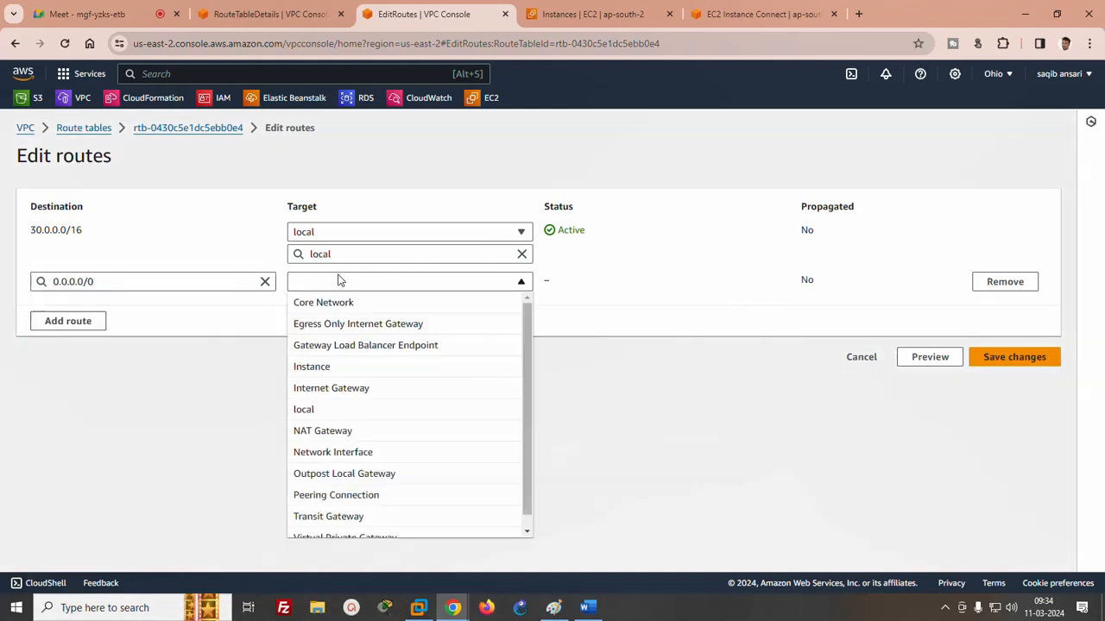
click(364, 388)
click(366, 345)
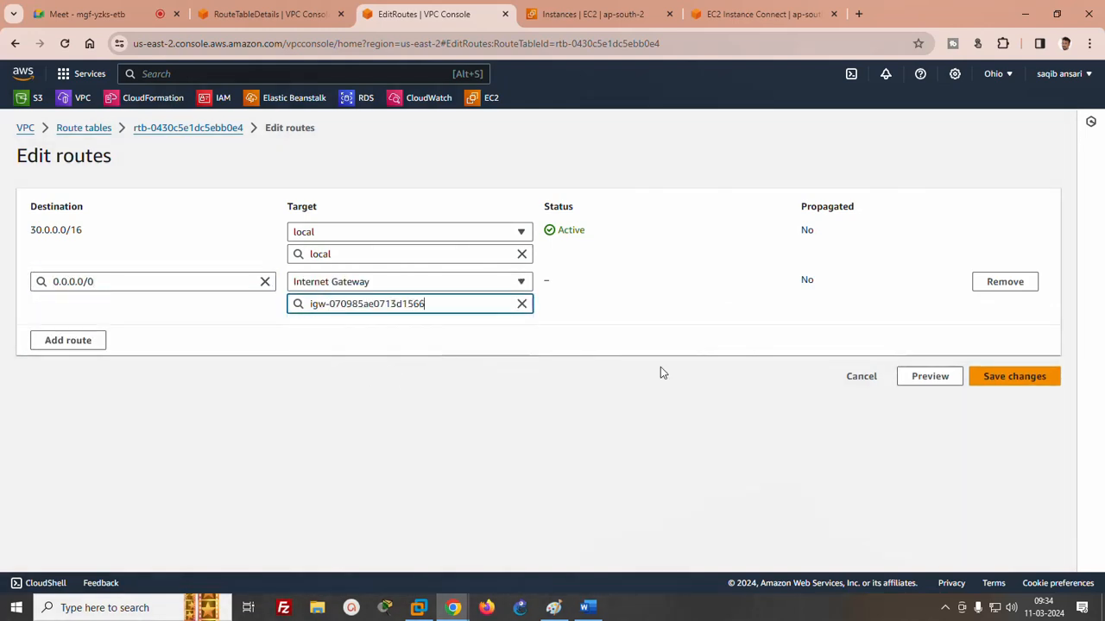
click(1001, 376)
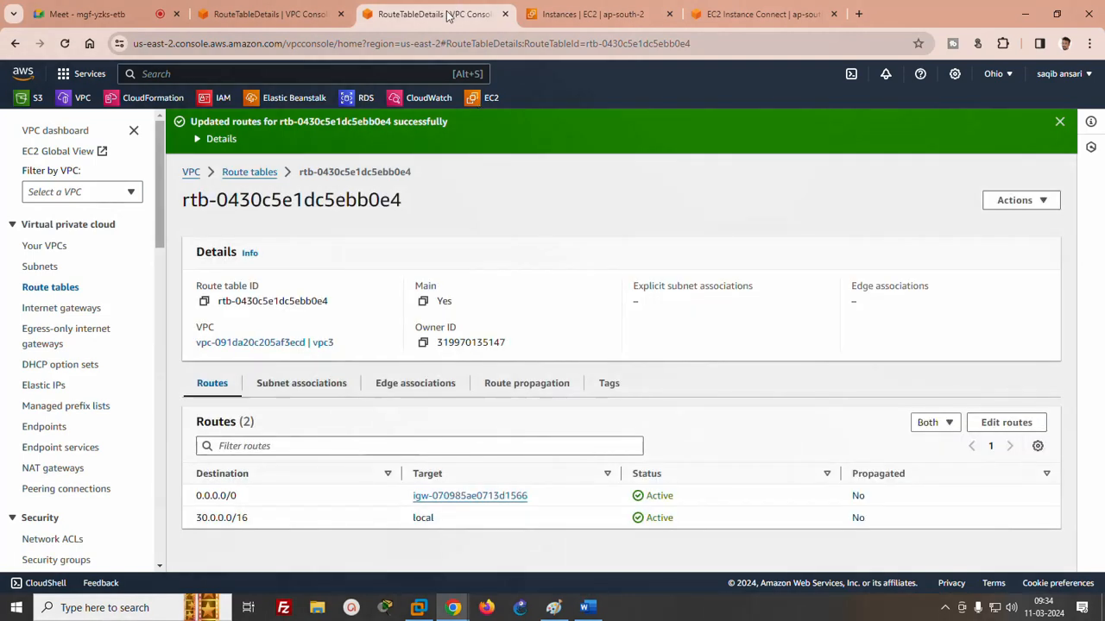
- Open the EC2 console for Ohio in a new browser tab and show its running instances
right_click(488, 102)
click(518, 109)
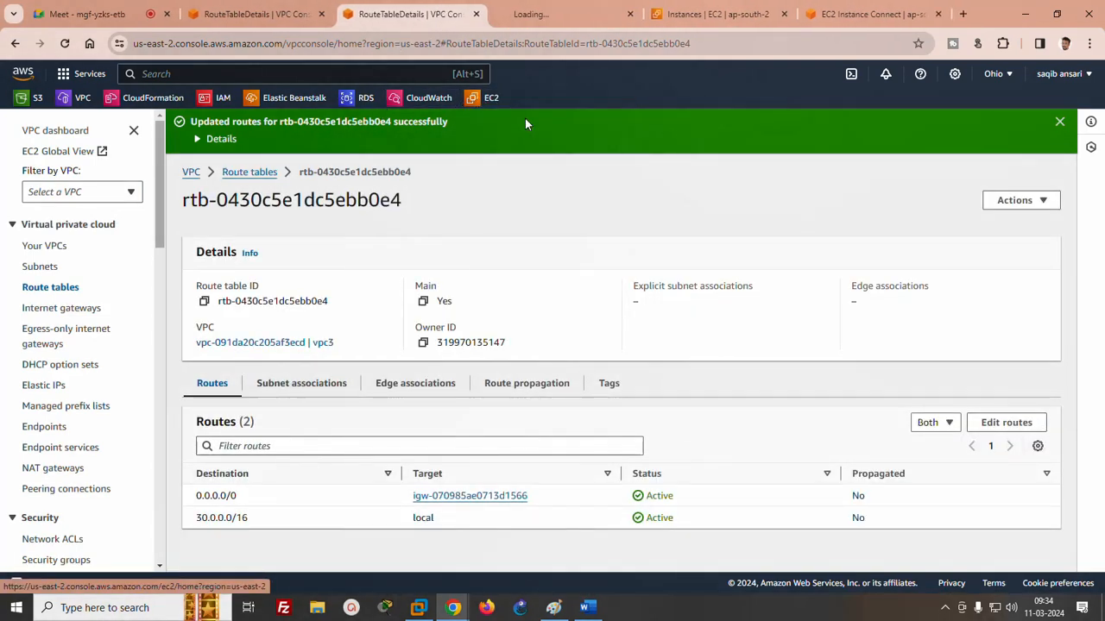
click(545, 23)
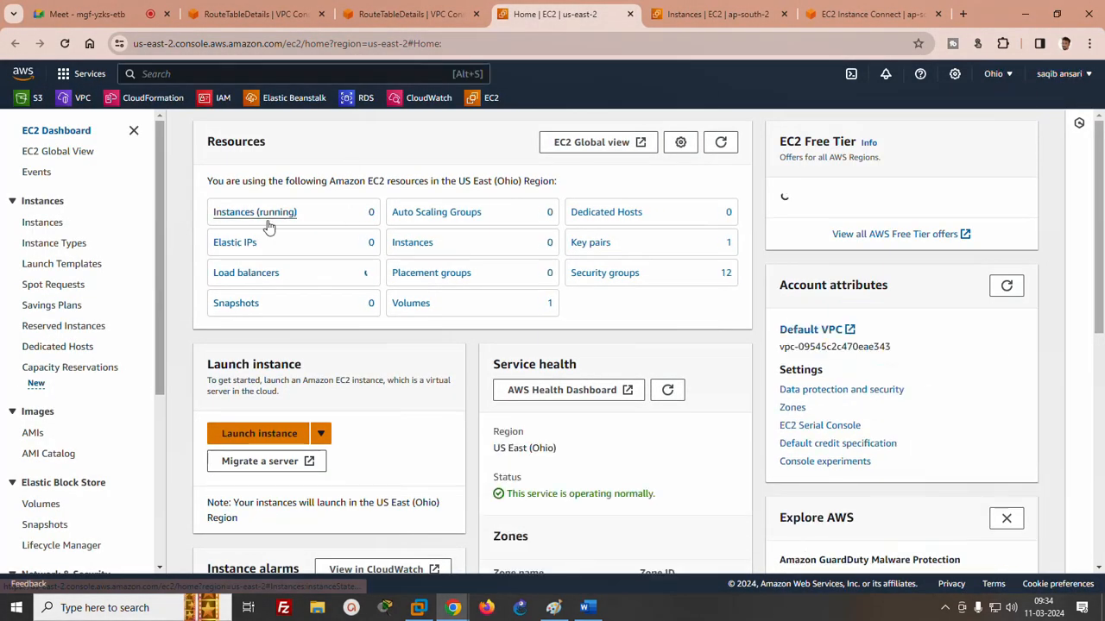
click(273, 215)
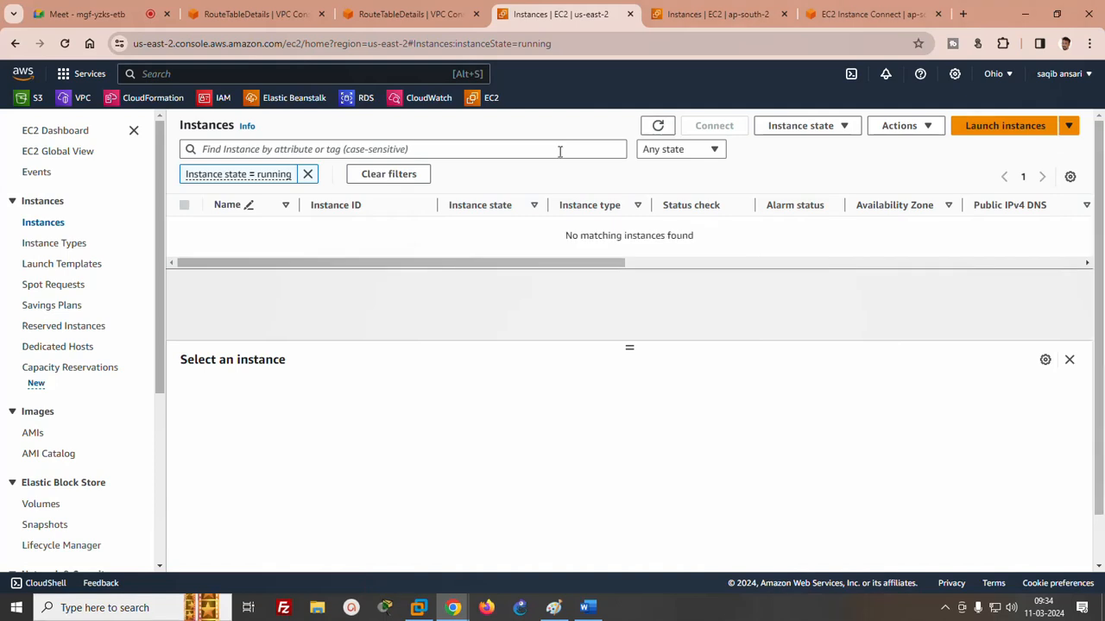
- Start launching an instance named server3 and choose the key pair test for it
click(975, 125)
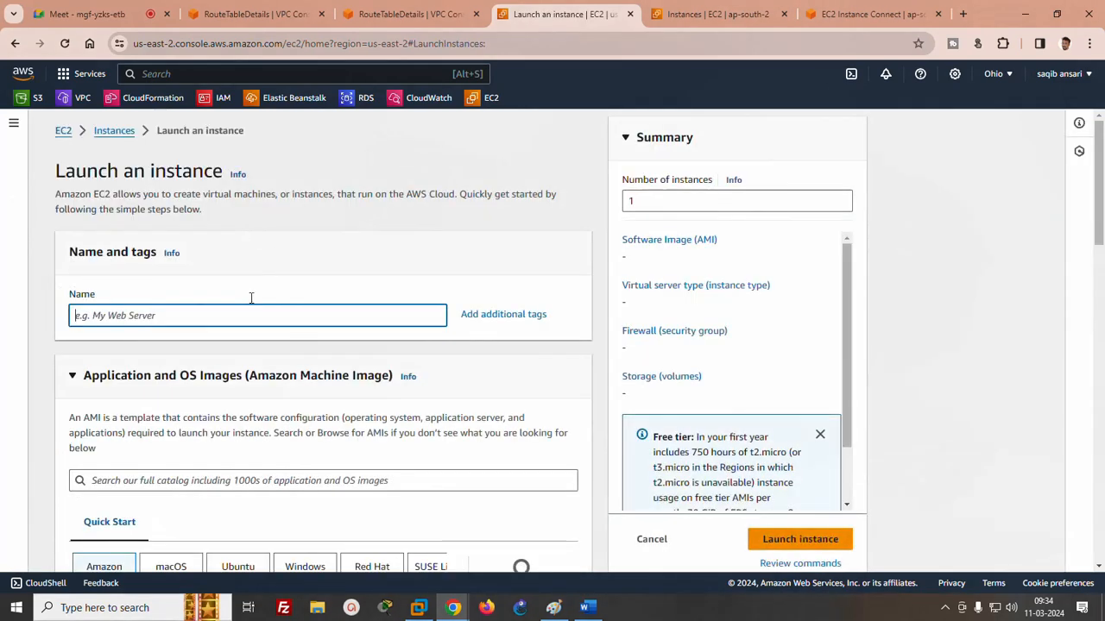
text(serve)
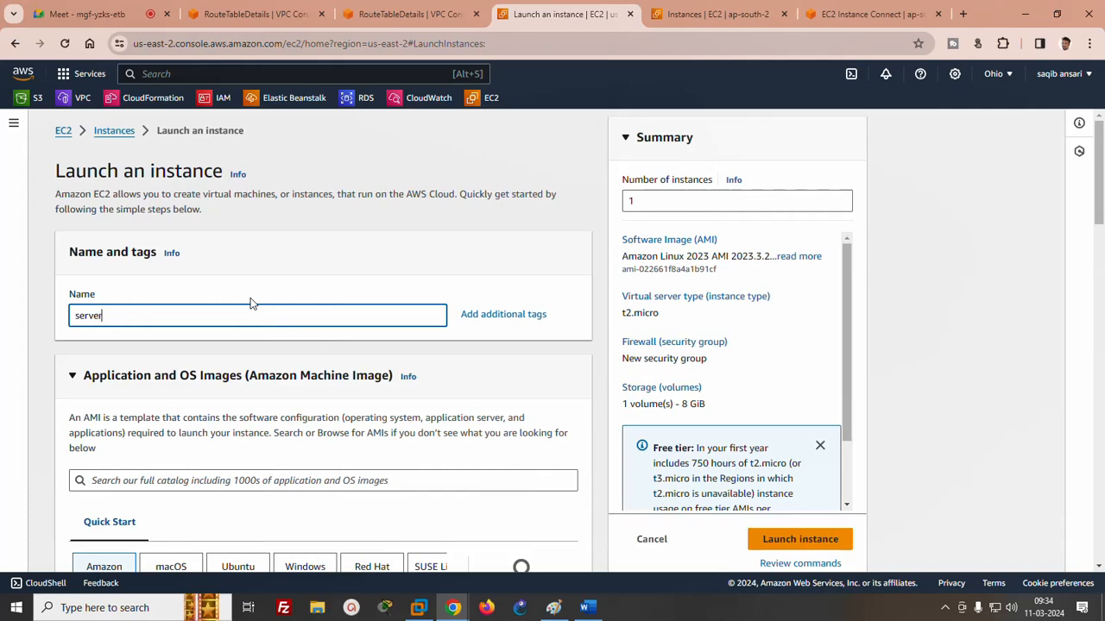
text(r)
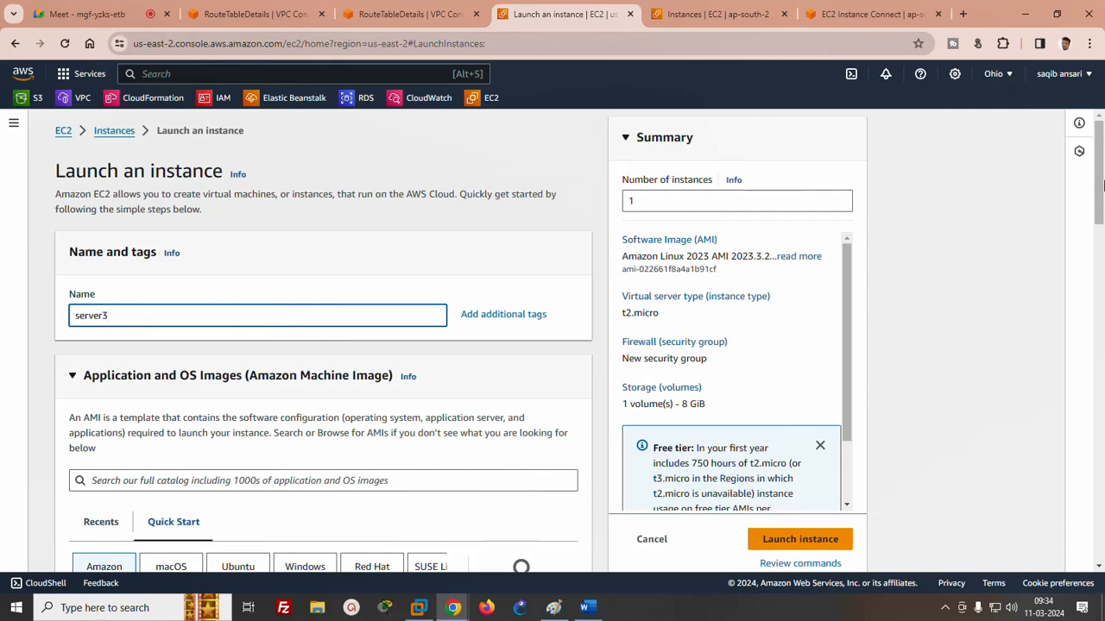
drag(1095, 171, 1098, 274)
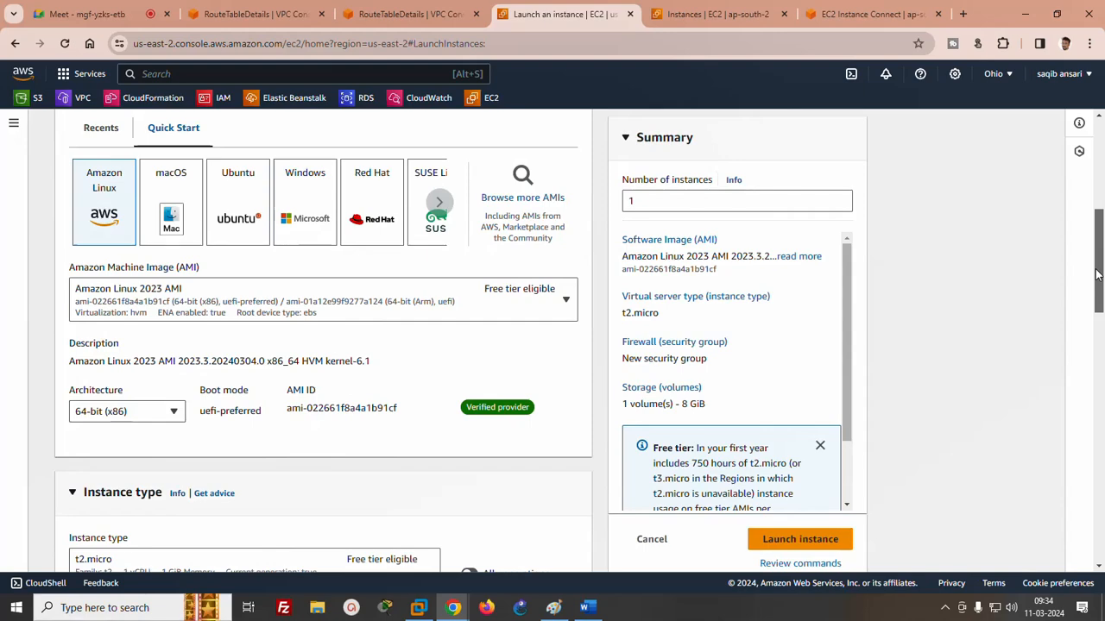
drag(1096, 274, 1091, 353)
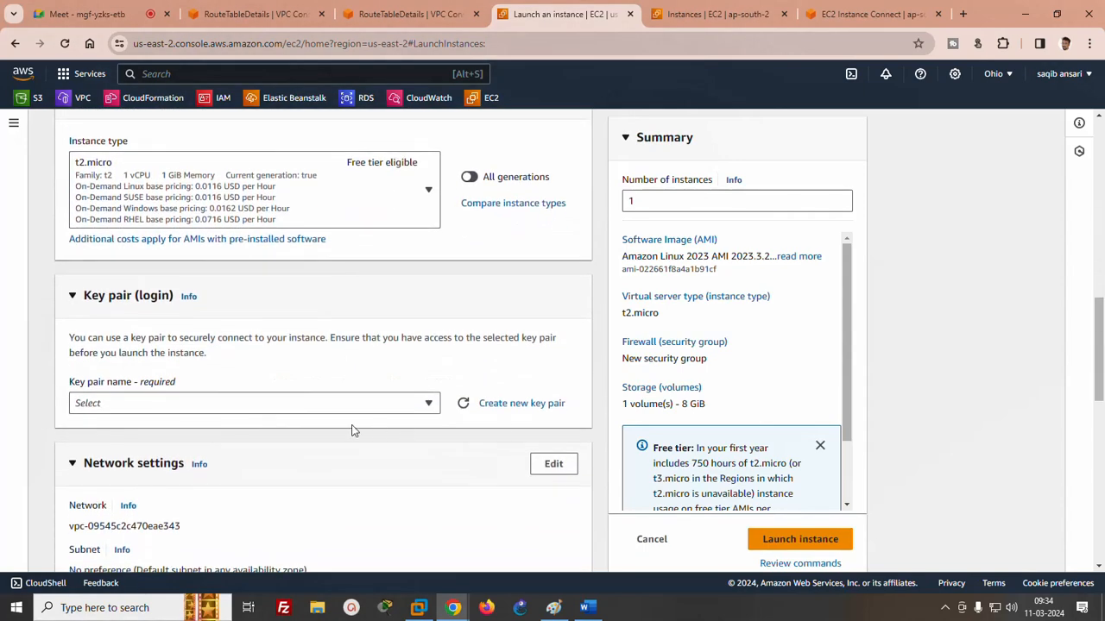
click(290, 406)
click(92, 475)
- Place server3 in vpc3 (30.0.0.0/16) and enable automatic public IP assignment in its network settings
scroll(1078, 385, down, 3)
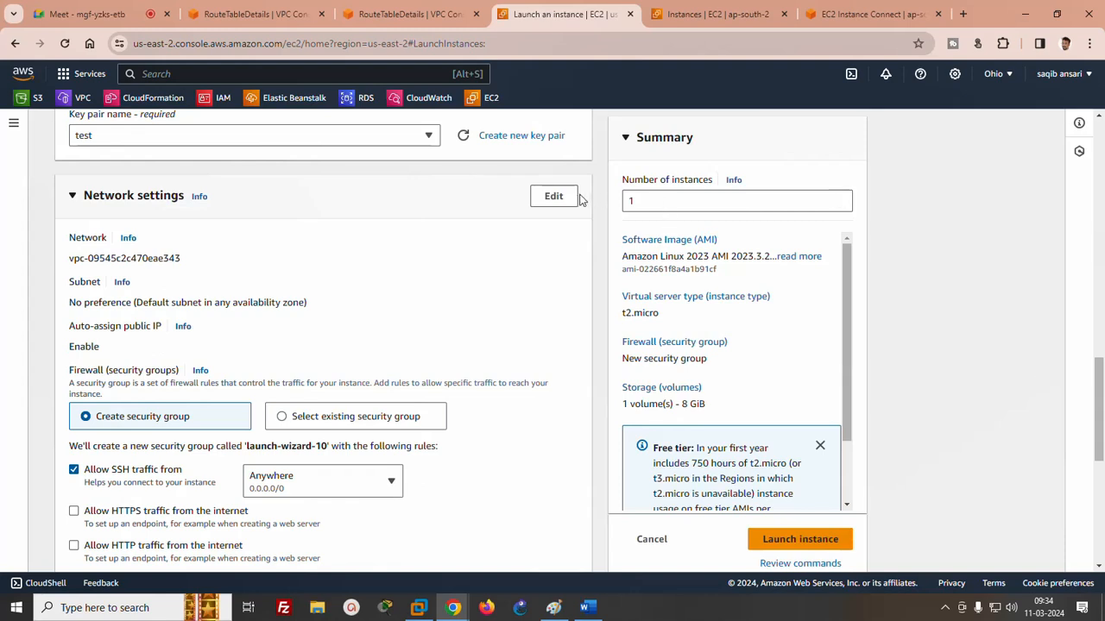
click(554, 196)
click(174, 278)
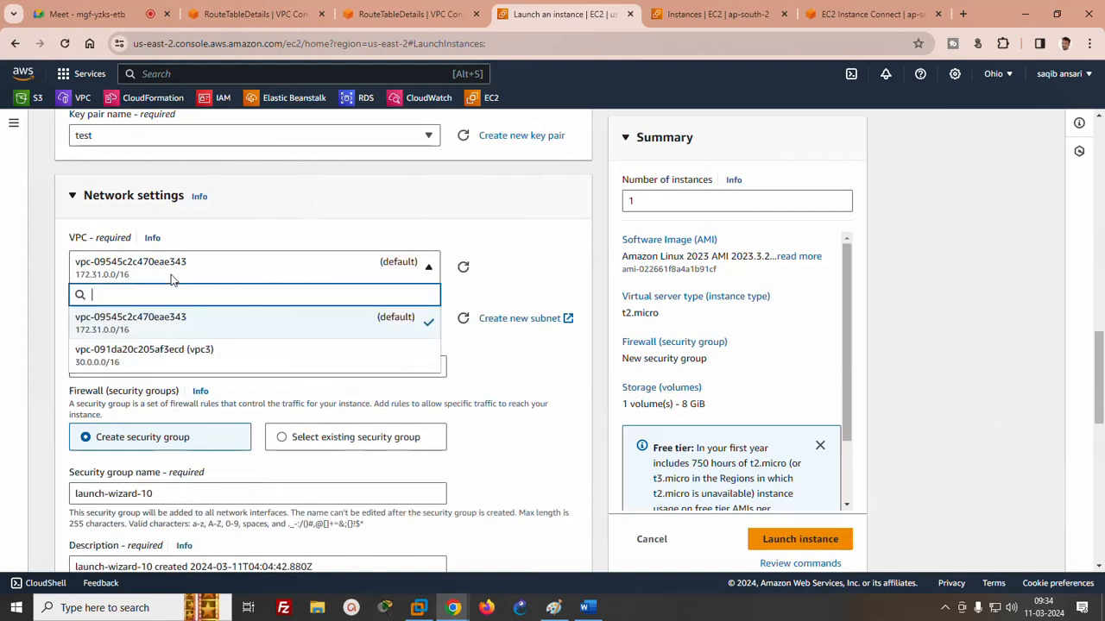
click(173, 354)
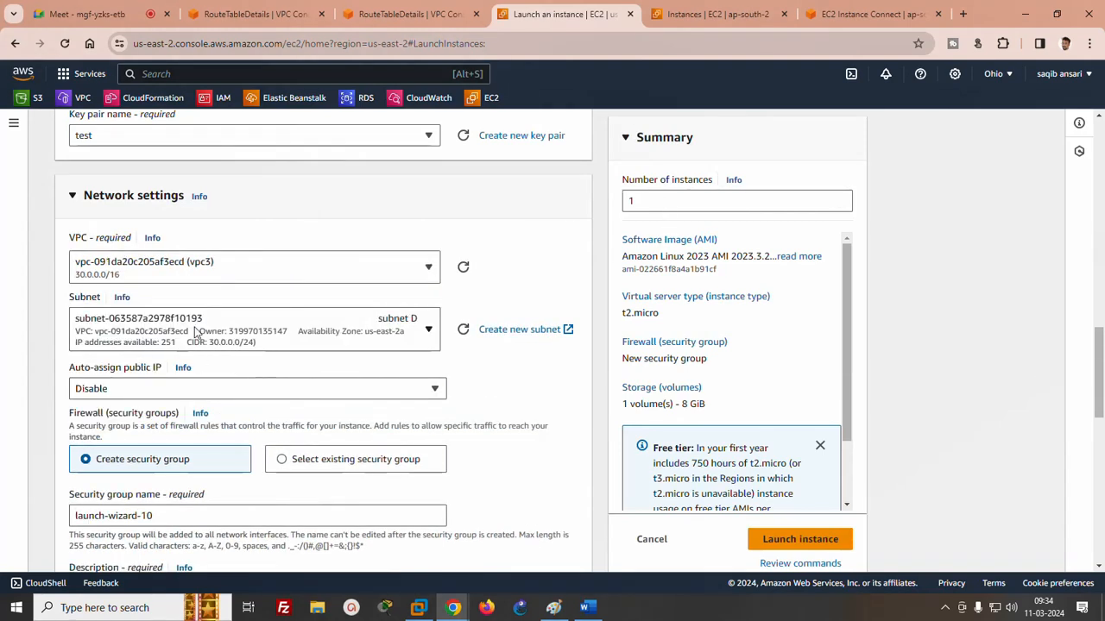
click(302, 390)
click(100, 411)
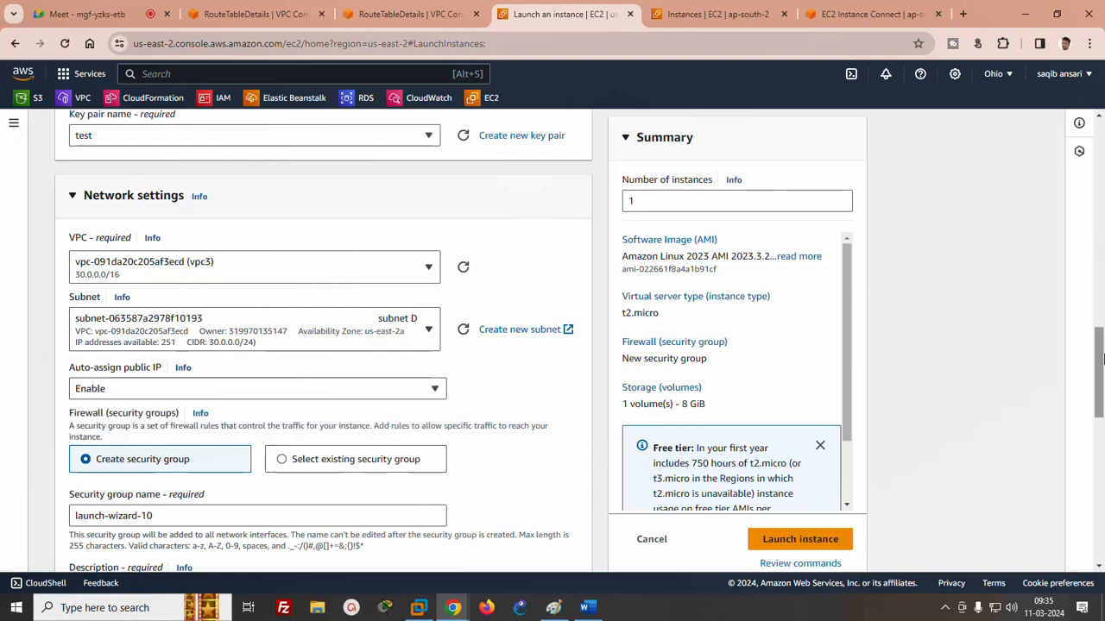
- Change the new security group's inbound rule type to All traffic and launch the instance
scroll(932, 414, down, 4)
click(215, 343)
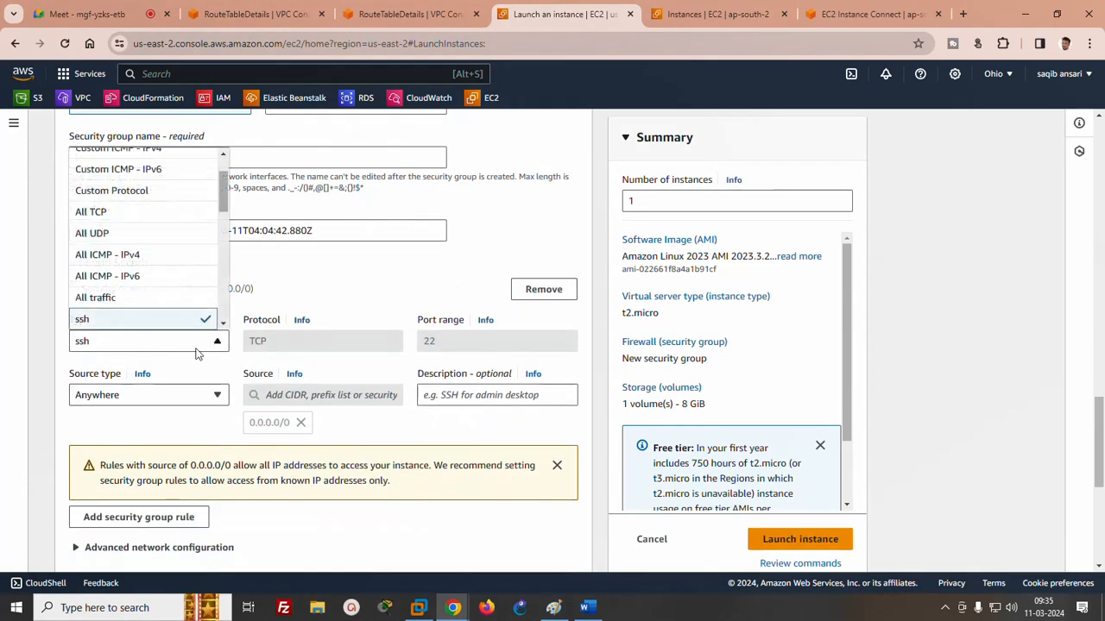
click(99, 300)
click(801, 539)
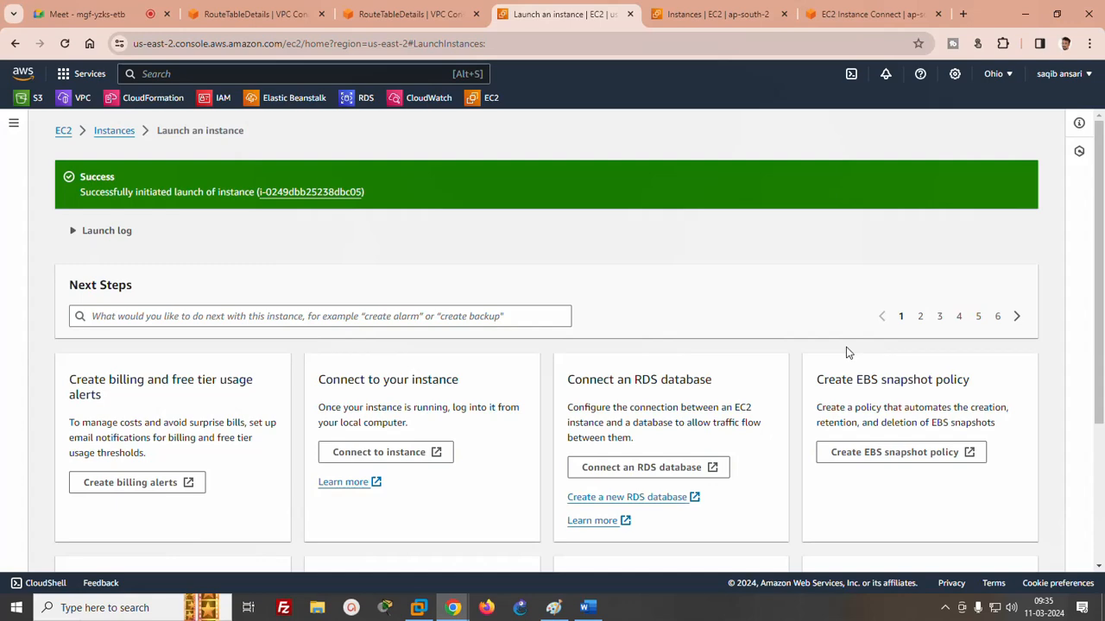
- Open server3's details from the Ohio instance list and copy its public IPv4 address
scroll(984, 483, down, 3)
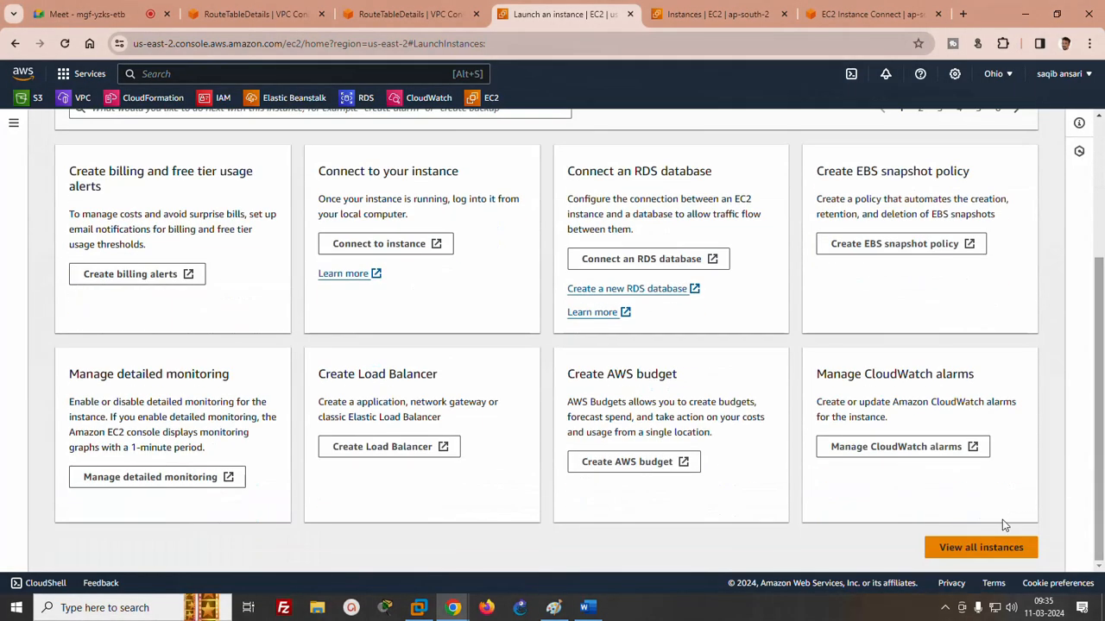
click(982, 546)
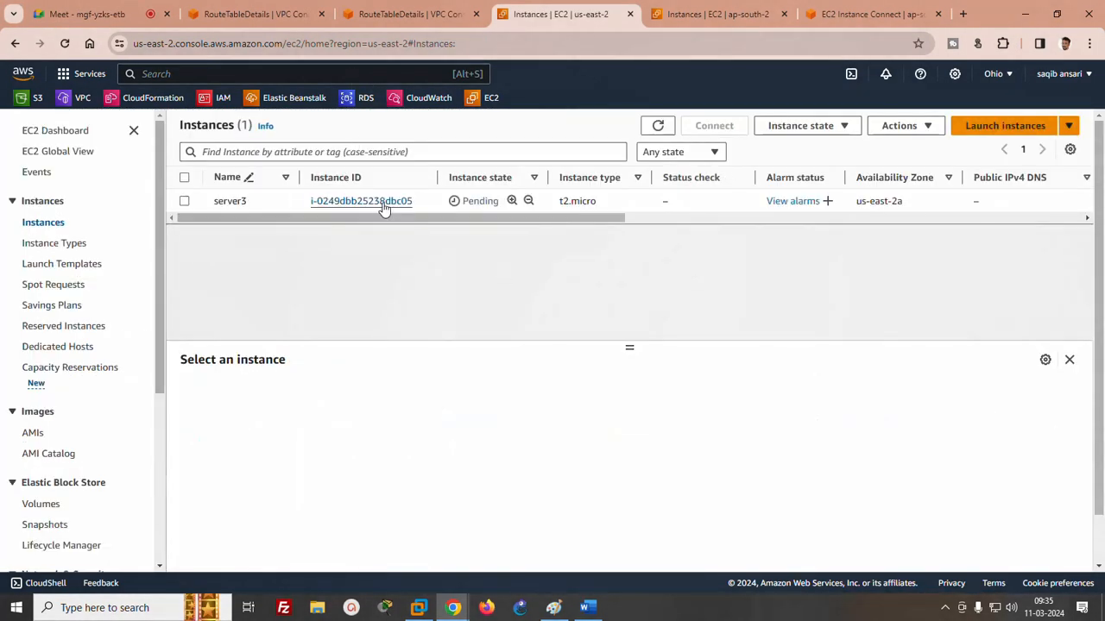
click(383, 202)
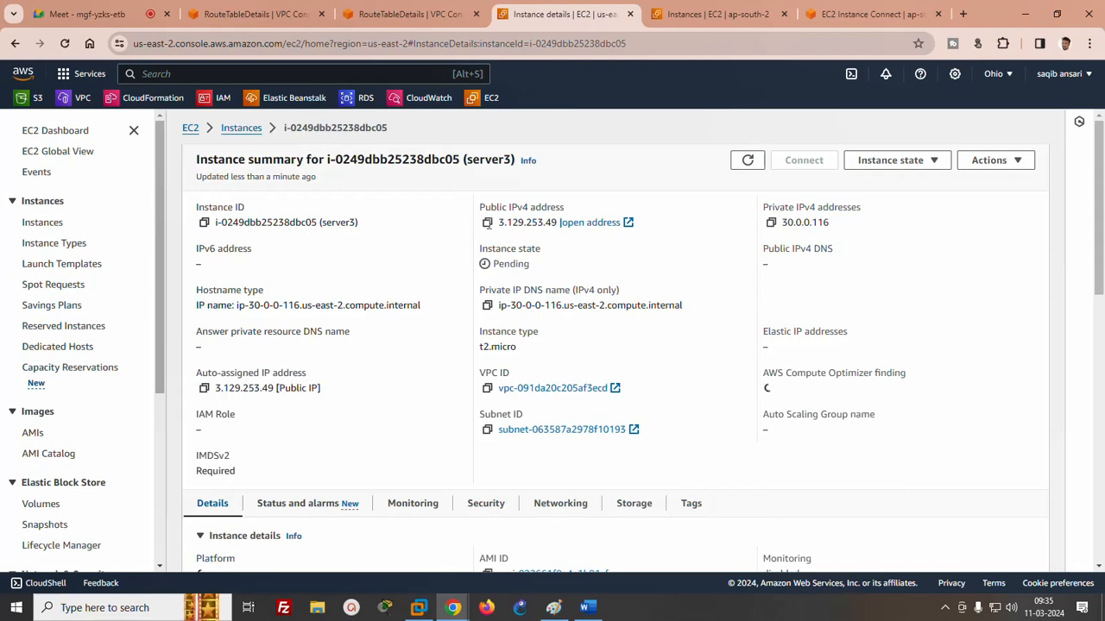
click(488, 224)
- Return to server1's EC2 Instance Connect terminal, stop the running ping and clear the screen
click(712, 13)
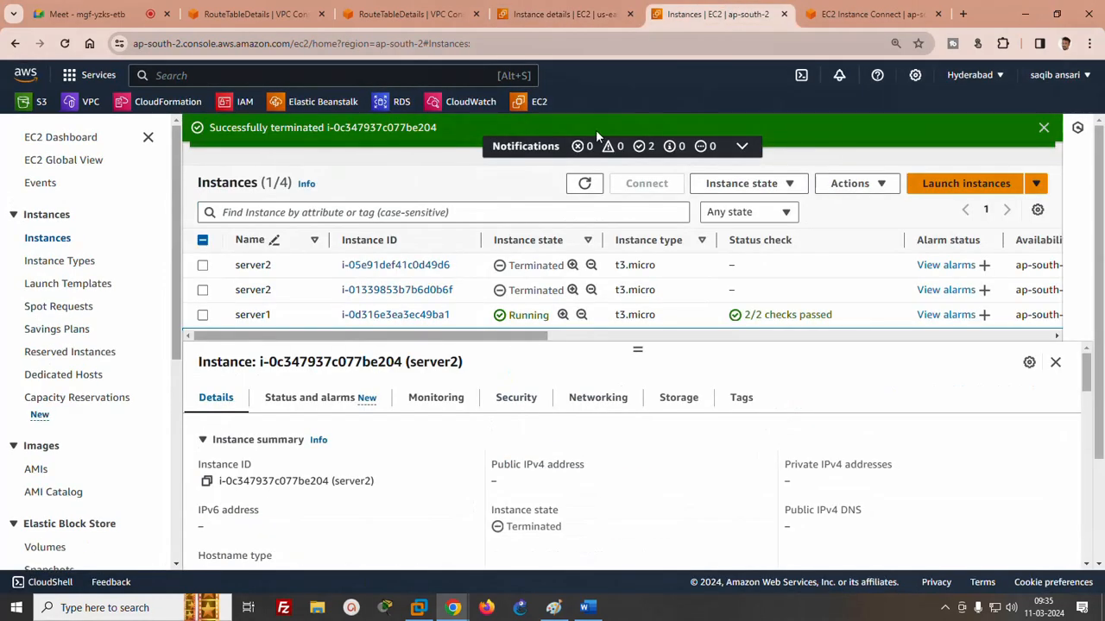
click(824, 14)
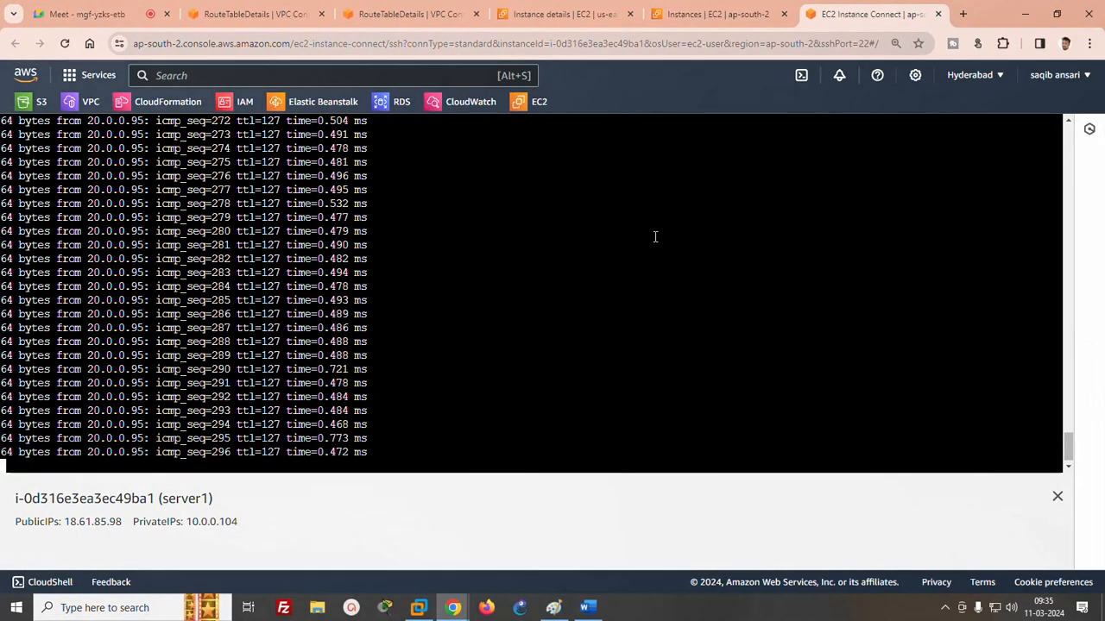
key(ctrl+c)
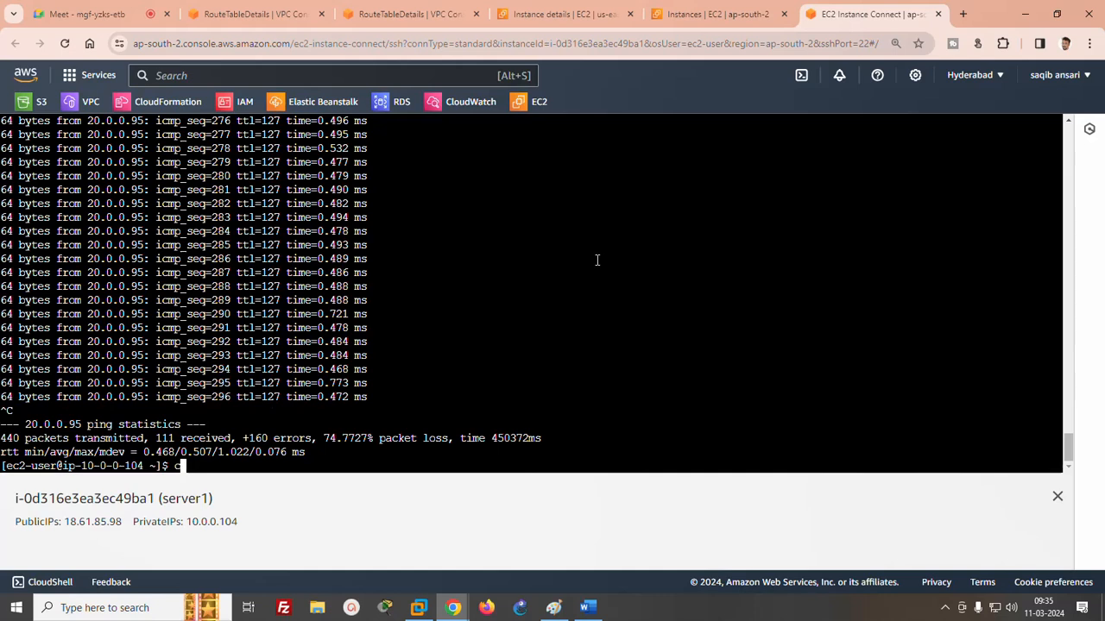
text(clear)
key(Return)
- Ping server3's public address 3.129.253.49 from server1, stopping it after several replies
text(ping)
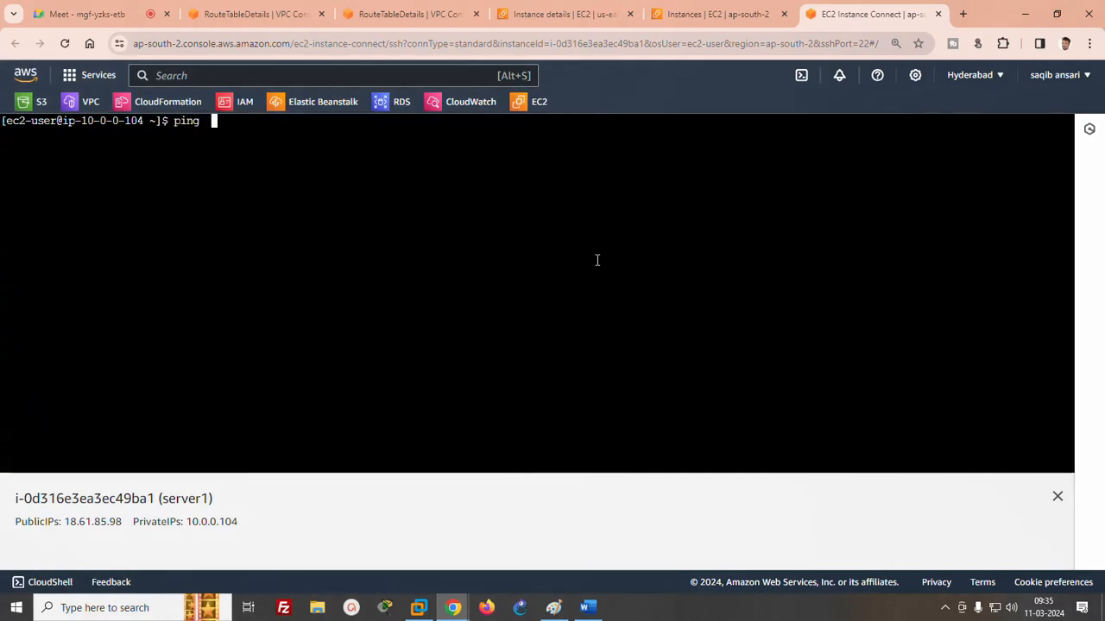
right_click(411, 173)
click(442, 309)
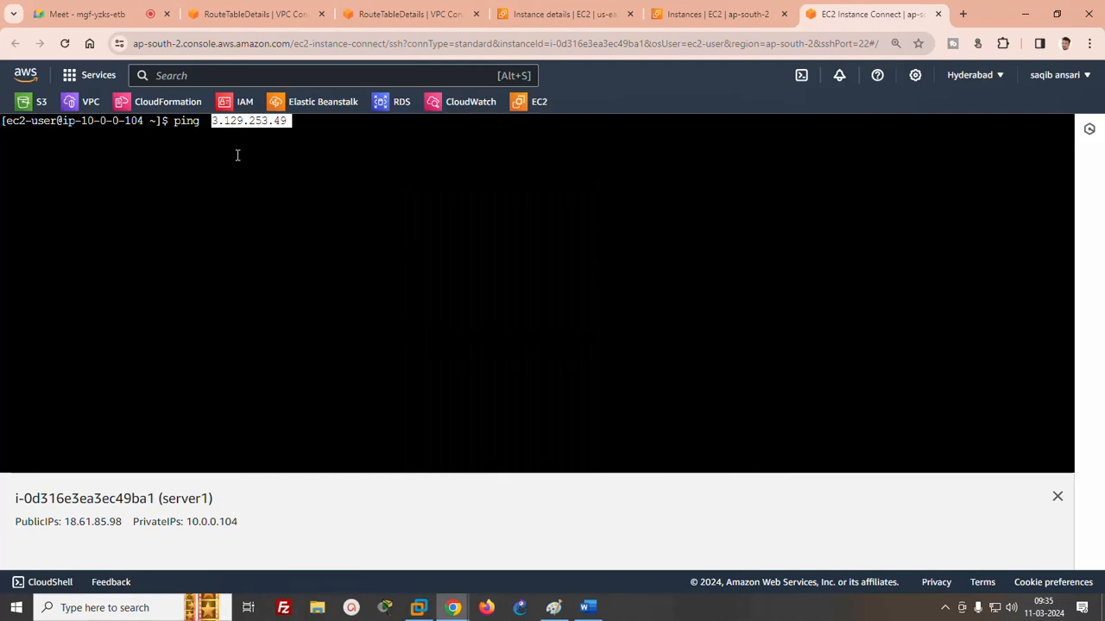
key(Return)
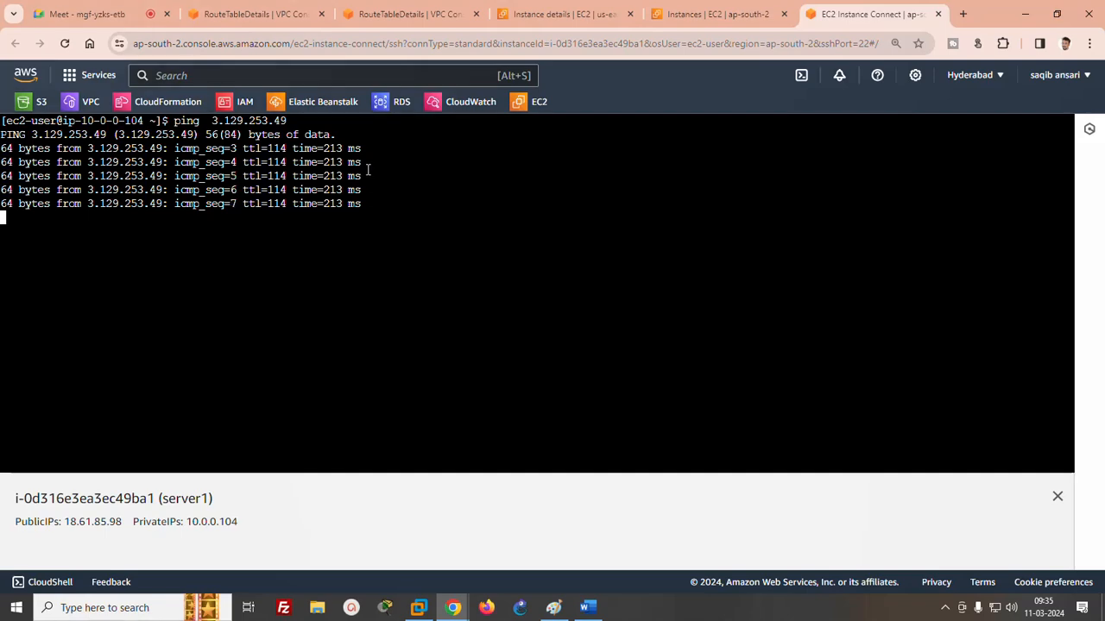
key(ctrl+c)
- Copy server3's private IPv4 address and ping 30.0.0.116 from server1's terminal
click(718, 14)
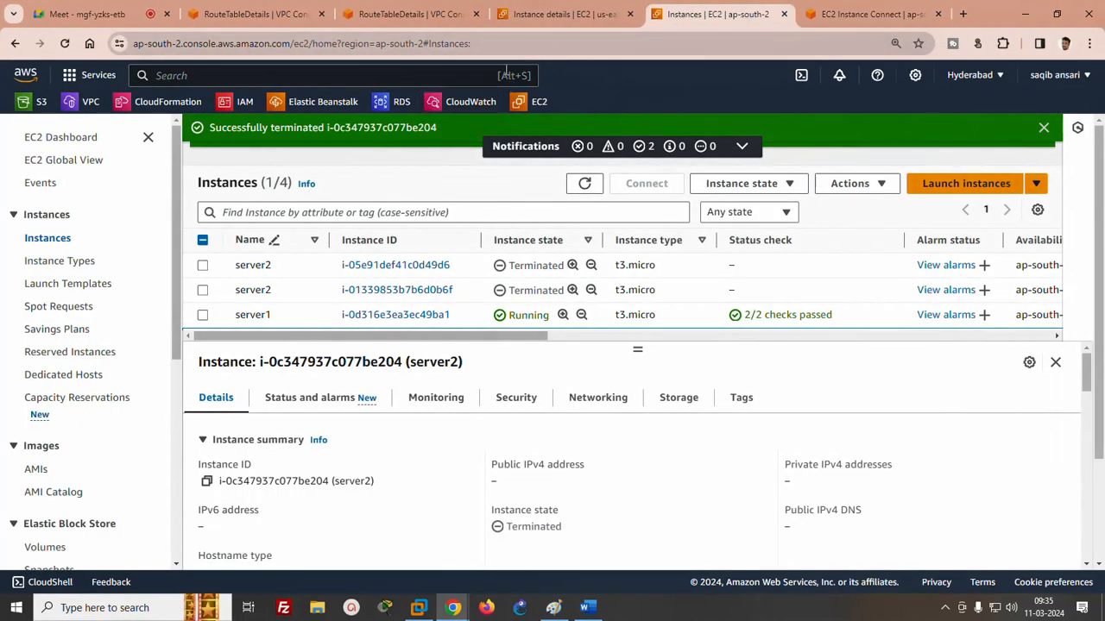
click(565, 14)
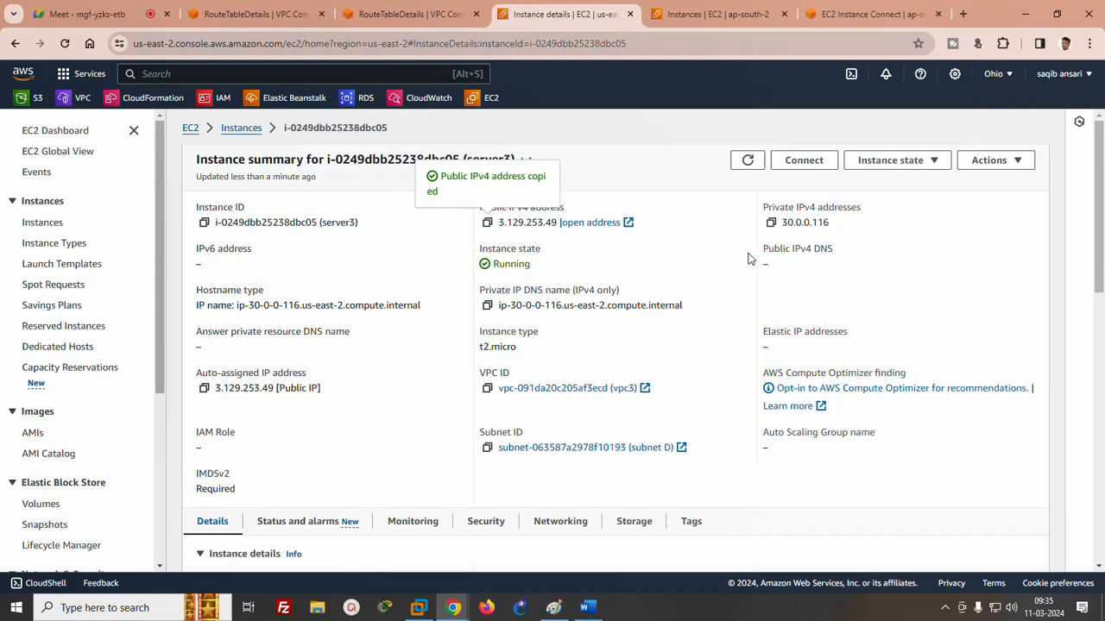
click(770, 223)
click(868, 14)
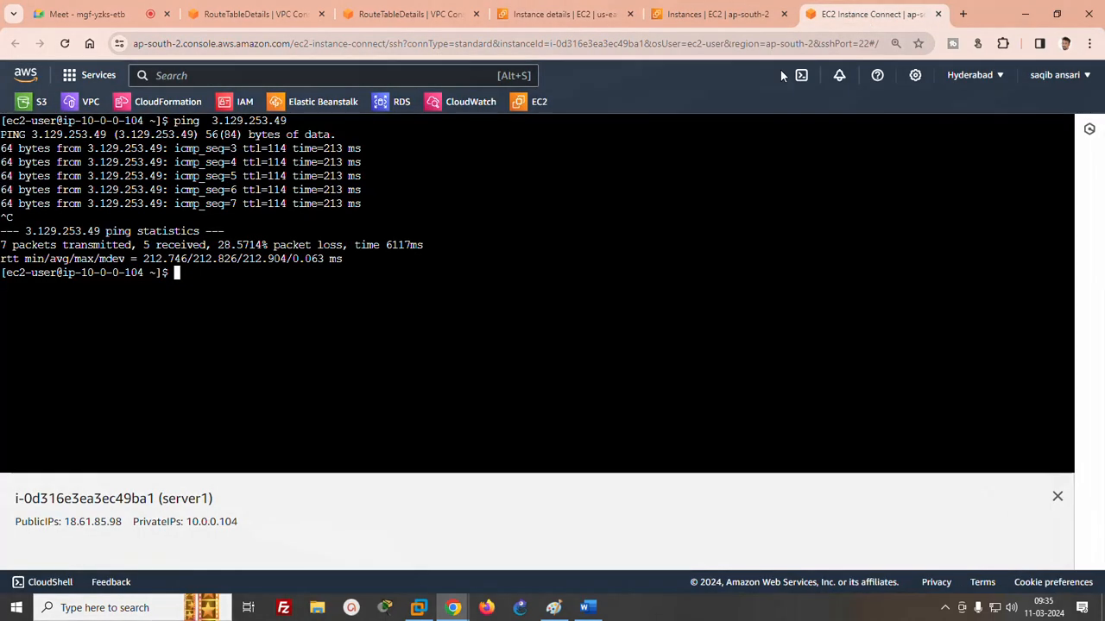
text(ping)
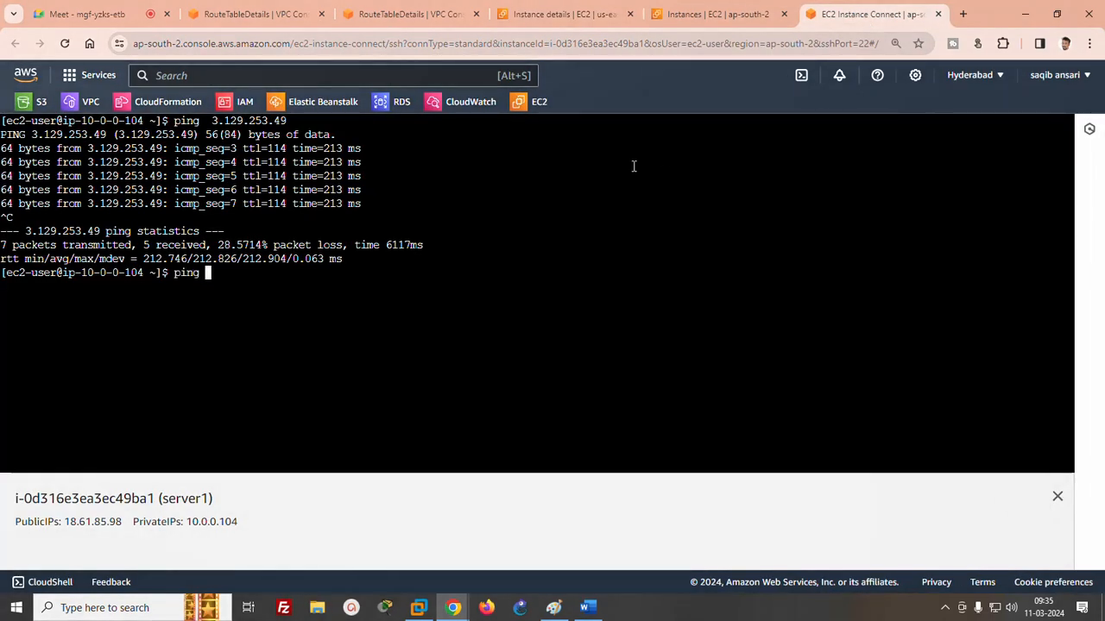
right_click(634, 166)
click(656, 308)
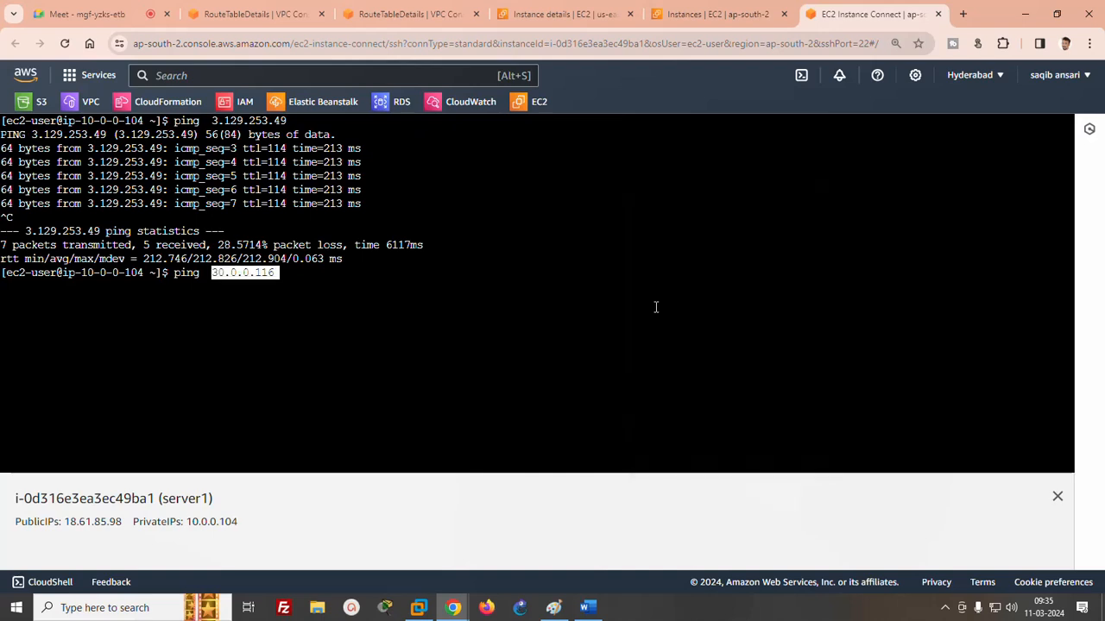
key(Return)
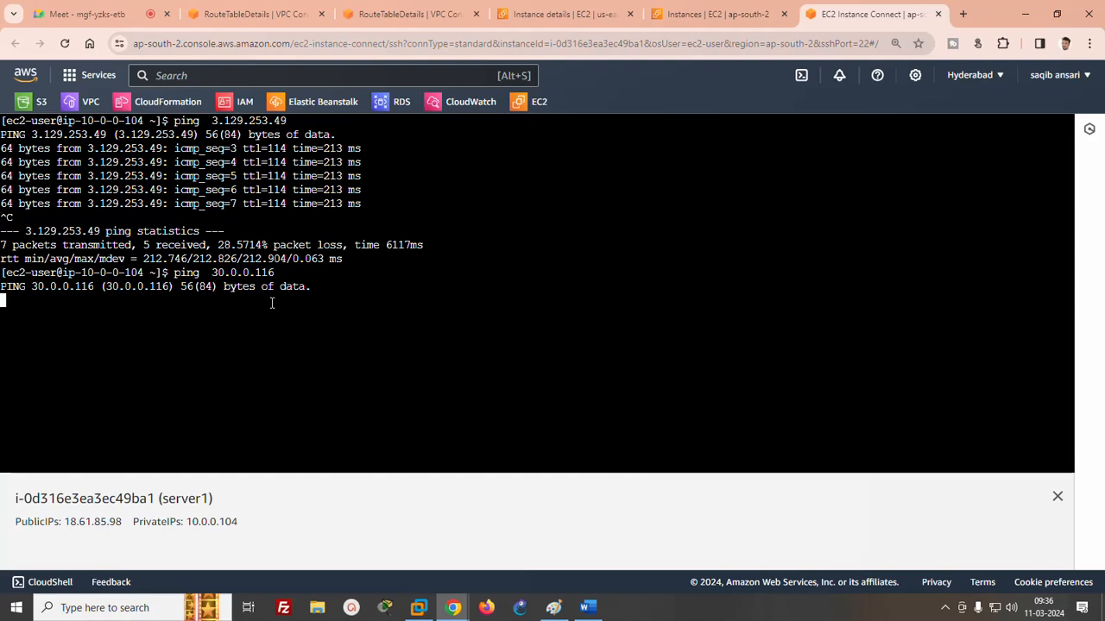
- Switch to Paint to review the diagram of the Hyderabad and Ohio VPCs, and return to the browser
click(553, 607)
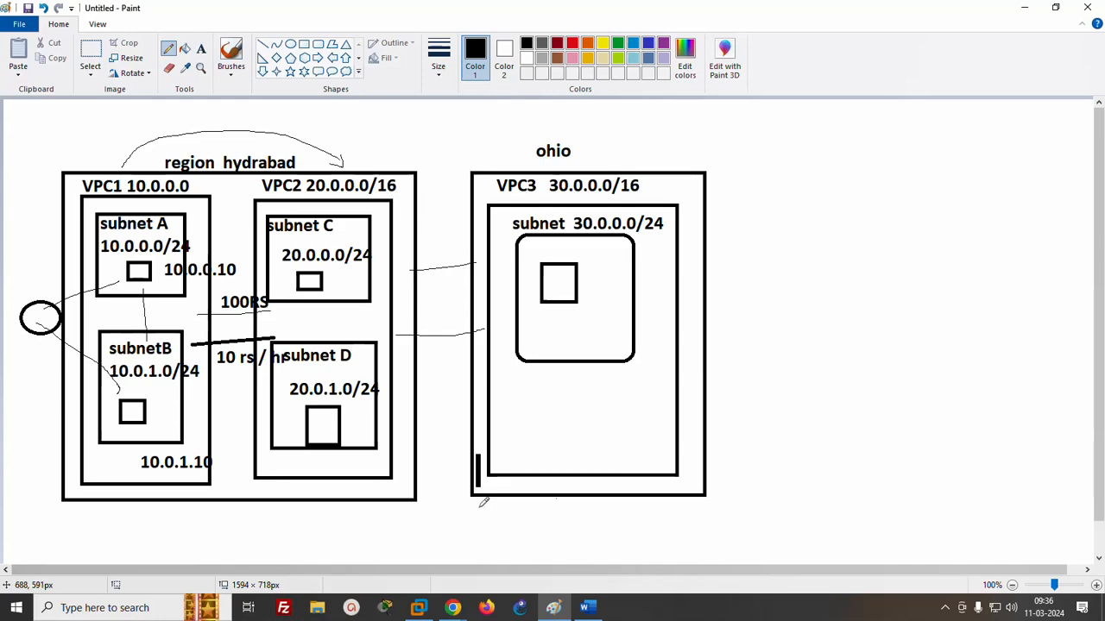
mouse_move(457, 610)
click(331, 523)
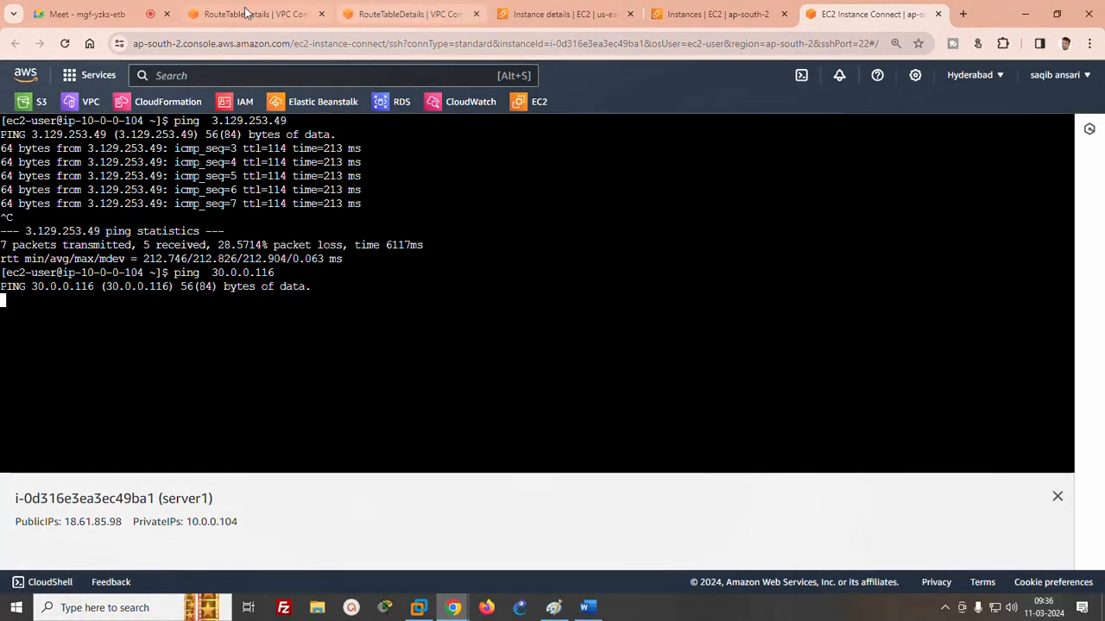
- Start a new VPC peering connection in the Hyderabad region and name it hydrabad-ohio
click(231, 14)
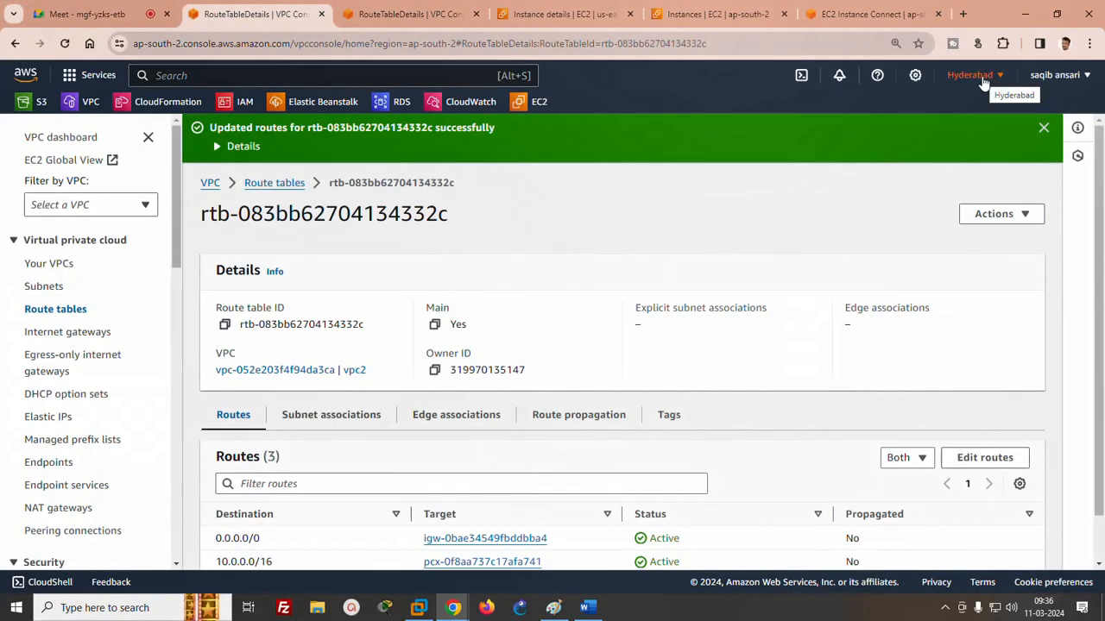
click(73, 530)
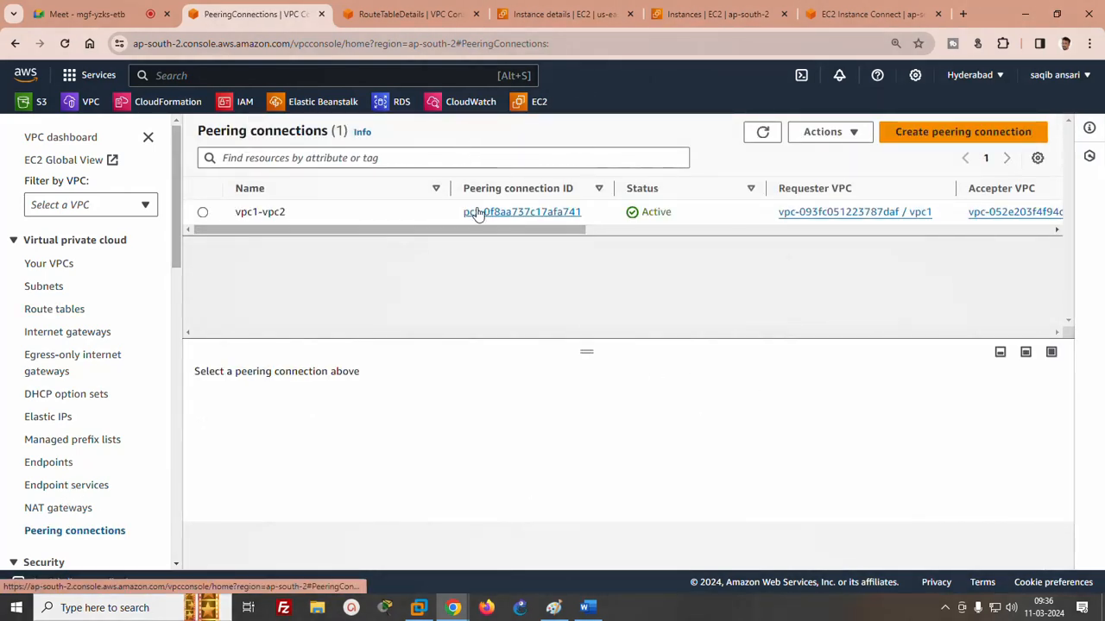
click(203, 212)
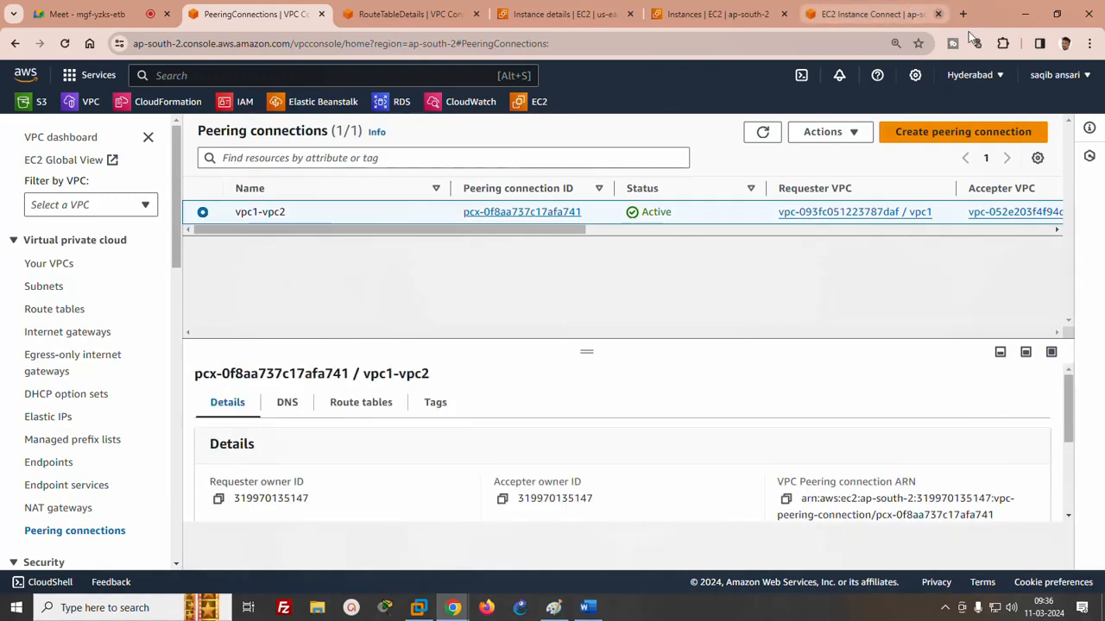
click(965, 136)
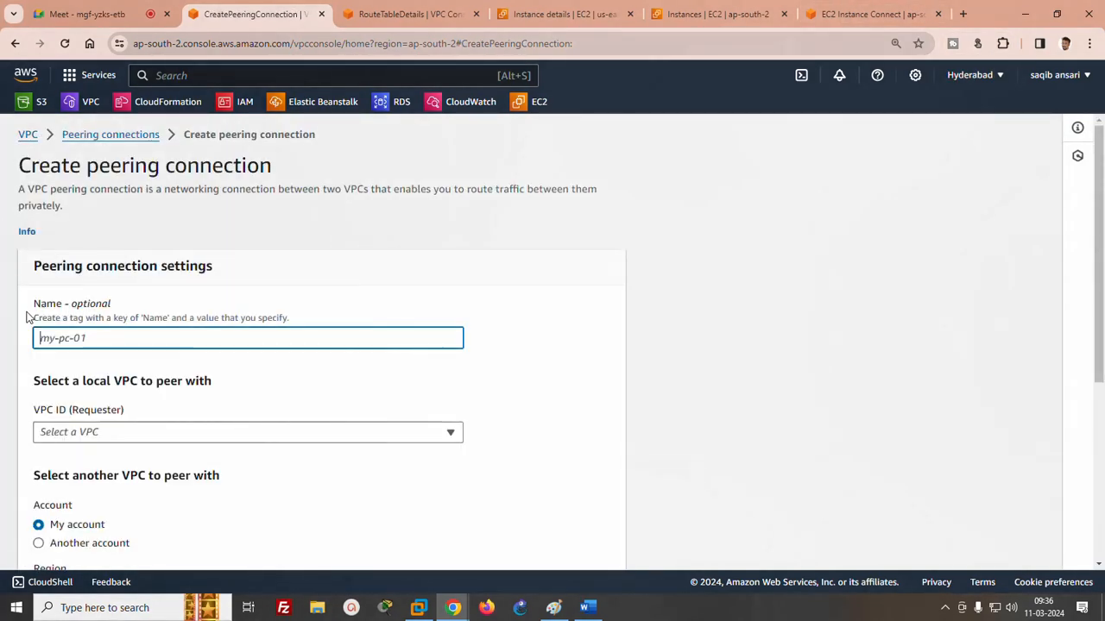
text(hydraba)
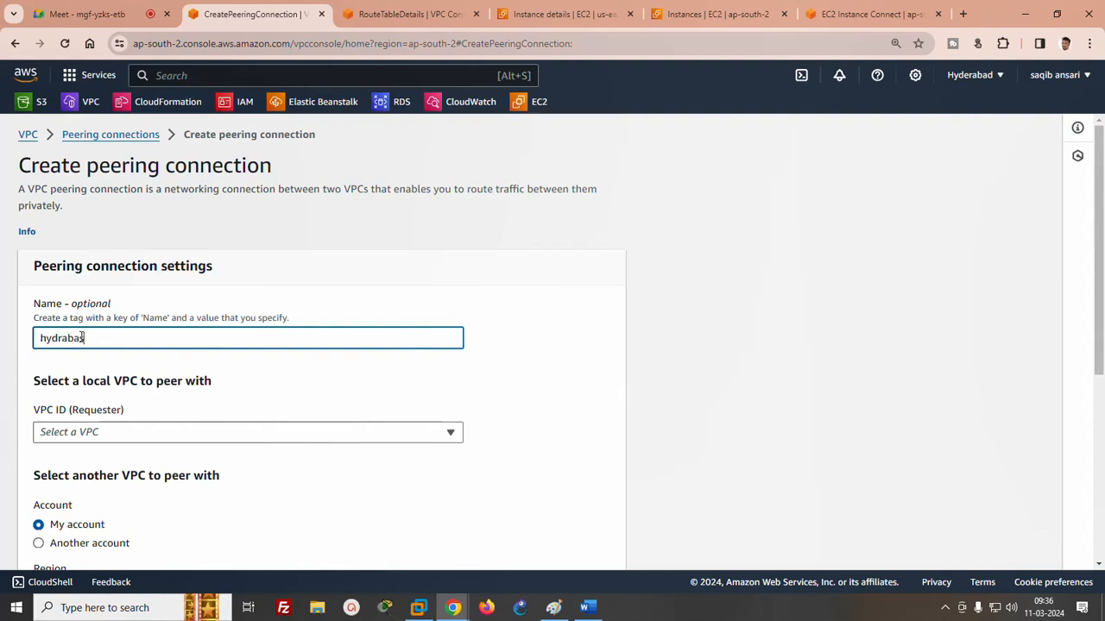
text(s)
key(BackSpace)
text(d-ohio)
- Set vpc1 as the requester VPC and choose US East (Ohio) (us-east-2) as the other region to peer with
drag(1102, 367, 1102, 413)
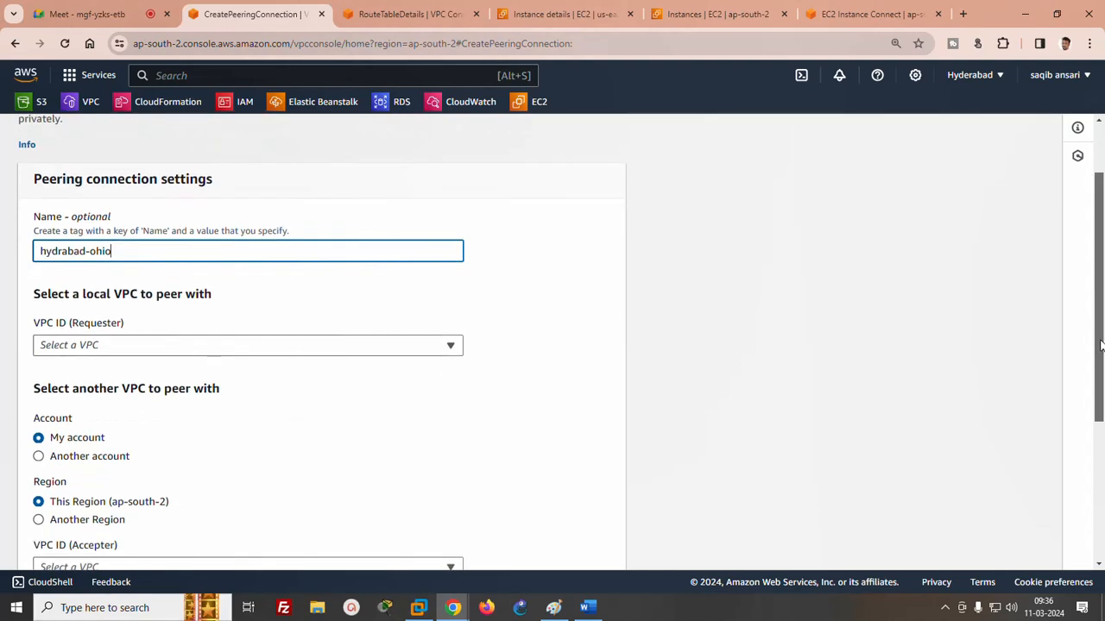
click(323, 346)
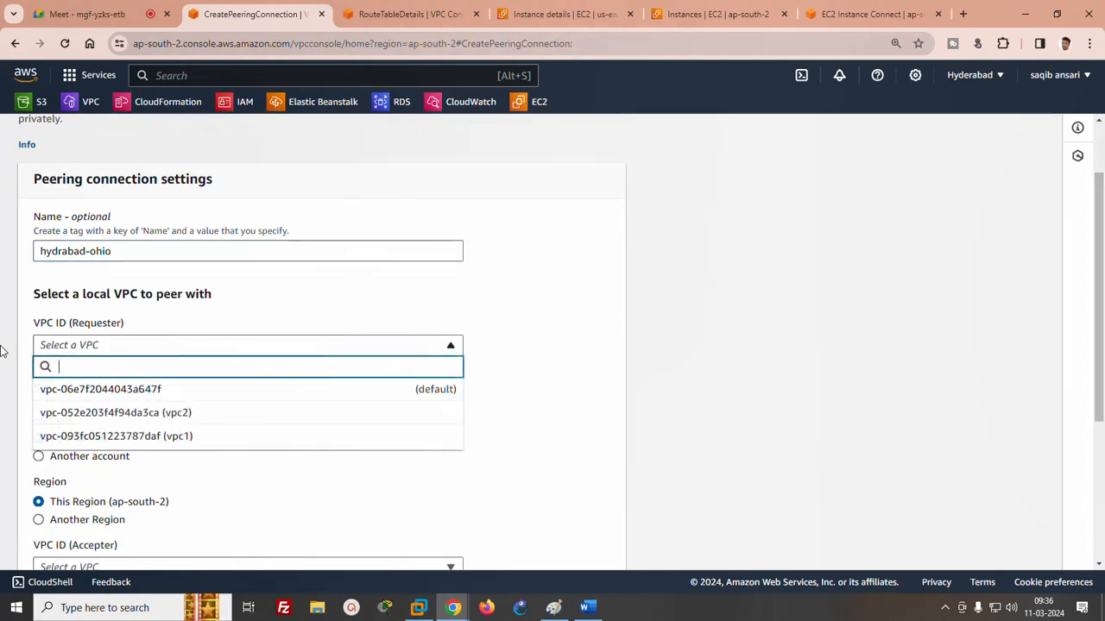
click(169, 440)
drag(1100, 290, 1099, 408)
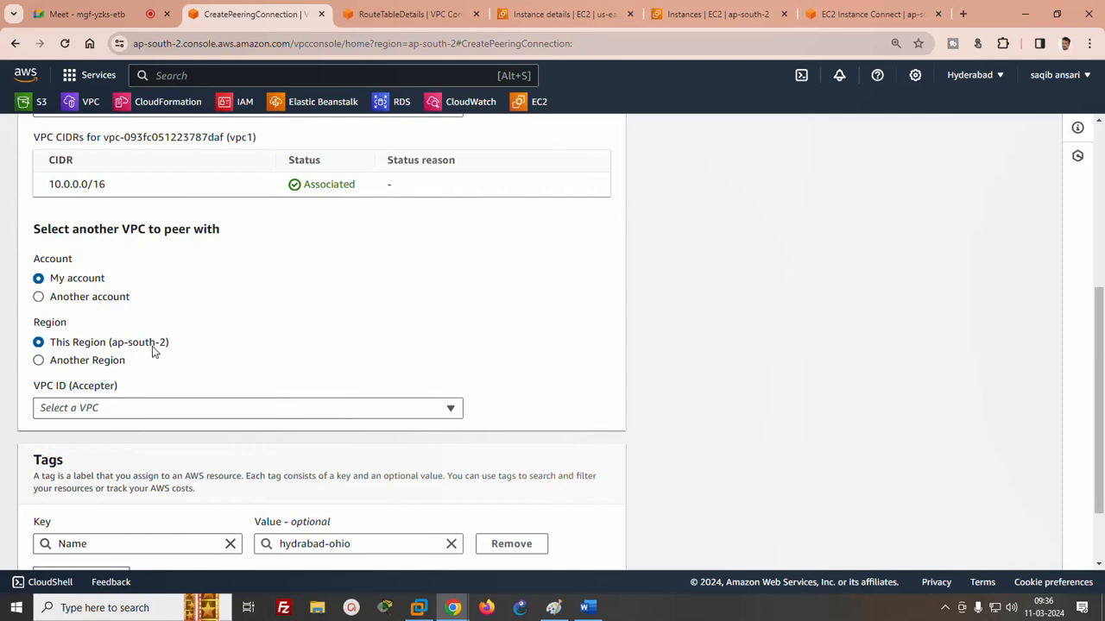
click(57, 364)
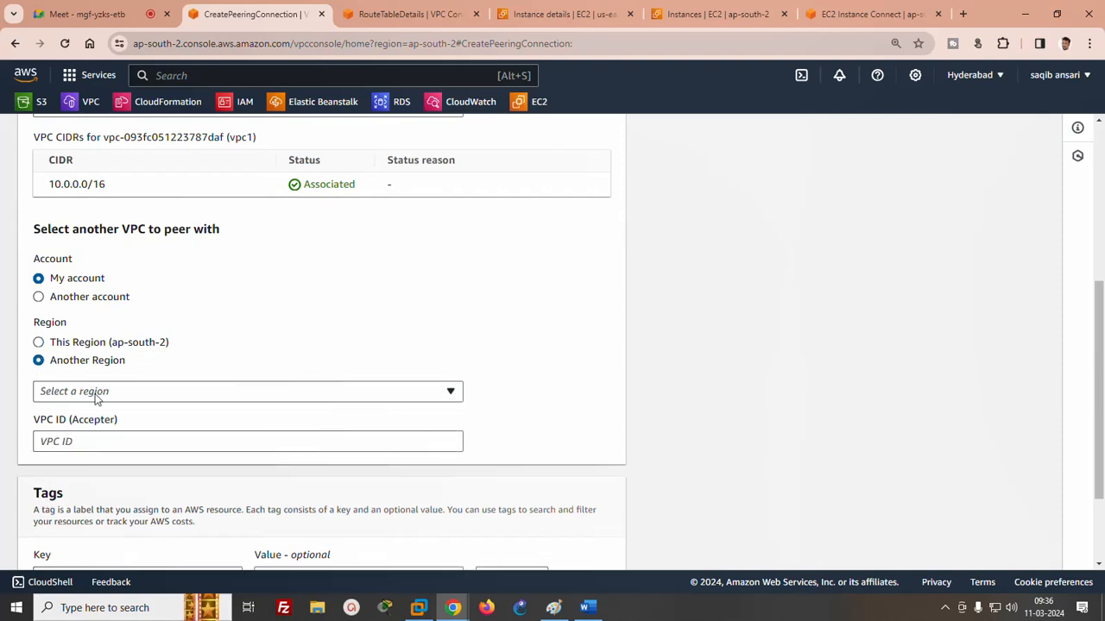
click(93, 394)
click(110, 218)
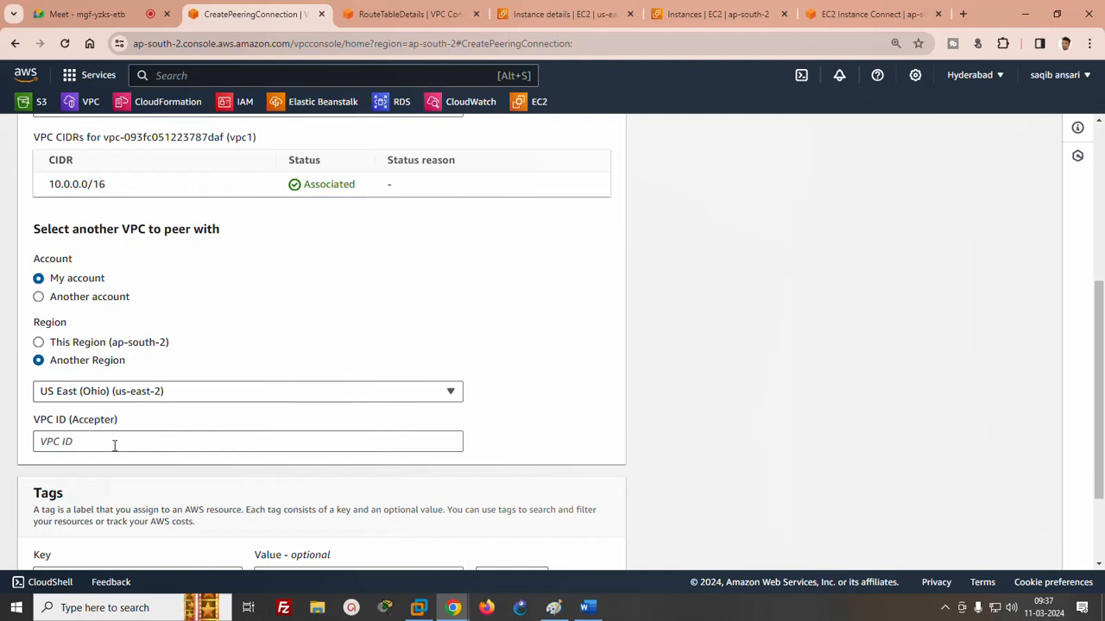
- Open vpc3's details in the Ohio region's VPC console and copy its VPC ID
click(421, 17)
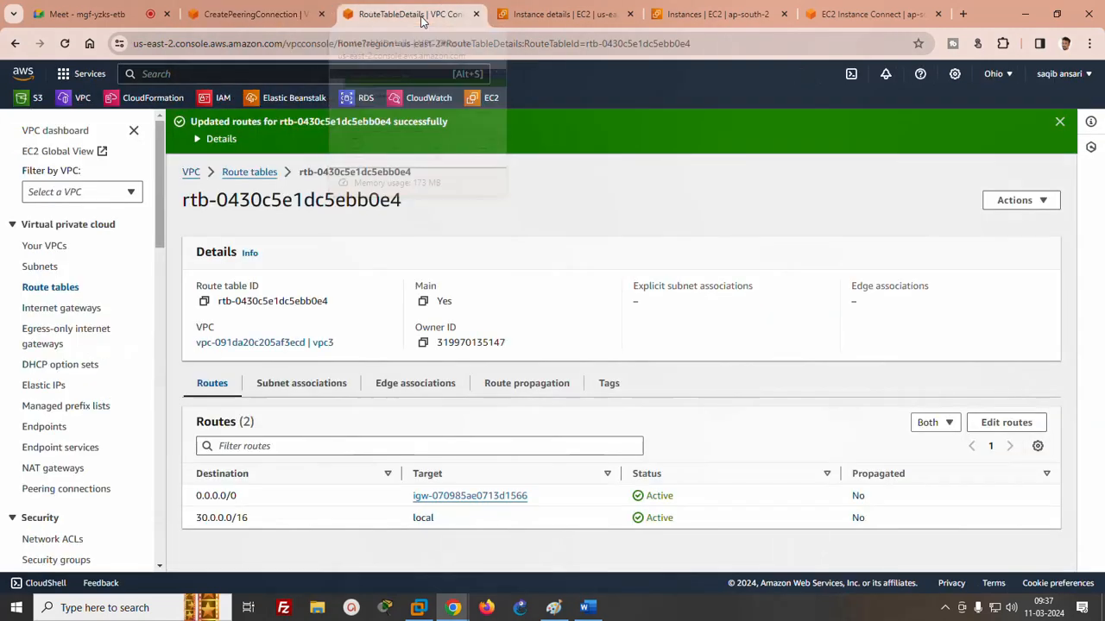
click(34, 248)
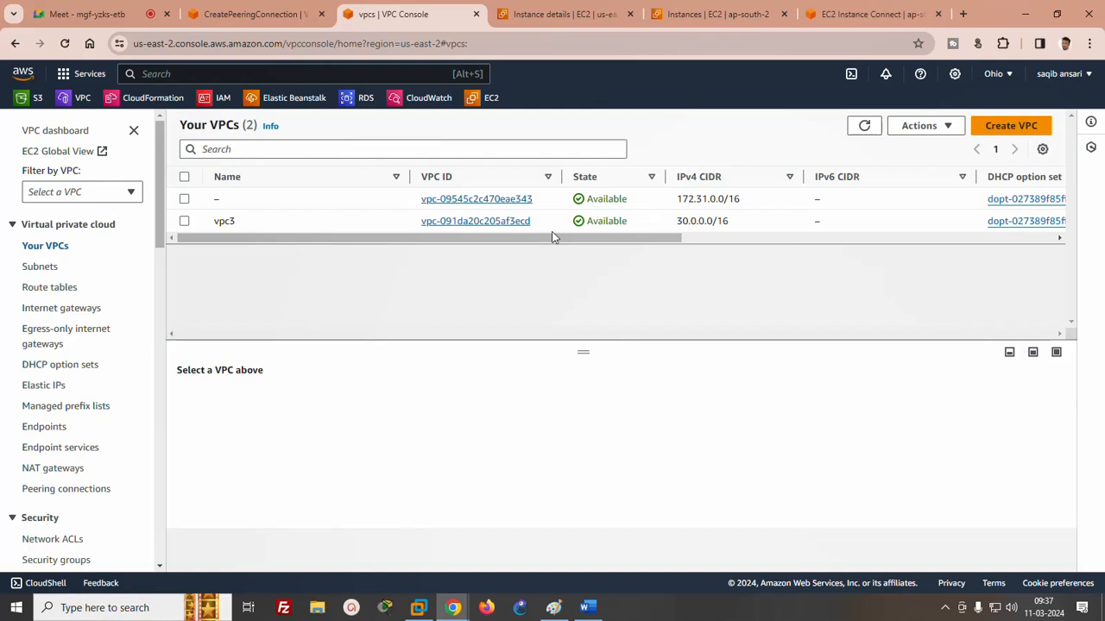
click(512, 221)
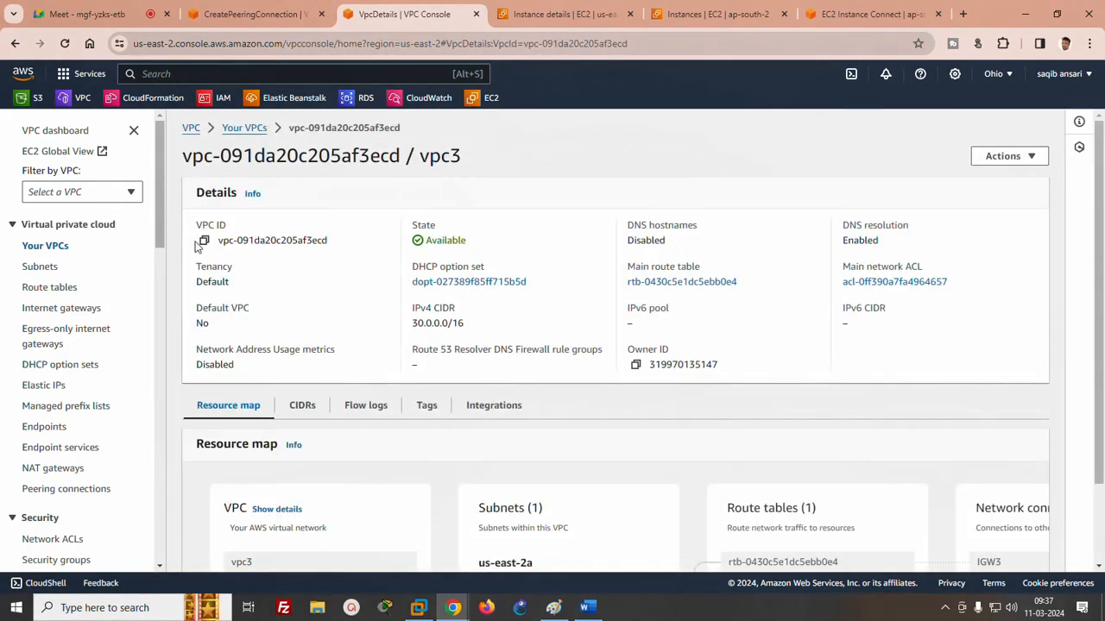
click(204, 240)
- Enter vpc-091da20c205af3ecd as the accepter VPC ID in the Hyderabad form and create the peering connection
click(254, 14)
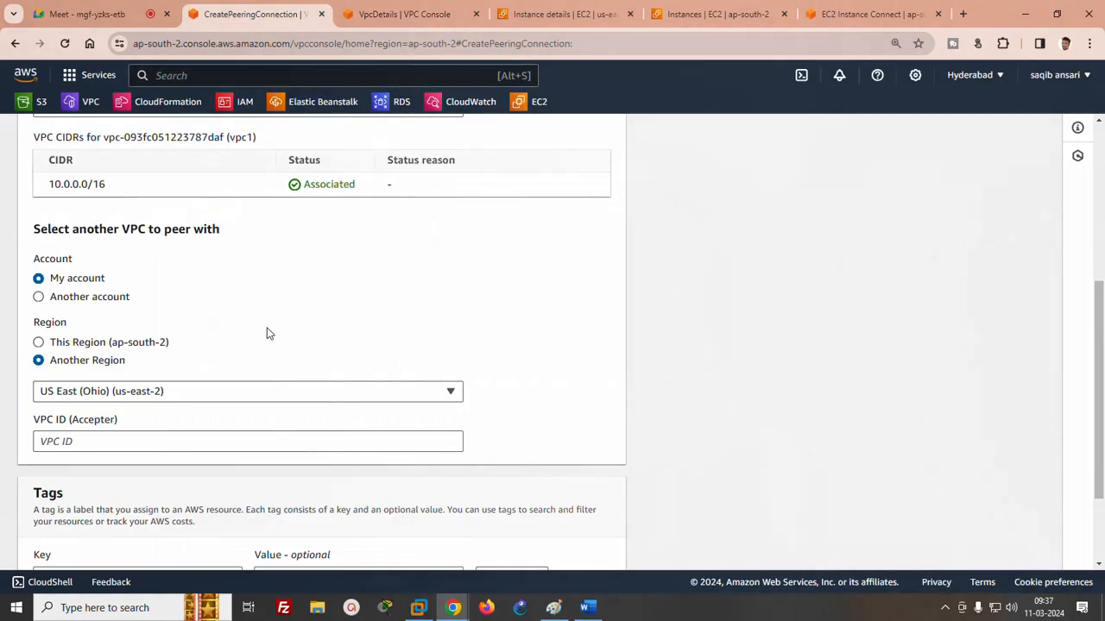
click(114, 450)
key(ctrl+v)
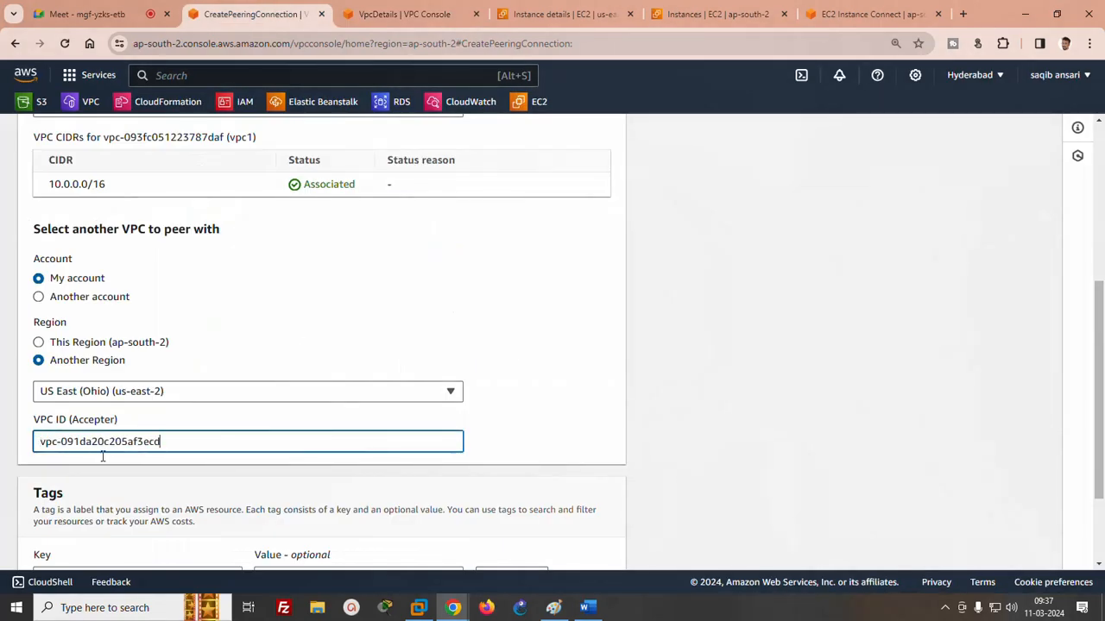
click(574, 387)
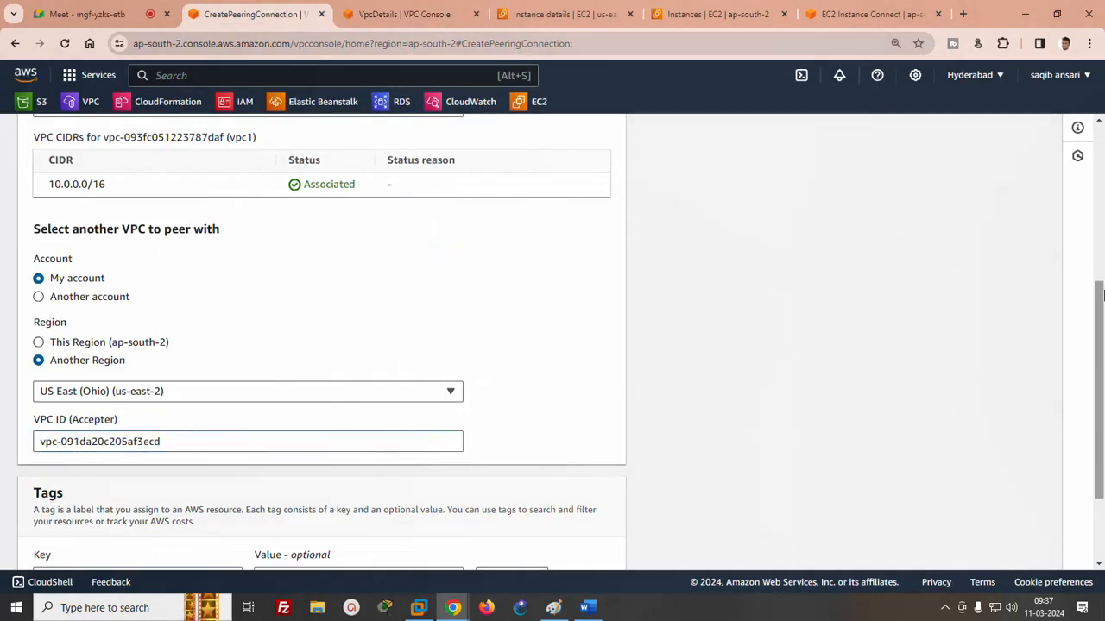
scroll(1079, 346, down, 3)
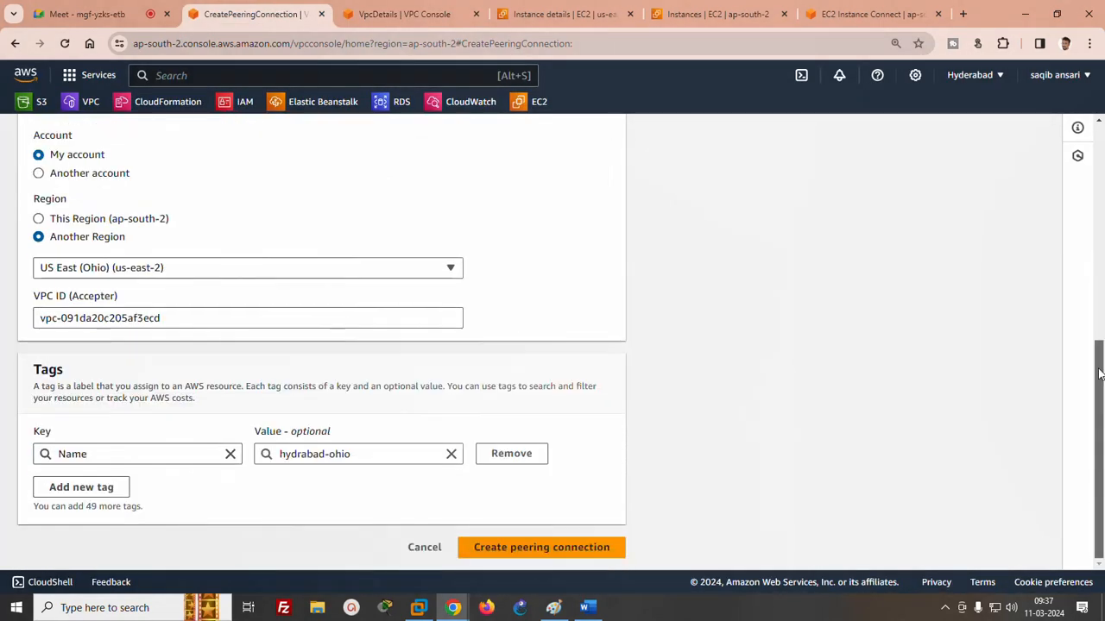
click(501, 554)
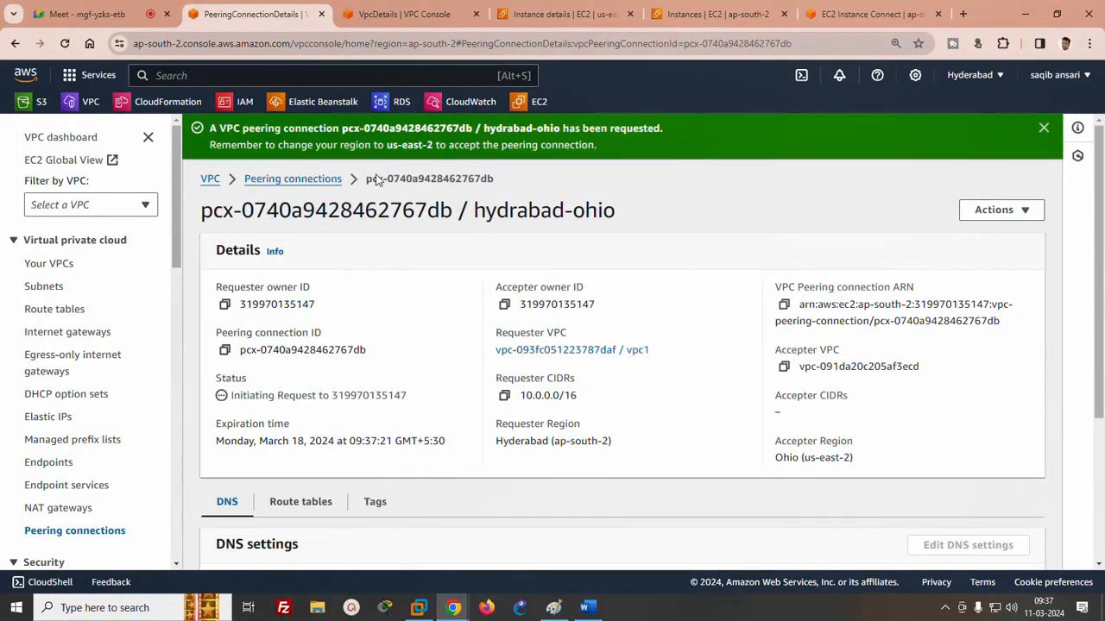
- Accept the pending peering connection request from vpc1 in the Ohio region
click(369, 14)
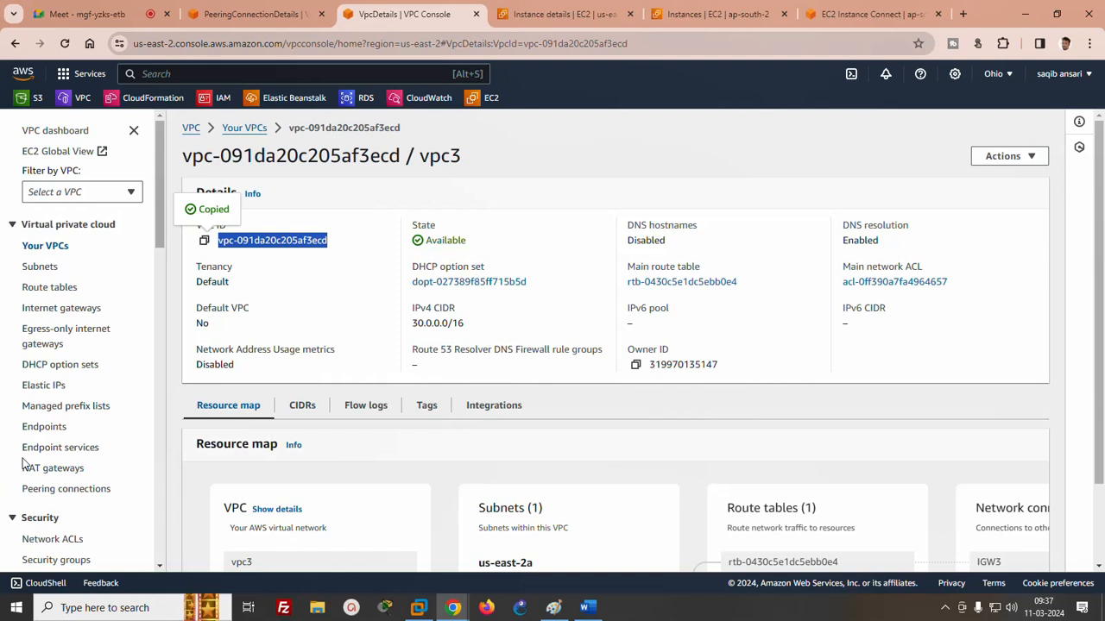
click(52, 489)
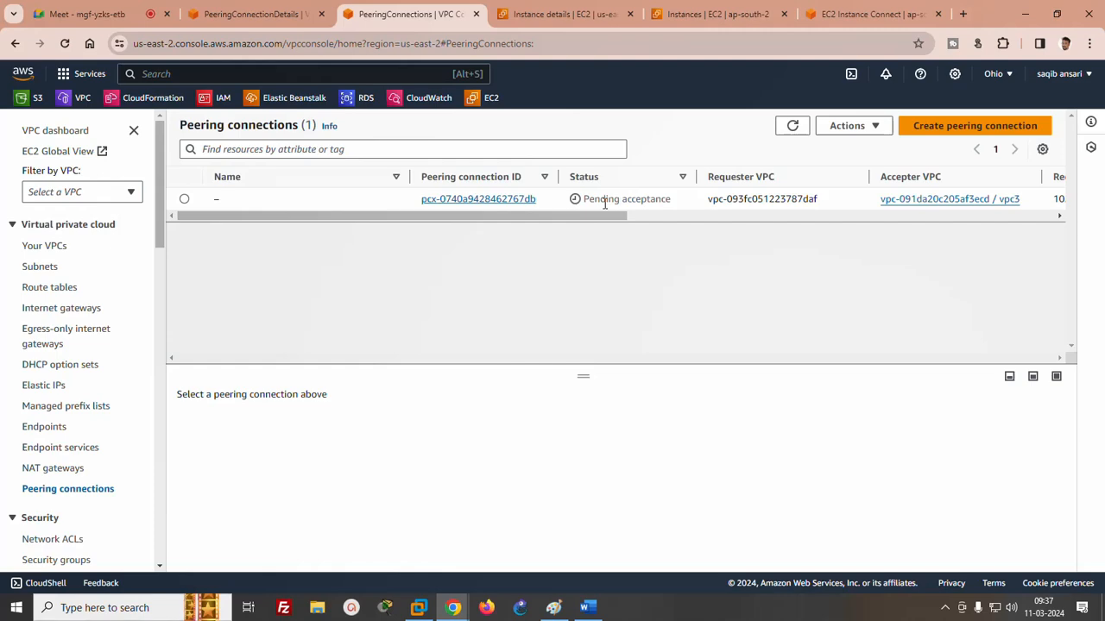
click(184, 199)
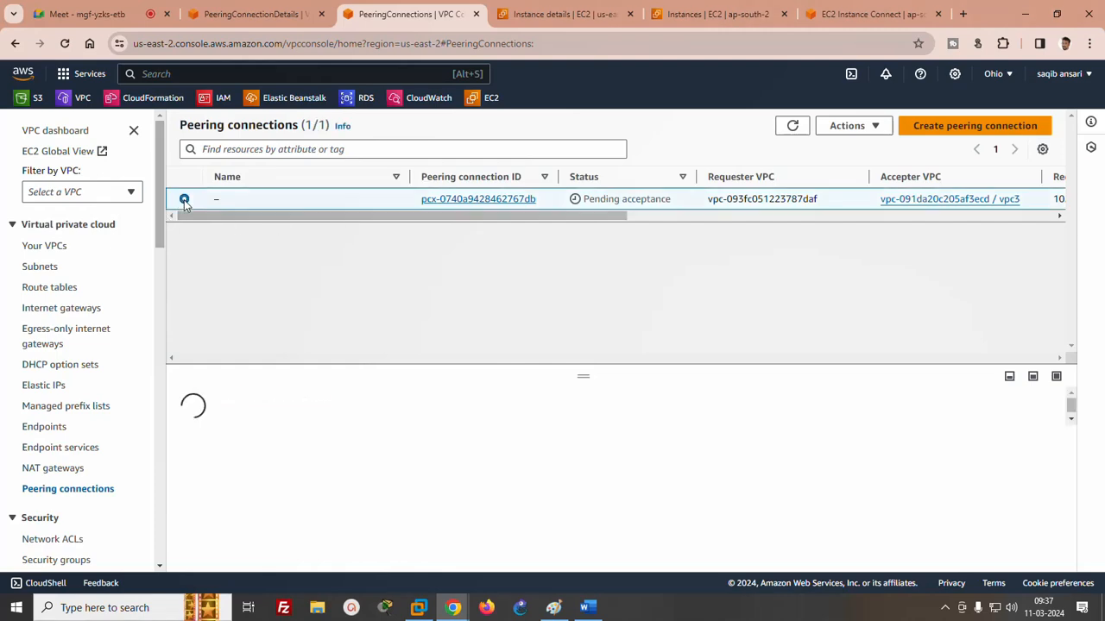
click(878, 126)
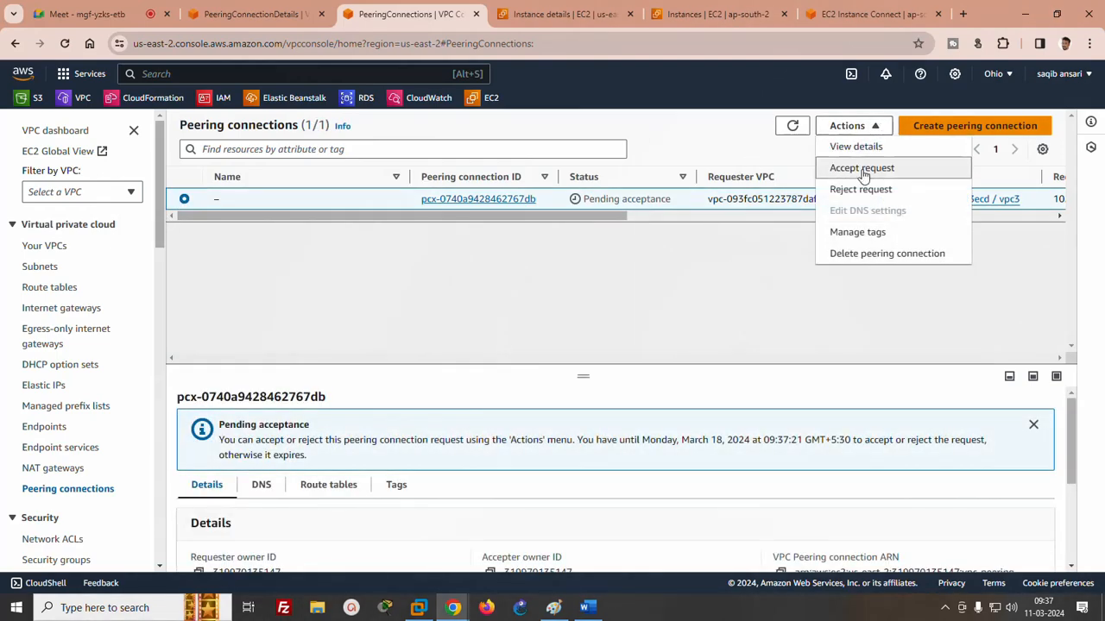
click(862, 168)
click(821, 454)
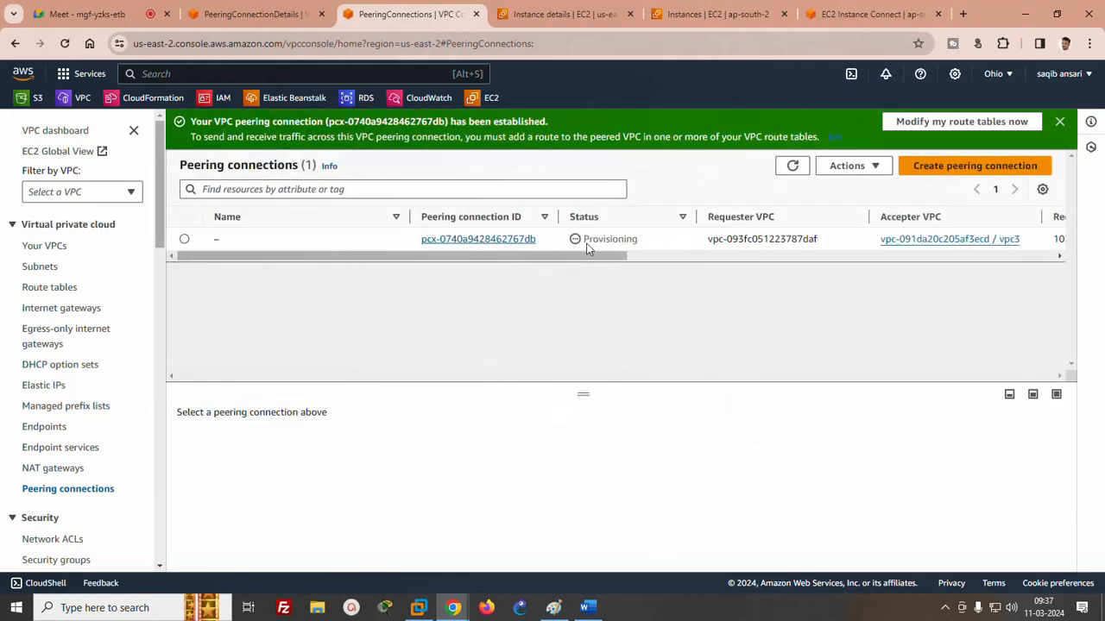
- Open the routes of vpc1's main route table for editing in the Hyderabad region
click(252, 15)
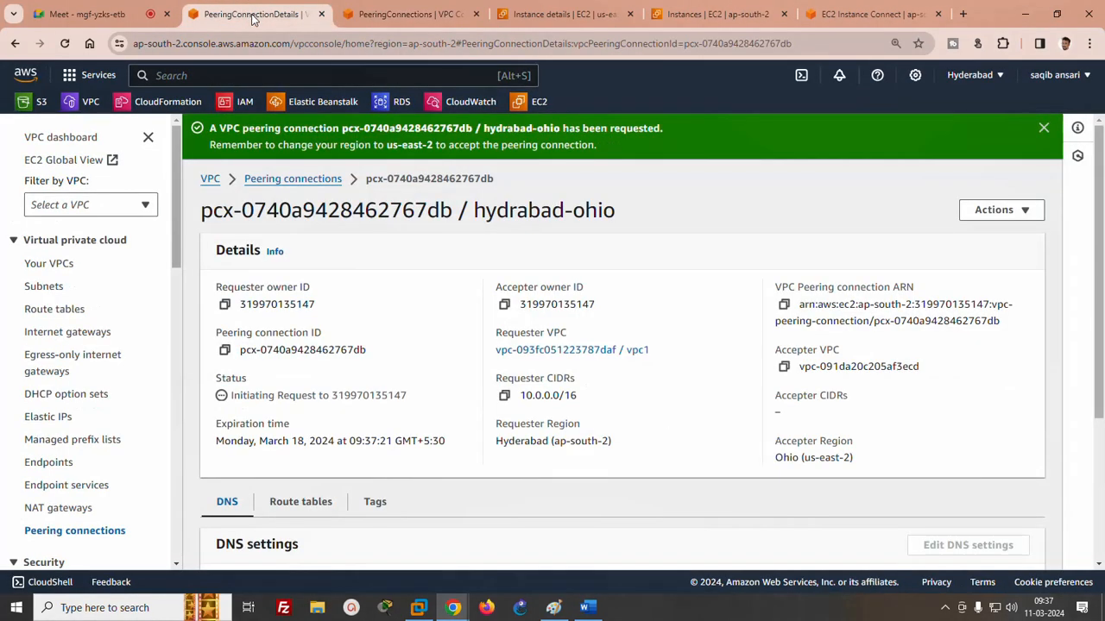
click(61, 314)
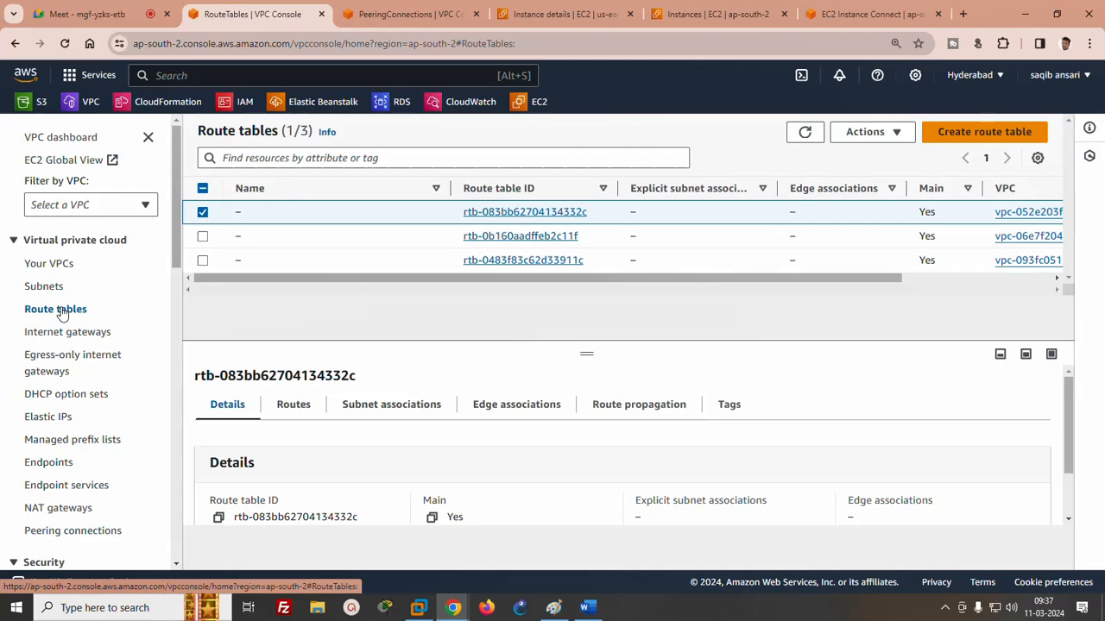
drag(315, 278, 416, 286)
click(429, 262)
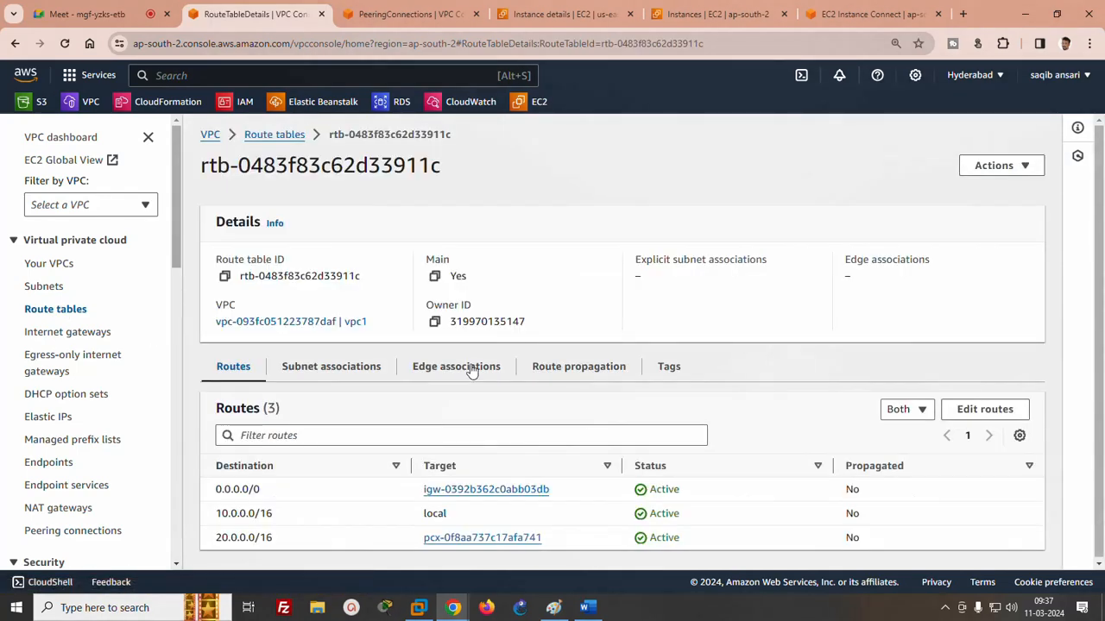
click(992, 416)
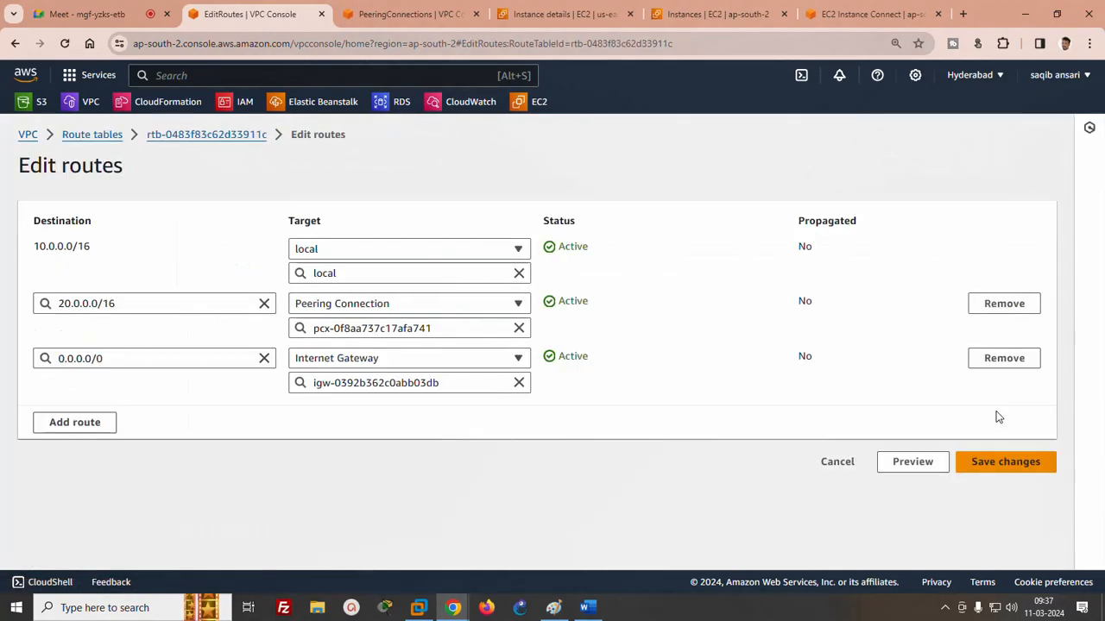
click(61, 423)
click(69, 412)
text(3)
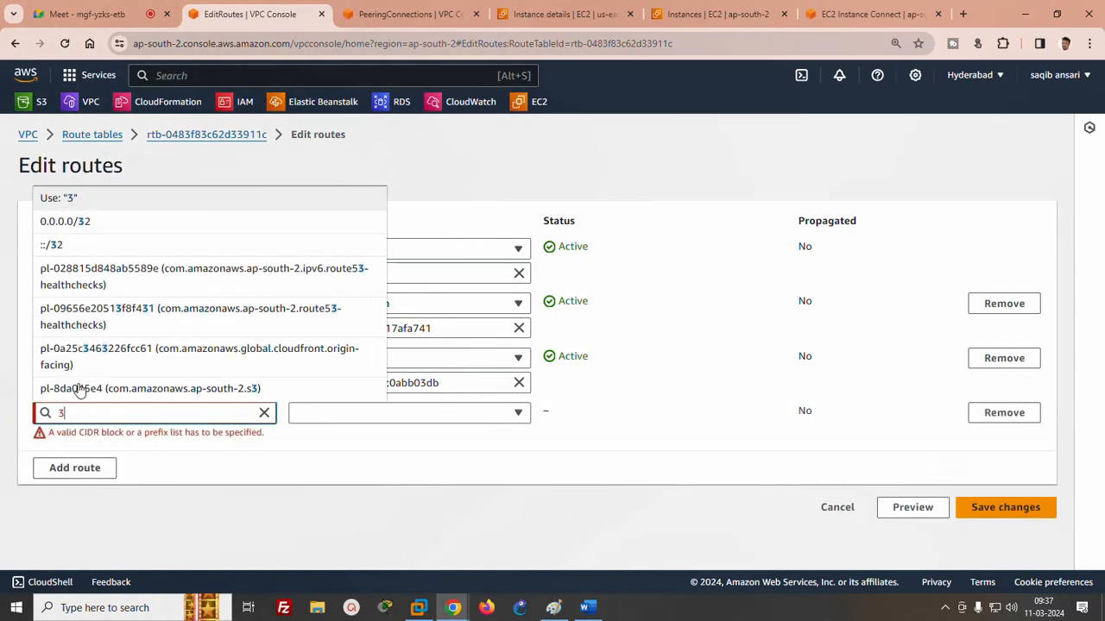
text(0.0.0.0/)
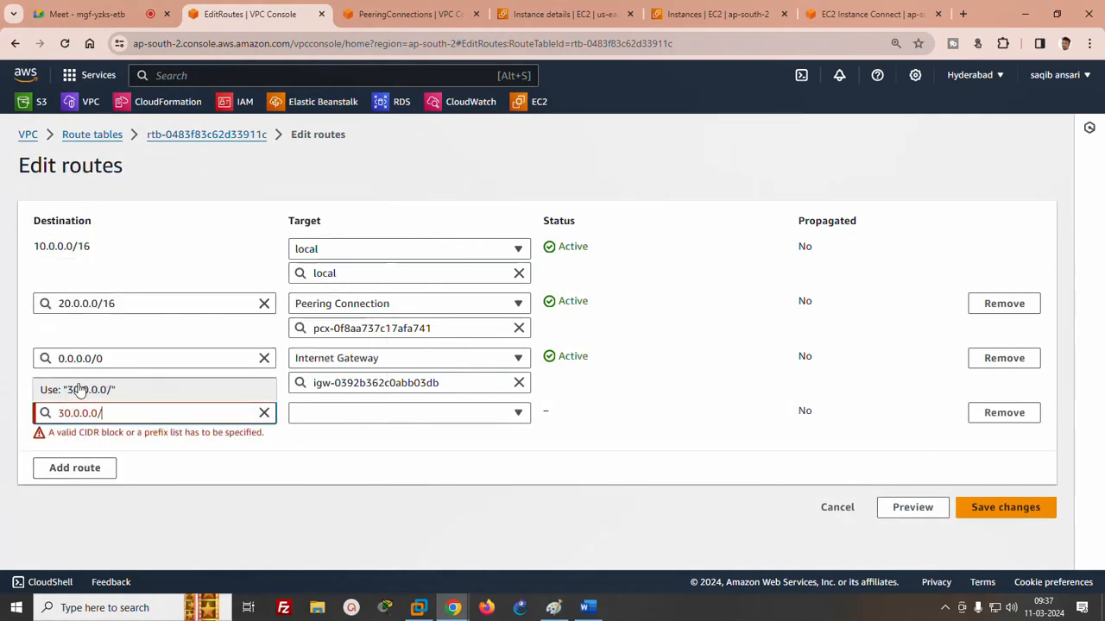
text(16)
click(386, 415)
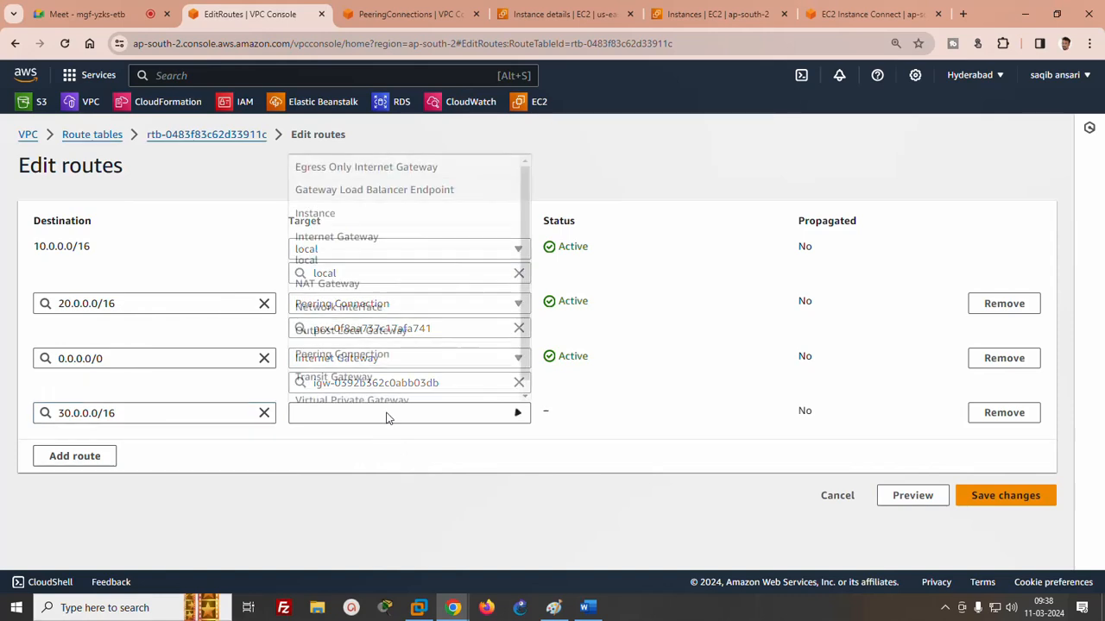
click(377, 354)
click(344, 438)
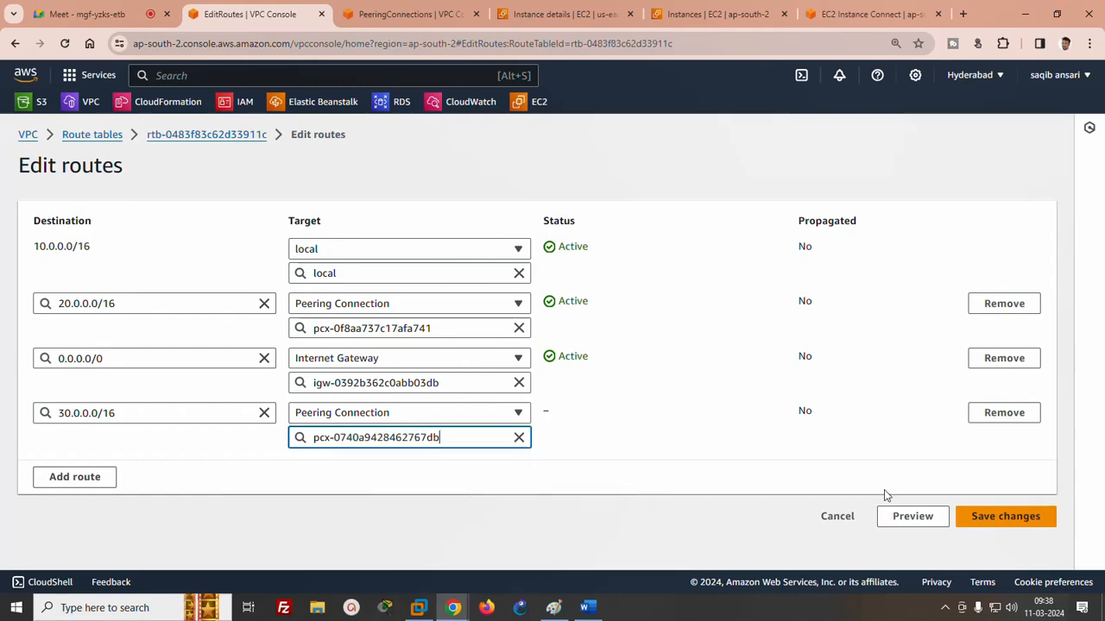
click(981, 518)
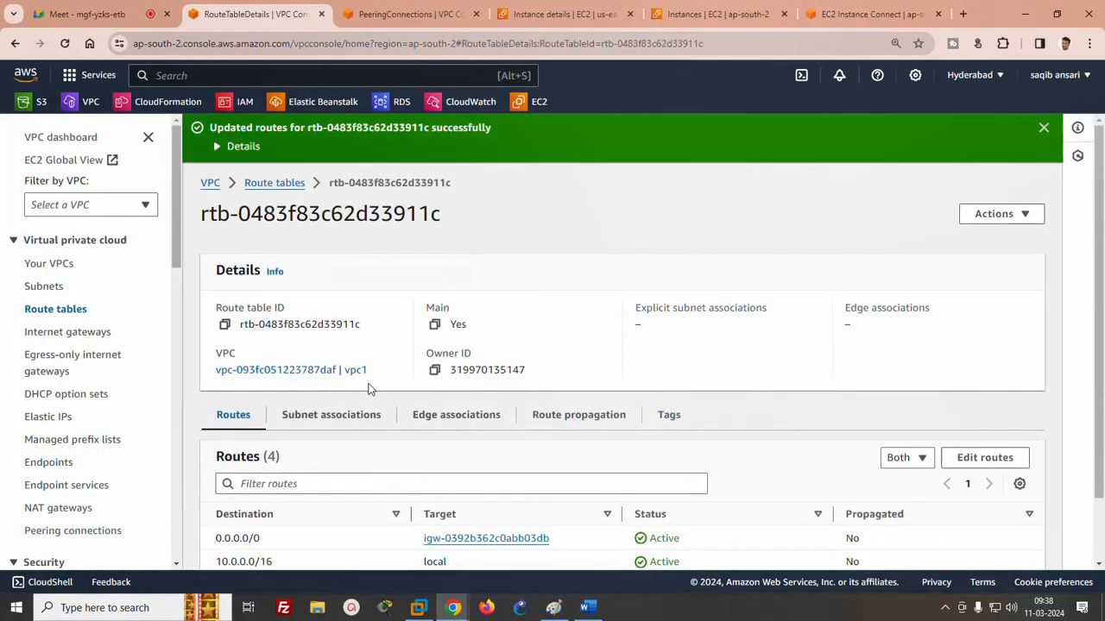
- Open the routes of vpc3's main route table for editing in the Ohio region
click(386, 16)
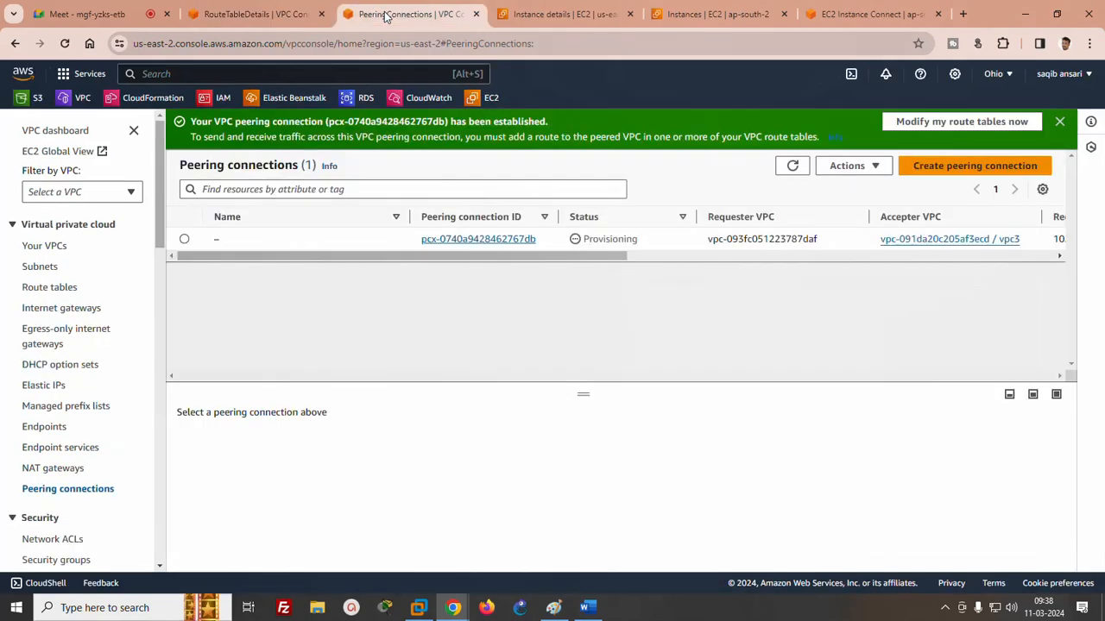
click(54, 291)
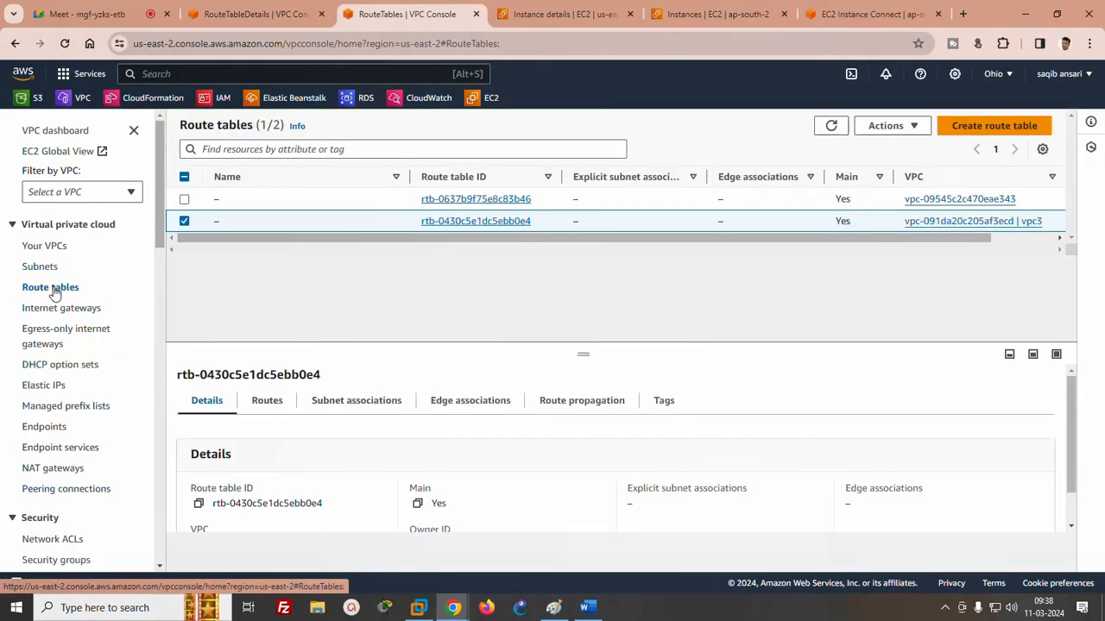
click(460, 222)
click(999, 381)
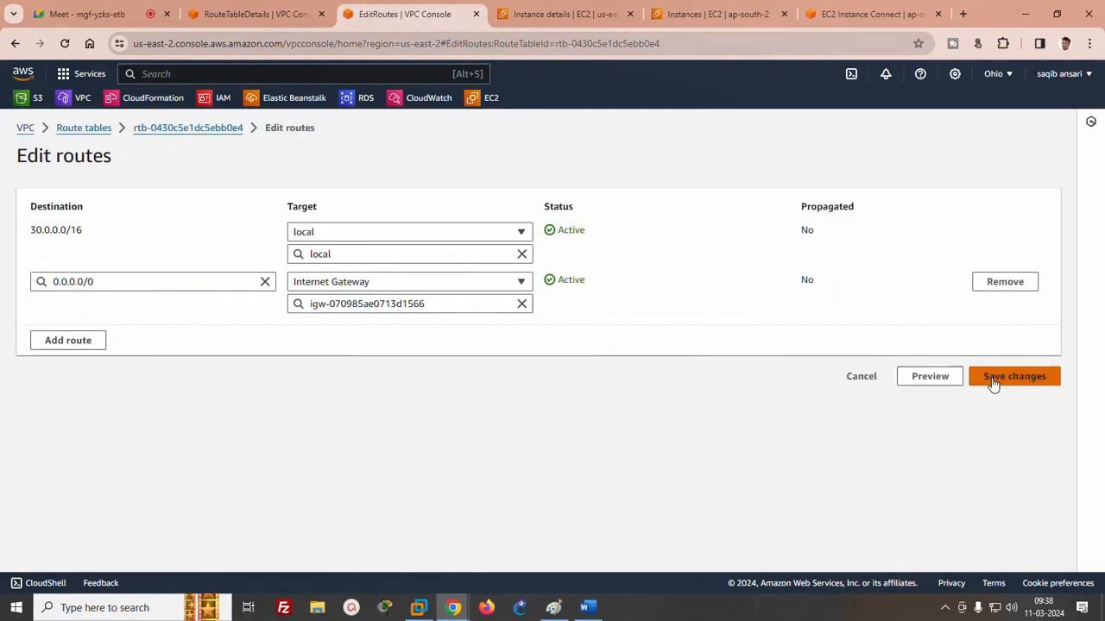
click(75, 344)
click(103, 330)
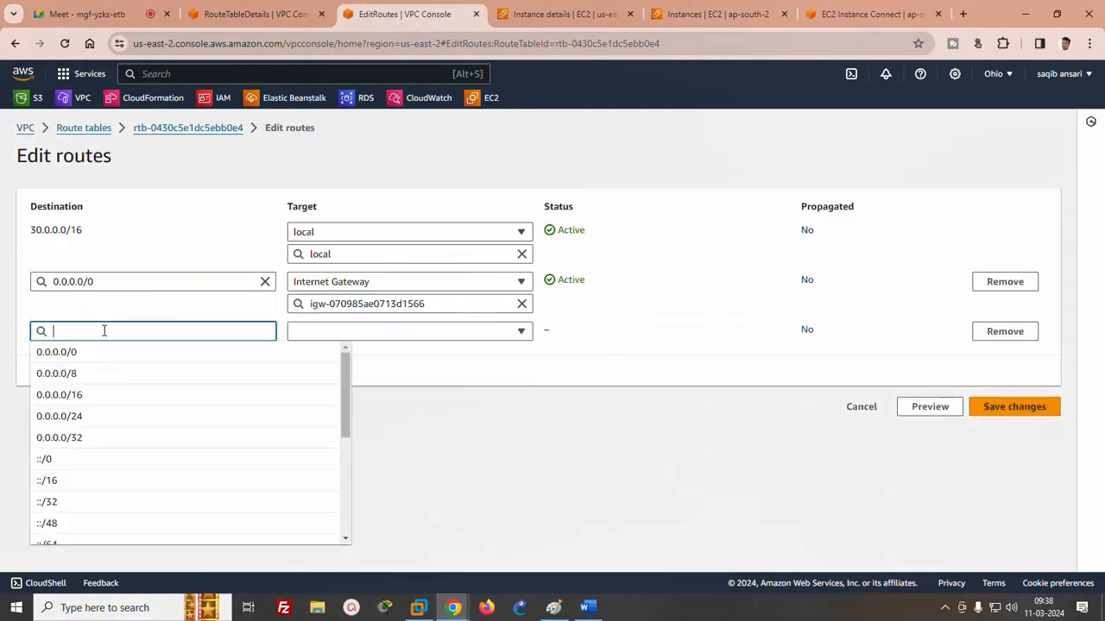
text(10.0.0.0/)
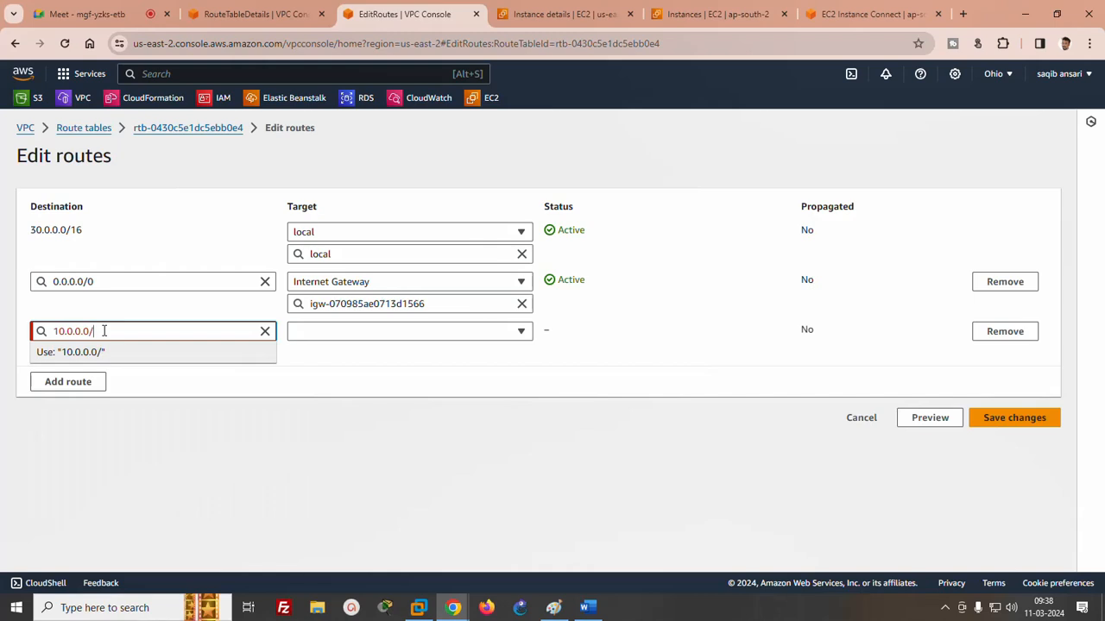
text(16)
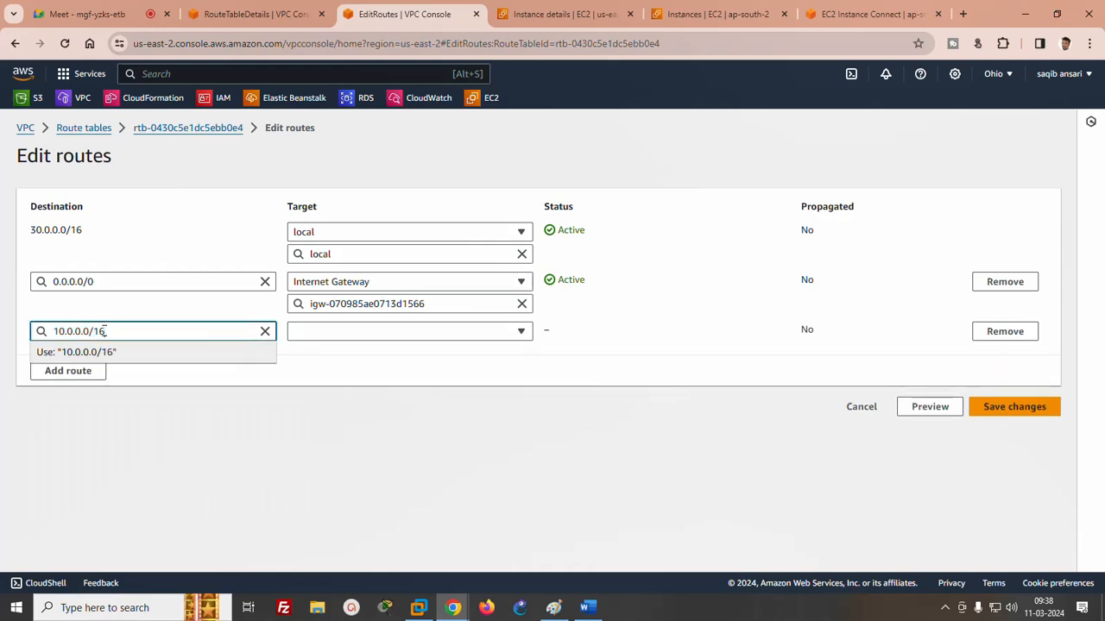
click(333, 332)
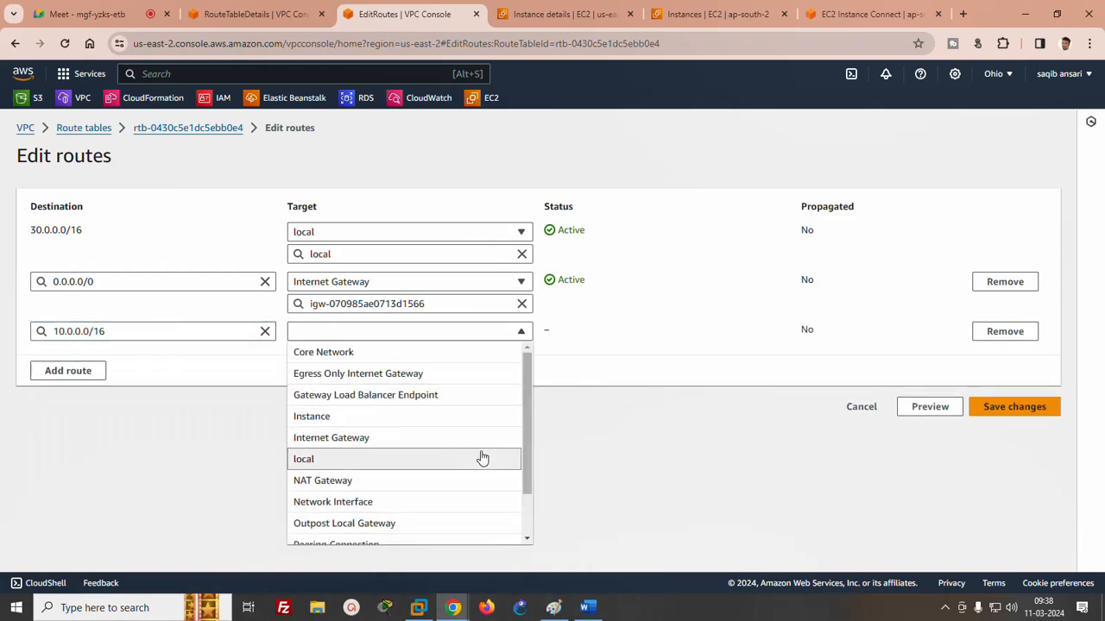
scroll(528, 404, down, 2)
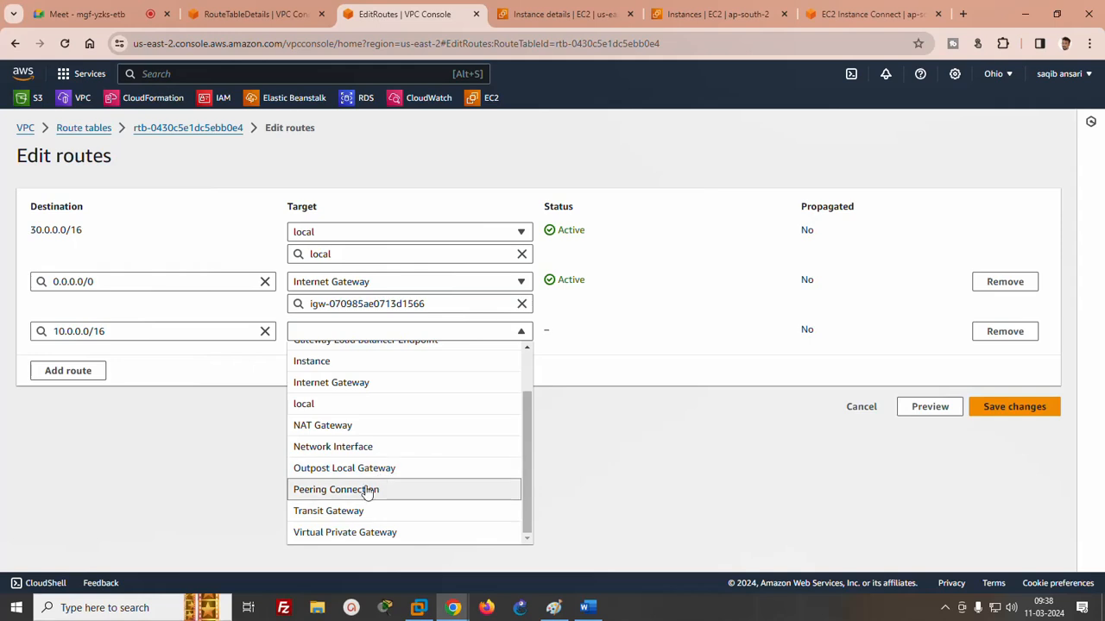
click(366, 491)
click(334, 355)
click(341, 396)
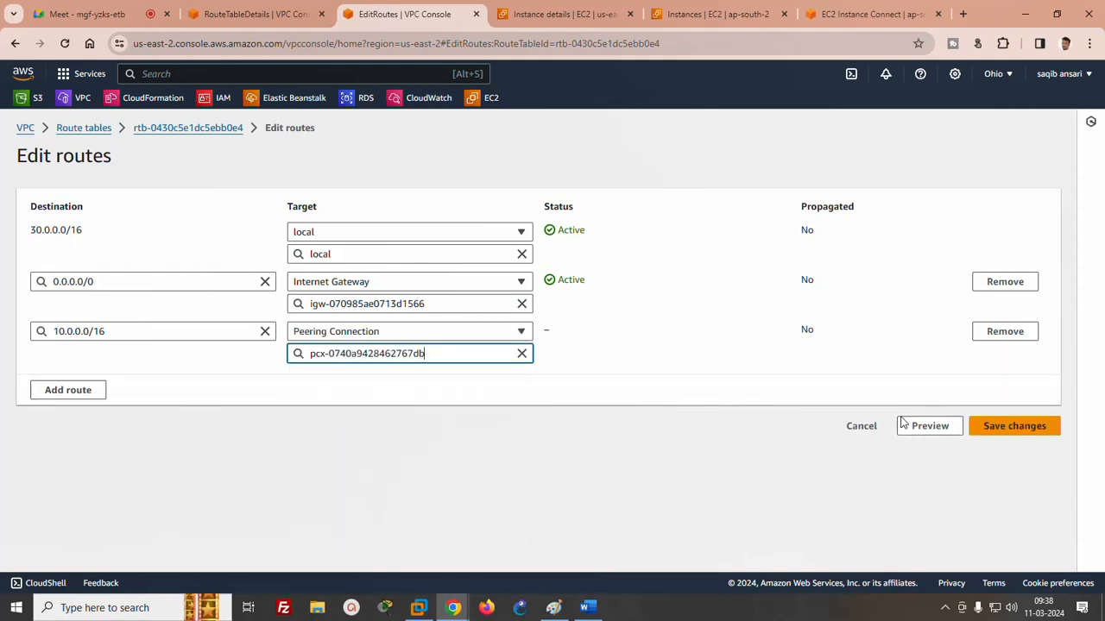
click(993, 426)
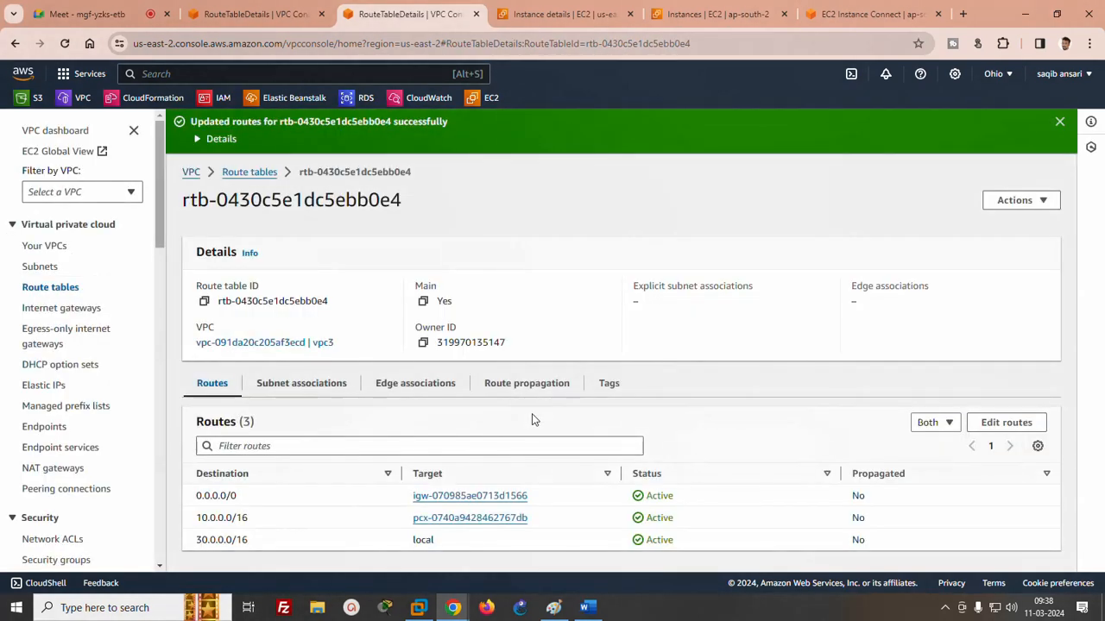
- Check the running ping from server1 to 30.0.0.116 in the EC2 Instance Connect session
click(847, 15)
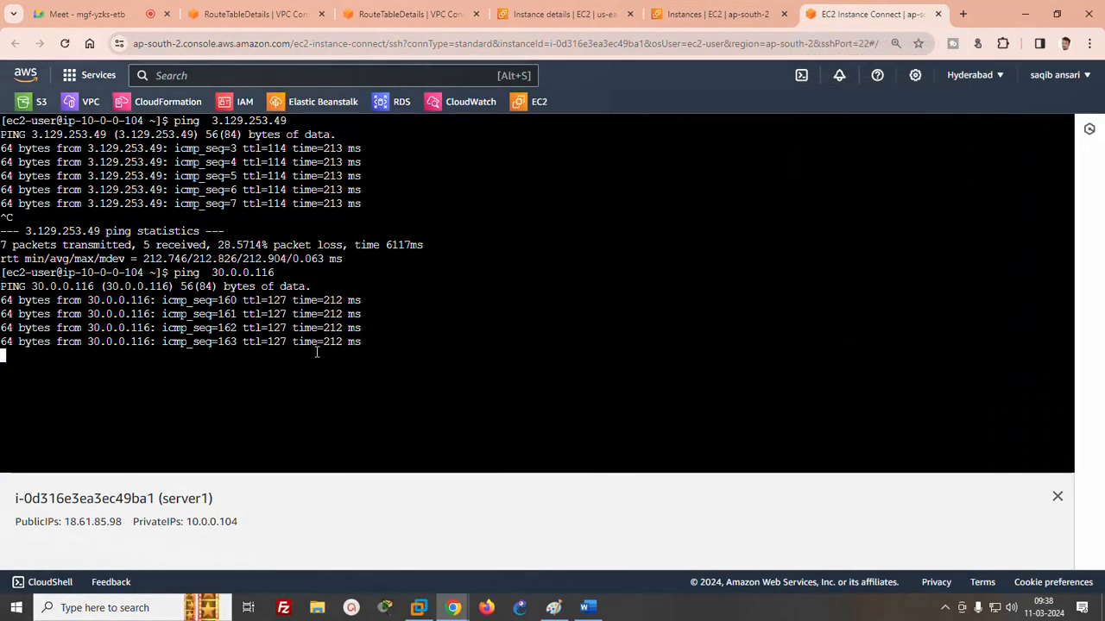
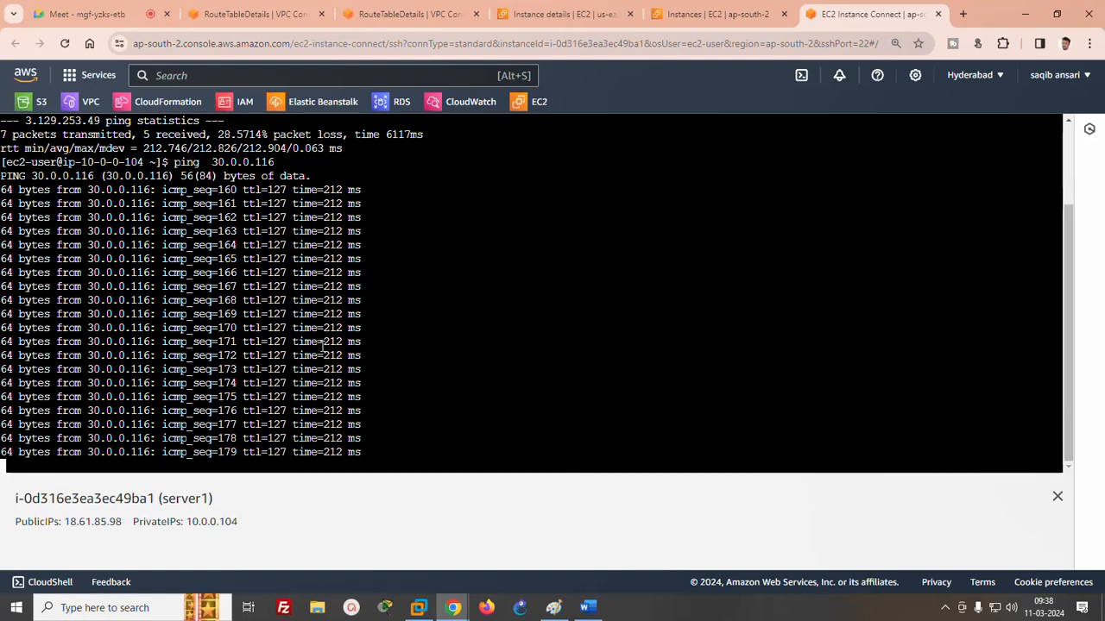
- Switch to Paint and draw thin freehand lines linking VPC1 to VPC2, VPC1 to VPC3, and VPC2 to VPC3
click(554, 608)
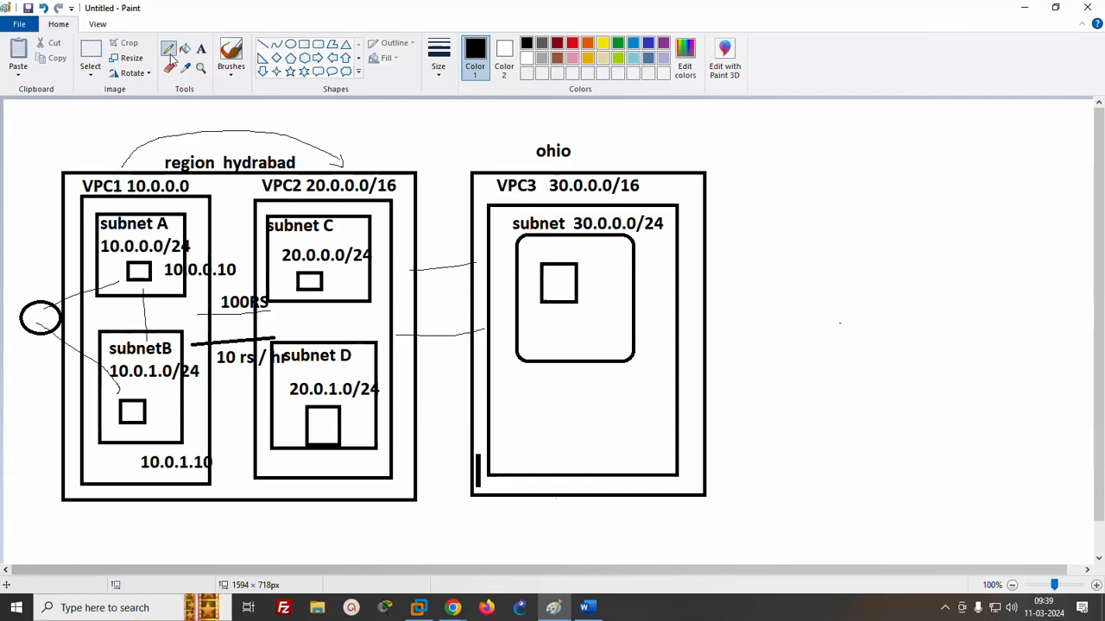
drag(196, 211, 264, 211)
mouse_move(159, 475)
mouse_down()
mouse_move(477, 489)
mouse_move(533, 393)
mouse_up()
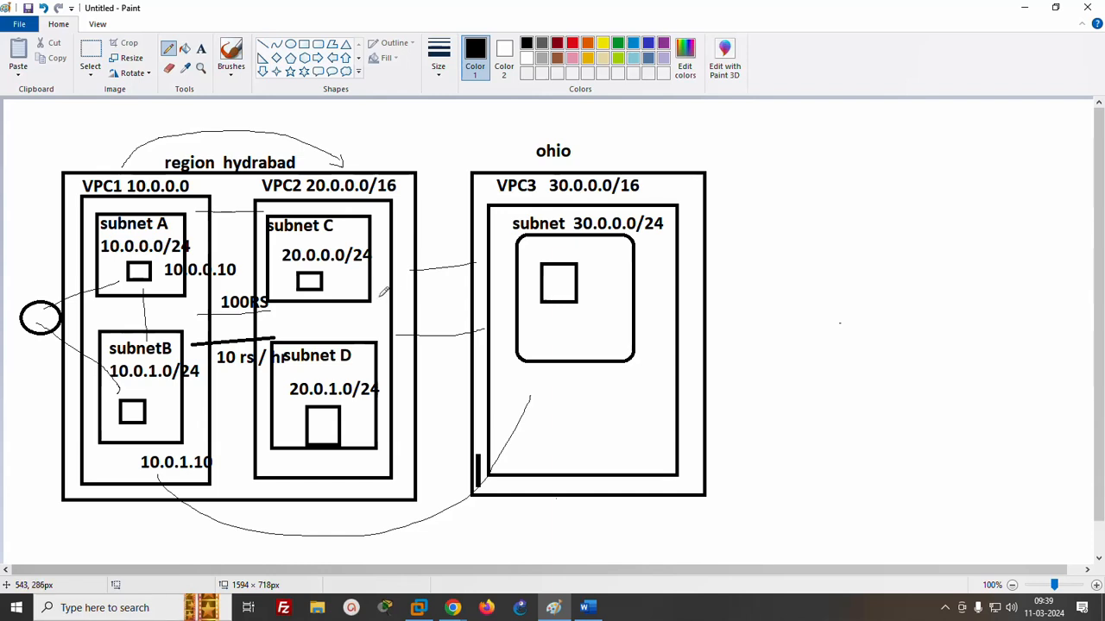
drag(378, 300, 504, 301)
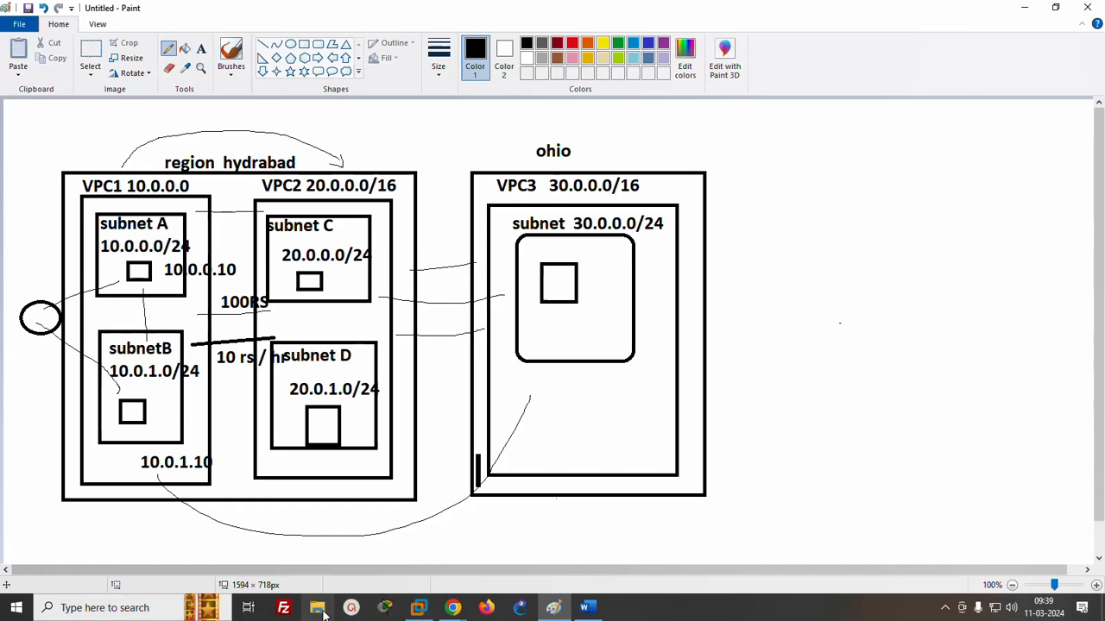
- Switch to Word and highlight the list item "Different region having different VPC"
click(587, 608)
triple_click(250, 397)
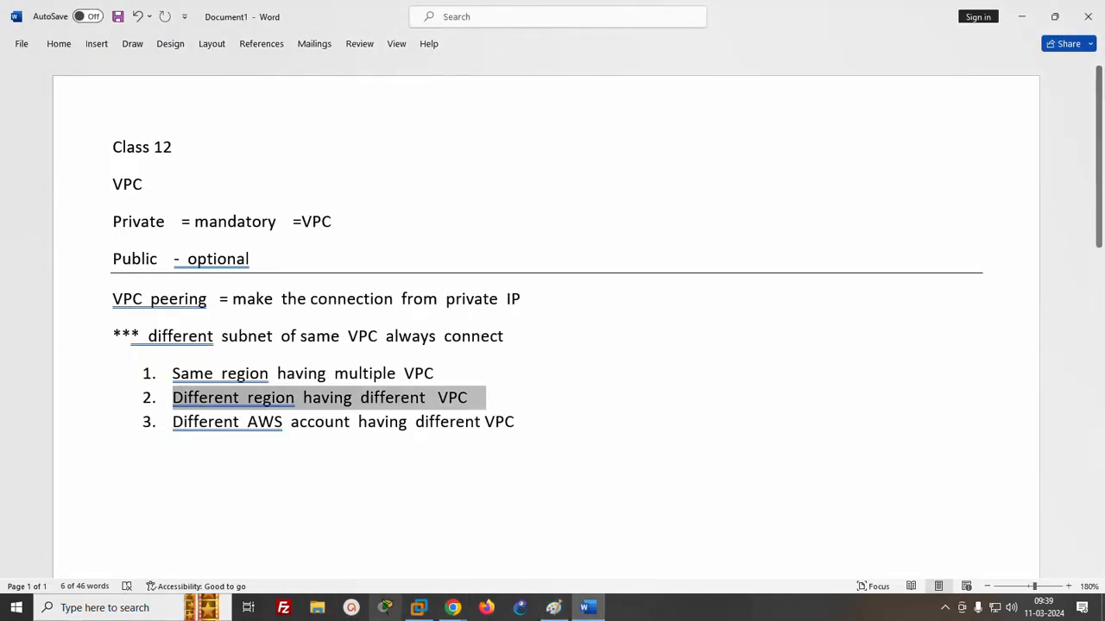
- Switch to Chrome, open an incognito window and go to the sign-in page from aws.amazon.com
click(452, 607)
click(324, 570)
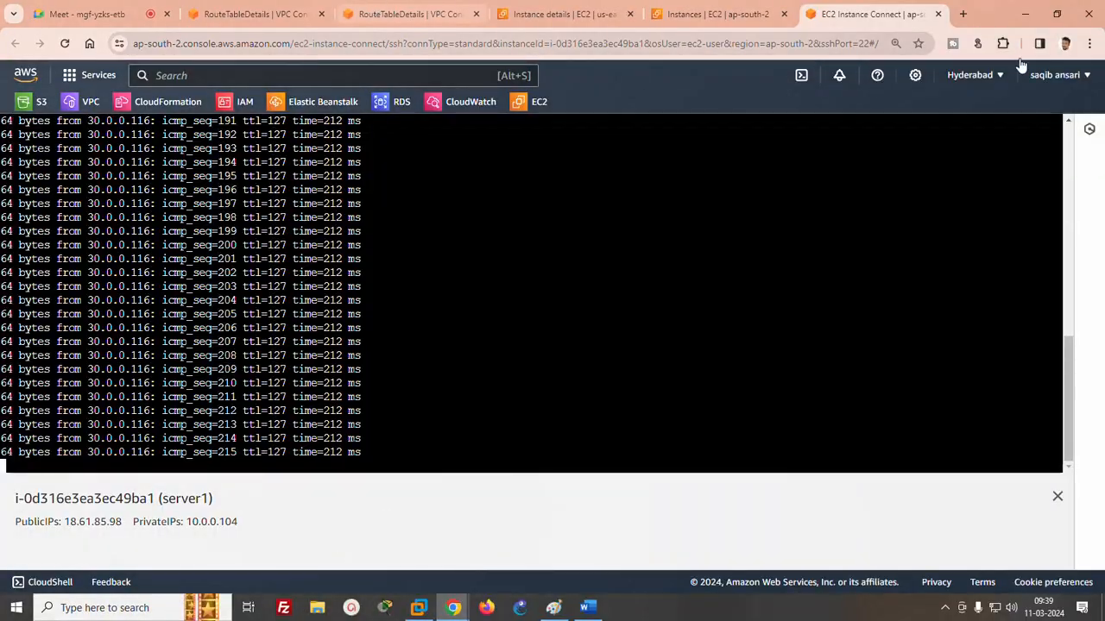
click(1089, 43)
click(939, 113)
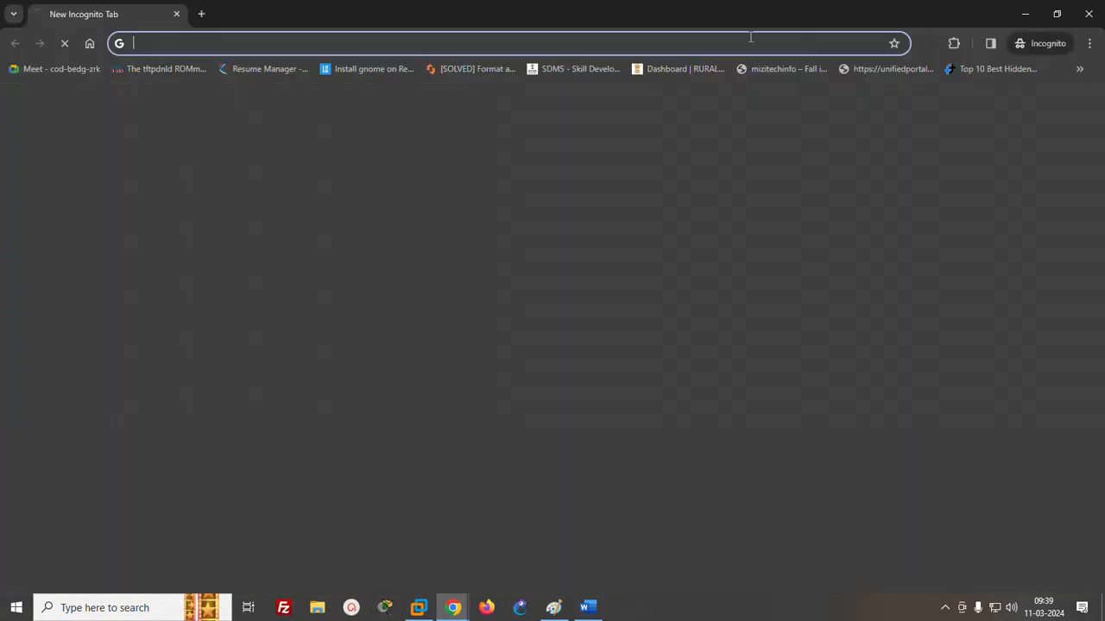
text(aws.amazon.com)
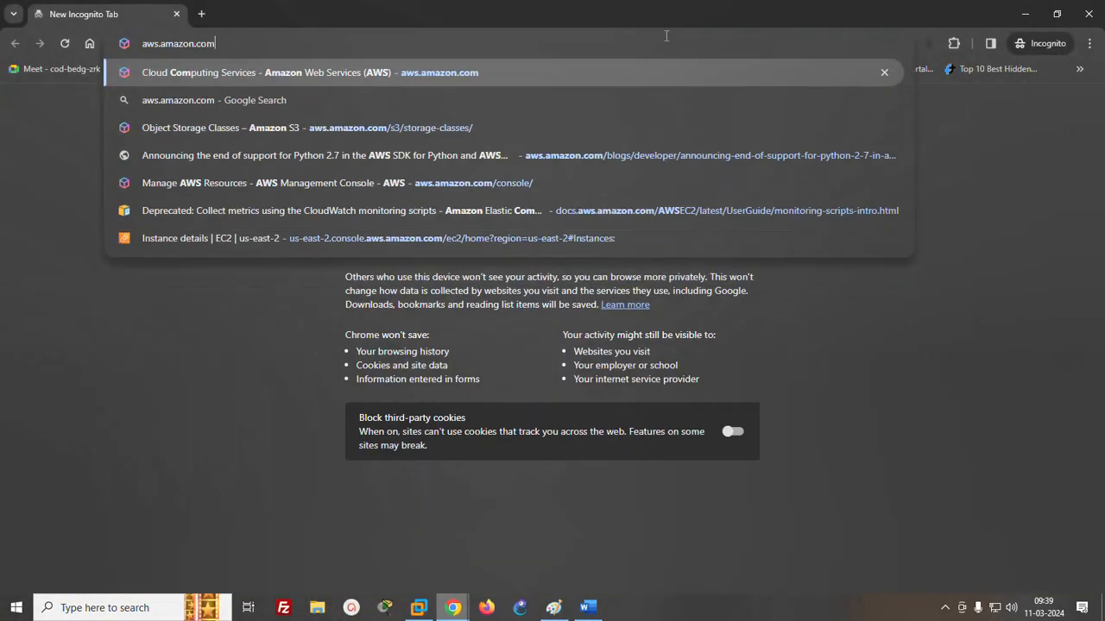
key(Return)
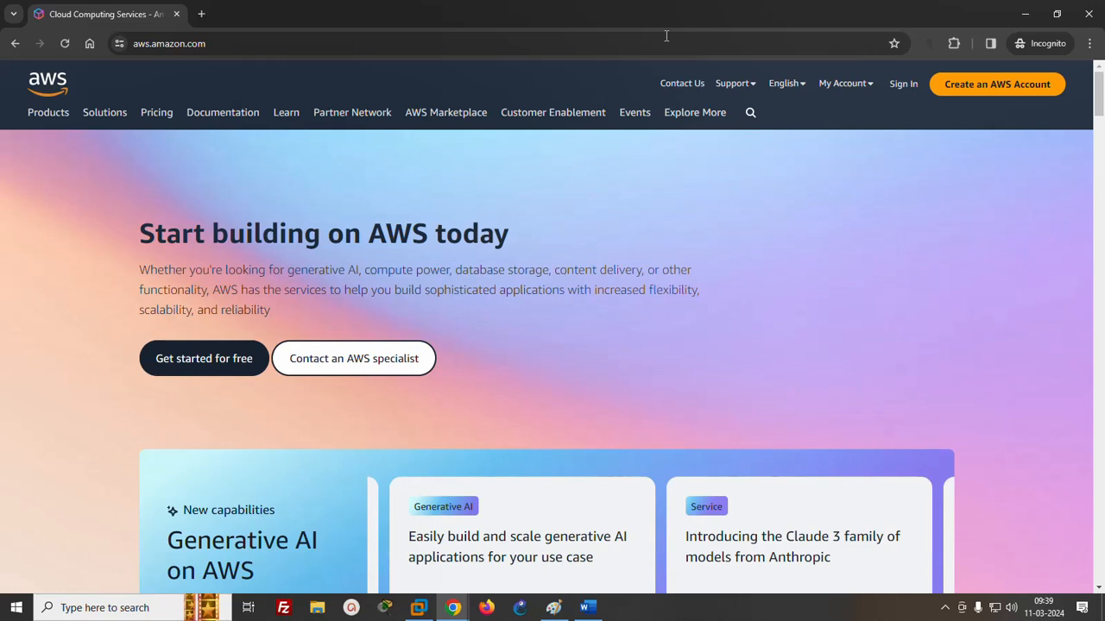
click(906, 86)
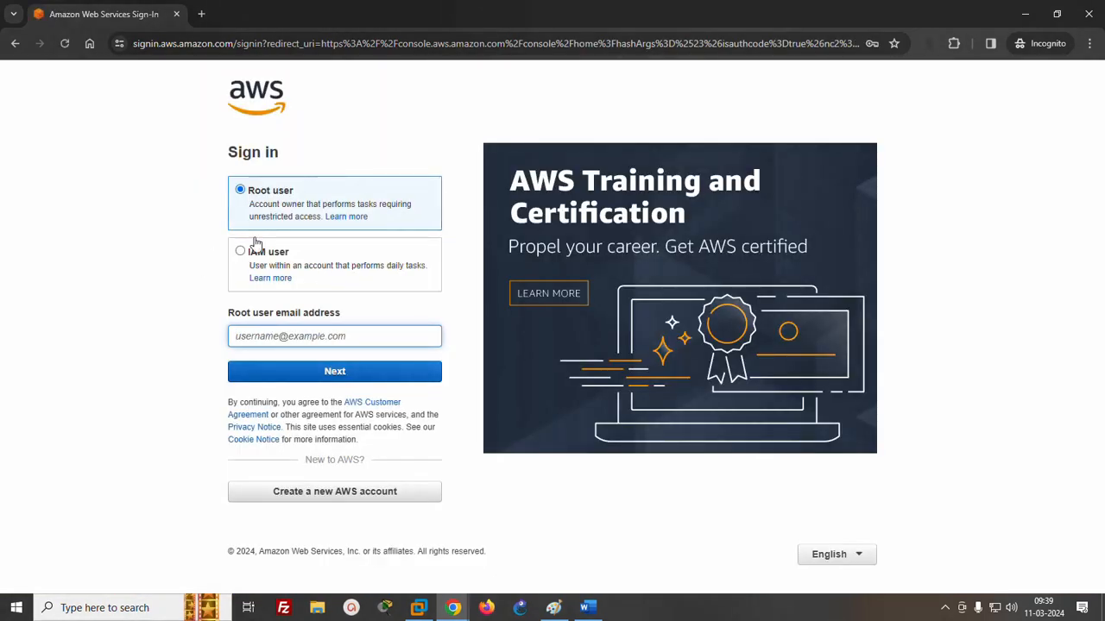
- Sign in to the second AWS account as root user with its email address and account password
click(299, 336)
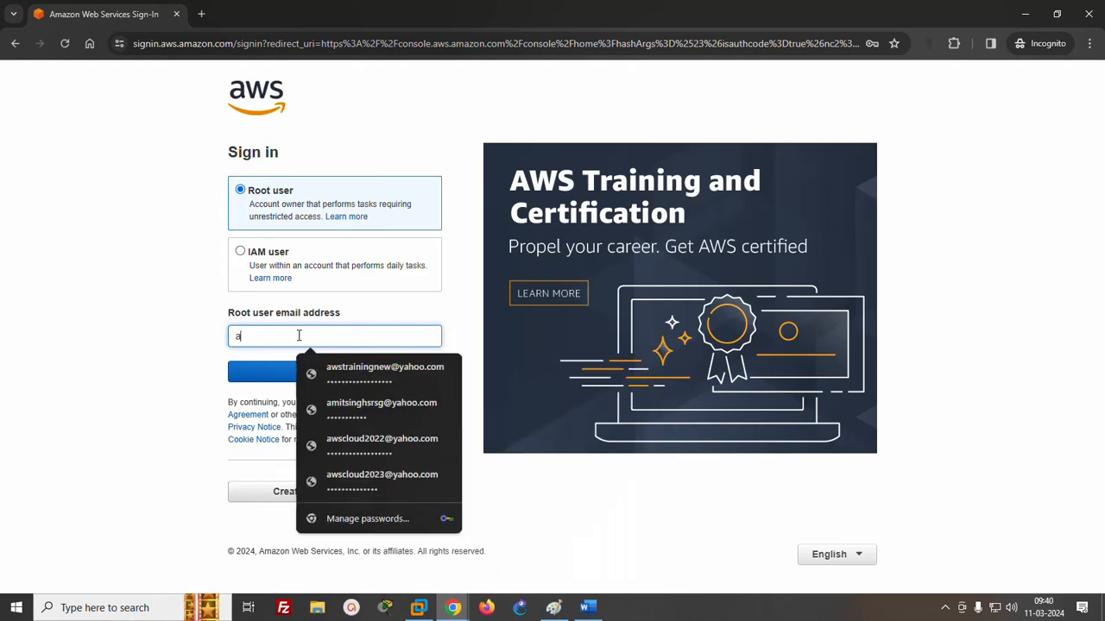
click(321, 366)
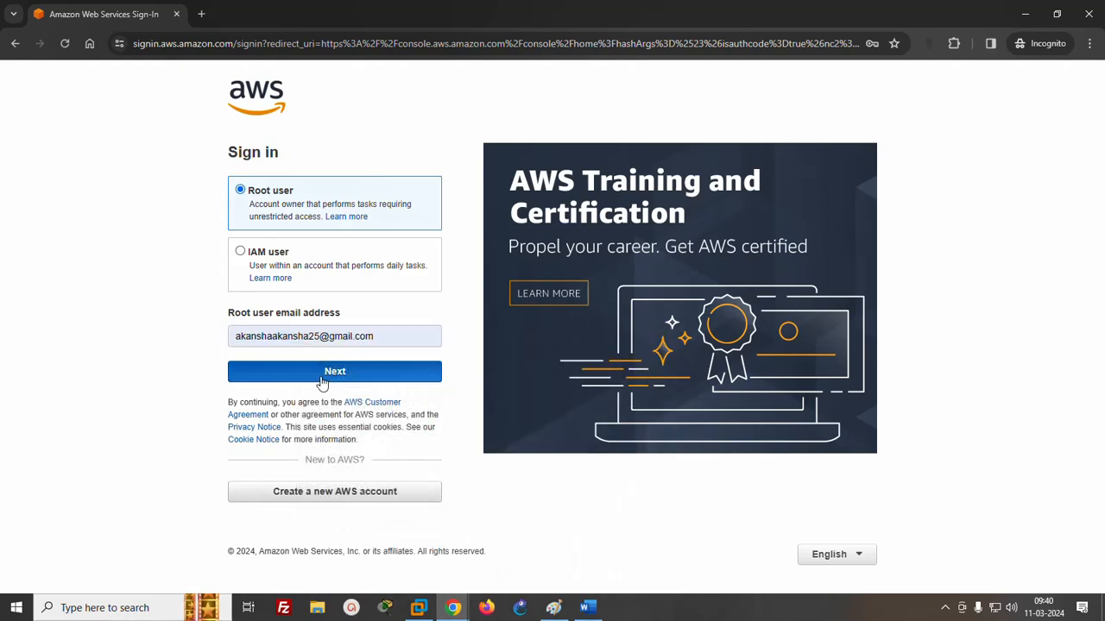
click(320, 377)
click(259, 234)
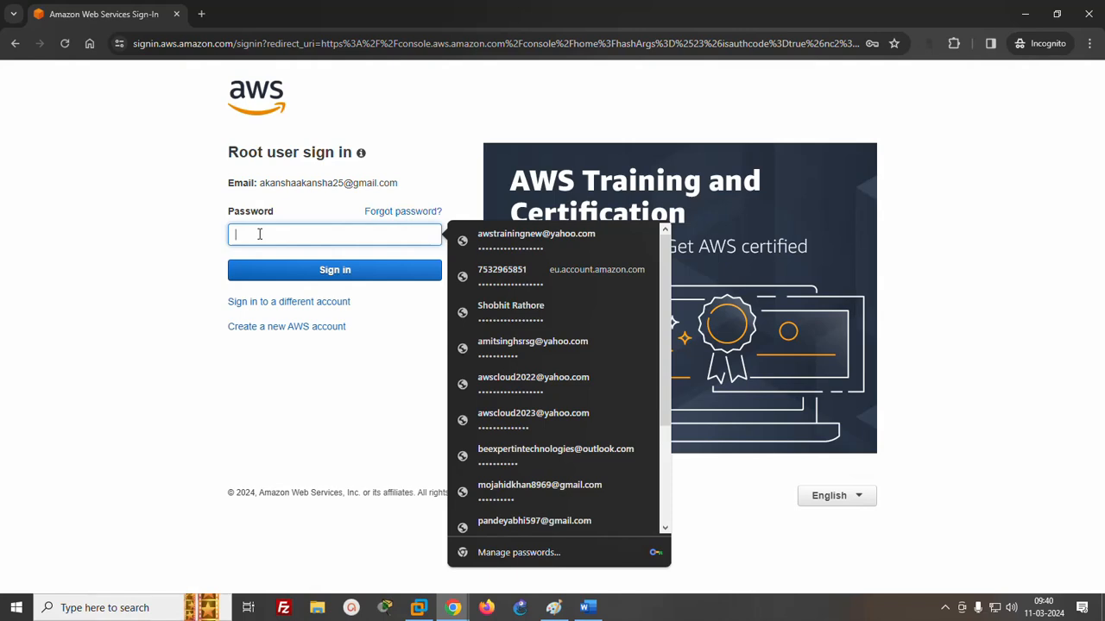
text(•)
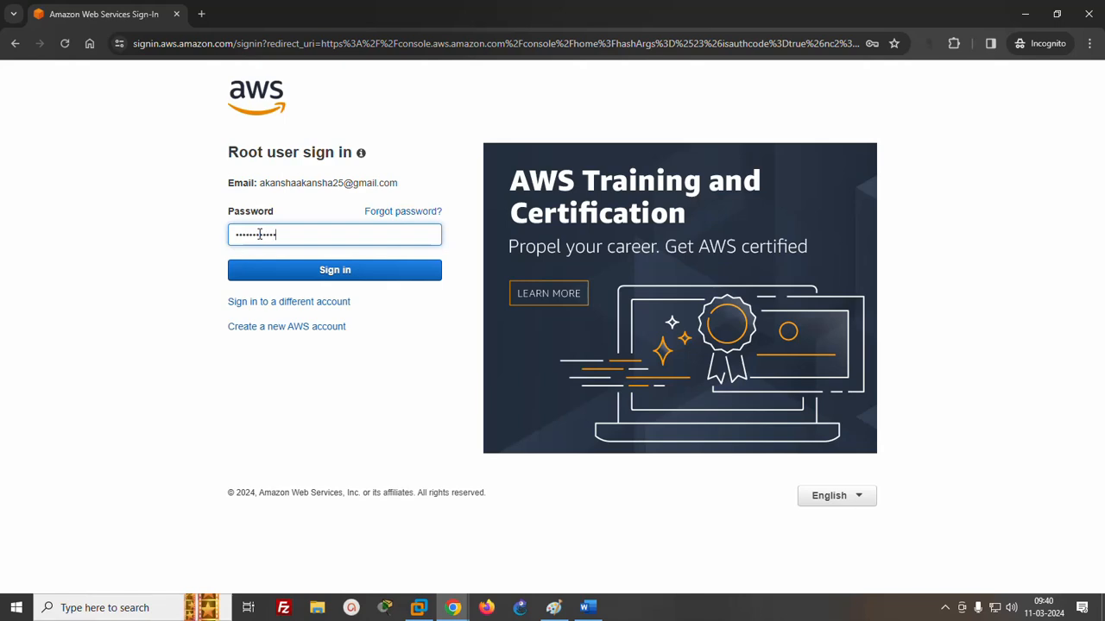
key(Return)
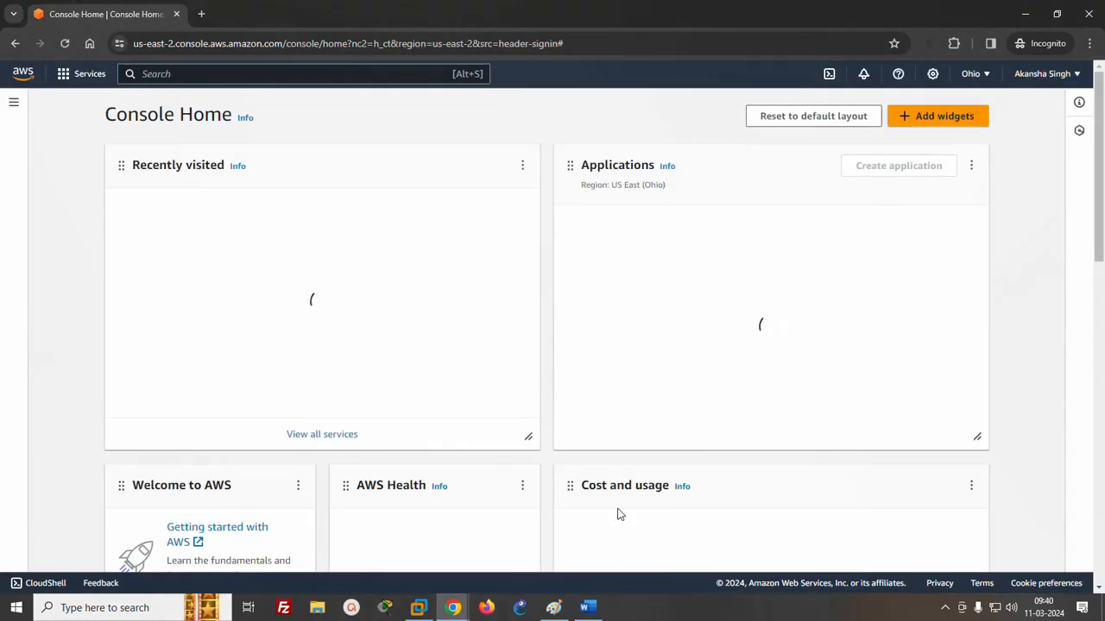
- Return to the first account's browser window and view the details of vpc1's route table
mouse_move(438, 594)
click(345, 552)
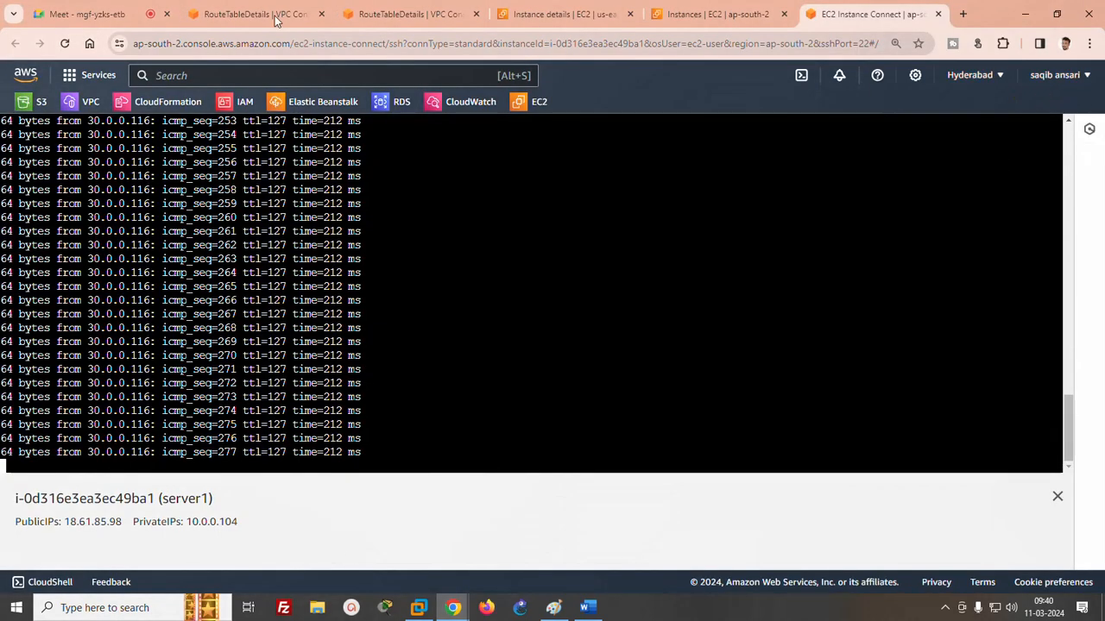
click(231, 14)
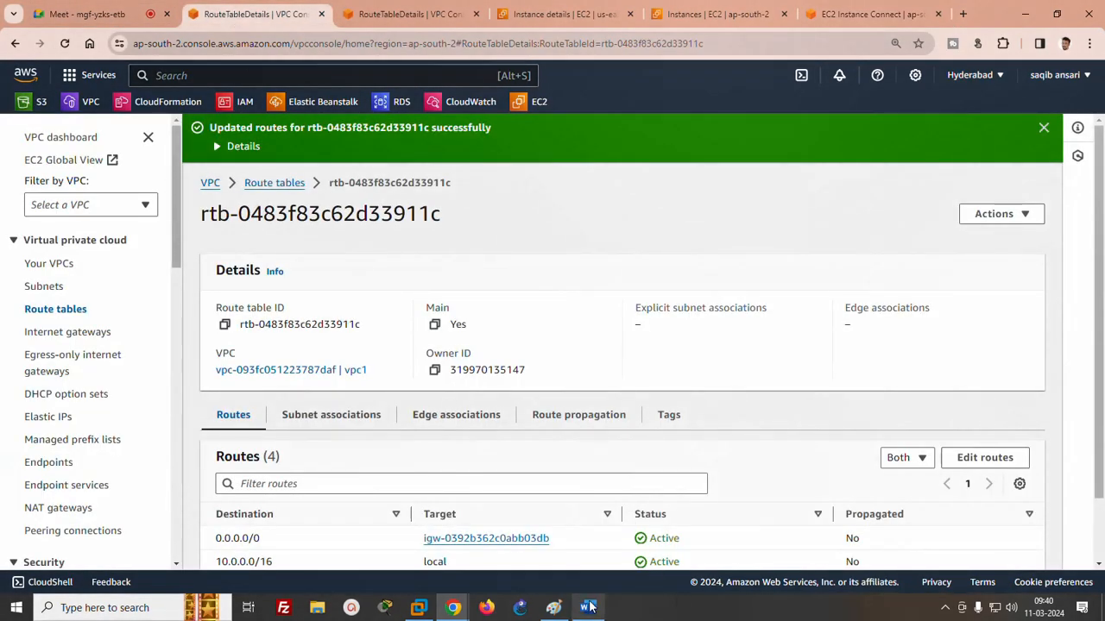
- Switch to Paint and draw a rectangle enclosing both regions, plus a separate one about 393 × 588 px beside it for the second account
click(553, 607)
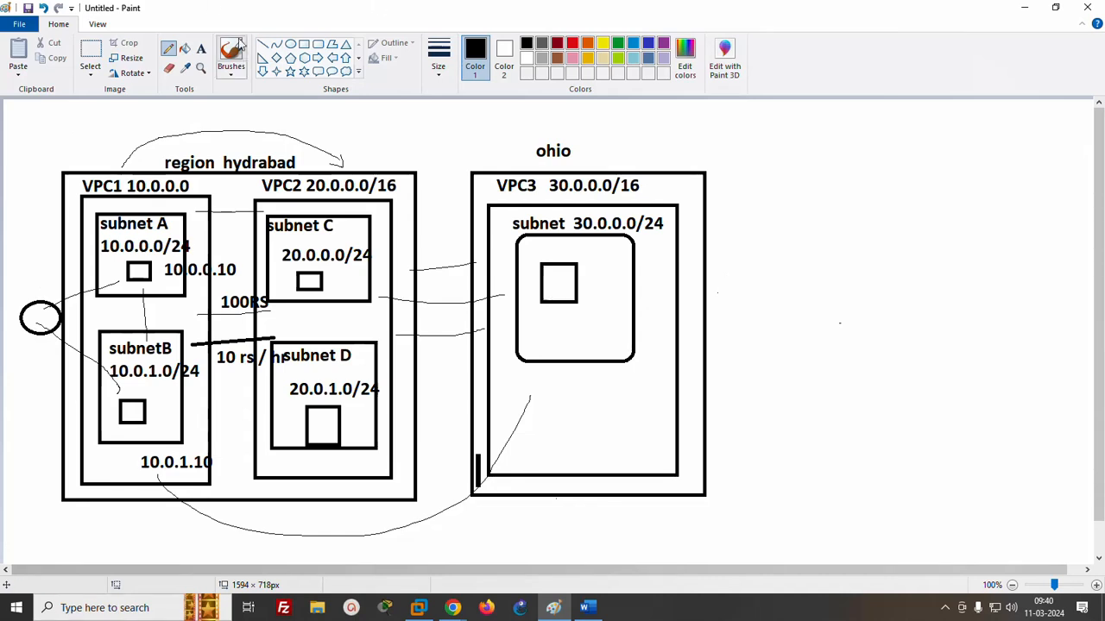
click(303, 44)
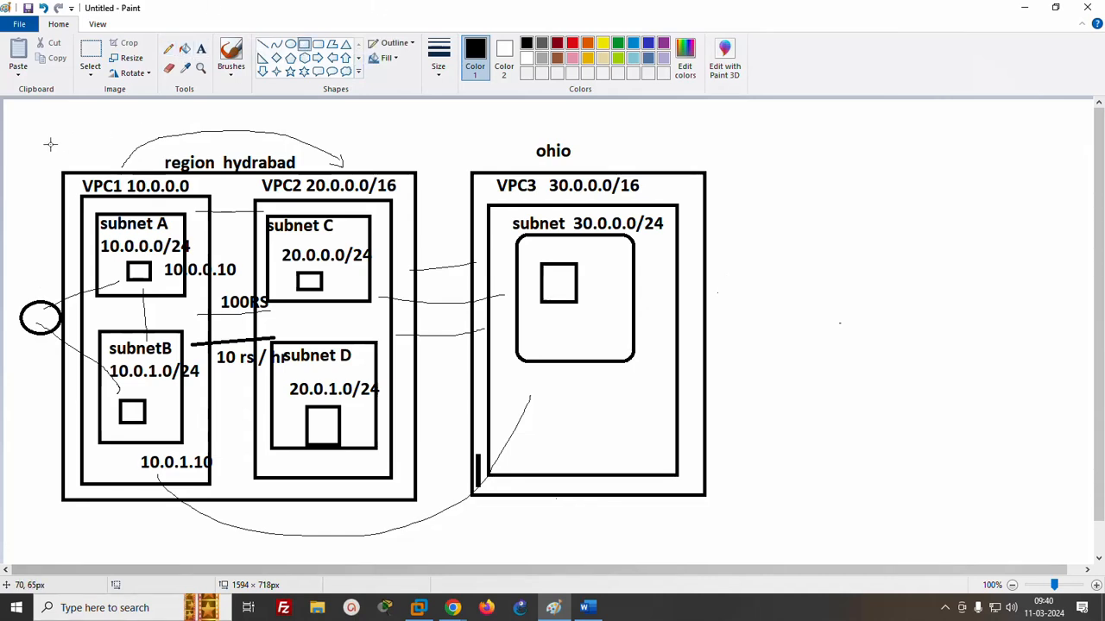
drag(25, 119, 719, 528)
drag(791, 129, 1063, 533)
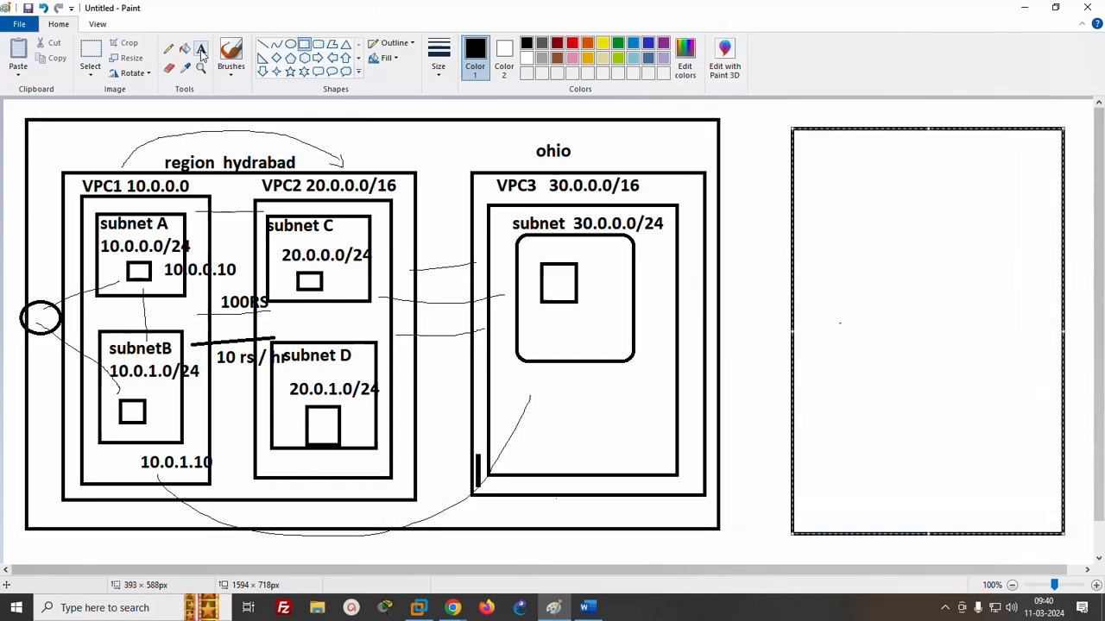
- Label each of the two account rectangles above its upper edge with the account holder's first name
click(200, 48)
click(429, 105)
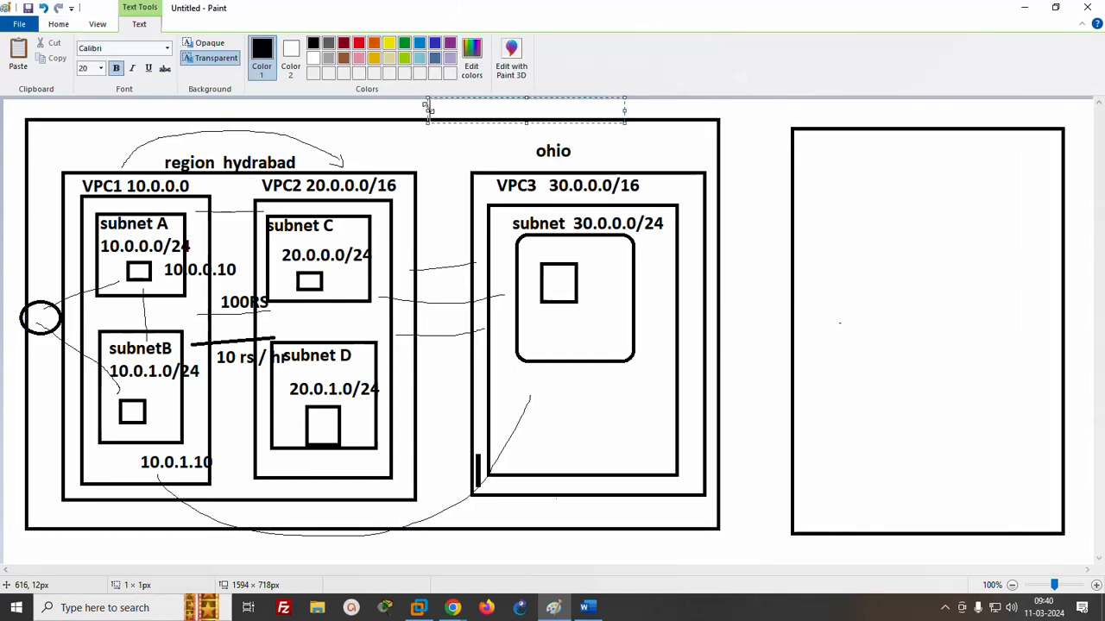
text(SAQUIB)
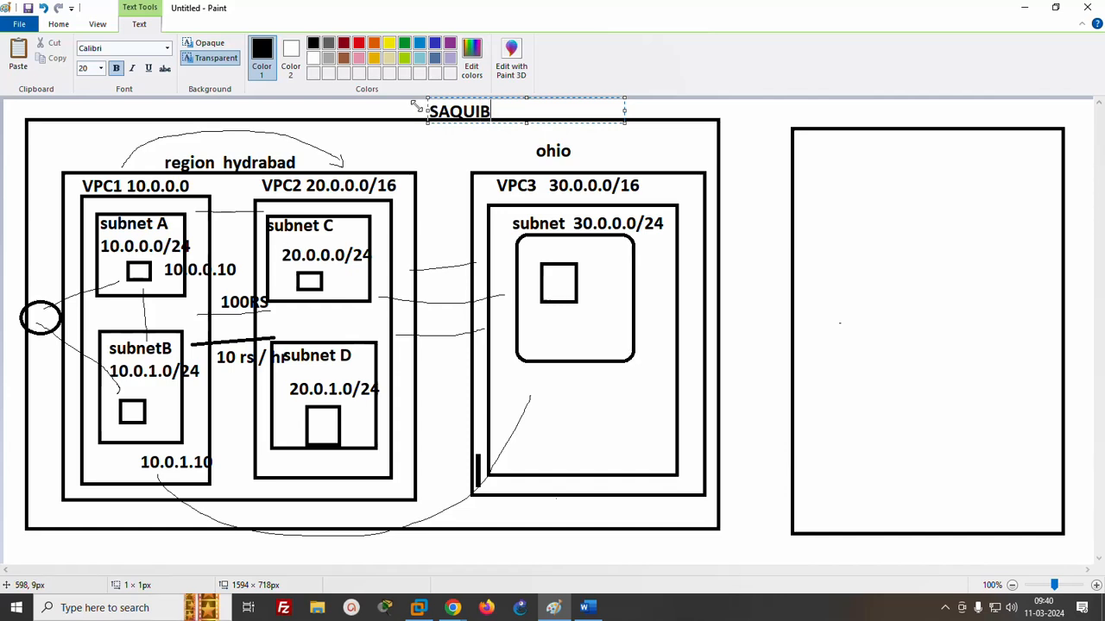
click(825, 107)
click(824, 105)
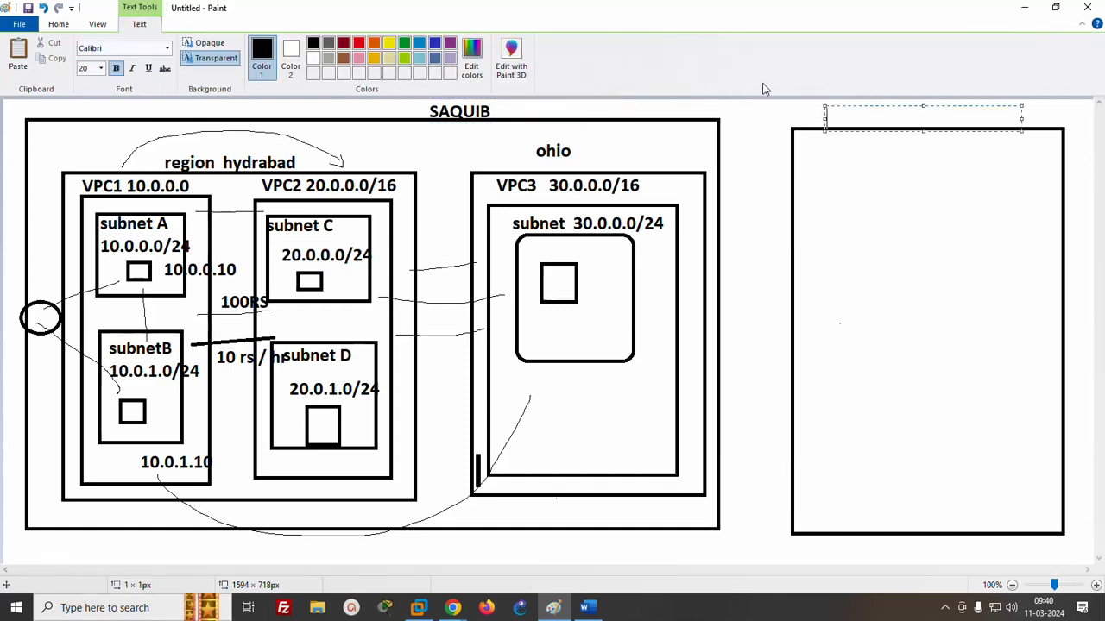
text(AKANSHA)
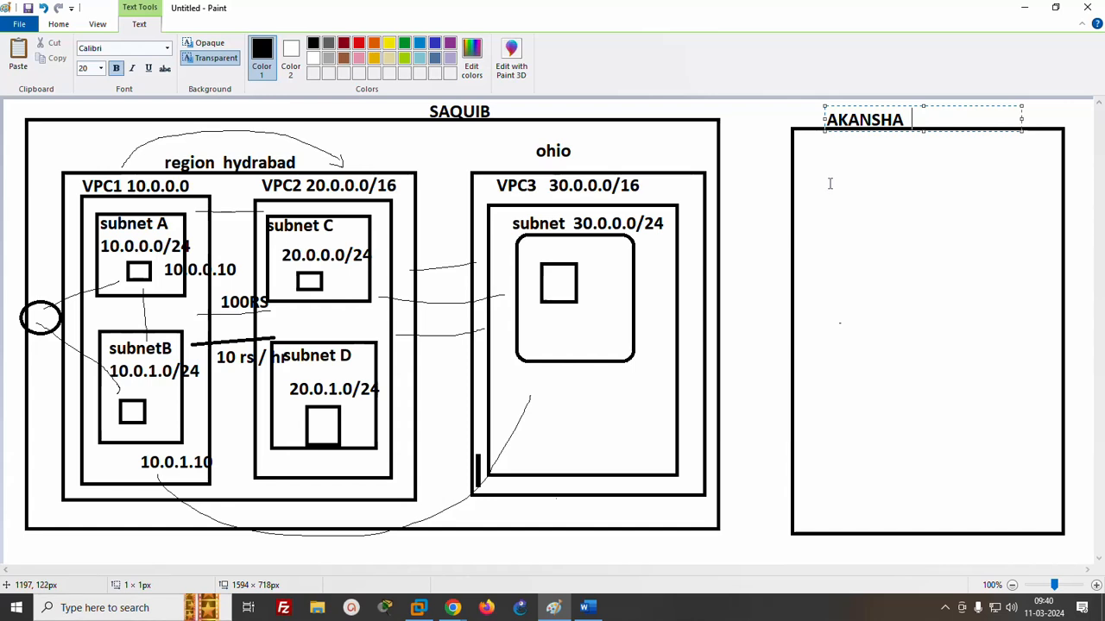
click(897, 243)
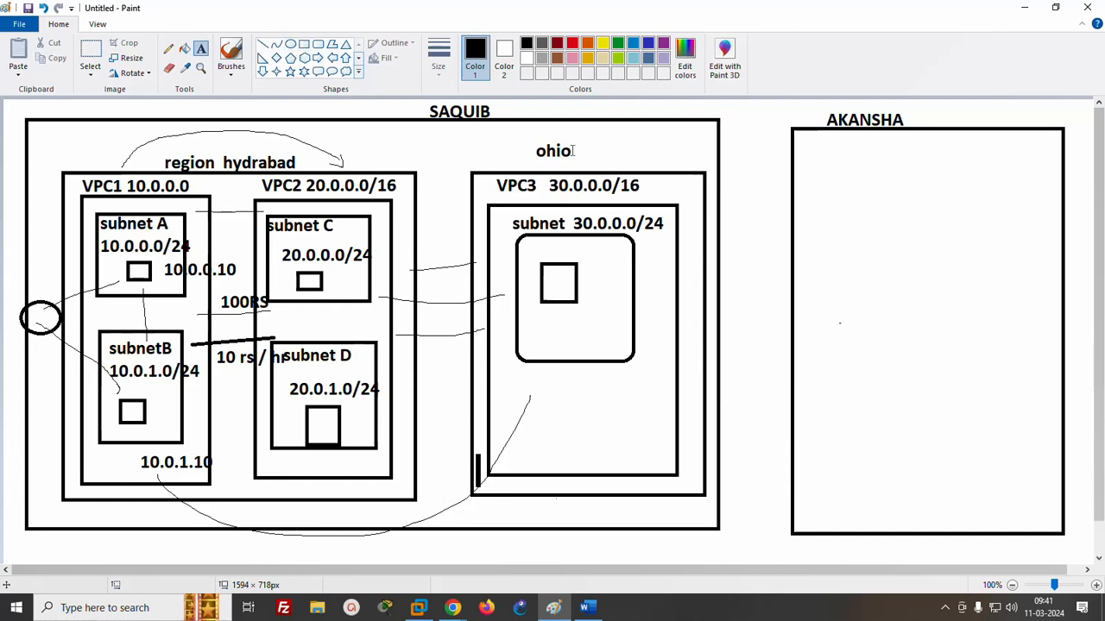
- Draw a region rectangle about 269 × 506 px inside the second account's box
drag(804, 158, 1001, 225)
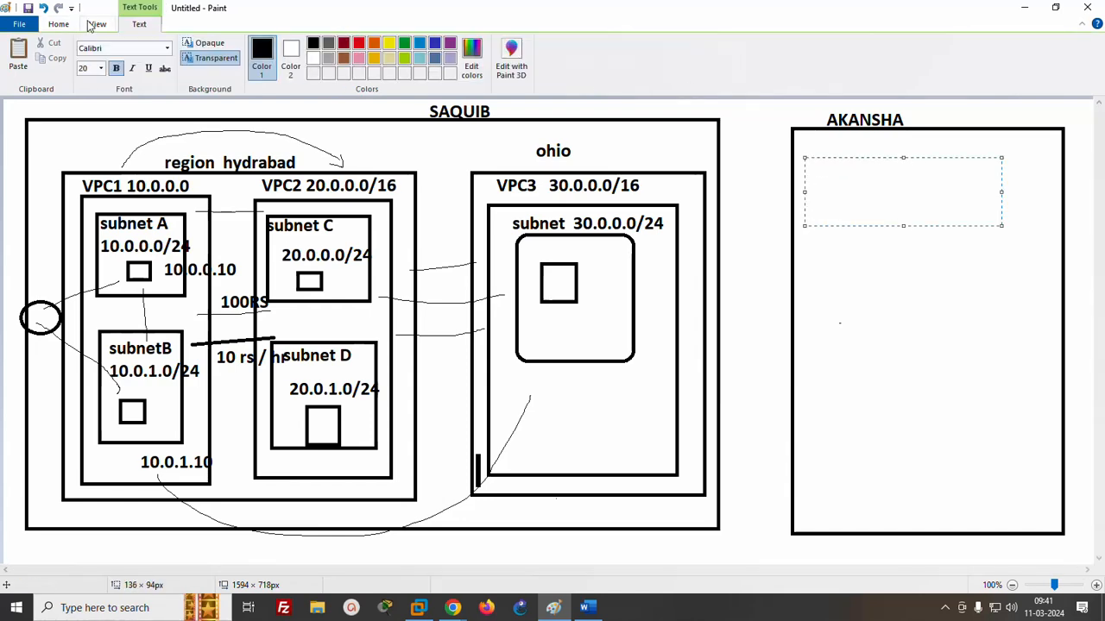
click(58, 24)
click(304, 44)
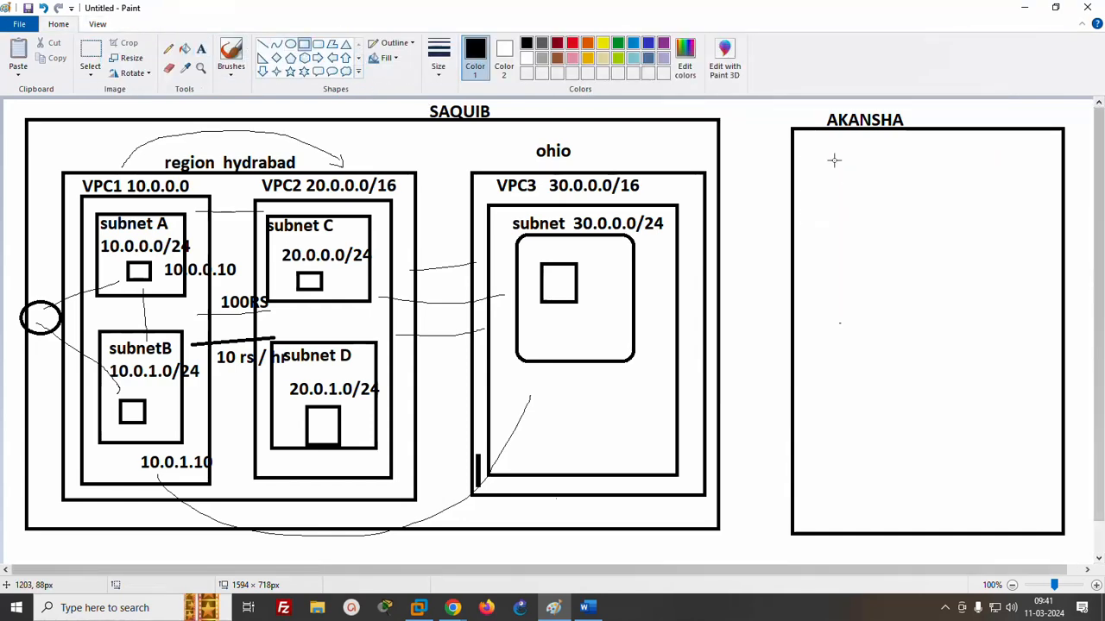
mouse_move(826, 159)
mouse_down()
mouse_move(1018, 436)
mouse_move(1012, 509)
mouse_up()
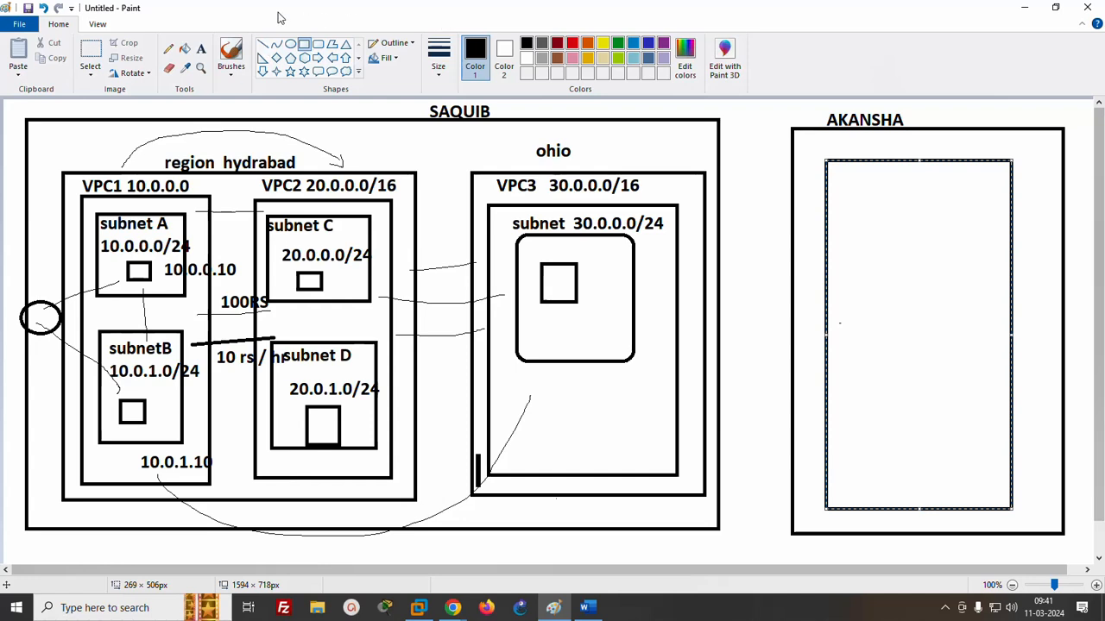
- Label the region rectangle in the second account's box N.Virginia
click(201, 49)
click(853, 130)
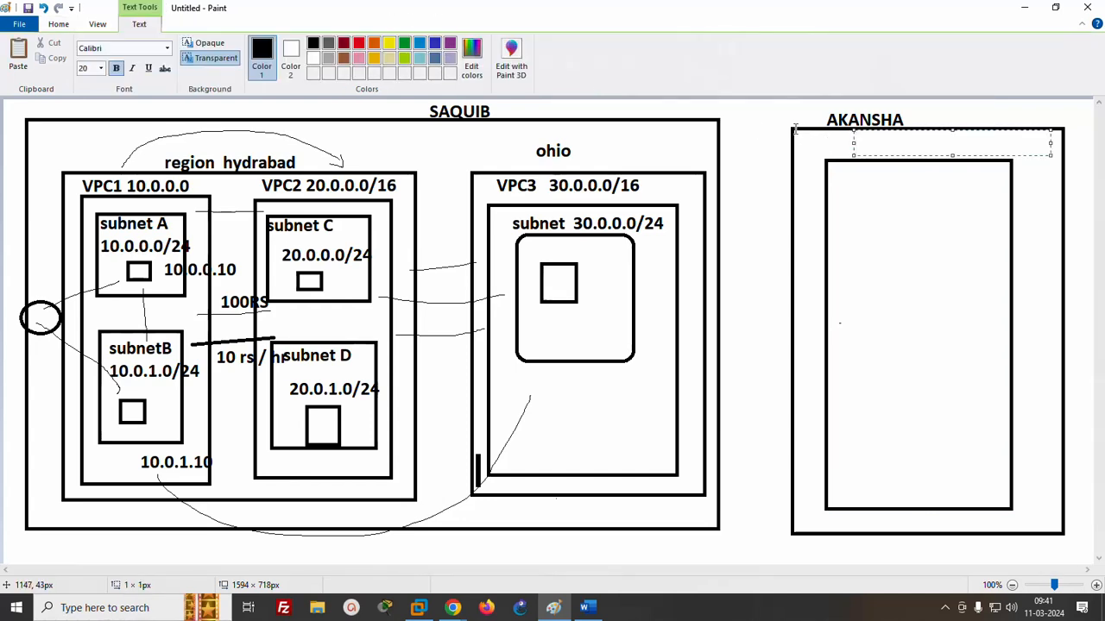
text(N.V)
text(i)
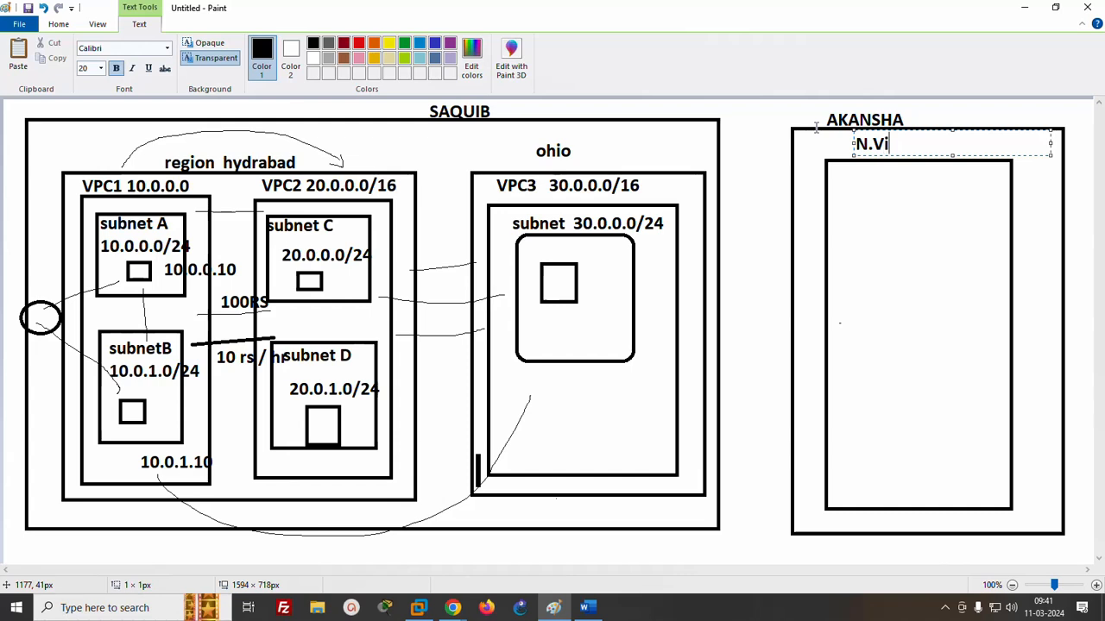
text(rginia)
click(860, 246)
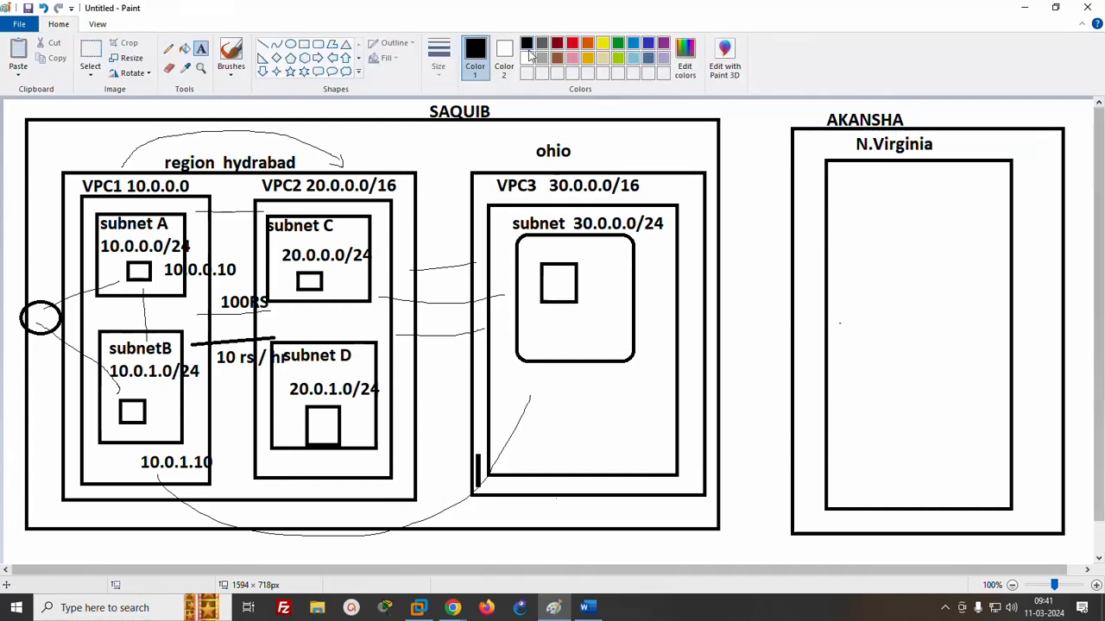
- Draw a VPC rectangle about 218 × 435 px inside the N.Virginia region and label it VPC 40.0.0.0/16 above its upper edge
click(304, 45)
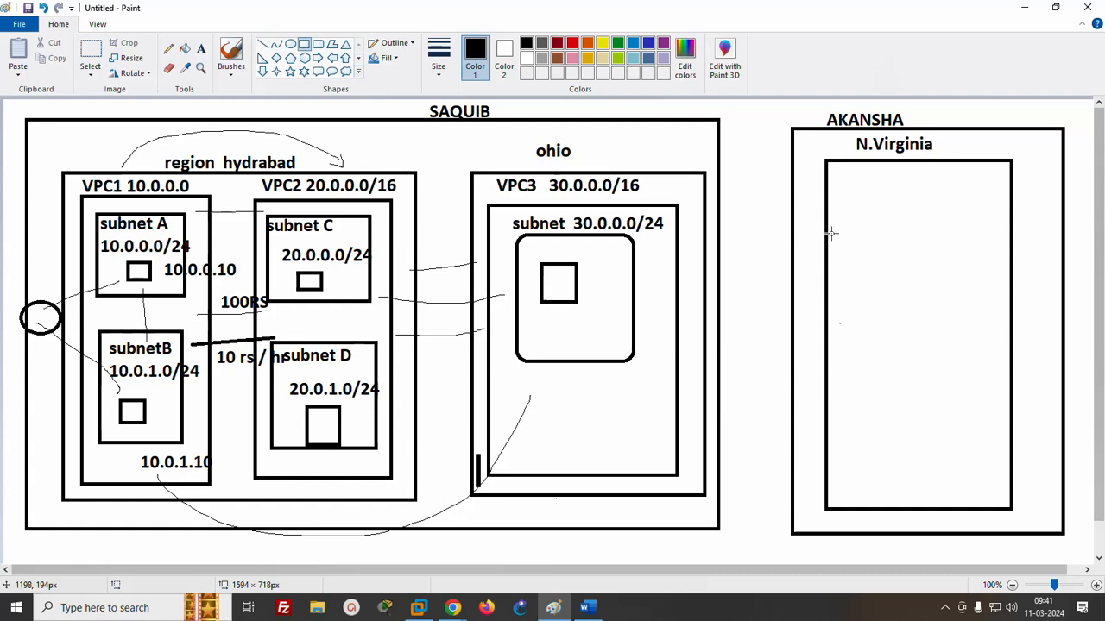
mouse_move(841, 196)
mouse_down()
mouse_move(983, 351)
mouse_move(992, 495)
mouse_up()
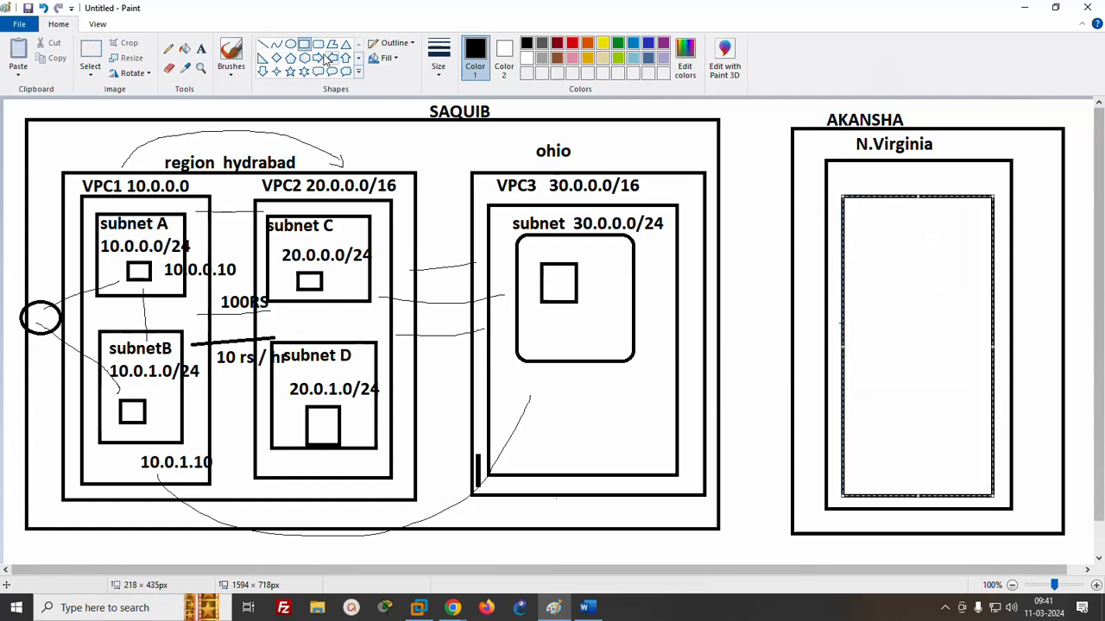
click(202, 48)
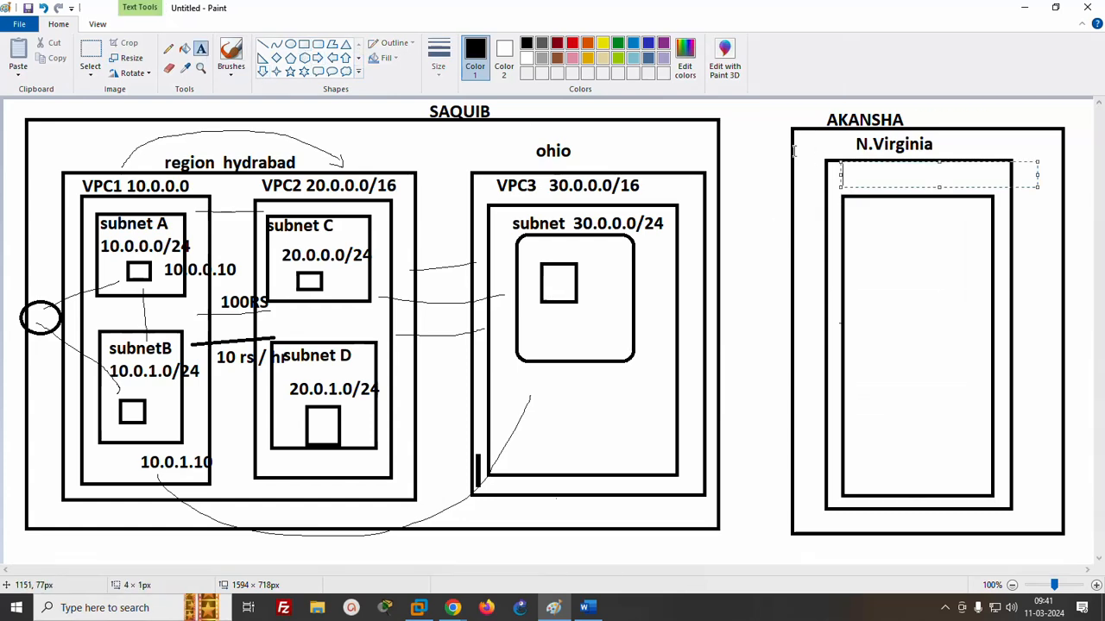
click(792, 149)
text(VPC)
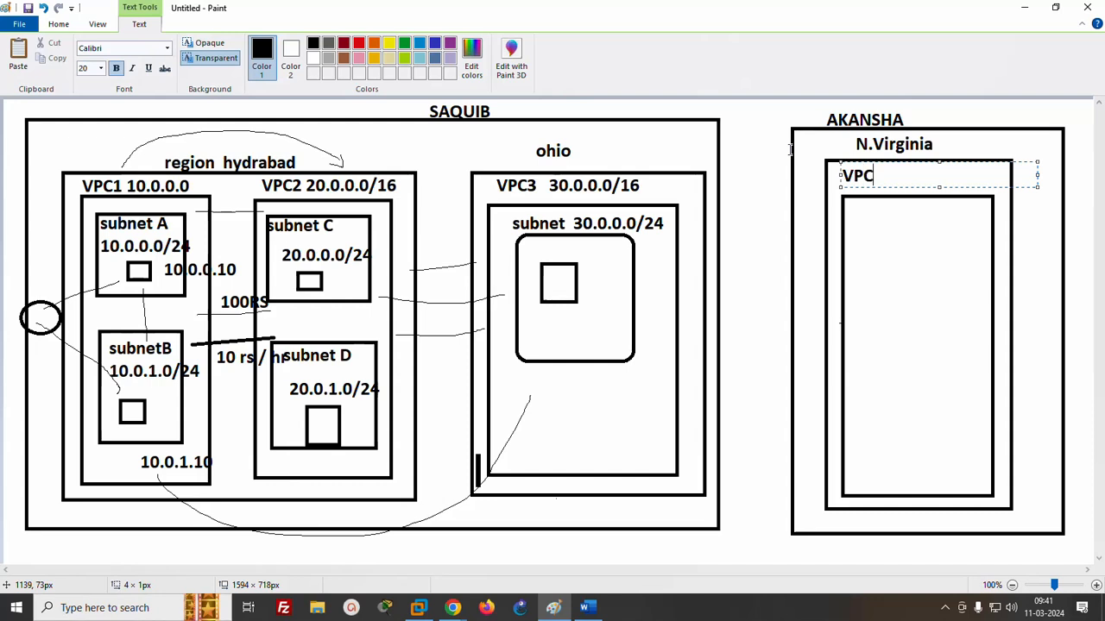
text( 40.0.0.0/)
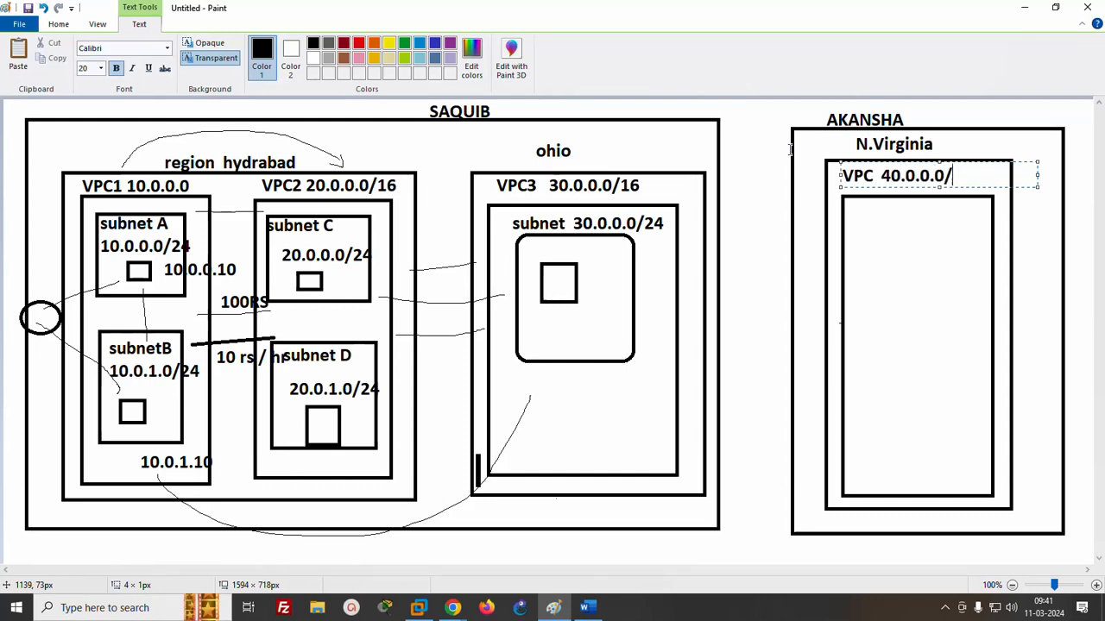
text(16)
click(893, 256)
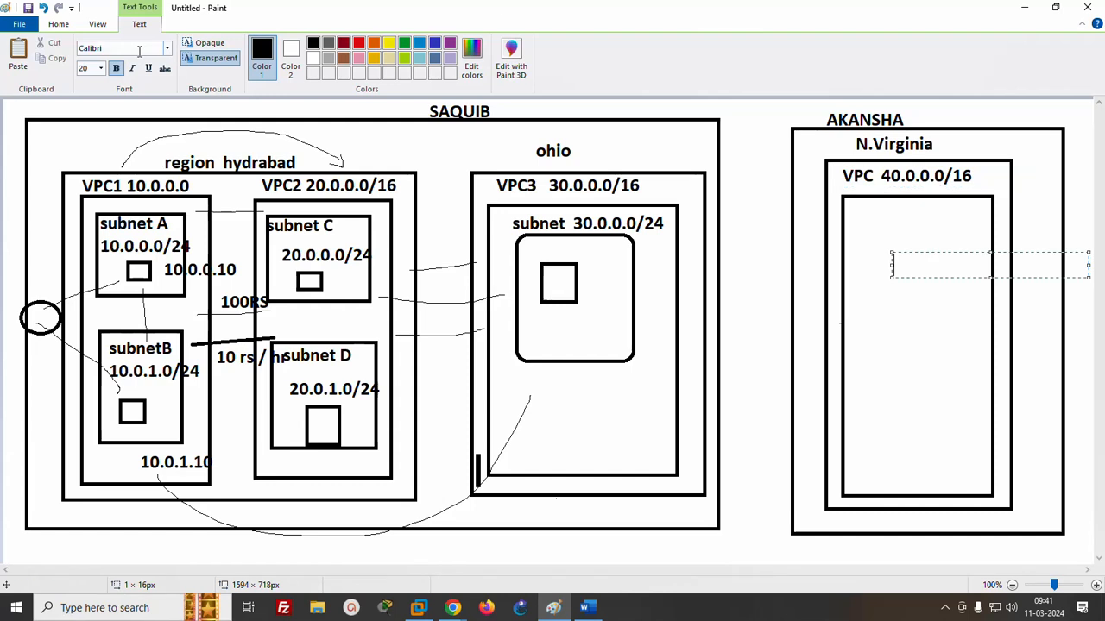
- Draw a subnet rectangle about 144 × 305 px inside the 40.0.0.0/16 VPC and label it subnet D with 40.0.0.0/24 beneath
click(58, 24)
click(304, 44)
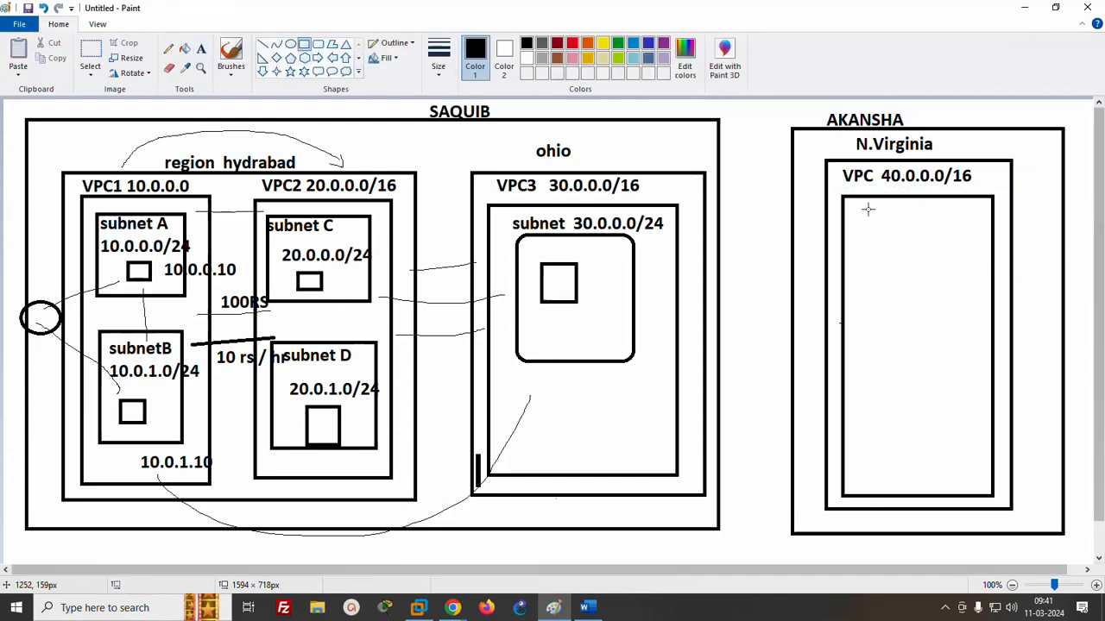
drag(860, 216, 960, 426)
click(201, 49)
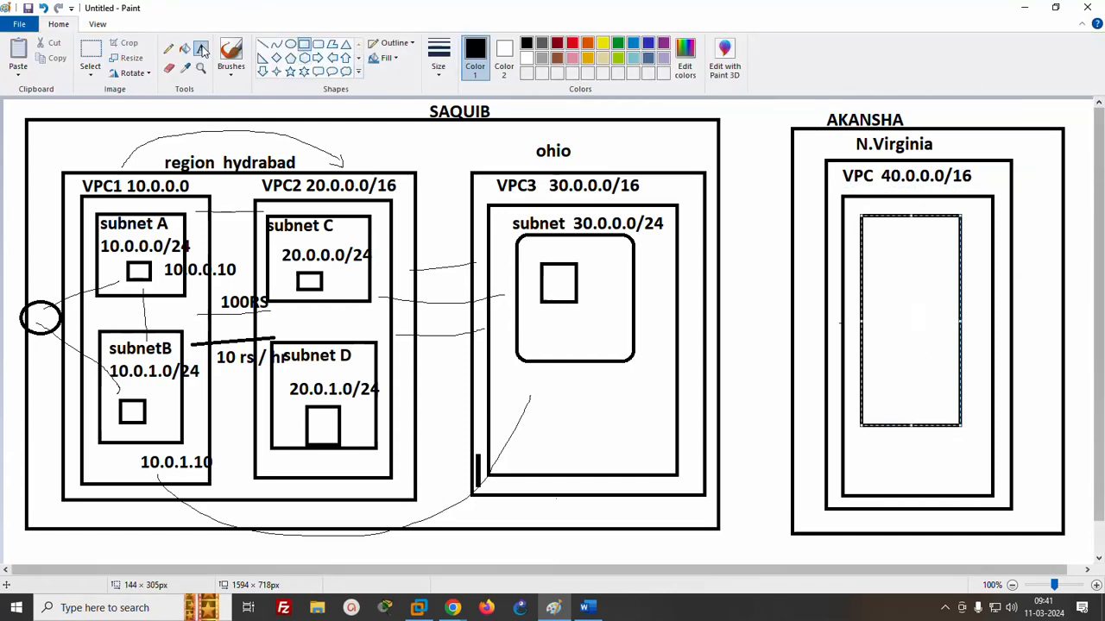
click(869, 228)
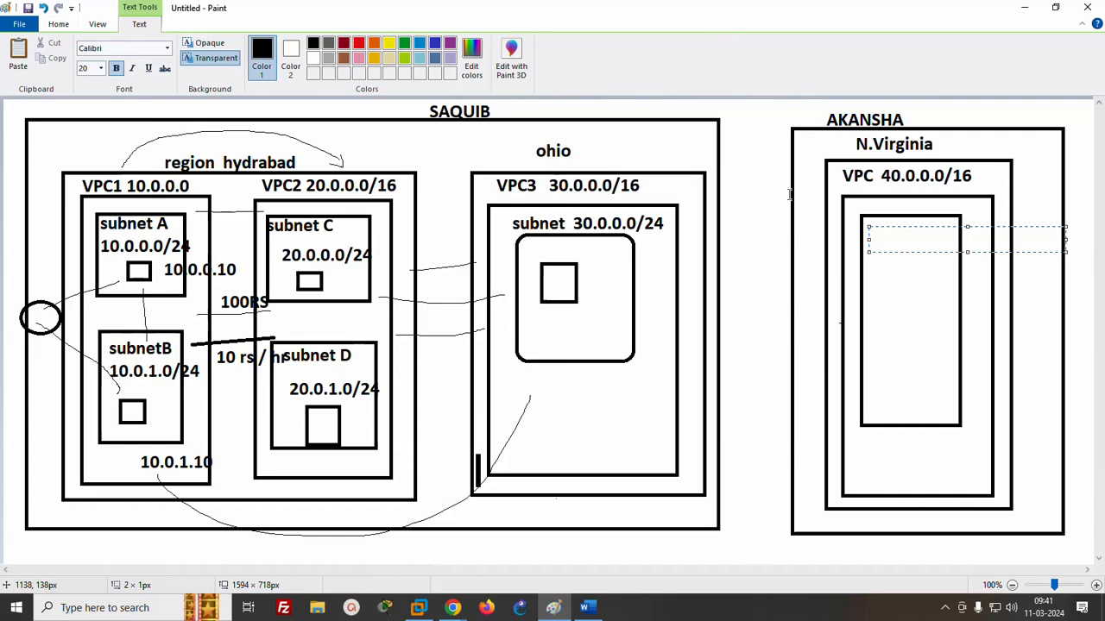
text(subnet D)
key(Return)
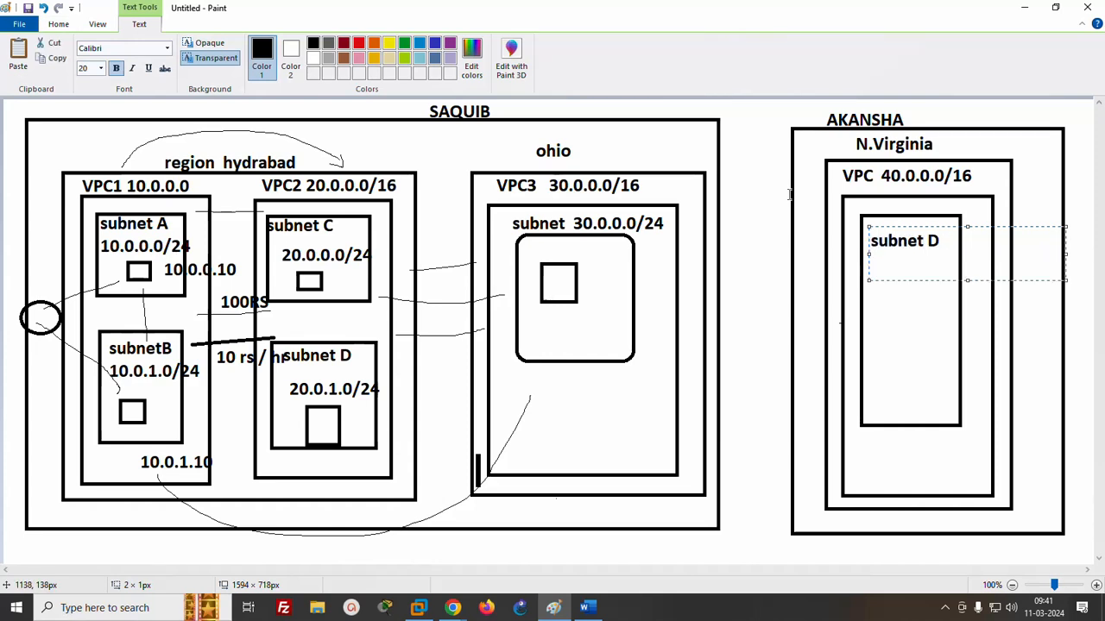
text(40.0.0.0/24)
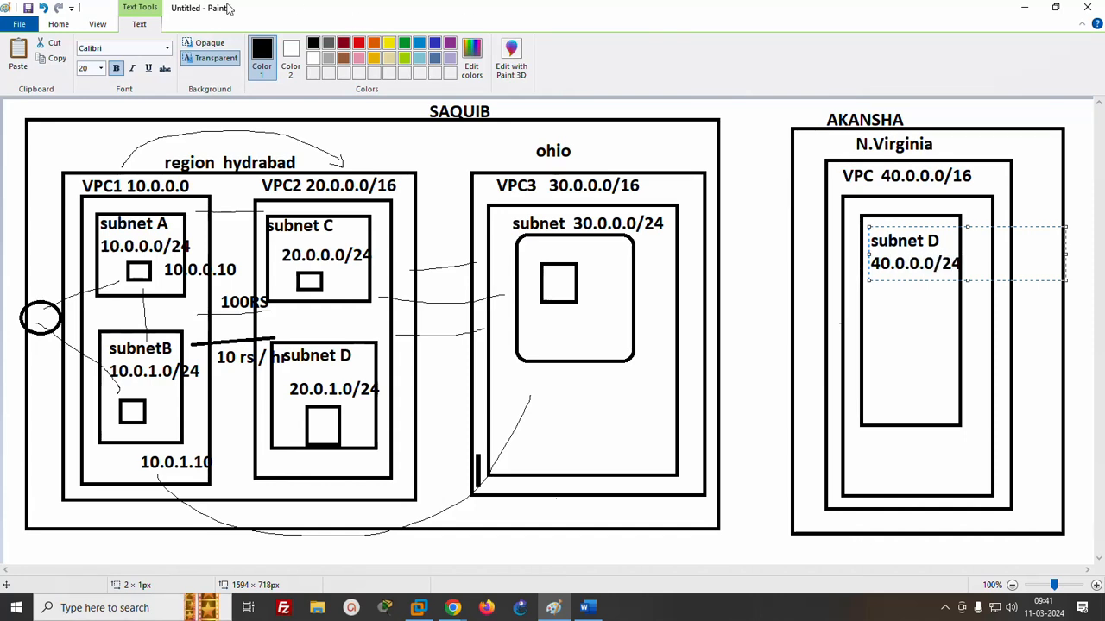
- Draw two freehand pencil lines connecting VPC3 in the ohio region to the second account's N.Virginia VPC
click(71, 25)
click(168, 49)
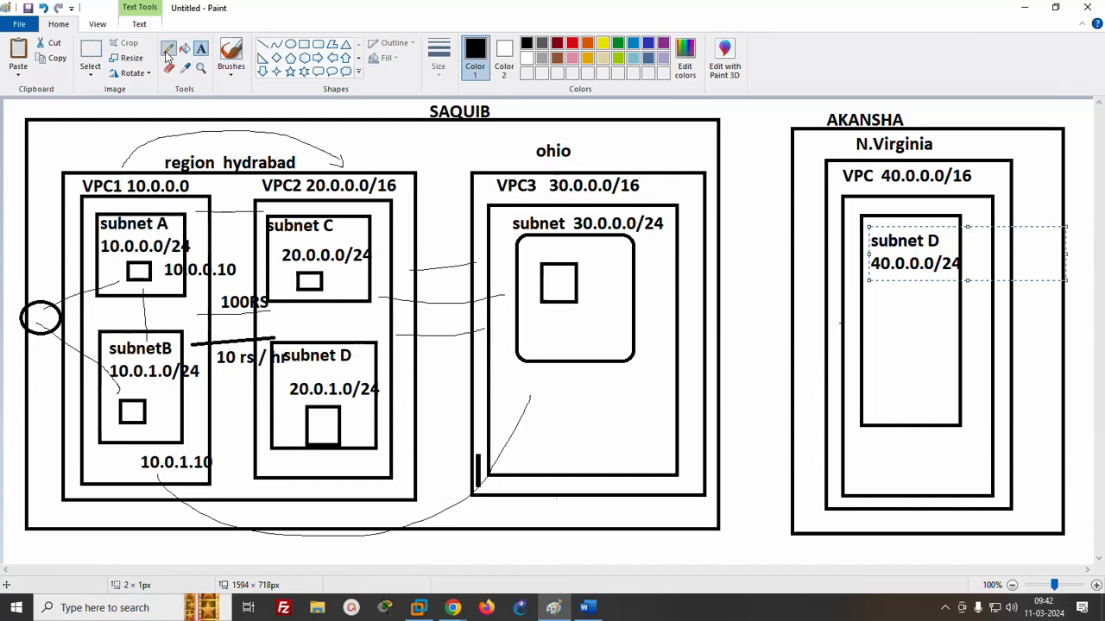
drag(678, 328, 841, 320)
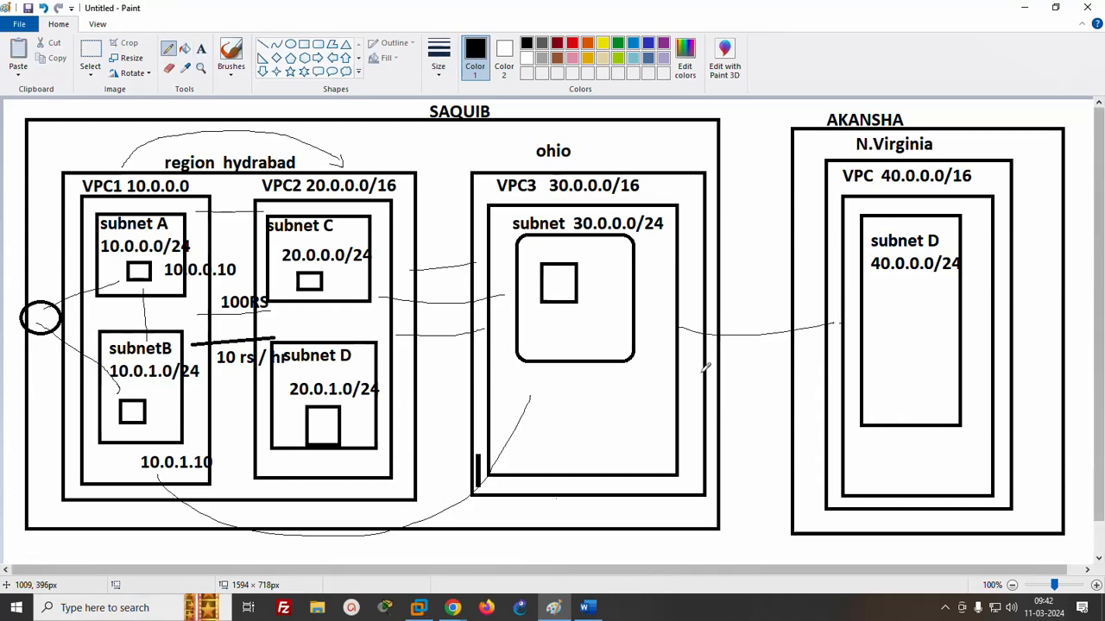
drag(682, 377, 824, 363)
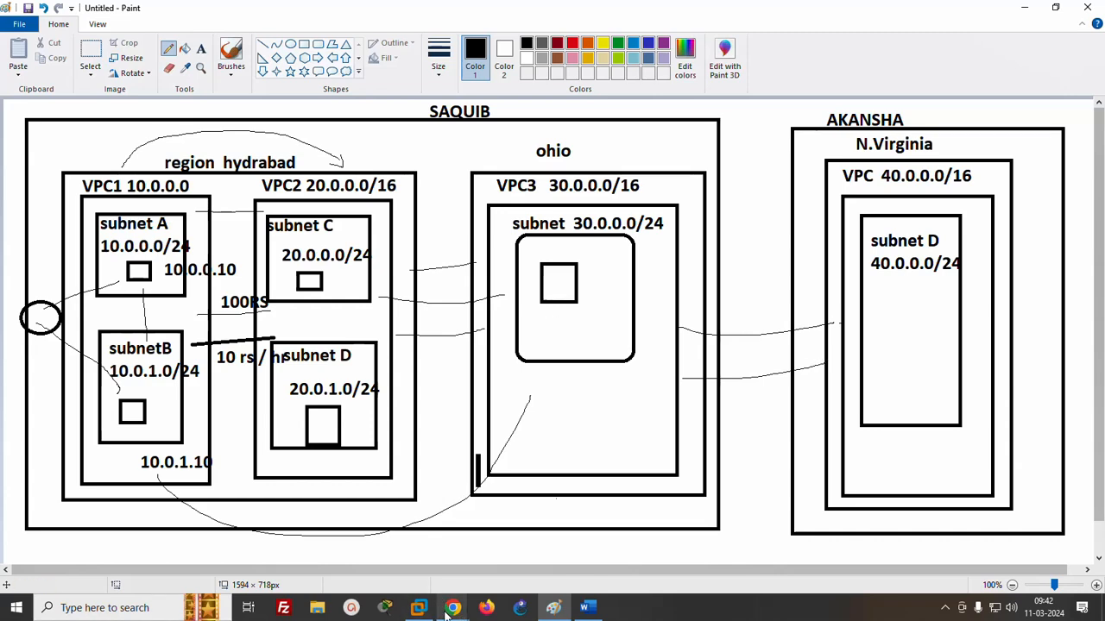
- Switch to the second account's AWS console in the incognito Chrome window and change its region to N. Virginia
mouse_move(451, 610)
click(587, 552)
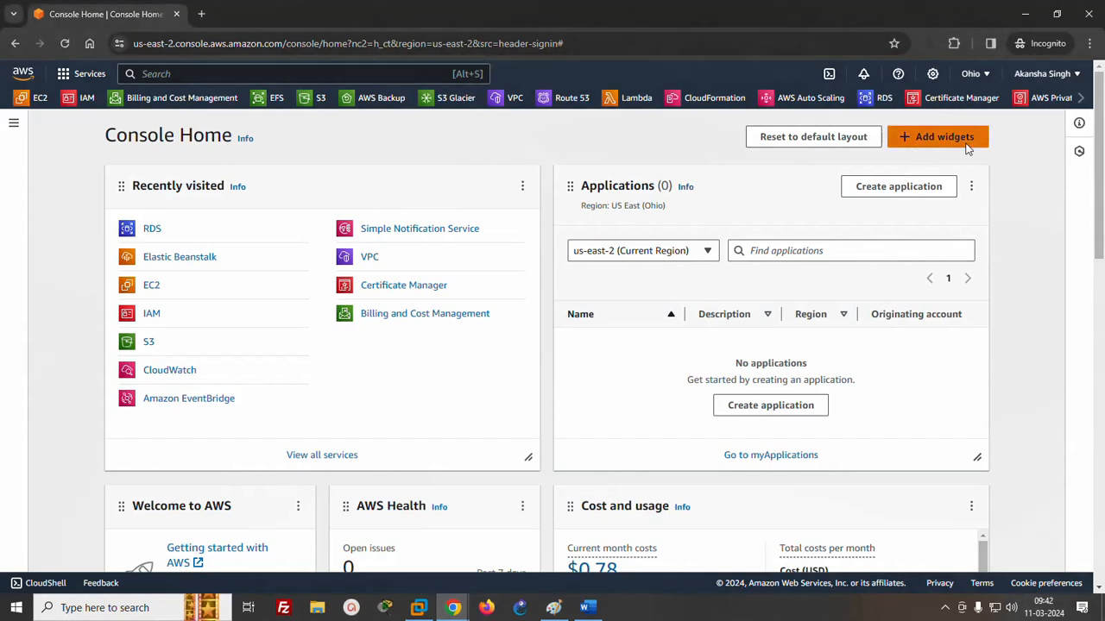
click(980, 78)
click(836, 113)
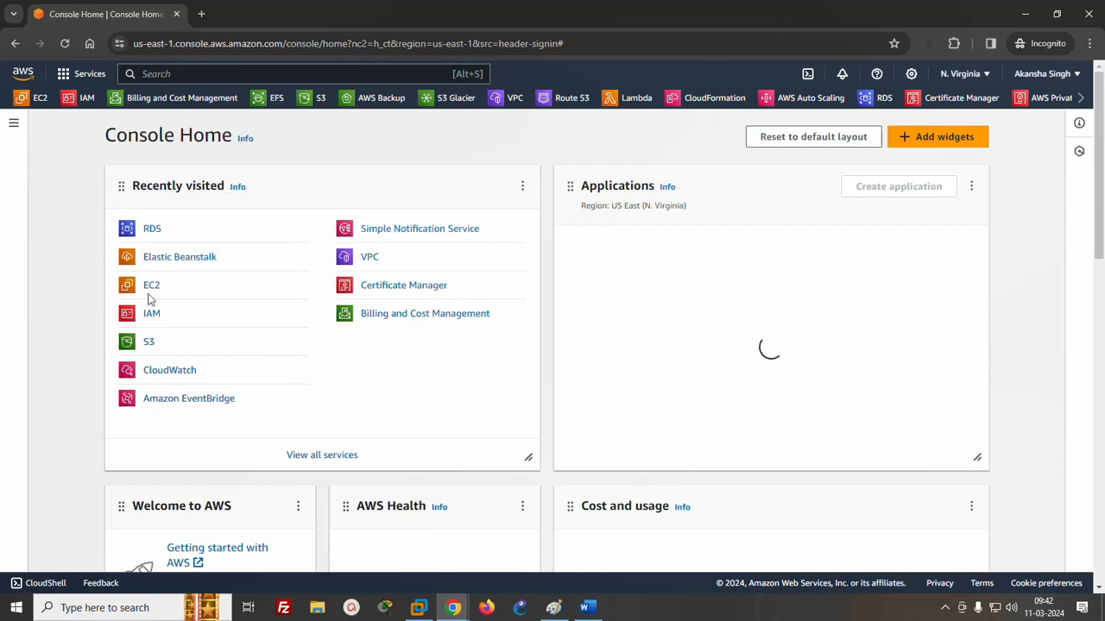
- Create a VPC-only resource named VPC4 with the IPv4 CIDR 40.0.0.0/16
click(370, 256)
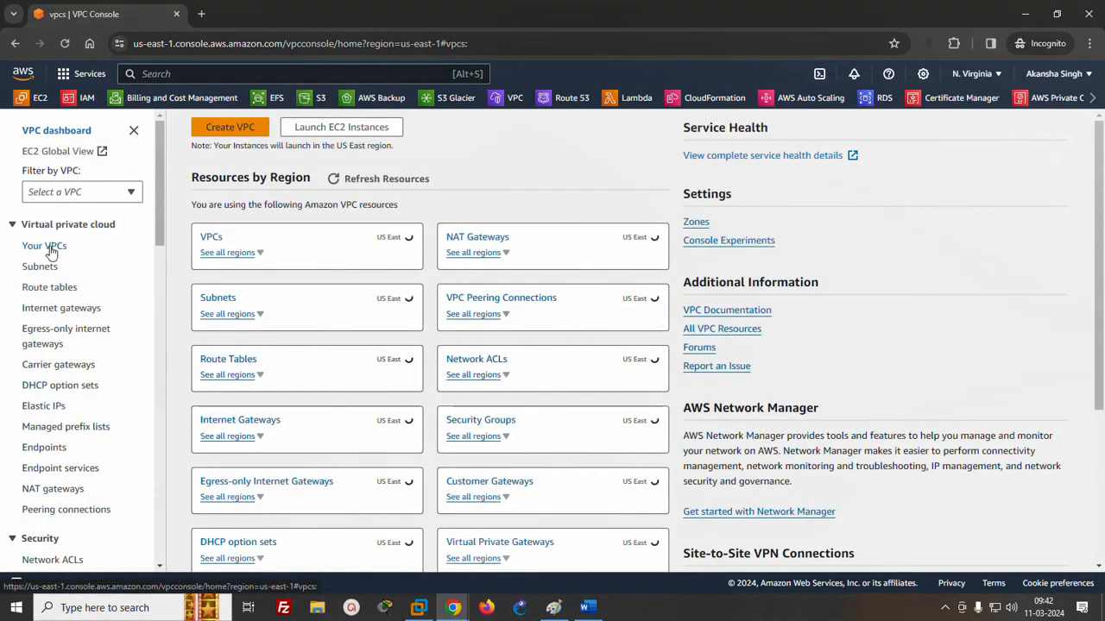
click(47, 247)
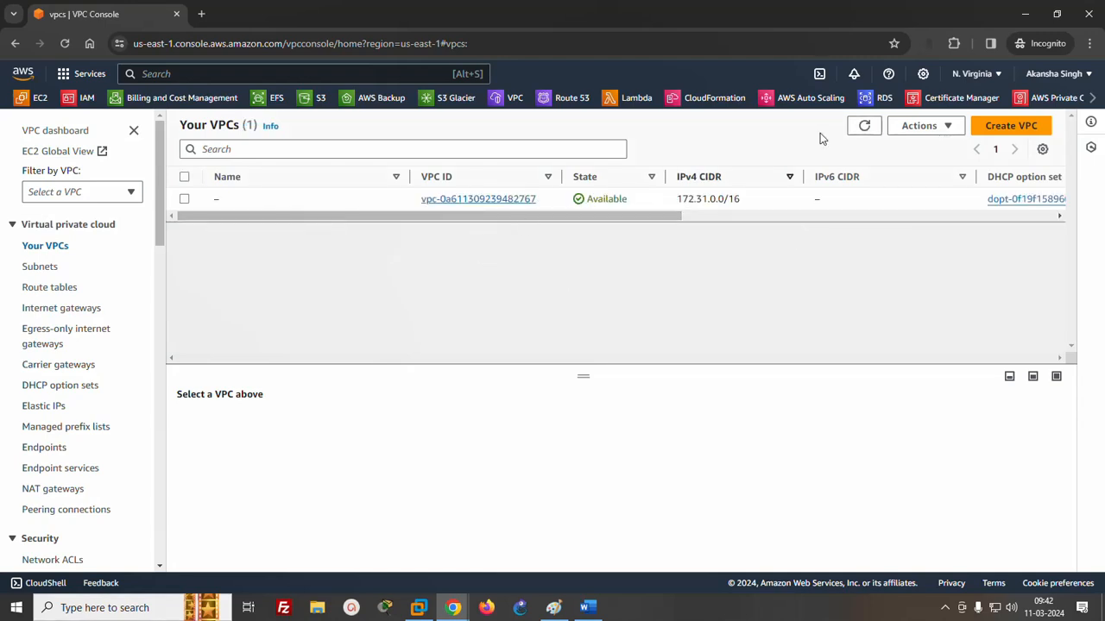
click(1008, 126)
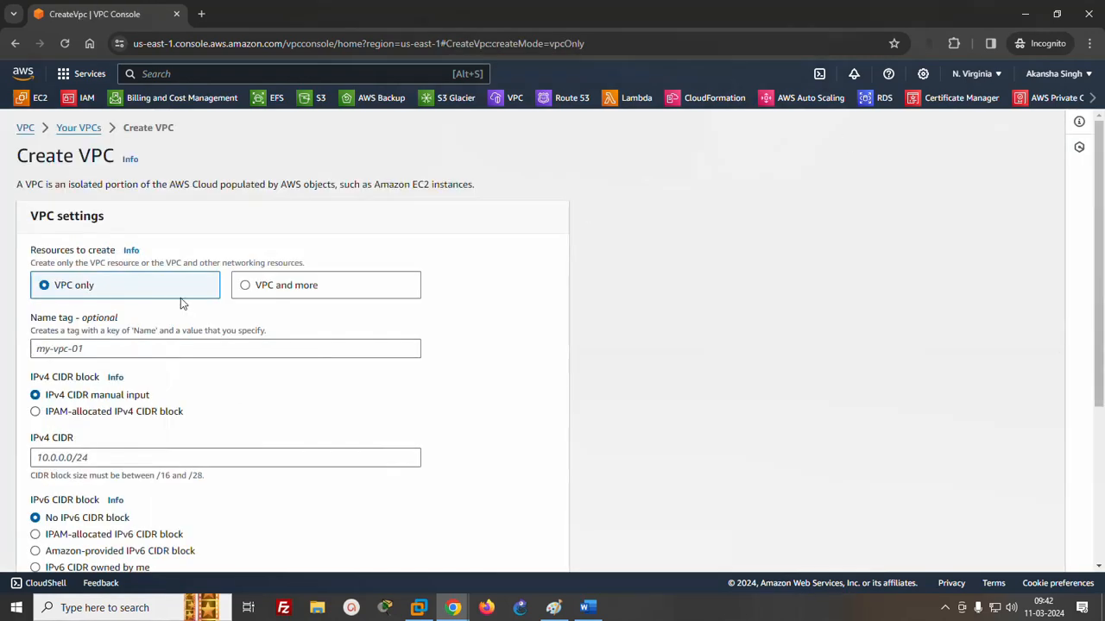
click(145, 351)
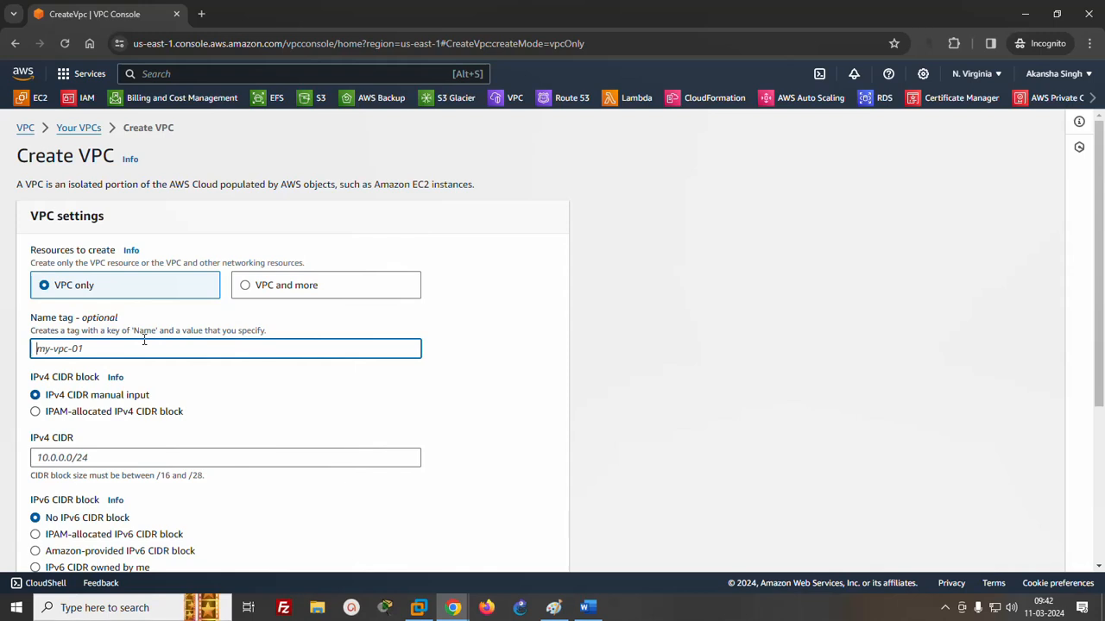
text(VPC4)
click(100, 457)
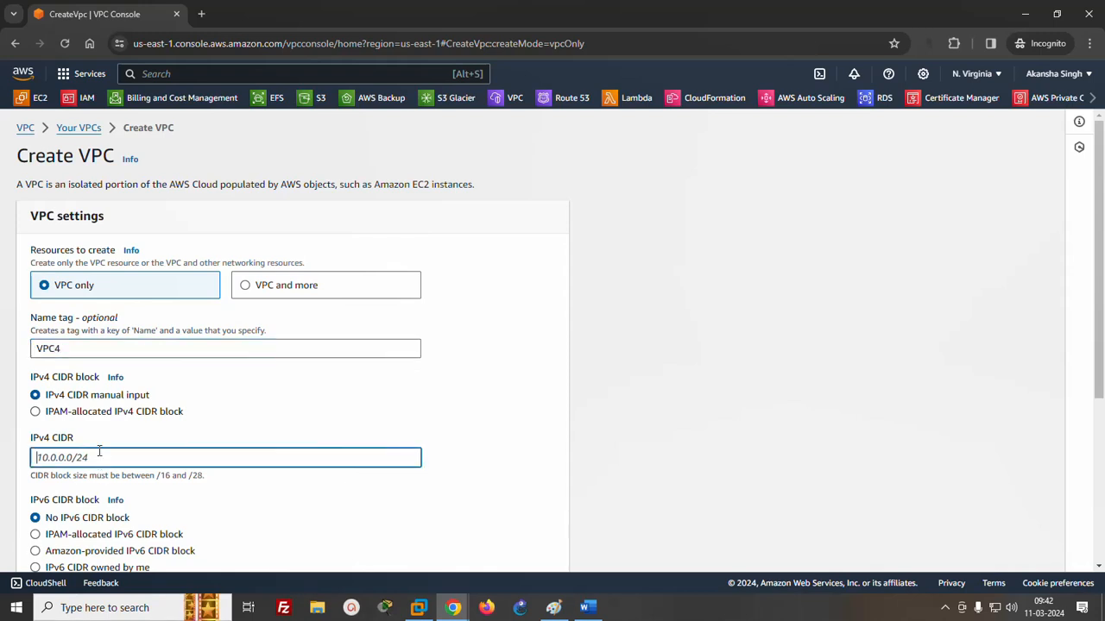
text(40.0.0.0/16)
drag(1099, 318, 1098, 480)
click(544, 552)
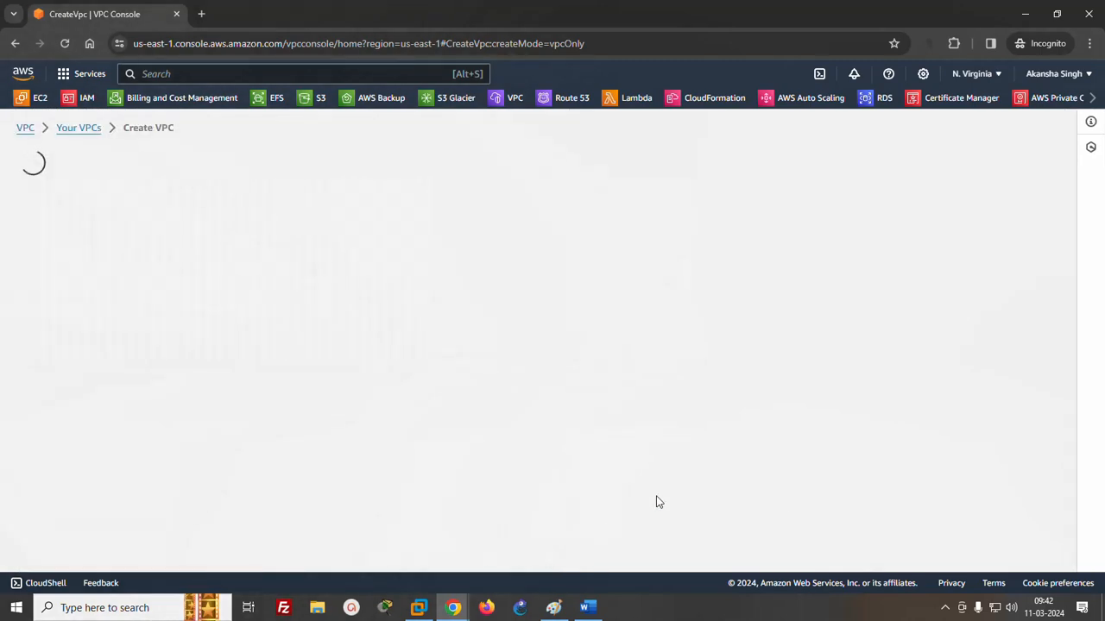
- Start creating a subnet in VPC4 and name it subnetD
click(32, 271)
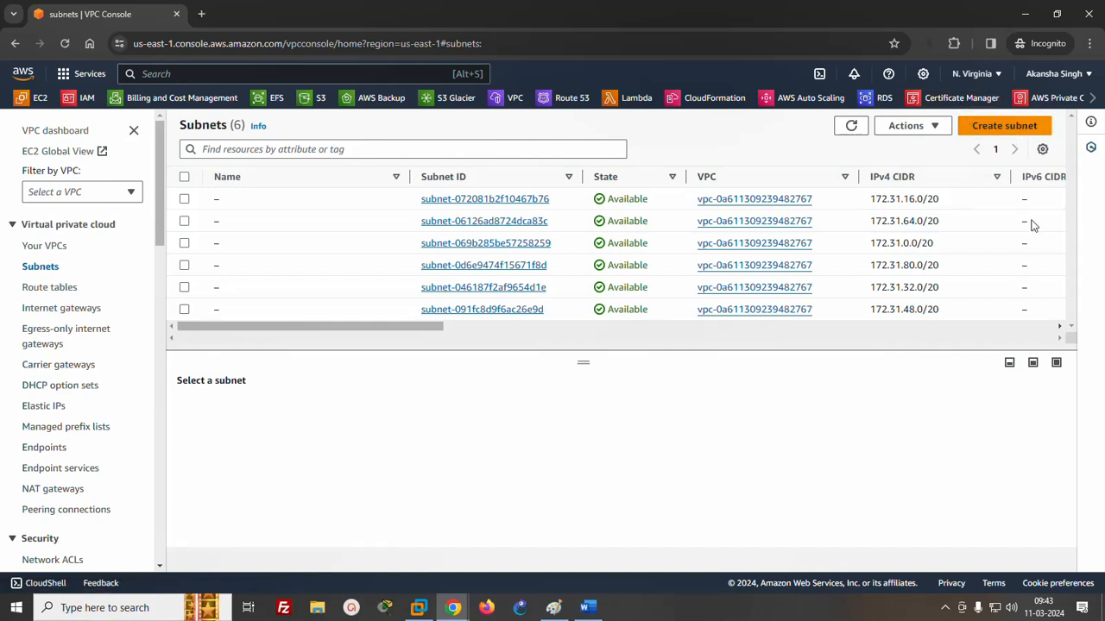
click(1003, 125)
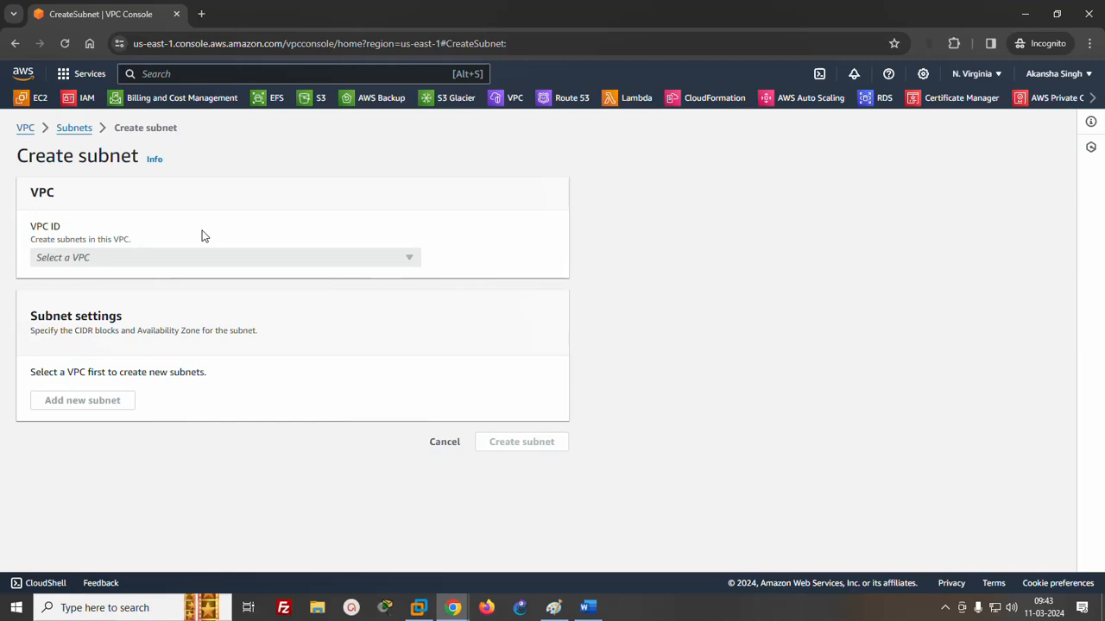
click(164, 261)
click(127, 299)
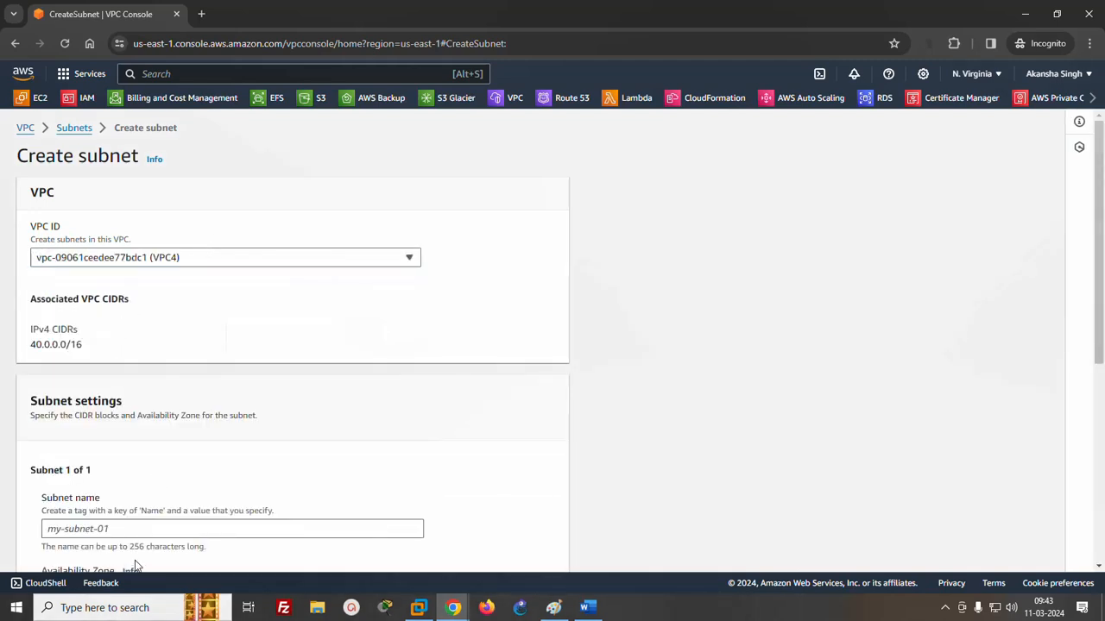
scroll(135, 552, down, 3)
click(281, 298)
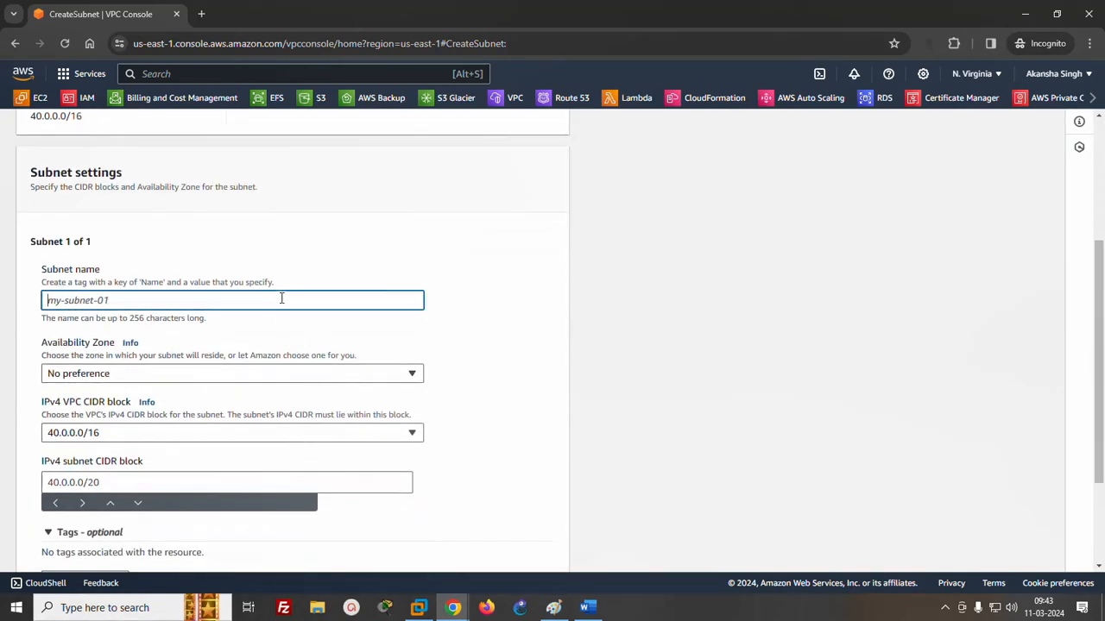
text(subnetD)
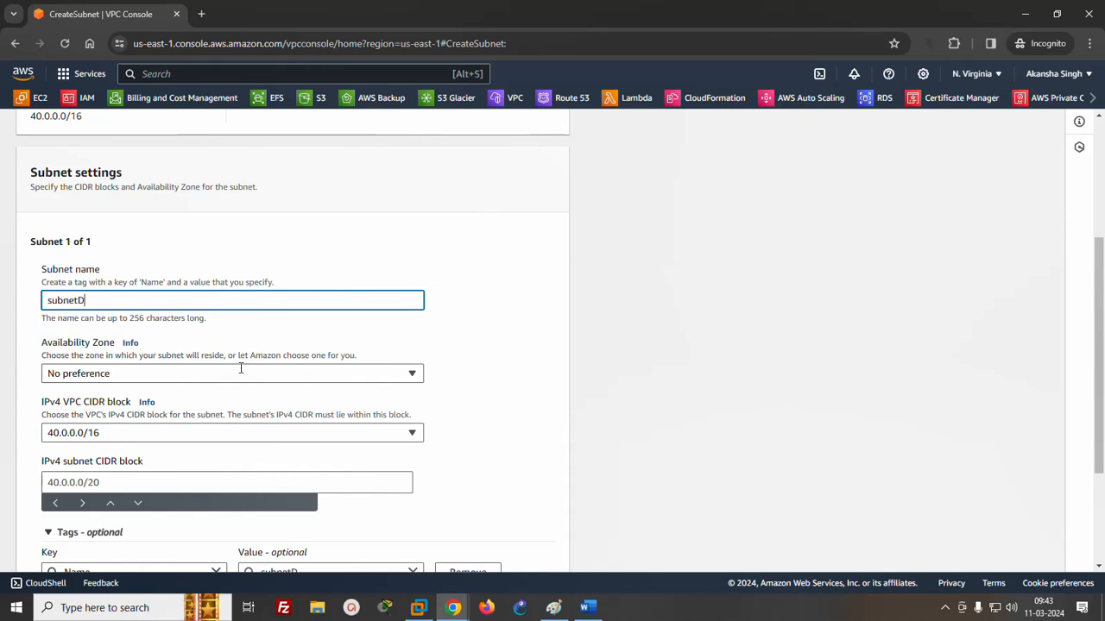
- Set the new subnet's IPv4 CIDR block to 40.0.0.0/24, keep No preference for the Availability Zone, and create it
click(234, 371)
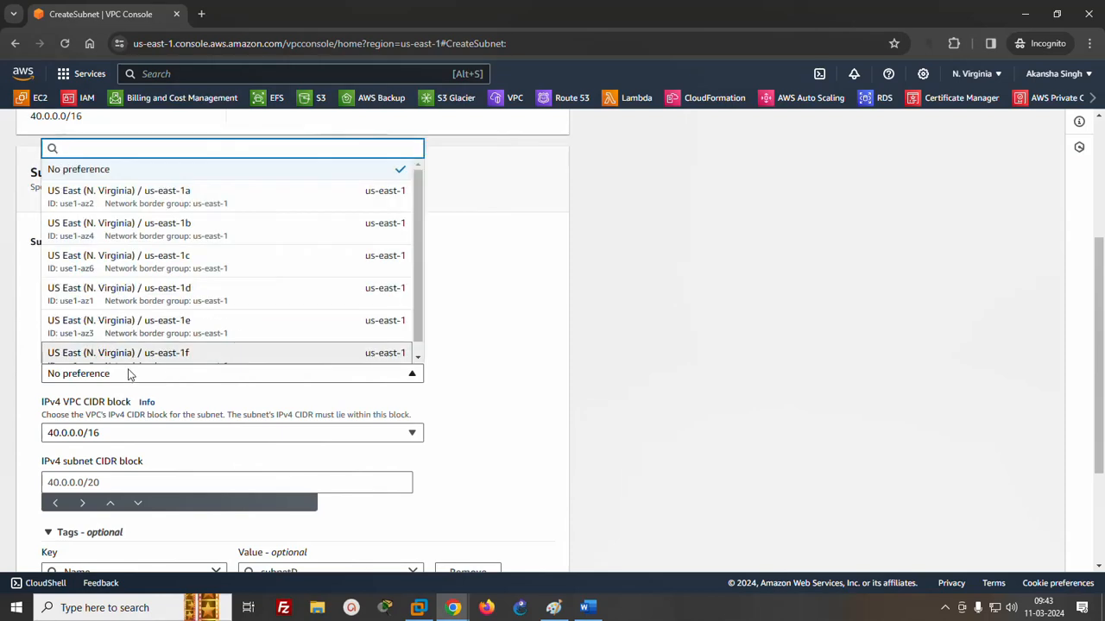
click(475, 325)
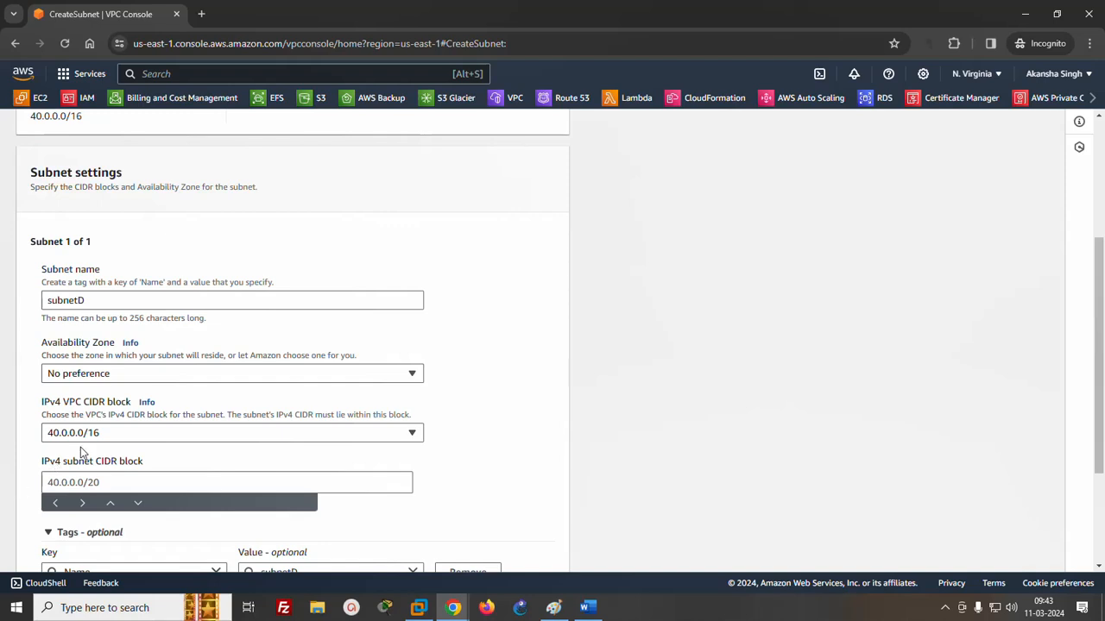
click(82, 482)
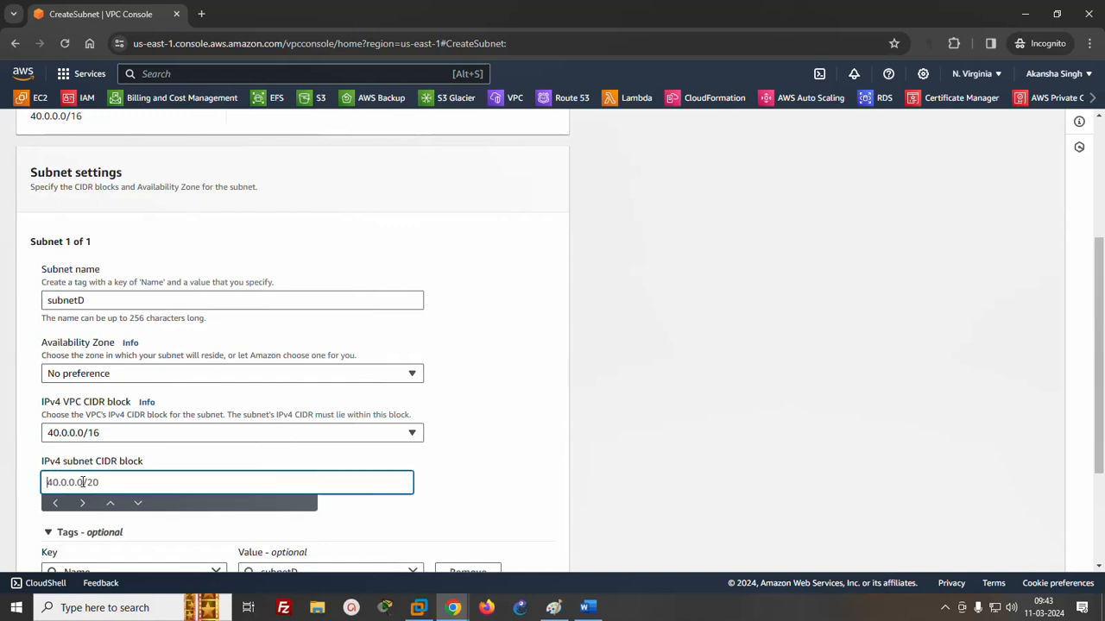
text(40.0.0.0/24)
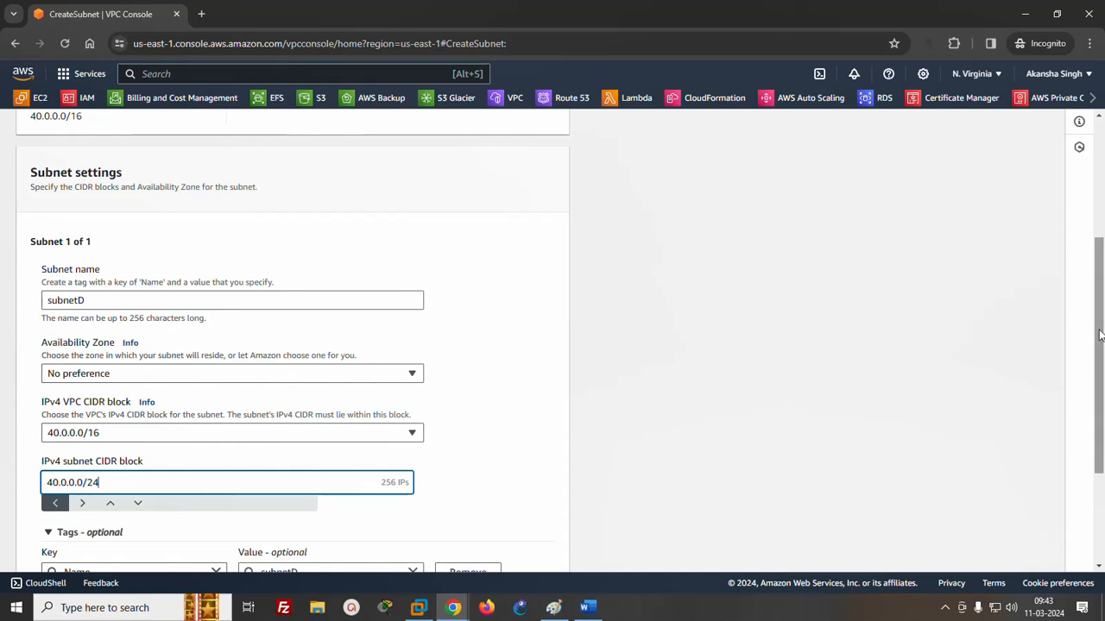
scroll(1055, 469, down, 2)
click(503, 553)
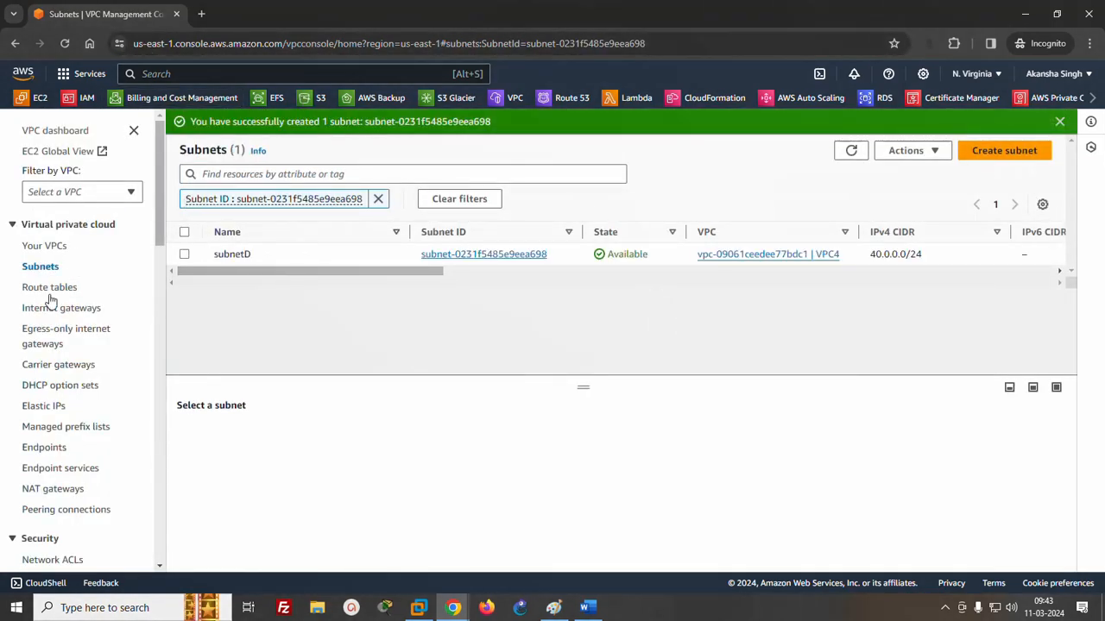
- Create an internet gateway with the name tag IGY4
click(56, 308)
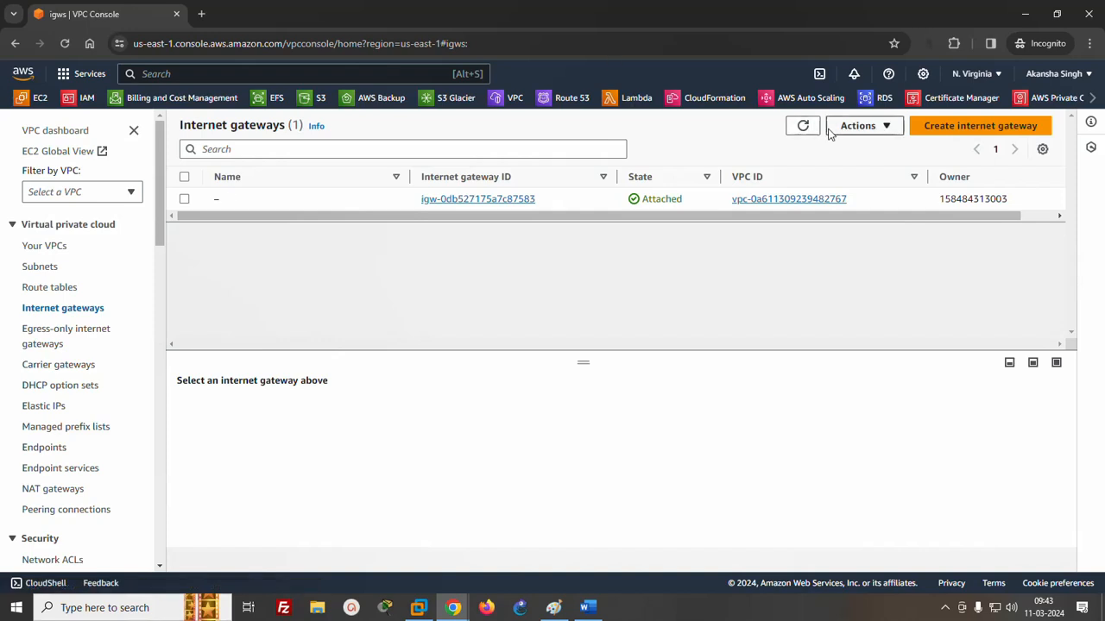
click(961, 125)
click(156, 293)
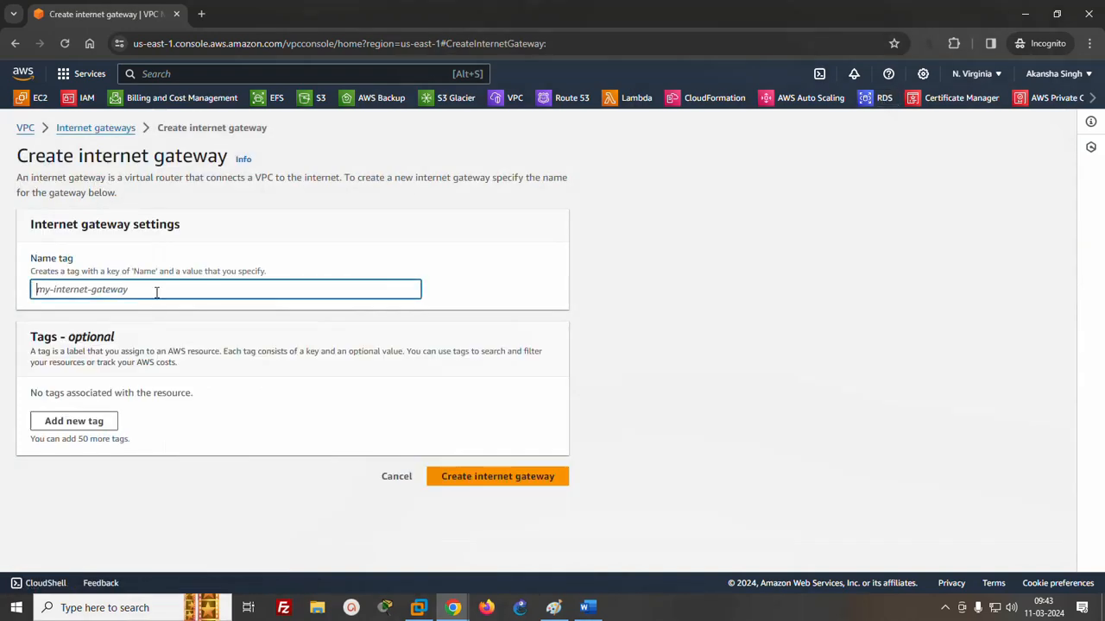
text(IG)
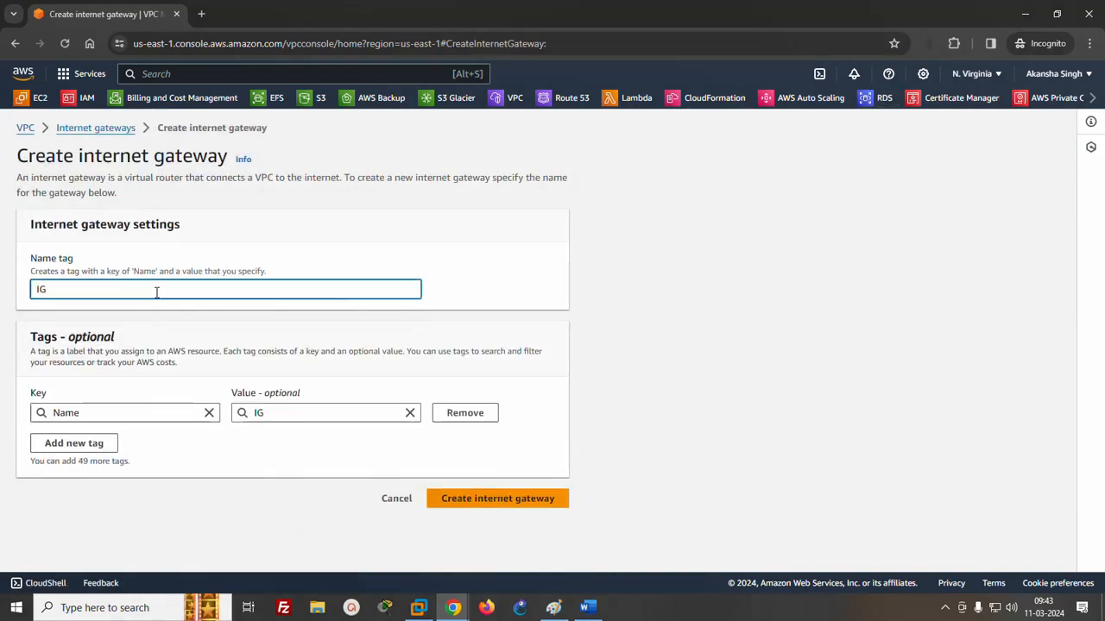
text(Y4)
click(536, 498)
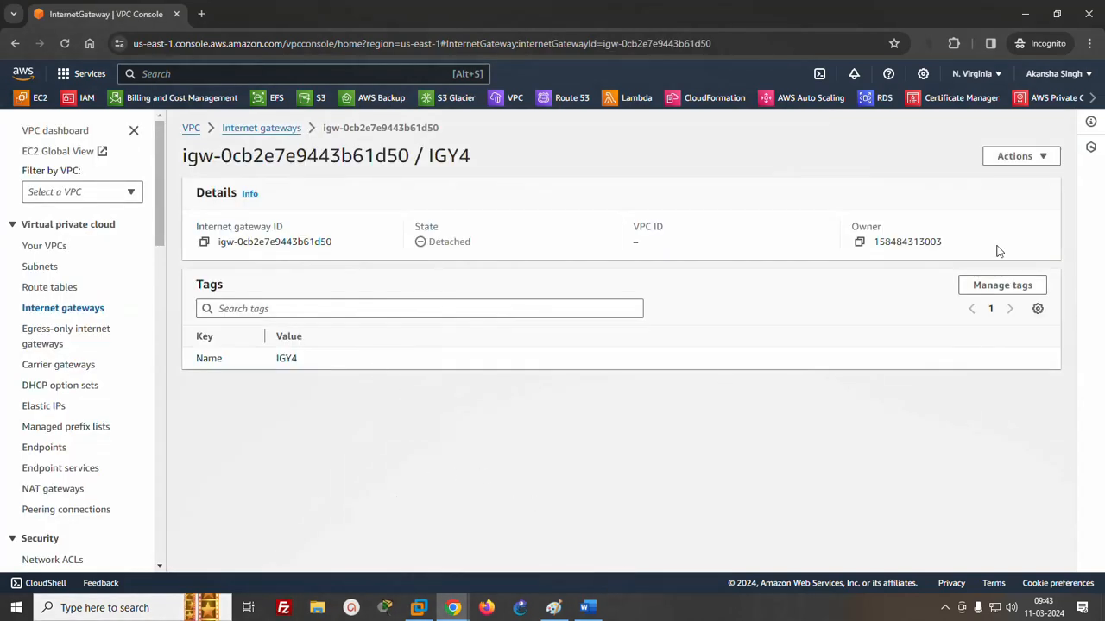
- Attach the IGY4 internet gateway to VPC4
click(1018, 156)
click(986, 182)
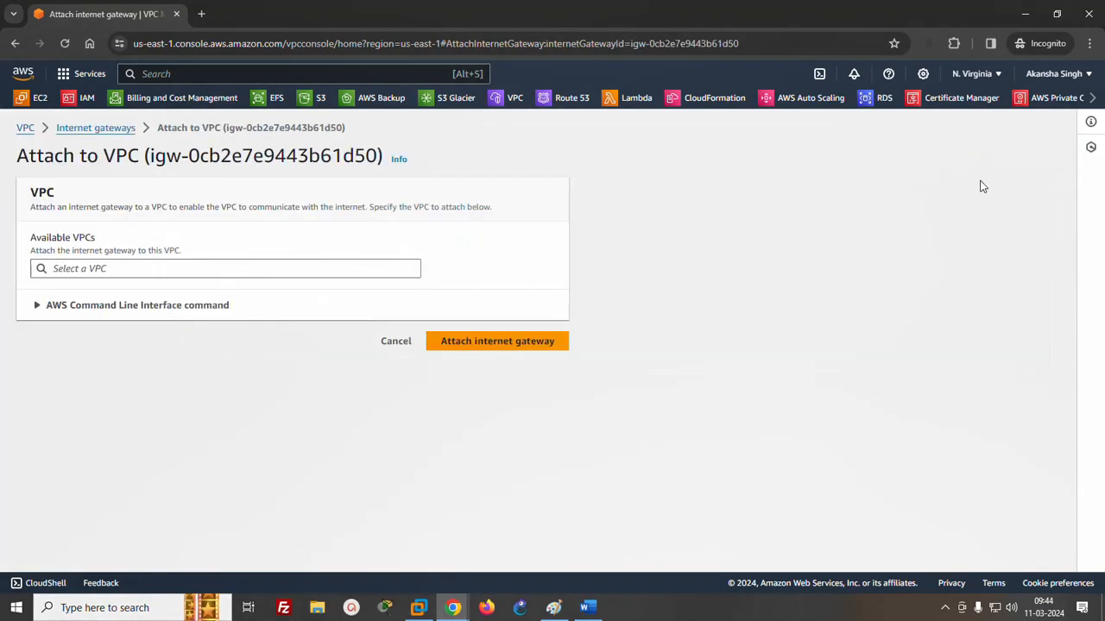
click(328, 268)
click(178, 291)
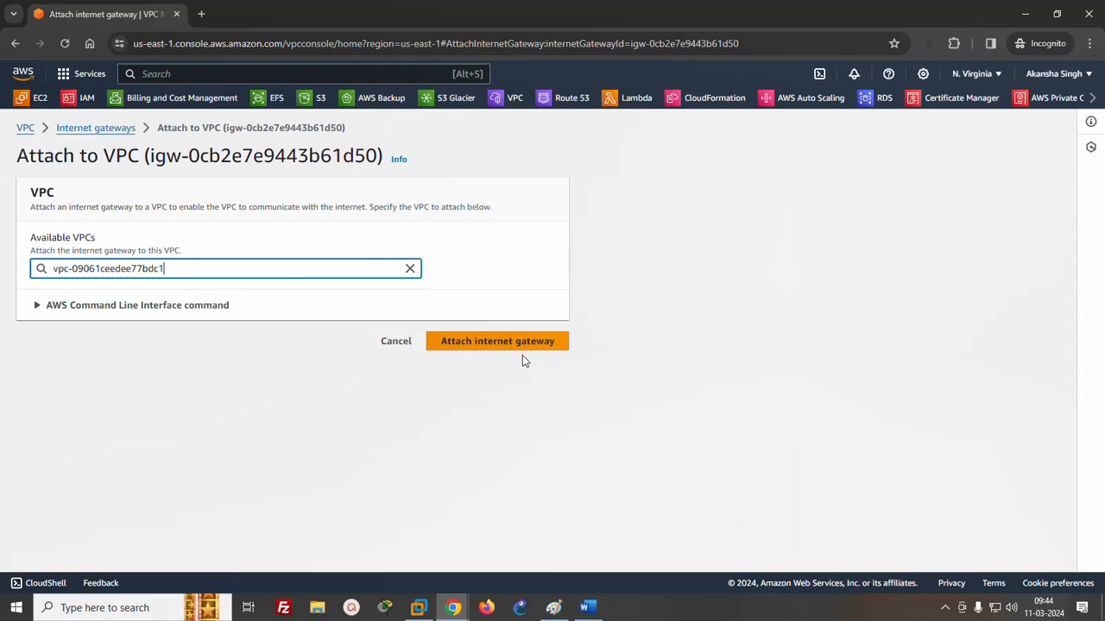
click(516, 345)
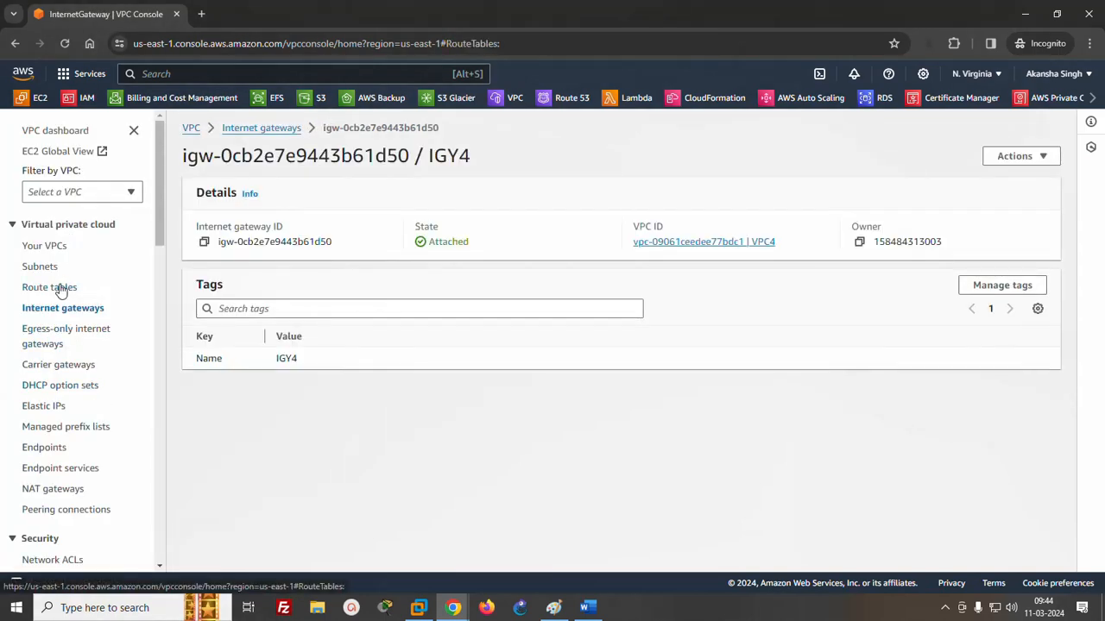
- Refresh the list of route tables and open the main route table belonging to VPC4
click(60, 288)
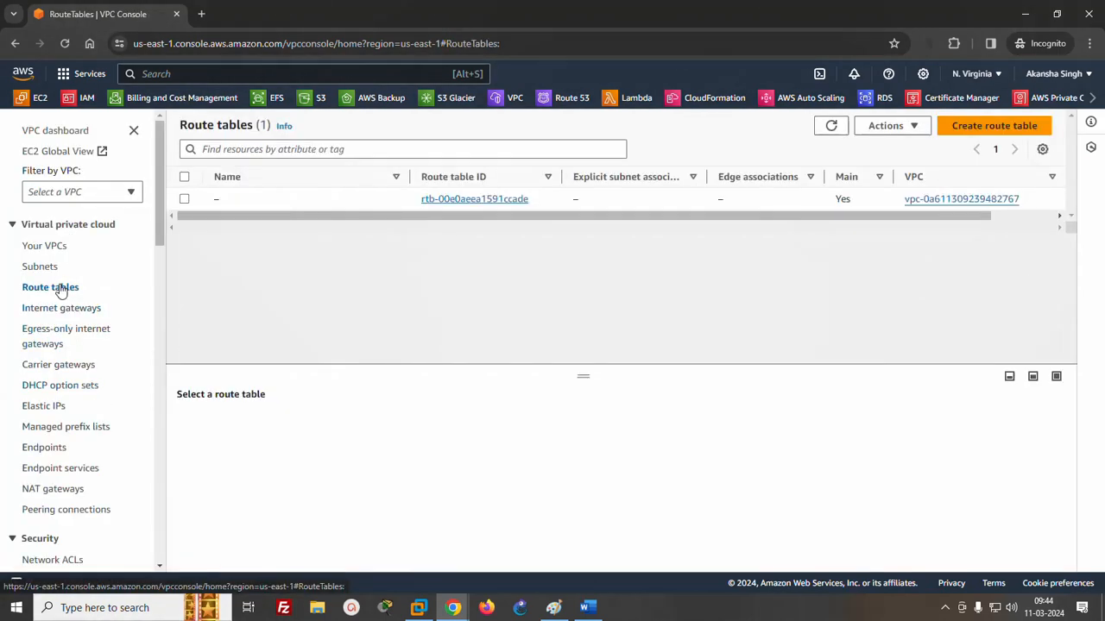
click(991, 129)
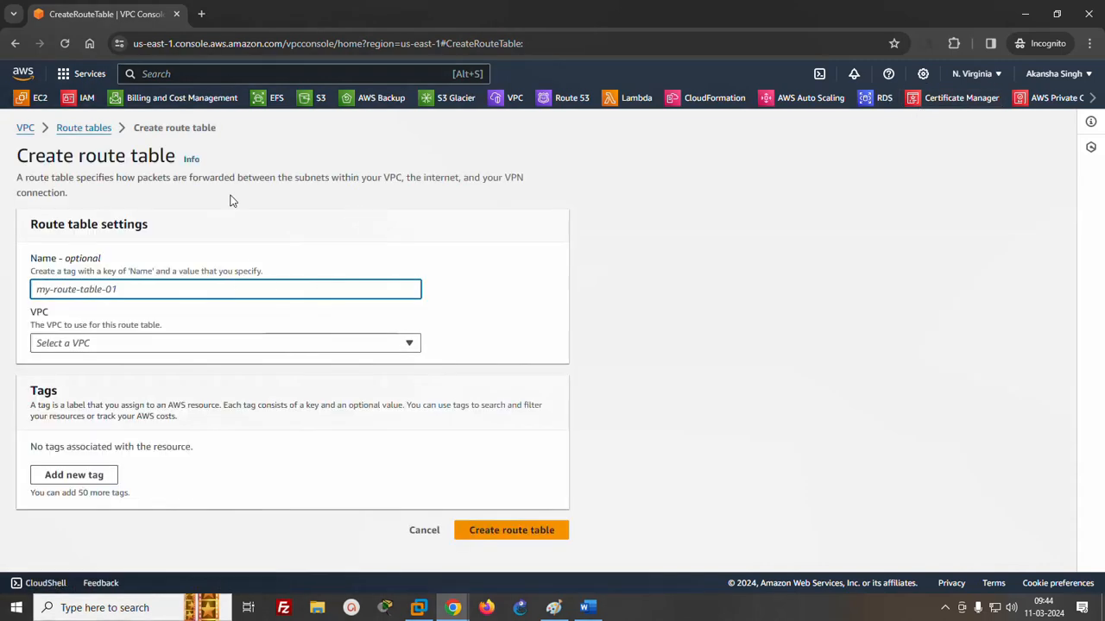
click(69, 128)
click(832, 128)
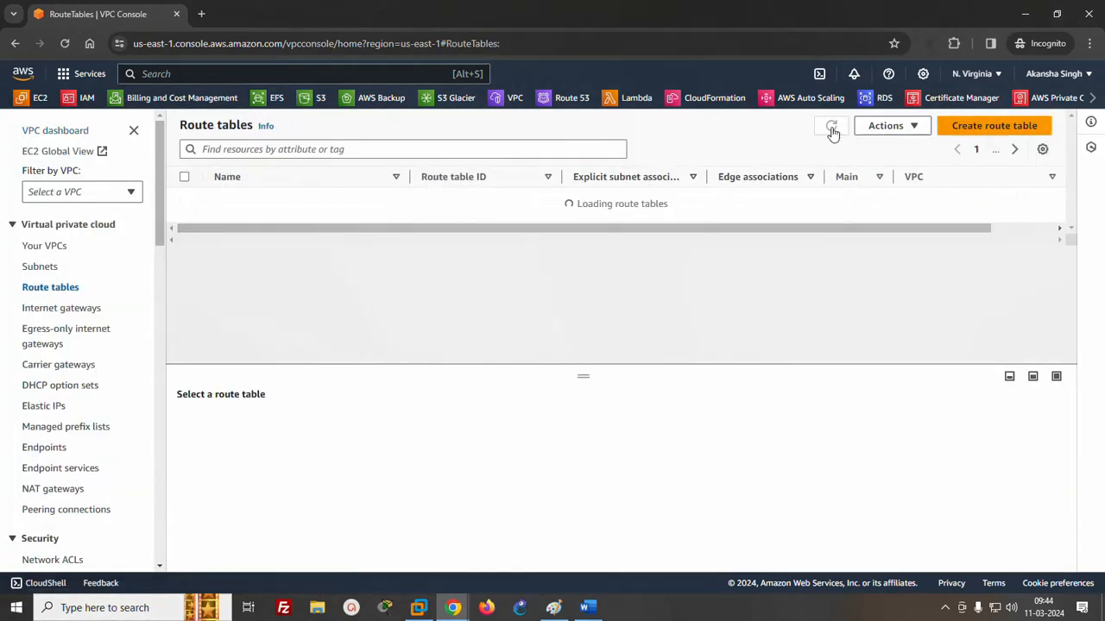
click(511, 222)
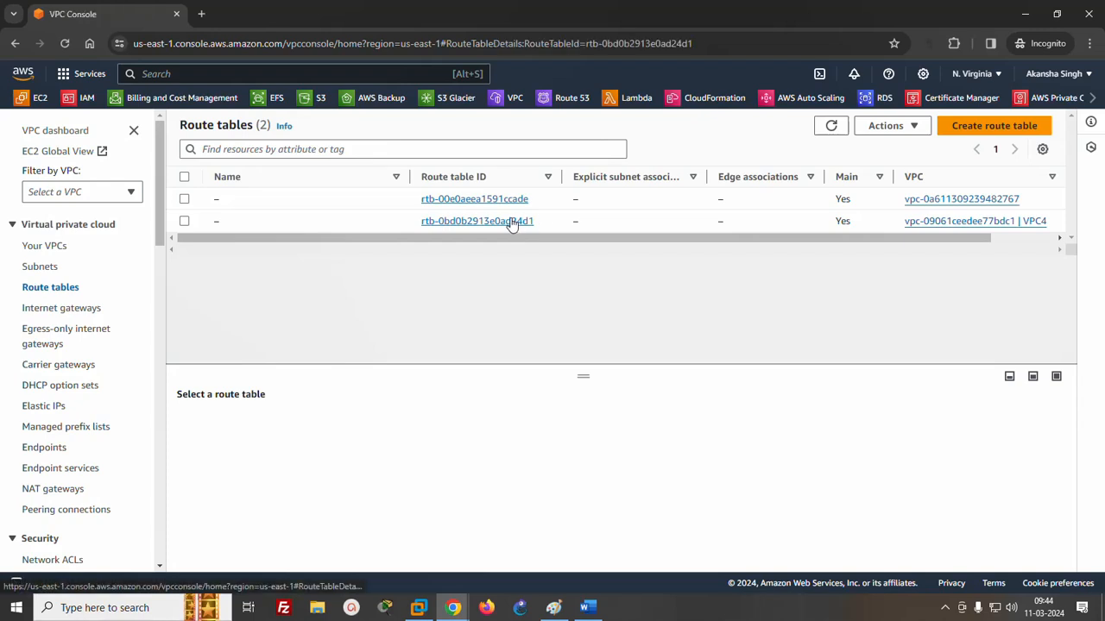
- Add a route to VPC4's route table with destination 0.0.0.0/0 and the IGY4 internet gateway as target, and save it
click(1008, 378)
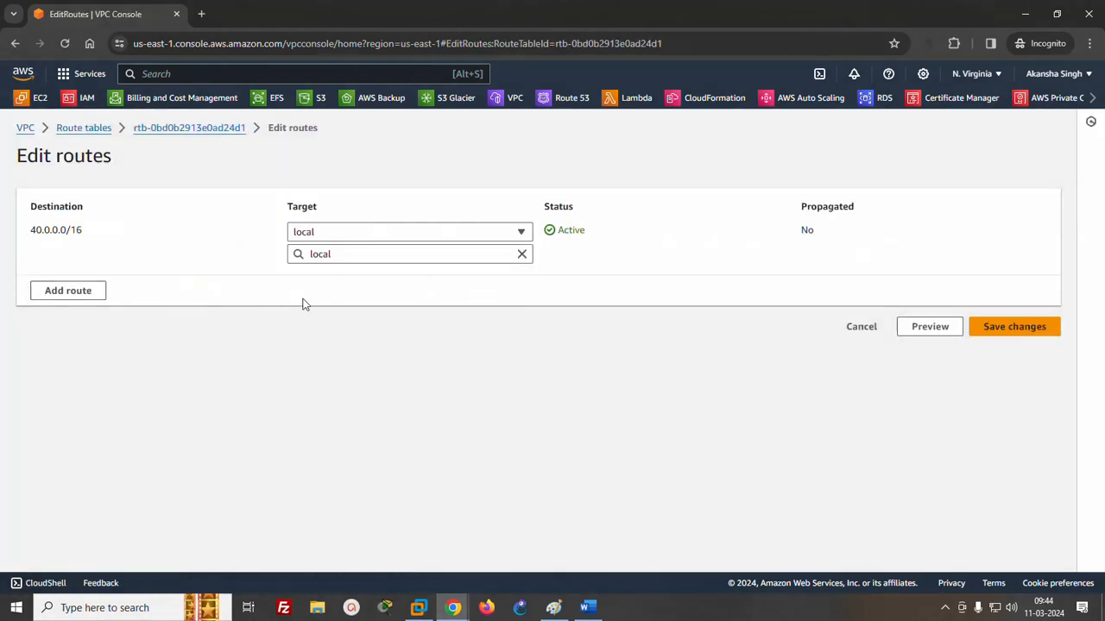
click(101, 297)
click(101, 278)
click(69, 303)
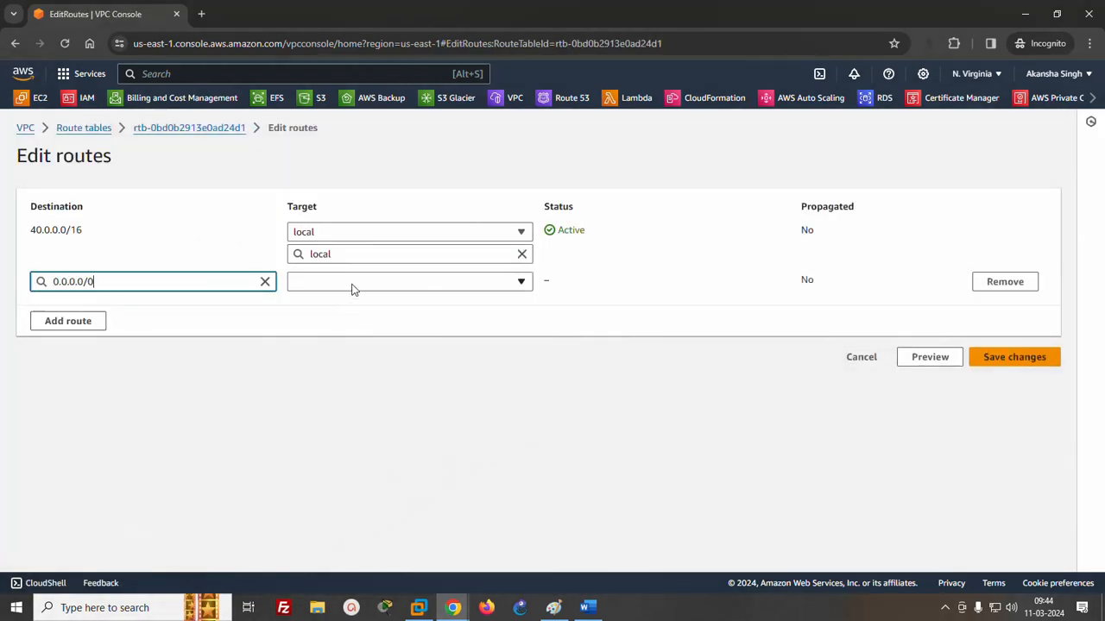
click(352, 282)
click(350, 412)
click(351, 303)
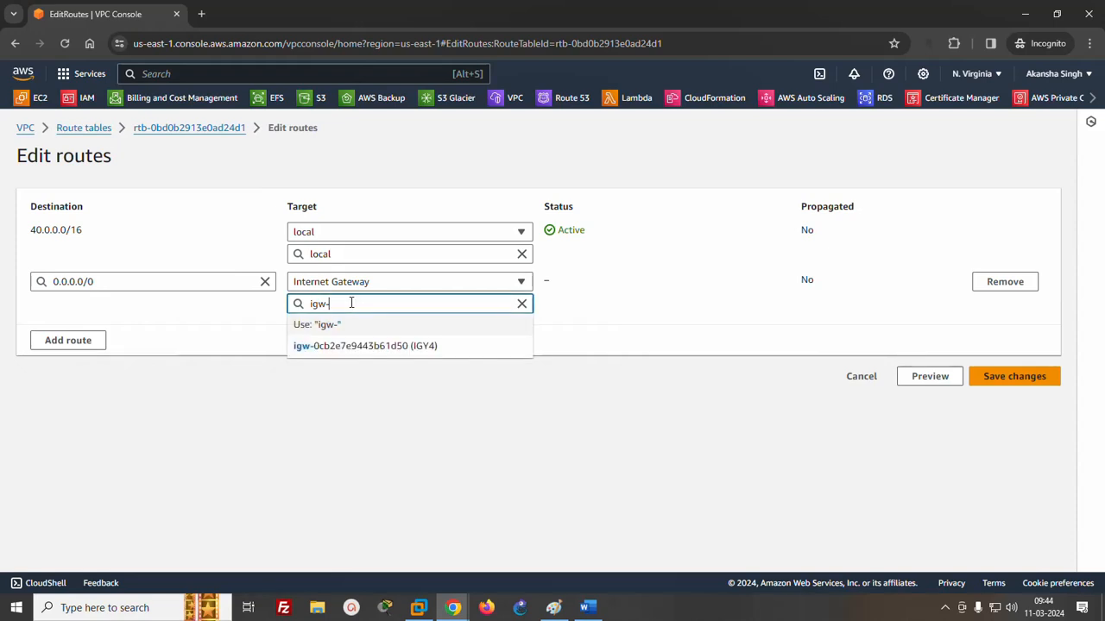
click(357, 348)
click(991, 382)
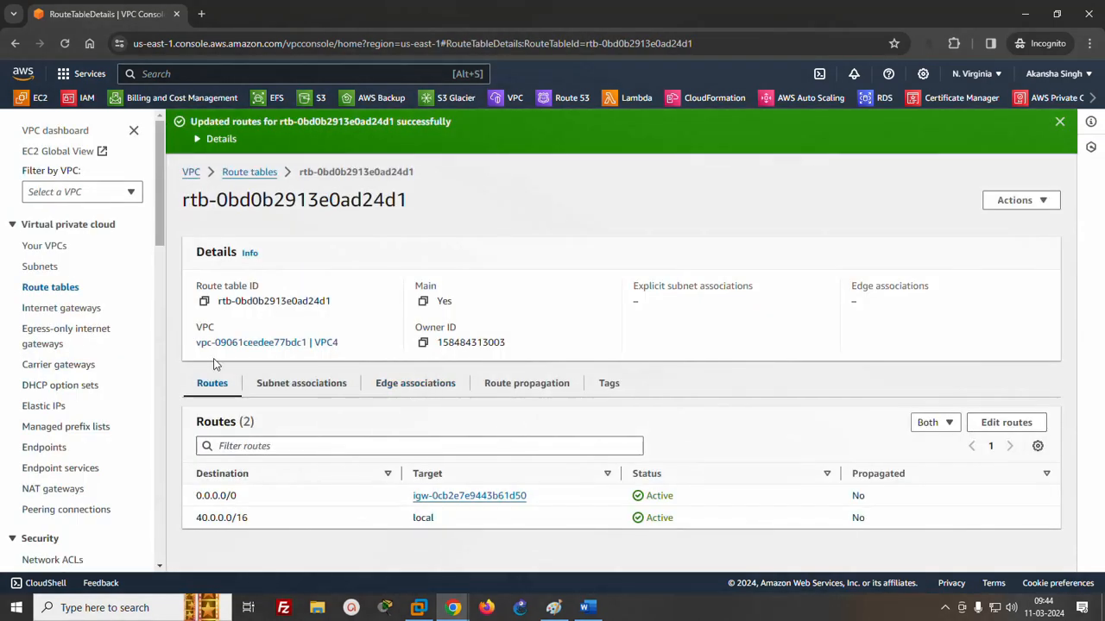
- Open the EC2 instances list in a new browser tab and start launching an instance named server4
right_click(36, 98)
click(63, 113)
click(256, 14)
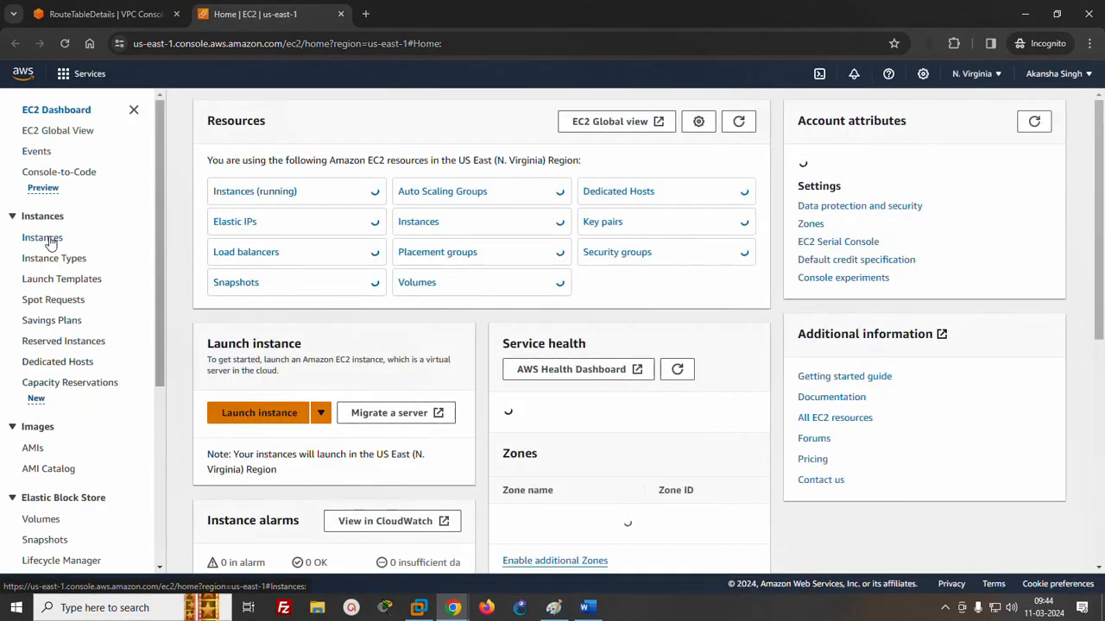
click(43, 238)
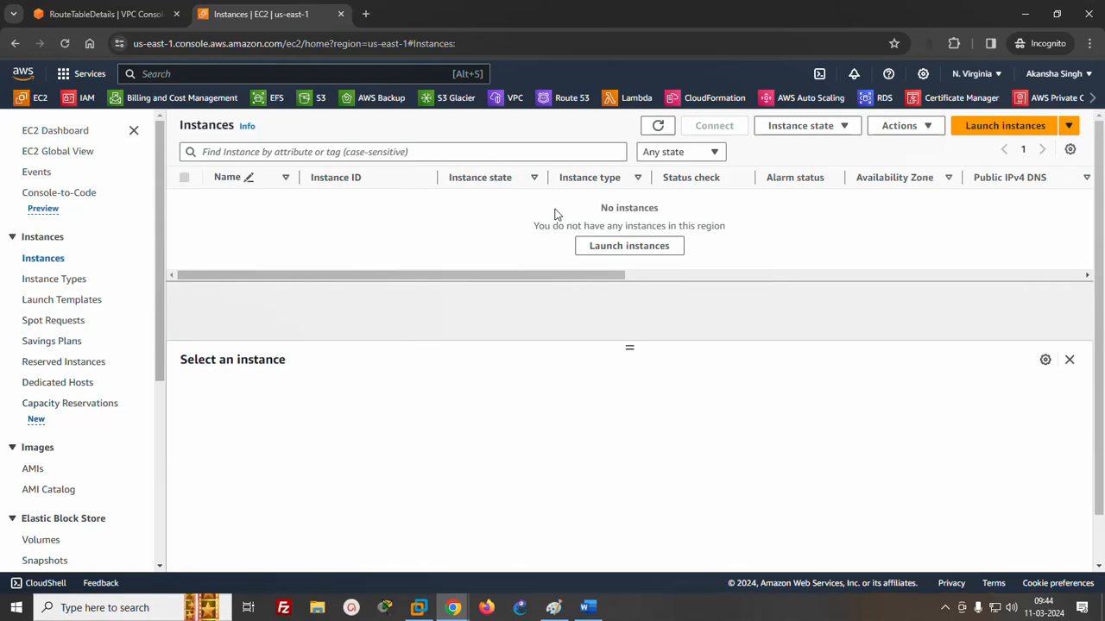
click(1001, 125)
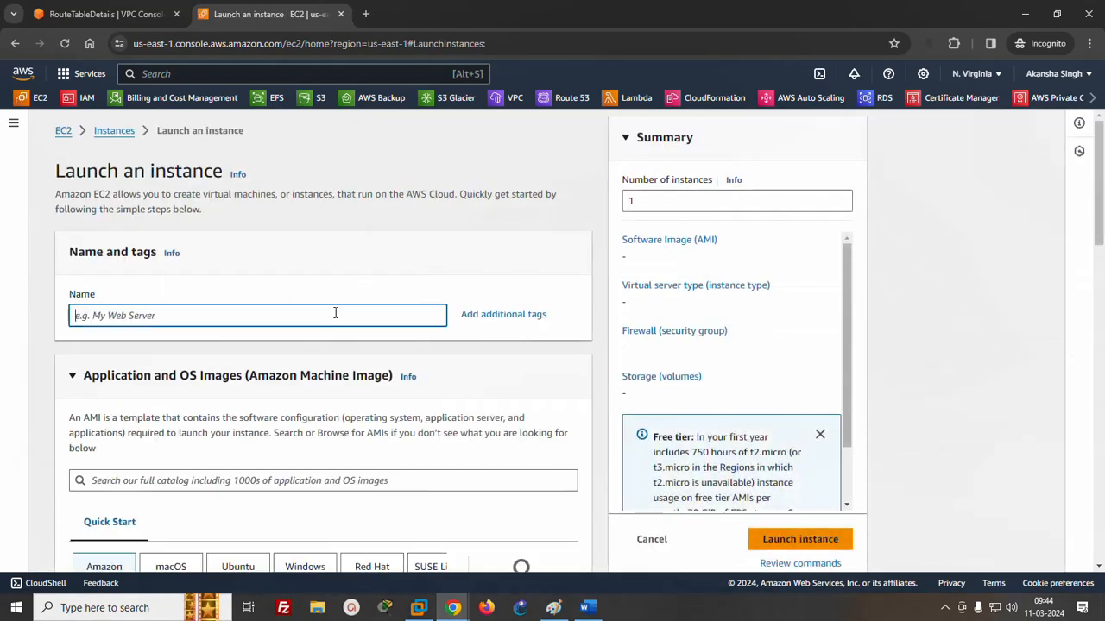
click(333, 308)
text(serve)
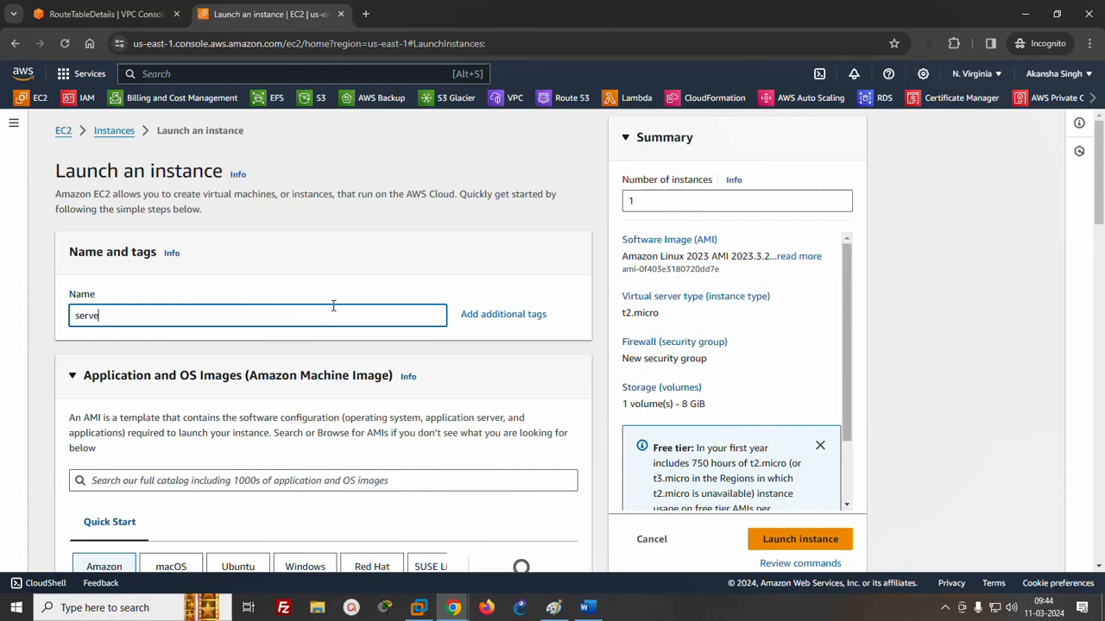
text(r3)
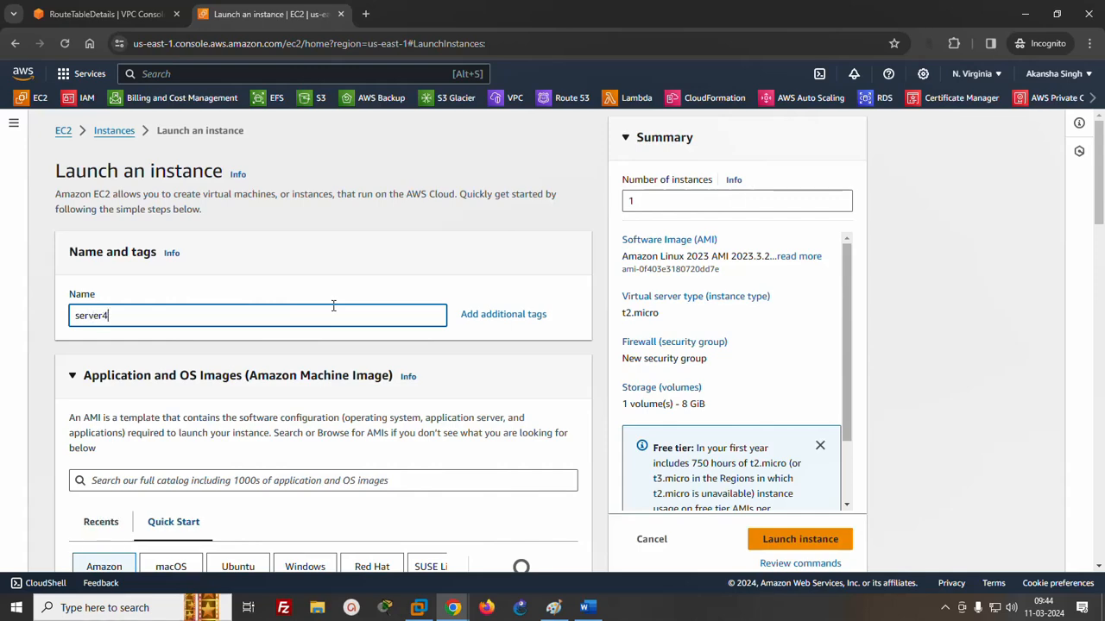
- Choose the existing key pair aa for the new server4 instance
drag(1102, 242, 1102, 386)
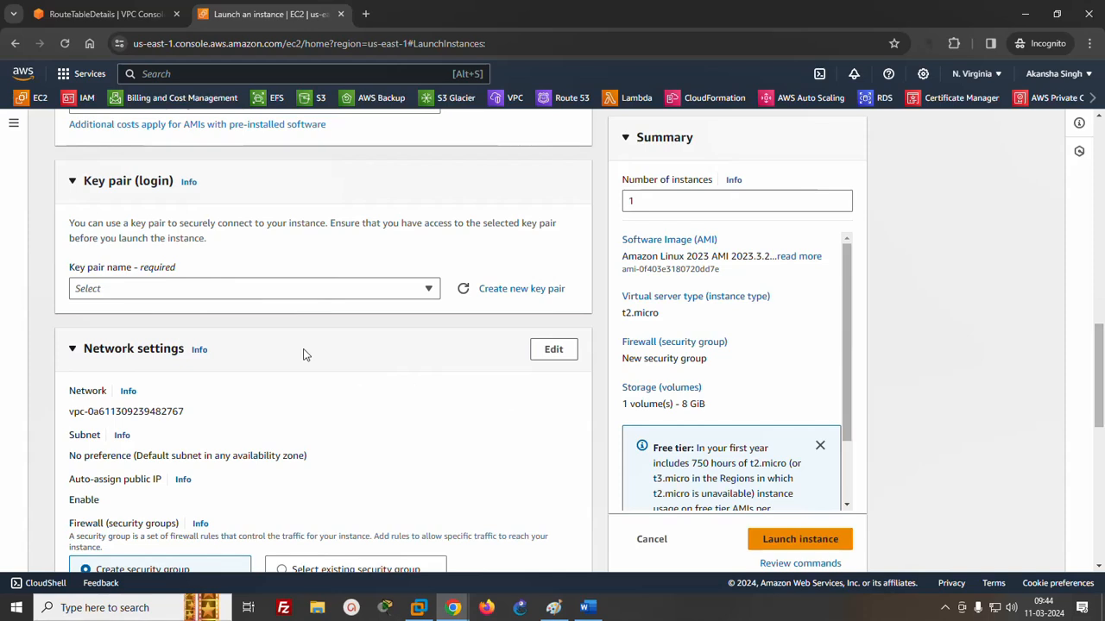
click(291, 298)
click(93, 361)
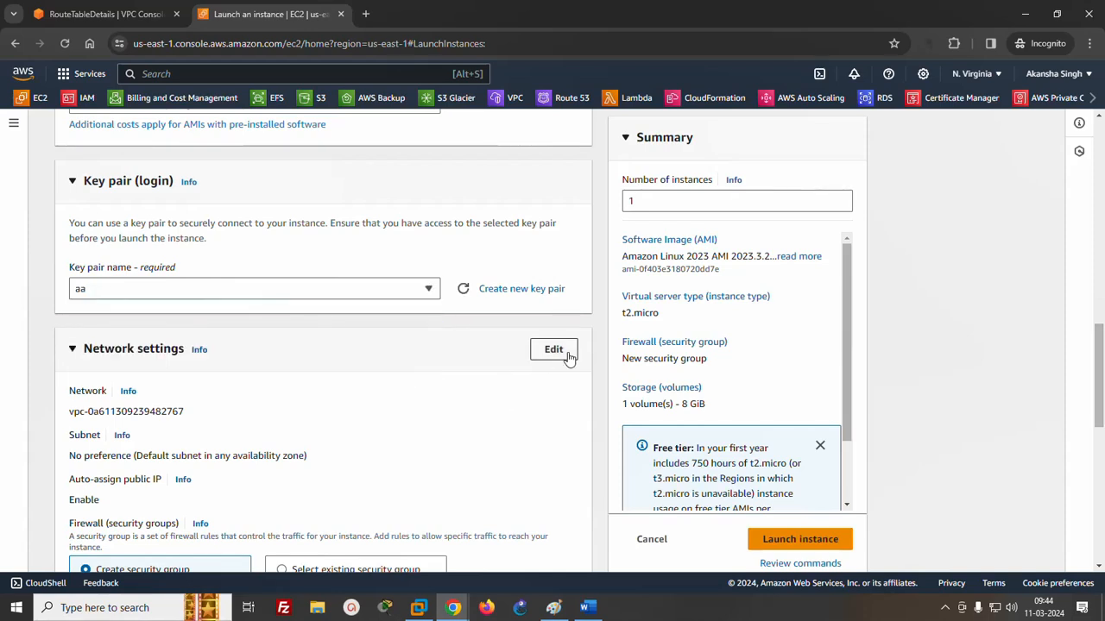
- Edit the instance's network settings to use VPC4 with subnetD and enable auto-assign public IP
click(561, 350)
click(314, 431)
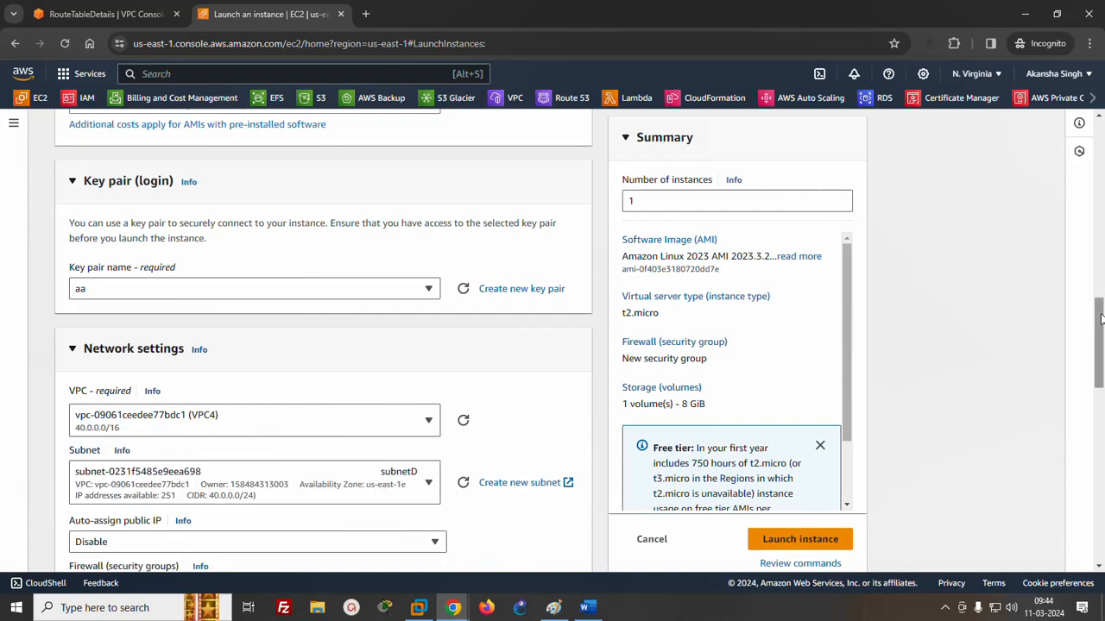
drag(1100, 317, 1094, 353)
click(303, 343)
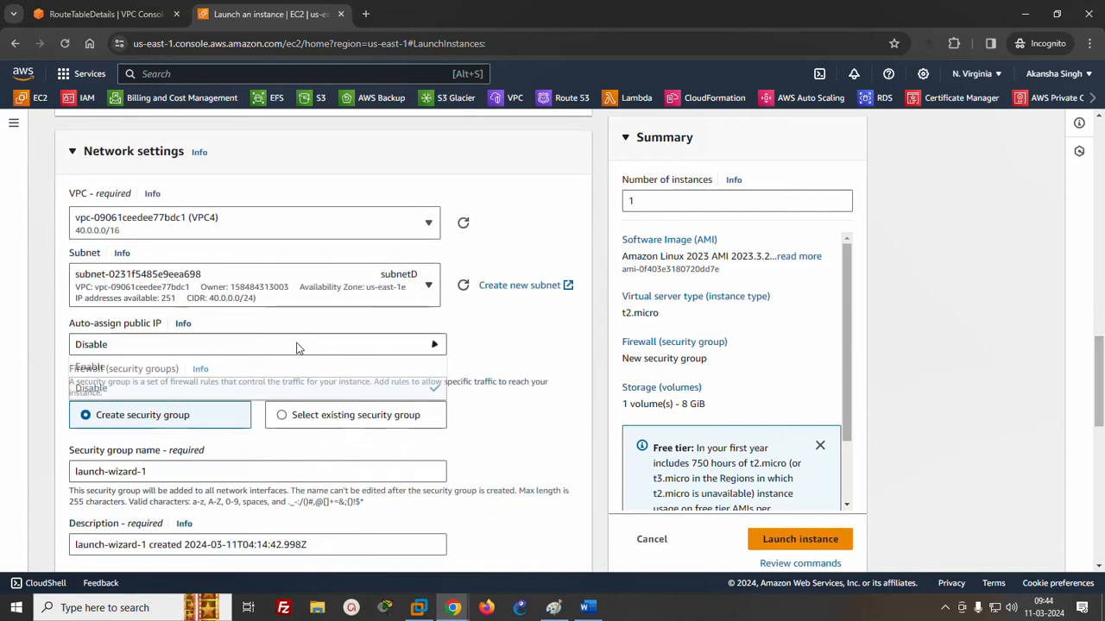
click(301, 367)
- Set the inbound security group rule's type to All traffic and launch the instance
drag(1097, 343, 1098, 431)
click(149, 166)
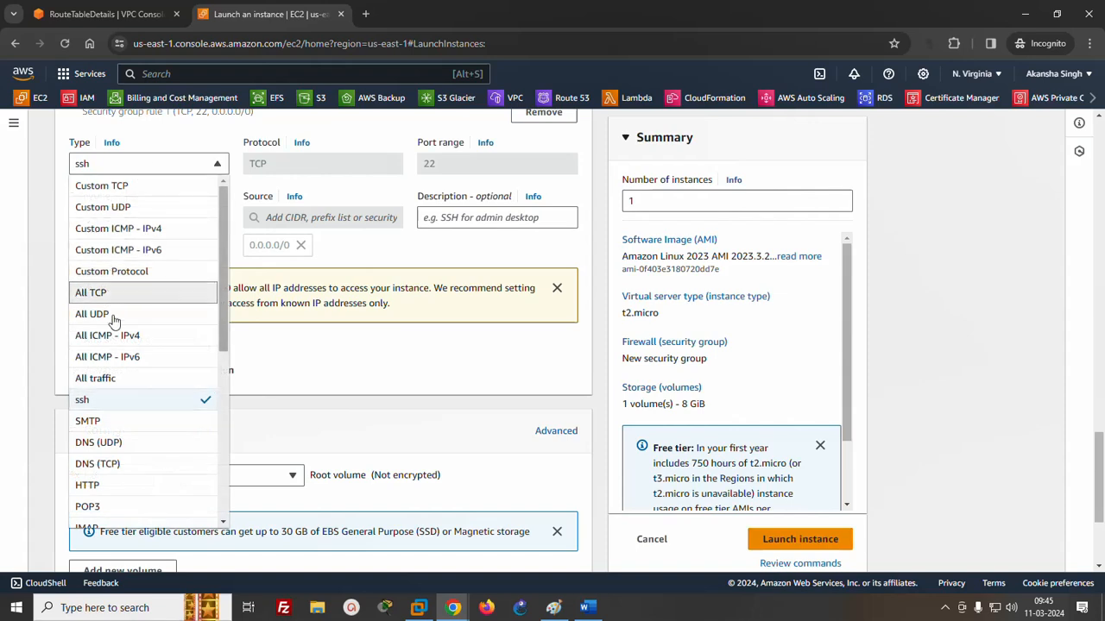
click(112, 378)
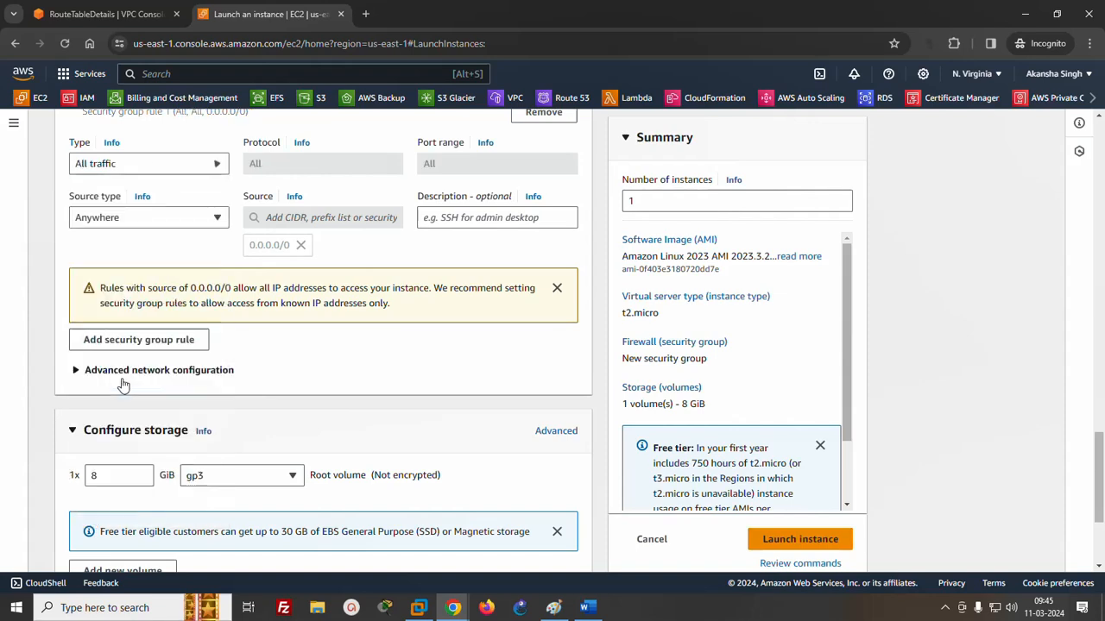
click(781, 538)
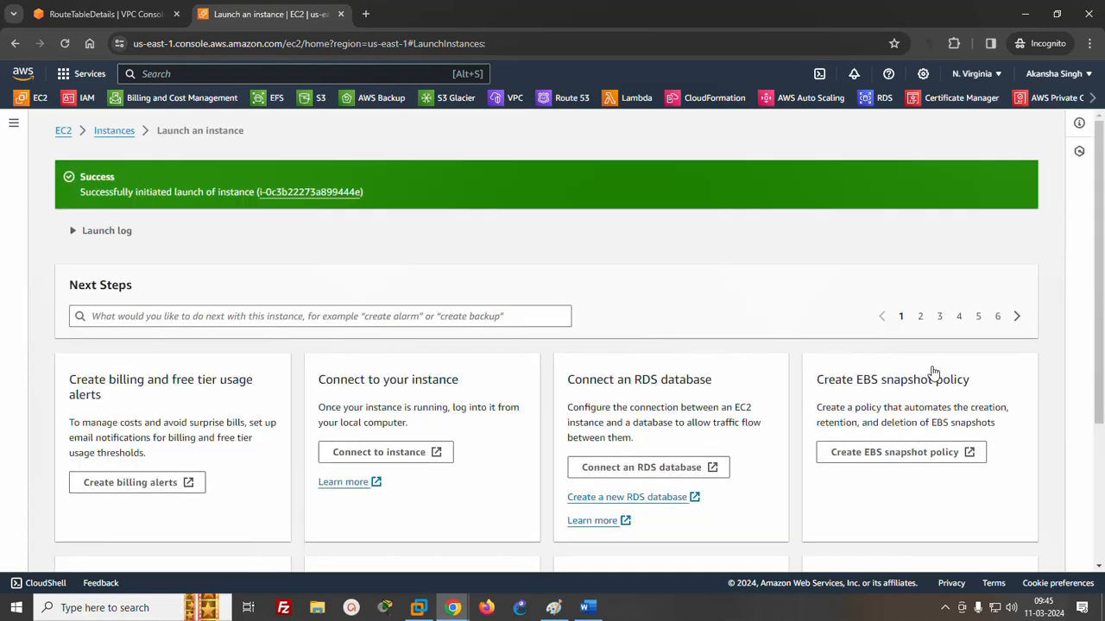
- Open server4's details from the refreshed instances list and copy its public IPv4 address
scroll(932, 372, down, 3)
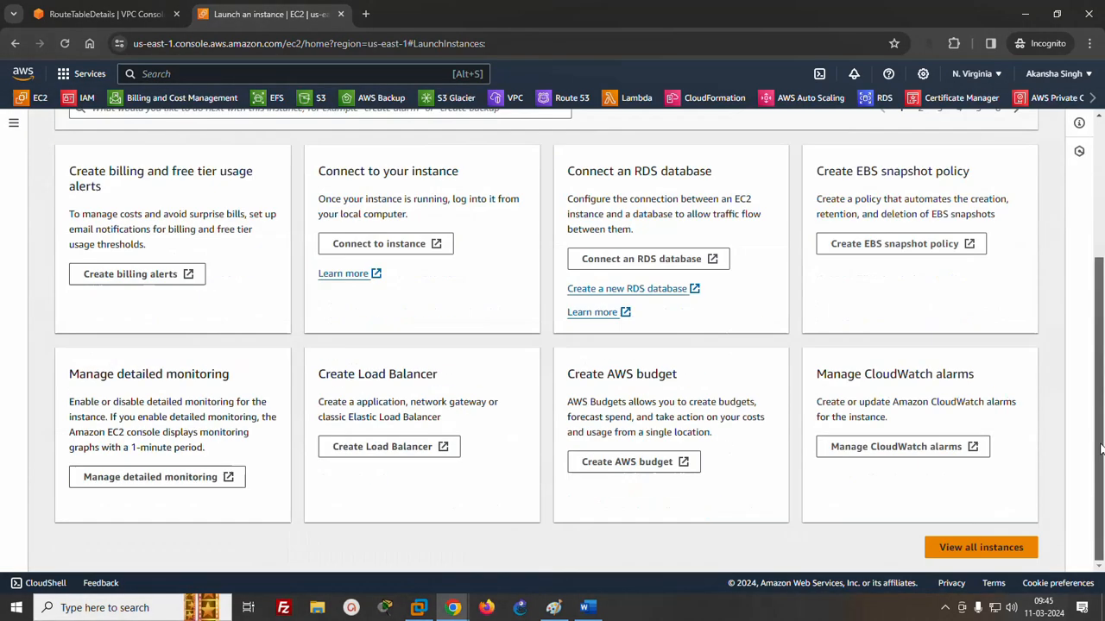
click(1001, 546)
click(656, 128)
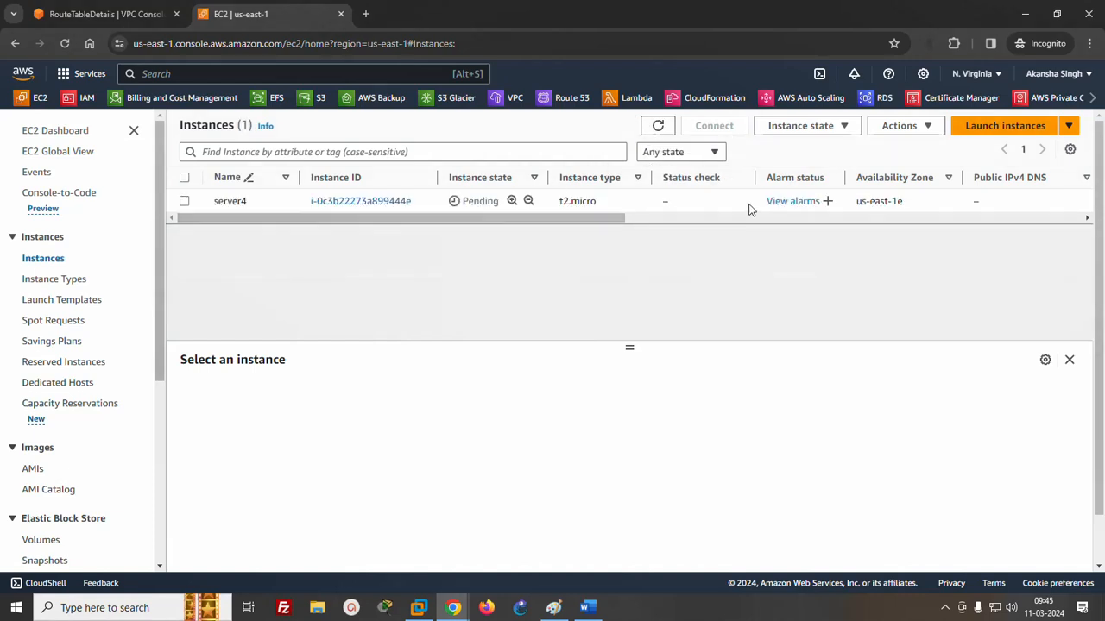
click(370, 205)
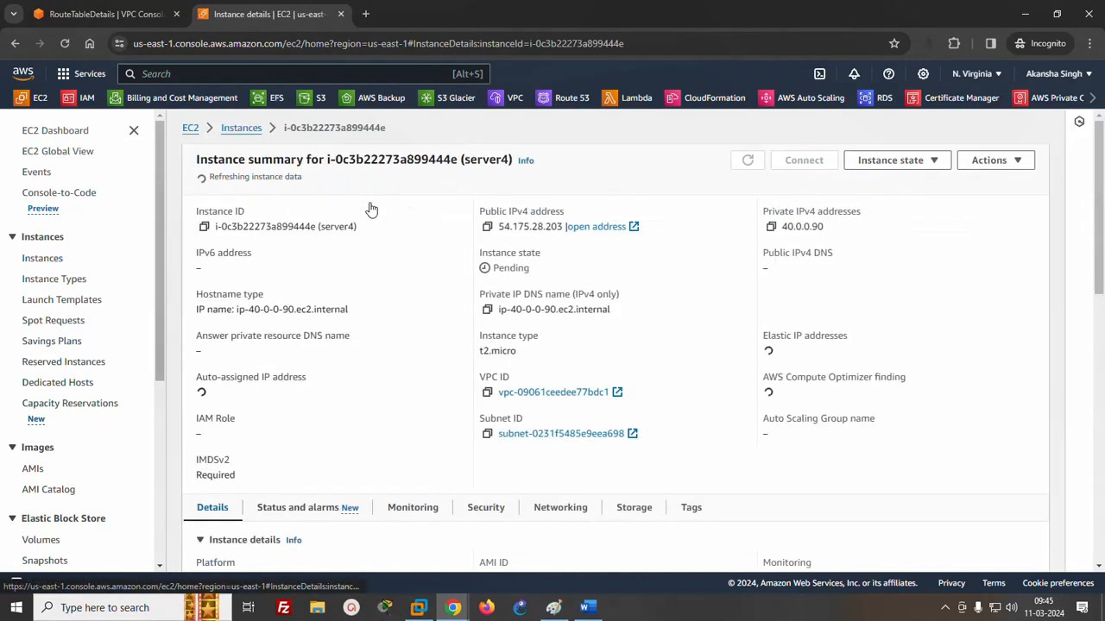
click(488, 222)
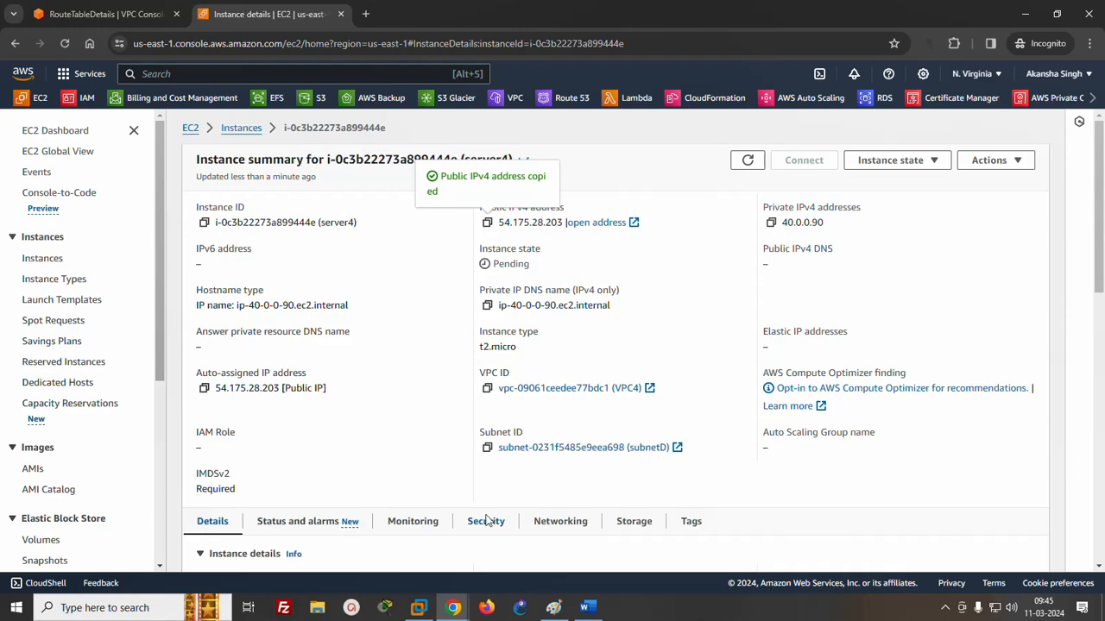
- Switch to the first account's Chrome window and open the EC2 Instance Connect terminal tab for server1
mouse_move(453, 607)
click(288, 549)
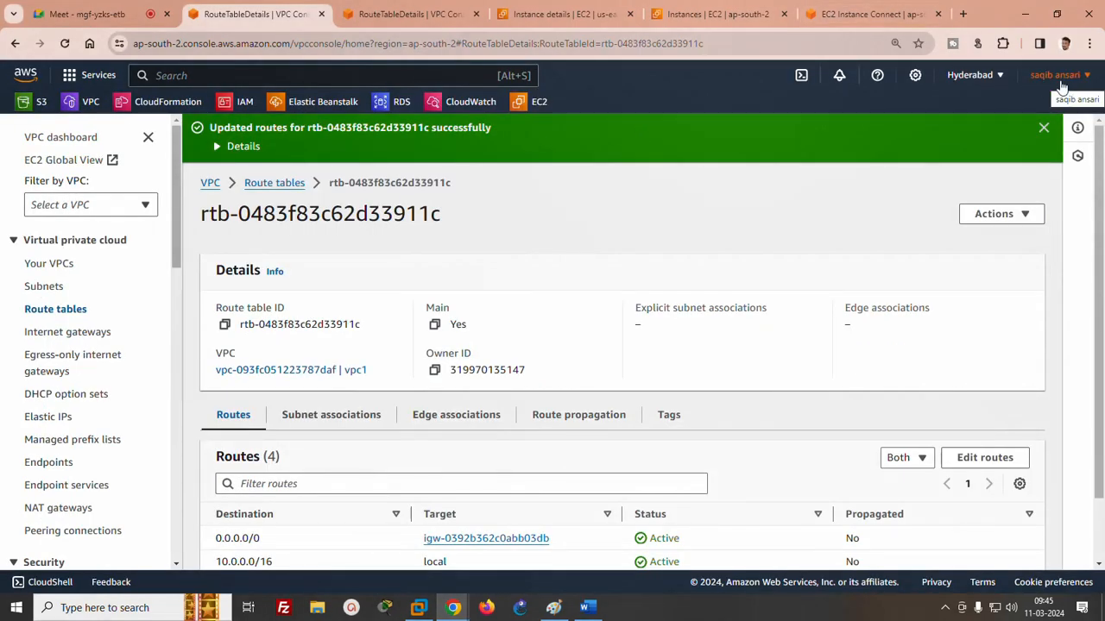
click(716, 13)
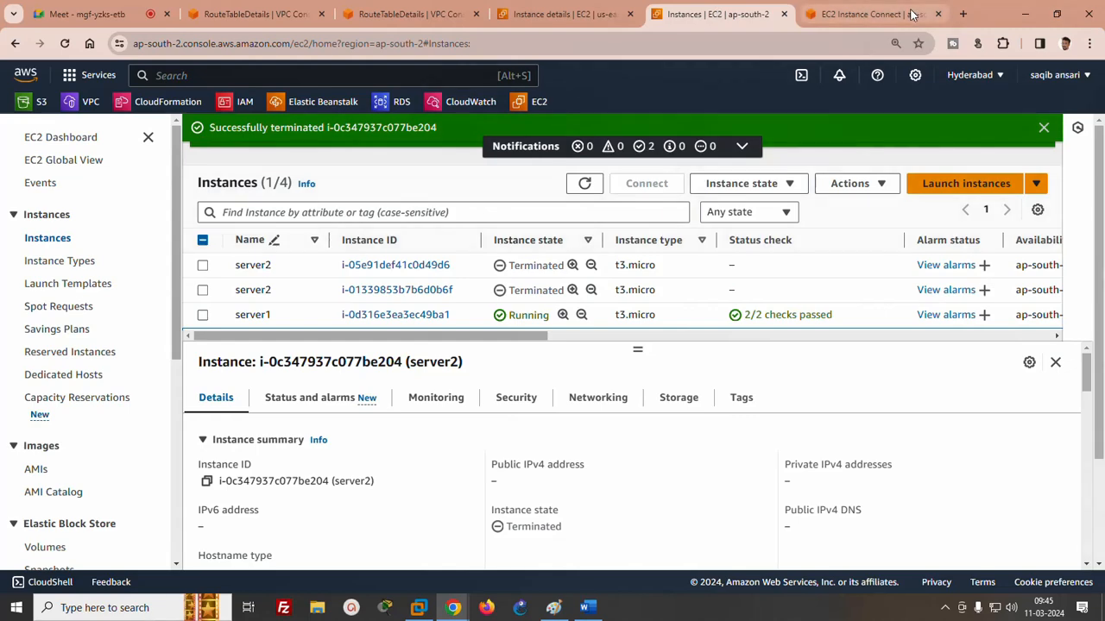
click(872, 14)
- Stop the running ping in server1's terminal and clear the screen
drag(684, 203, 688, 210)
key(ctrl+c)
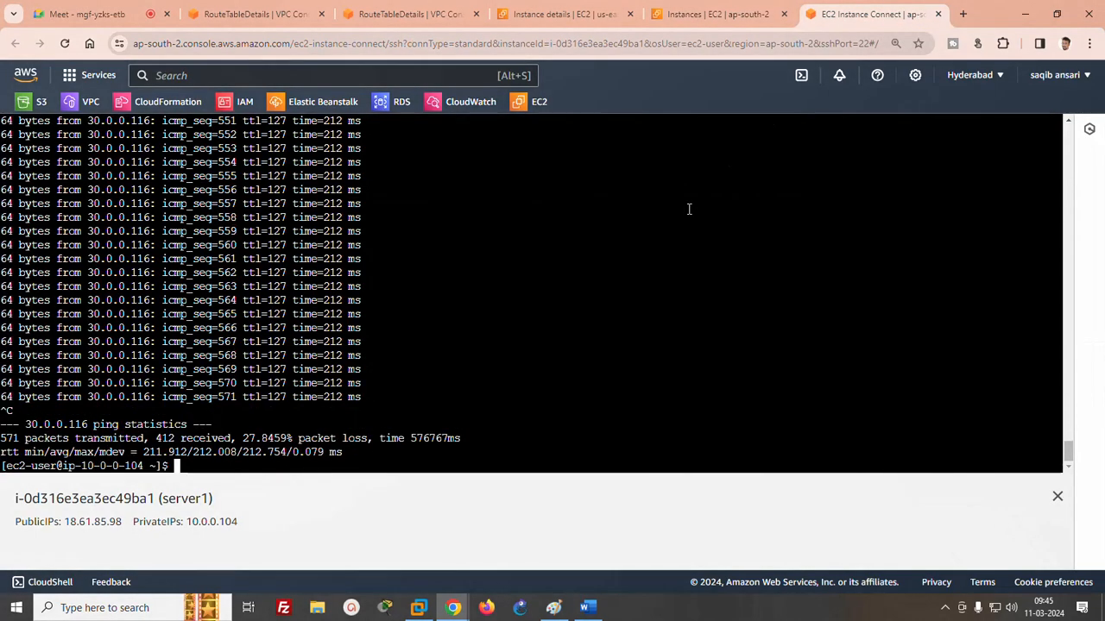
key(Return)
text(cle)
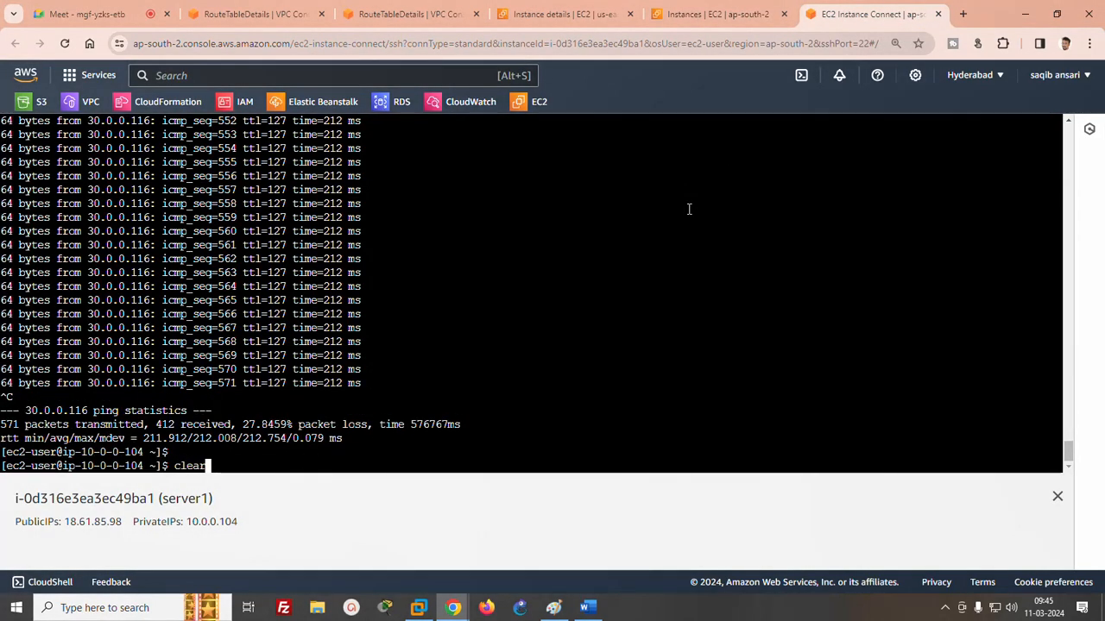
text(ar)
key(Return)
- Ping server4's copied public address 54.175.28.203 from server1, stopping after a few replies
text(ping)
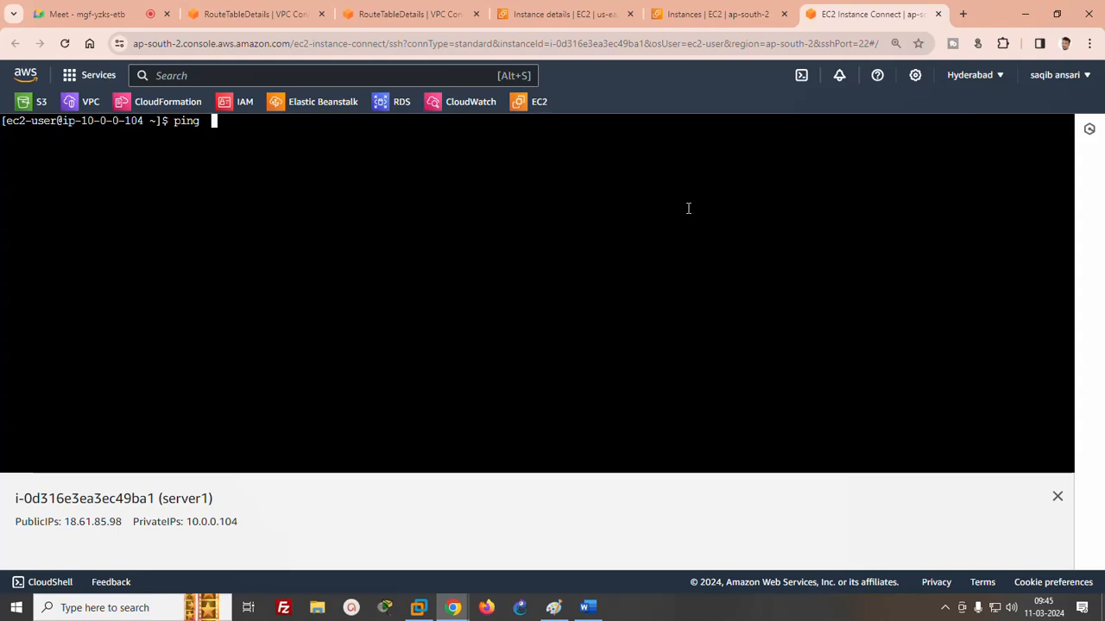
right_click(539, 210)
click(562, 345)
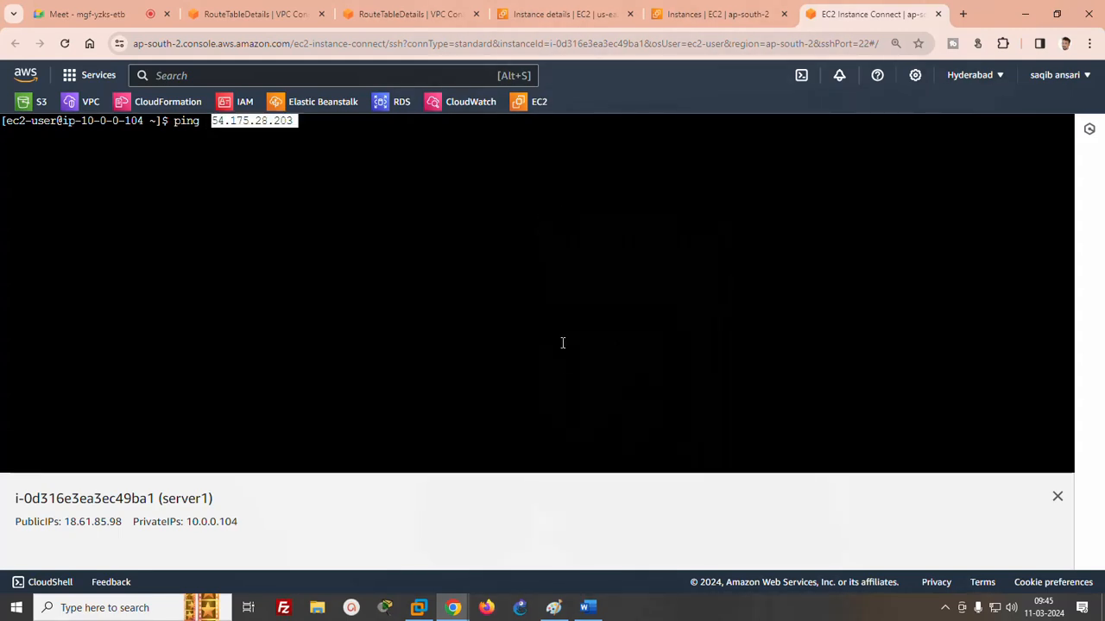
key(Return)
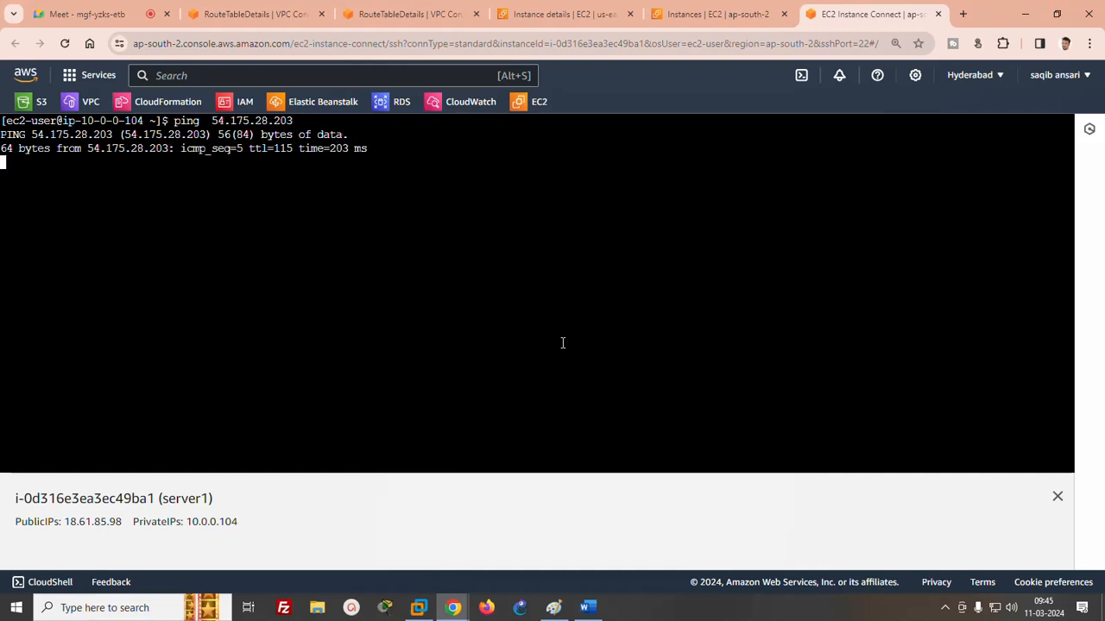
key(ctrl+c)
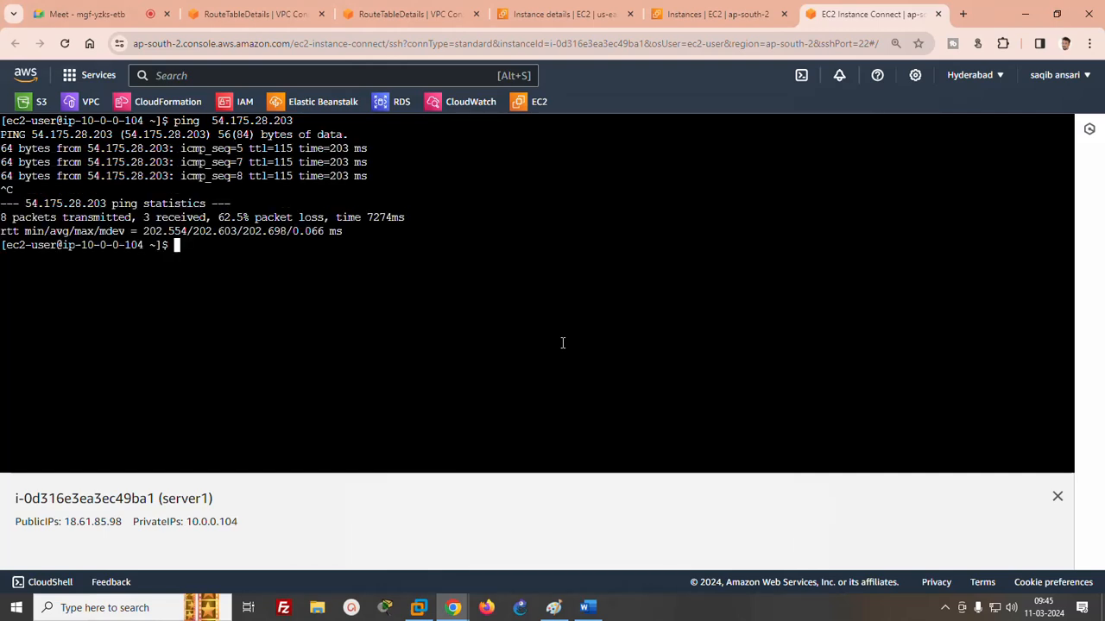
- Copy server4's private IPv4 address from the second account's Chrome window and return to server1's terminal
mouse_move(458, 604)
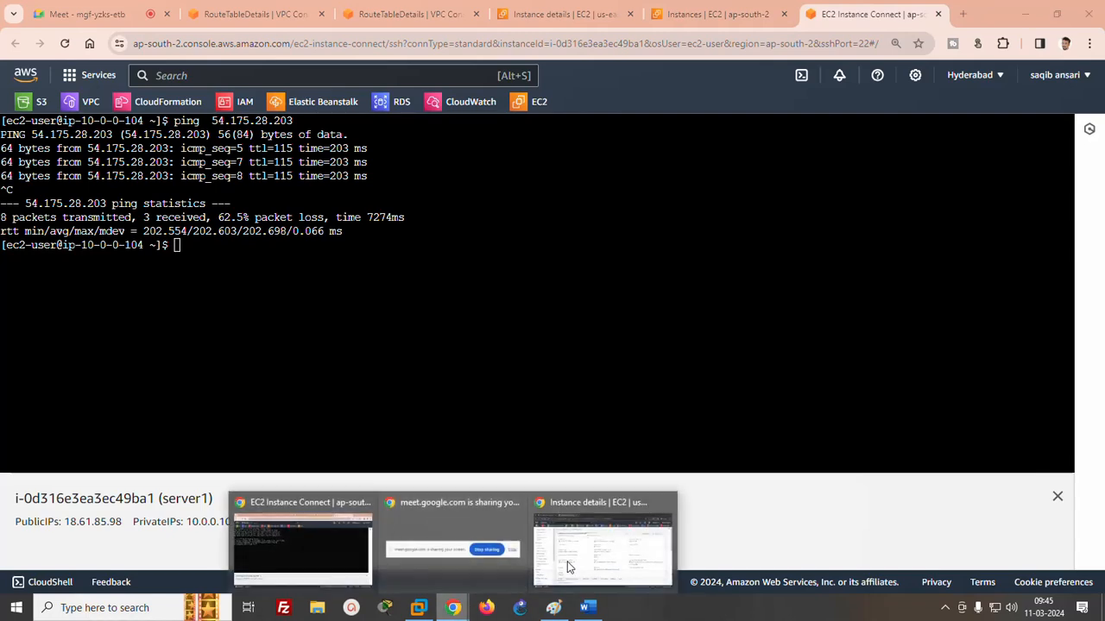
click(605, 542)
click(771, 224)
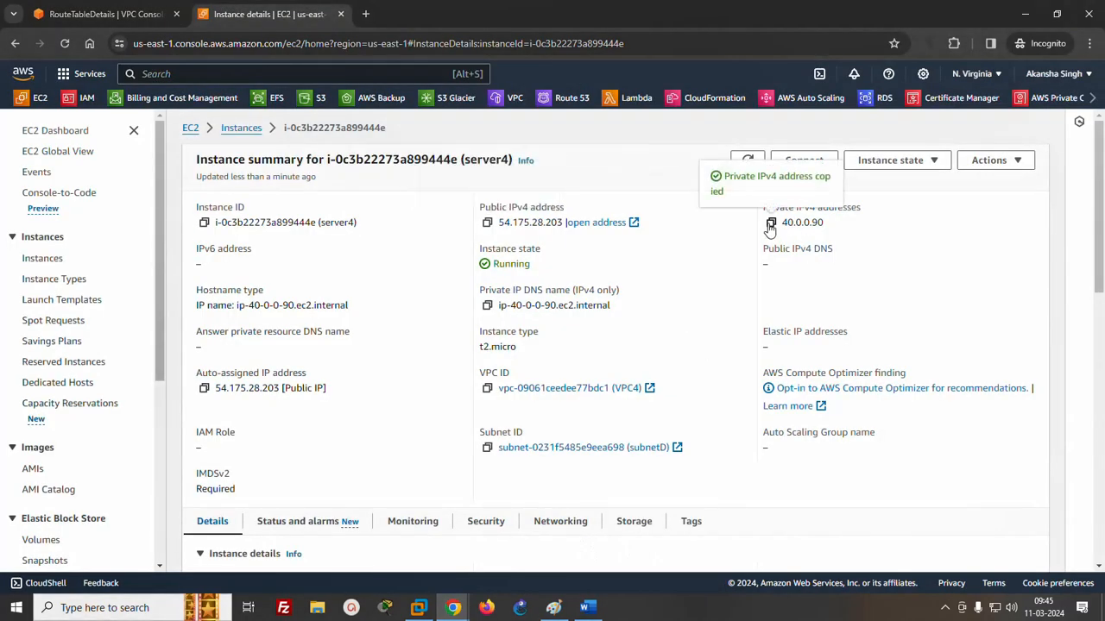
mouse_move(453, 607)
click(302, 544)
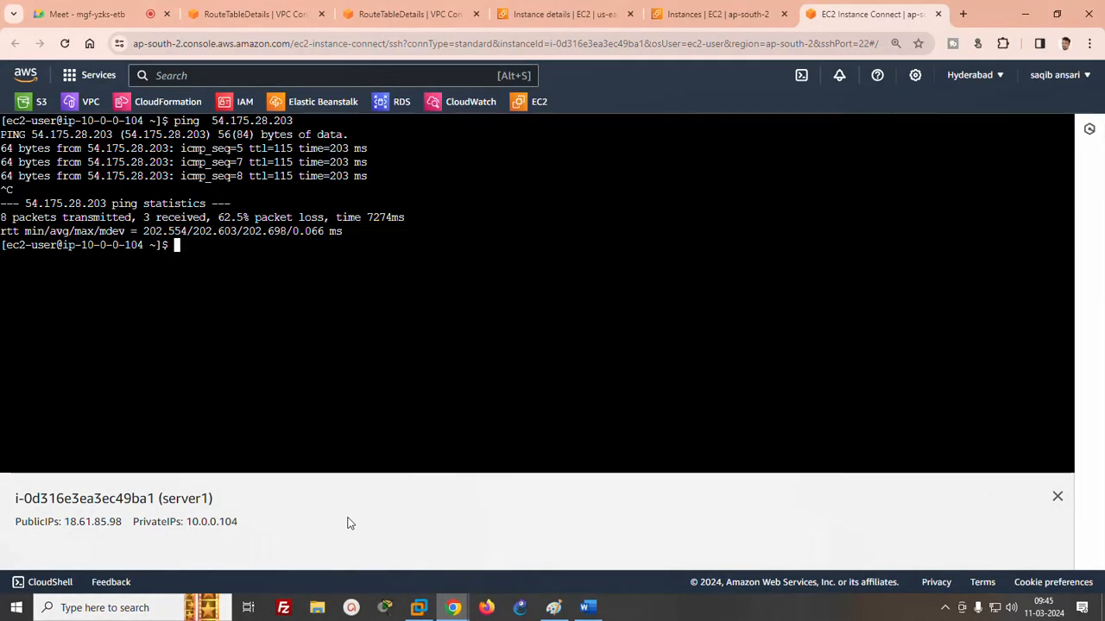
- Ping server4's private address 40.0.0.90 from server1
text(ping)
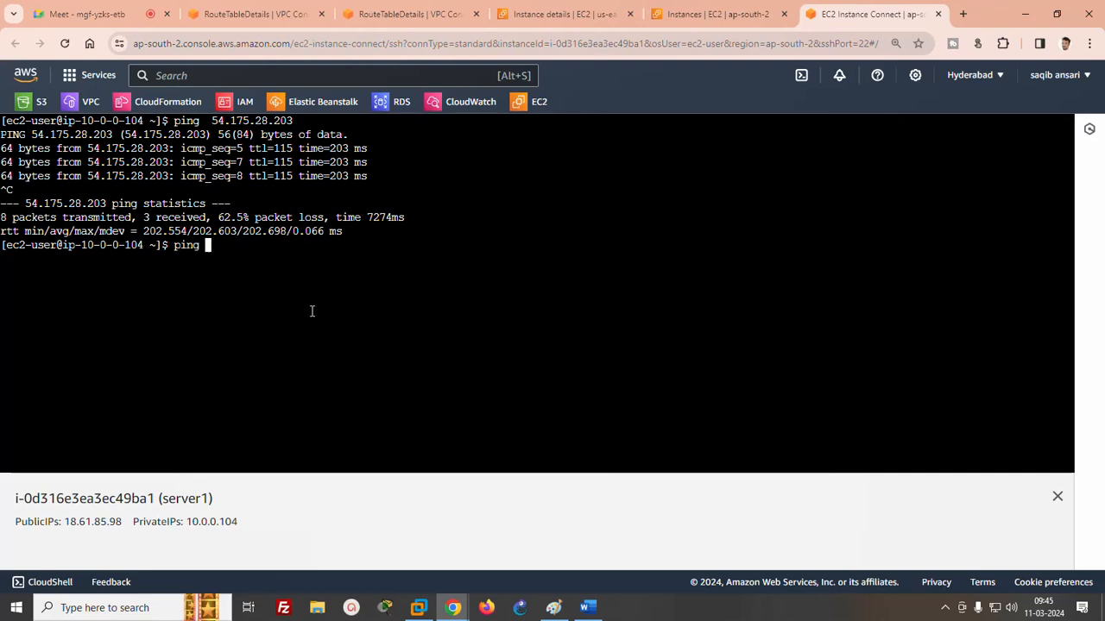
right_click(311, 311)
click(335, 176)
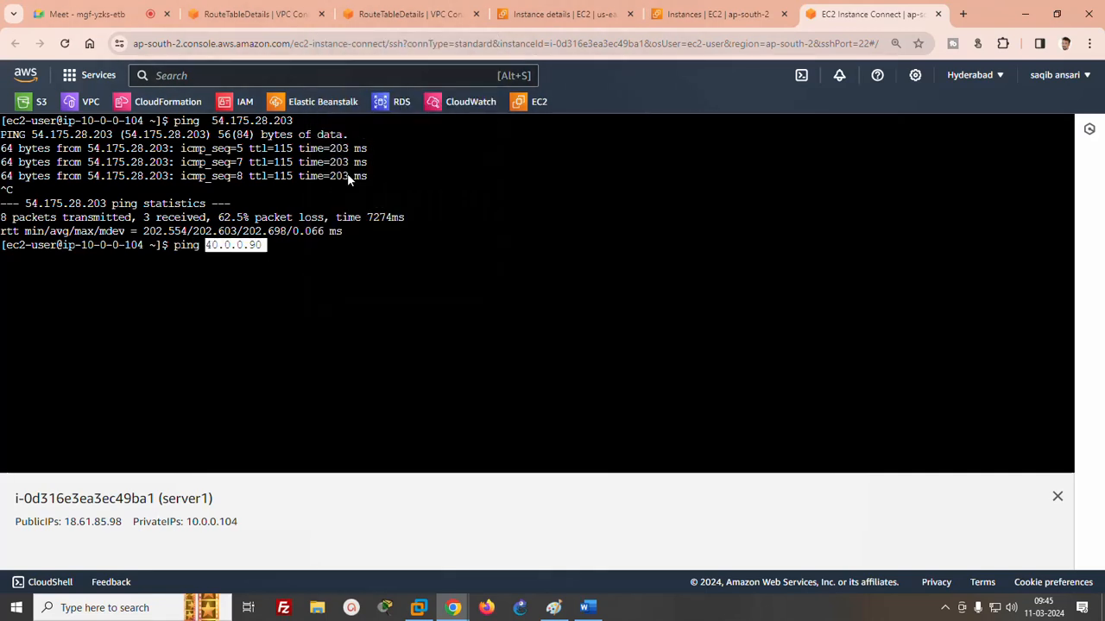
key(Return)
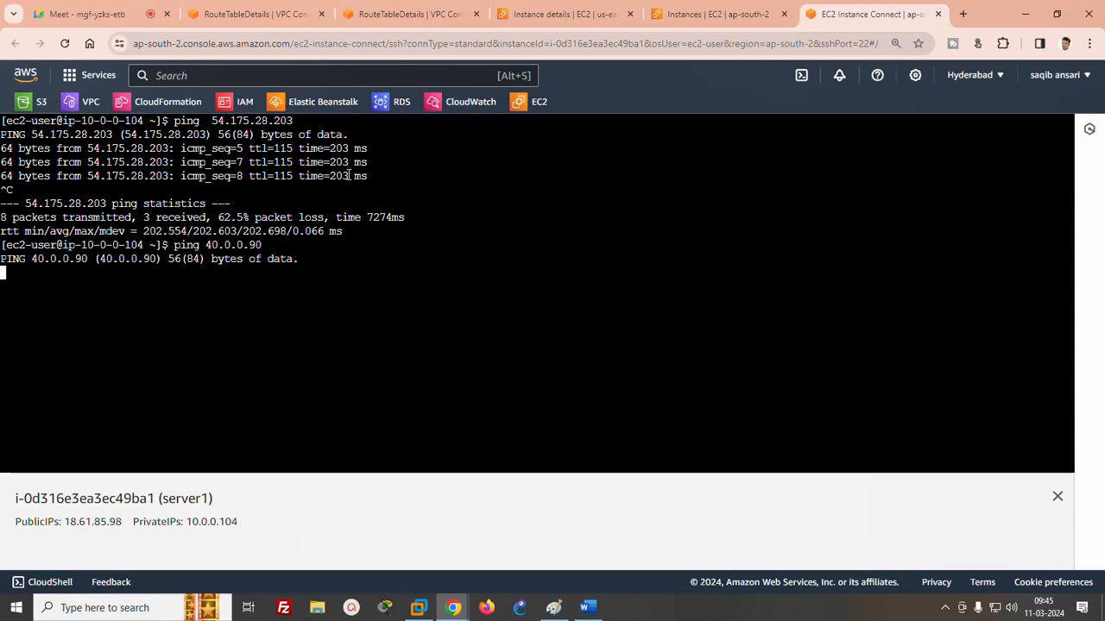
- Start a new peering connection in the first account's Hyderabad VPC console and name it ac1-ac2
click(238, 15)
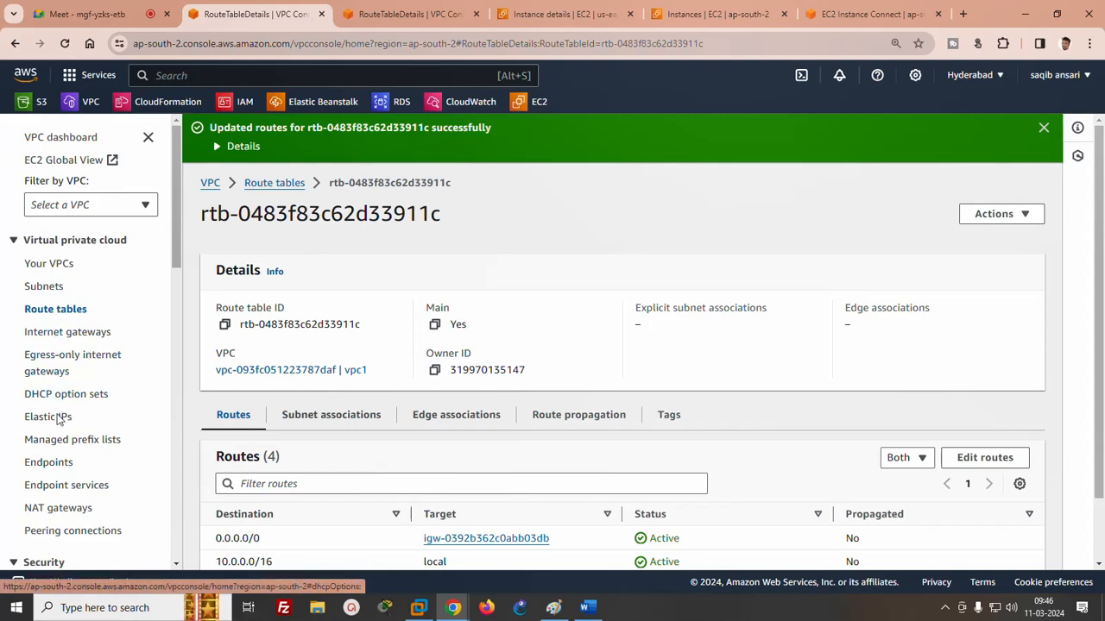
click(68, 532)
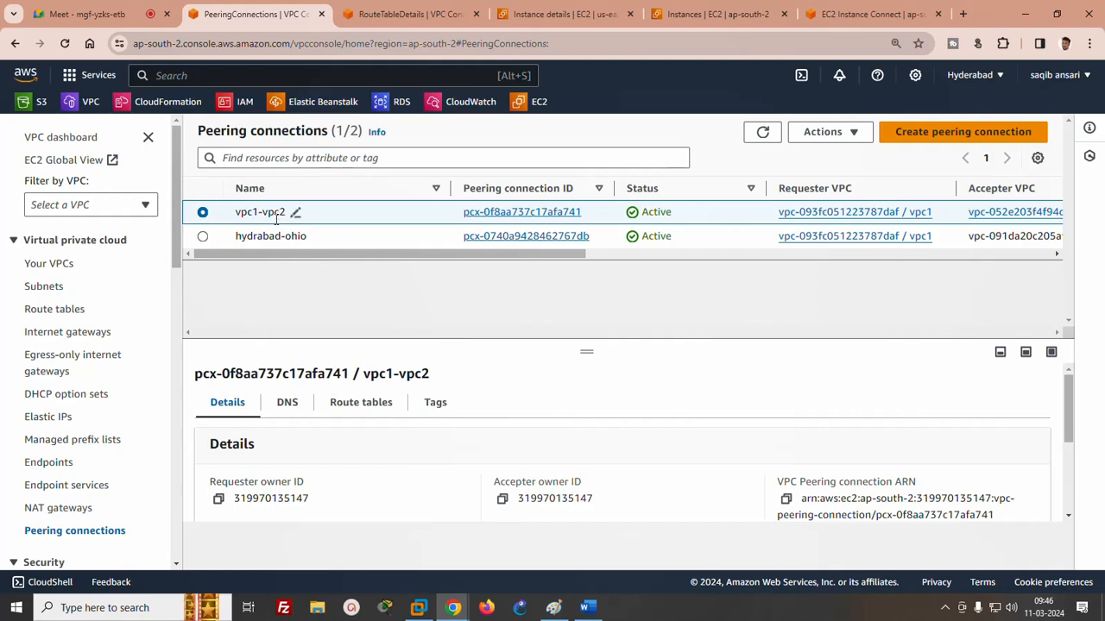
click(930, 138)
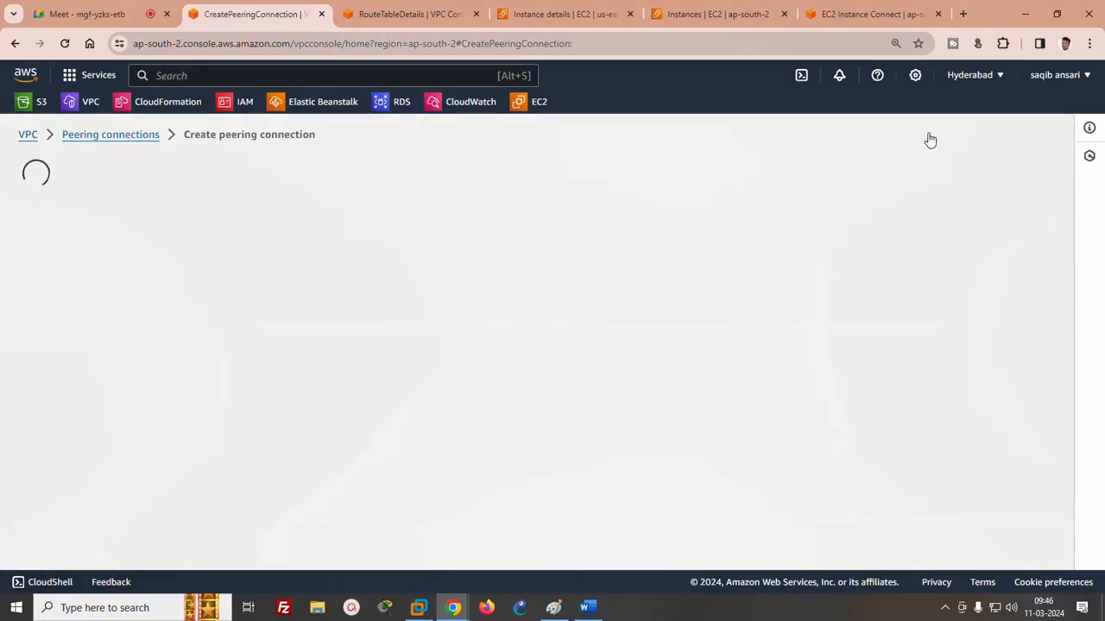
text(a)
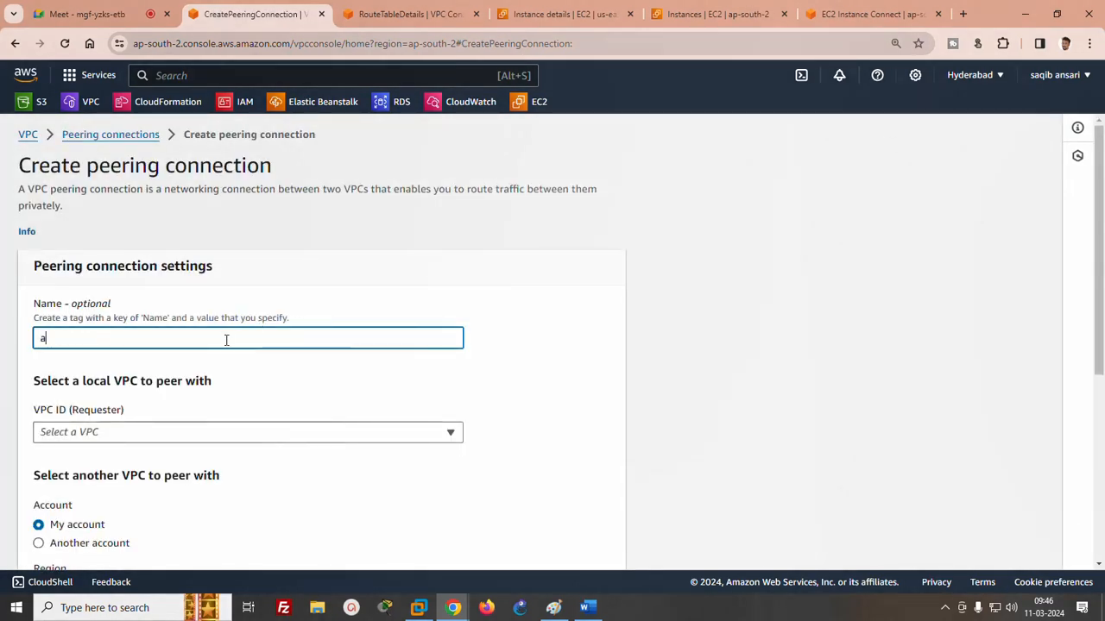
text(c1-ac2)
scroll(517, 337, down, 3)
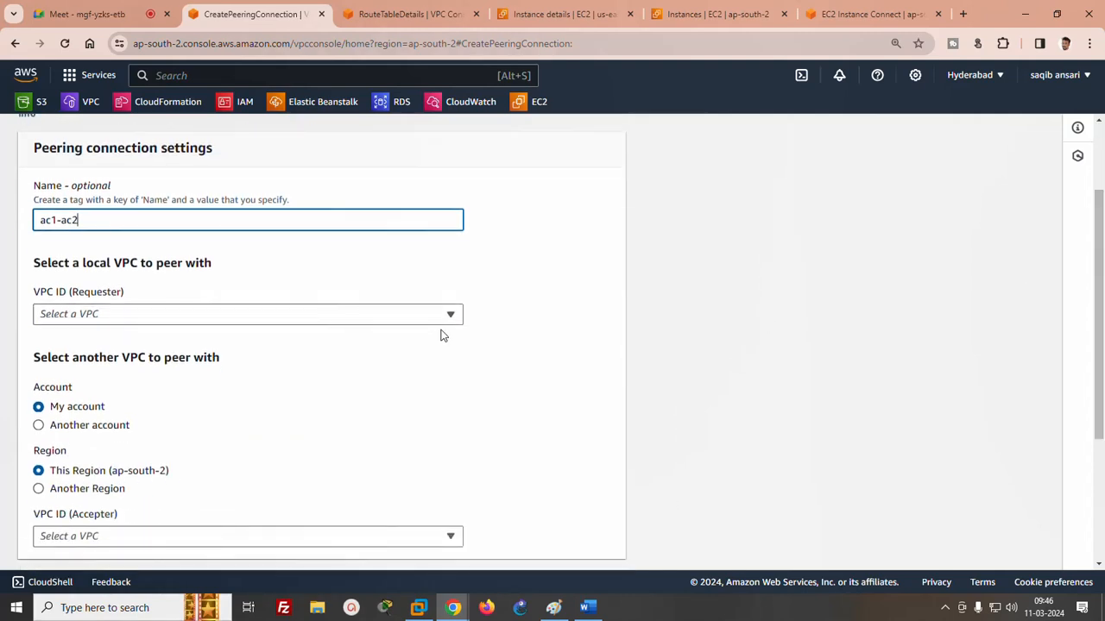
- Select vpc1 as the requester VPC and set the peer account to Another account
click(372, 314)
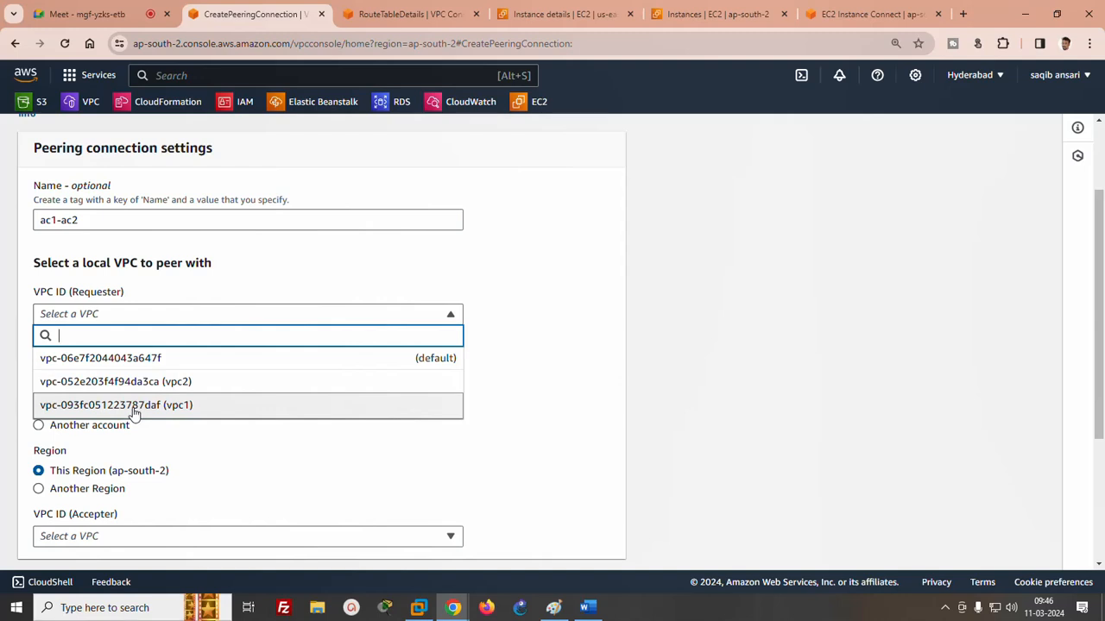
click(131, 407)
scroll(1088, 302, down, 3)
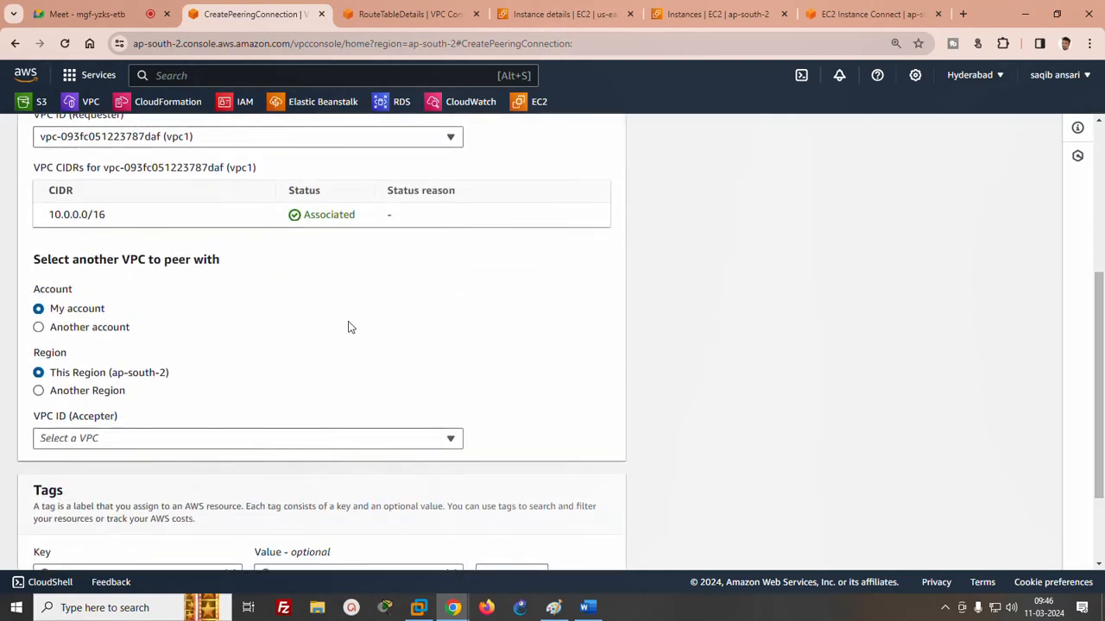
click(53, 335)
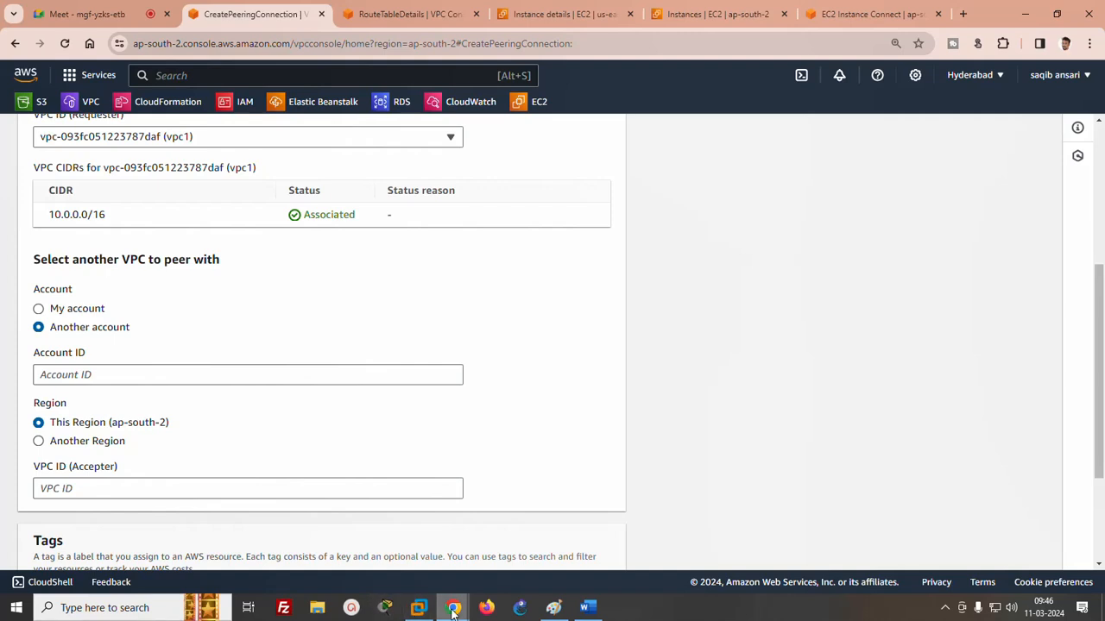
- Copy the second account's account ID from its Chrome window and paste it as the peering connection's Account ID
mouse_move(452, 607)
click(278, 552)
click(603, 543)
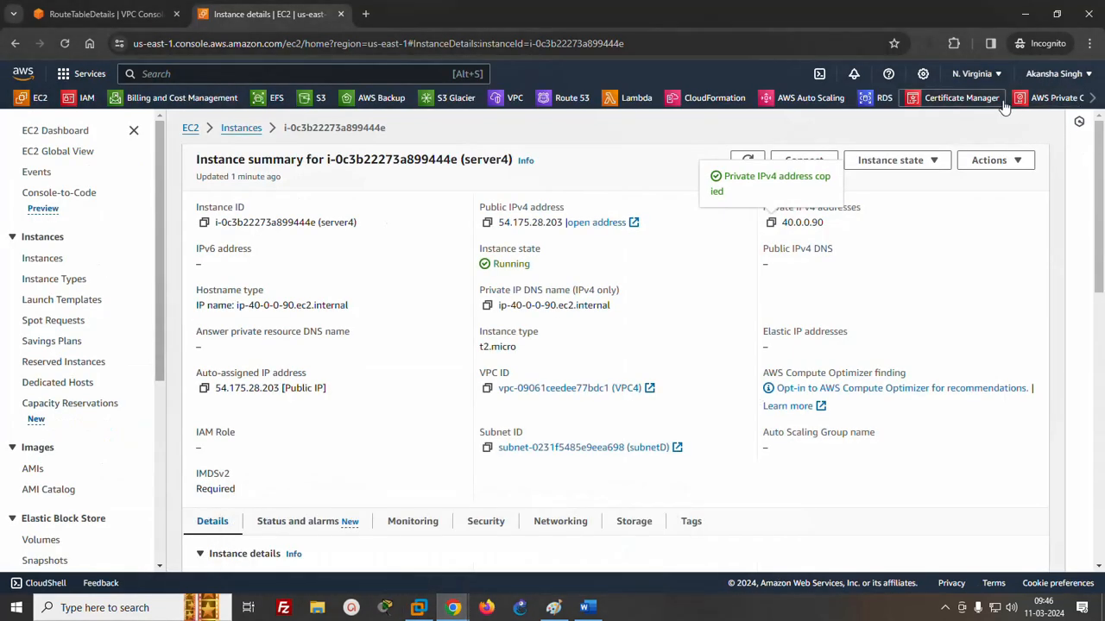
click(1084, 78)
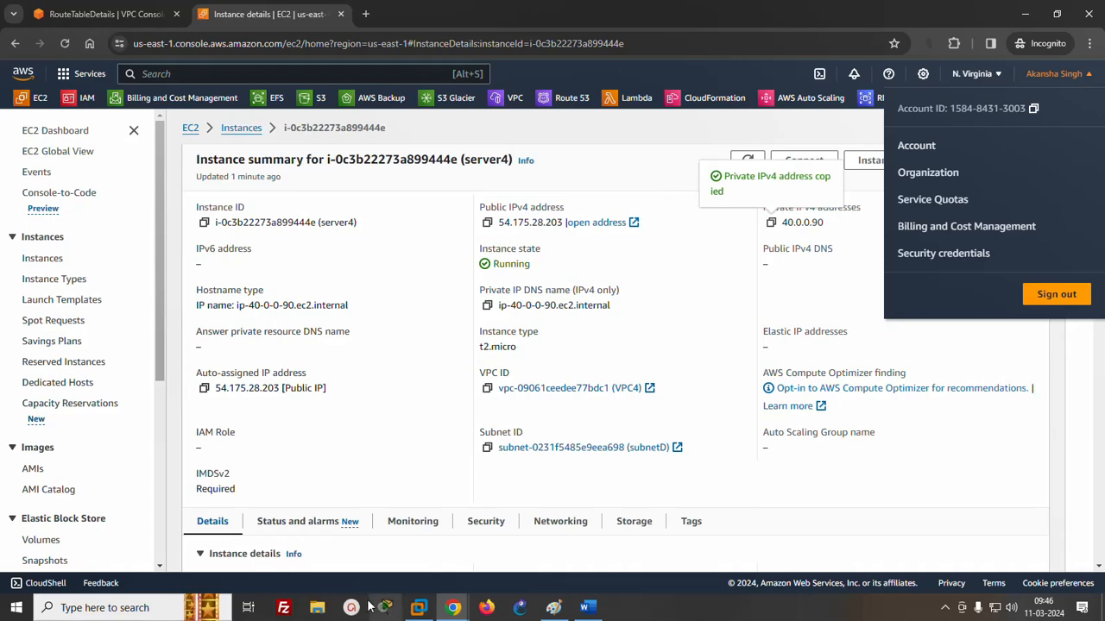
mouse_move(452, 608)
click(307, 552)
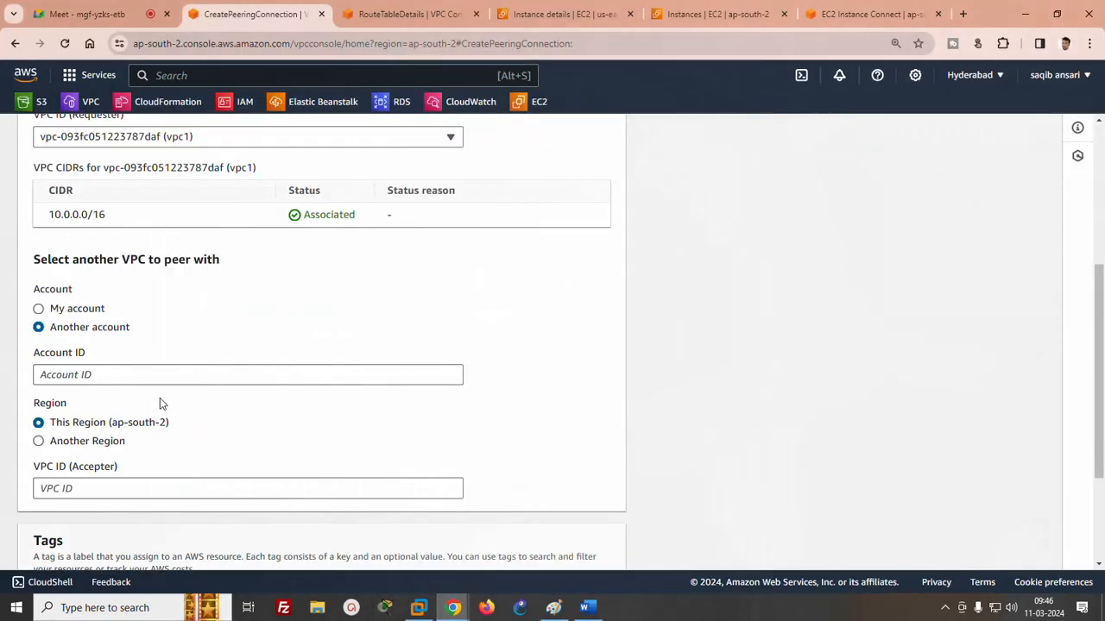
click(159, 376)
key(ctrl+v)
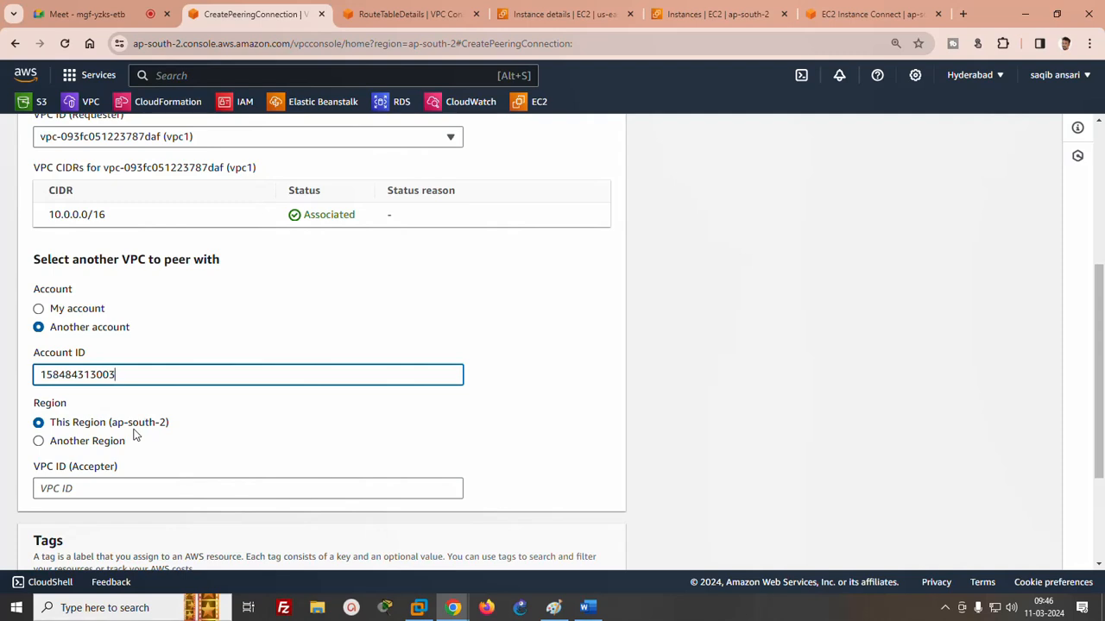
- Set the accepter's region to Another Region, US East (N. Virginia) (us-east-1)
click(74, 443)
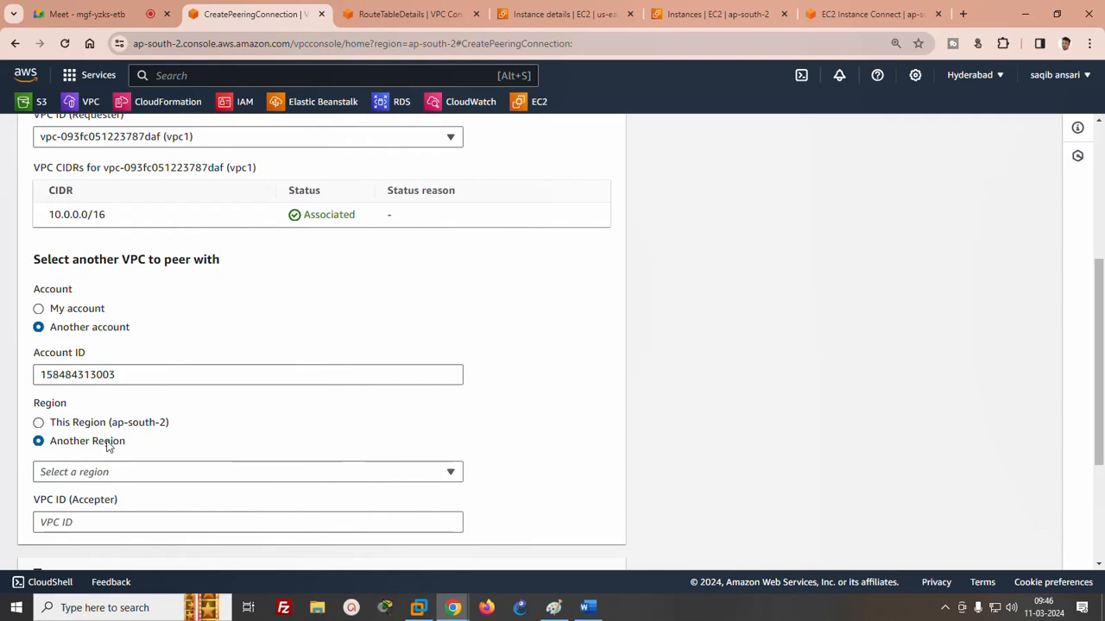
click(110, 474)
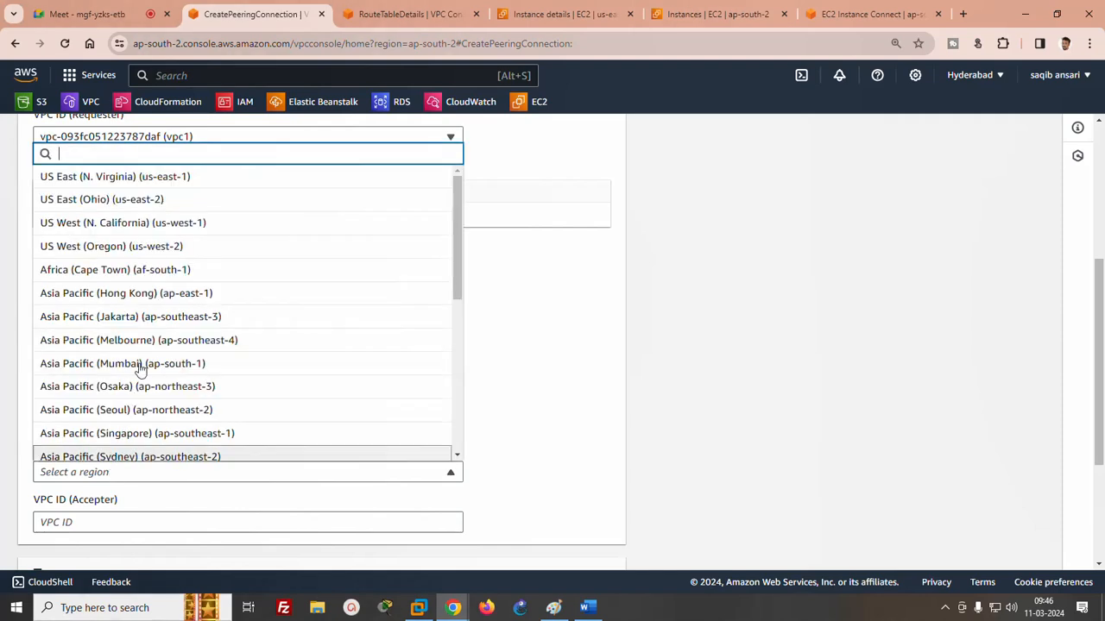
click(136, 185)
- Switch to the second account's Chrome window, open VPC4's details and copy its VPC ID for the accepter field
click(112, 519)
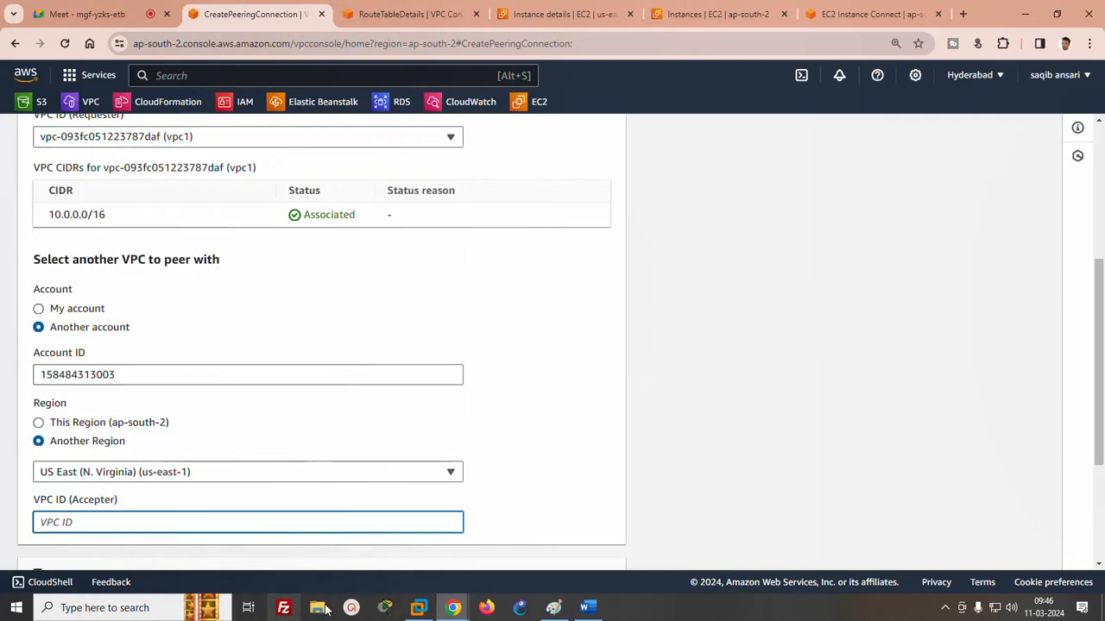
mouse_move(453, 608)
click(597, 532)
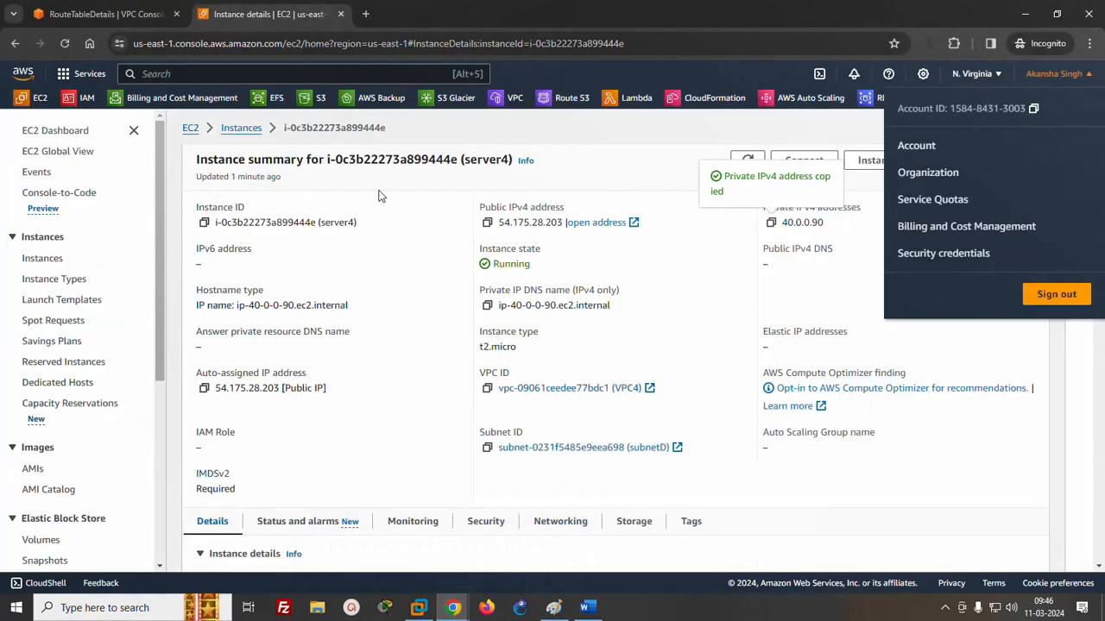
click(104, 15)
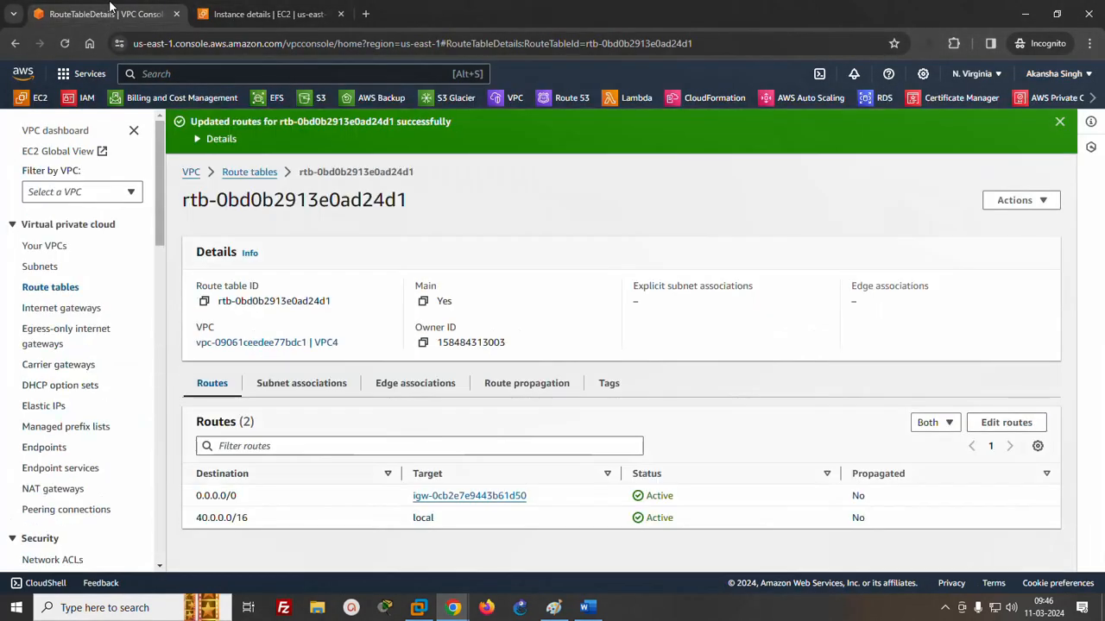
click(41, 246)
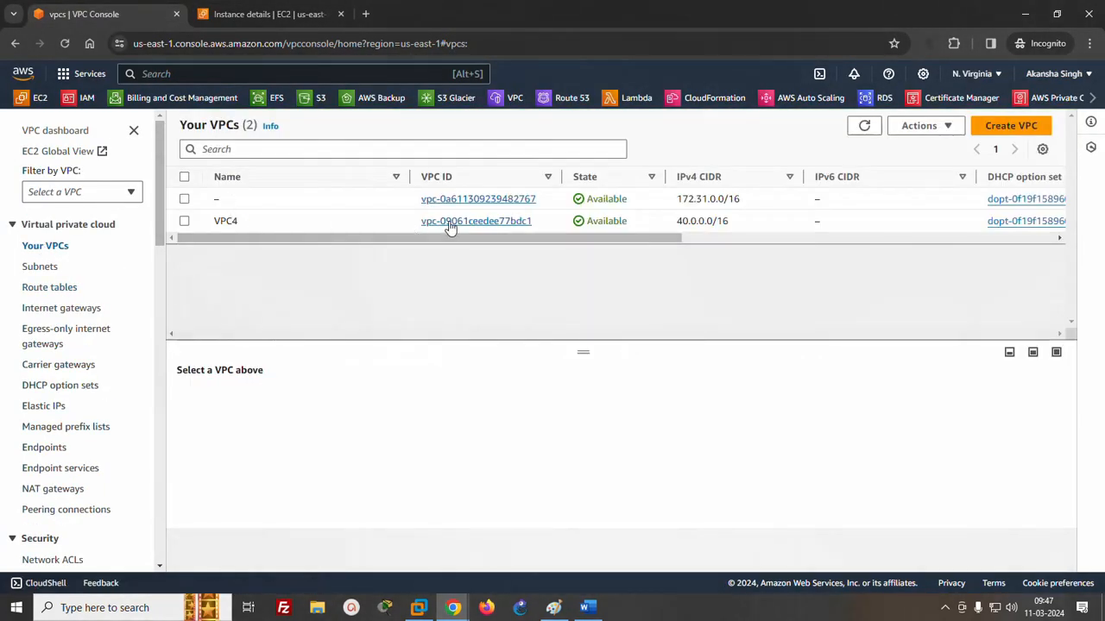
click(450, 223)
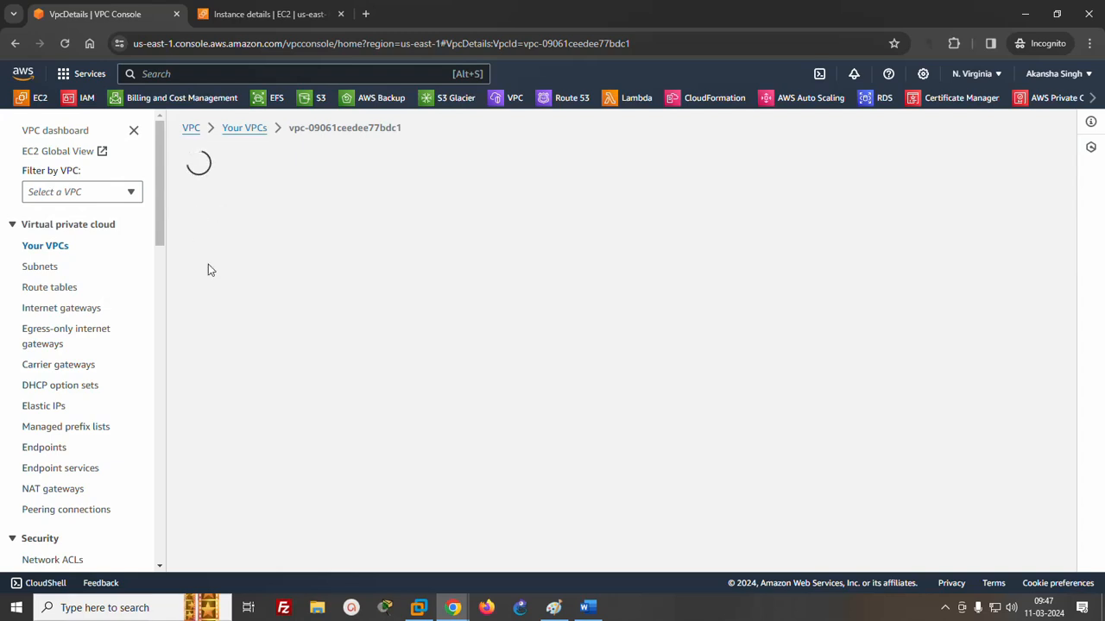
click(205, 243)
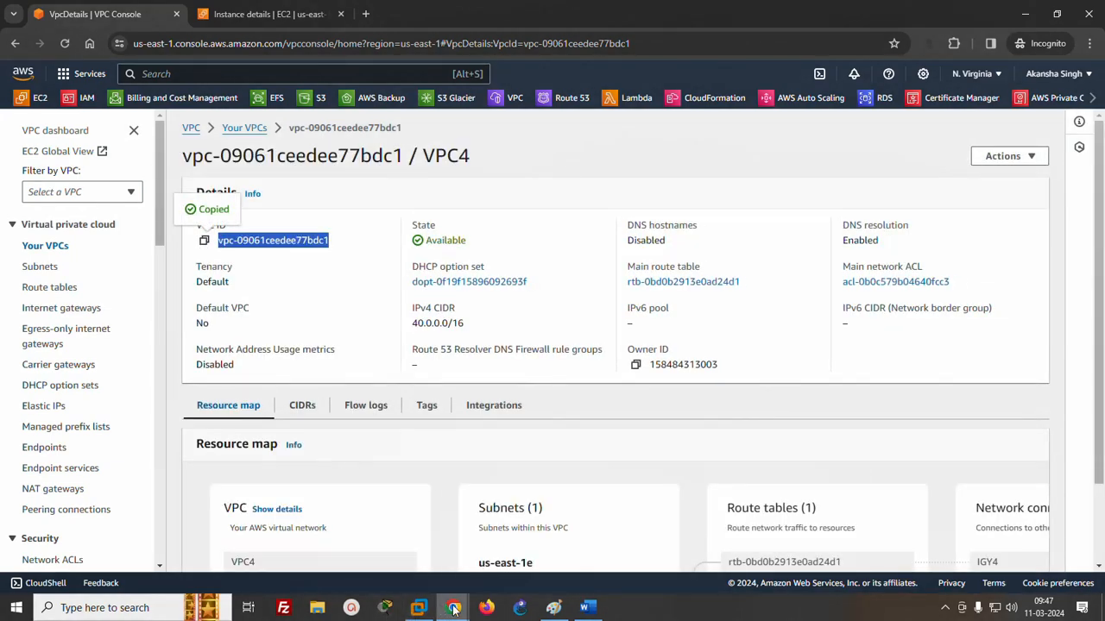
- Return to the first account's window, paste VPC4's ID as the accepter VPC and create the peering connection
mouse_move(452, 607)
click(309, 540)
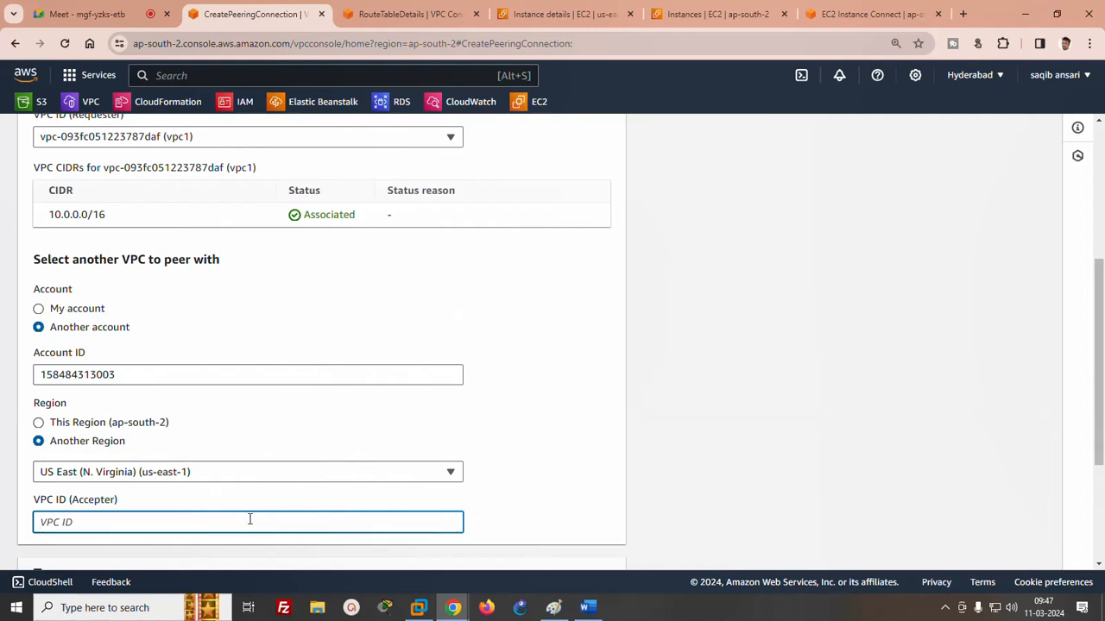
key(ctrl+v)
scroll(1101, 401, down, 2)
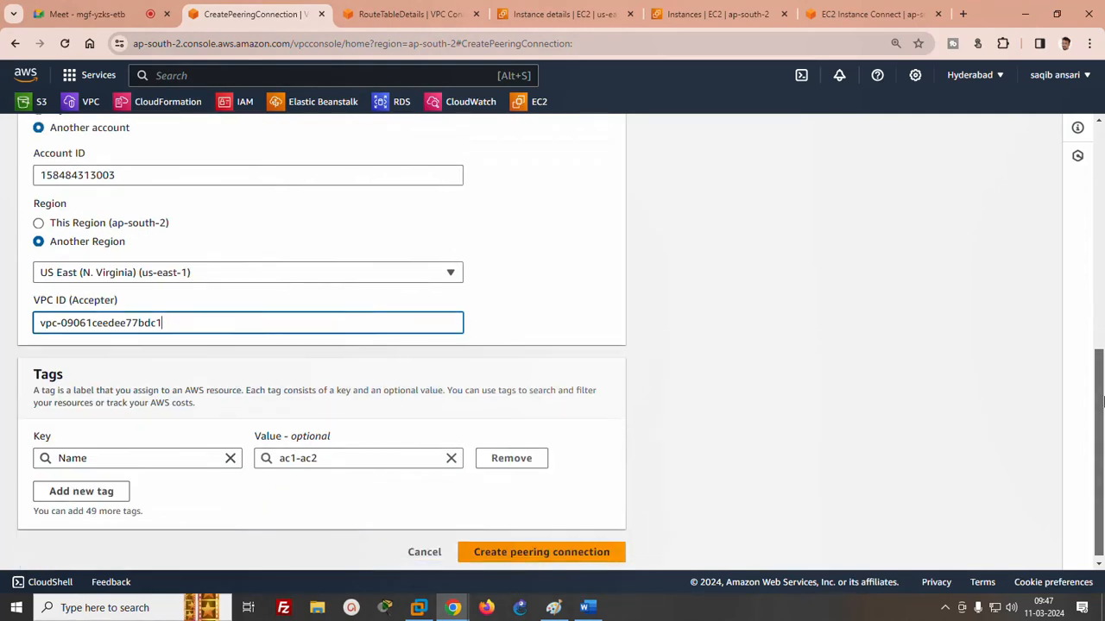
click(541, 547)
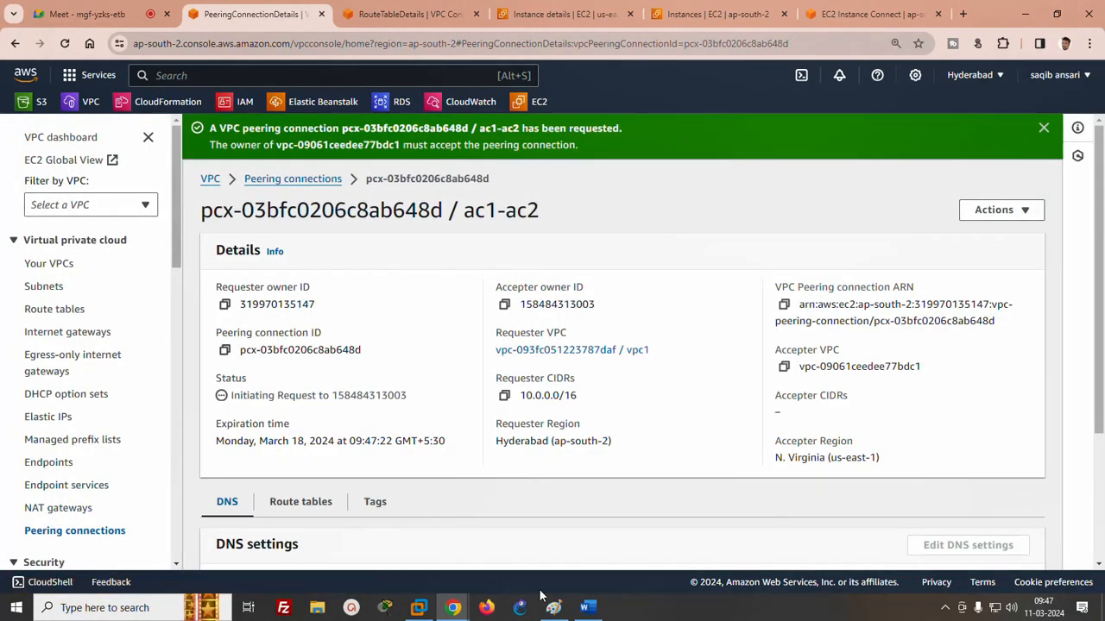
- Switch to the second account's Chrome window and accept the pending VPC peering connection request for VPC4
mouse_move(453, 607)
click(556, 546)
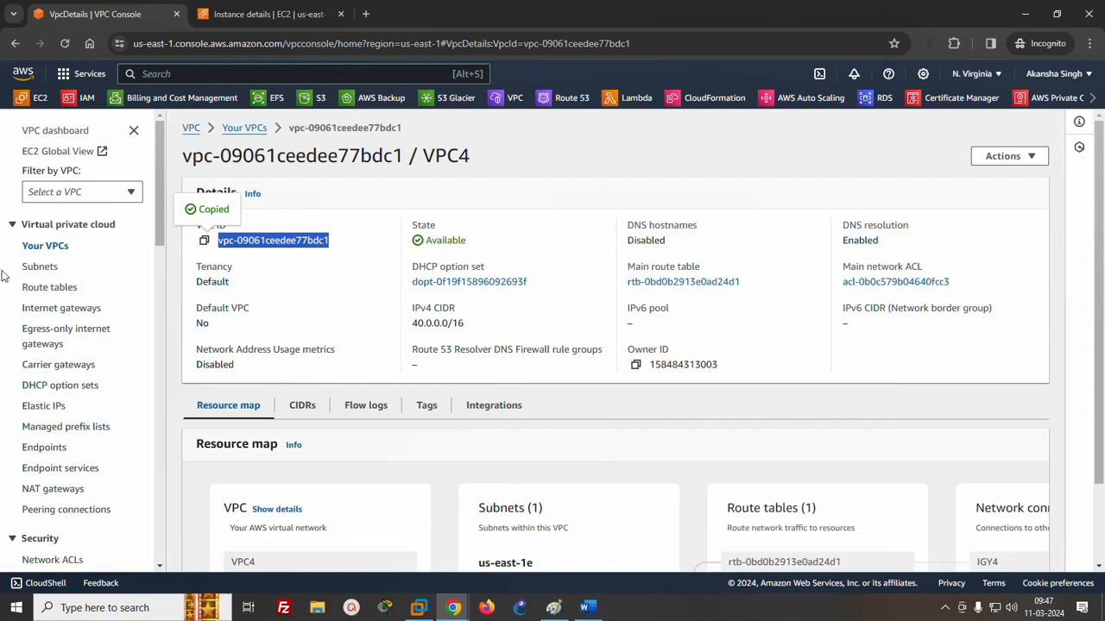
click(59, 509)
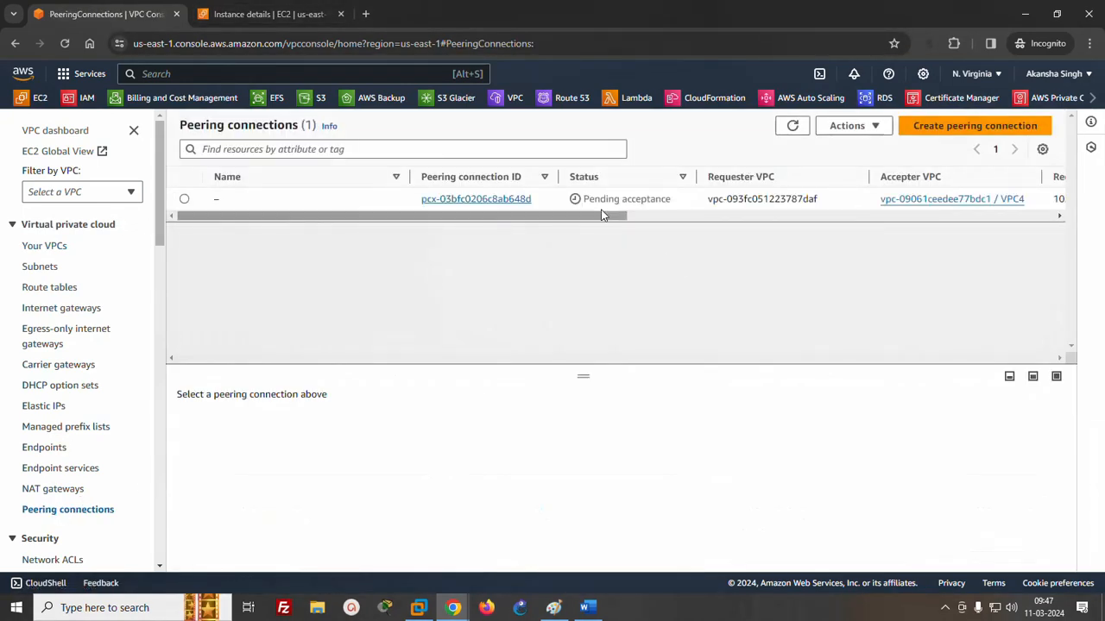
click(184, 199)
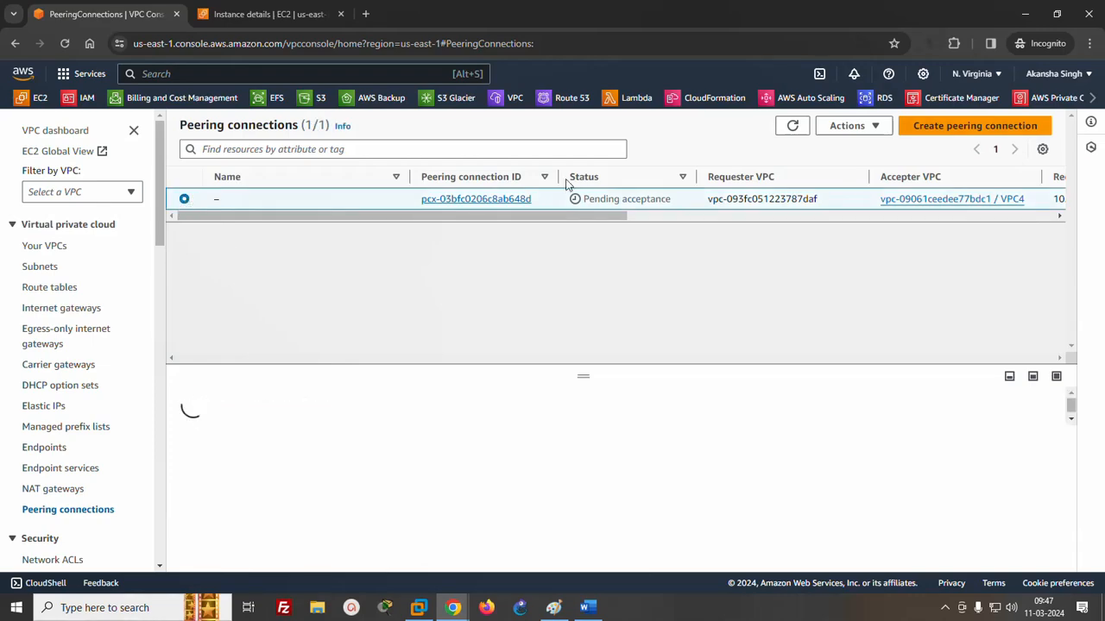
click(854, 126)
click(854, 168)
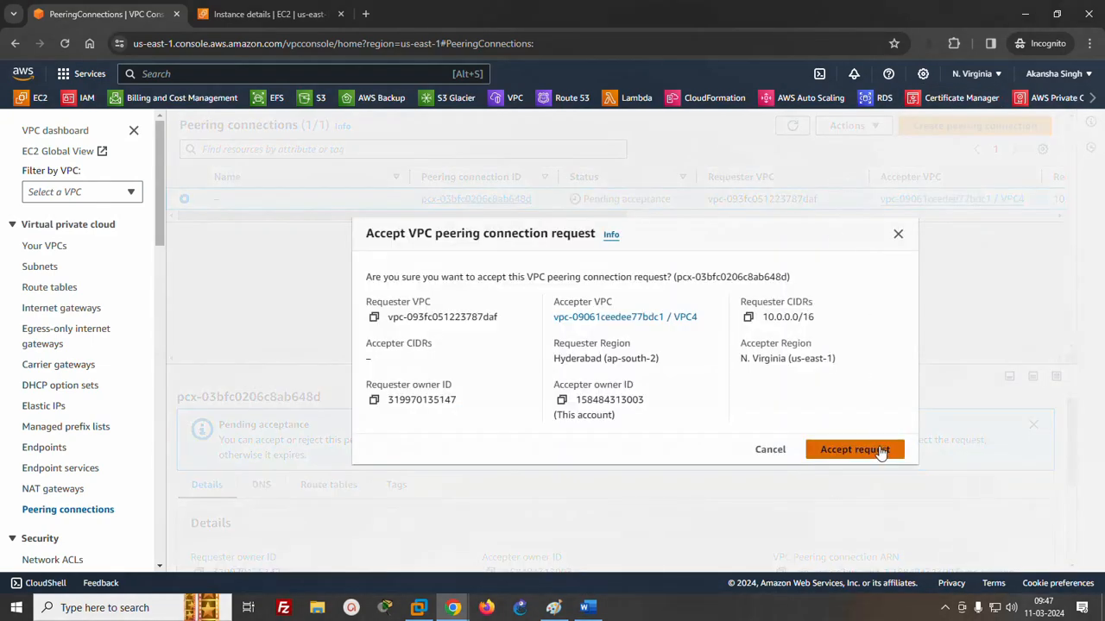
click(880, 449)
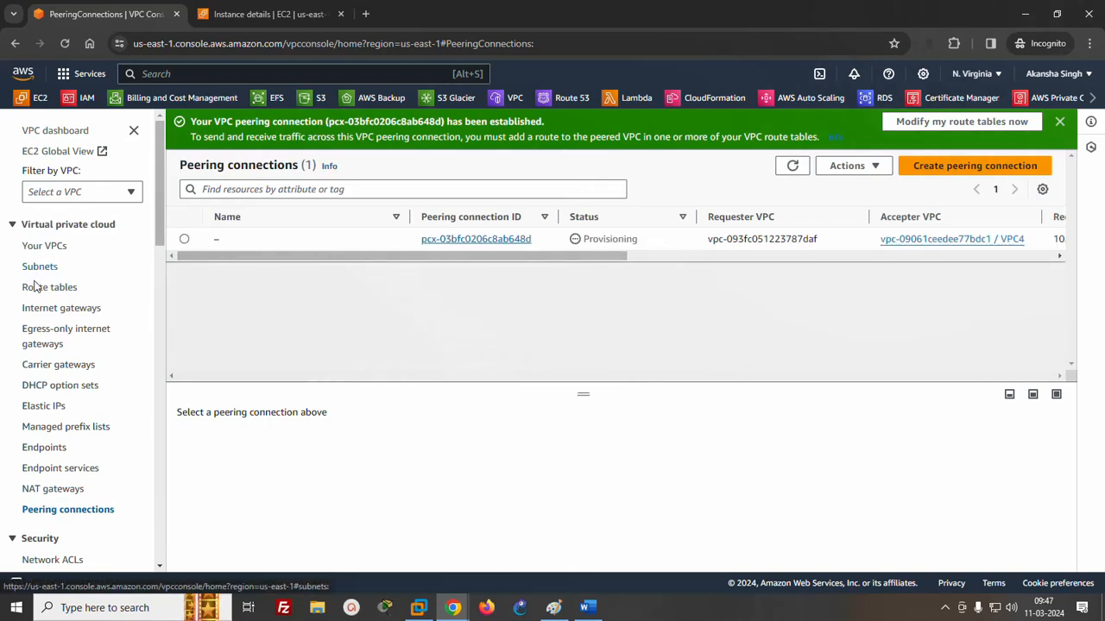
- Edit the routes of VPC4's main route table and add a route with destination 10.0.0.0/16
click(36, 288)
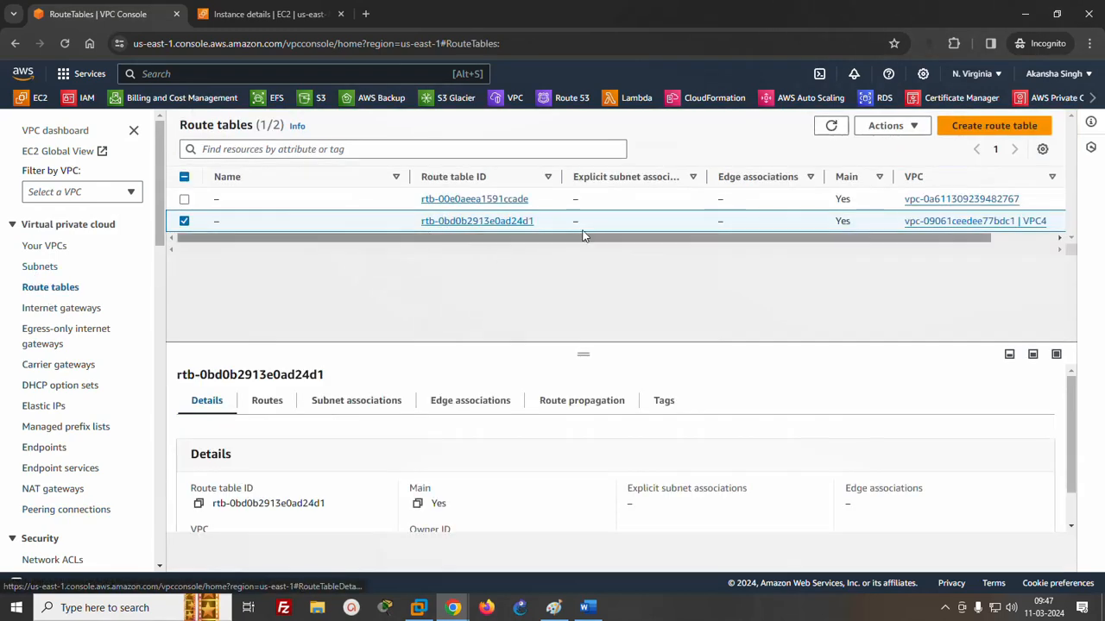
click(498, 222)
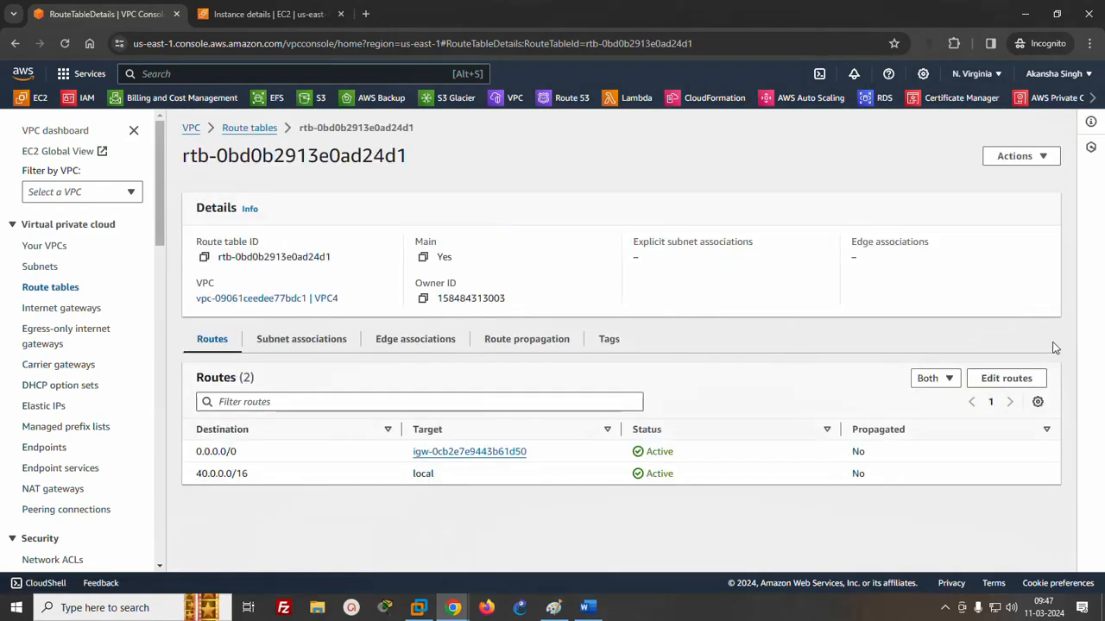
click(1006, 378)
click(80, 344)
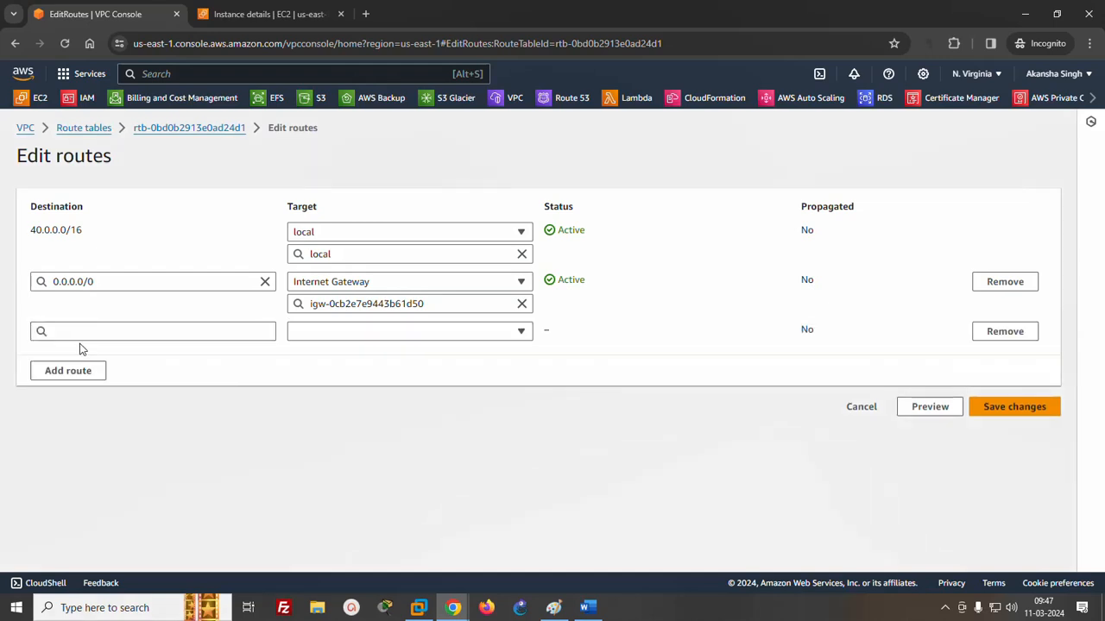
click(45, 332)
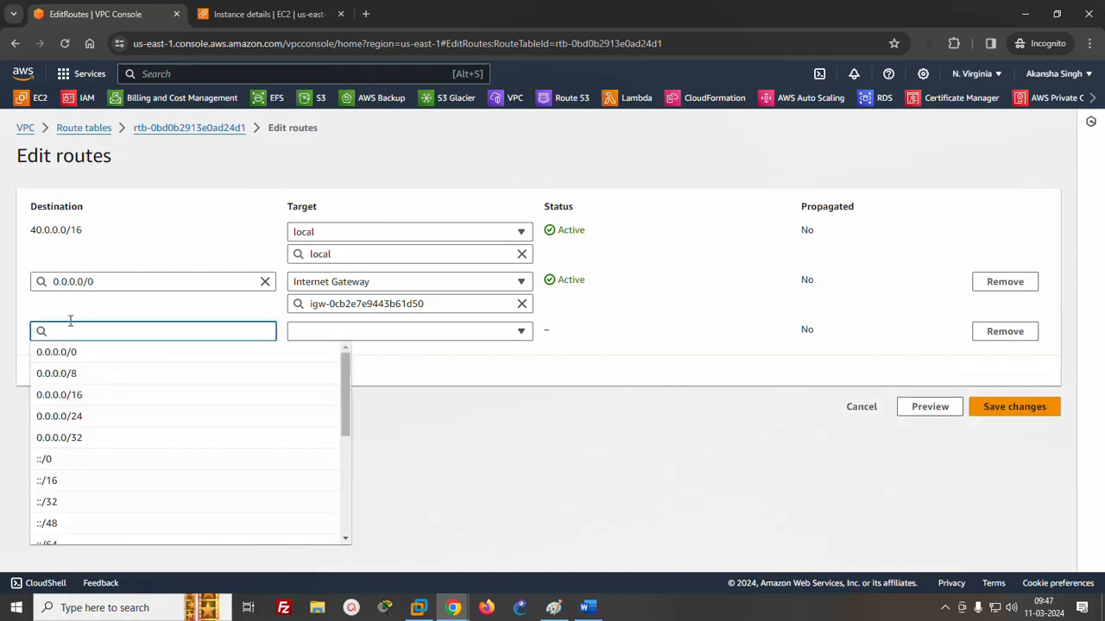
text(10.0.0.0)
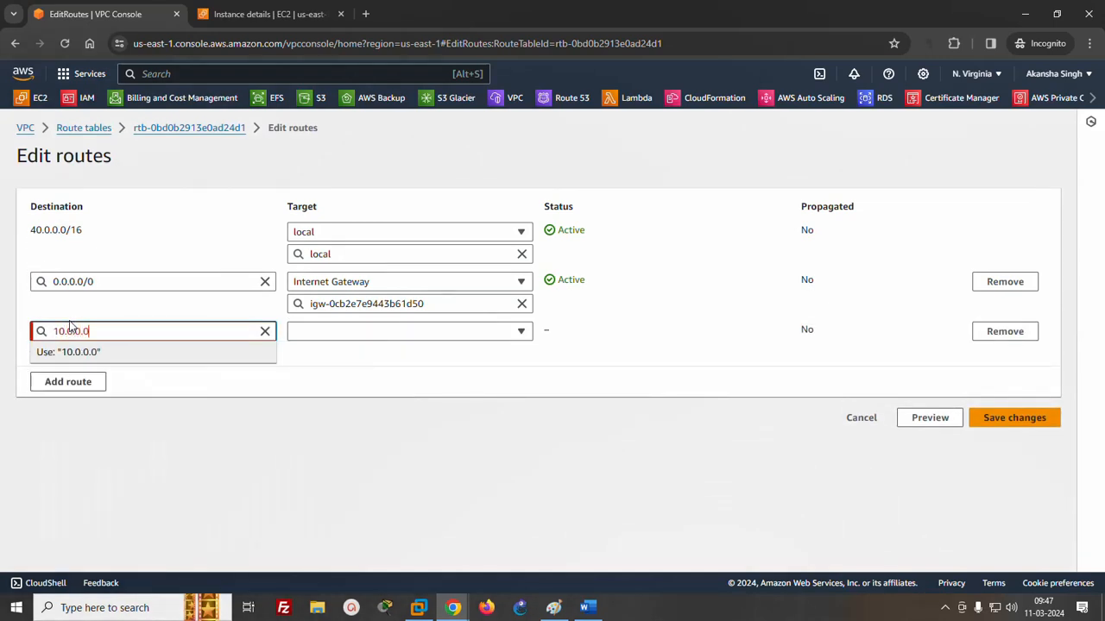
text(/16)
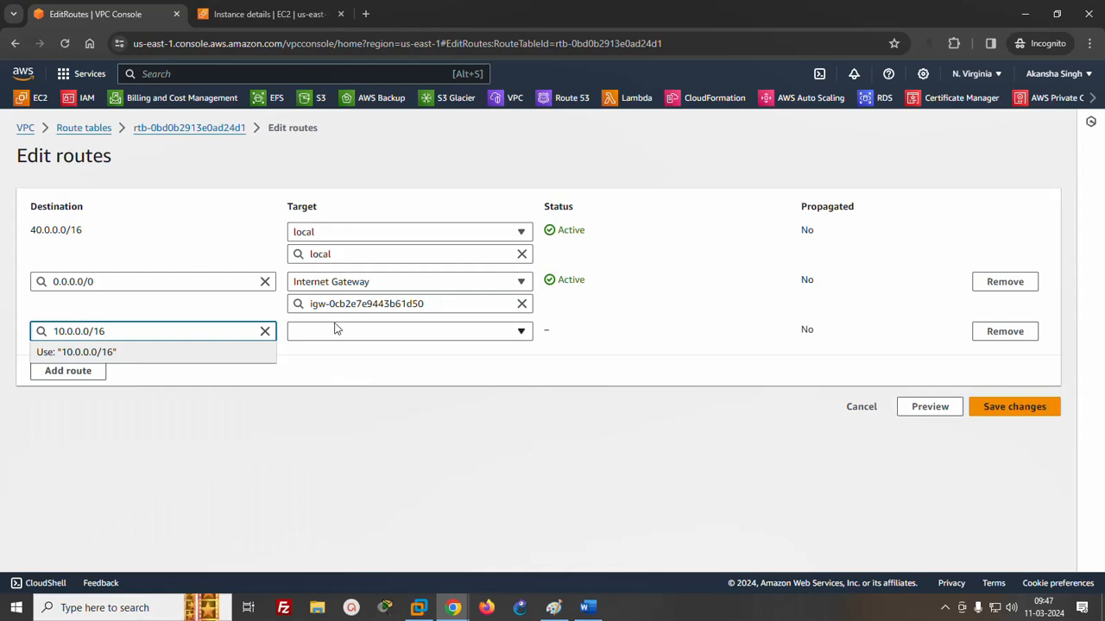
- Set the 10.0.0.0/16 route's target to the peering connection pcx-03bfc0206c8ab648d and save the route changes
click(335, 331)
scroll(529, 473, down, 2)
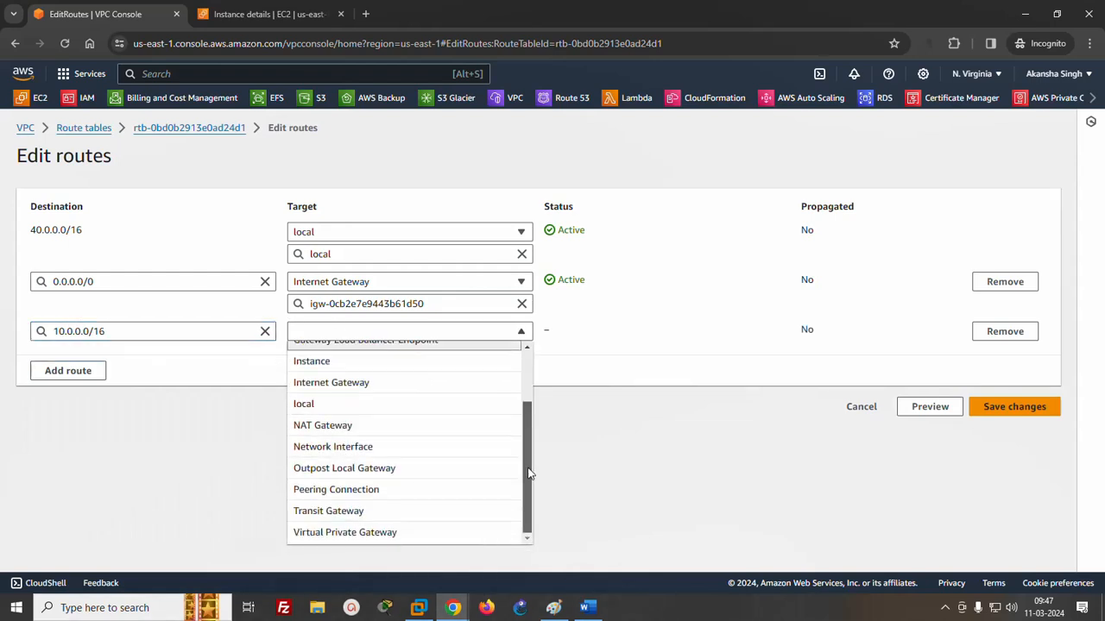
click(324, 489)
click(334, 353)
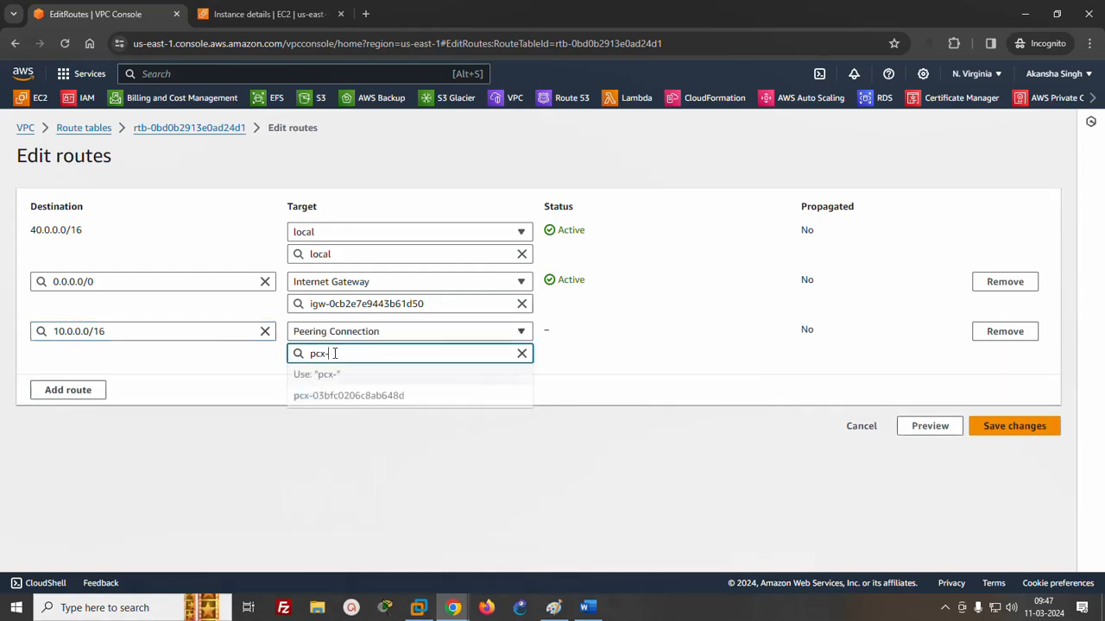
click(338, 395)
click(1012, 428)
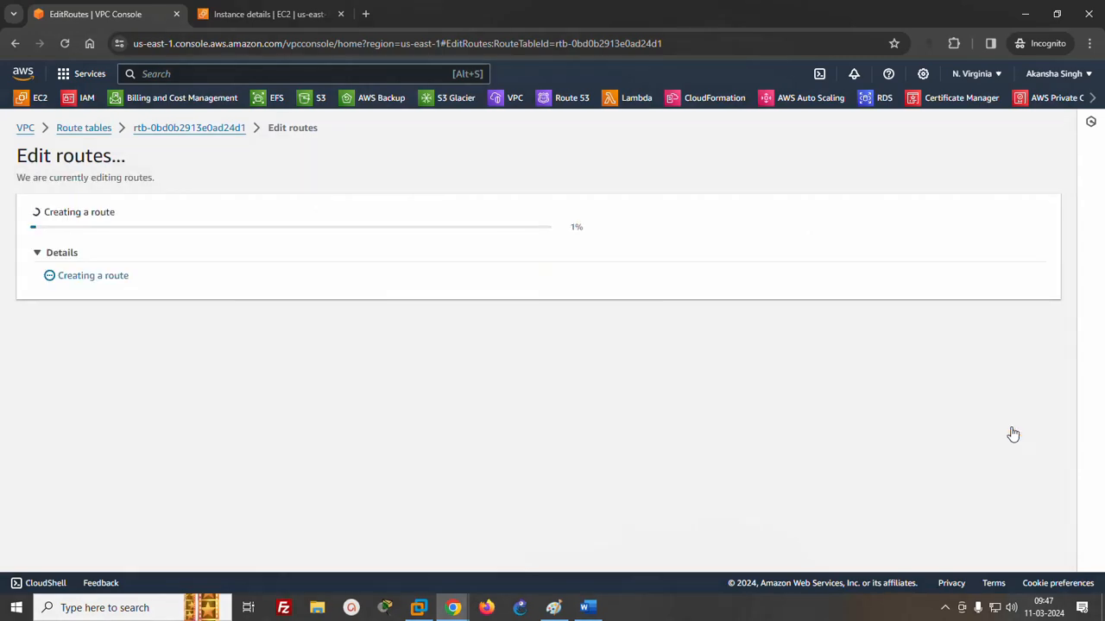
- Return to the first account's Chrome window and check the ac1-ac2 connection's status in the peering connections list
mouse_move(438, 594)
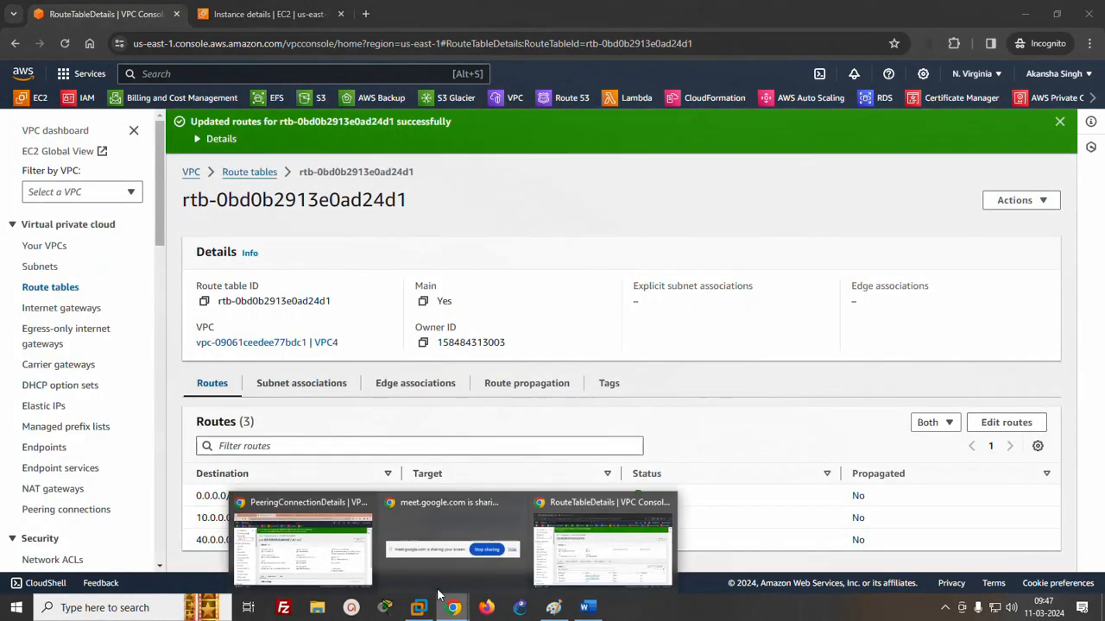
click(312, 552)
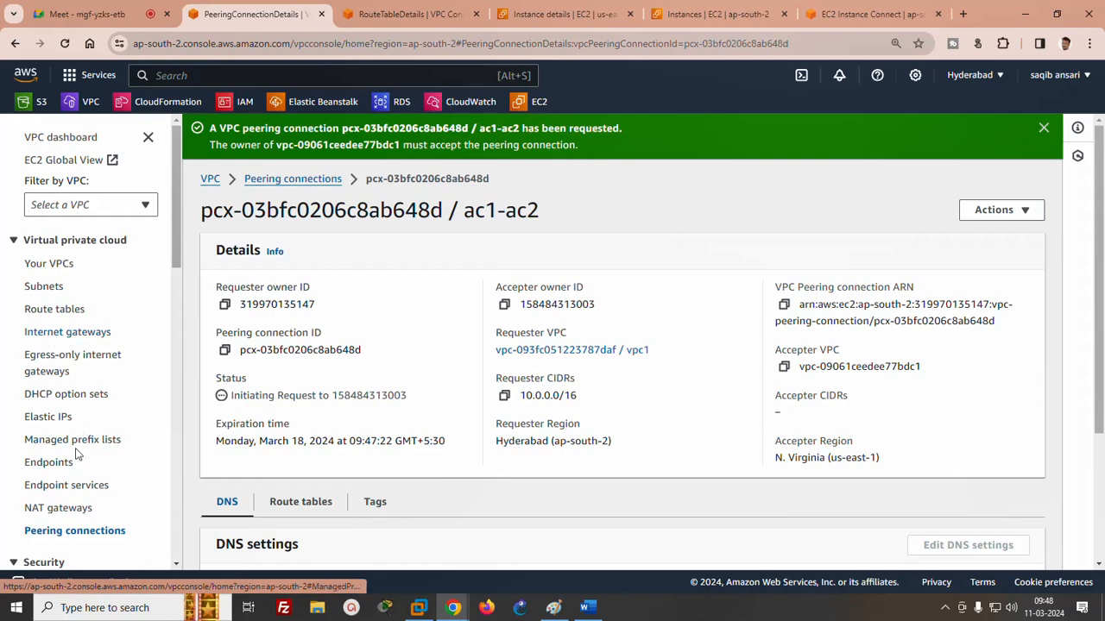
click(100, 532)
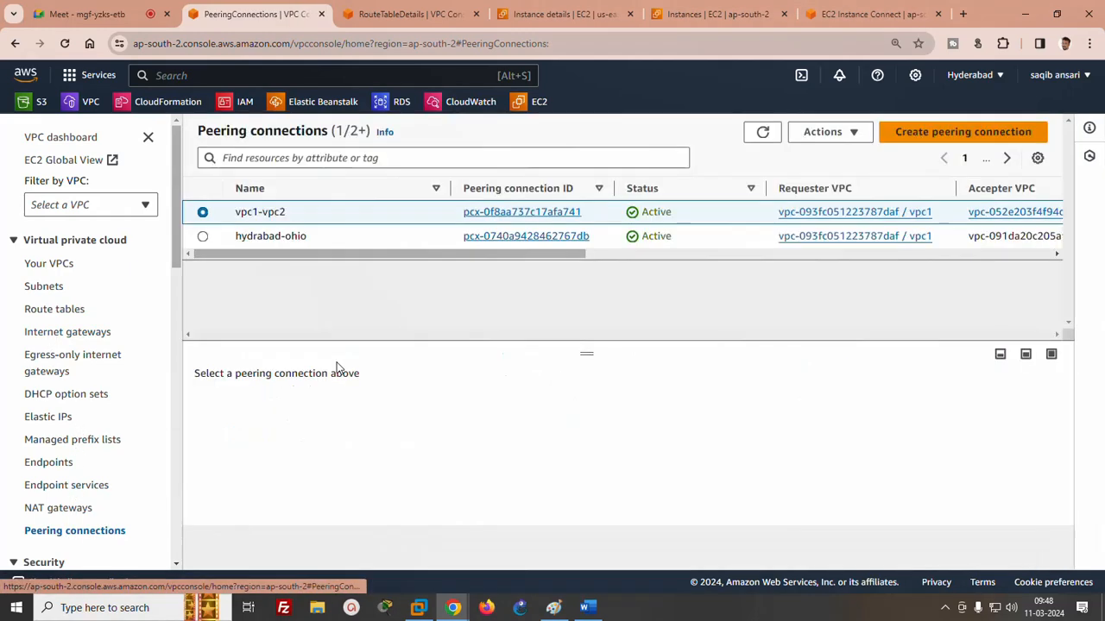
click(934, 136)
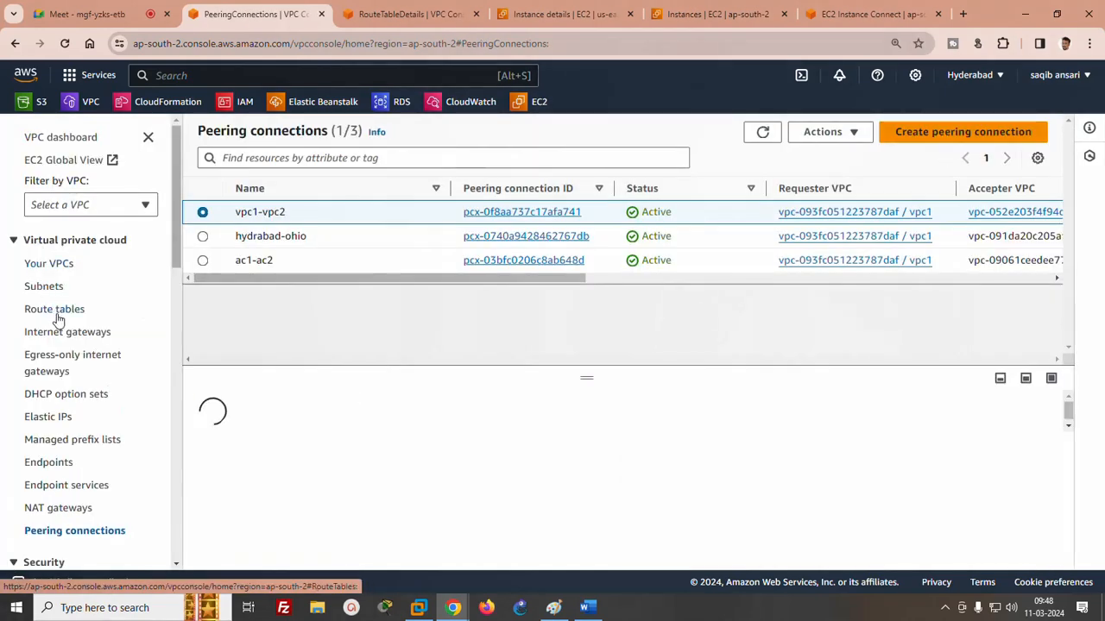
- Edit the routes of vpc1's main route table and add a route with destination 40.0.0.0/16
click(46, 314)
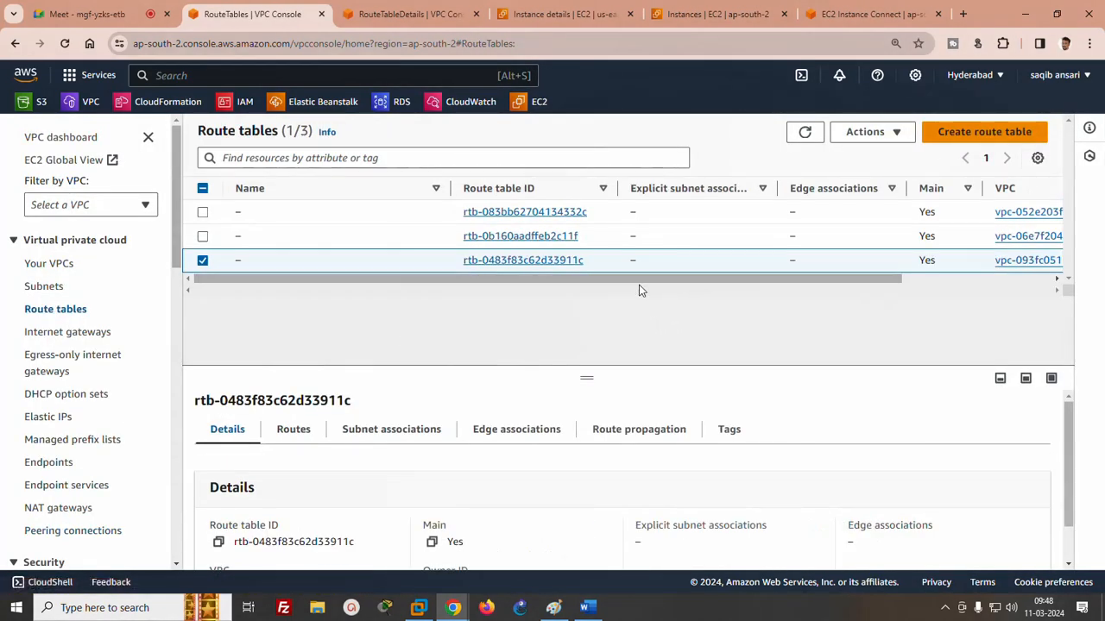
drag(642, 279, 782, 278)
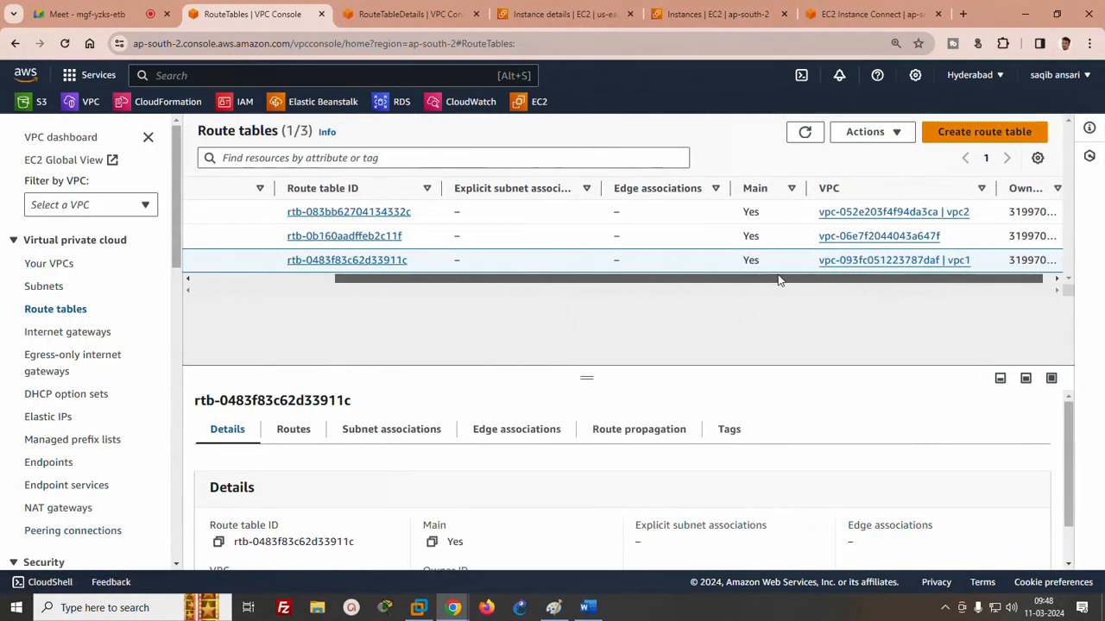
click(321, 260)
click(985, 409)
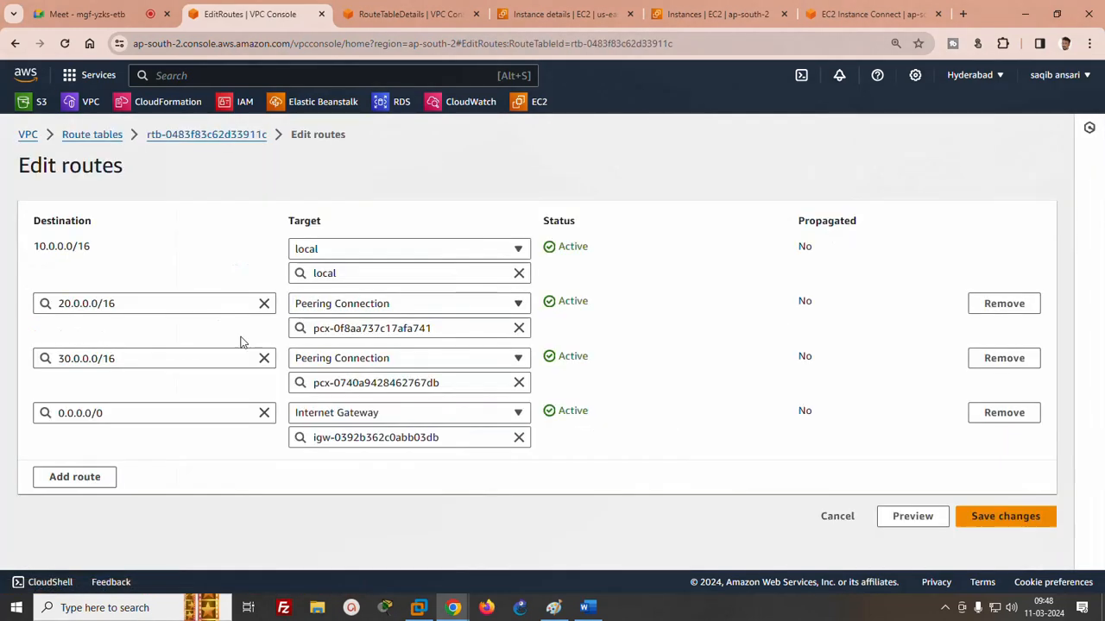
click(74, 475)
click(83, 468)
text(4)
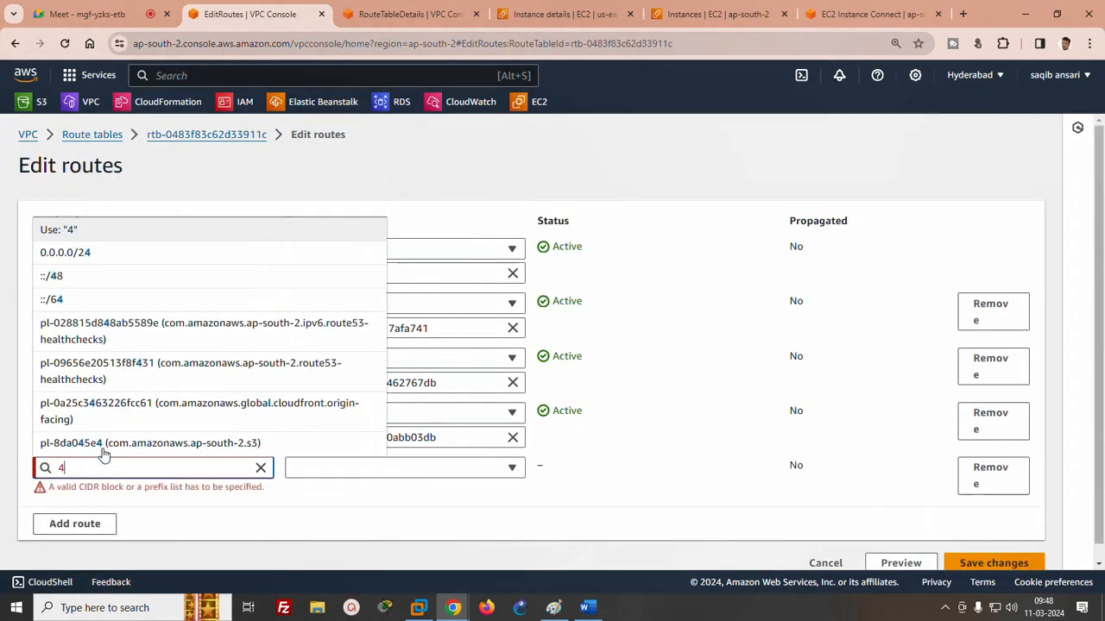
text(0.0.0.0/16)
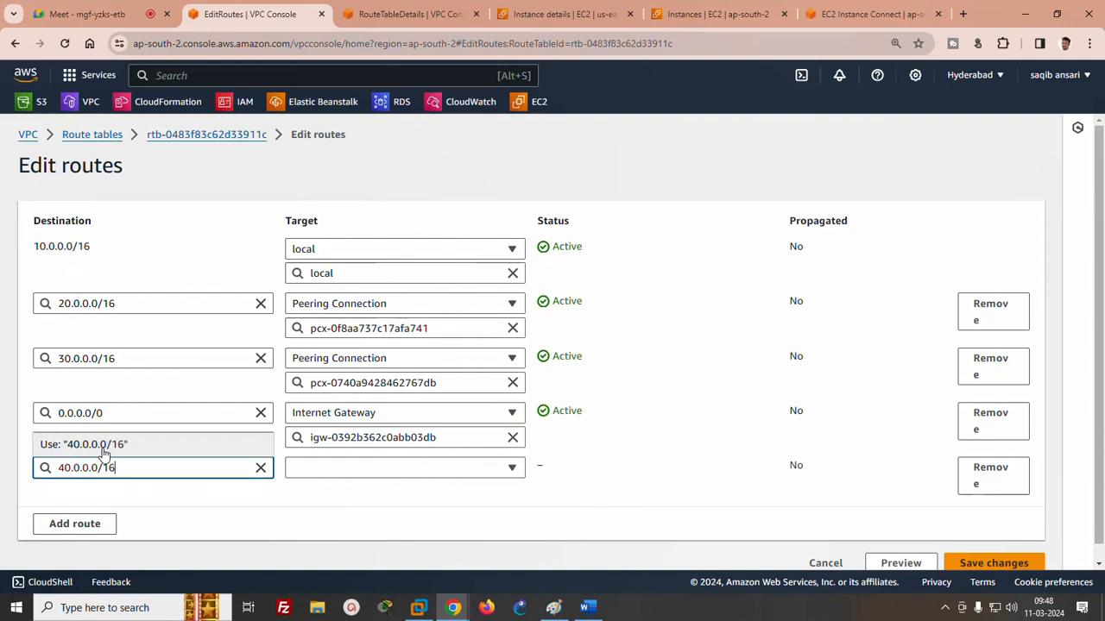
- Set the 40.0.0.0/16 route's target to the ac1-ac2 peering connection and save the route changes
click(334, 470)
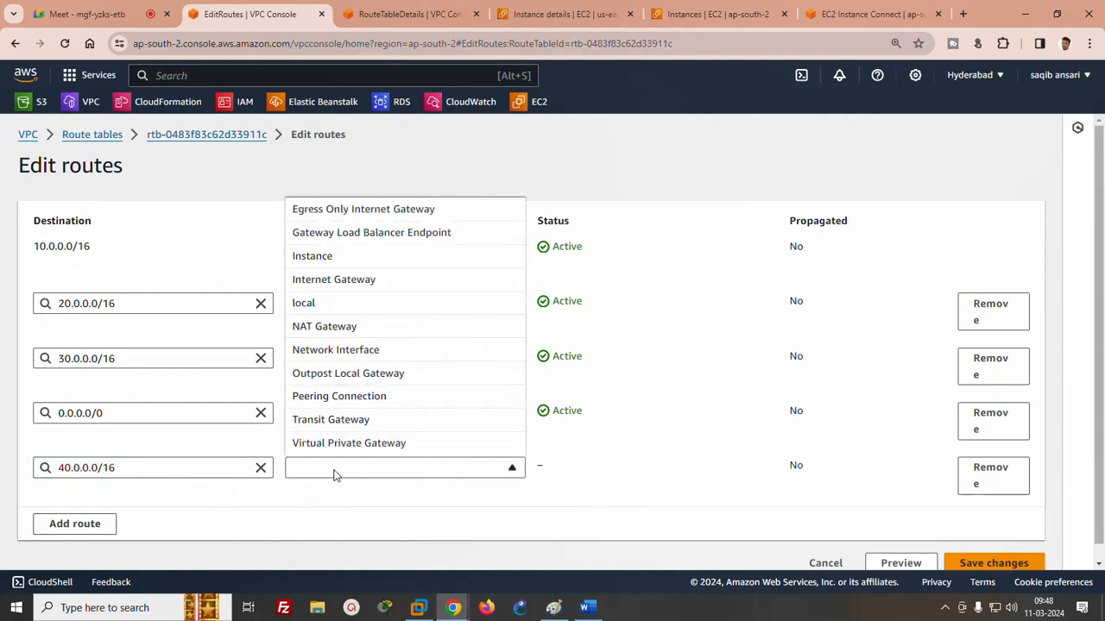
click(341, 397)
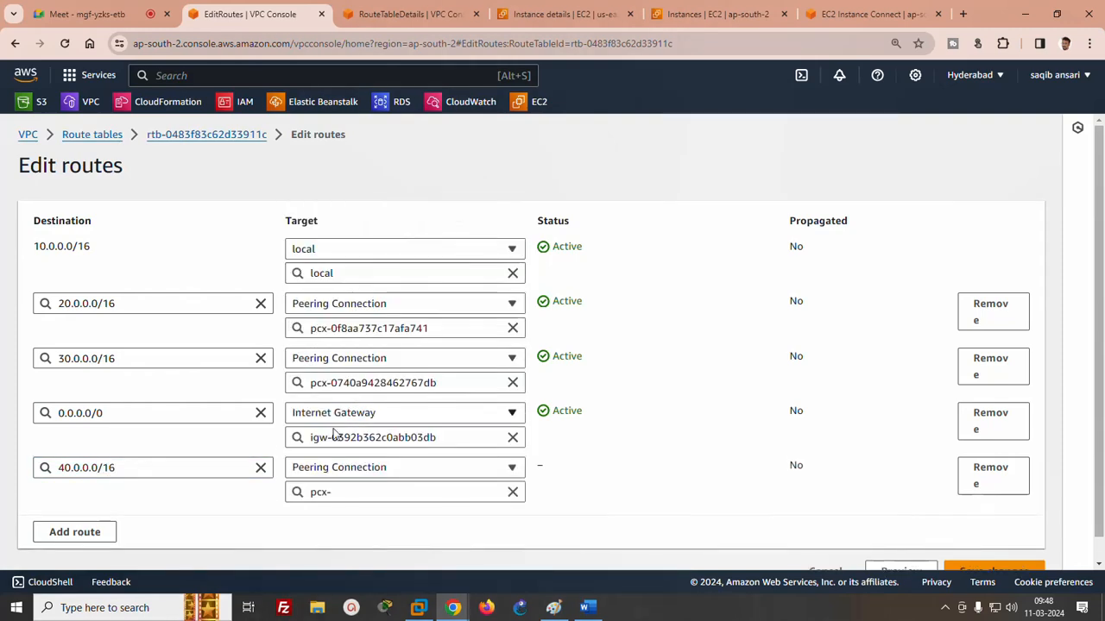
click(340, 490)
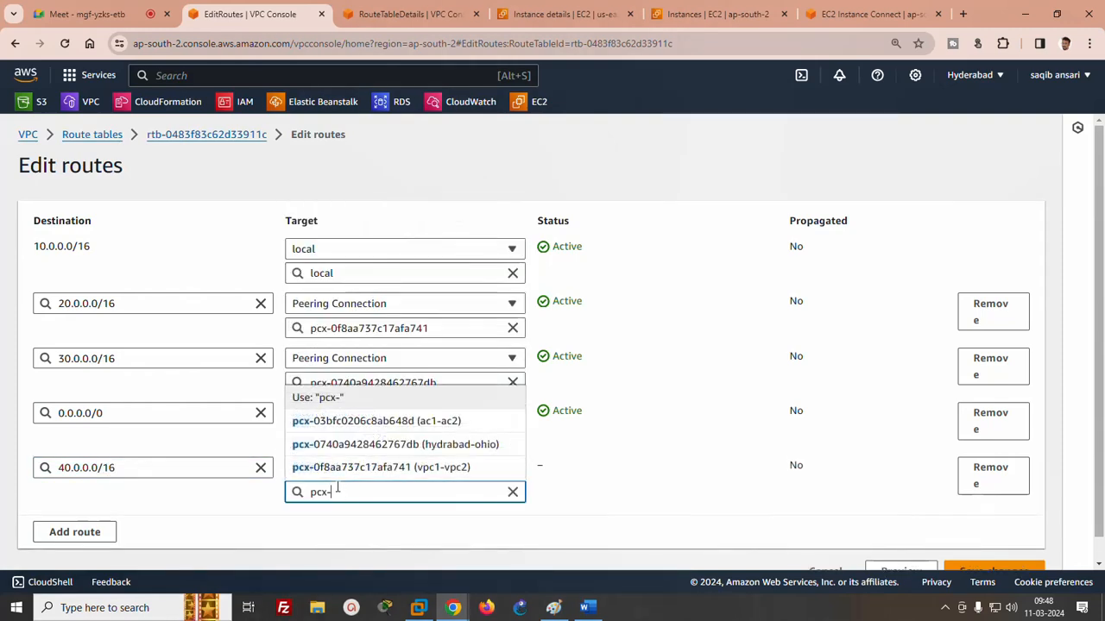
click(437, 422)
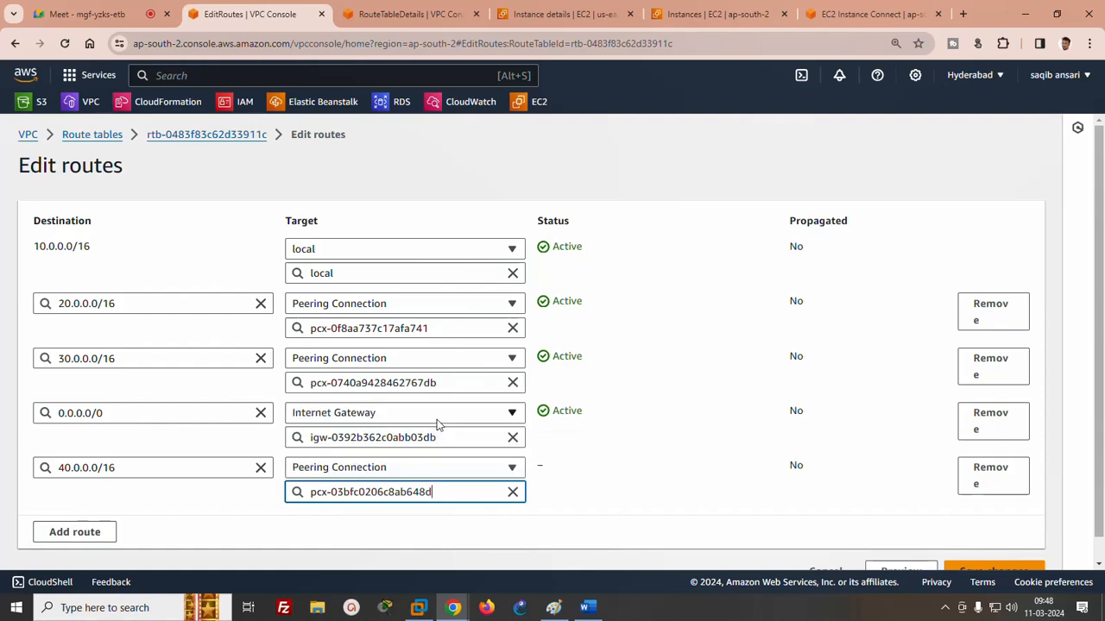
click(992, 571)
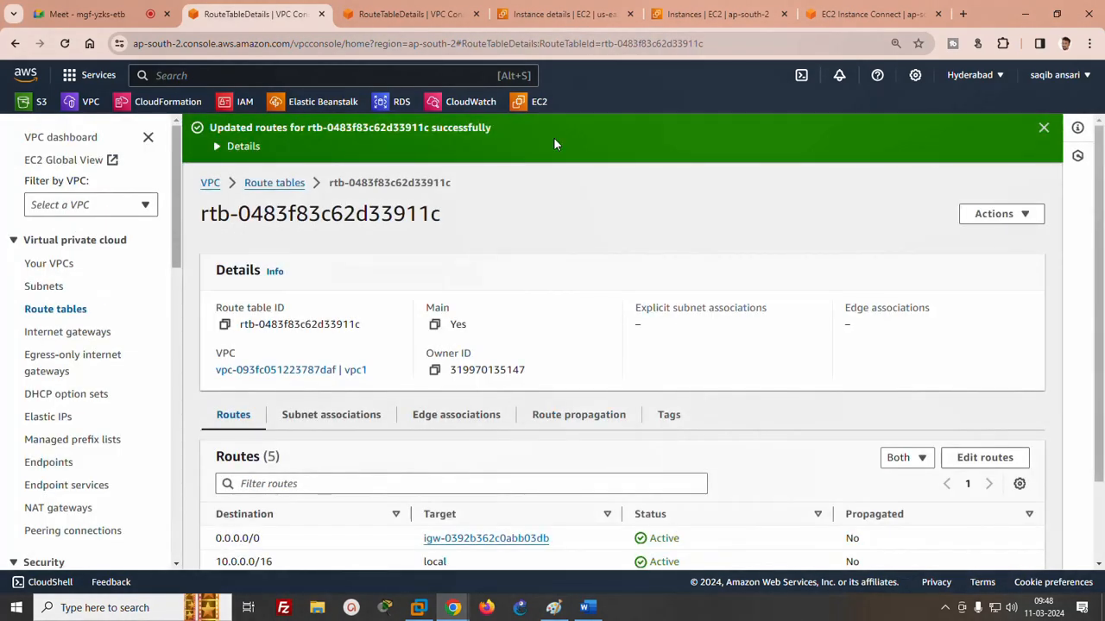
- Check server1's running ping to 40.0.0.90 in its EC2 Instance Connect session, and return to the Meet call
click(871, 14)
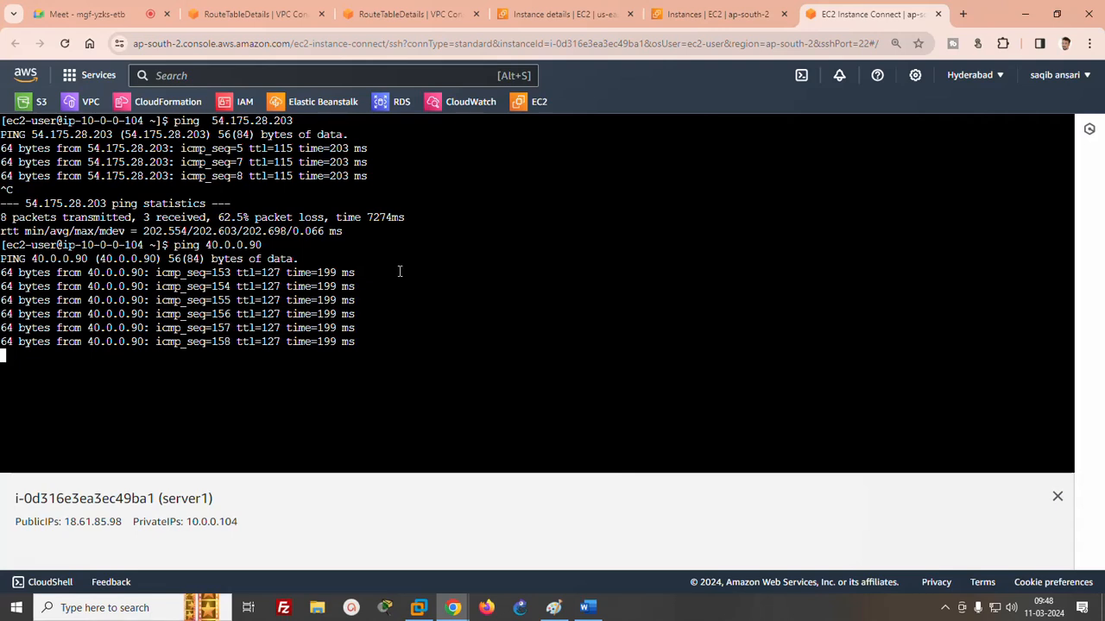
click(107, 19)
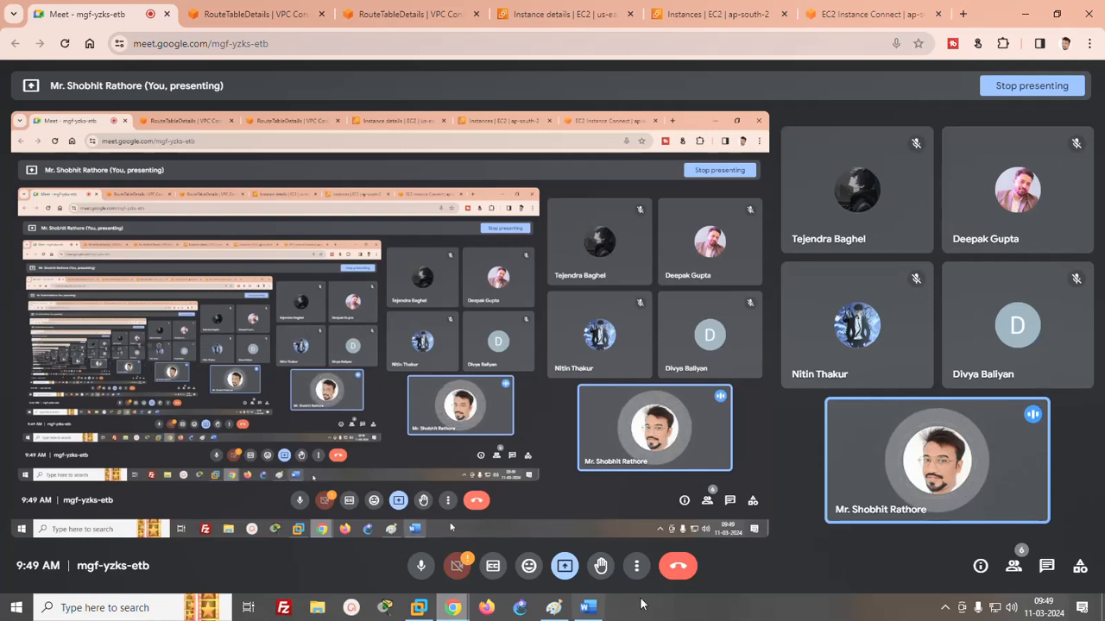
- Launch Paint with a new blank canvas by running mspaint
click(747, 616)
key(super+r)
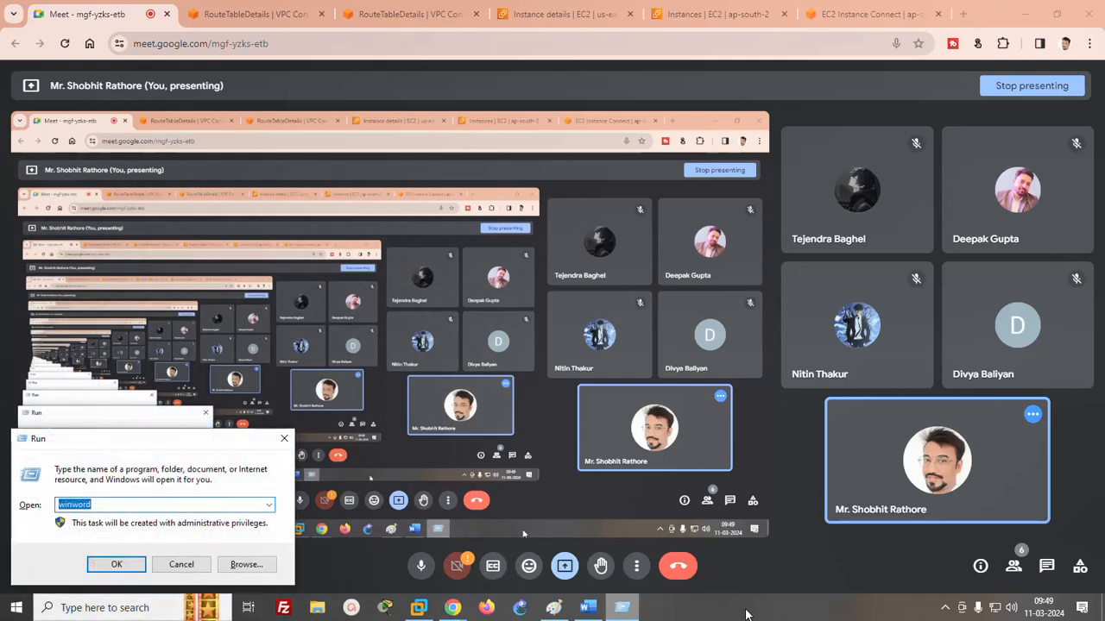
text(mspaint)
key(Return)
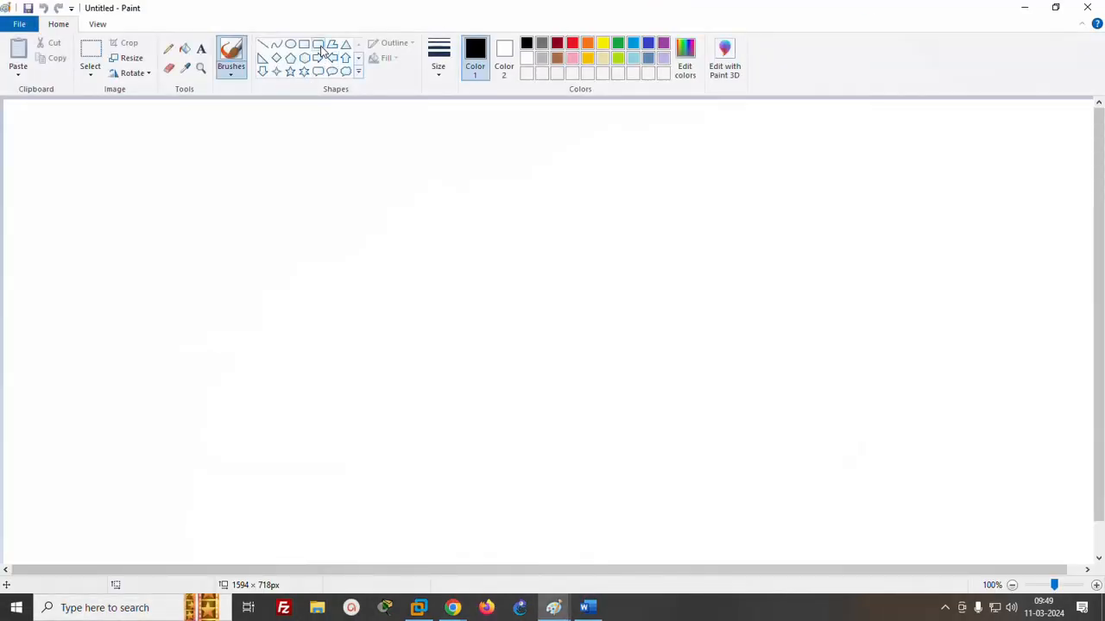
- Draw two large rounded rectangles side by side, and a rectangle of about 186 × 146 px in the left one's upper part
click(318, 44)
mouse_move(75, 147)
mouse_down()
mouse_move(276, 355)
mouse_move(338, 398)
mouse_up()
drag(673, 140, 897, 390)
click(932, 197)
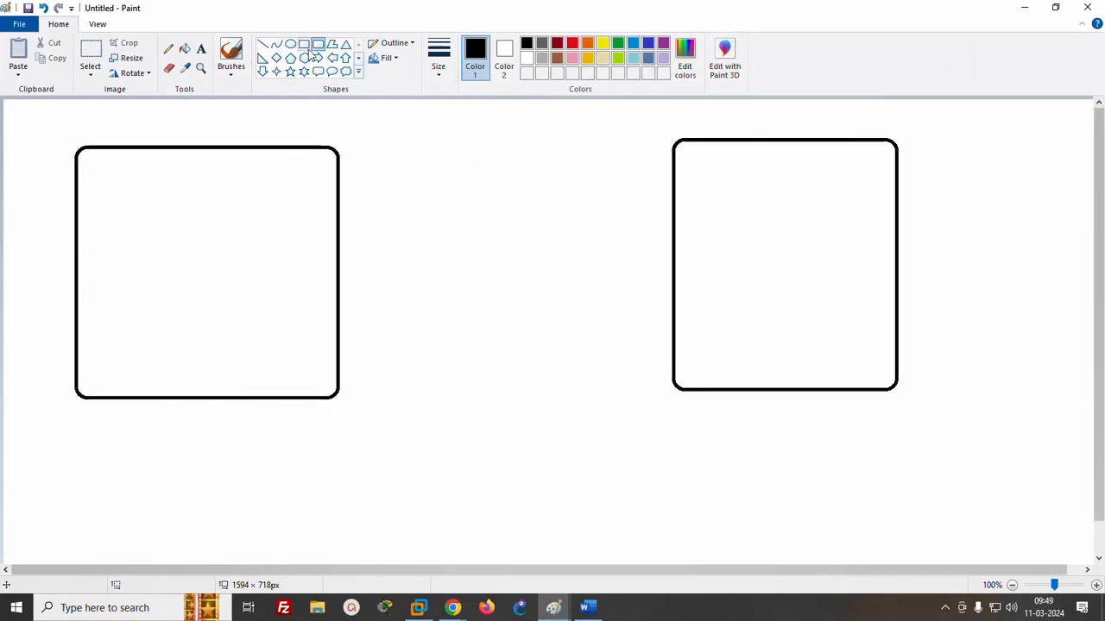
drag(146, 173, 275, 272)
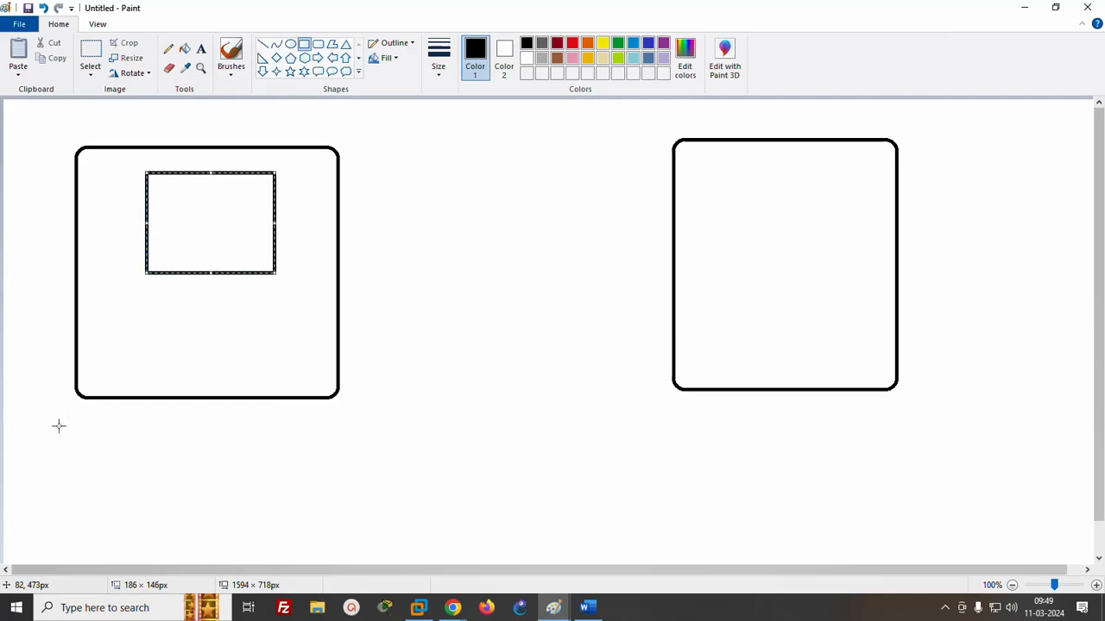
click(397, 365)
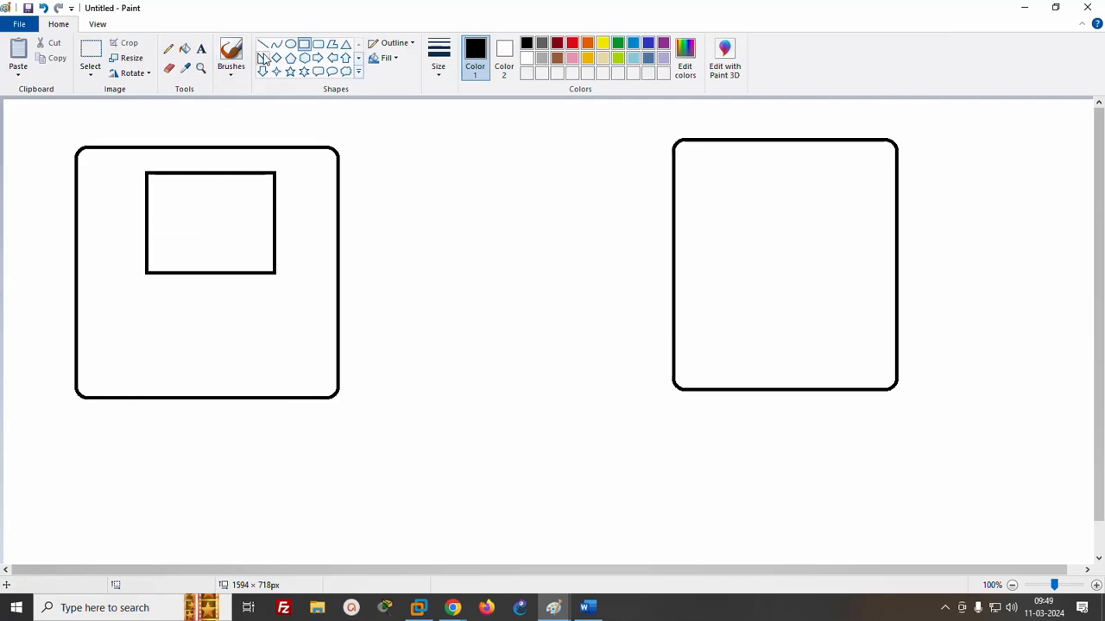
- Draw a row of four small rectangles, the first about 42 × 42 px, below the large rectangle inside the first rounded box
drag(111, 316, 142, 346)
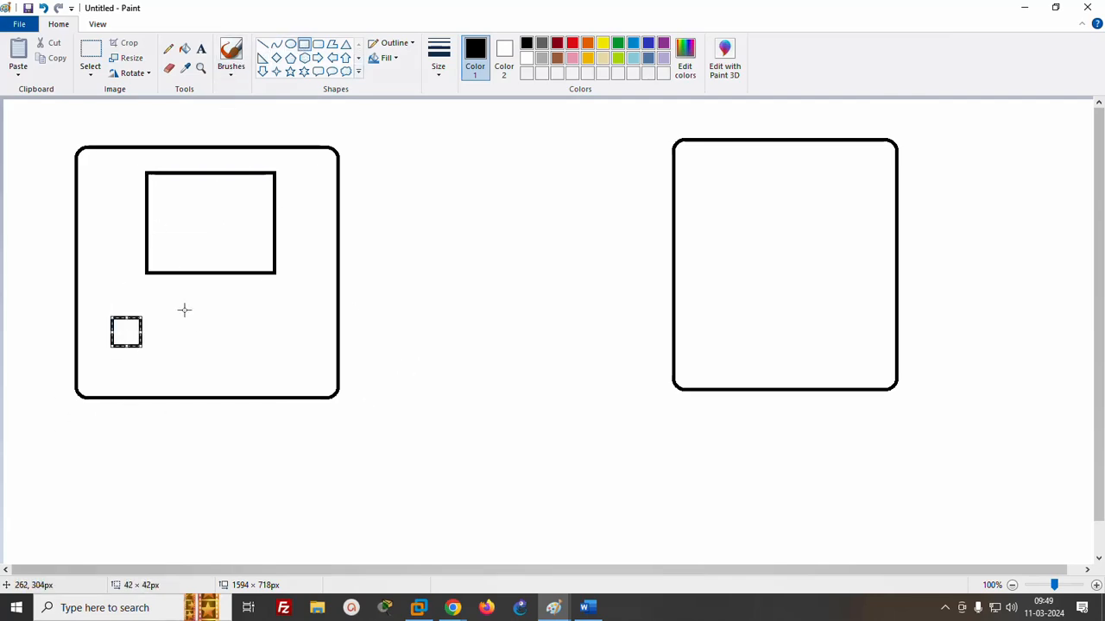
mouse_move(183, 317)
mouse_down()
mouse_move(208, 345)
mouse_move(308, 344)
mouse_up()
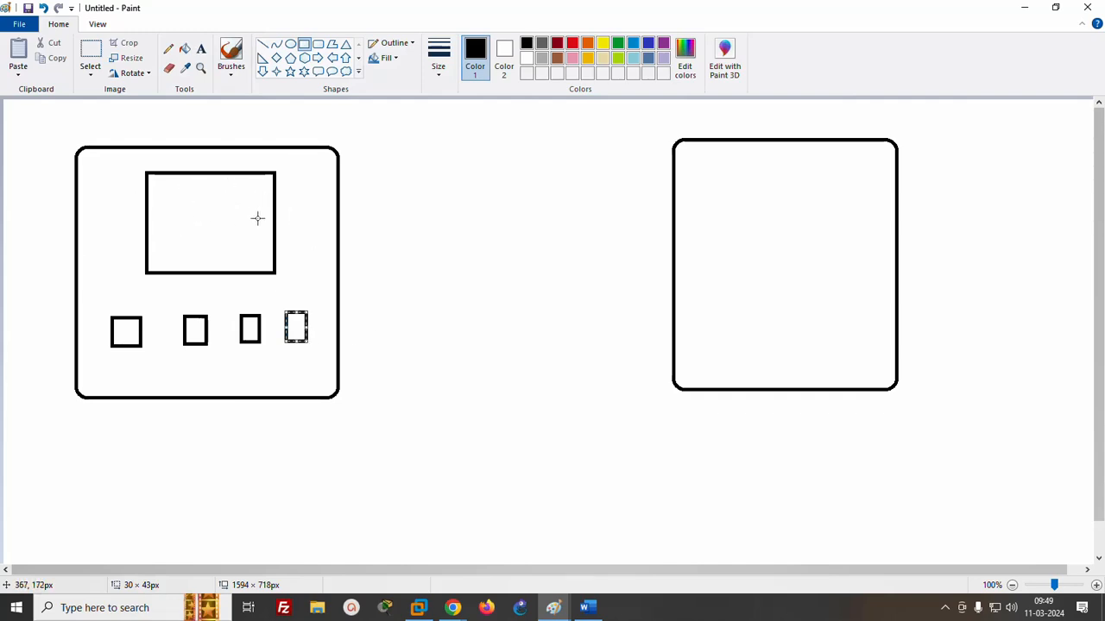
- Pencil a connecting line from each small rectangle up into the large rectangle, and handwrite "Appli" inside it
click(169, 51)
drag(131, 320, 178, 249)
drag(201, 321, 195, 250)
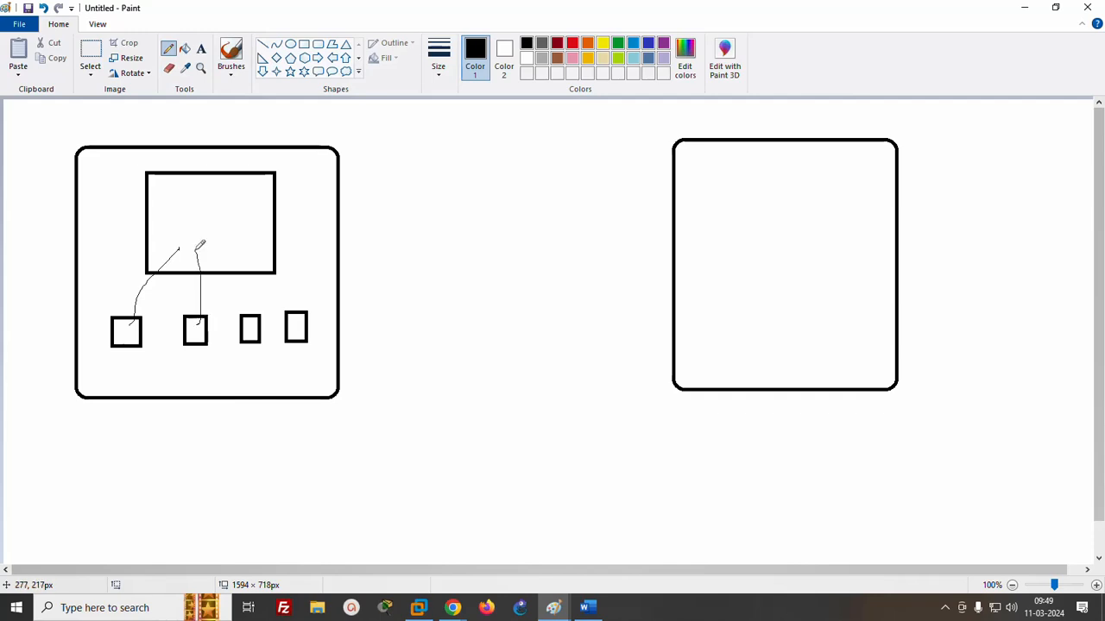
drag(258, 317, 222, 252)
drag(294, 318, 223, 249)
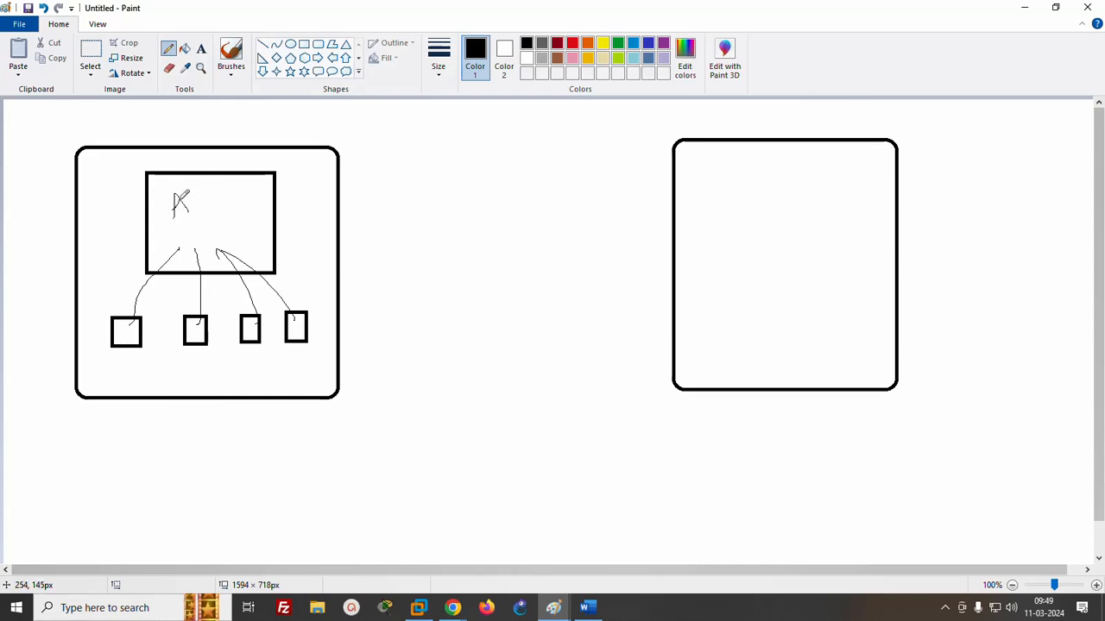
mouse_move(179, 200)
mouse_down()
mouse_move(193, 192)
mouse_move(198, 204)
mouse_move(206, 190)
mouse_up()
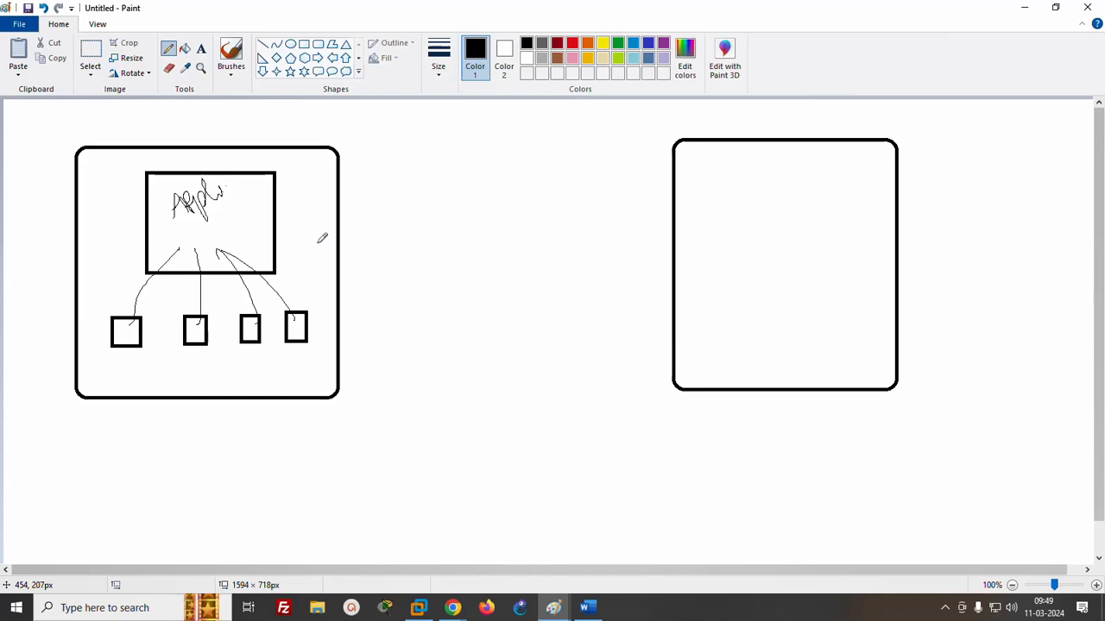
- Link the two rounded boxes with two freehand pencil lines, and draw a rectangle of about 150 × 133 px inside the second box
drag(318, 244, 706, 241)
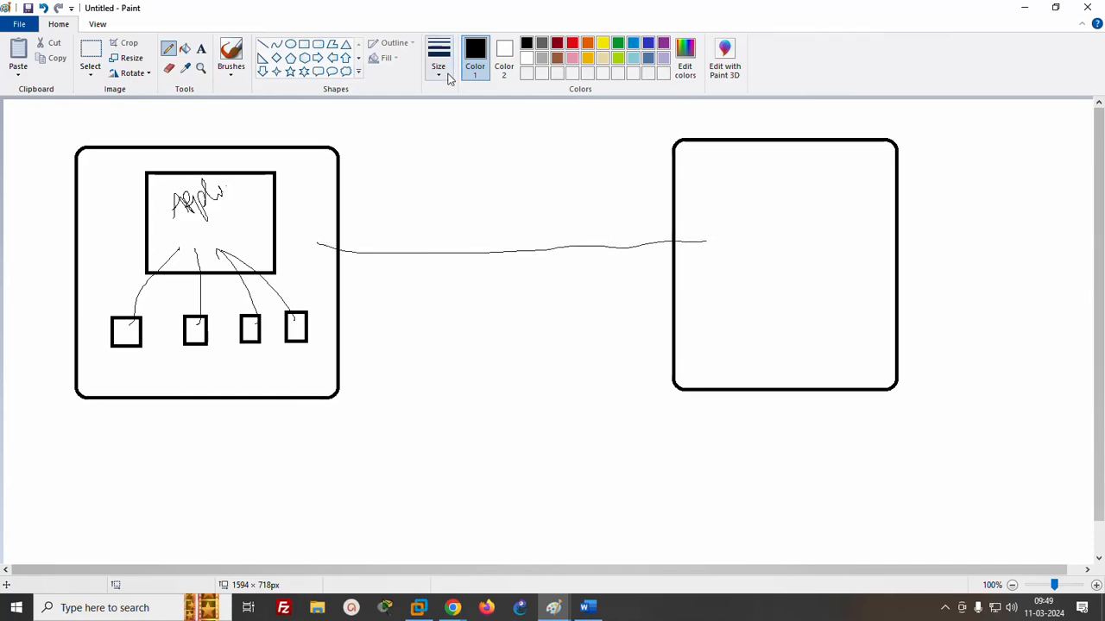
click(304, 44)
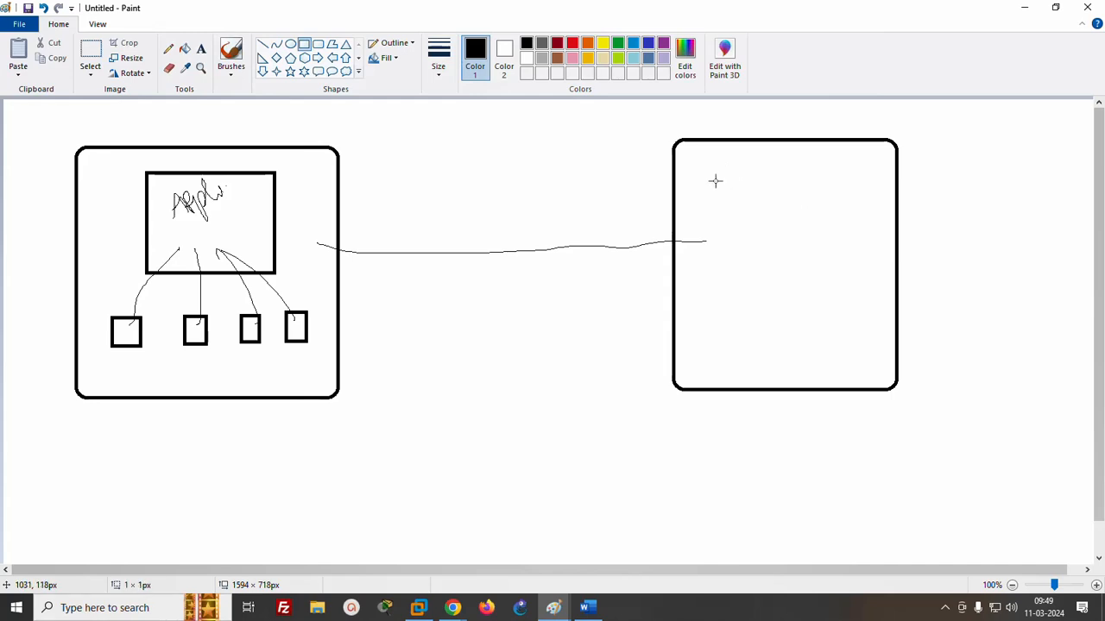
drag(715, 181, 819, 273)
click(168, 49)
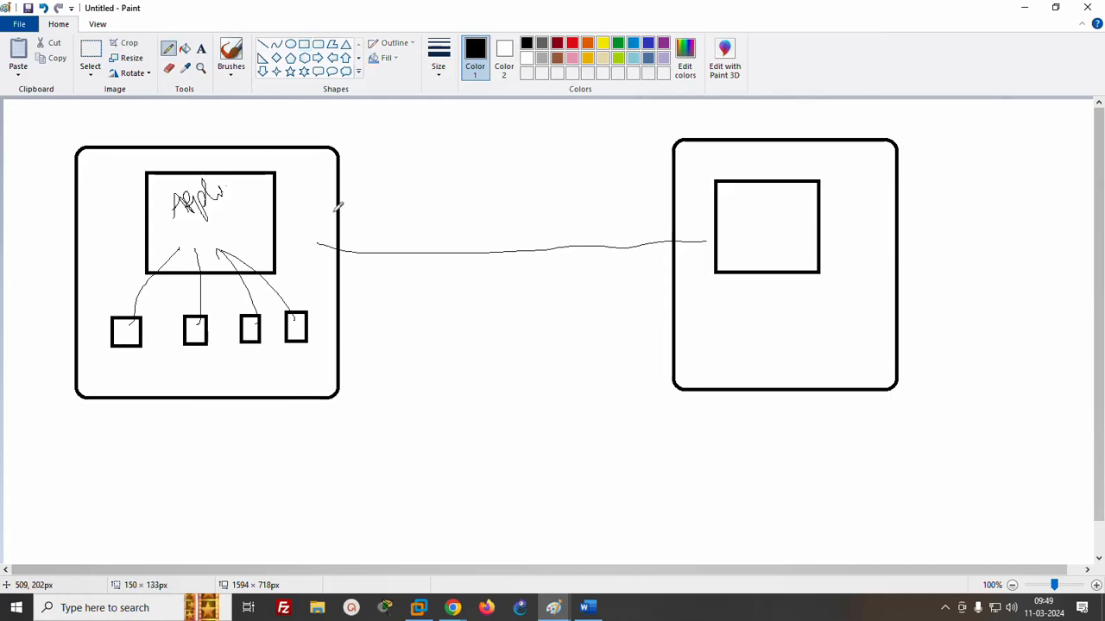
drag(314, 276, 657, 347)
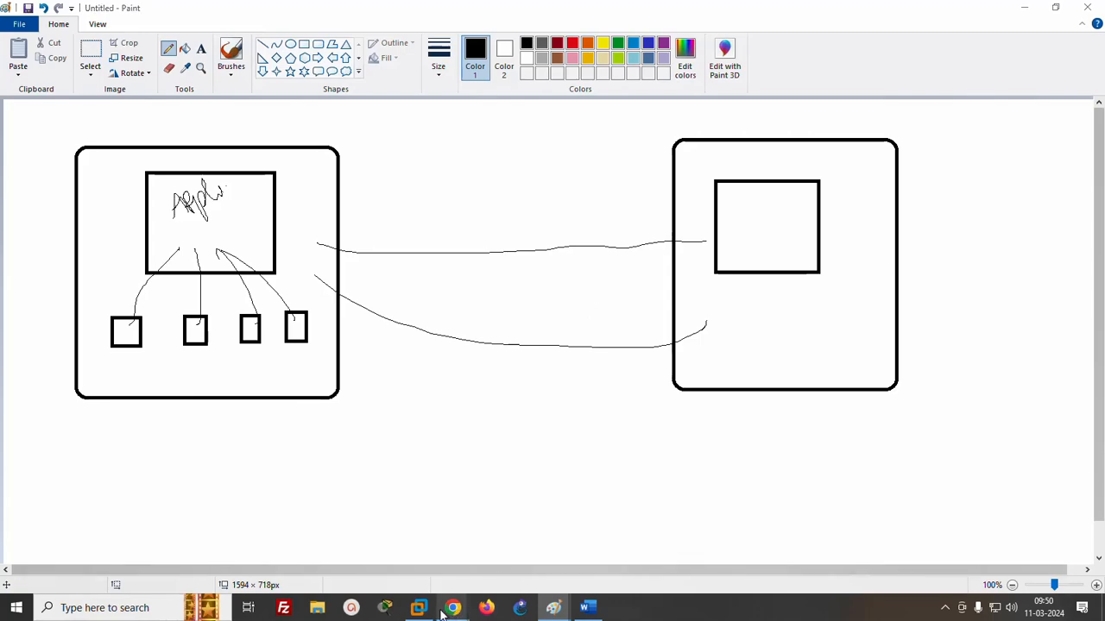
- Switch to Chrome and open the list of running EC2 instances in the Ohio region
mouse_move(441, 611)
click(302, 531)
click(245, 21)
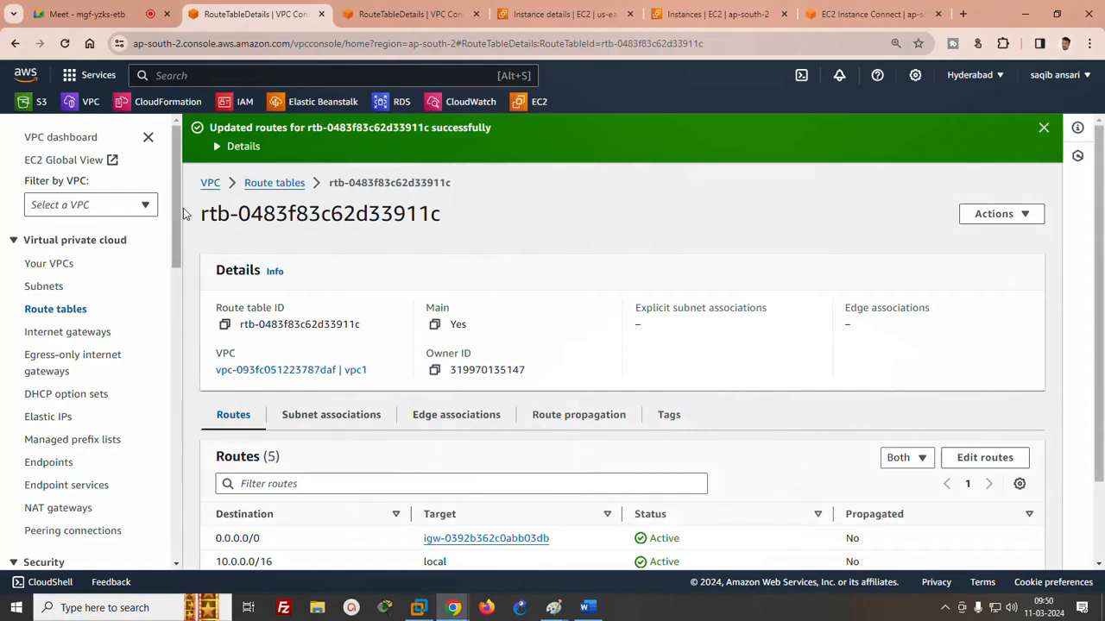
click(362, 19)
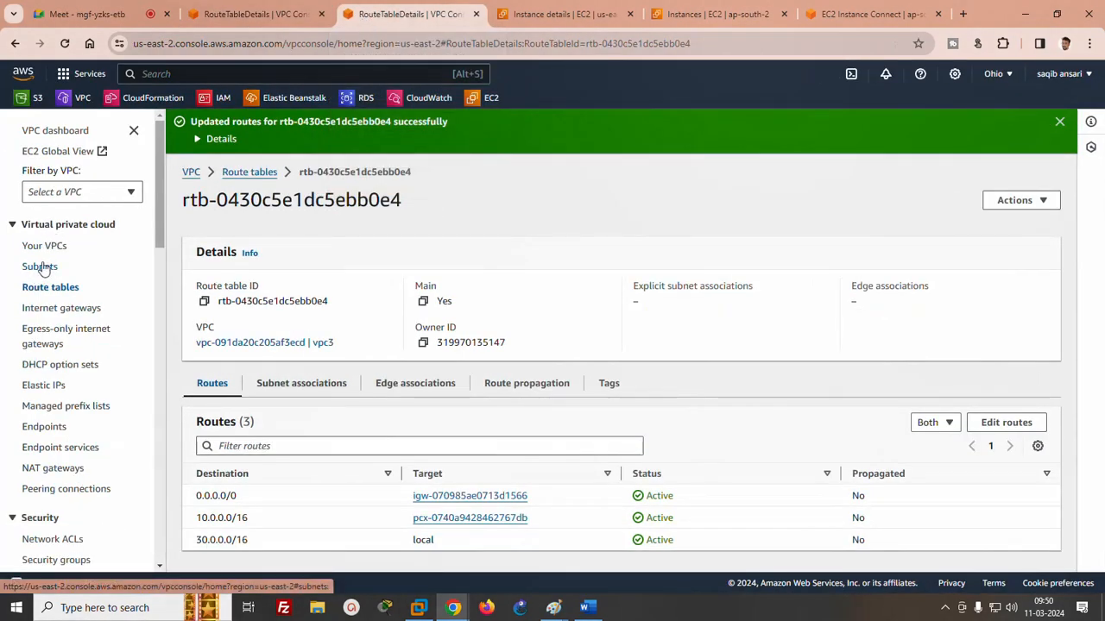
click(570, 14)
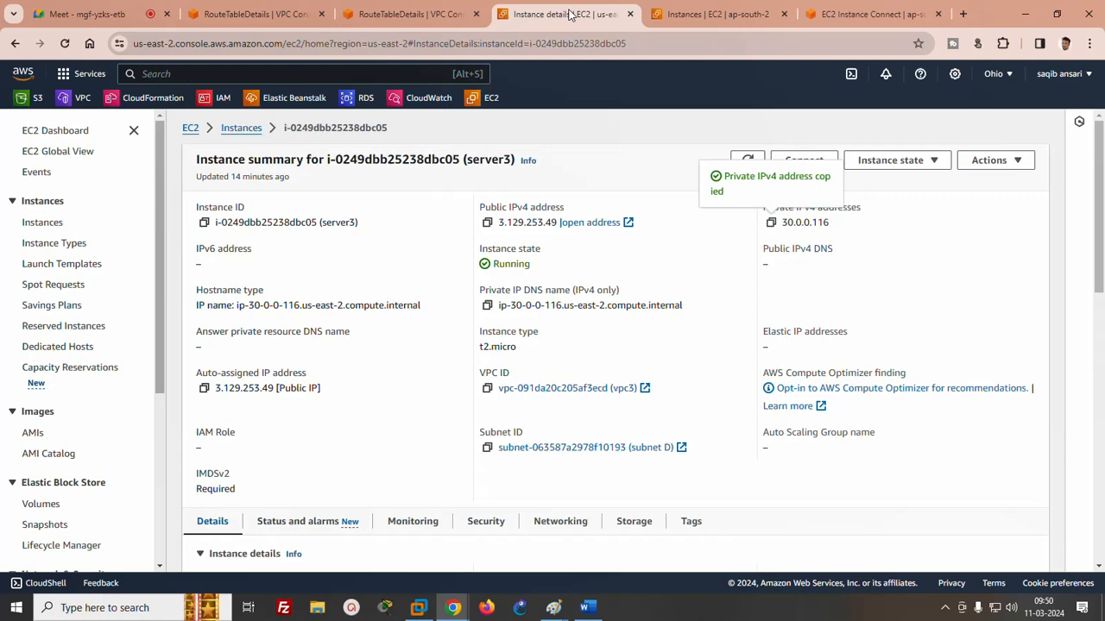
click(485, 101)
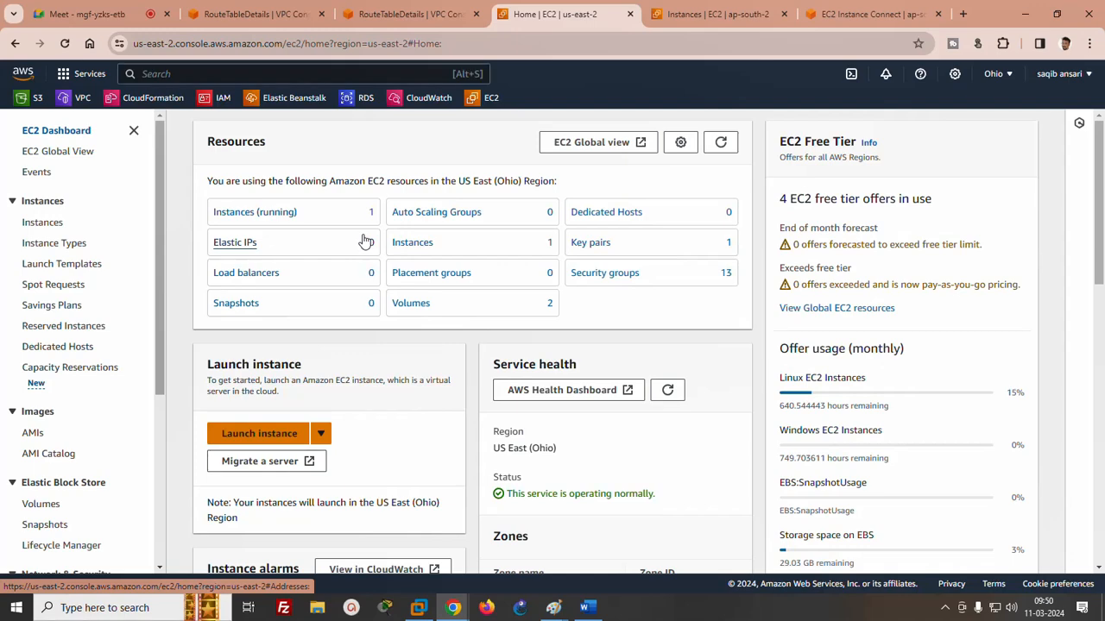
click(249, 212)
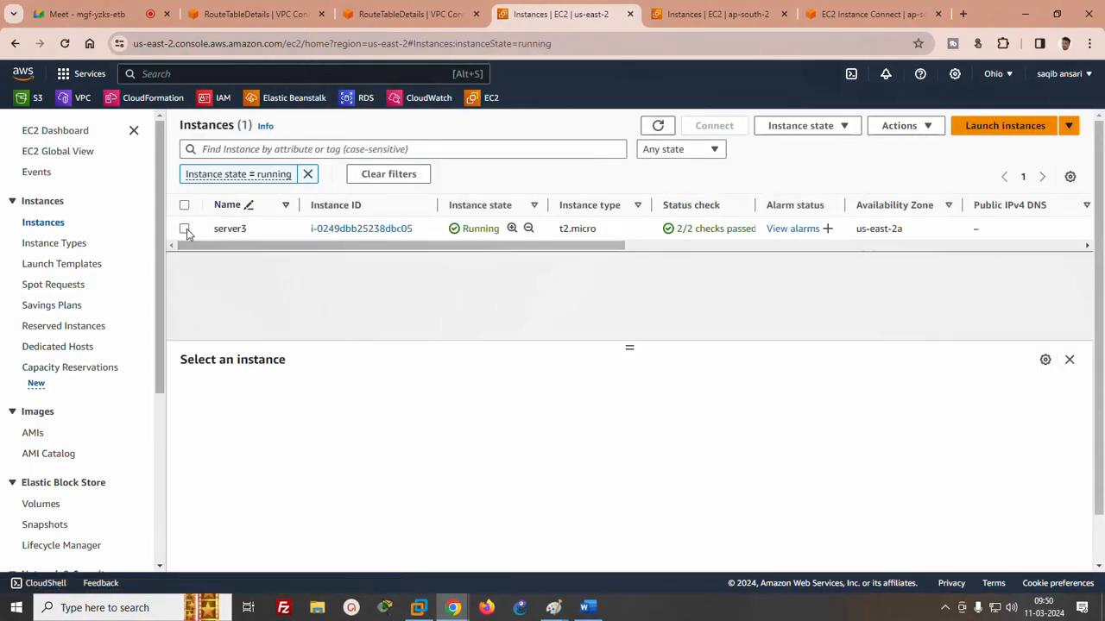
- Terminate the server3 instance in the Ohio region
click(814, 126)
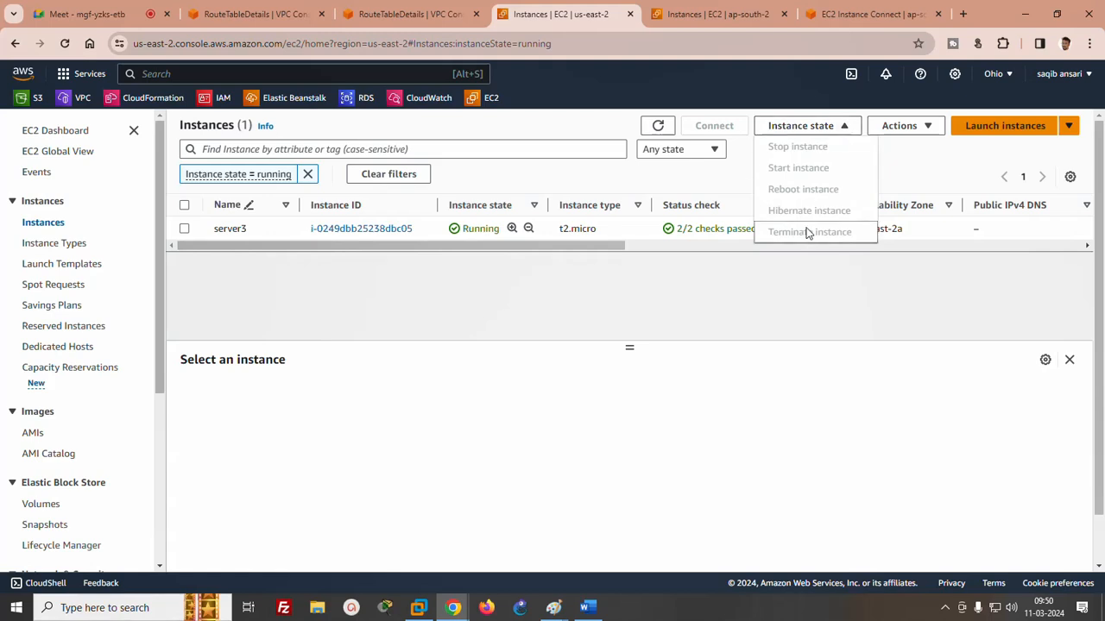
click(905, 190)
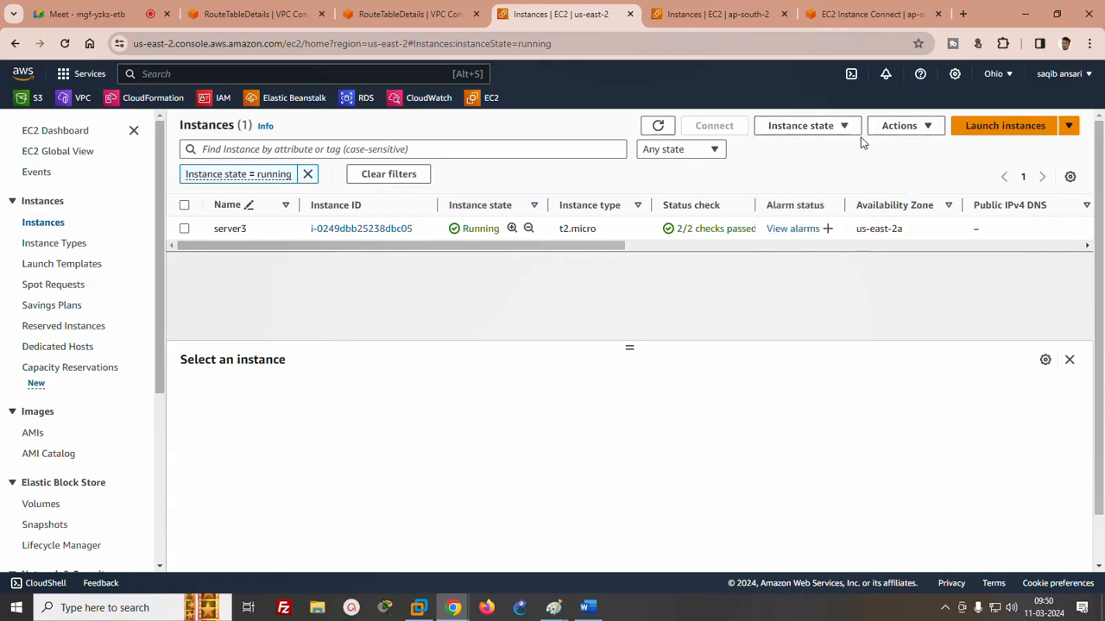
click(658, 127)
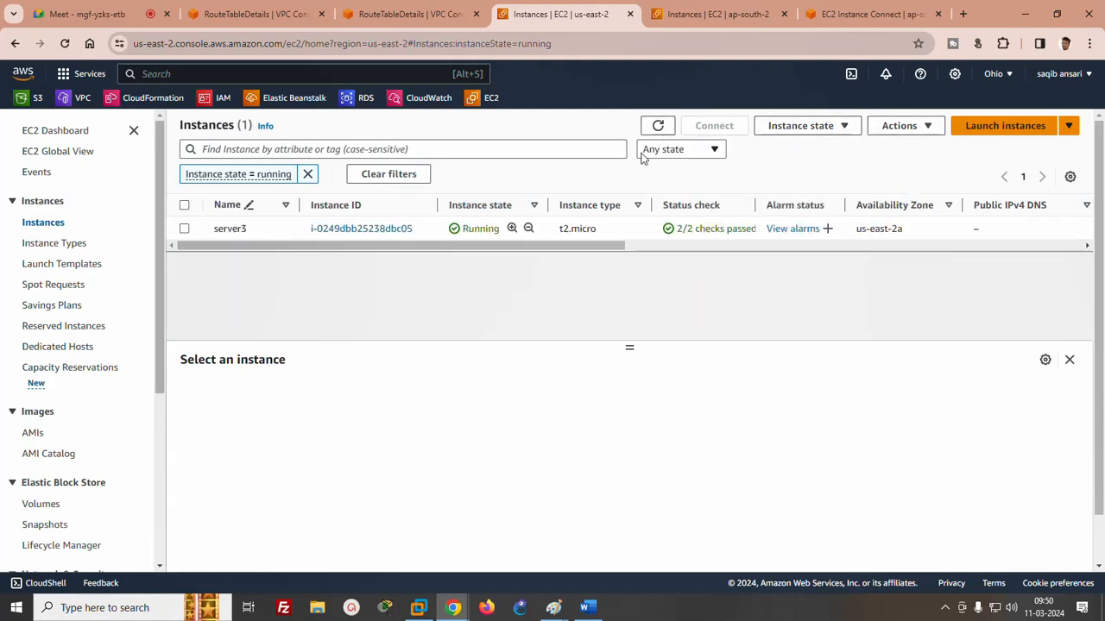
click(268, 228)
click(801, 126)
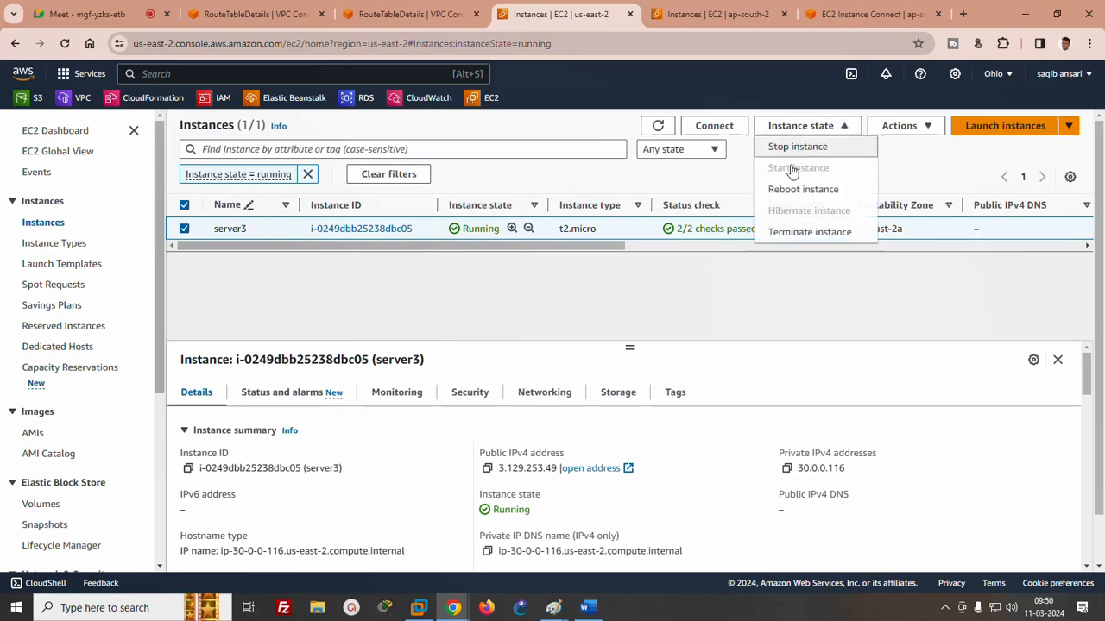
click(811, 232)
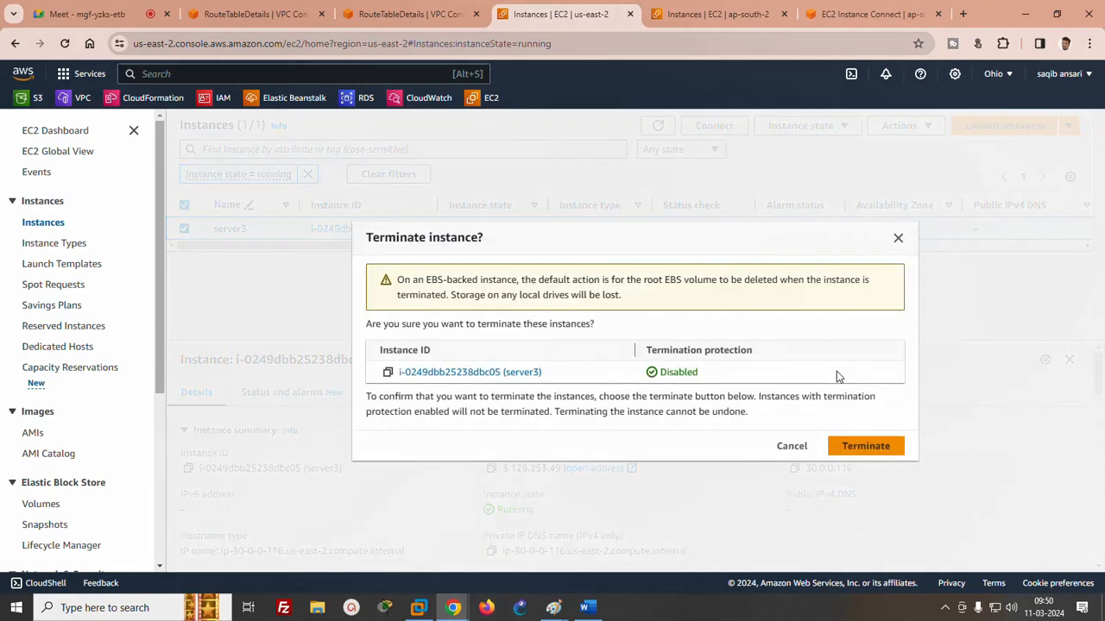
click(856, 447)
- Switch to the second account's incognito window and terminate the server4 instance in N. Virginia
mouse_move(488, 610)
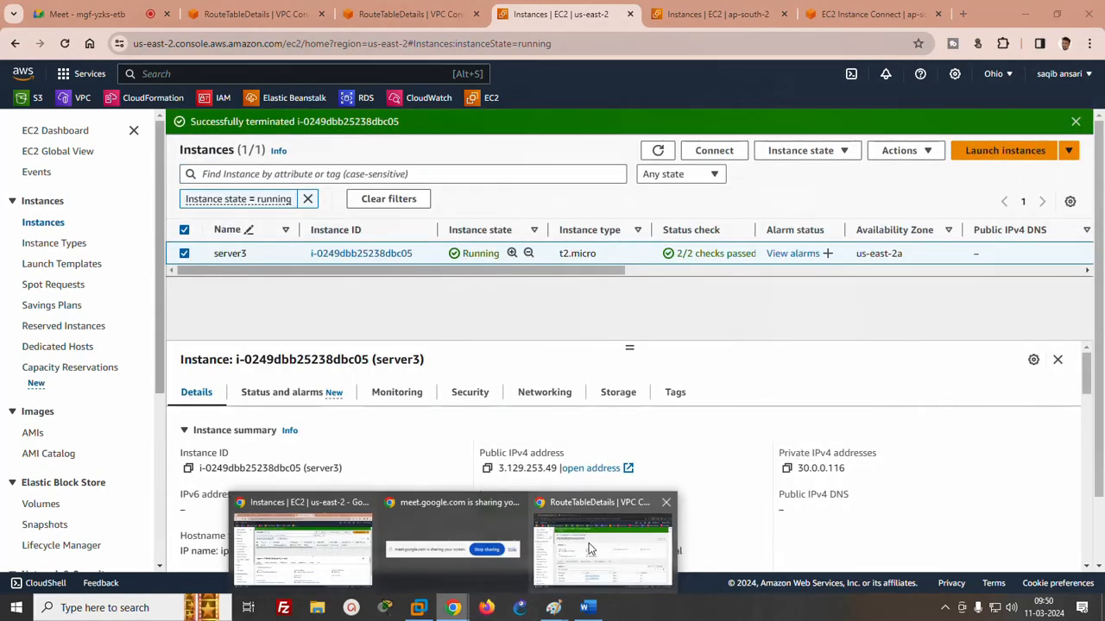
click(588, 543)
click(274, 12)
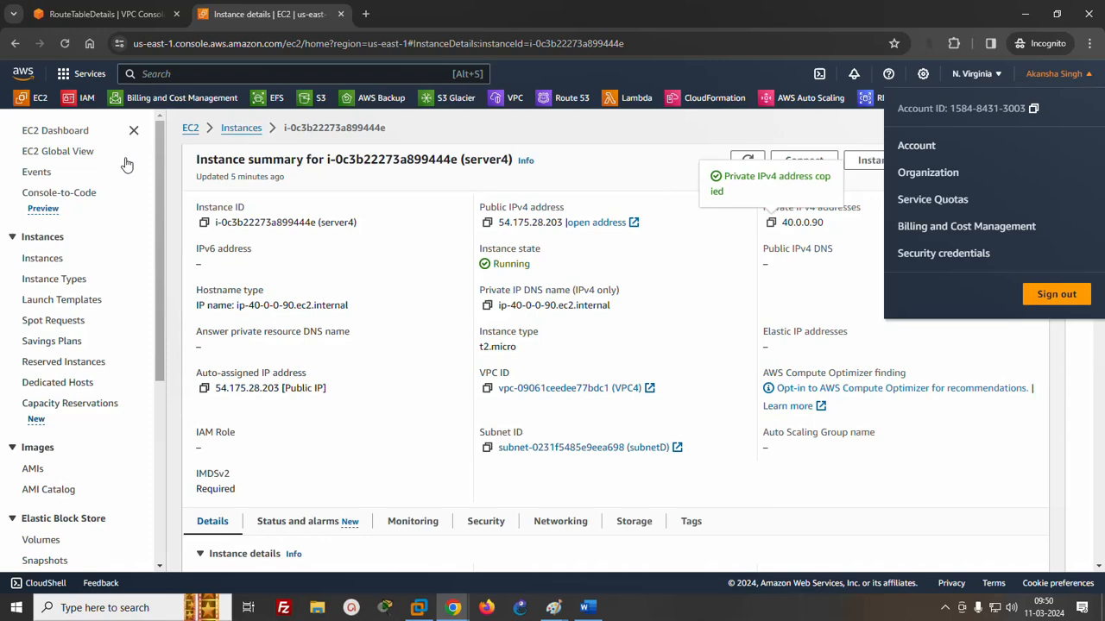
click(235, 128)
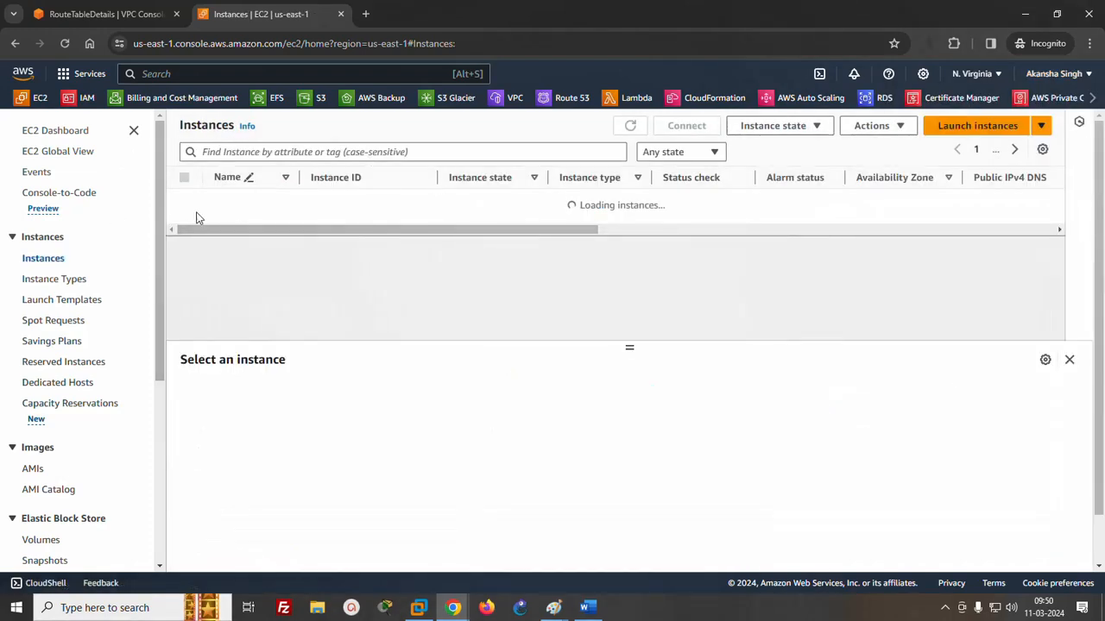
click(656, 200)
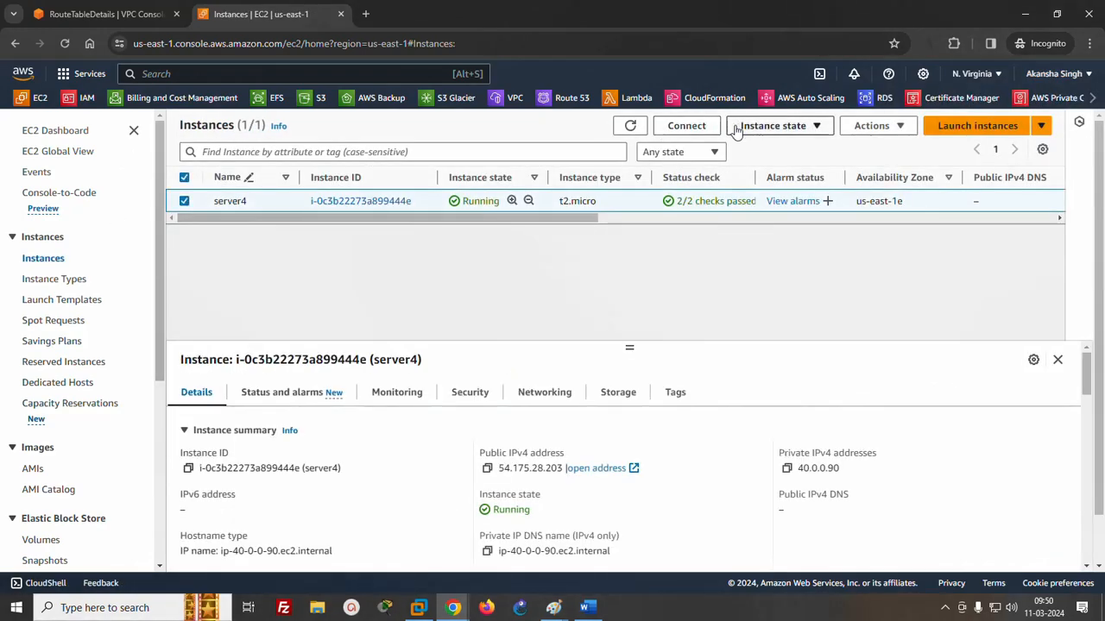
click(760, 126)
click(782, 233)
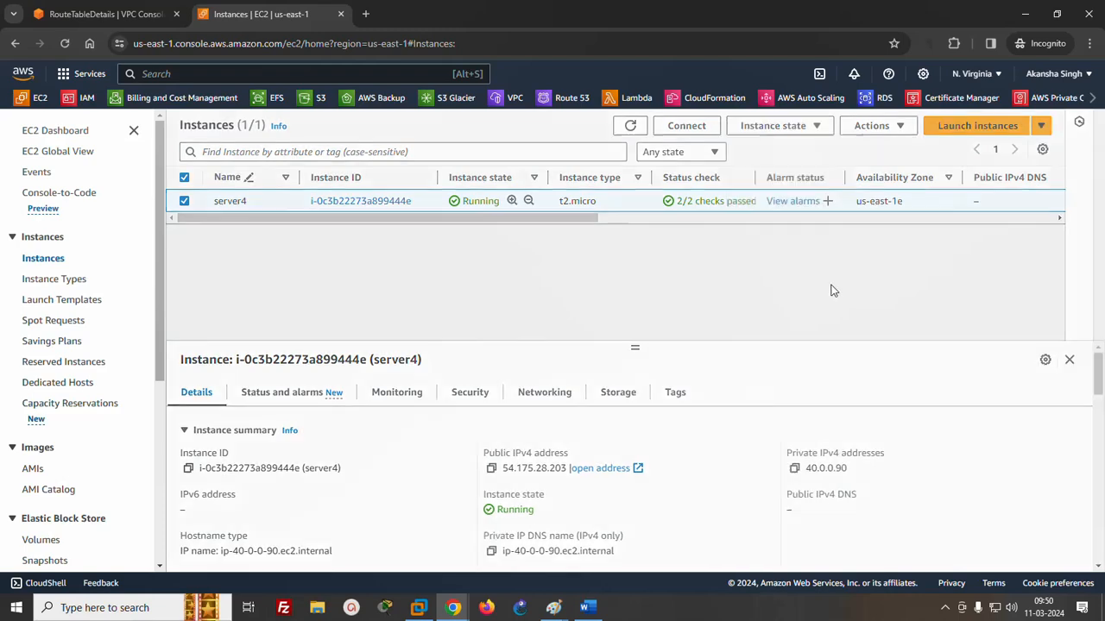
click(861, 449)
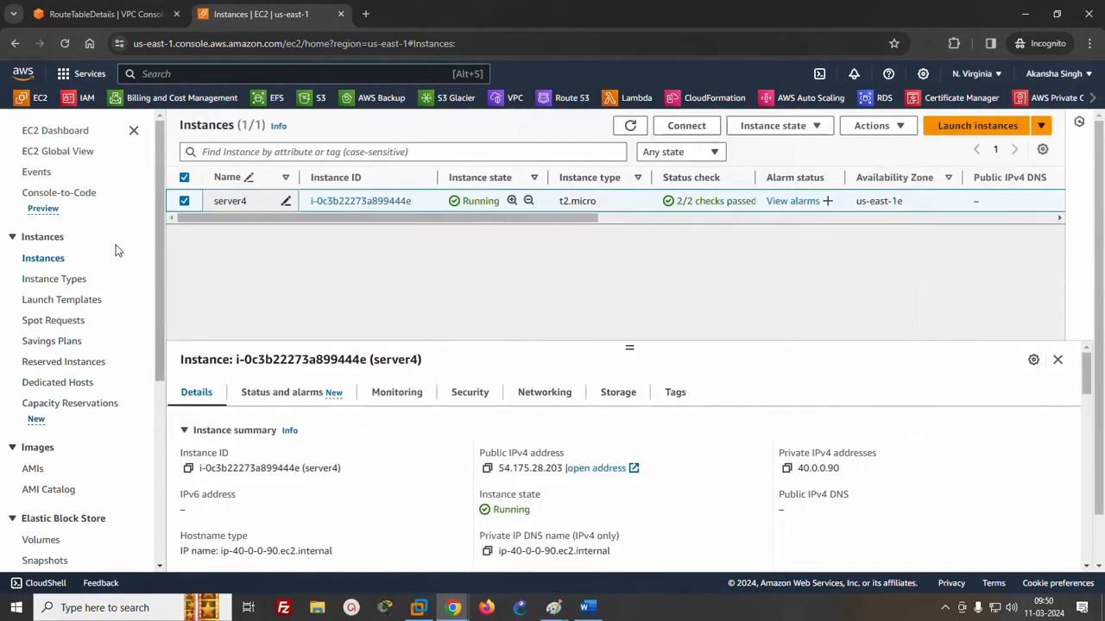
- Return to the first account and terminate all listed instances, including server1, in the Hyderabad region
click(1027, 15)
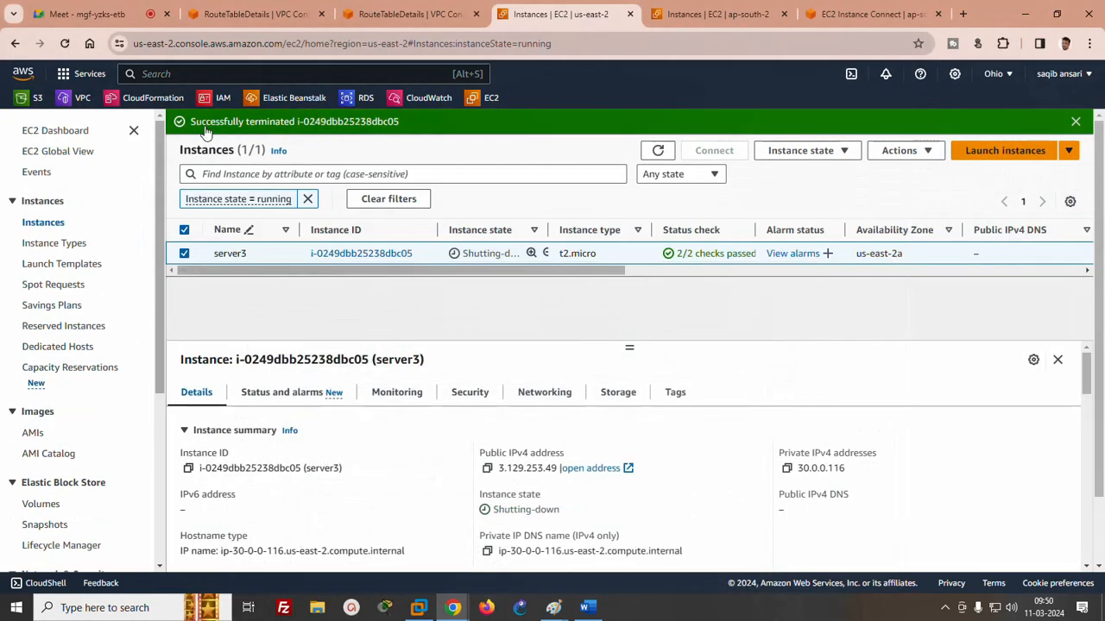
click(687, 18)
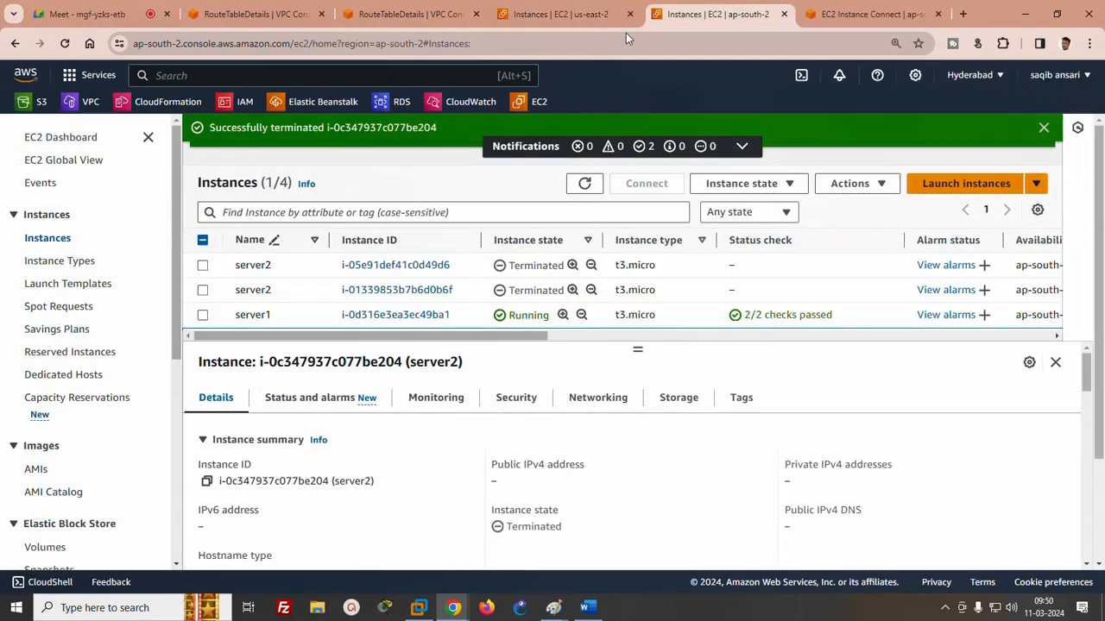
click(203, 315)
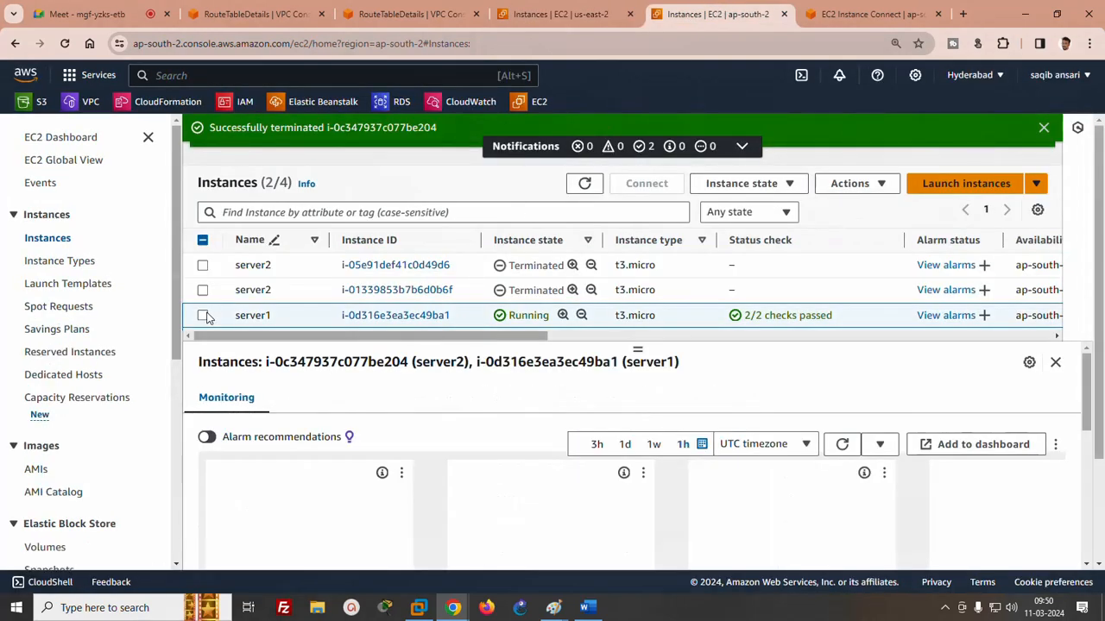
click(203, 240)
click(741, 183)
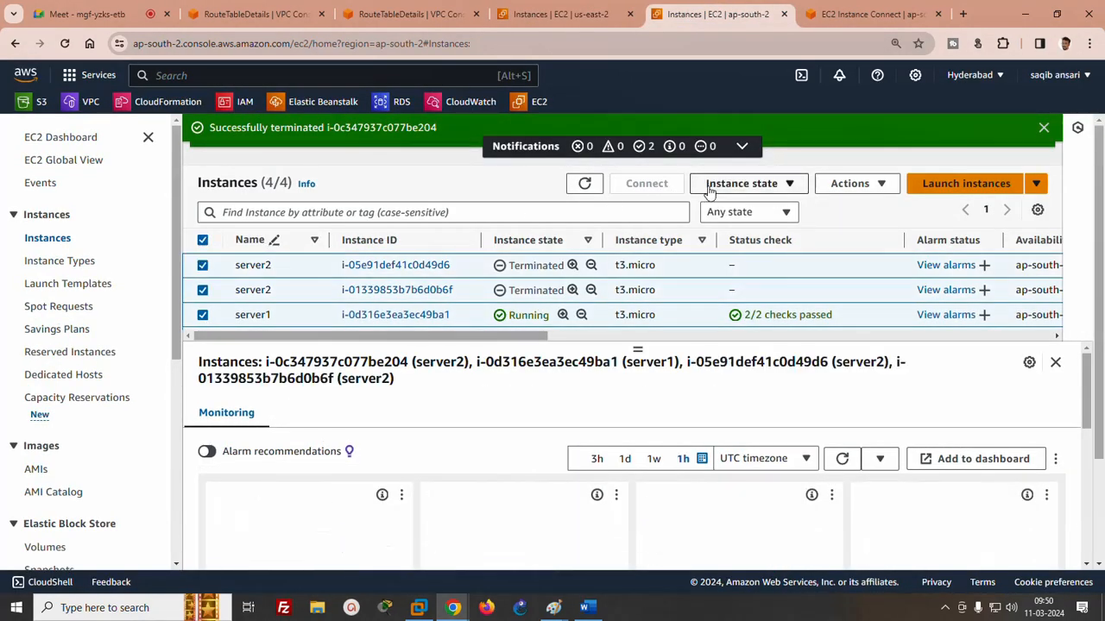
click(743, 298)
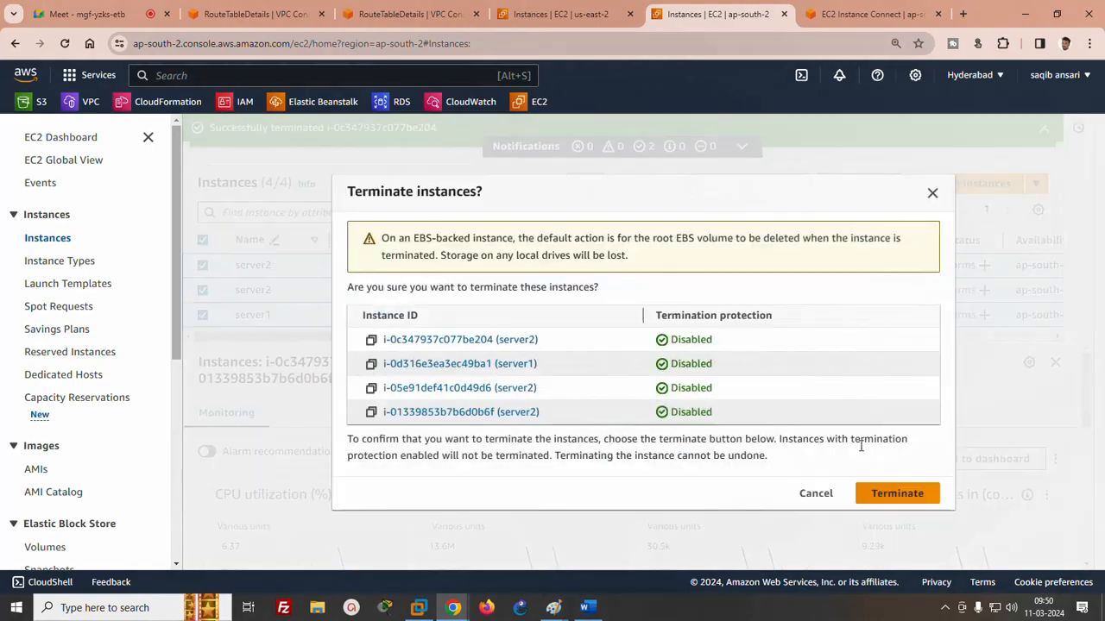
click(898, 492)
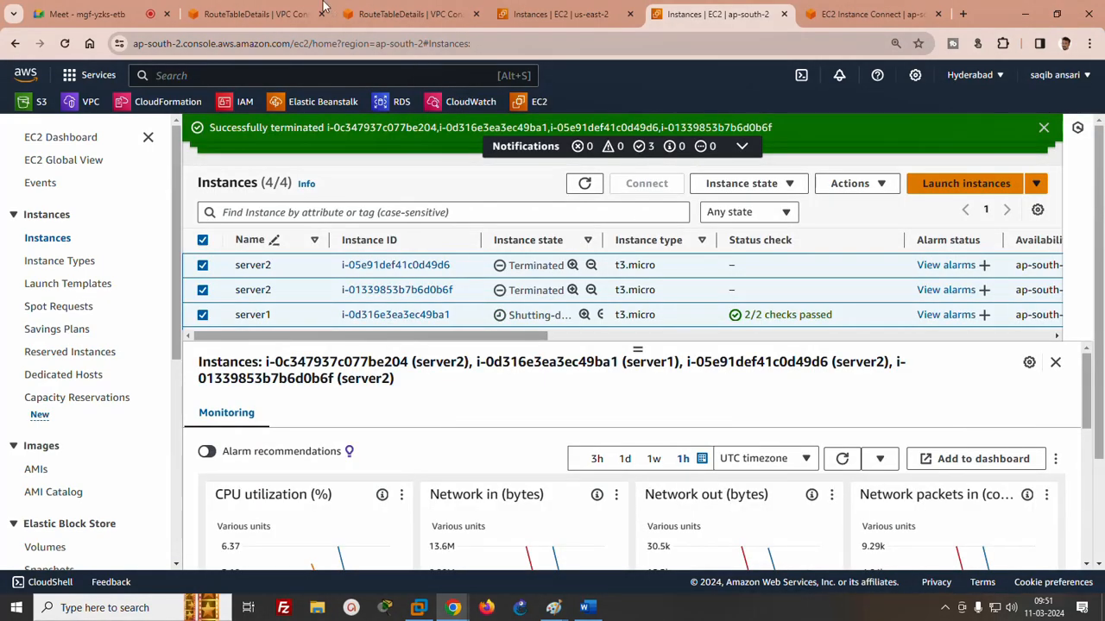
- Open the list of VPCs in the Hyderabad region
click(237, 14)
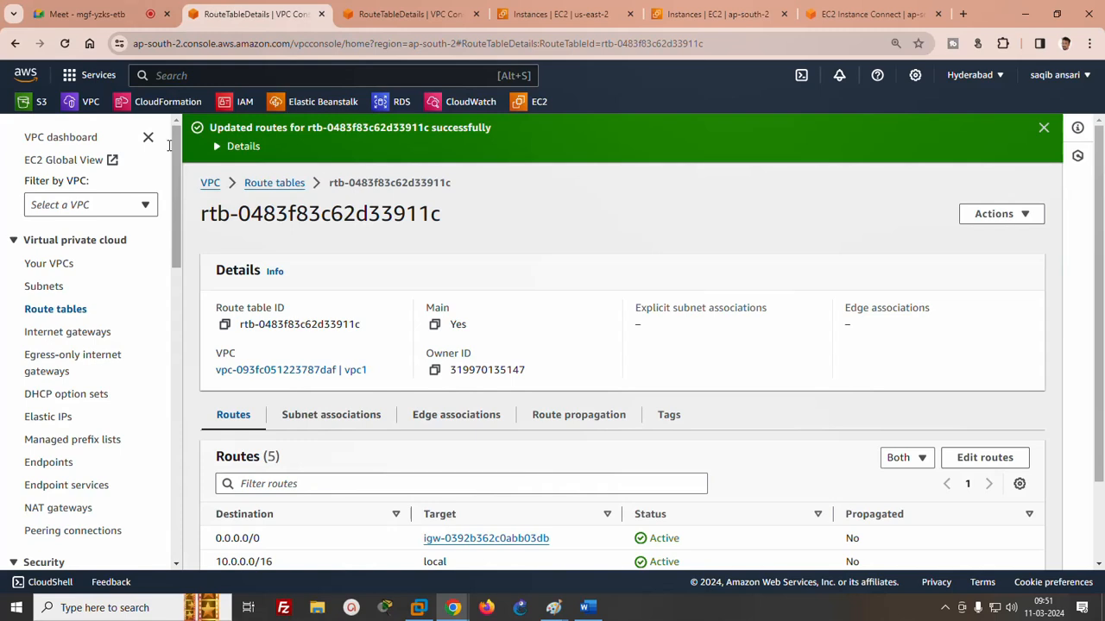
click(57, 268)
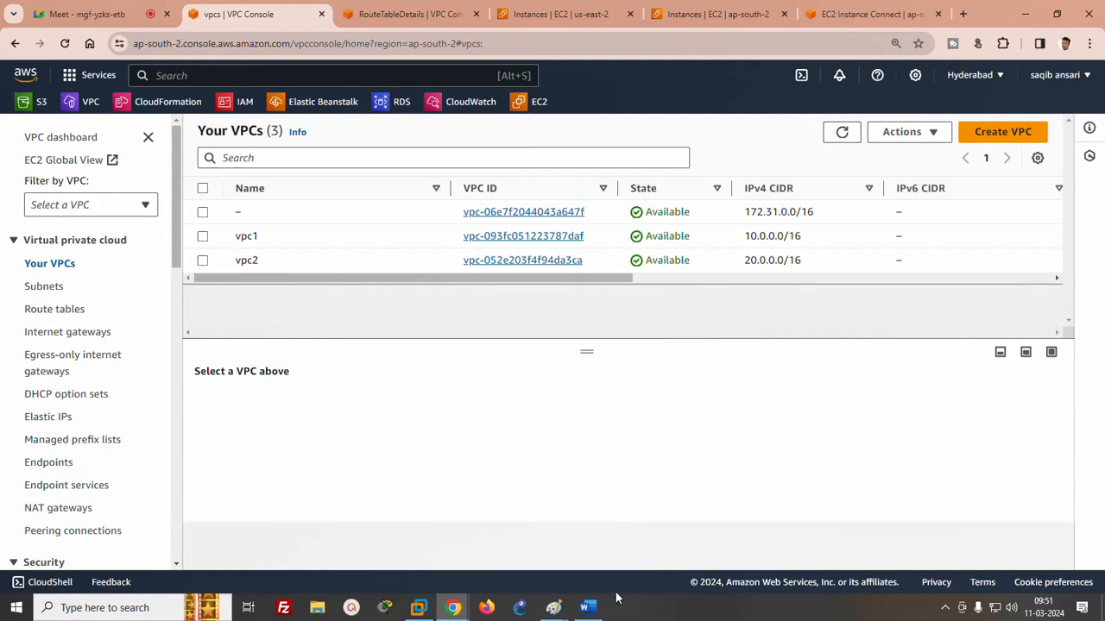
- Switch to the Word notes and insert a double-line separator of equals signs below the third VPC peering list item
click(587, 606)
click(547, 436)
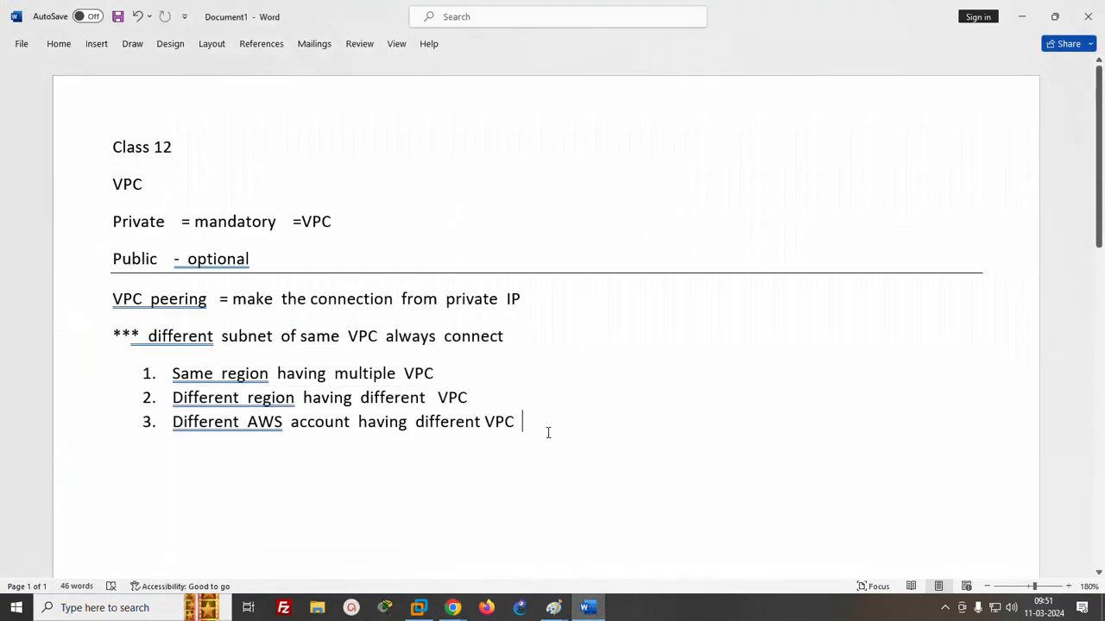
key(Return)
text(===========)
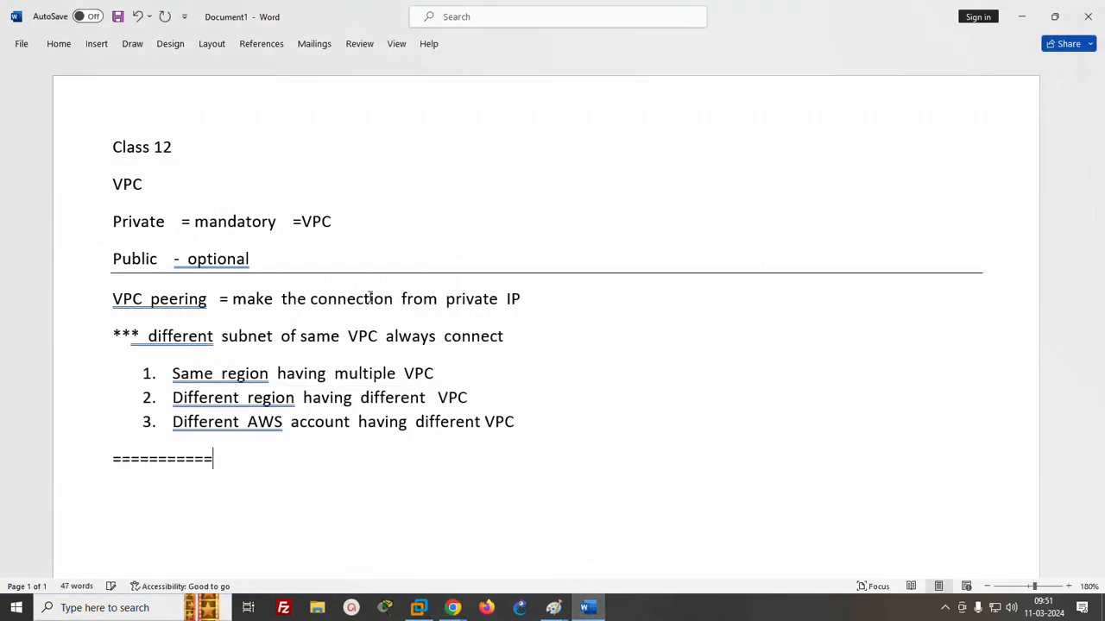
key(Return)
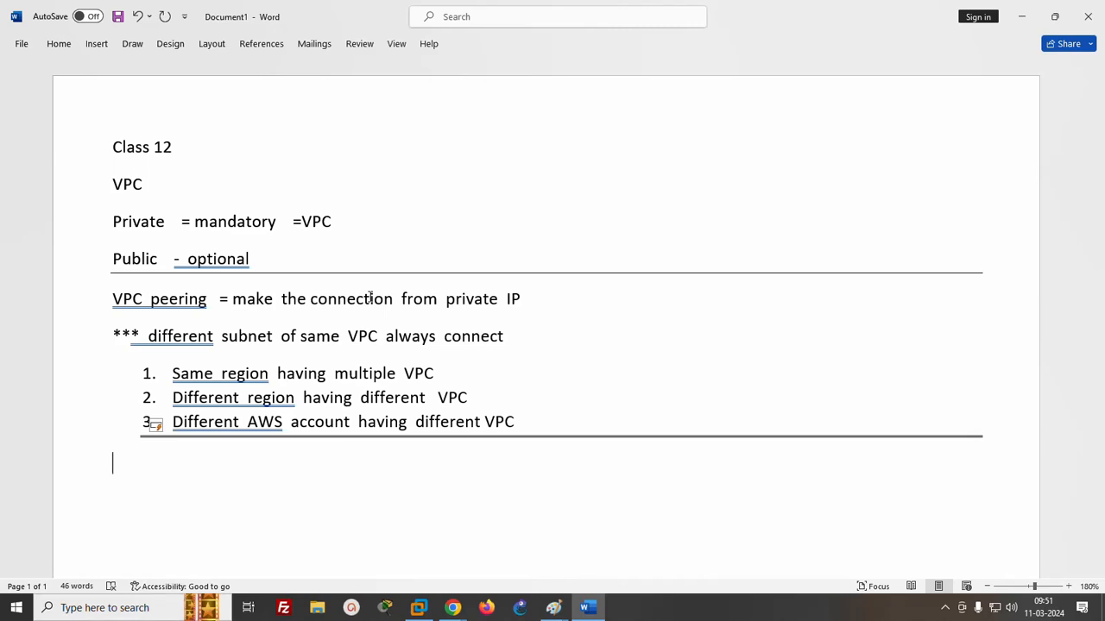
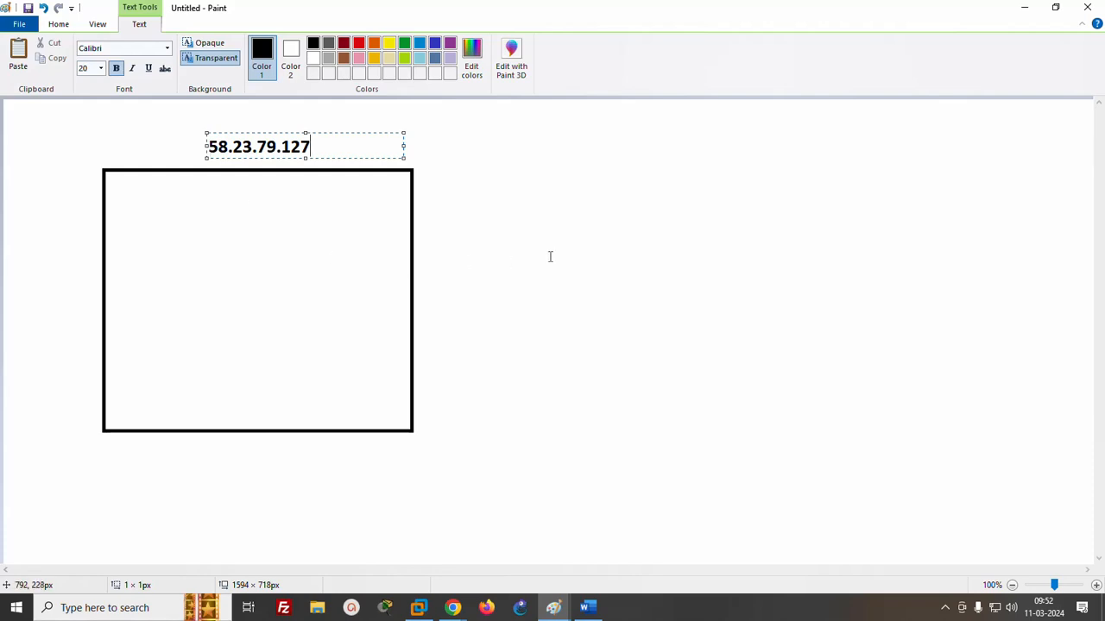
- Draw a rectangle of about 215 × 181 px inside the large box below the 58.23.79.127 label
click(427, 227)
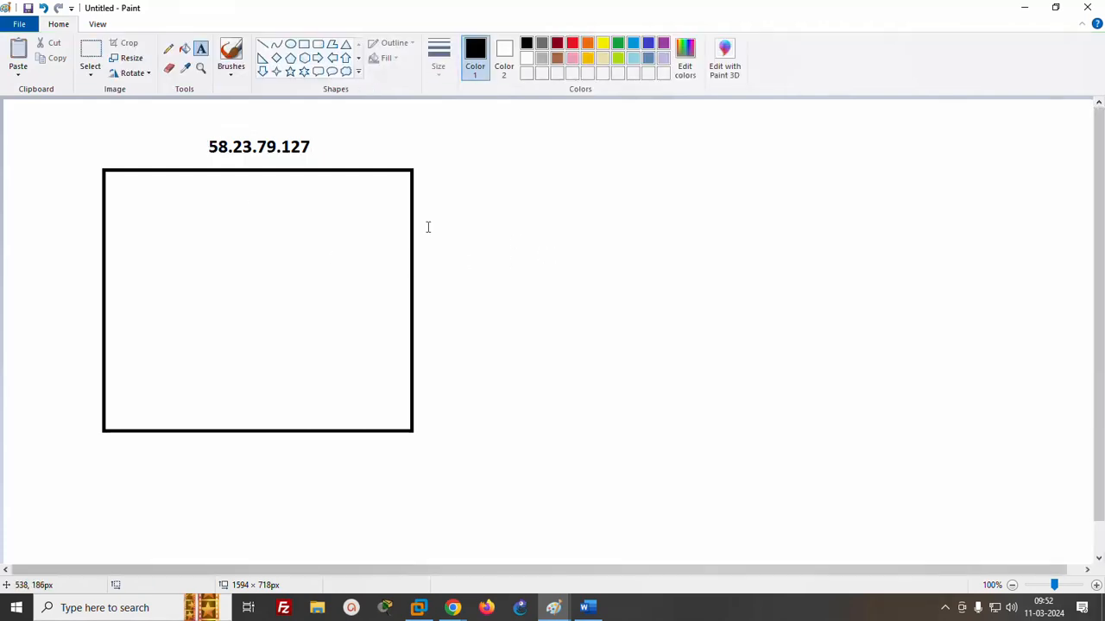
click(305, 45)
drag(207, 216, 355, 342)
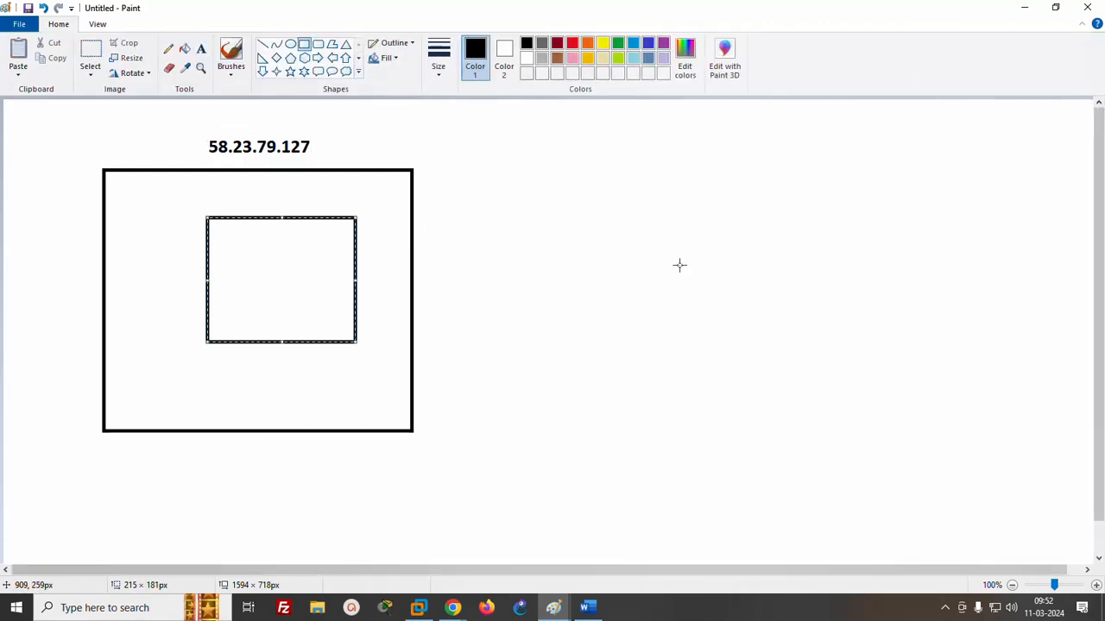
click(675, 260)
- Draw five small rectangles of varying sizes in the empty canvas area far to the right of the large box
drag(886, 123, 929, 181)
drag(1006, 168, 1033, 203)
drag(935, 257, 985, 288)
drag(1036, 276, 1039, 301)
drag(913, 349, 954, 351)
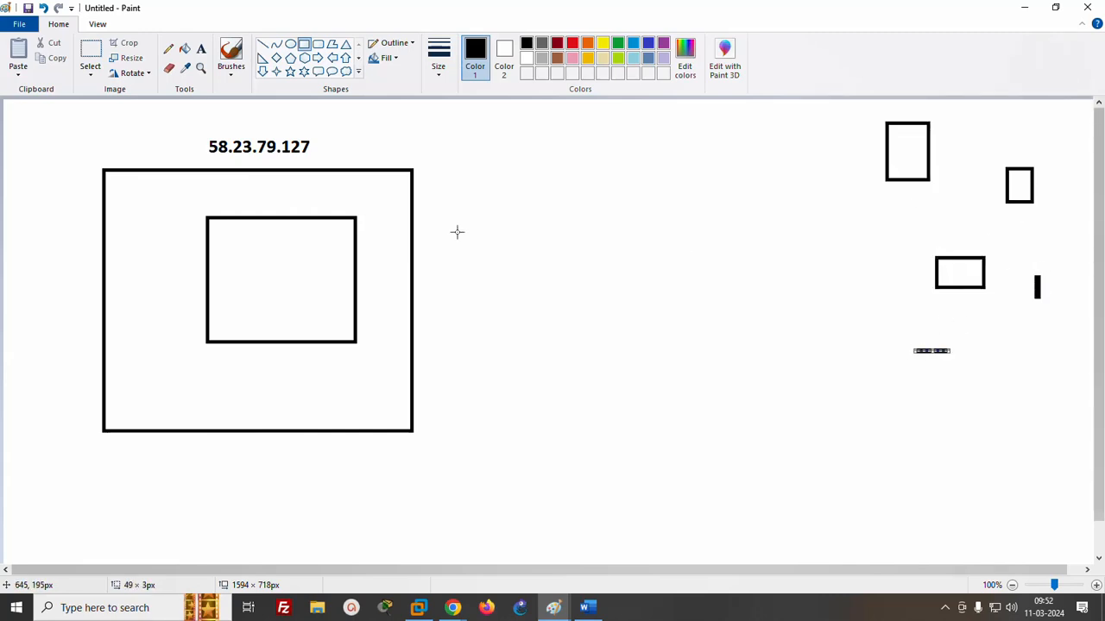
- Draw a freehand line from the small boxes to the 58.23.79.127 label and handwrite an underlined "restart" beside the large box
click(168, 48)
mouse_move(908, 229)
mouse_down()
mouse_move(405, 180)
mouse_move(313, 151)
mouse_up()
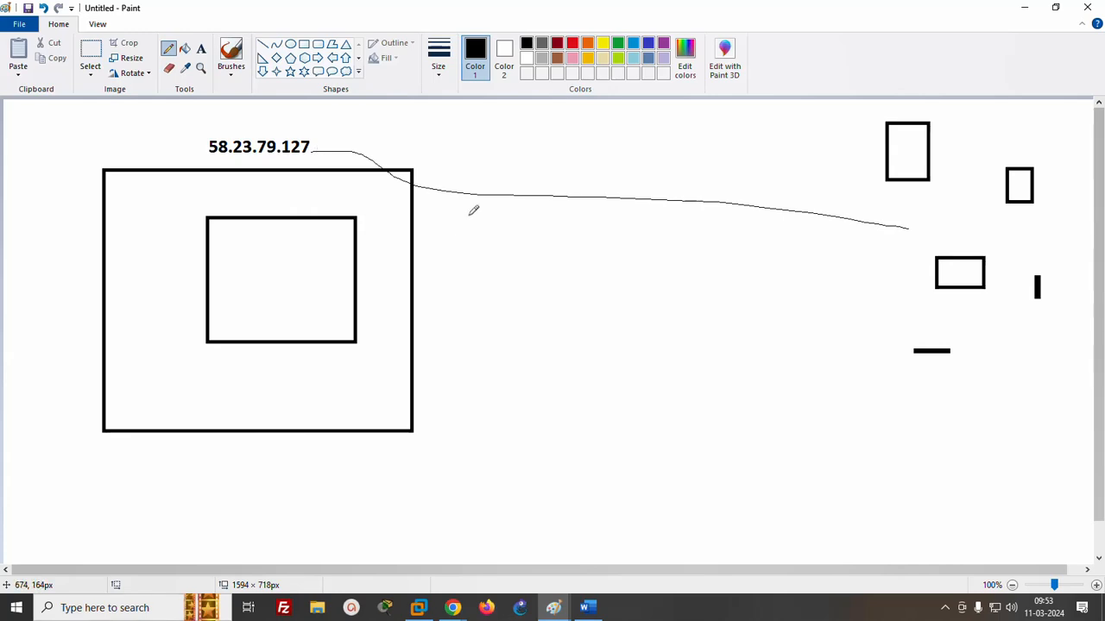
mouse_move(401, 229)
mouse_down()
mouse_move(456, 221)
mouse_move(445, 216)
mouse_move(531, 244)
mouse_move(542, 216)
mouse_move(553, 237)
mouse_move(573, 222)
mouse_move(587, 230)
mouse_move(596, 197)
mouse_move(609, 223)
mouse_move(601, 195)
mouse_up()
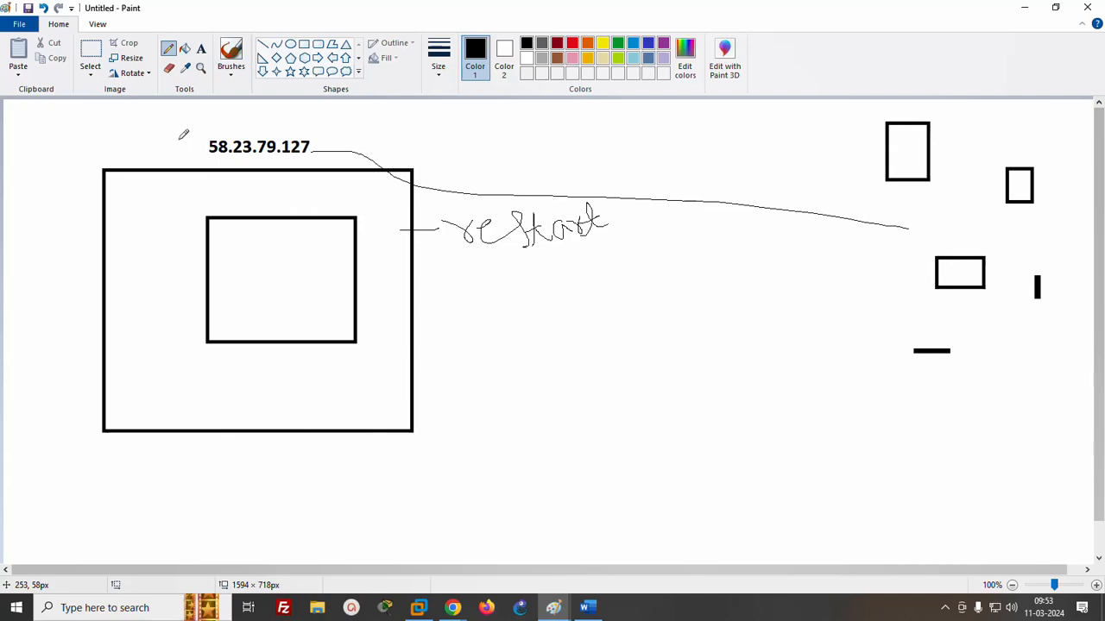
drag(464, 257, 630, 257)
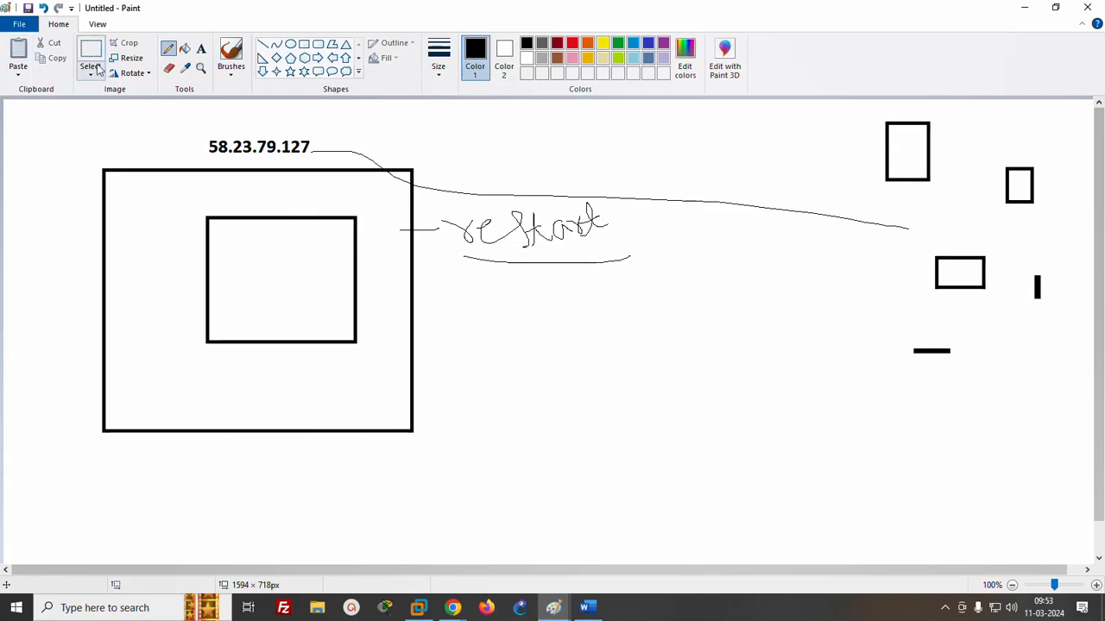
- Add the text "stop - start" below the handwritten "restart"
click(460, 294)
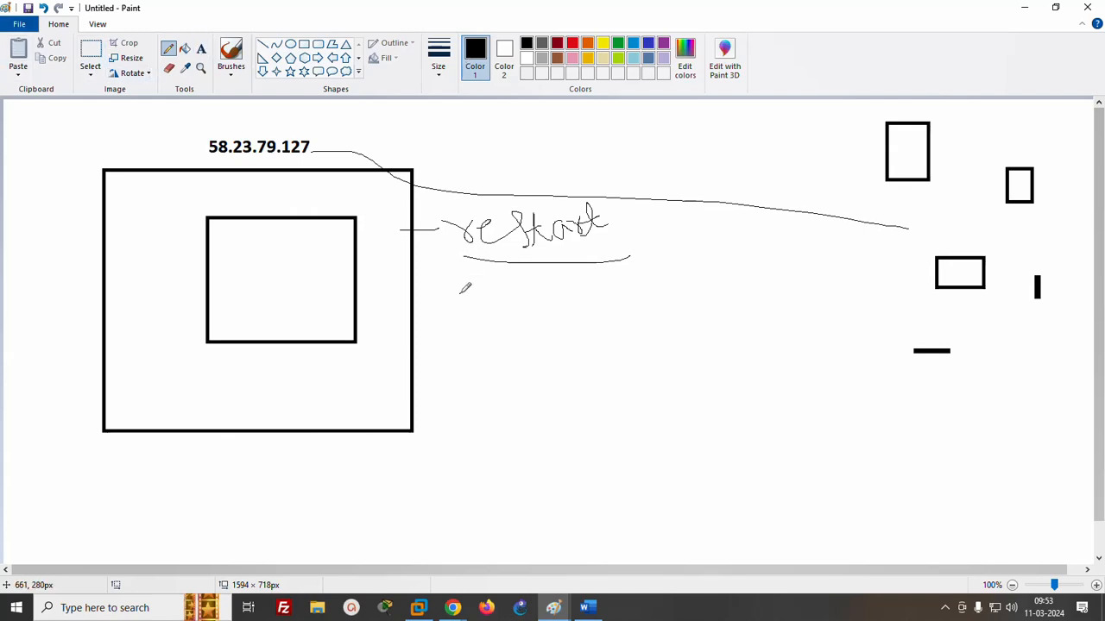
click(201, 49)
click(468, 307)
text(s)
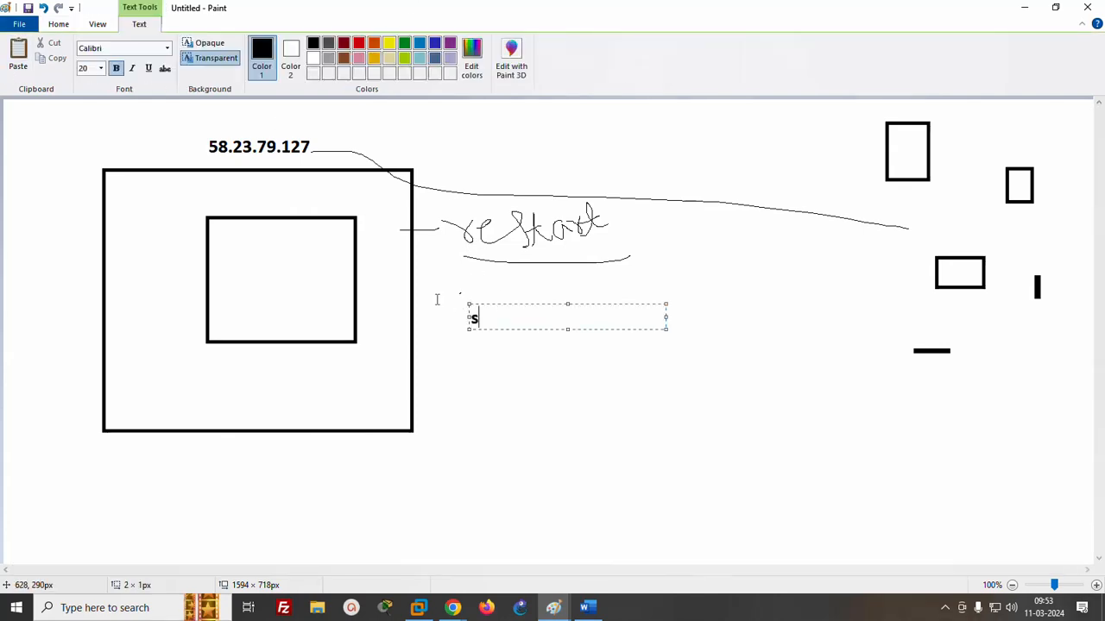
text(top  - start)
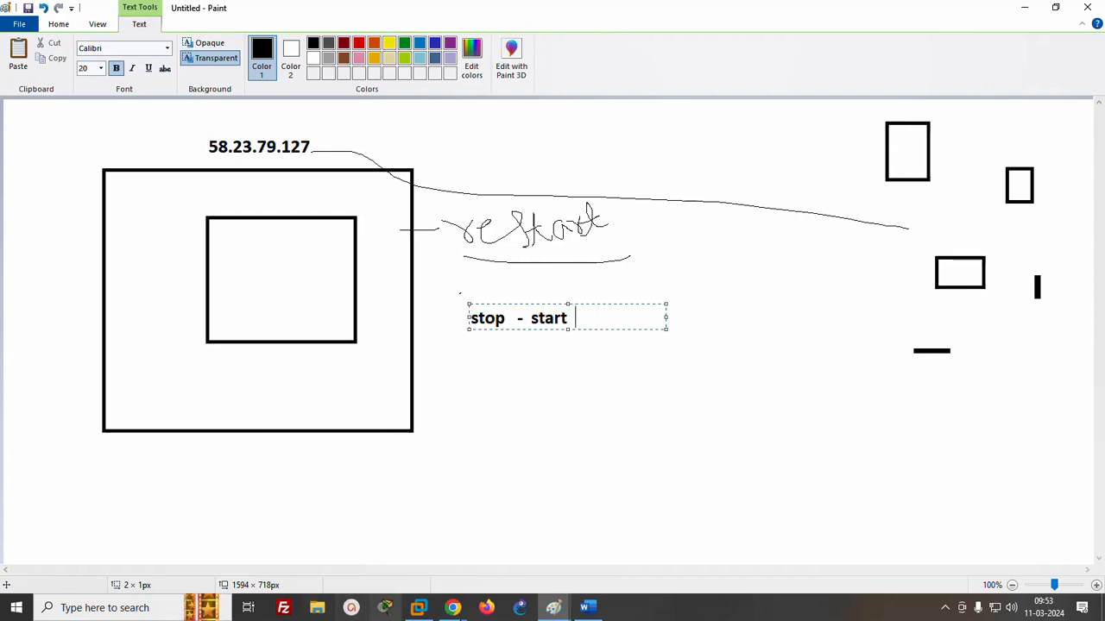
- Switch to the EC2 console for the Ohio region in Chrome and begin launching an instance named "test"
mouse_move(453, 607)
click(324, 547)
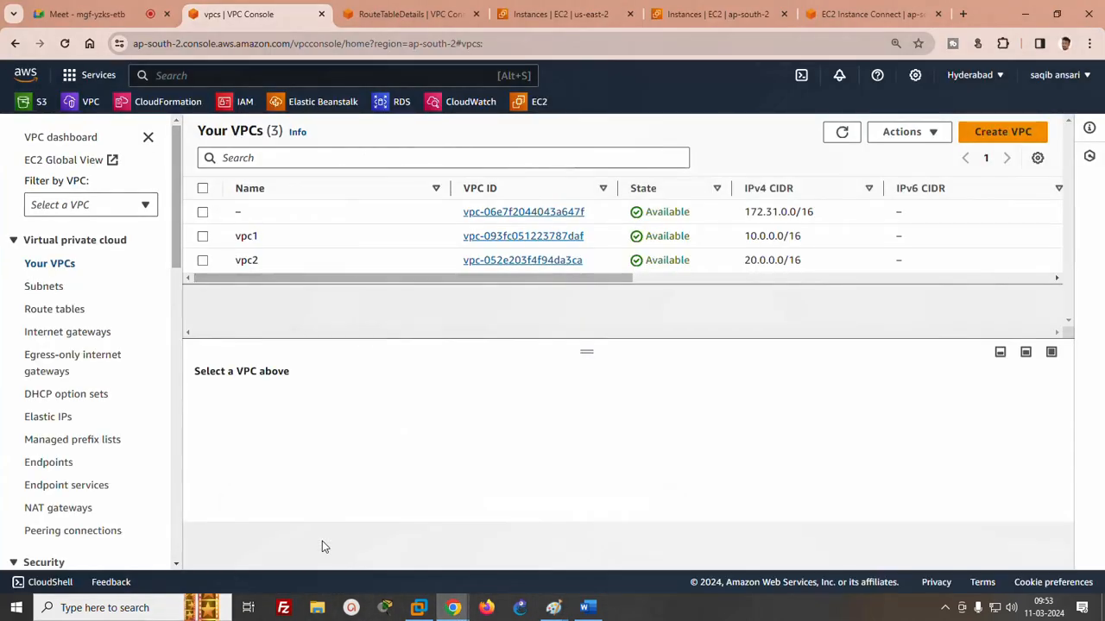
key(ctrl+Tab)
key(ctrl+Tab)
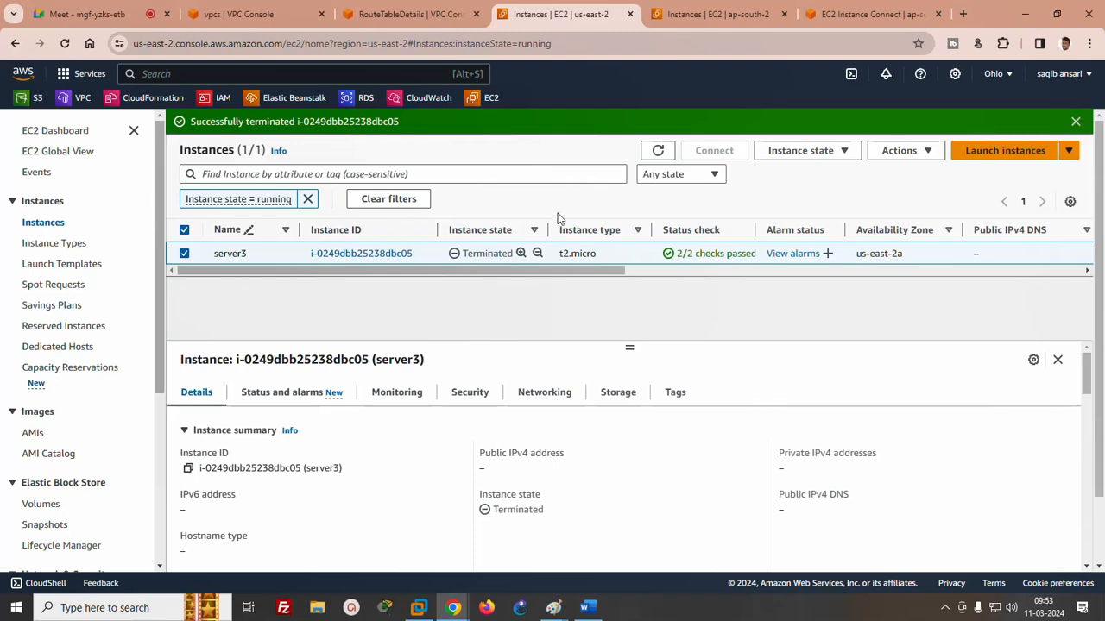
click(992, 155)
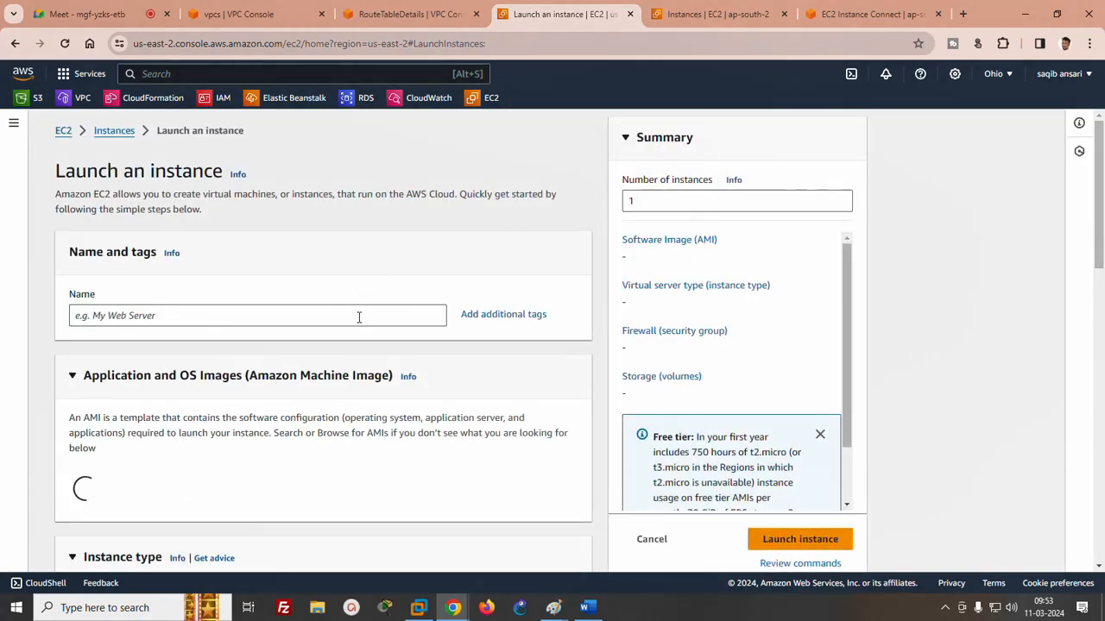
click(359, 317)
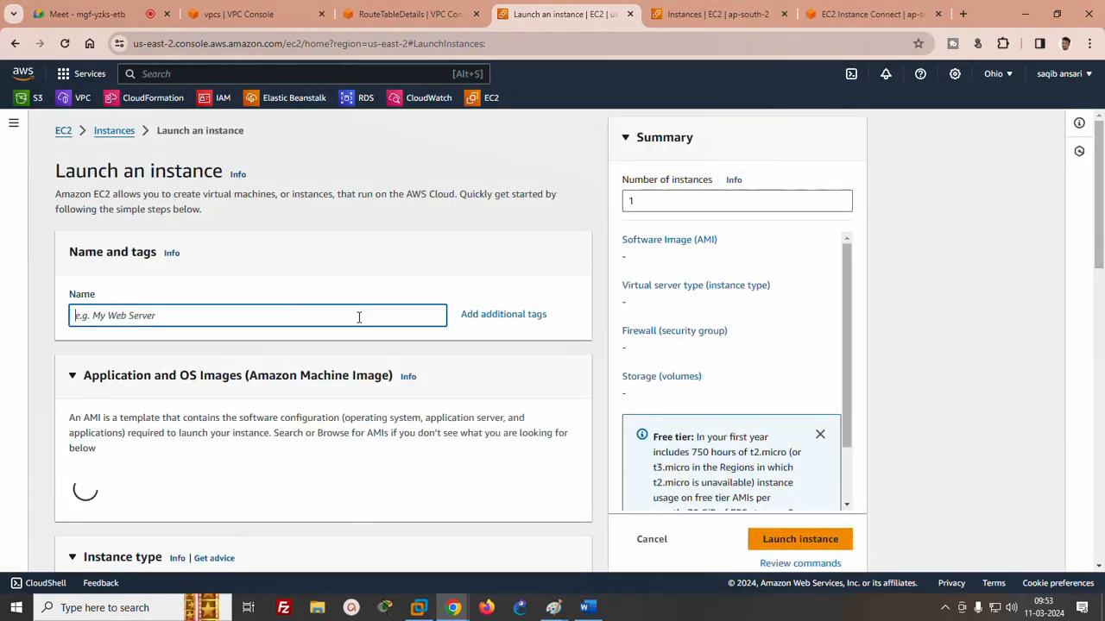
text(test)
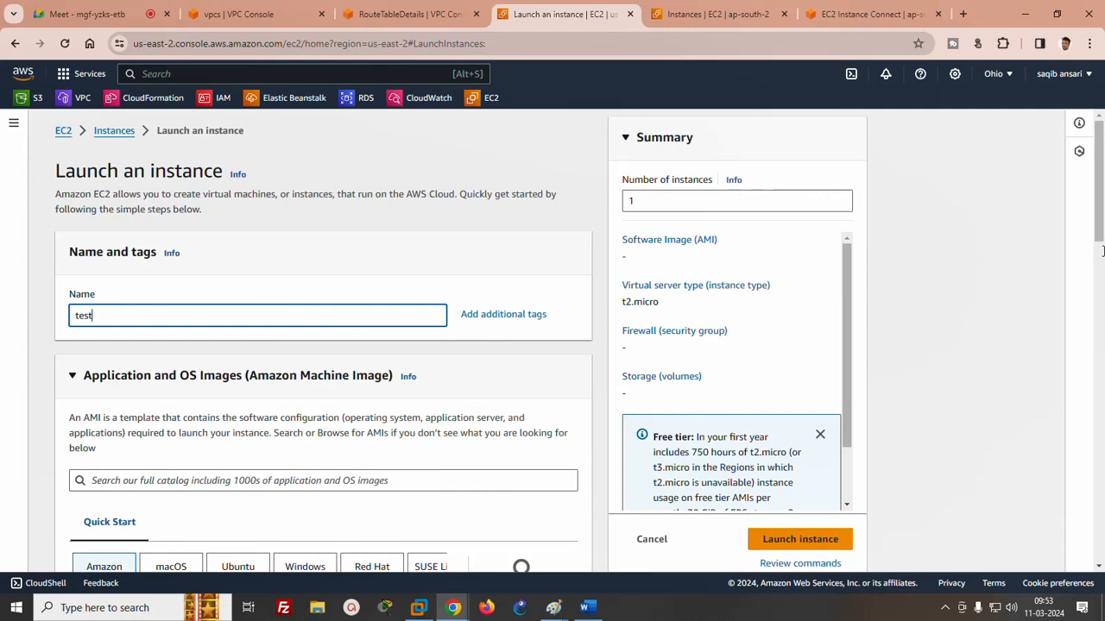
- Select the existing key pair "test" for logging in to the new instance
scroll(1103, 270, down, 2)
scroll(1103, 271, down, 8)
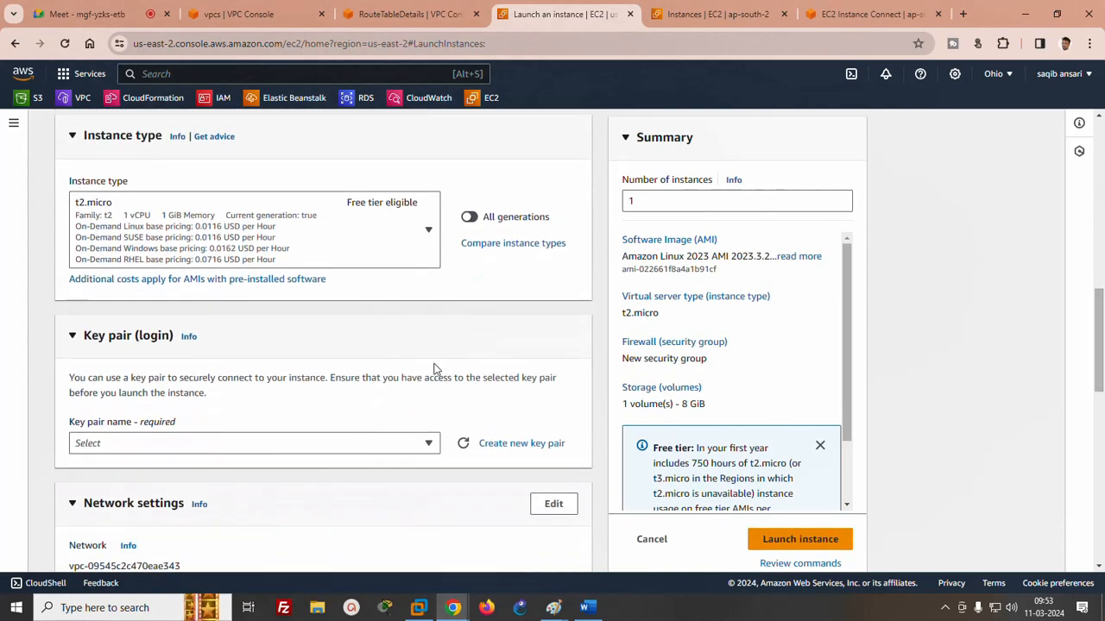
click(274, 445)
click(87, 509)
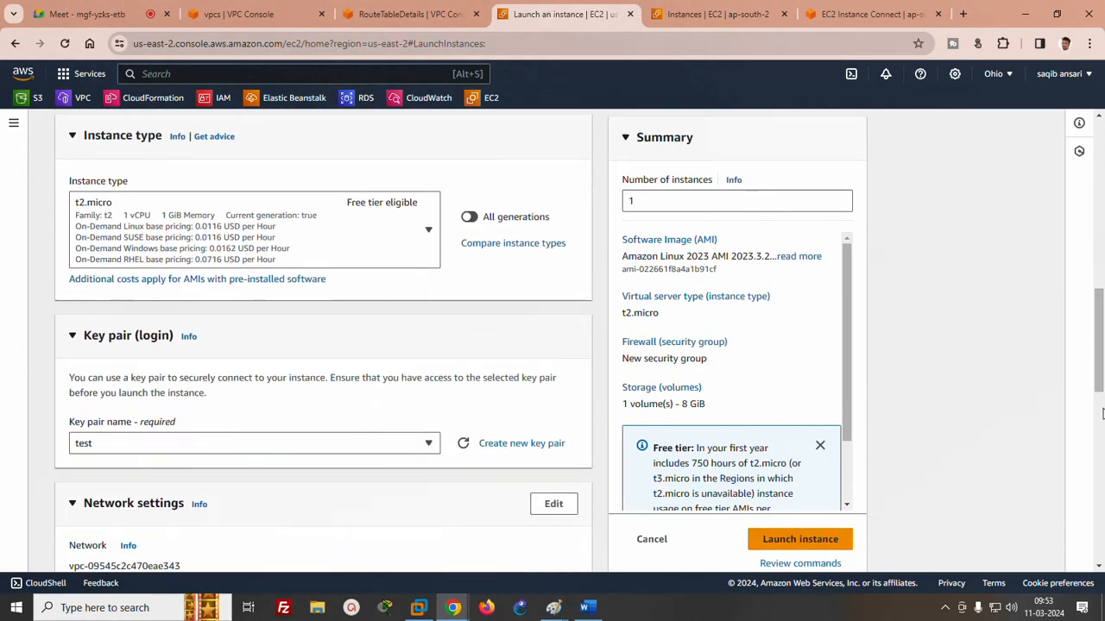
- Edit the network settings to use the default VPC (172.31.0.0/16) and launch the instance
scroll(1100, 423, down, 3)
scroll(1100, 422, down, 1)
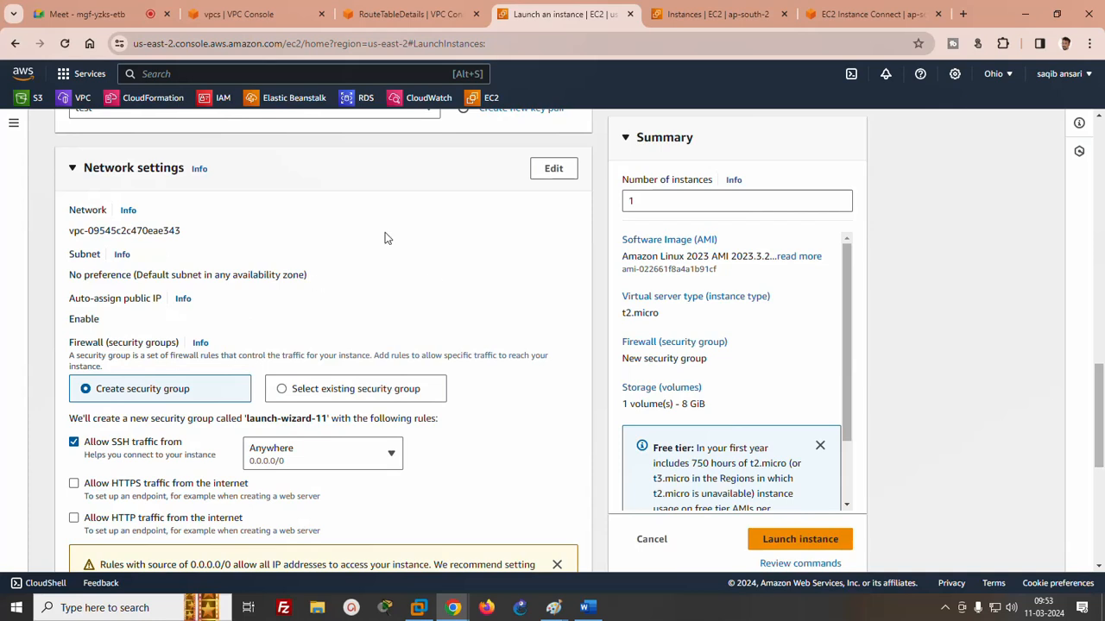
click(554, 170)
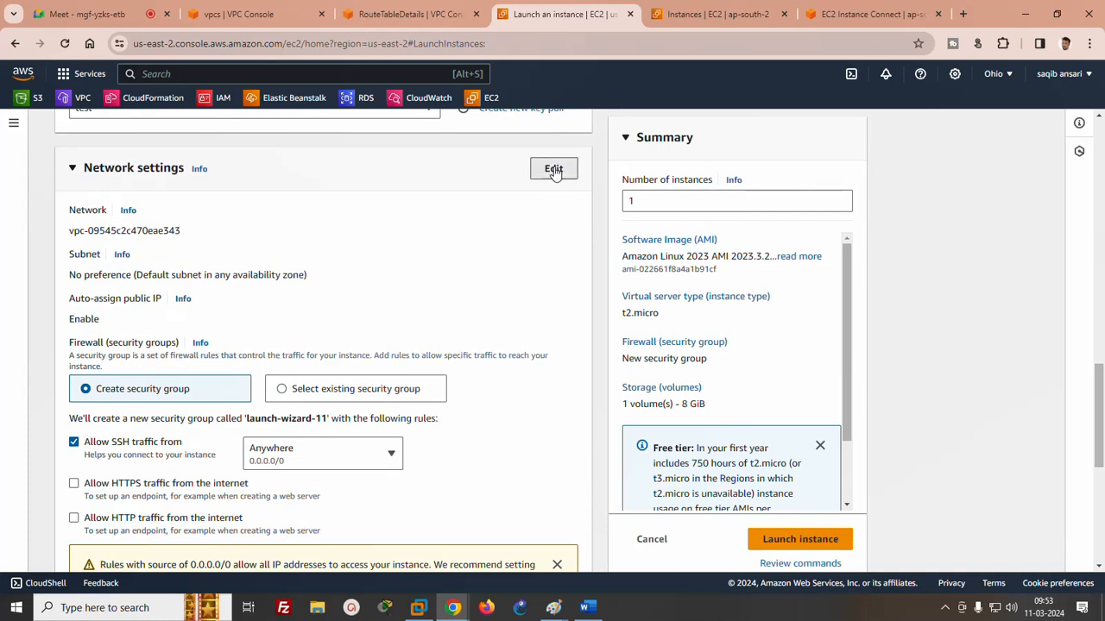
click(177, 240)
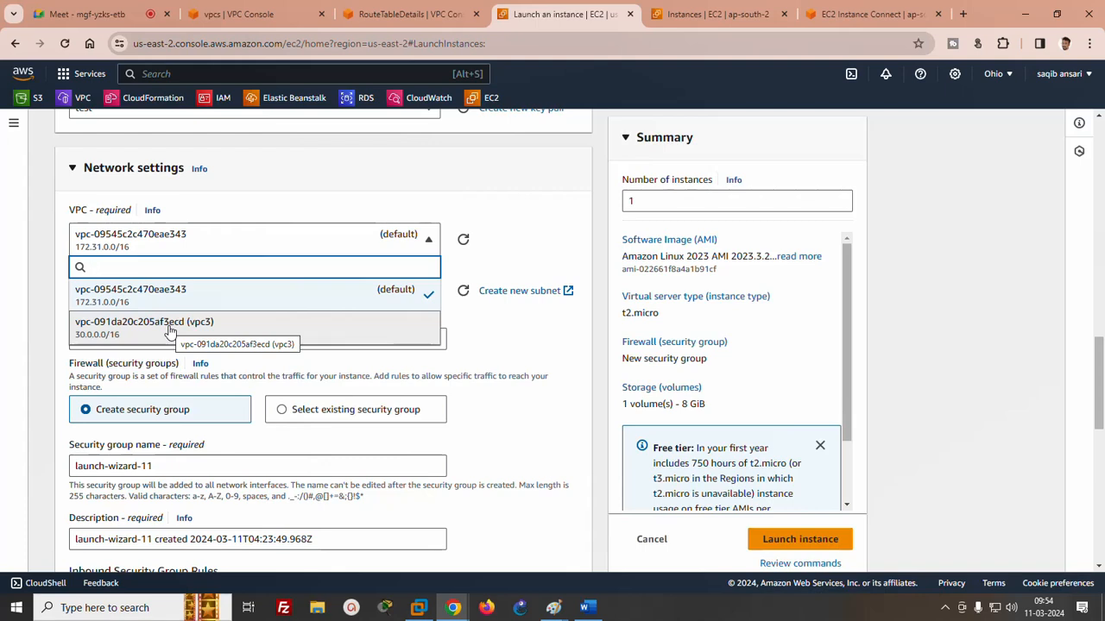
click(165, 293)
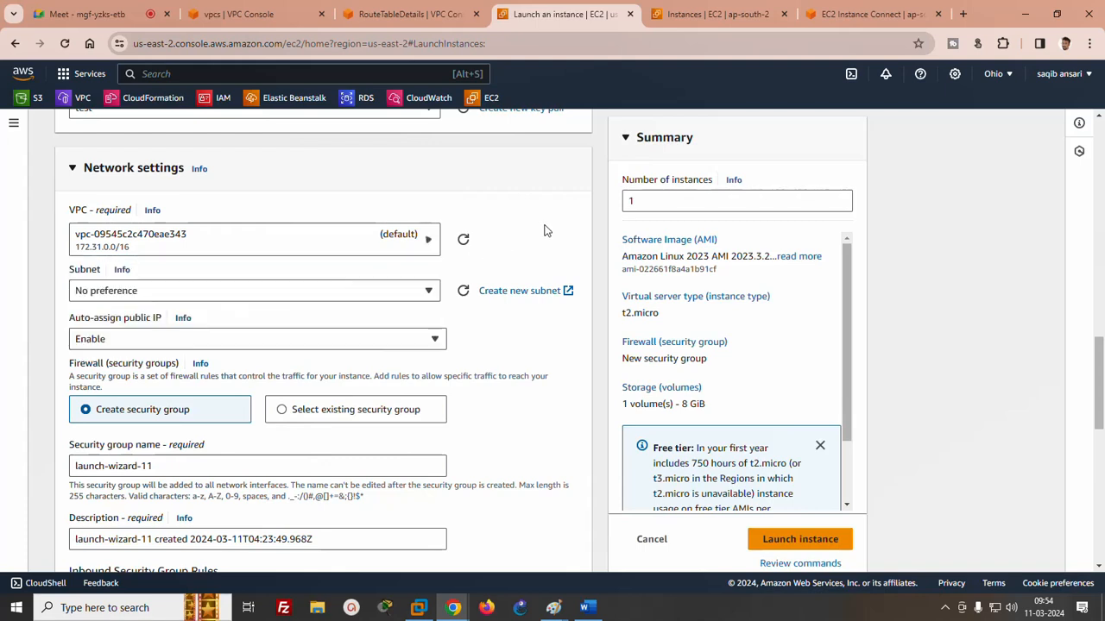
click(788, 541)
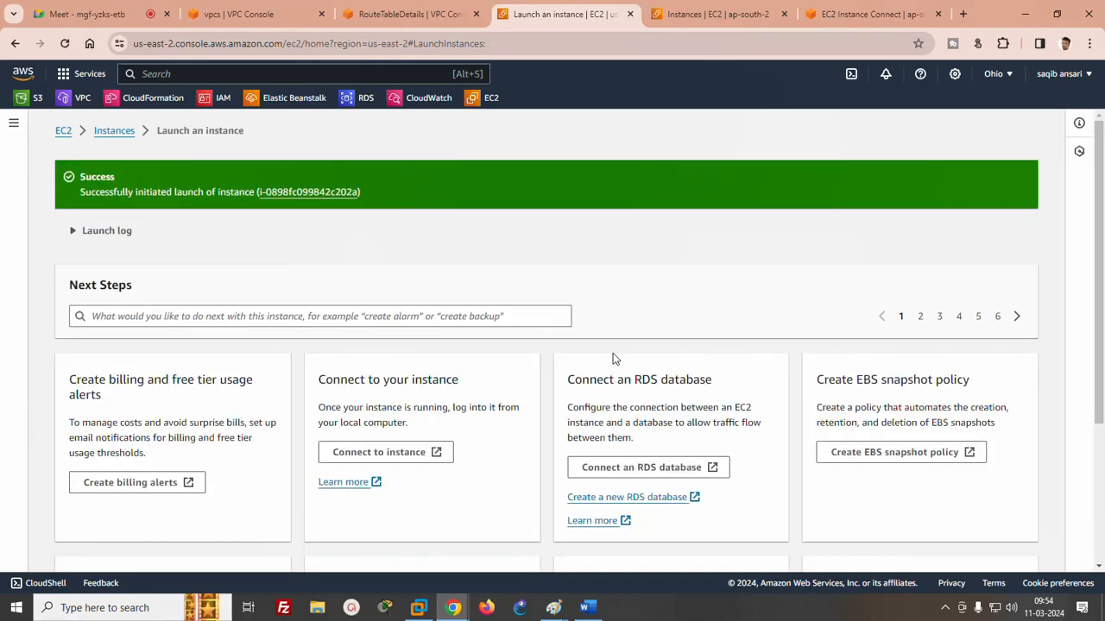
- Return to the list of all instances and open the details of the test instance
scroll(1101, 328, down, 3)
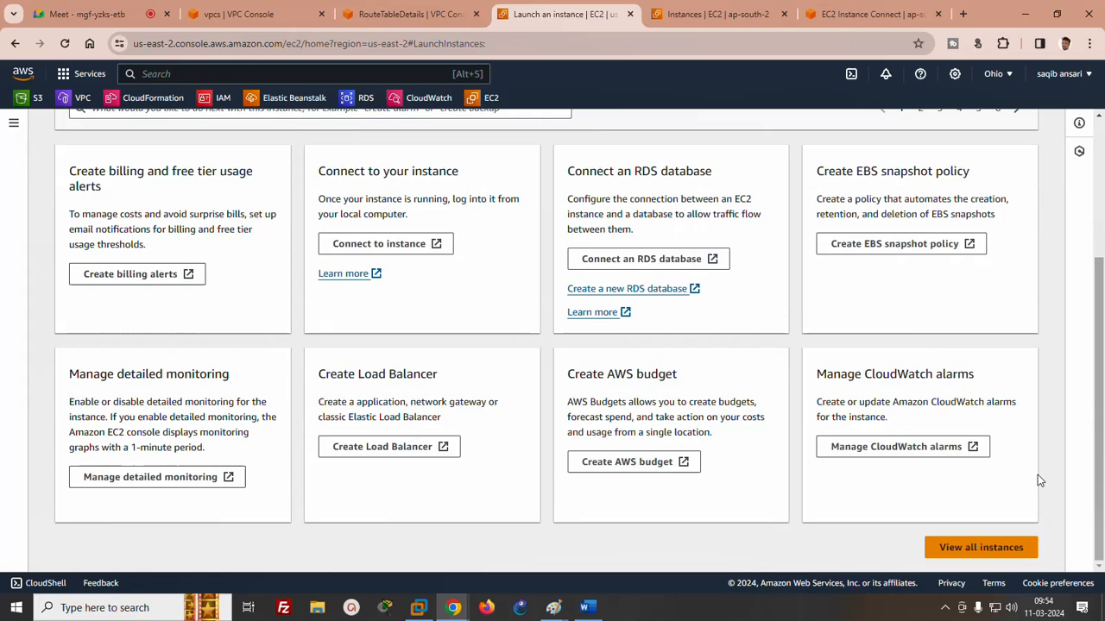
click(983, 551)
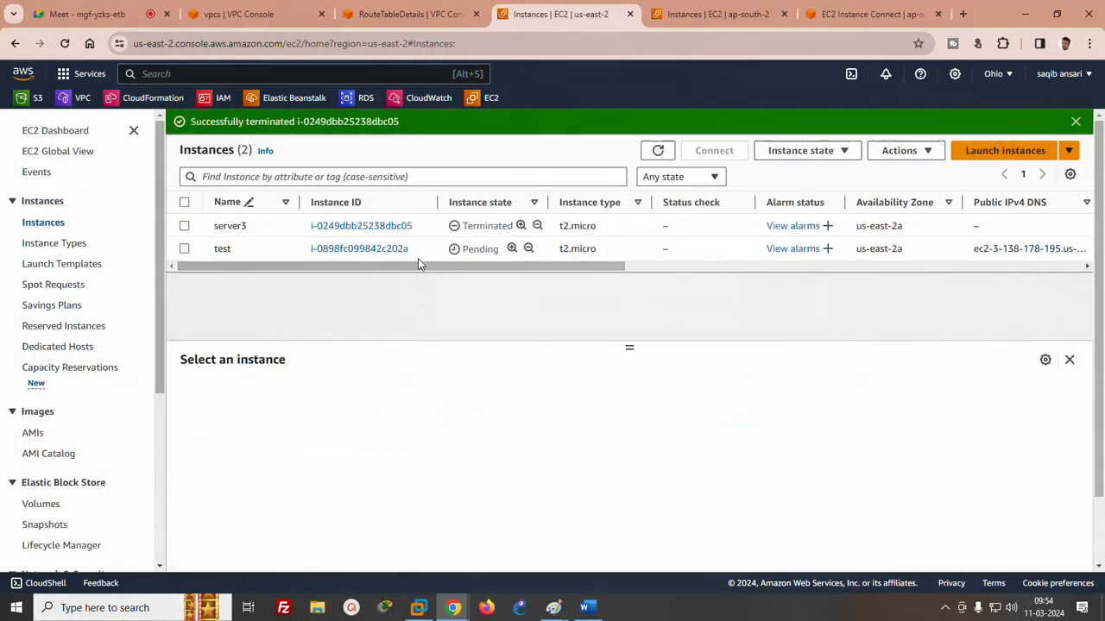
click(333, 250)
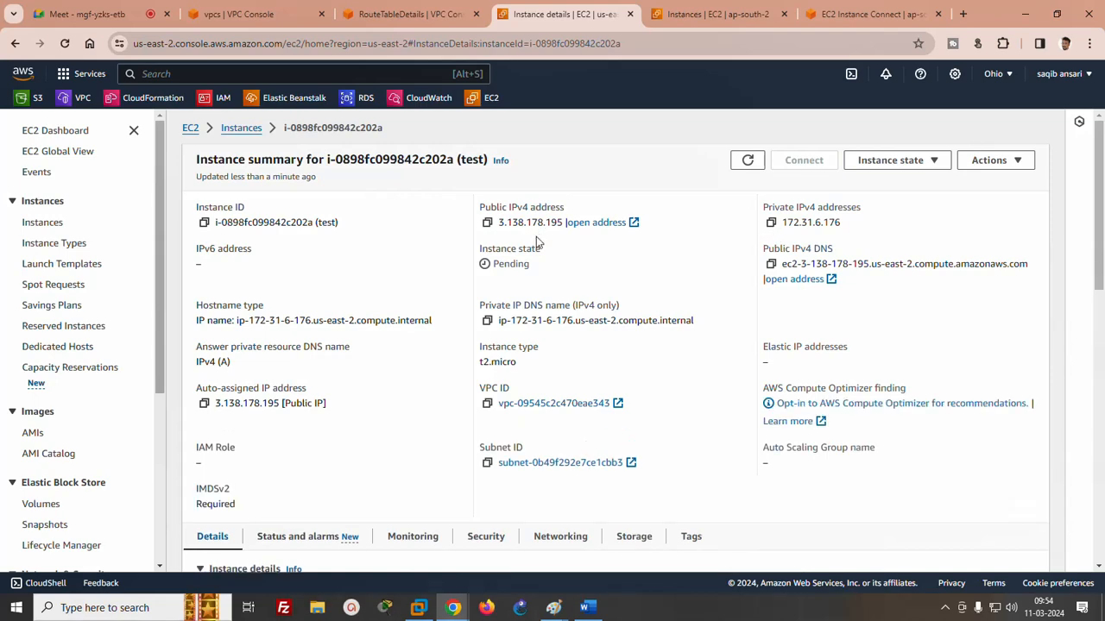
- Copy the test instance's public IPv4 address 3.138.178.195 and paste it below the IP types list in the Word notes
click(486, 223)
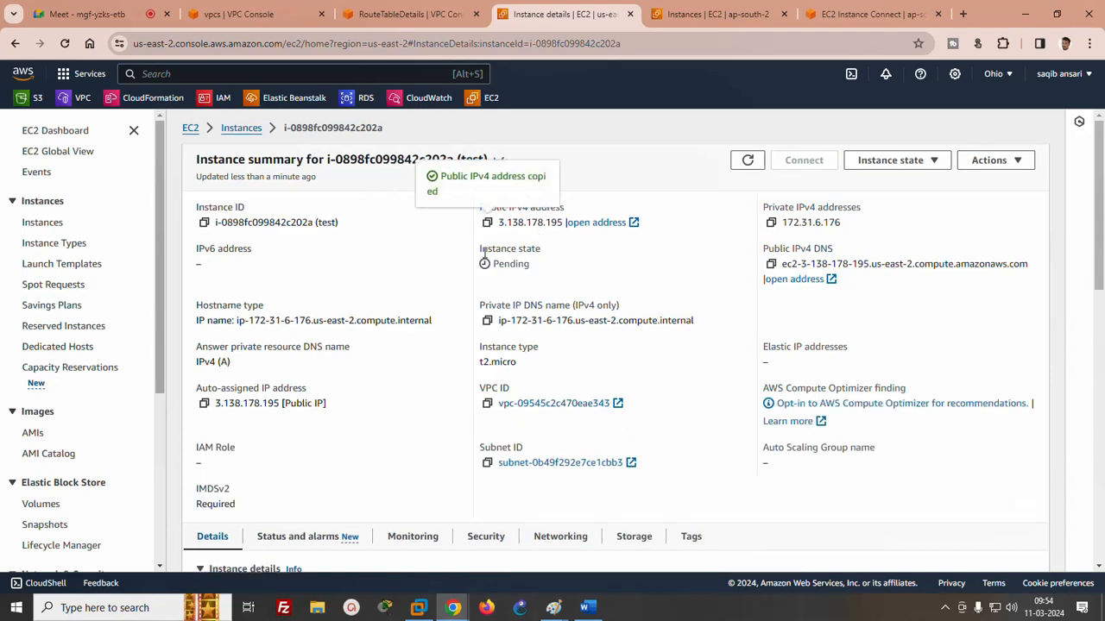
click(599, 608)
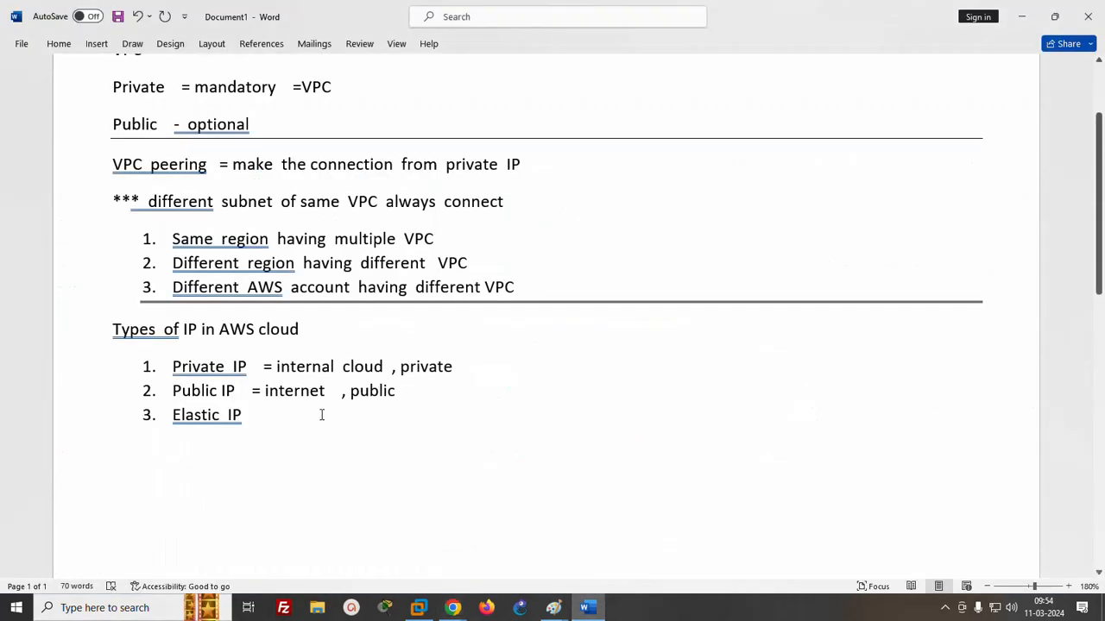
key(Return)
key(Return)
key(ctrl+v)
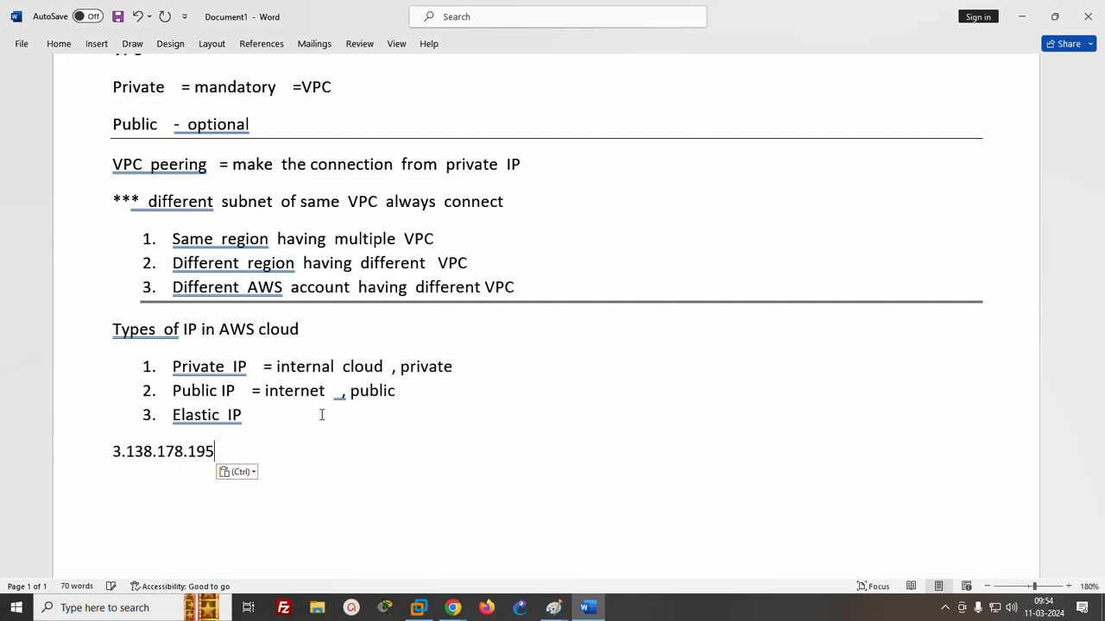
- Copy the test instance's private IPv4 address 172.31.6.176 and paste it on a new line below the public address in Word
click(418, 608)
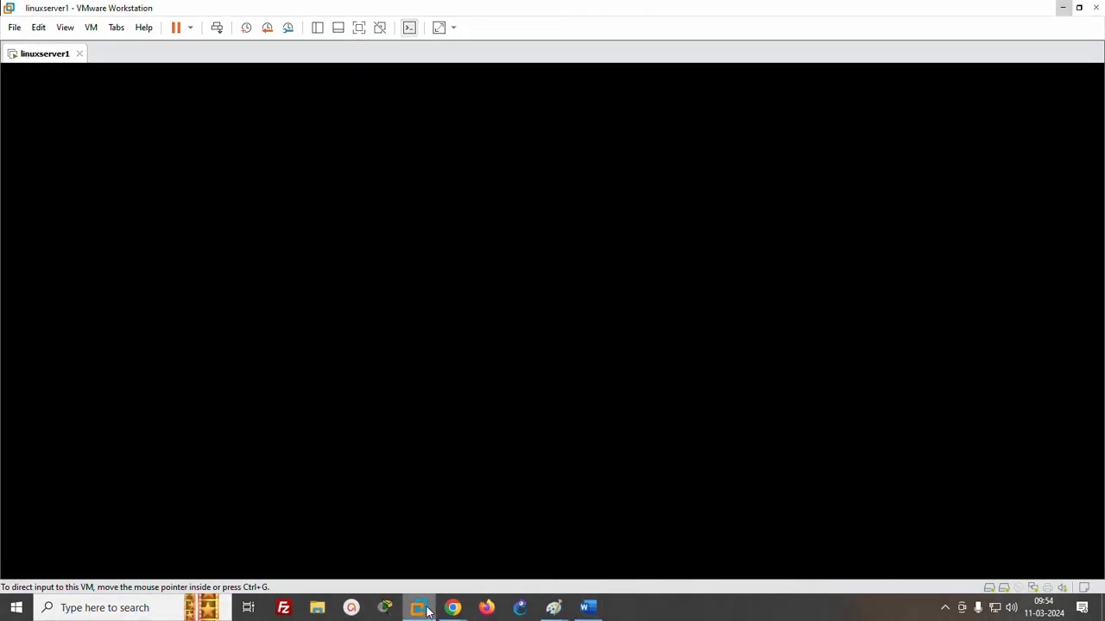
mouse_move(443, 609)
click(349, 535)
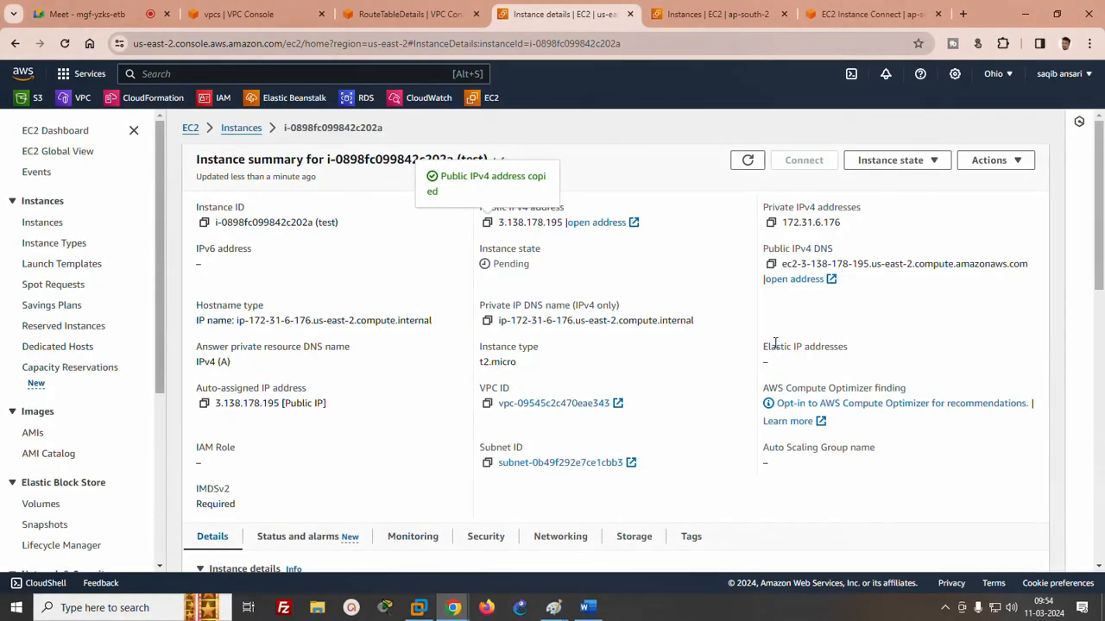
click(771, 223)
click(1024, 14)
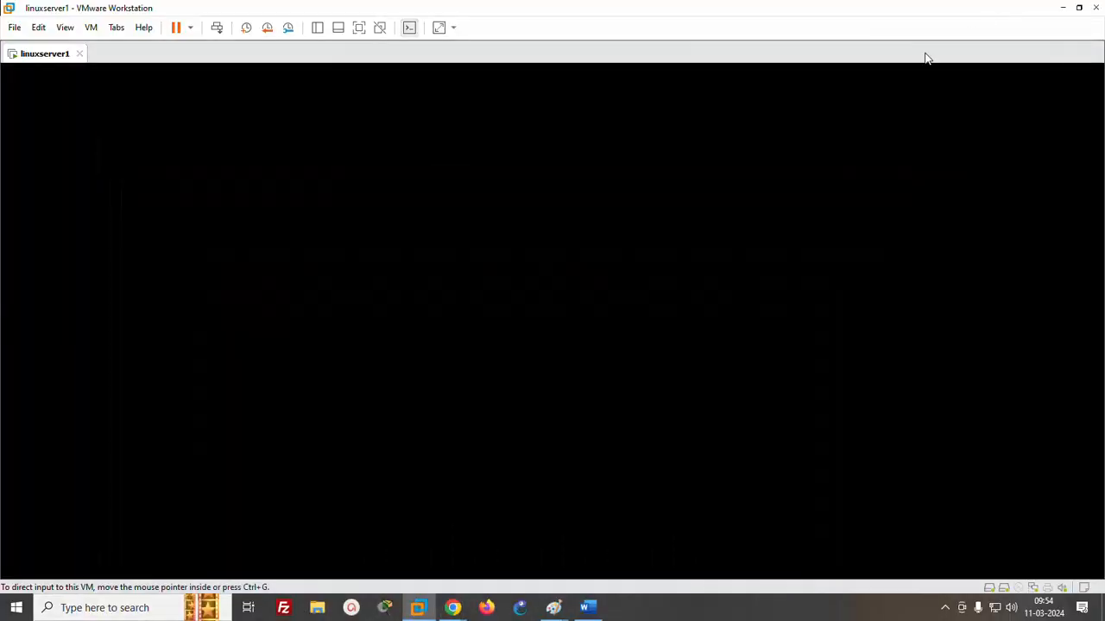
click(588, 608)
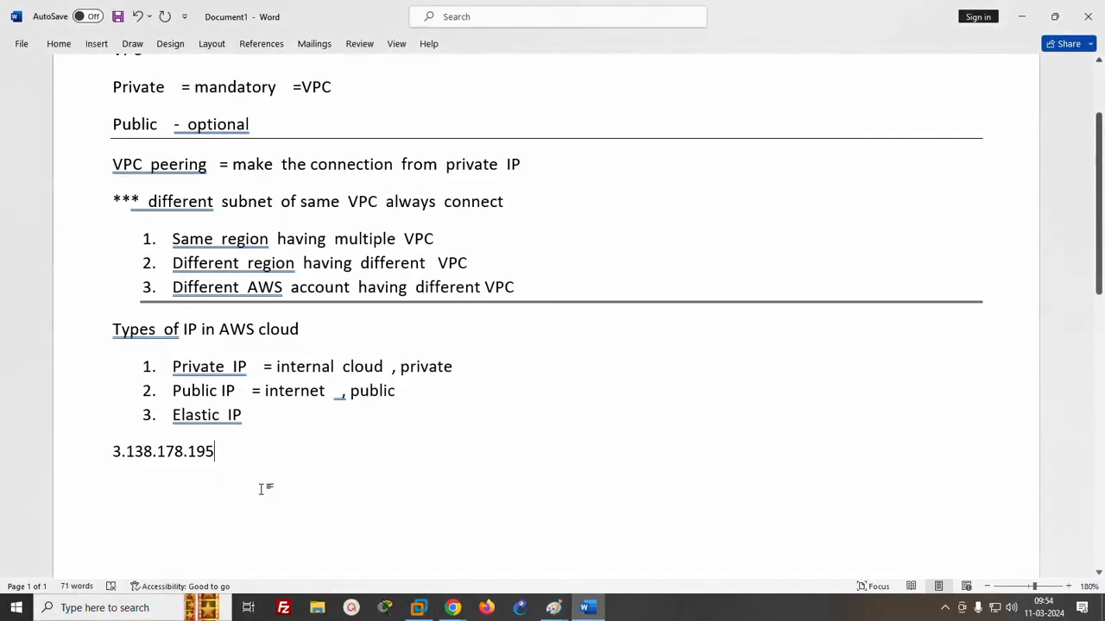
key(ctrl+v)
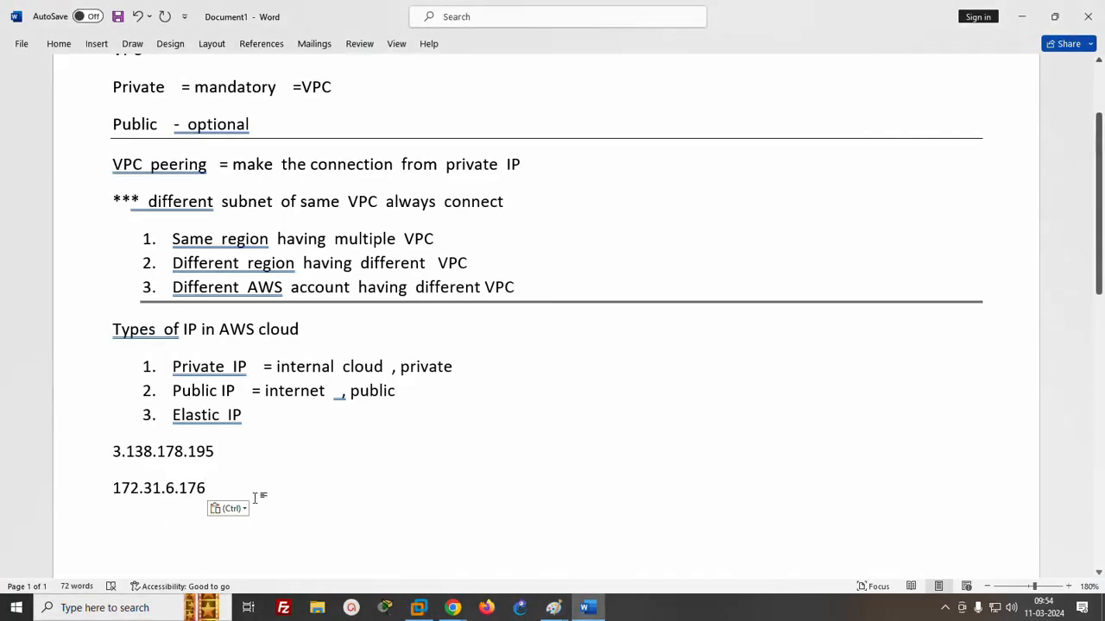
- Label 172.31.6.176 with "=private" and 3.138.178.195 with "= public" in the Word notes
text(=pri)
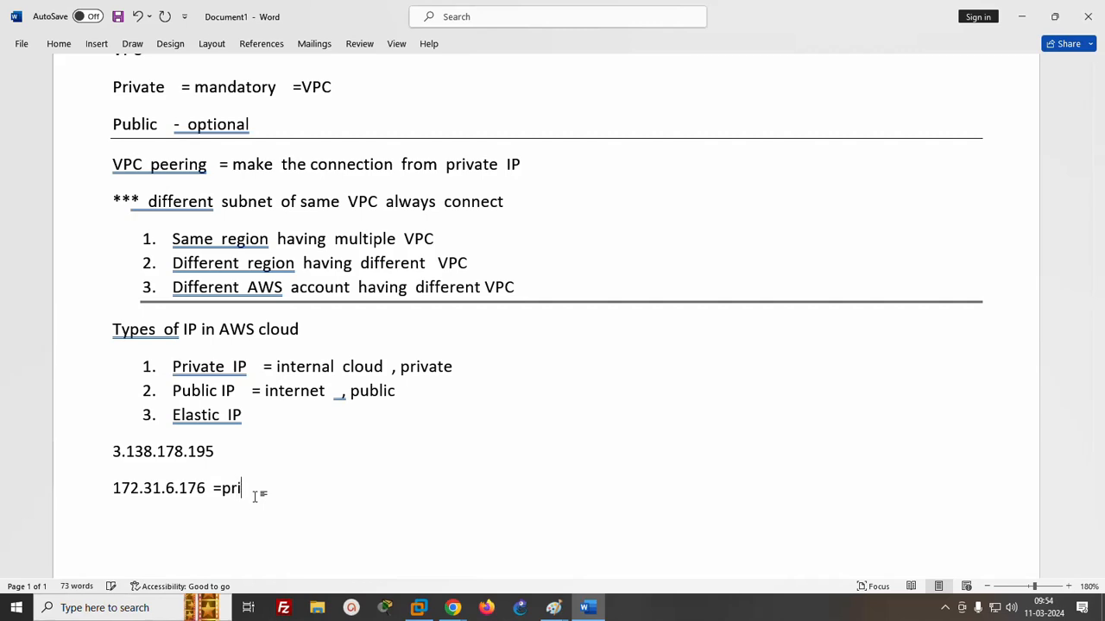
text(vate)
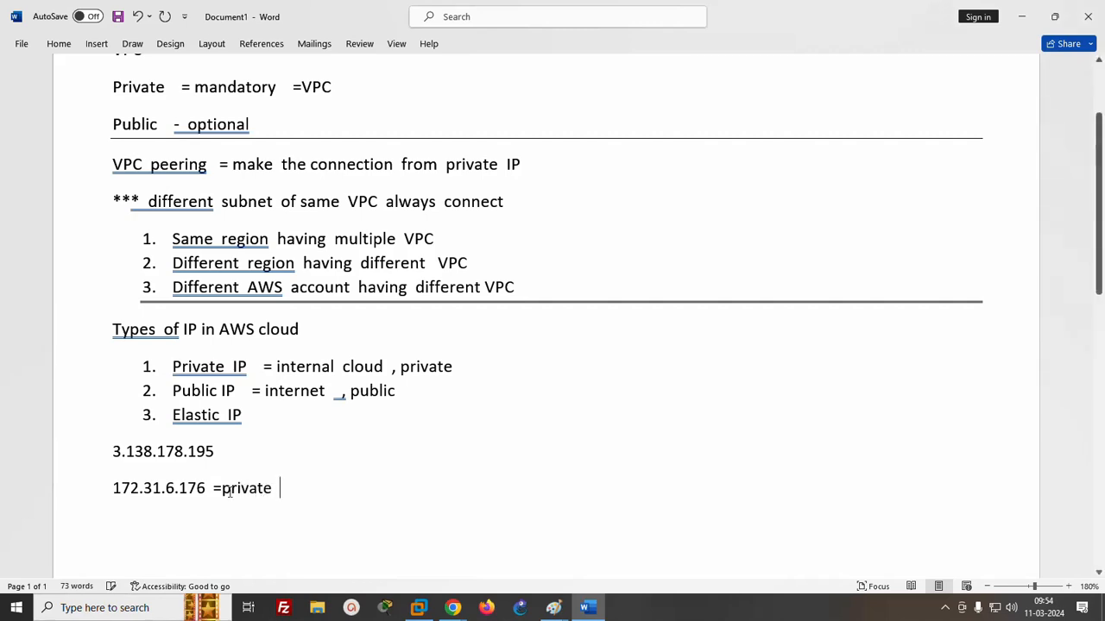
click(244, 453)
text(= p)
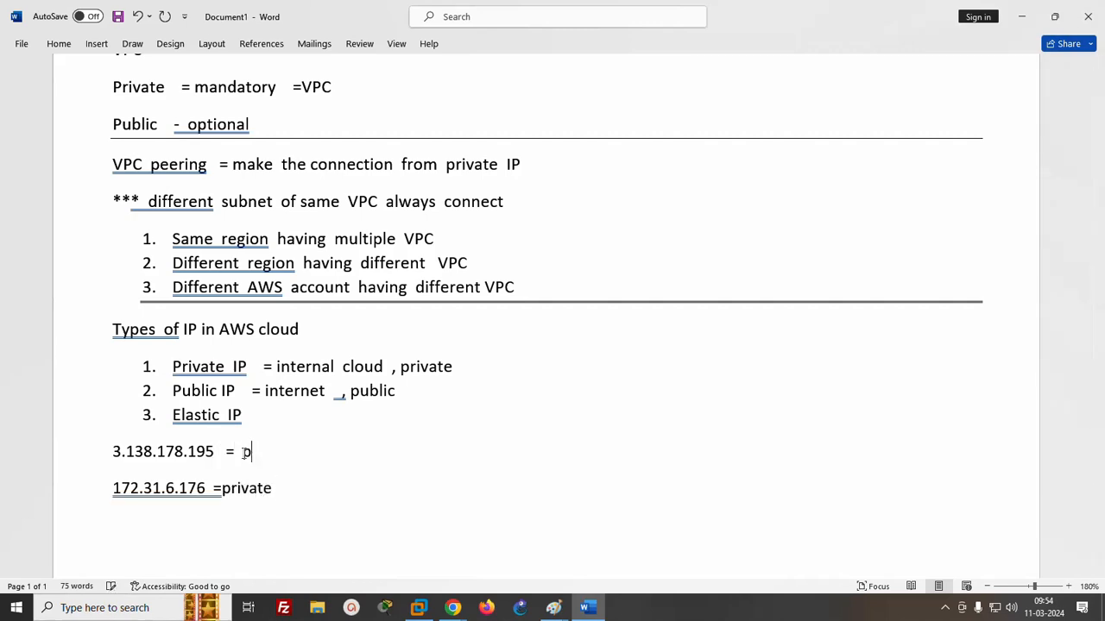
text(ublic)
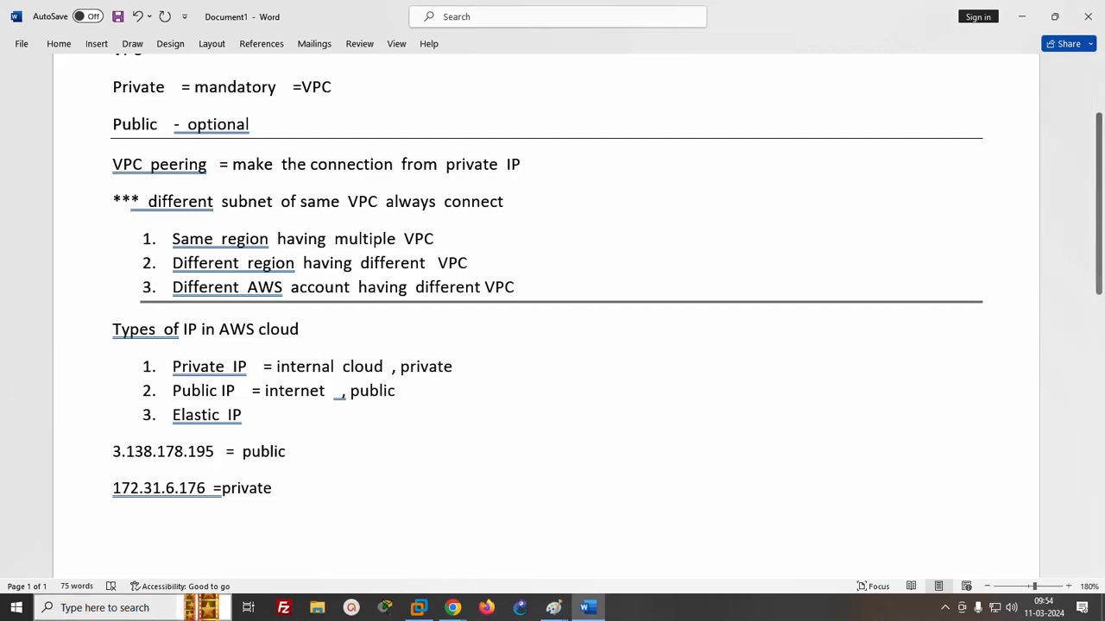
- Switch to the AWS console in Chrome, return to the instances list and reboot the test instance
click(452, 607)
click(328, 555)
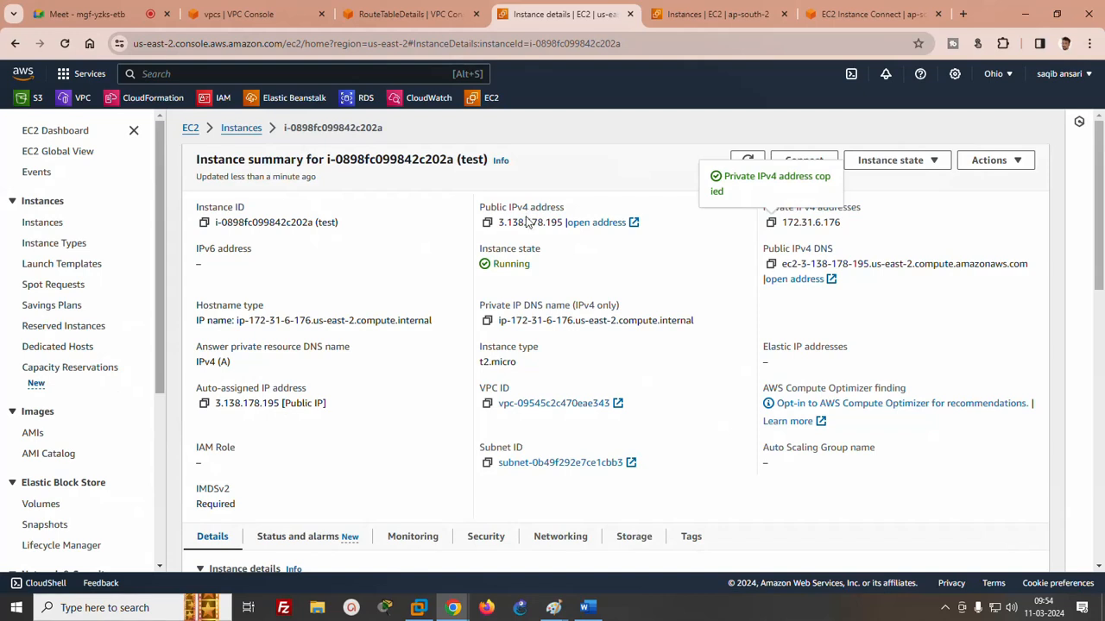
click(246, 128)
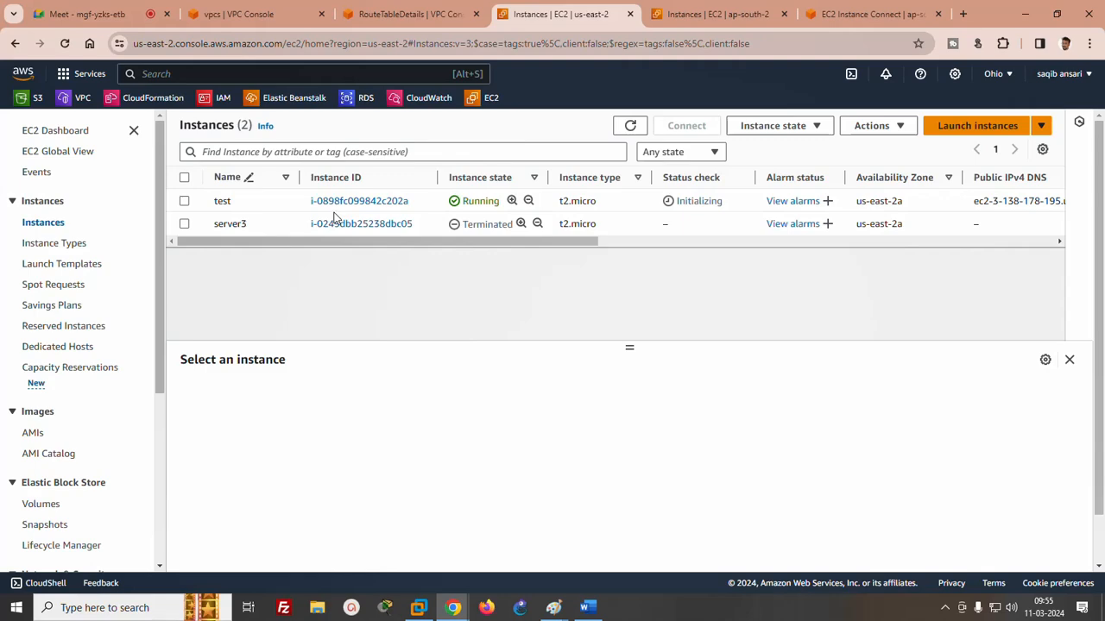
click(185, 201)
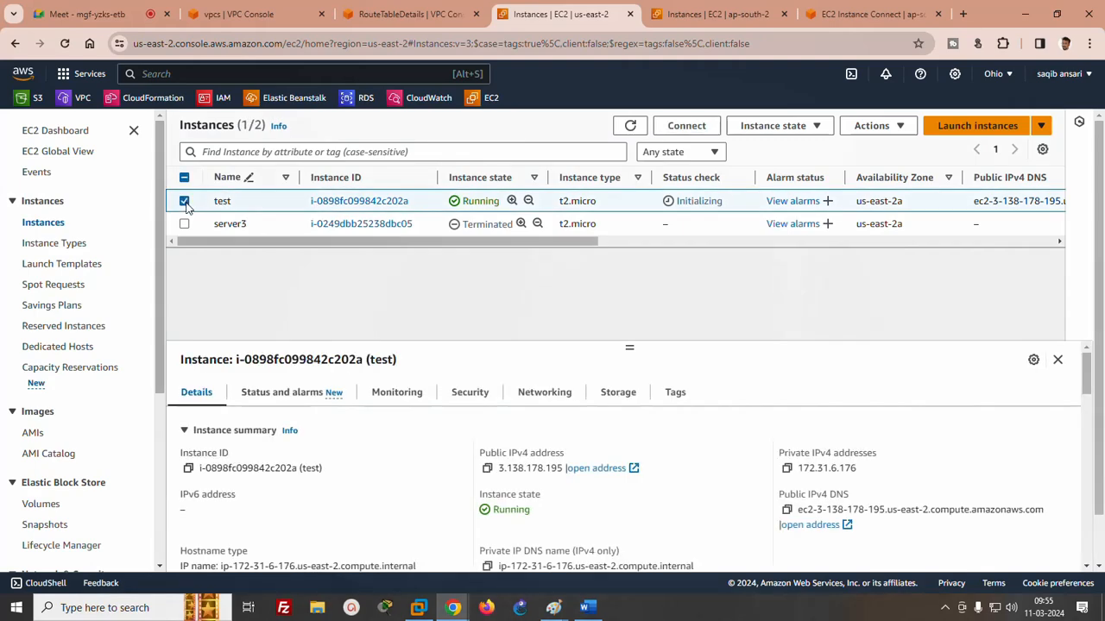
click(760, 136)
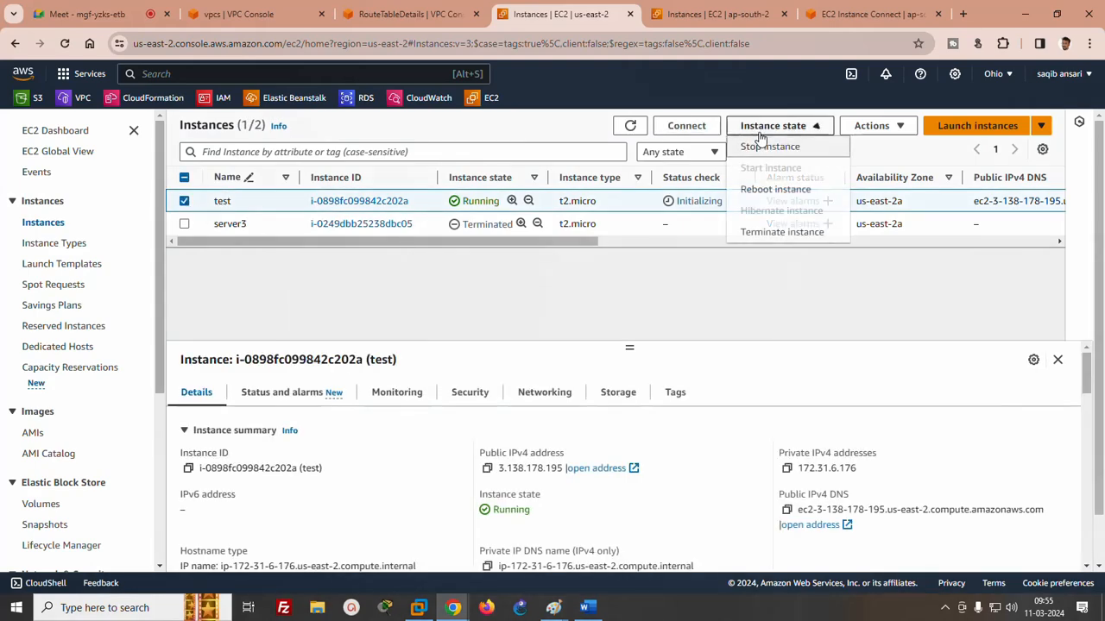
click(754, 189)
click(812, 448)
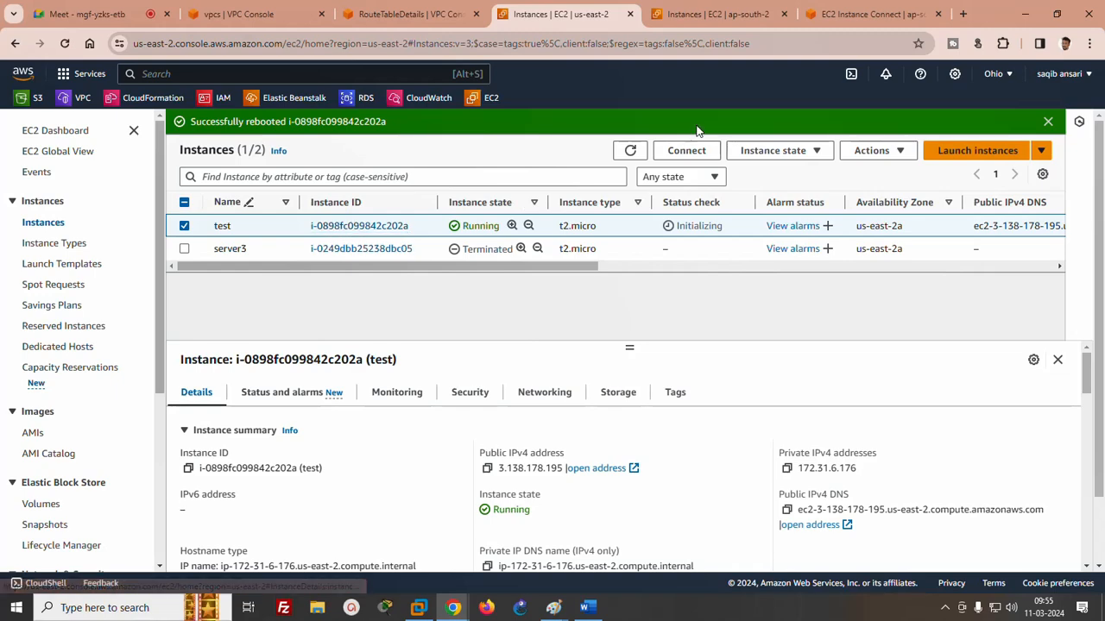
- Refresh the instances list, copy the test instance's public IPv4 address 3.138.178.195 from its details and paste it after "public" in Word
click(631, 152)
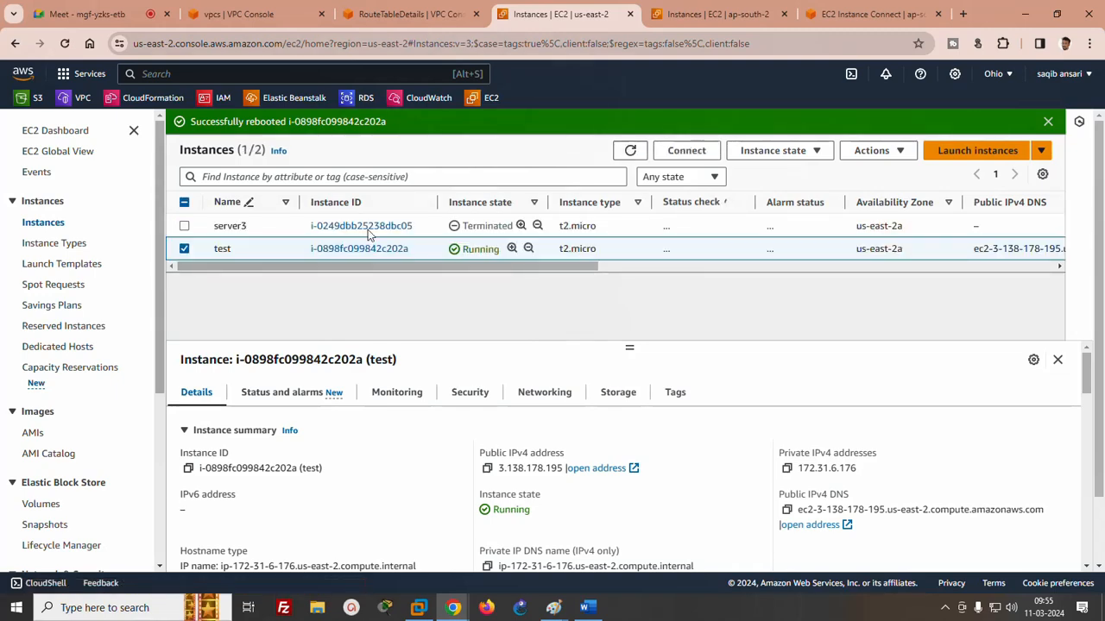
click(339, 250)
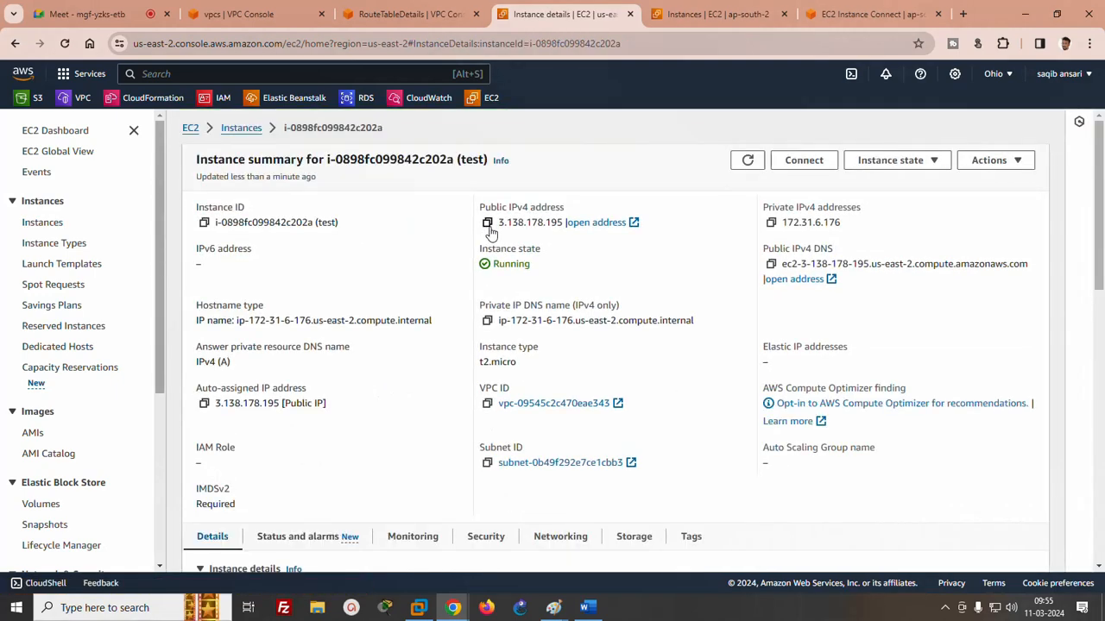
click(487, 221)
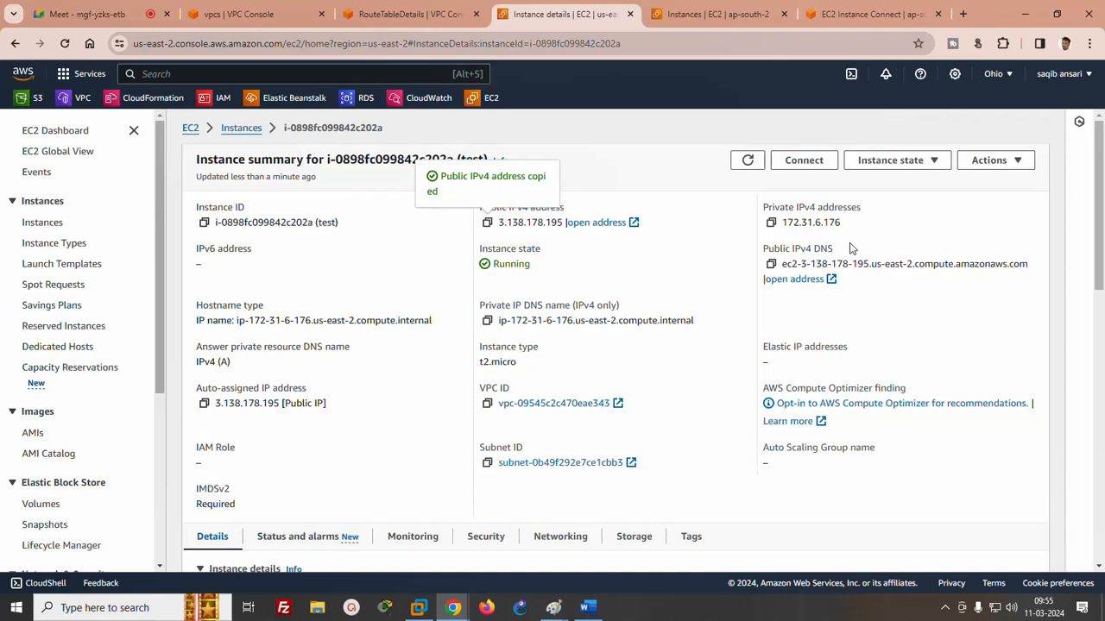
click(587, 607)
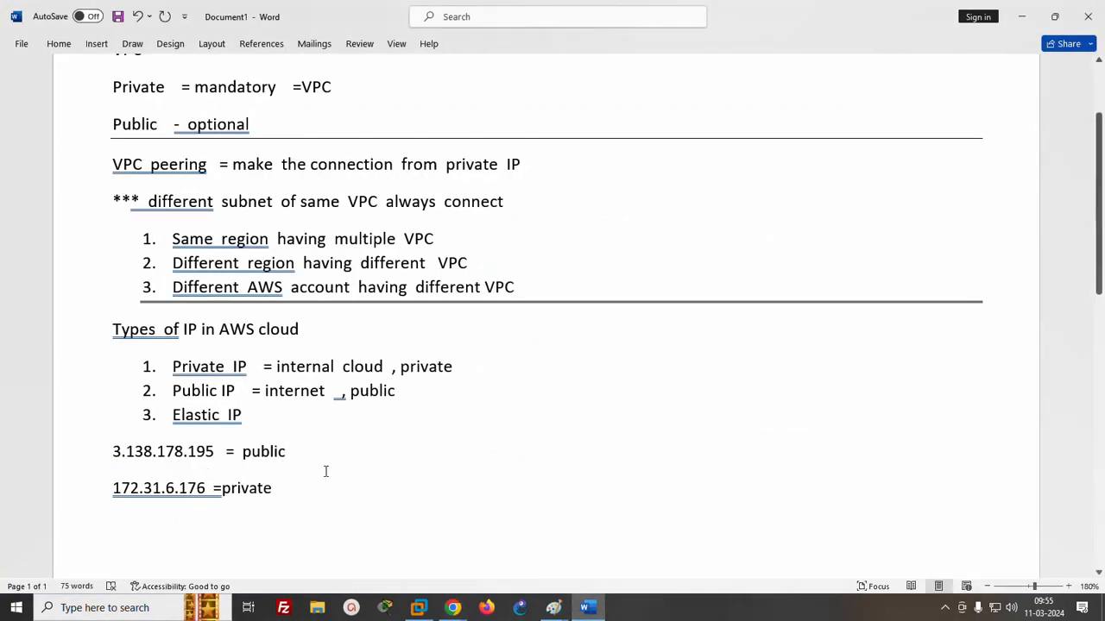
key(ctrl+v)
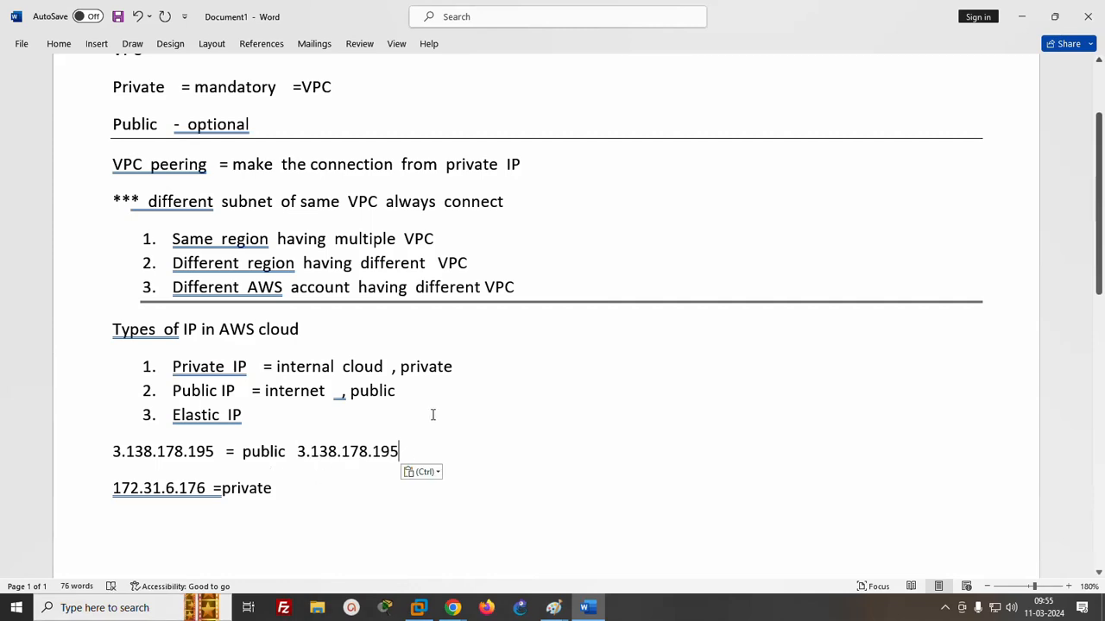
- Switch back to the AWS console in Chrome, return to the instances list and stop the test instance
click(452, 608)
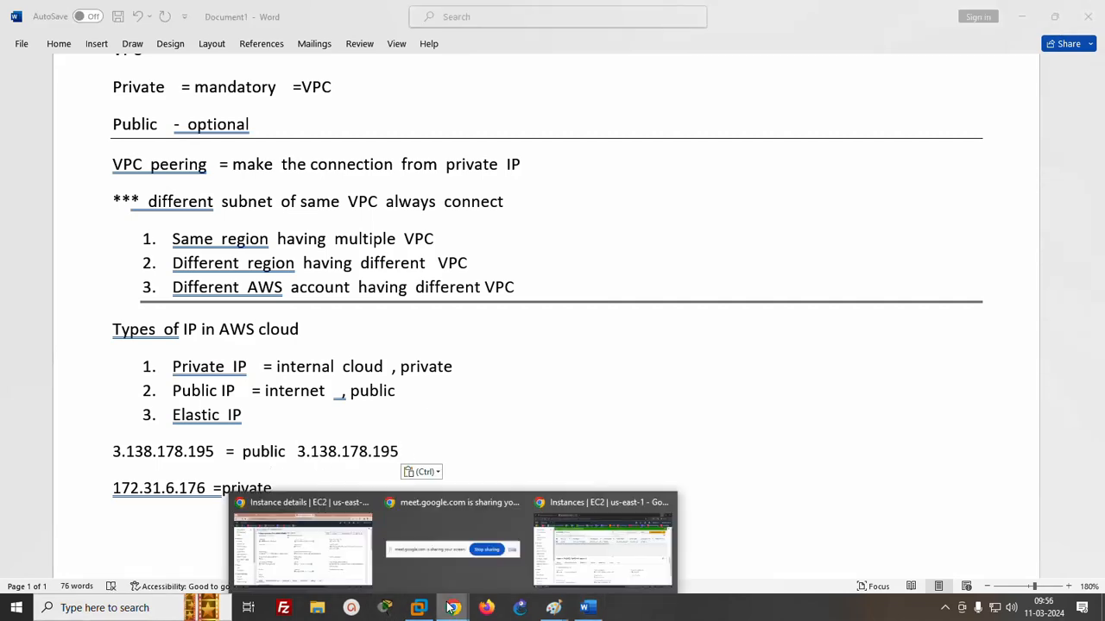
click(329, 582)
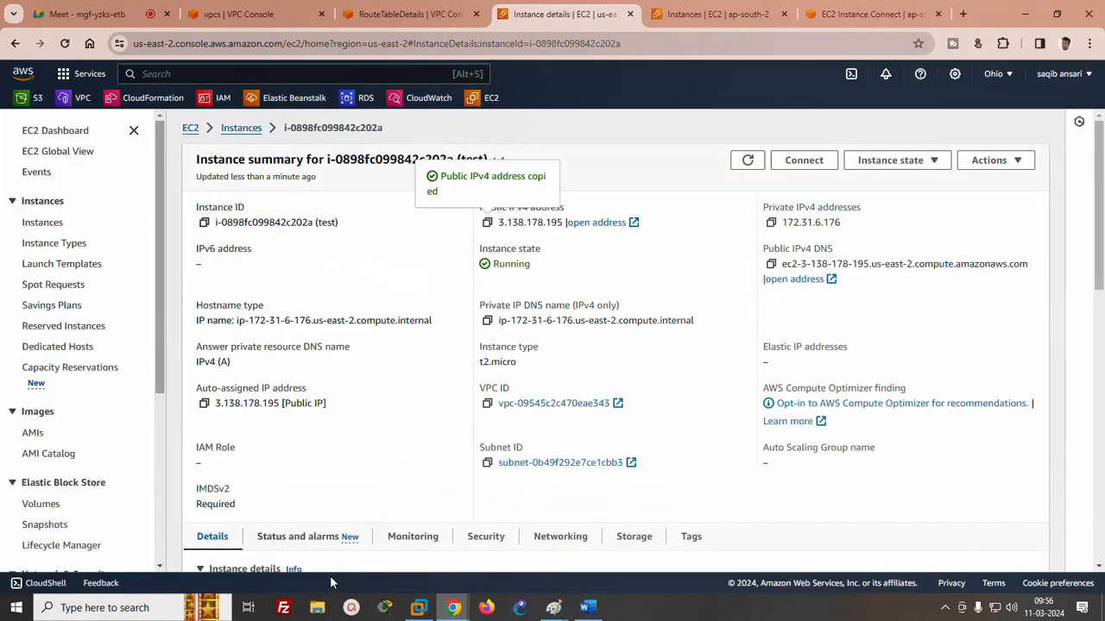
click(246, 130)
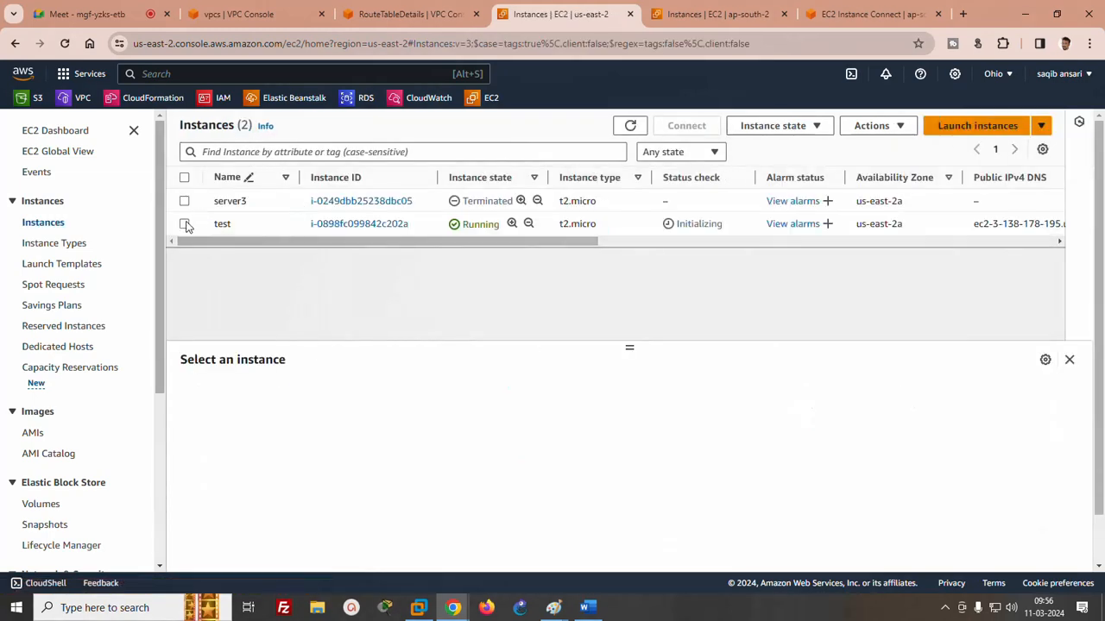
click(184, 225)
click(774, 126)
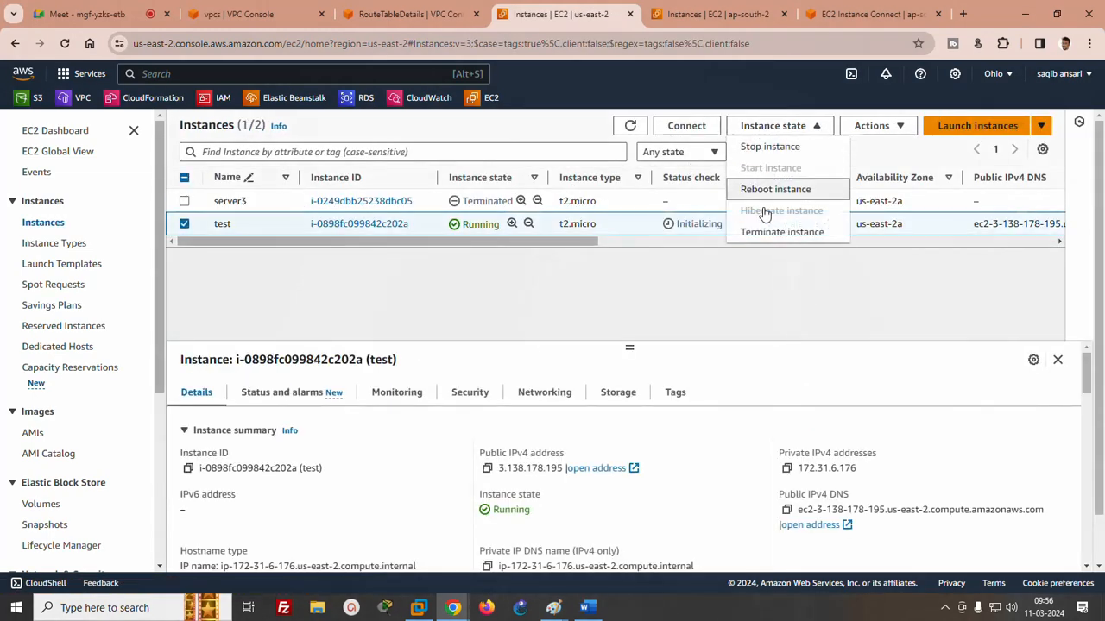
click(763, 149)
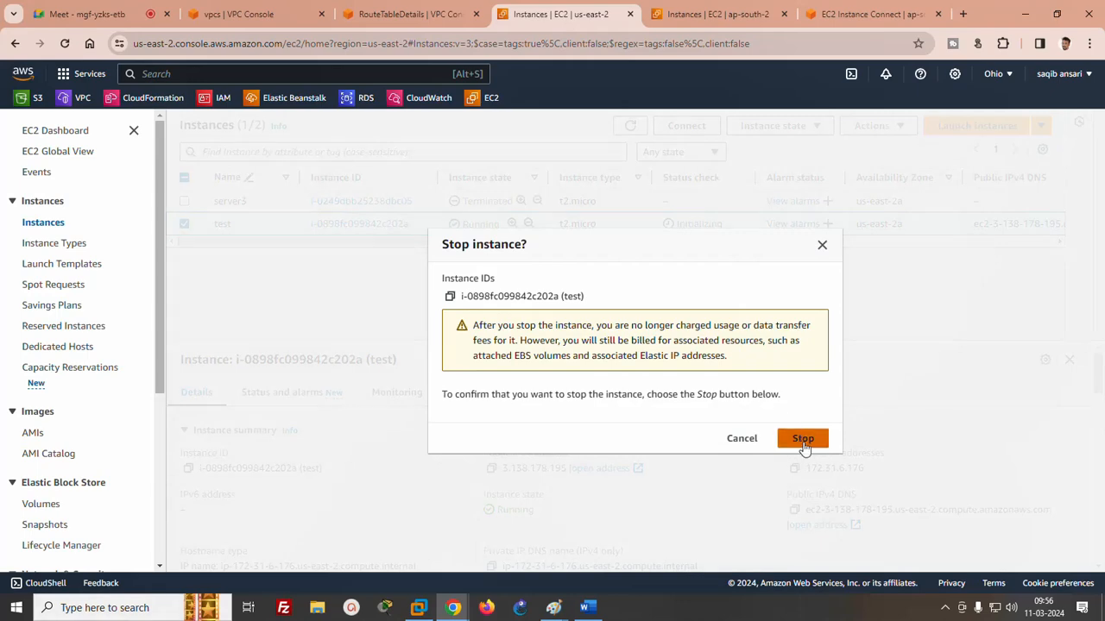
click(801, 441)
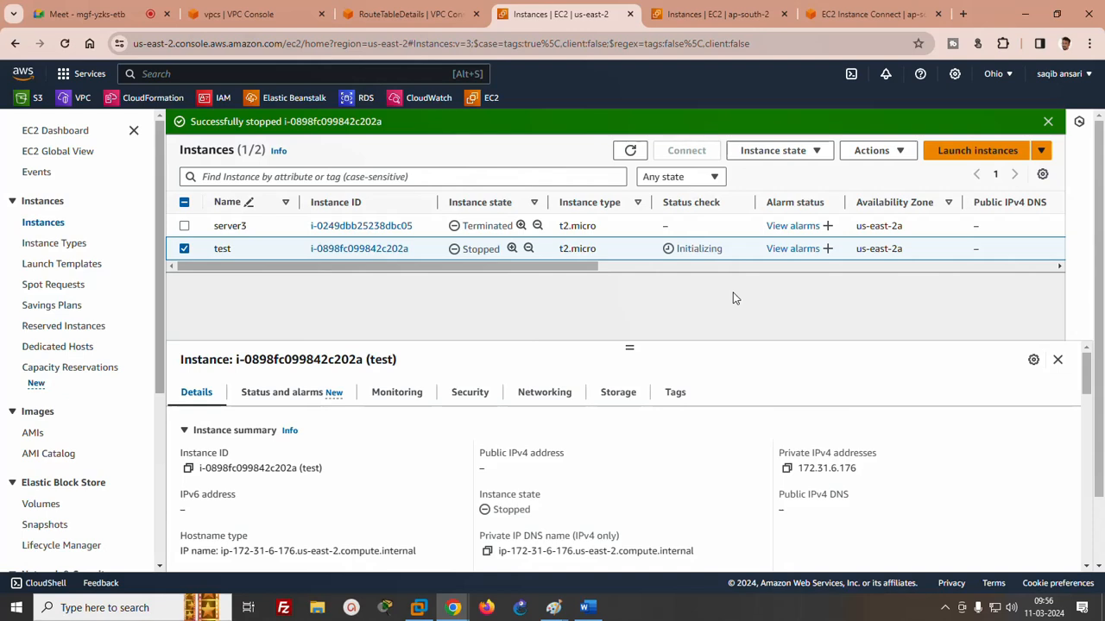
- Open the stopped test instance's details and start it again
click(353, 250)
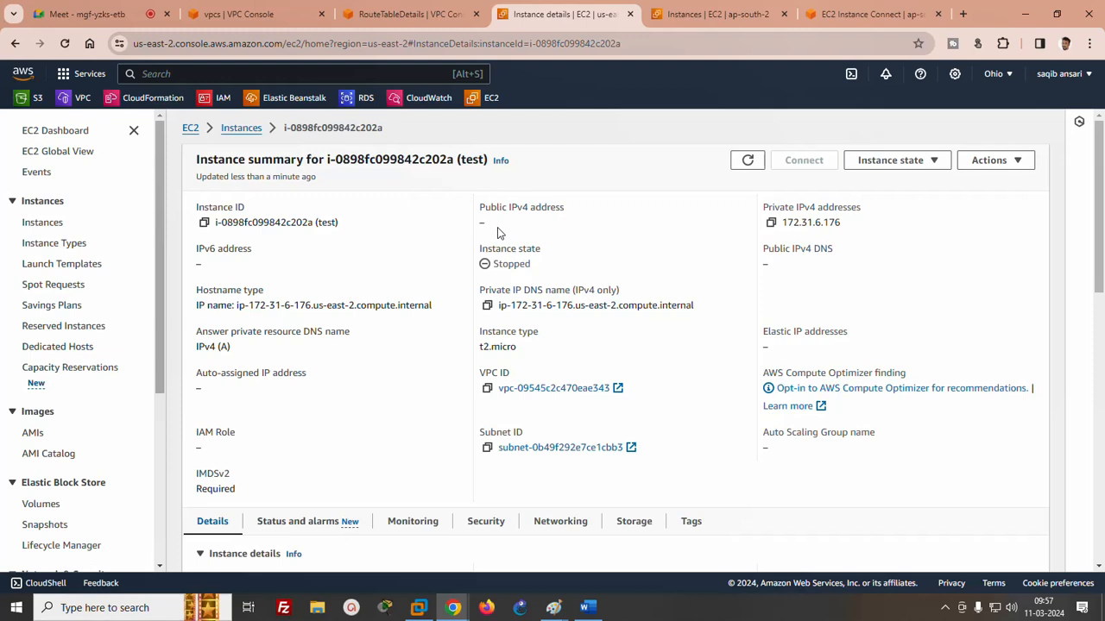
click(889, 160)
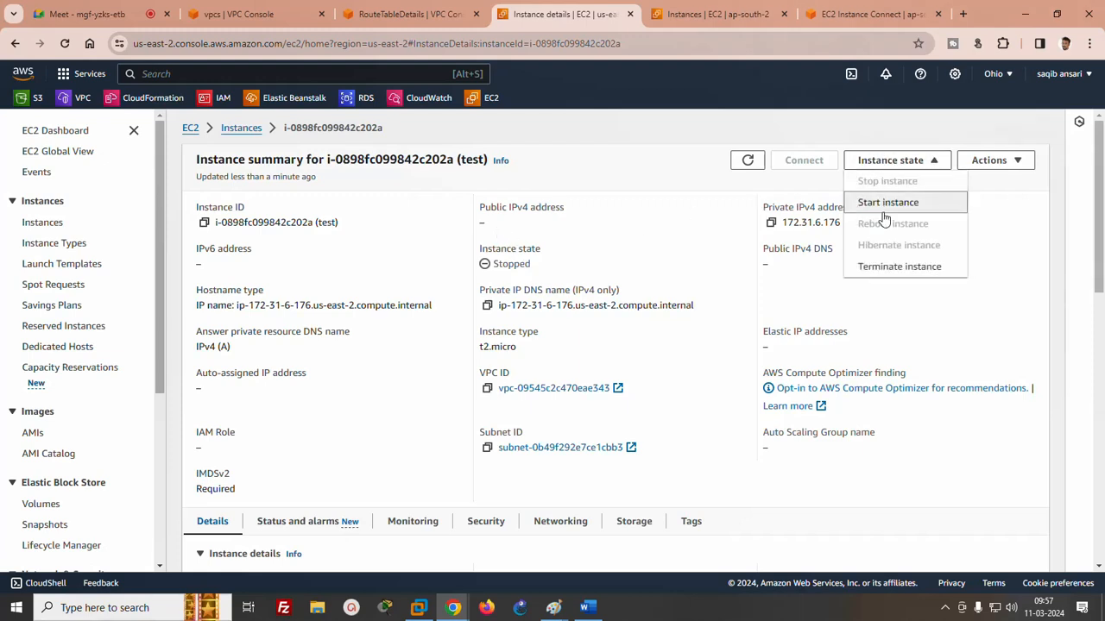
click(883, 210)
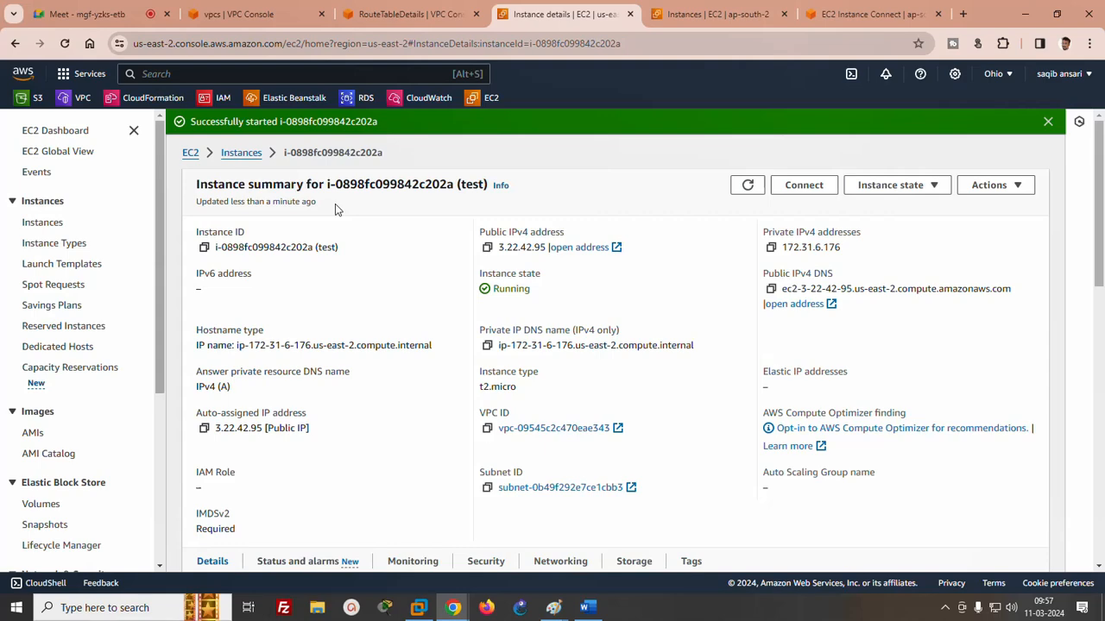
- Copy the test instance's public IPv4 address 3.22.42.95 and paste it at the end of the public address line in Word
click(487, 247)
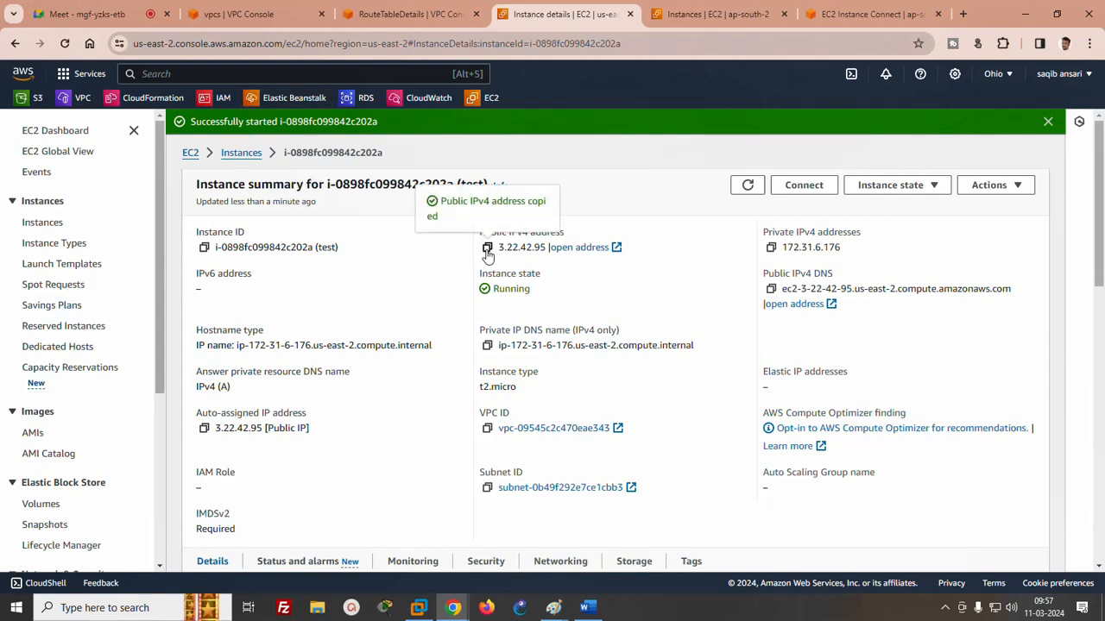
click(587, 607)
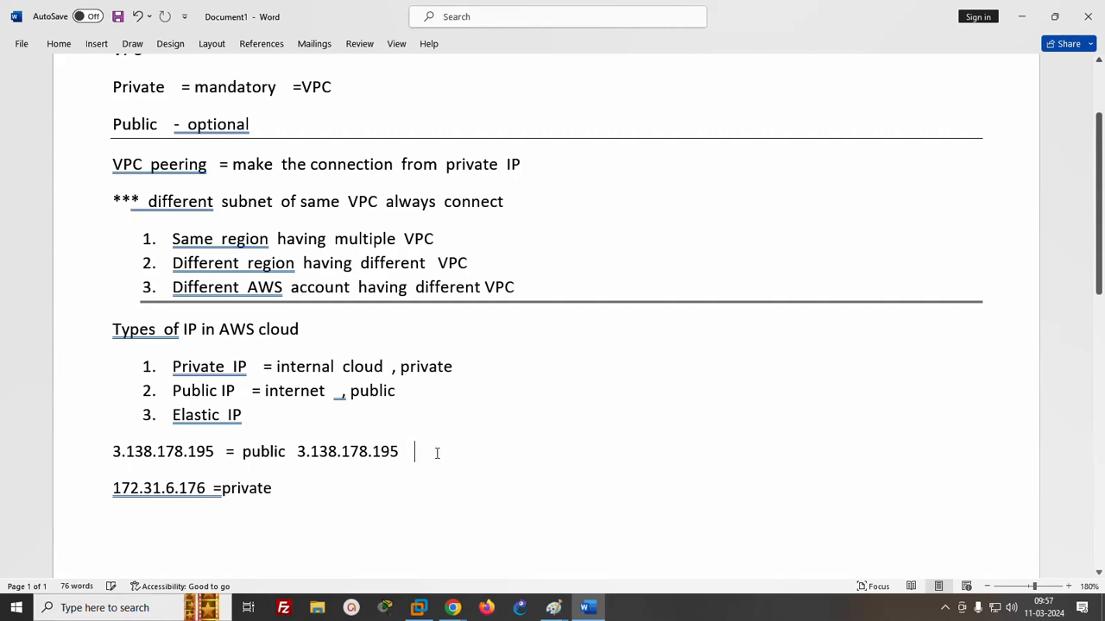
key(ctrl+v)
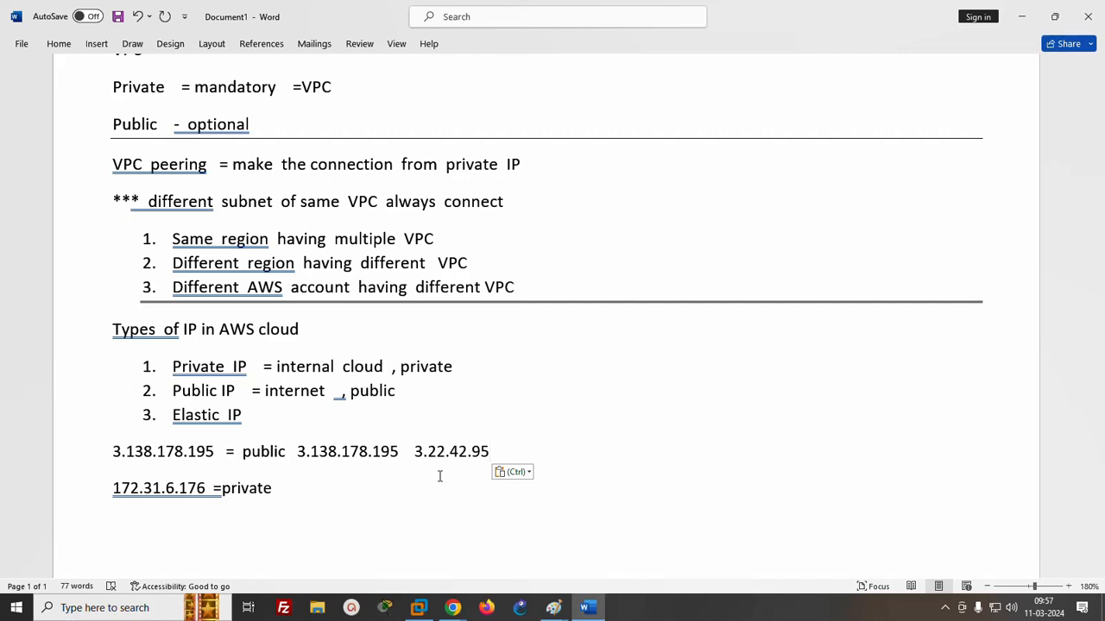
- Complete the Elastic IP list item with "= public IP , it not changeable"
click(256, 416)
text(=)
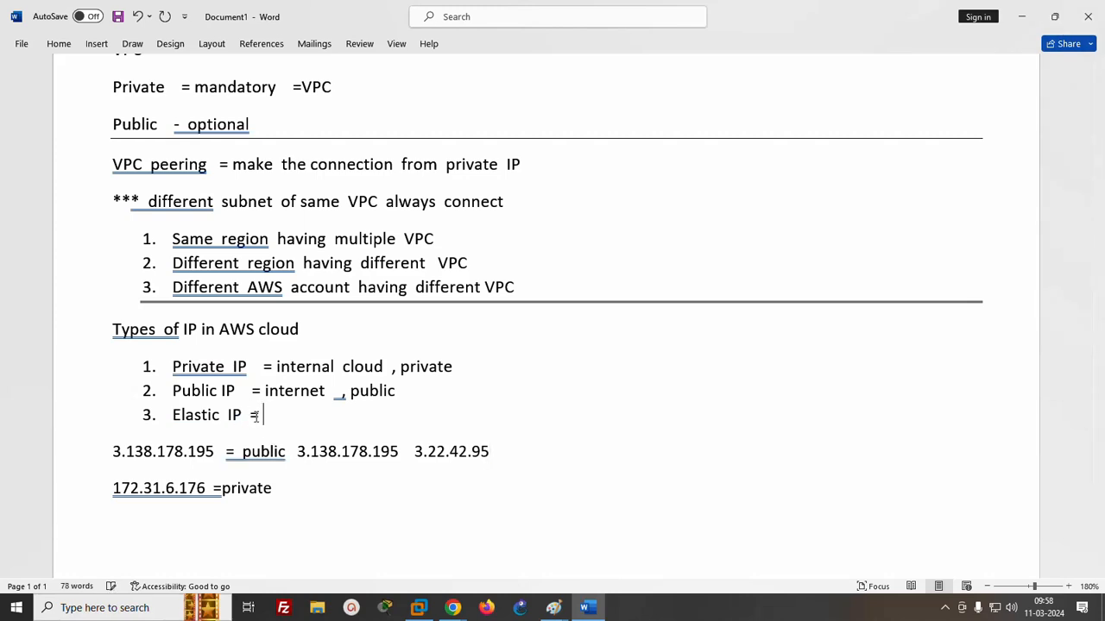
text(public IP)
text(, it not  )
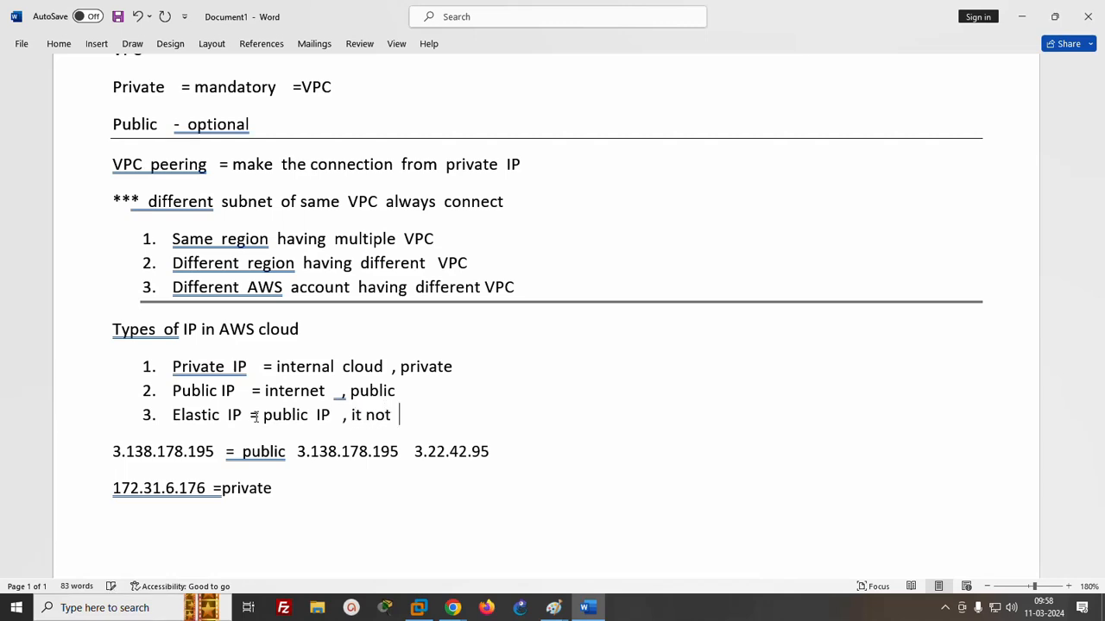
text(changaab)
key(BackSpace)
text(able)
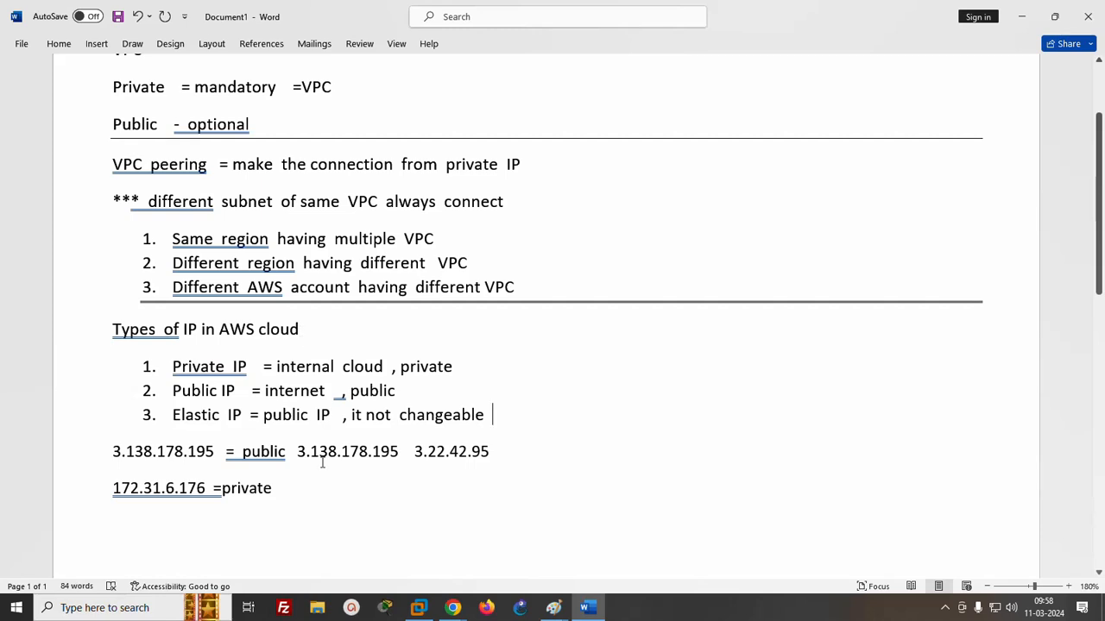
click(549, 475)
- Switch to the AWS console in Chrome, allocate an Elastic IP address from Amazon's pool of IPv4 addresses and clear the address list's filter
mouse_move(452, 608)
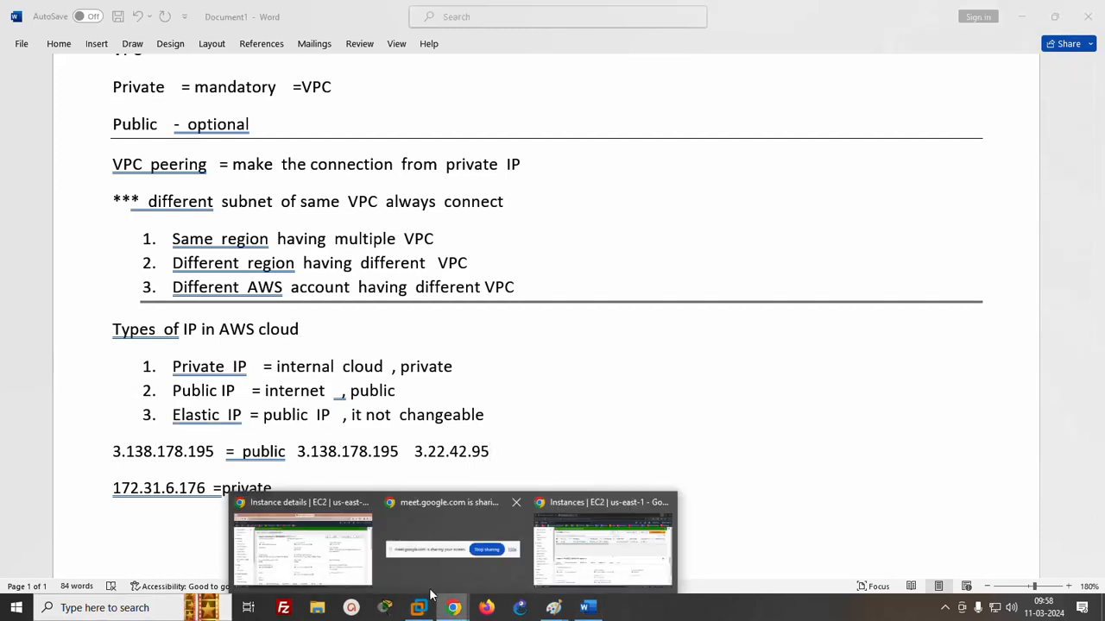
click(397, 457)
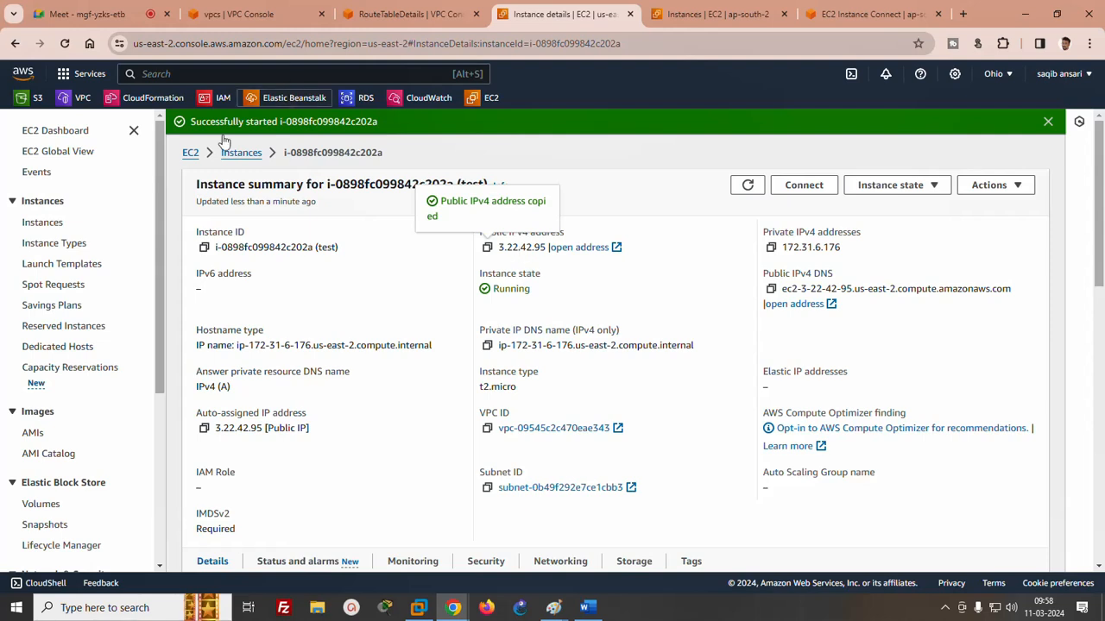
drag(160, 199, 158, 337)
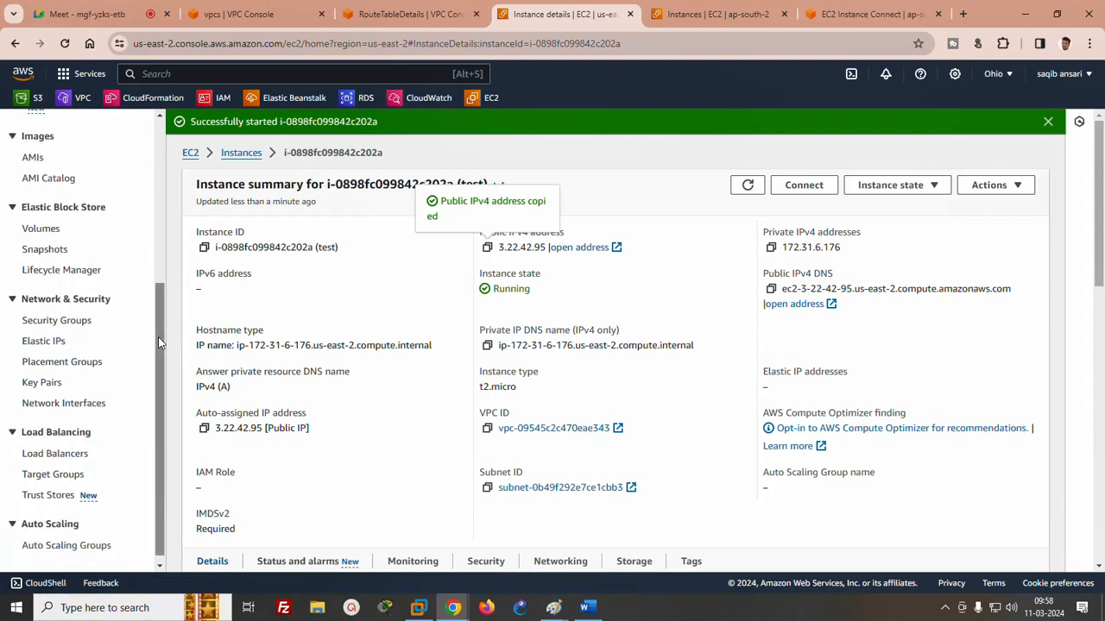
click(46, 342)
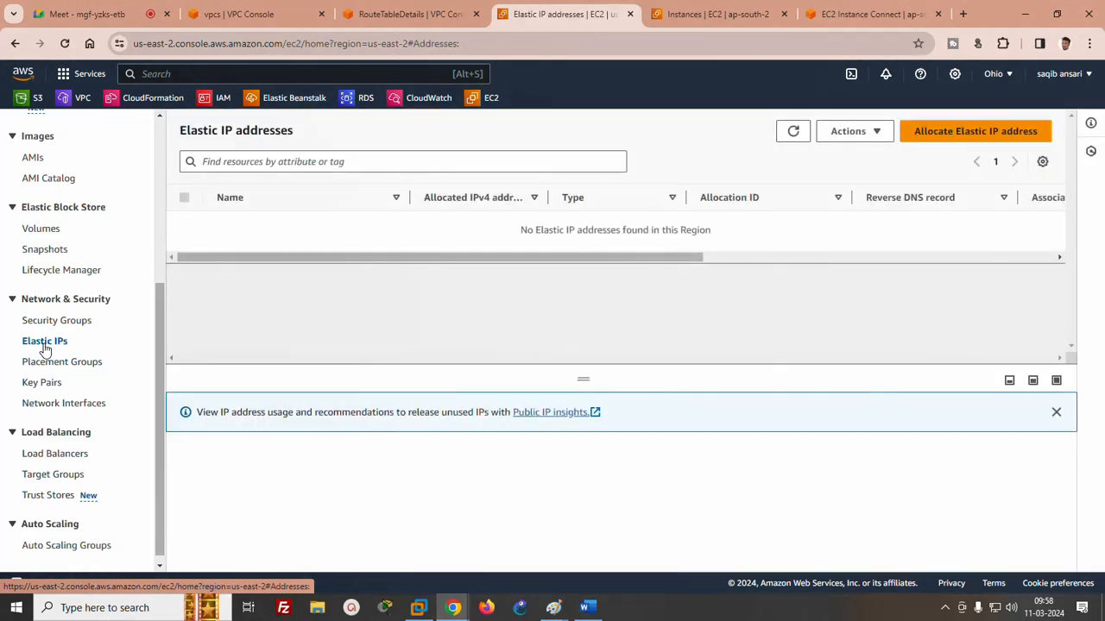
click(945, 138)
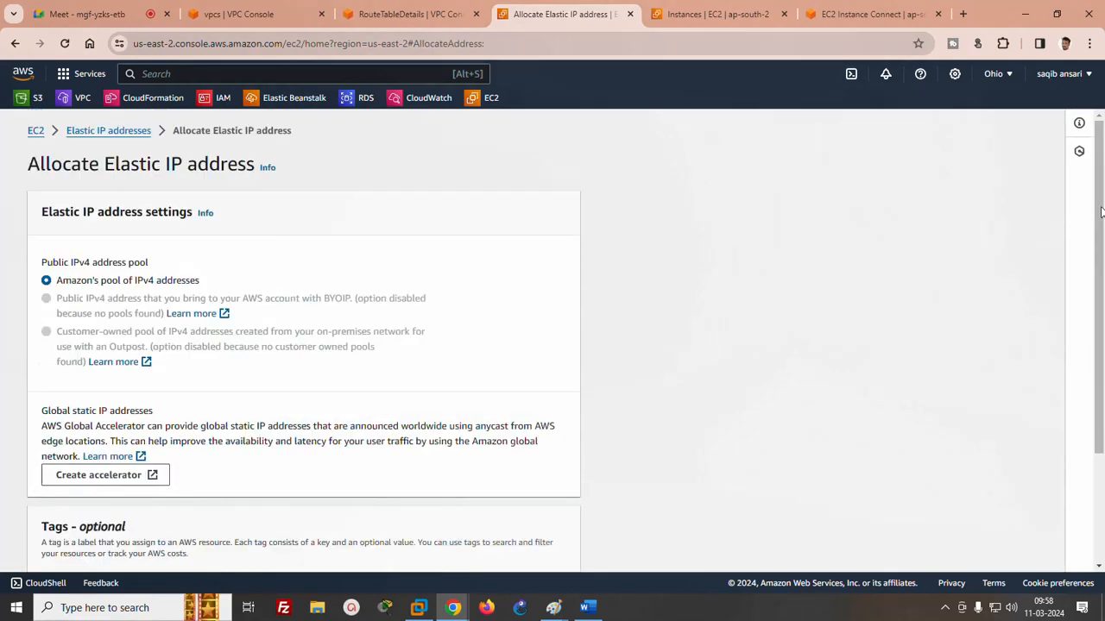
drag(1102, 212, 1102, 275)
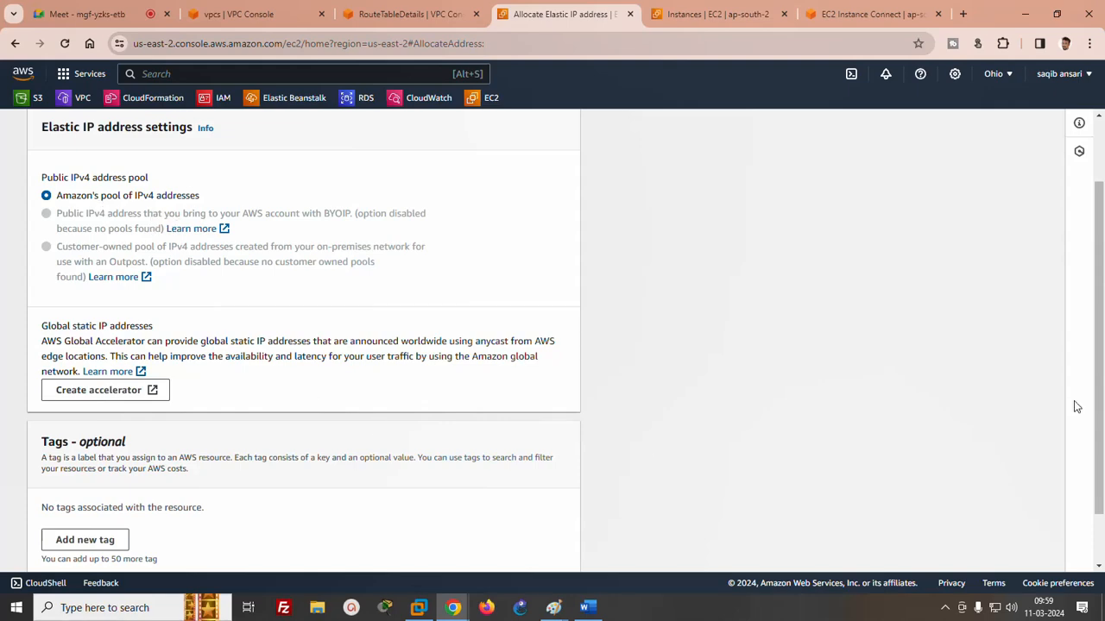
scroll(1099, 444, down, 1)
click(545, 547)
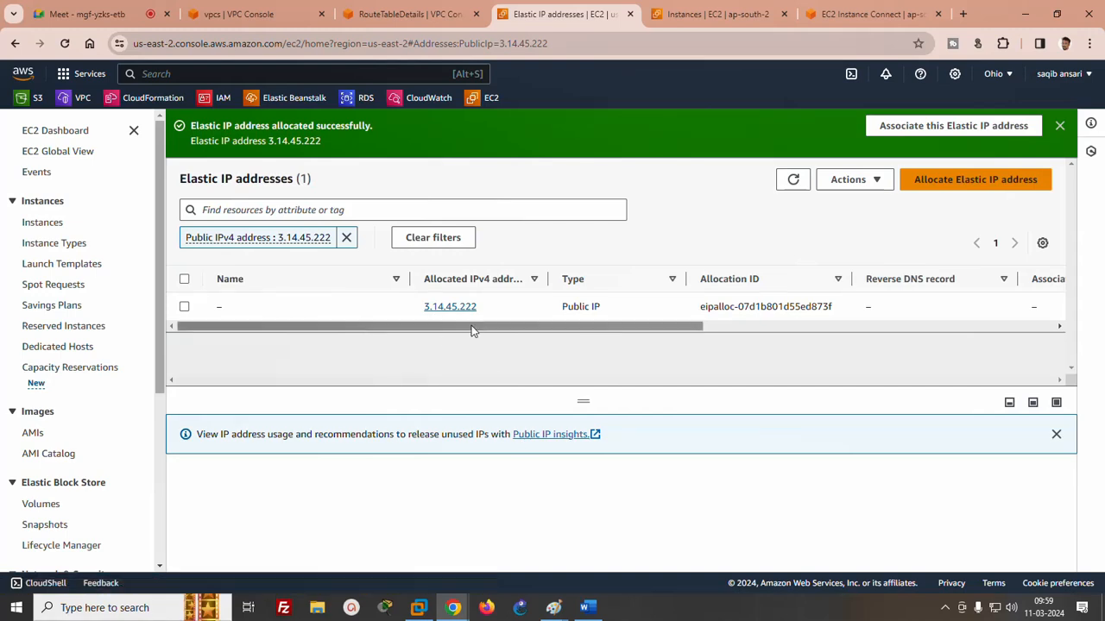
drag(461, 327, 412, 383)
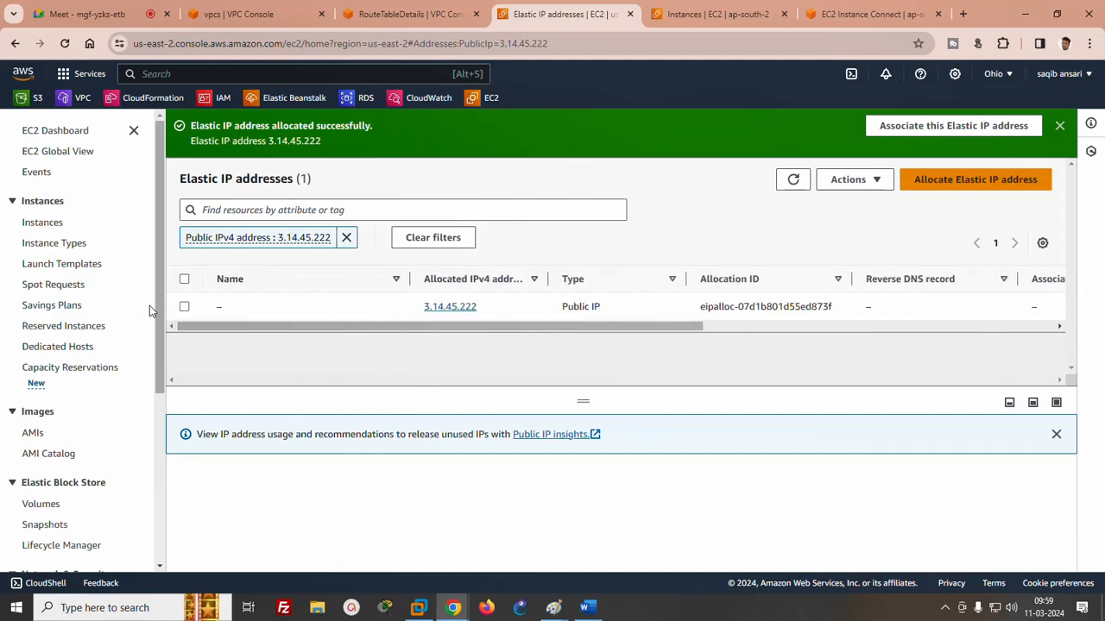
click(346, 237)
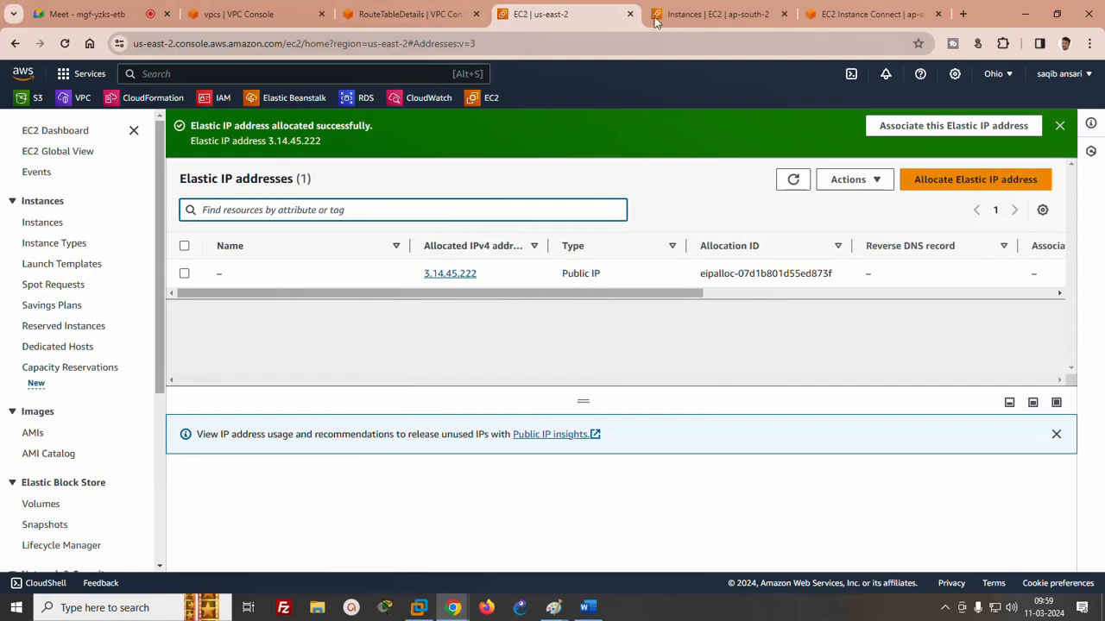
click(716, 14)
click(370, 15)
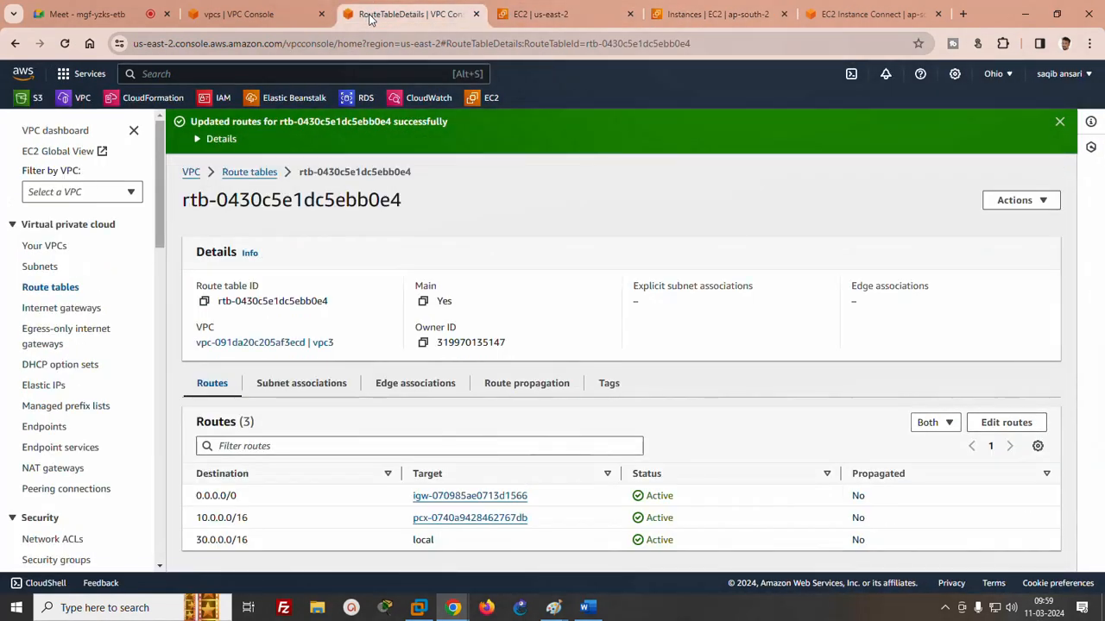
click(574, 12)
click(423, 12)
click(544, 14)
click(543, 326)
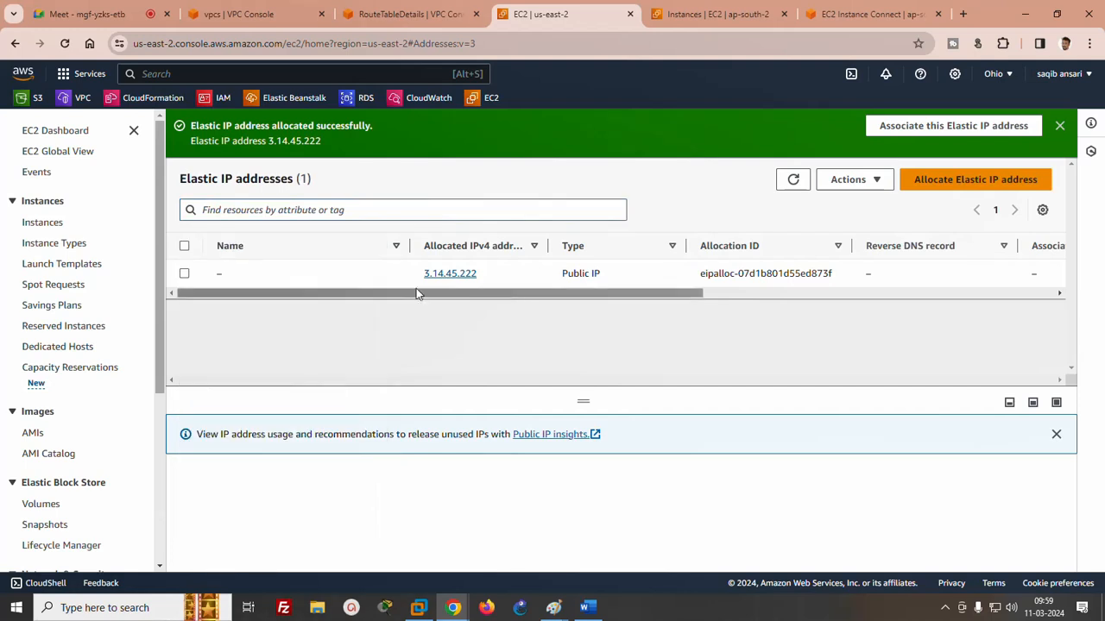
- Associate Elastic IP 3.14.45.222 with instance i-0898fc099842c202a and its private IP address 172.31.6.176
click(185, 273)
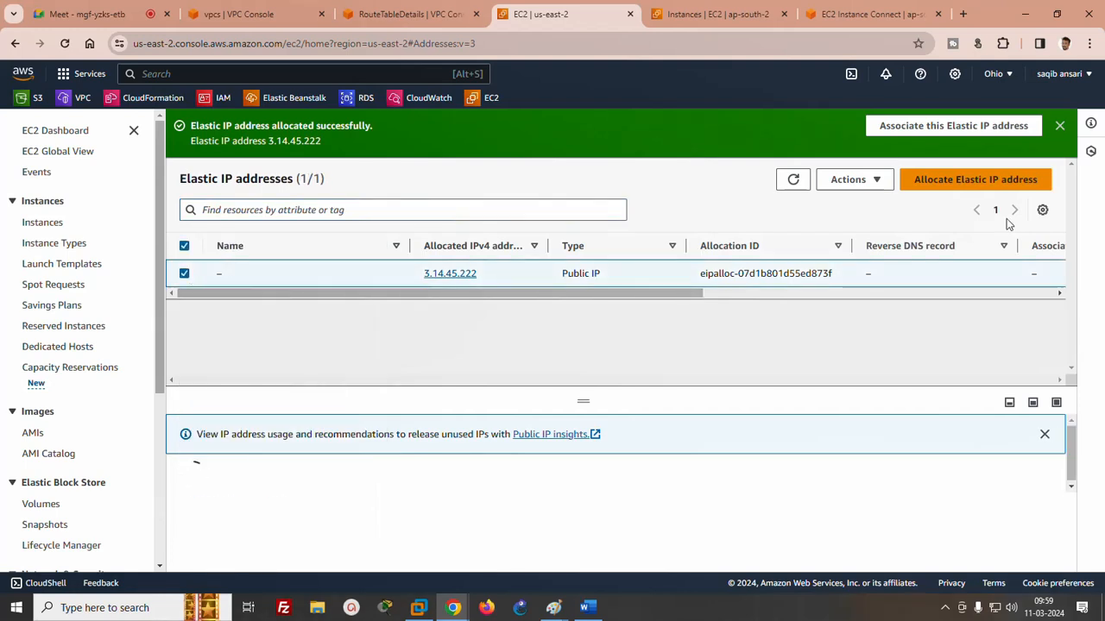
click(850, 180)
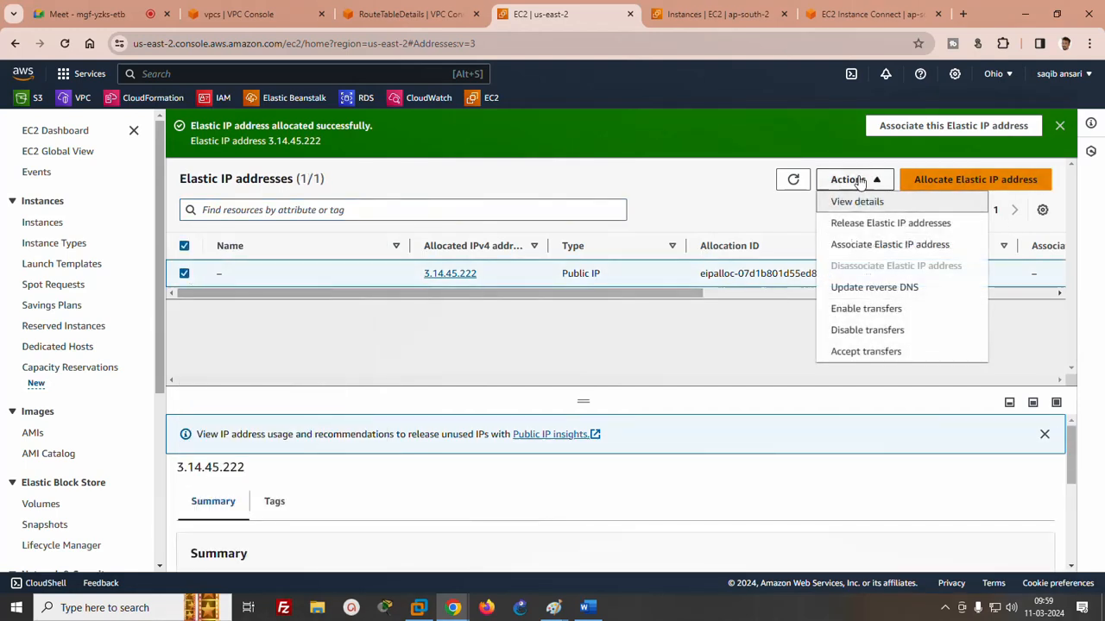
click(853, 247)
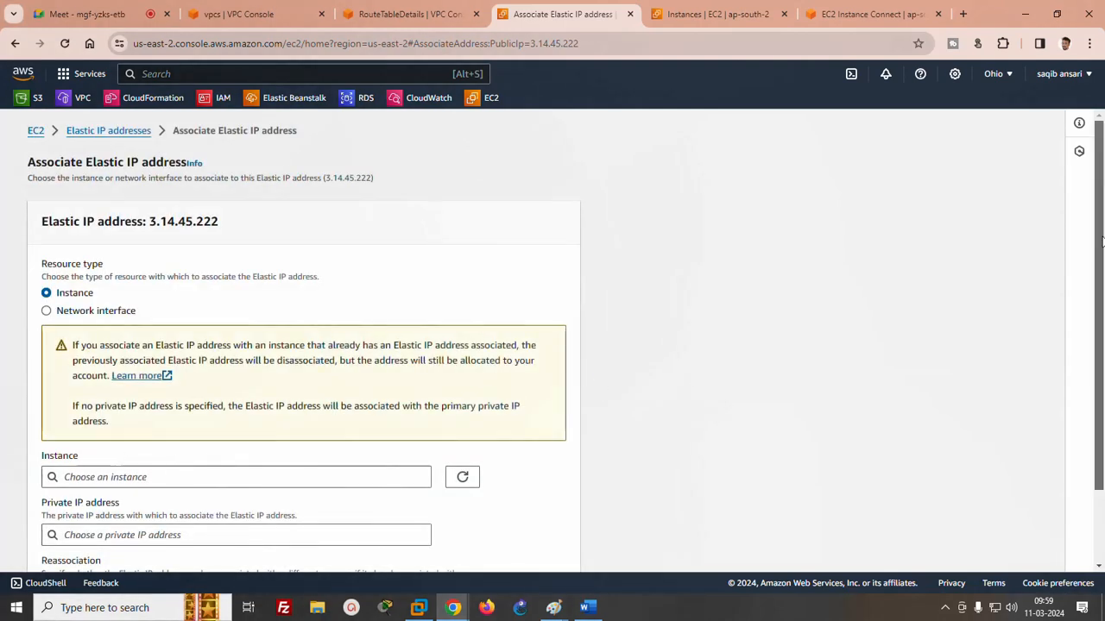
scroll(186, 252, down, 1)
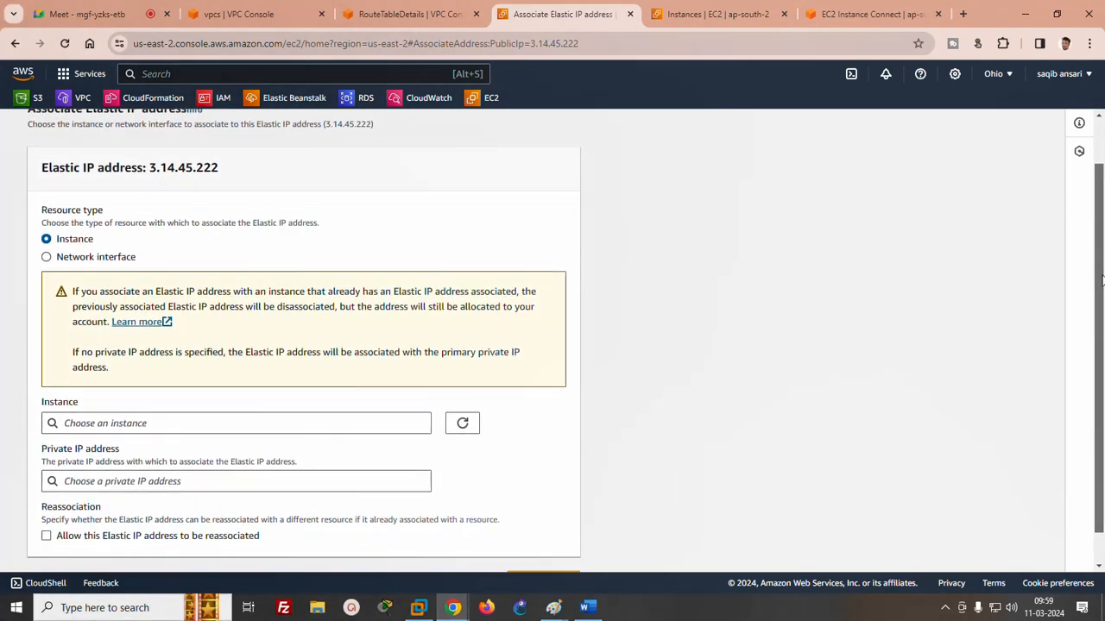
click(123, 423)
click(126, 445)
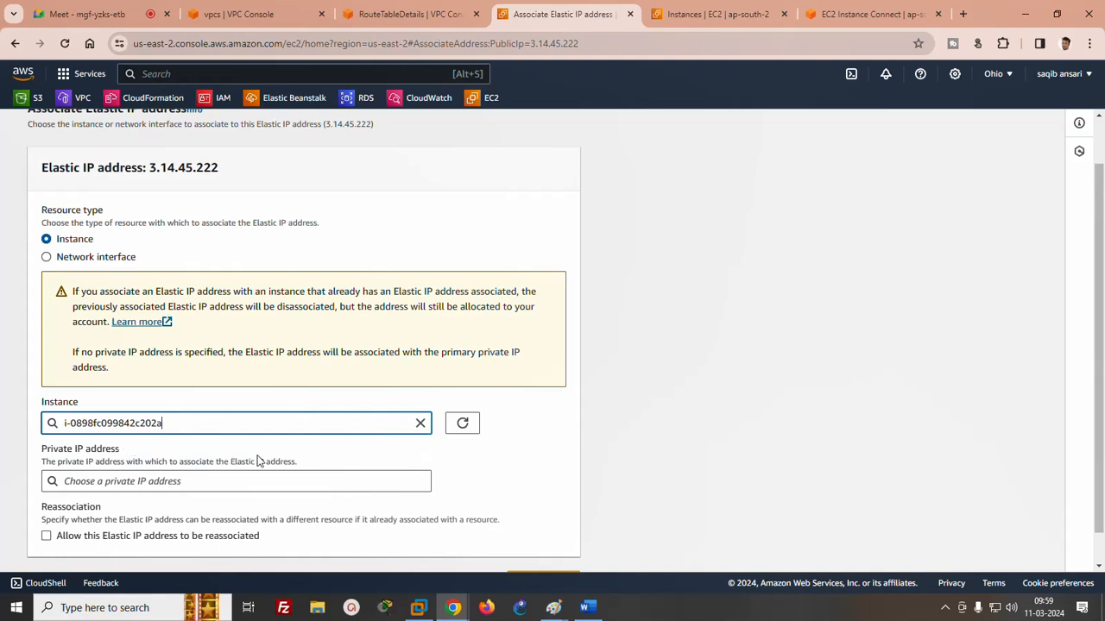
scroll(250, 459, down, 1)
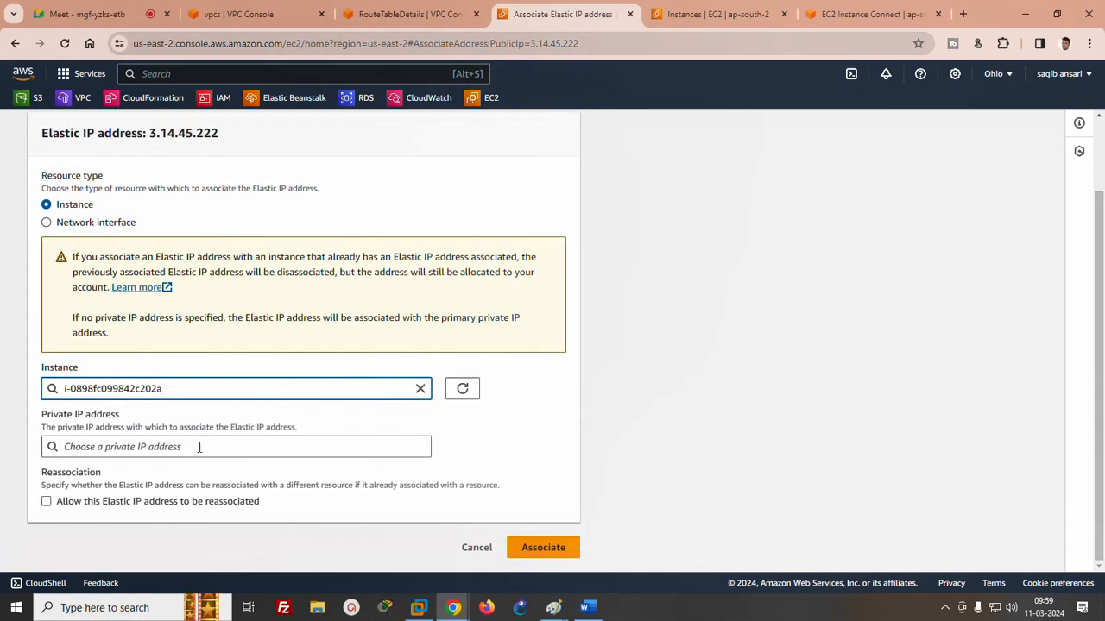
click(98, 446)
click(97, 467)
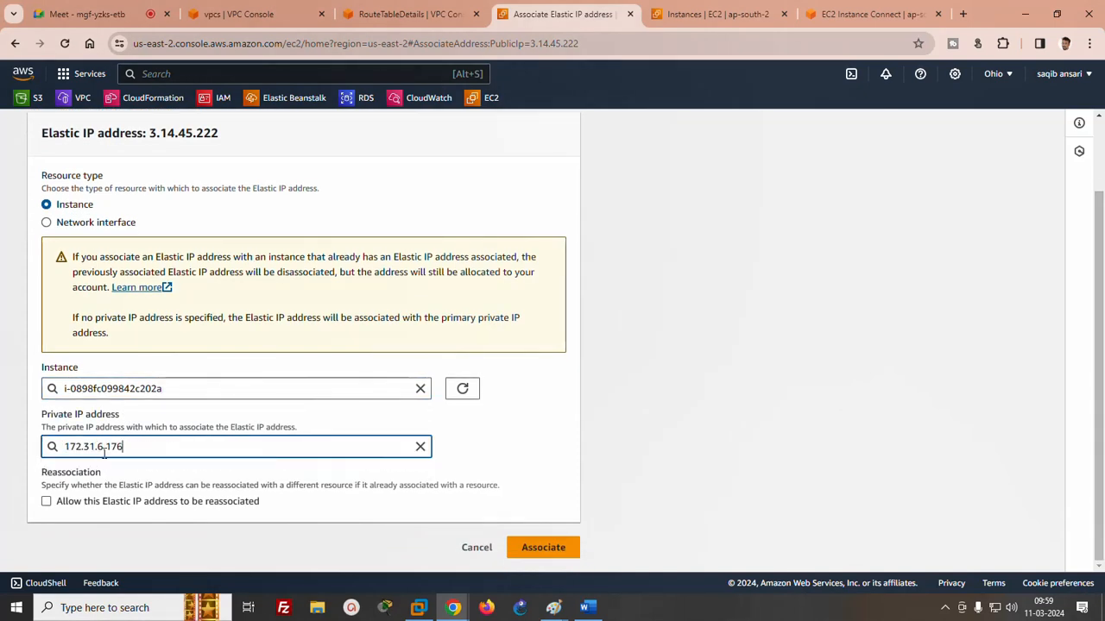
click(563, 550)
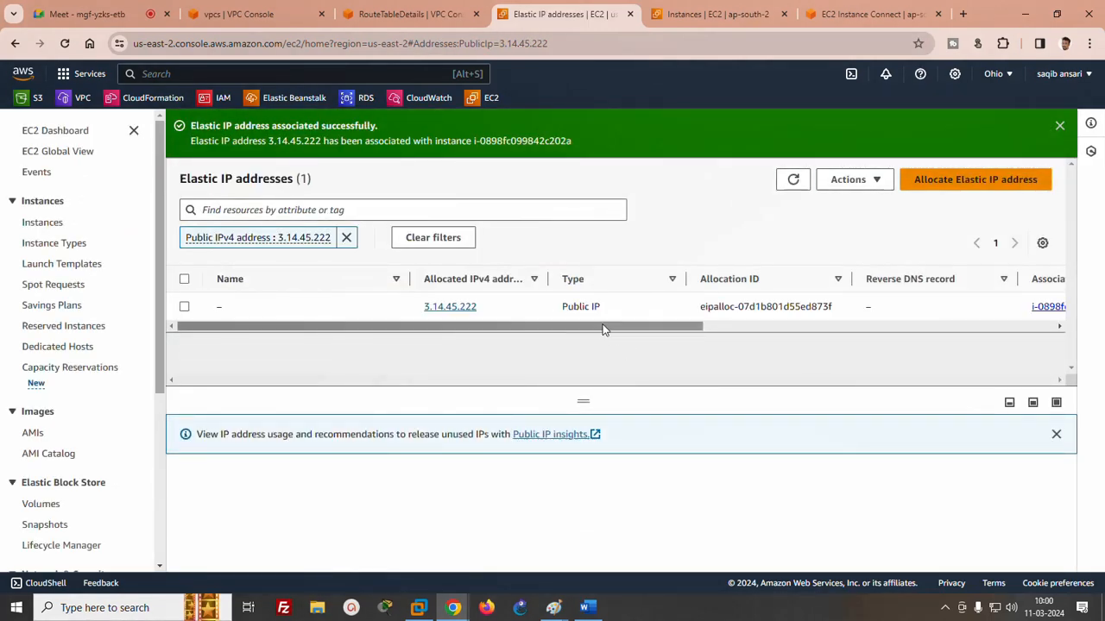
- Return to the EC2 instances list and refresh it
drag(604, 328, 242, 370)
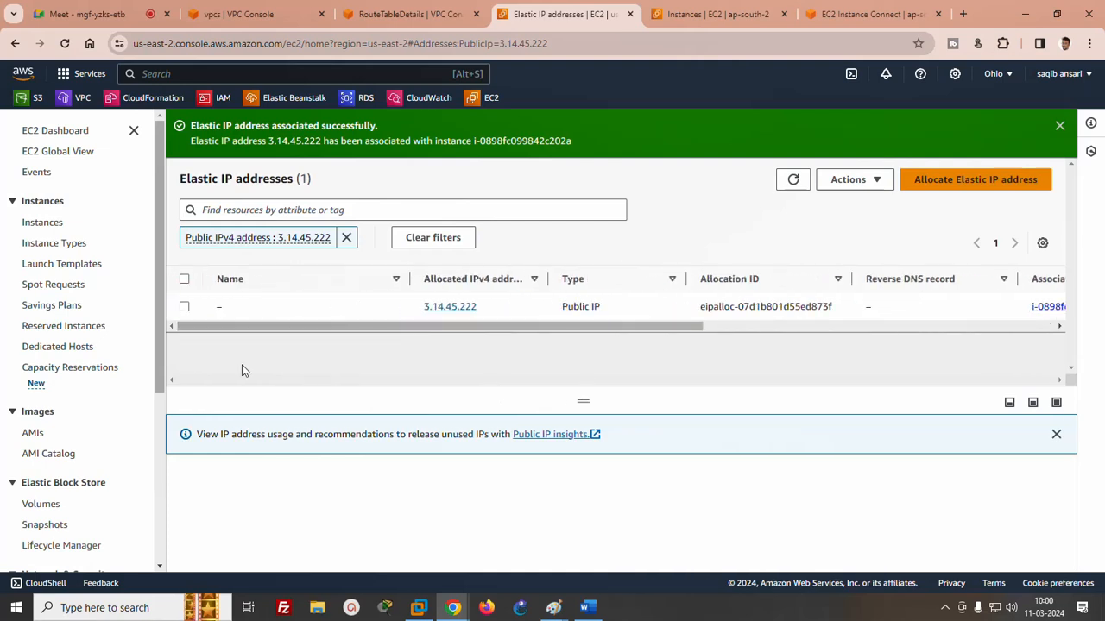
click(39, 223)
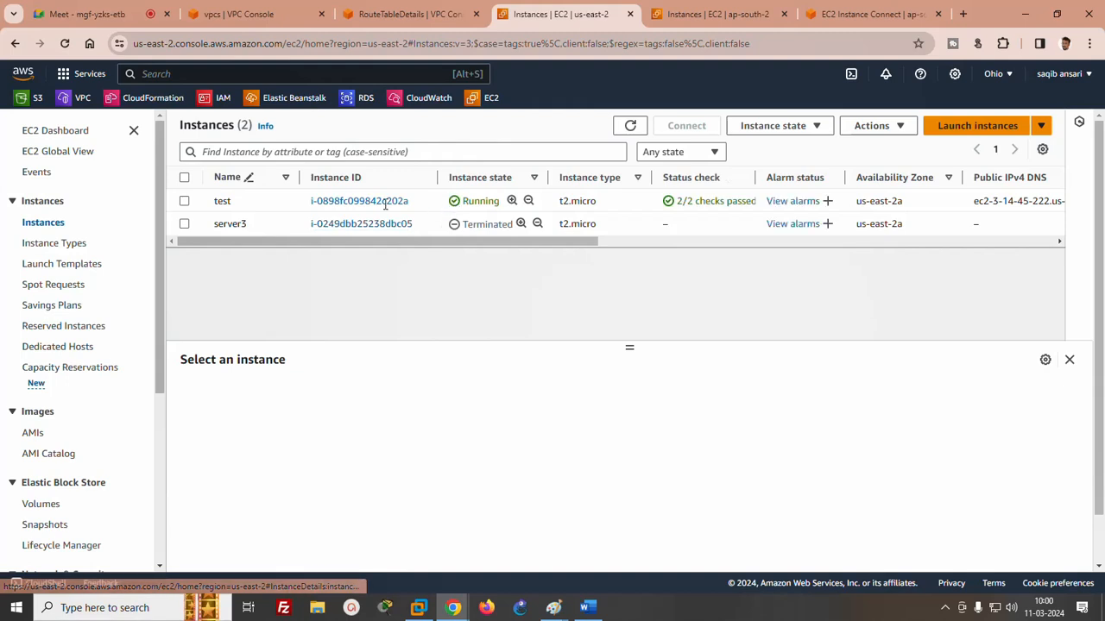
click(630, 125)
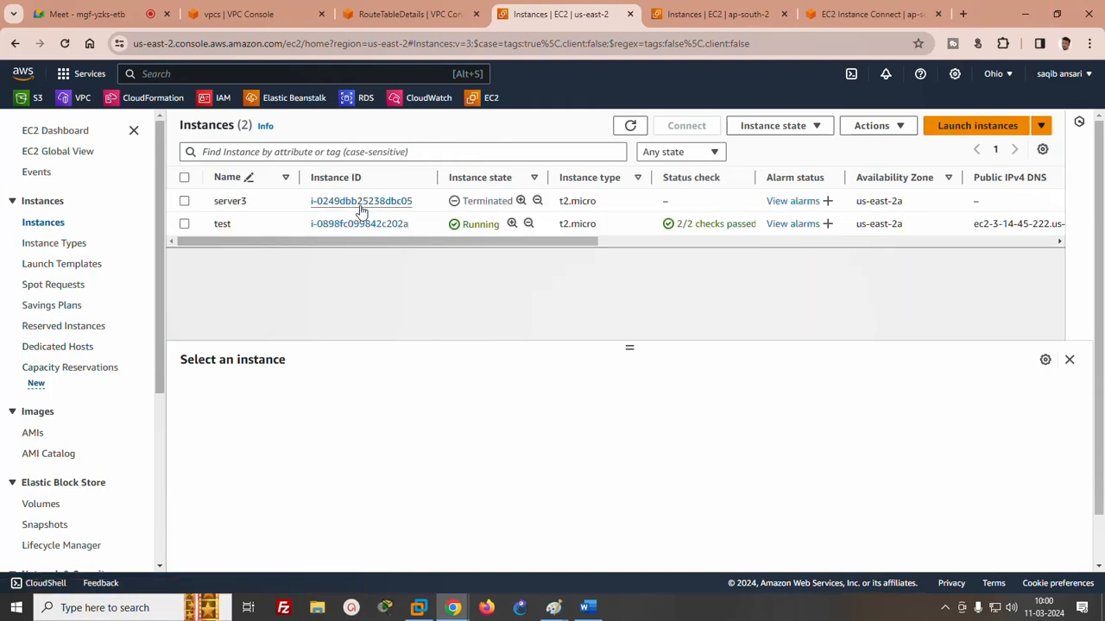
click(360, 203)
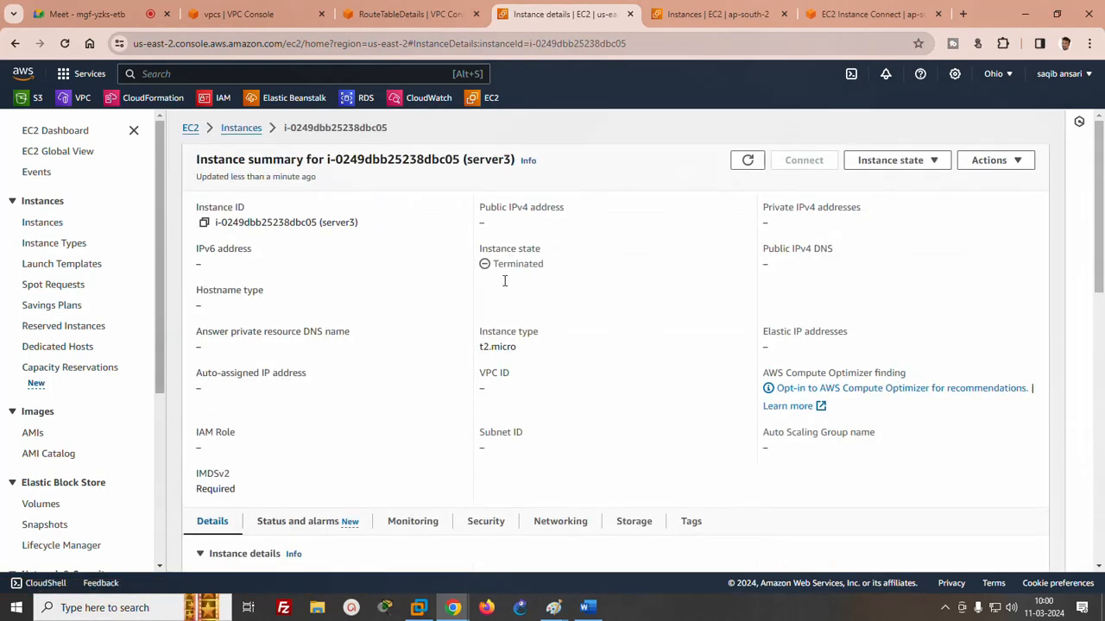
click(747, 160)
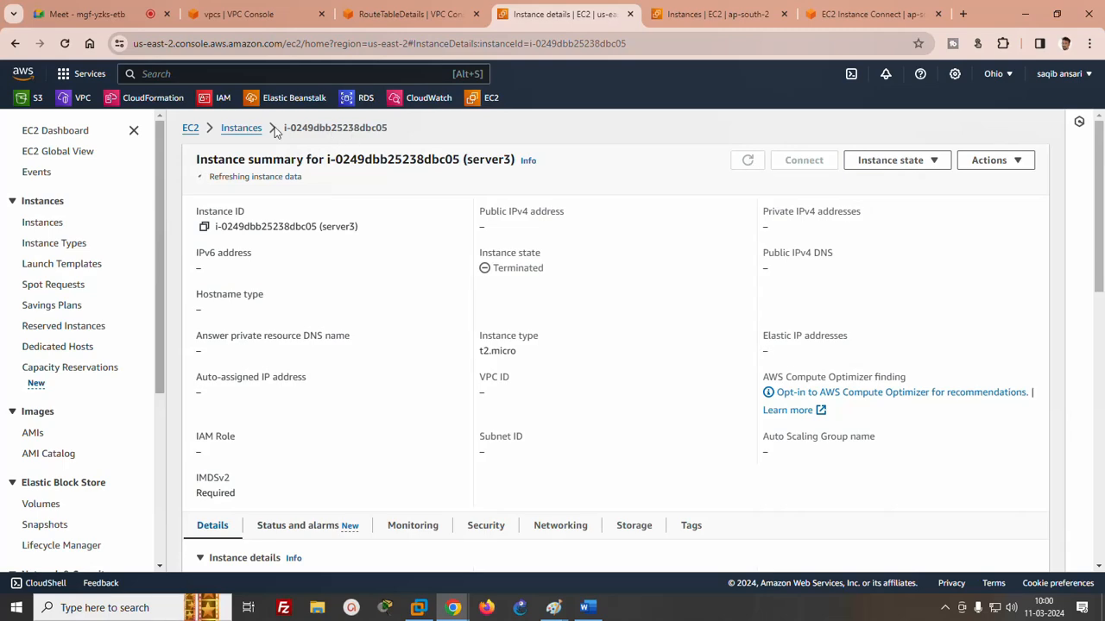
click(241, 127)
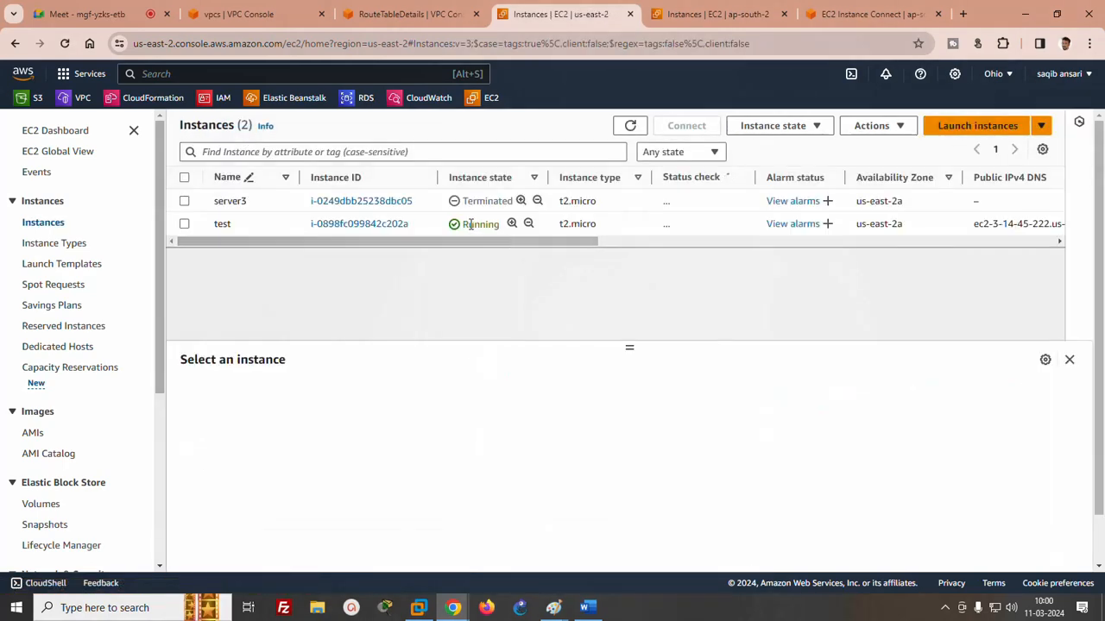
- Copy the public IPv4 address from the test instance's details and add the line "EIP = 3.14.45.222" below the private address in Word
click(377, 226)
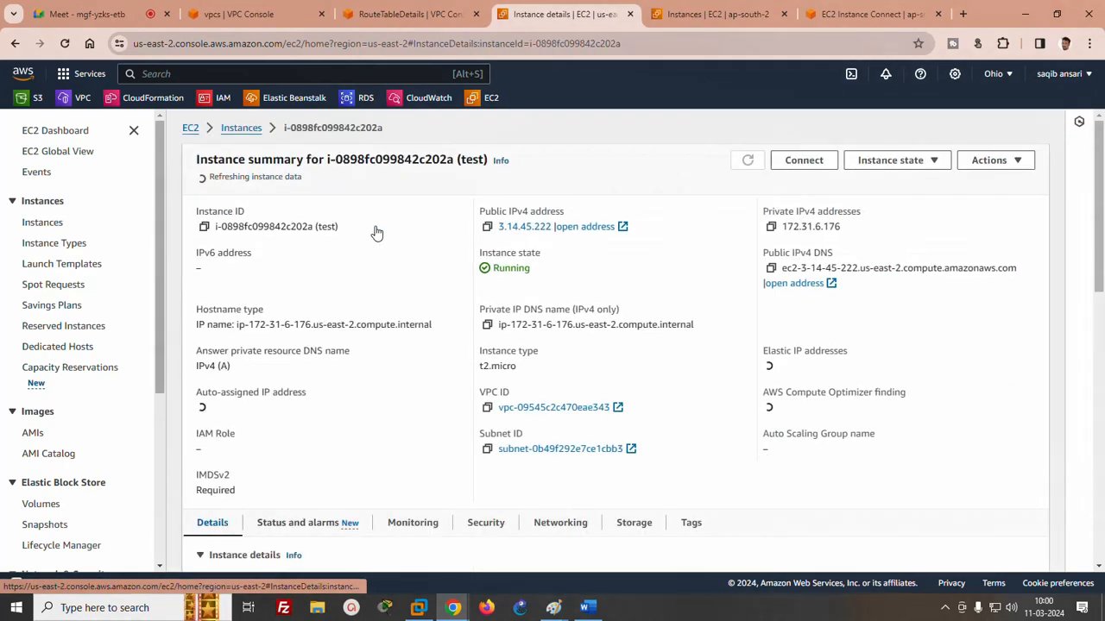
click(486, 223)
click(588, 608)
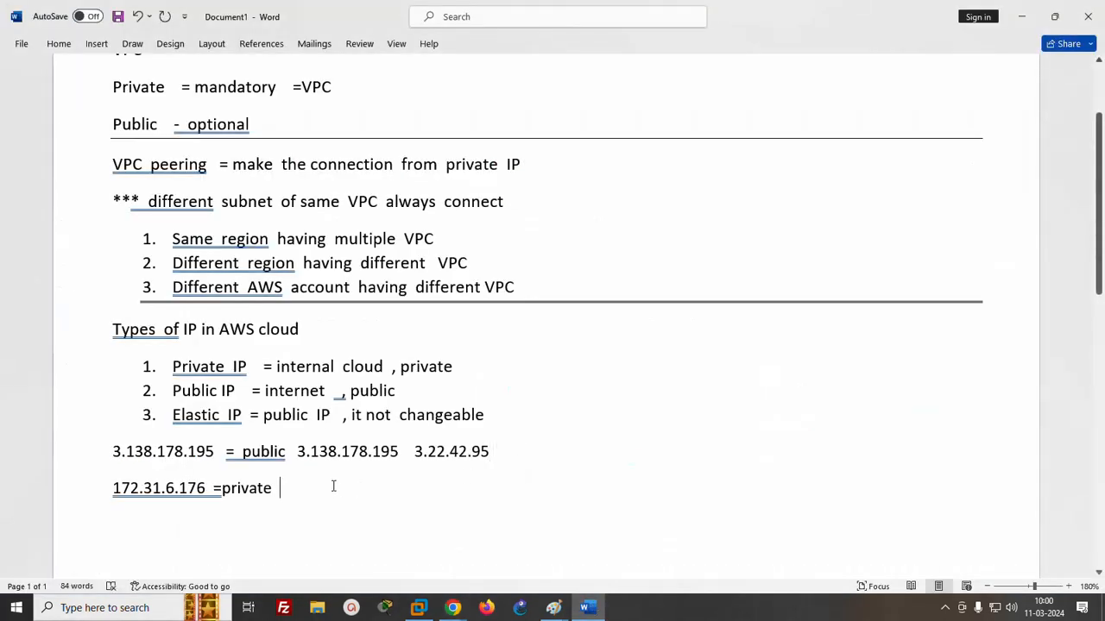
key(Return)
text(EIP )
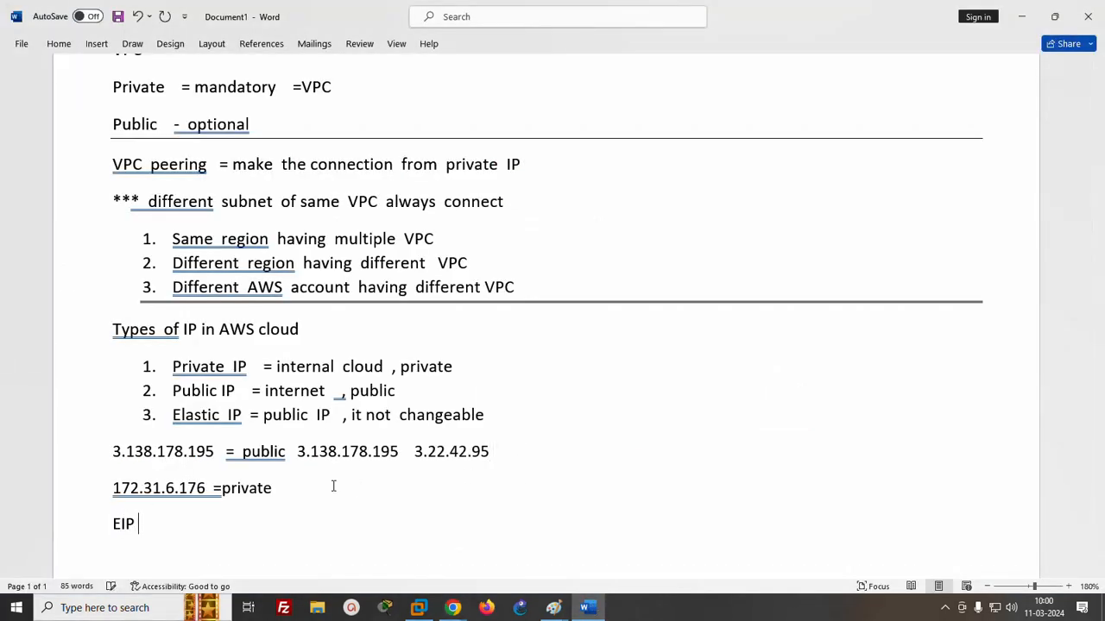
text(=)
key(ctrl+v)
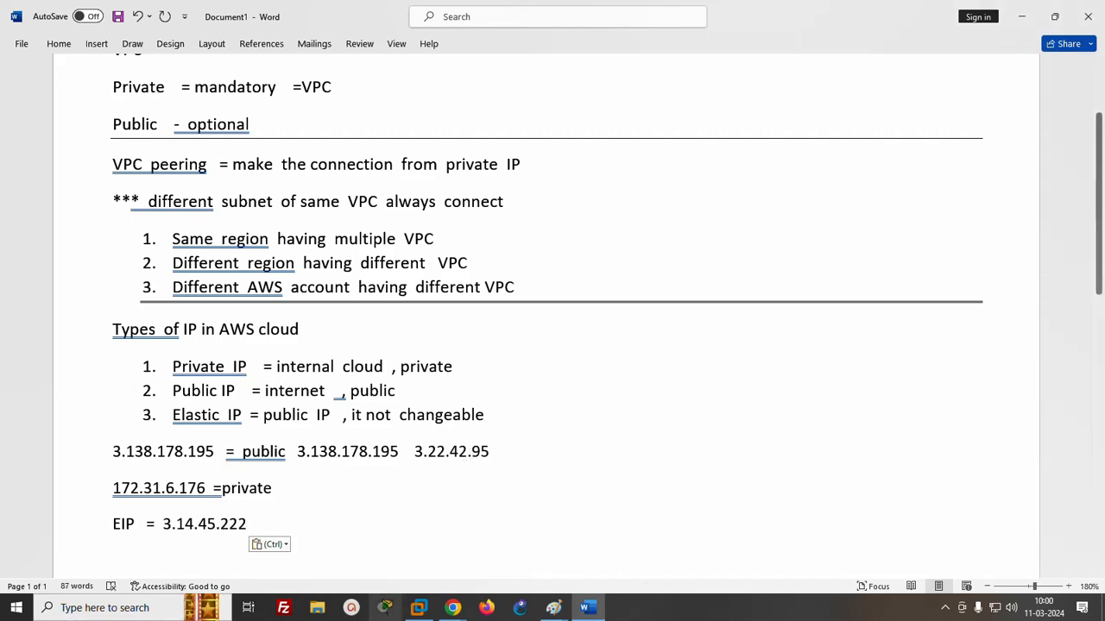
- Switch back to the test instance's details in Chrome and stop the instance
click(452, 608)
click(309, 550)
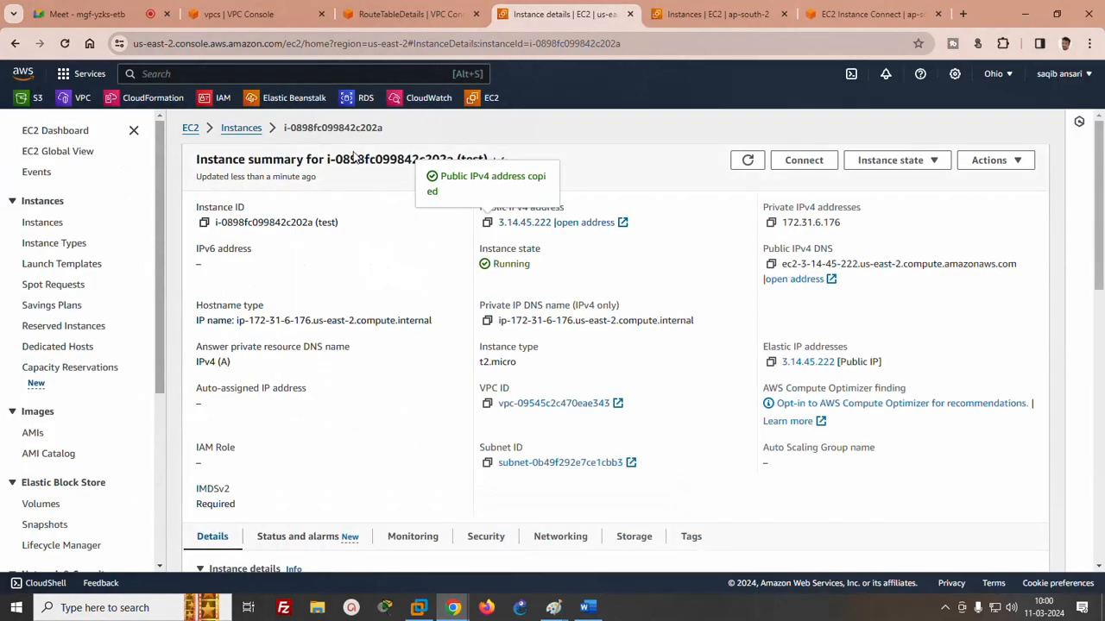
click(894, 162)
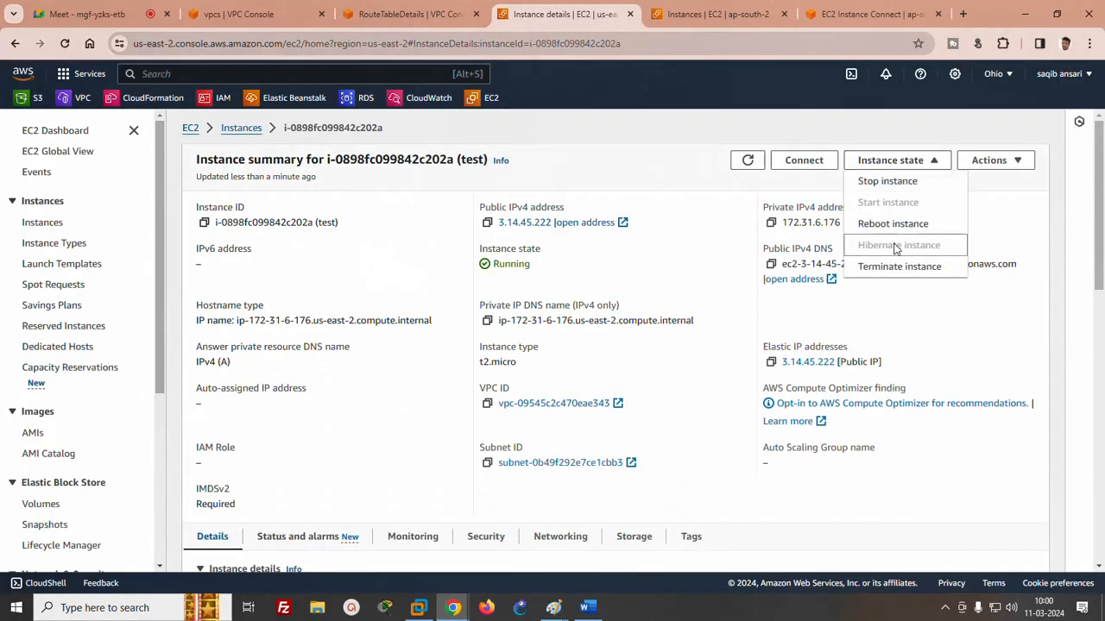
click(878, 183)
click(792, 438)
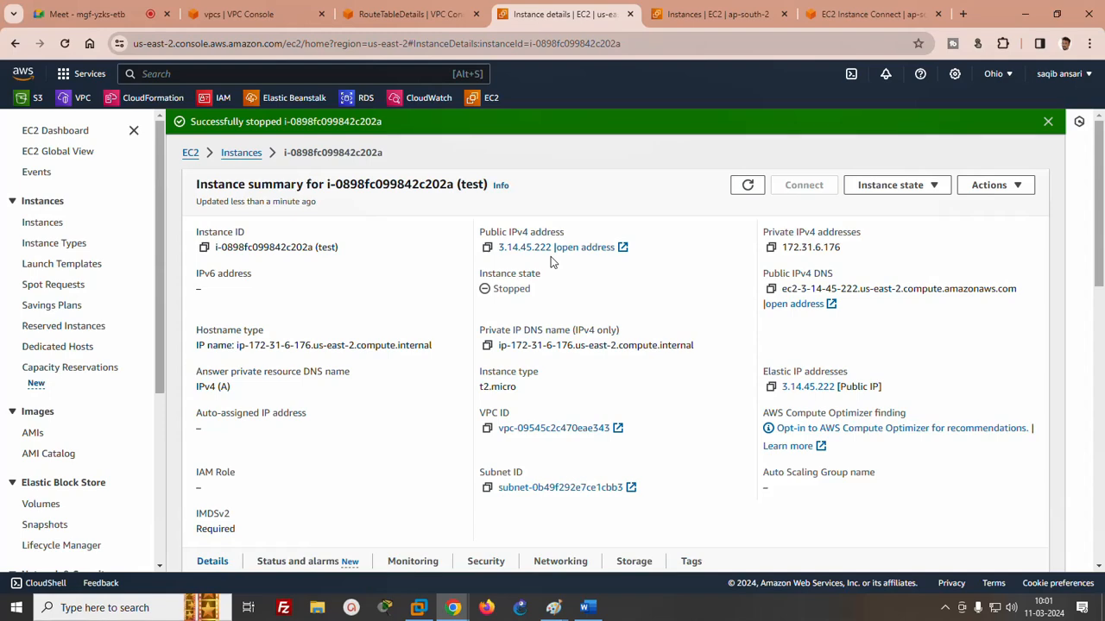
click(69, 15)
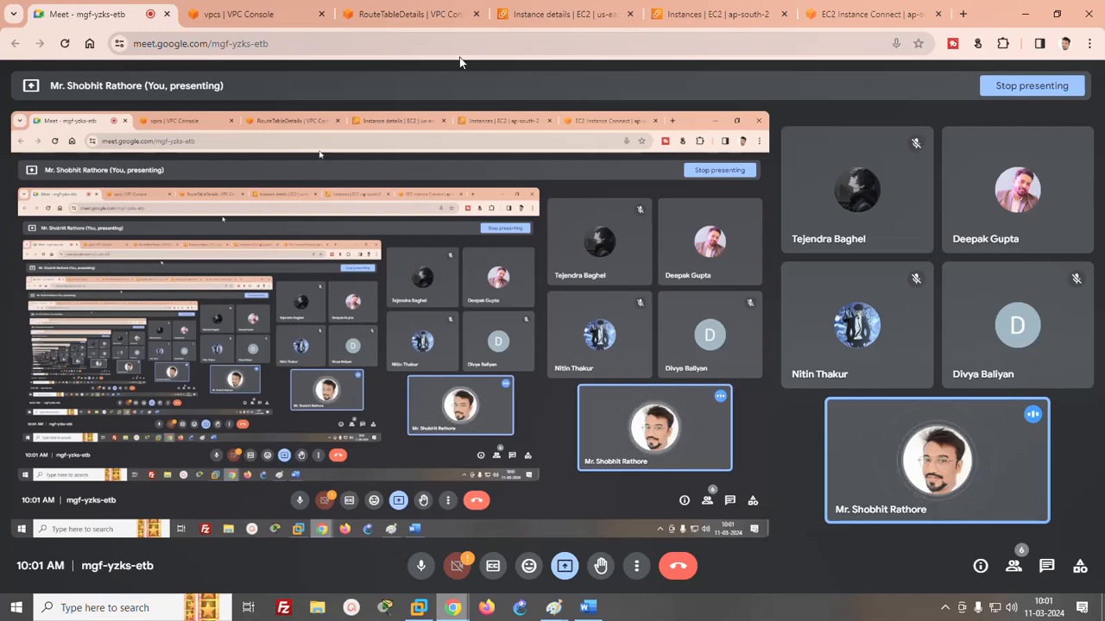
click(830, 15)
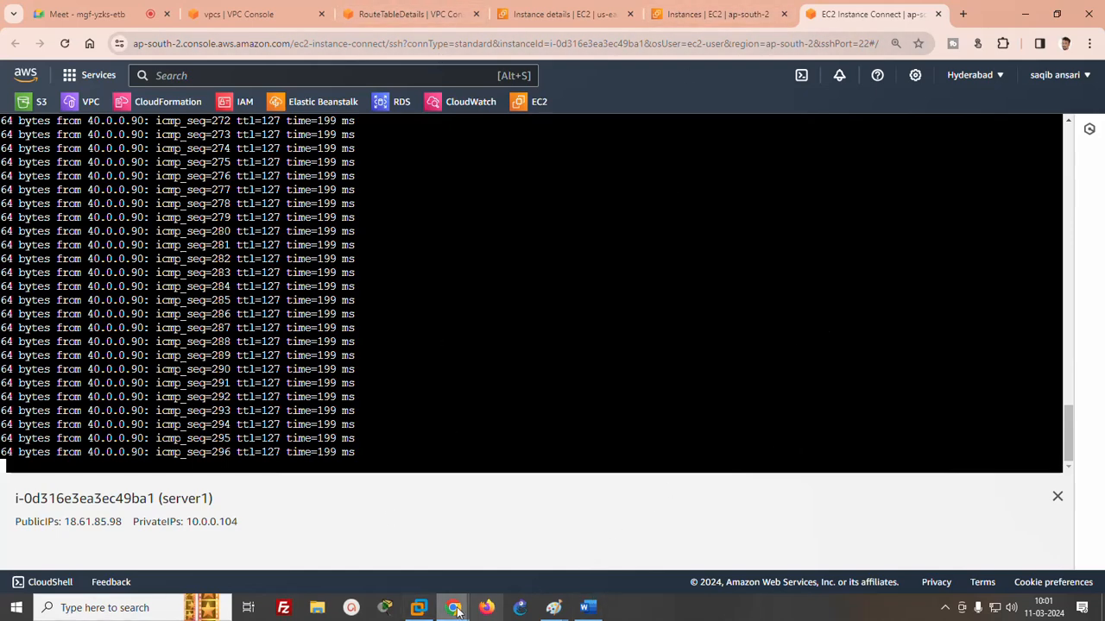
- Return to the test instance's details in the Ohio region and start the instance
click(552, 15)
click(723, 12)
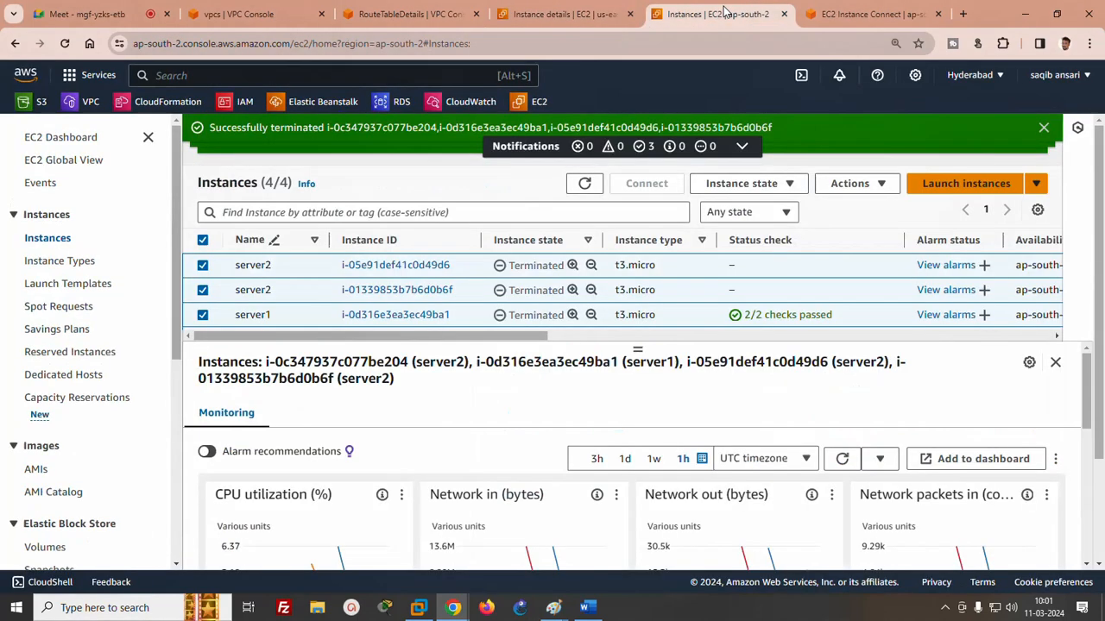
click(343, 14)
click(259, 14)
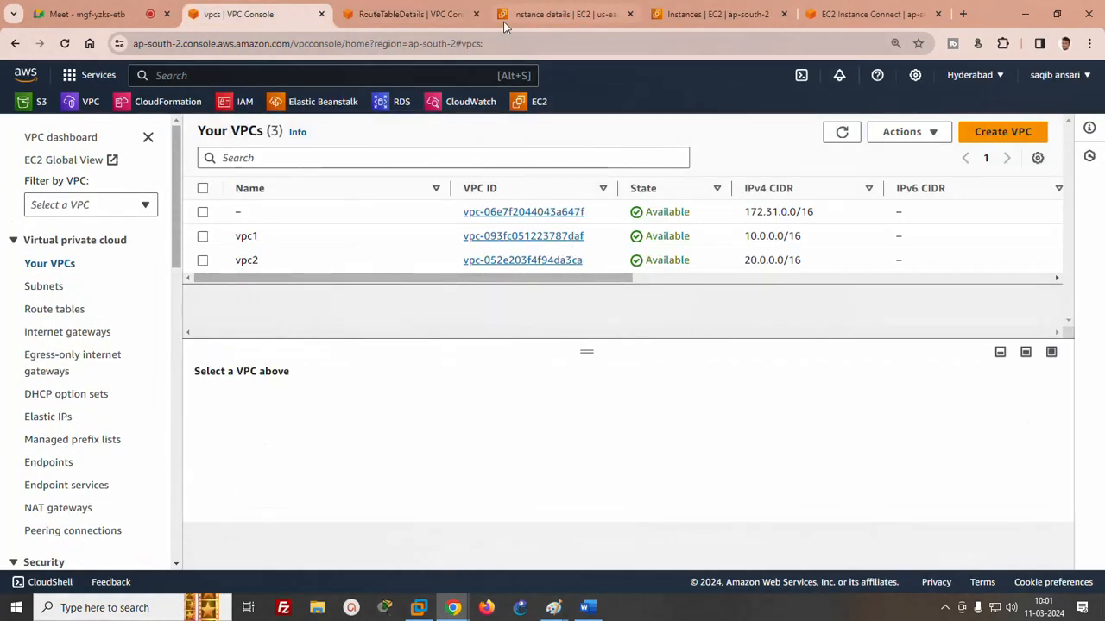
click(412, 14)
click(561, 14)
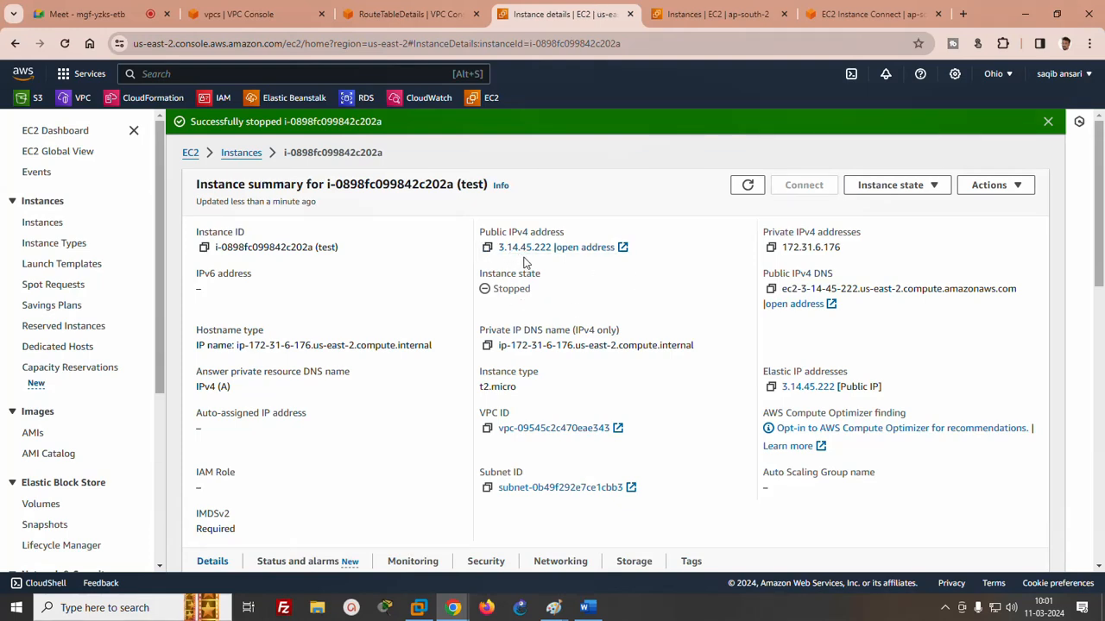
click(868, 185)
click(879, 229)
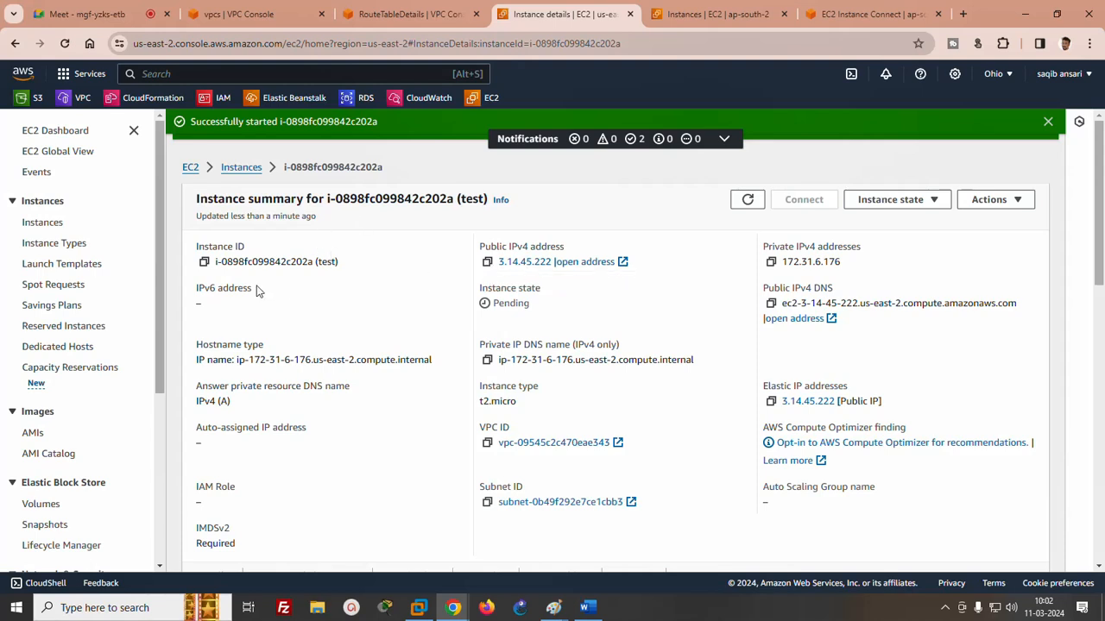
- Disassociate Elastic IP address 3.14.45.222 from instance i-0898fc099842c202a
drag(159, 304, 153, 524)
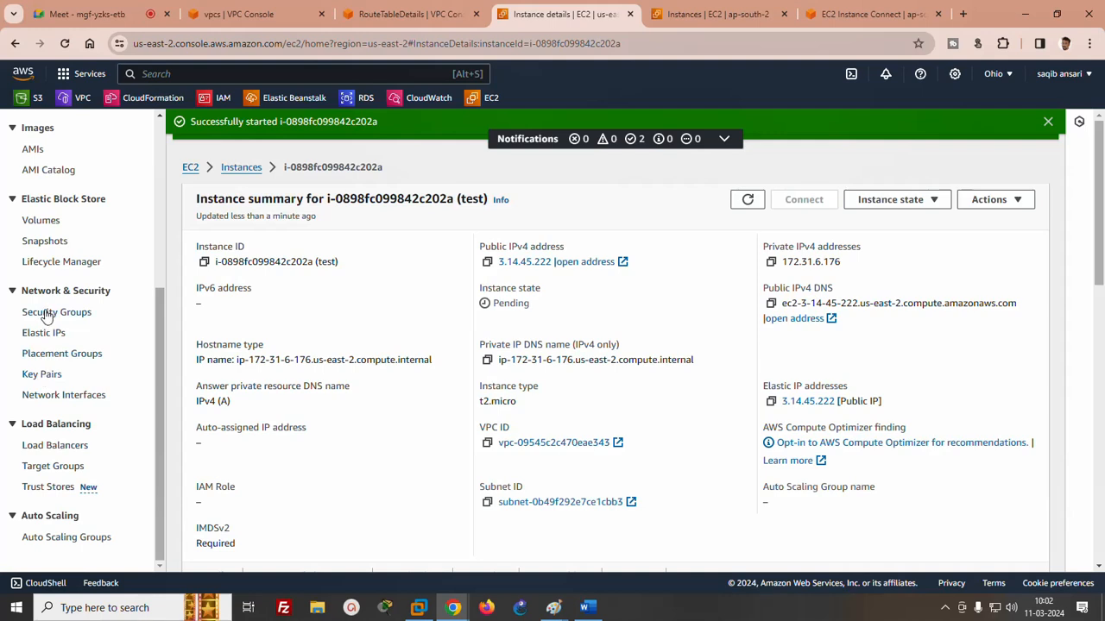
click(47, 336)
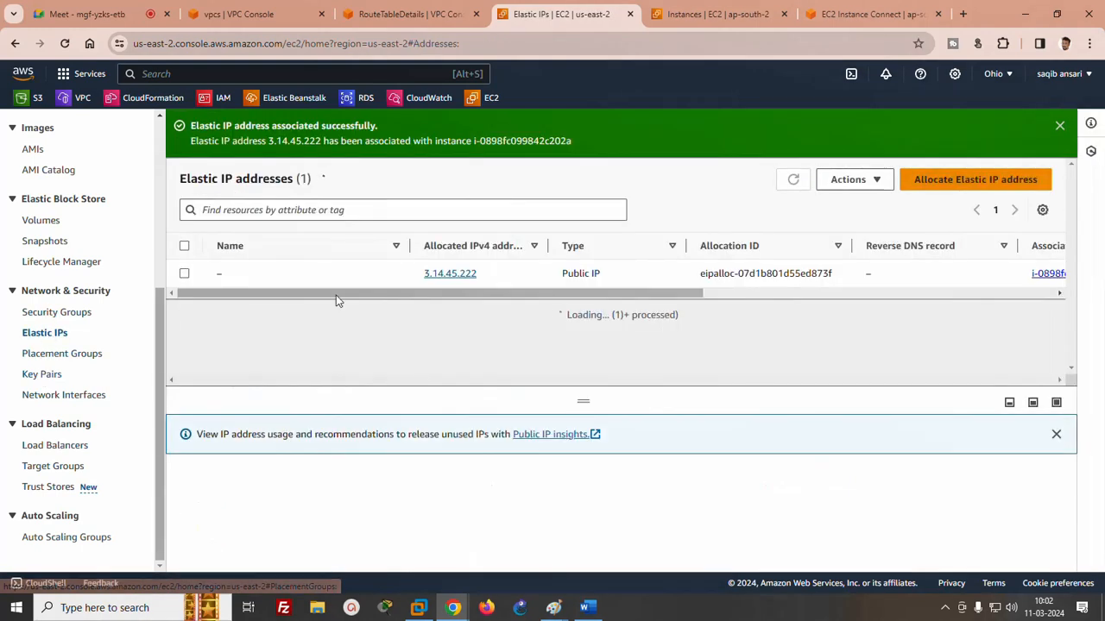
click(184, 274)
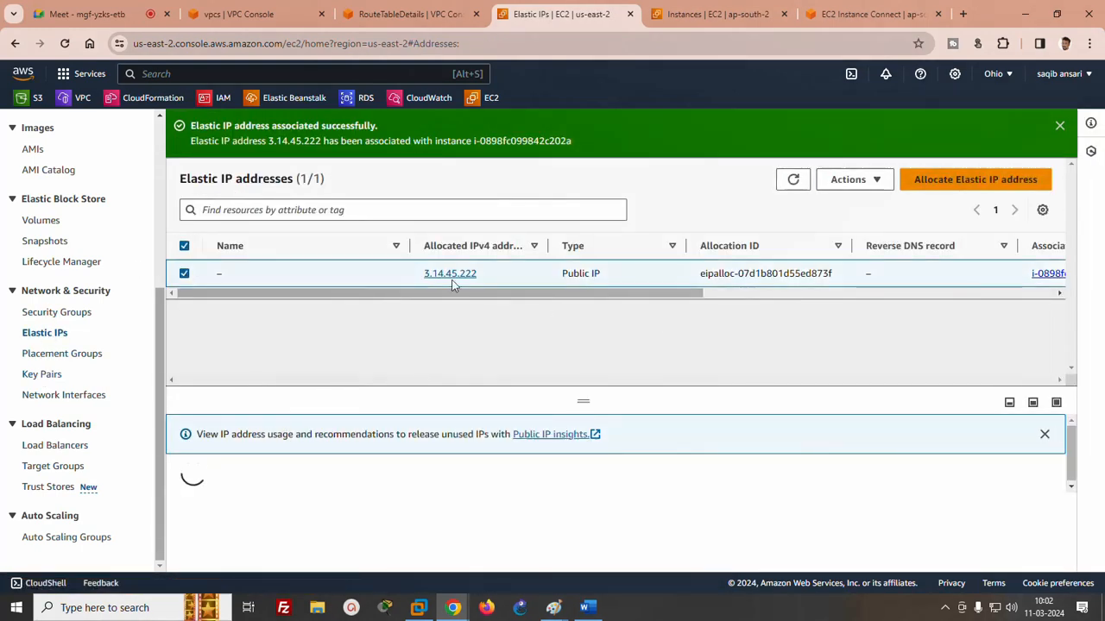
click(875, 183)
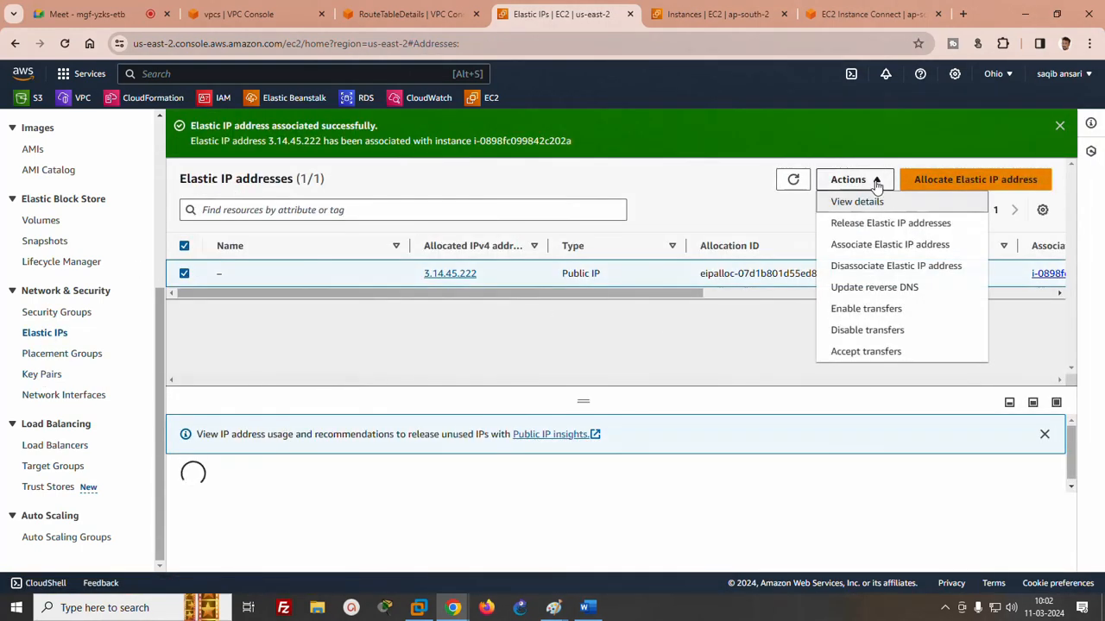
click(859, 268)
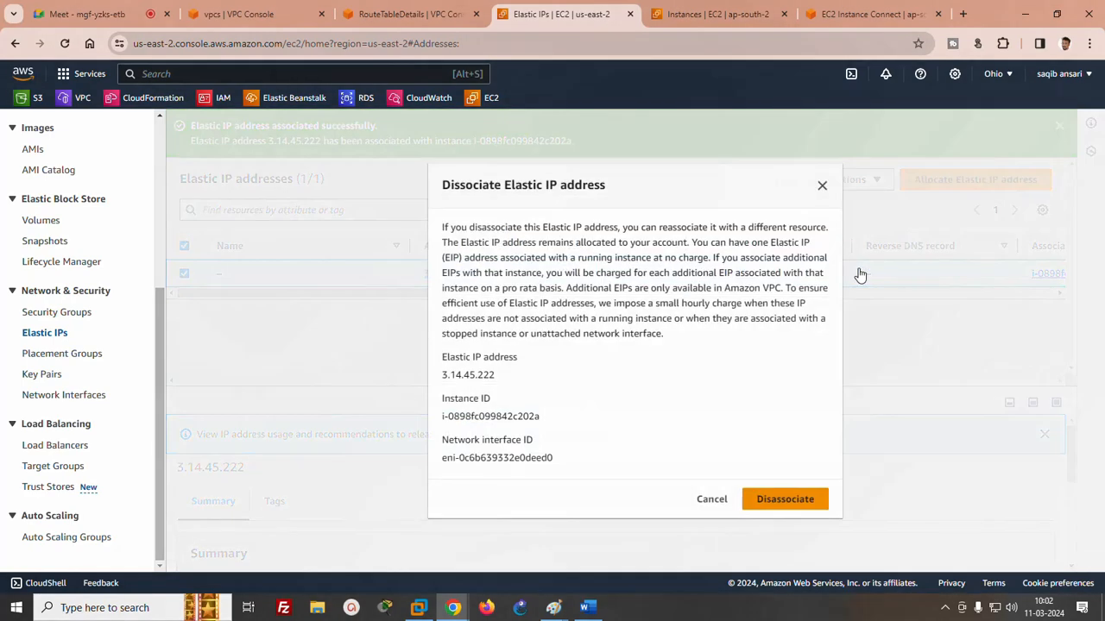
click(776, 499)
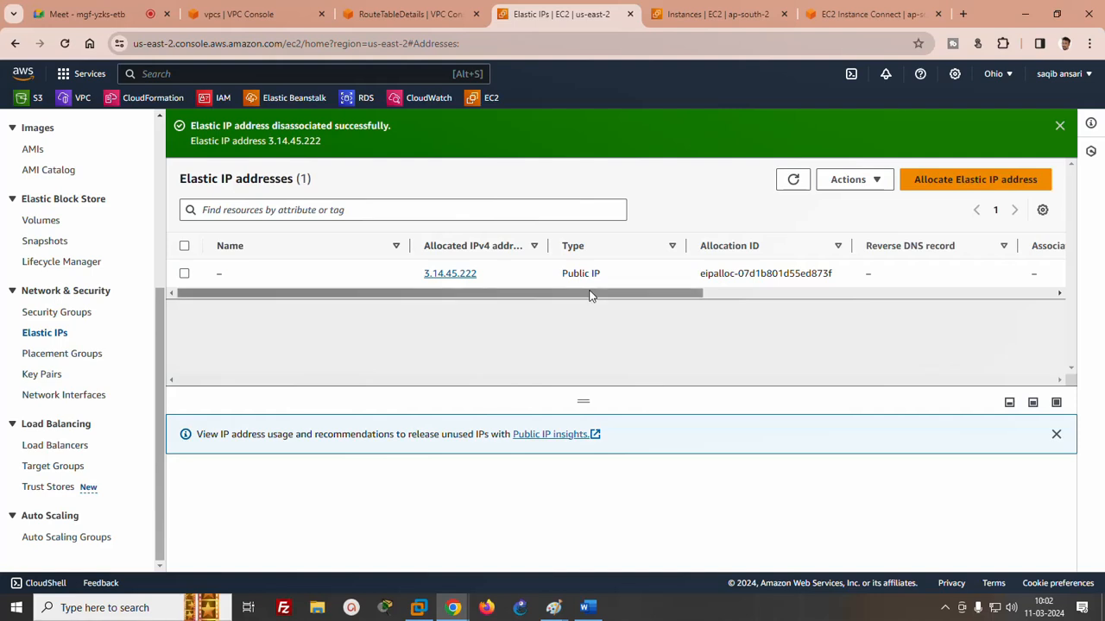
- Release the Elastic IP address 3.14.45.222
drag(592, 296, 184, 289)
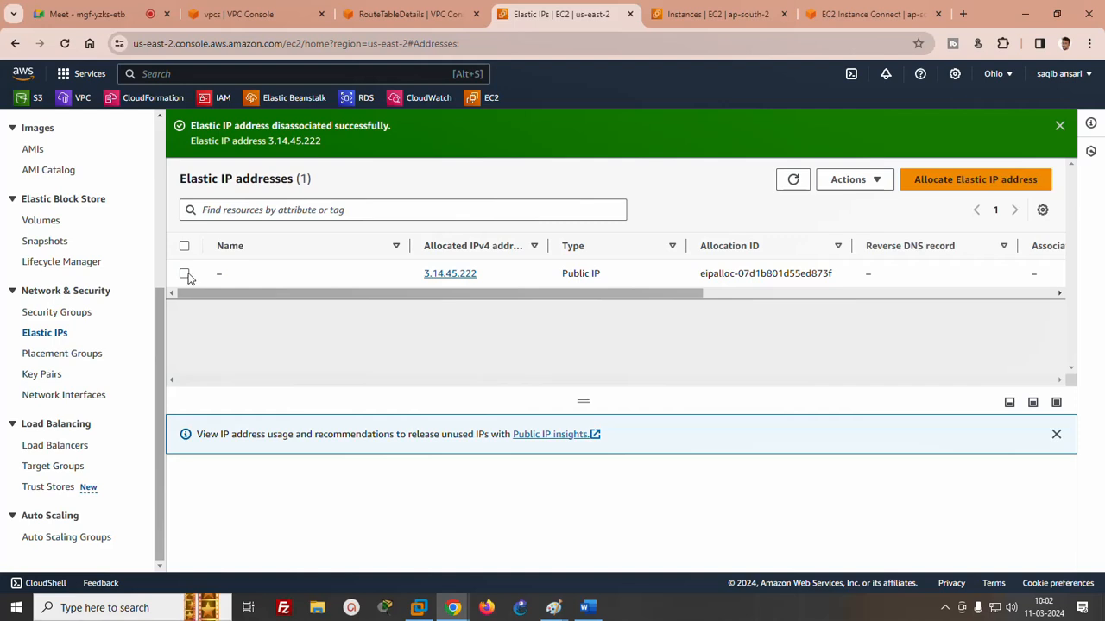
click(185, 274)
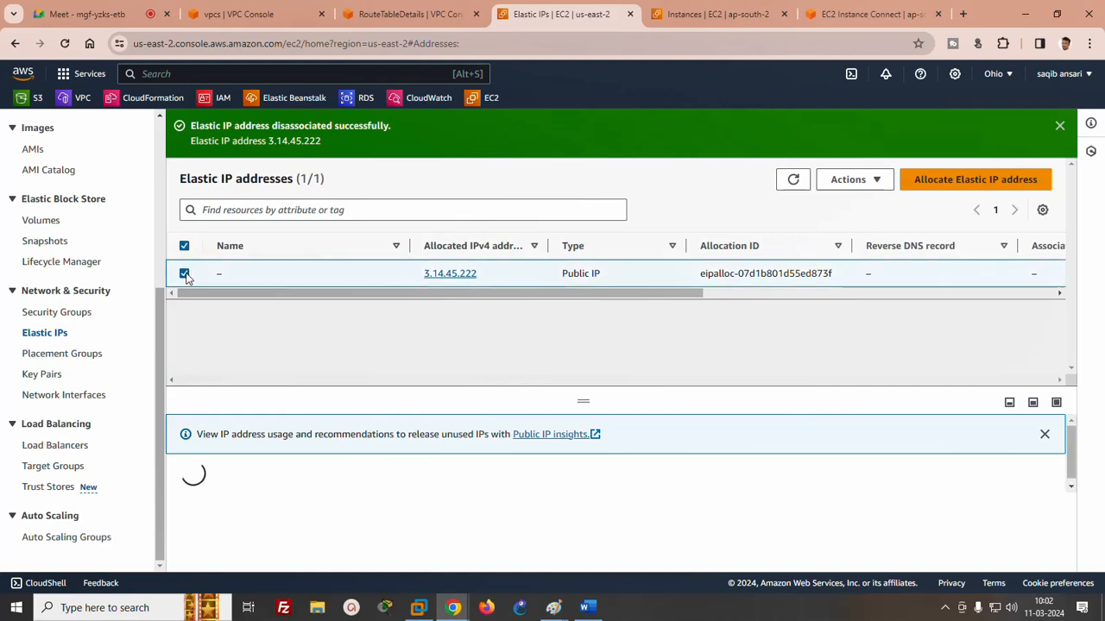
click(873, 182)
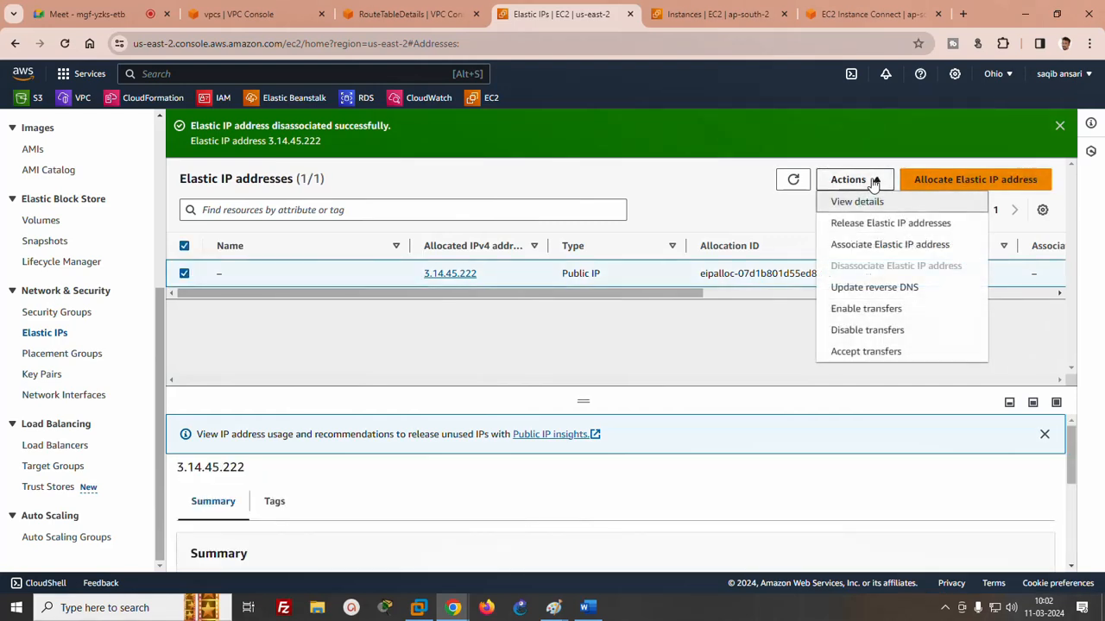
click(870, 224)
click(869, 447)
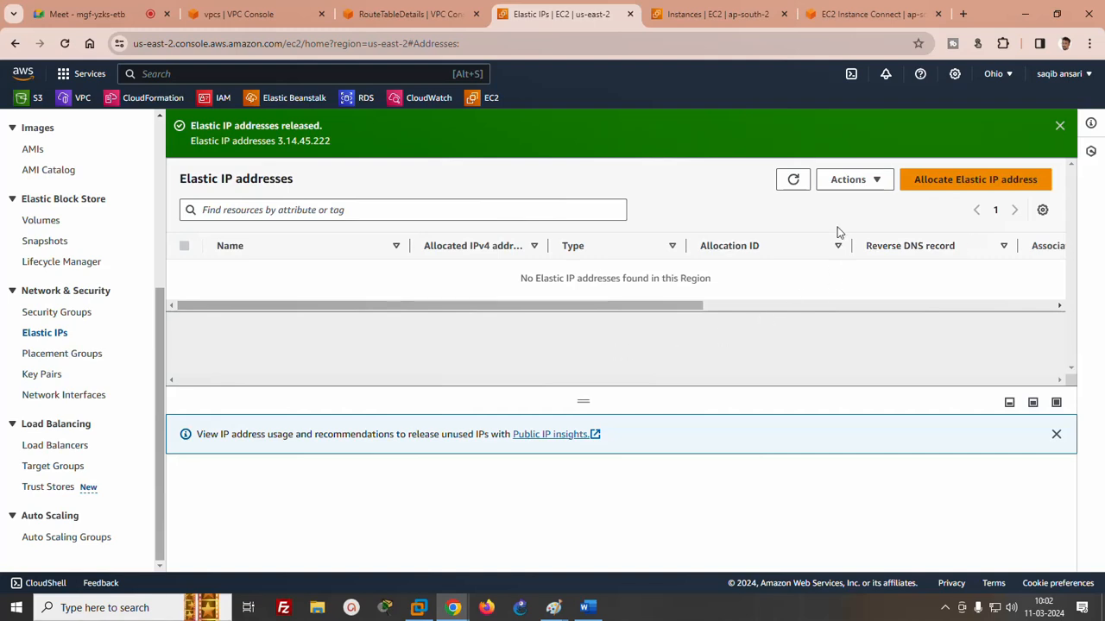
click(858, 184)
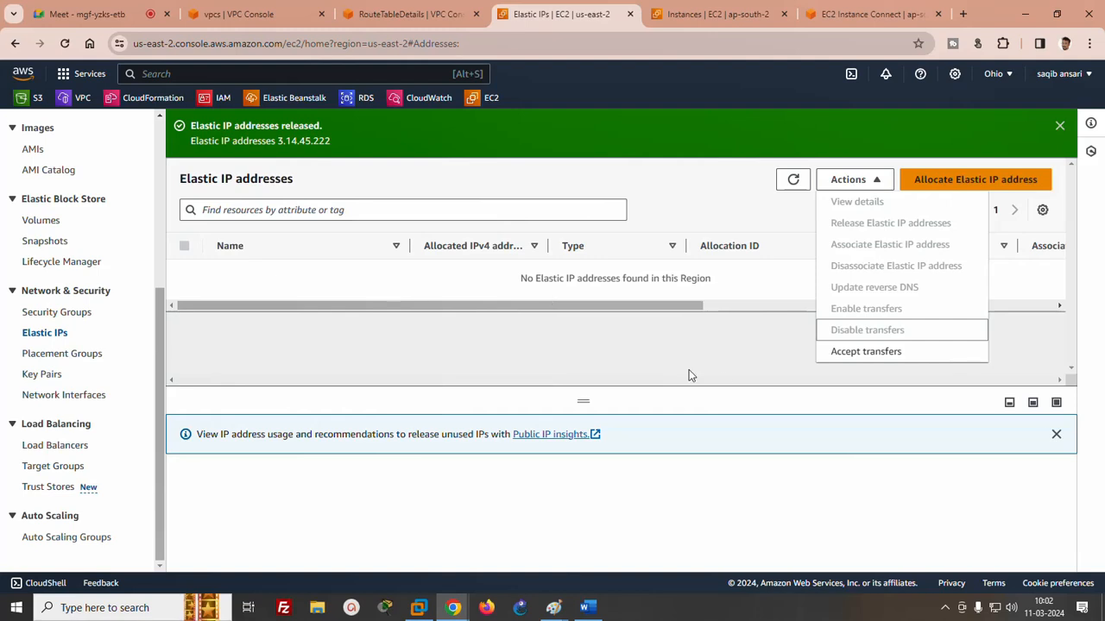
click(714, 359)
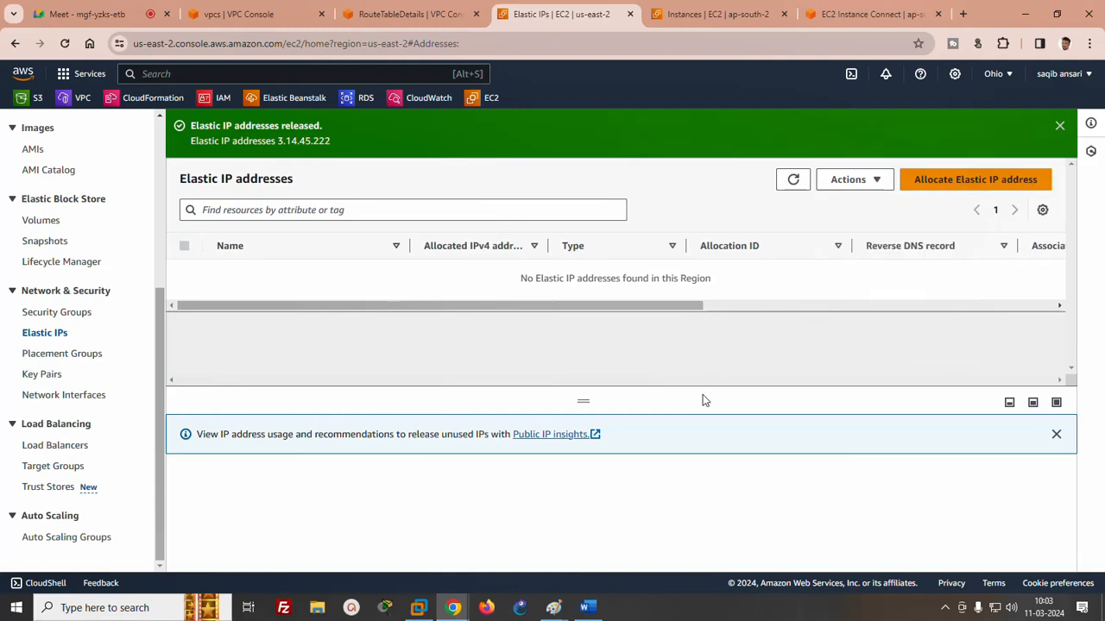
- Switch to the Word notes and insert a double horizontal divider line below the EIP line
click(586, 611)
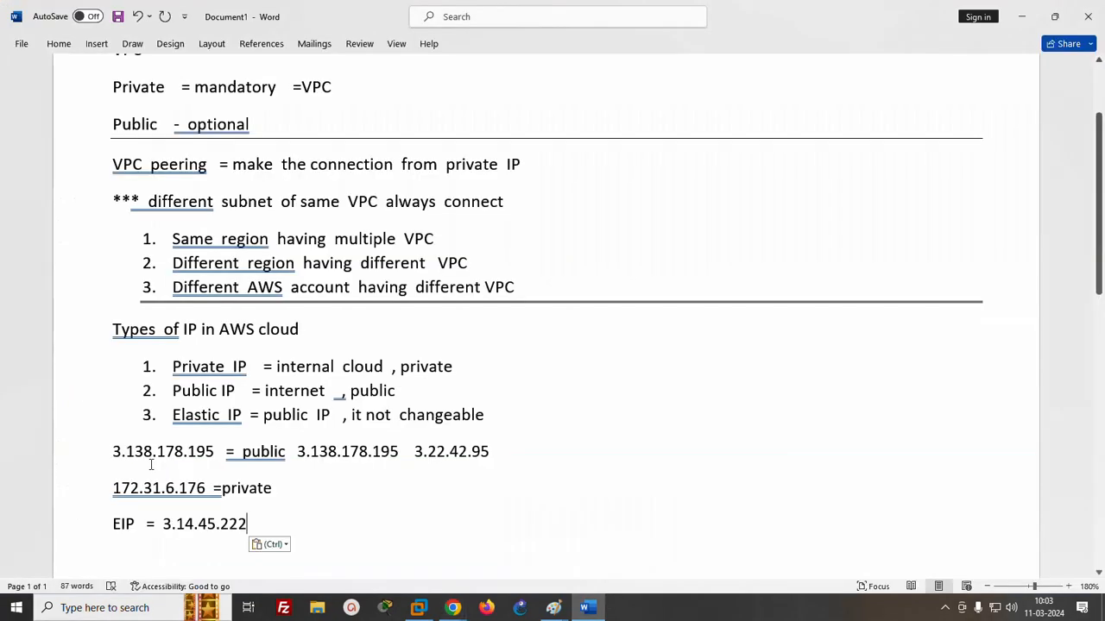
scroll(1096, 328, down, 2)
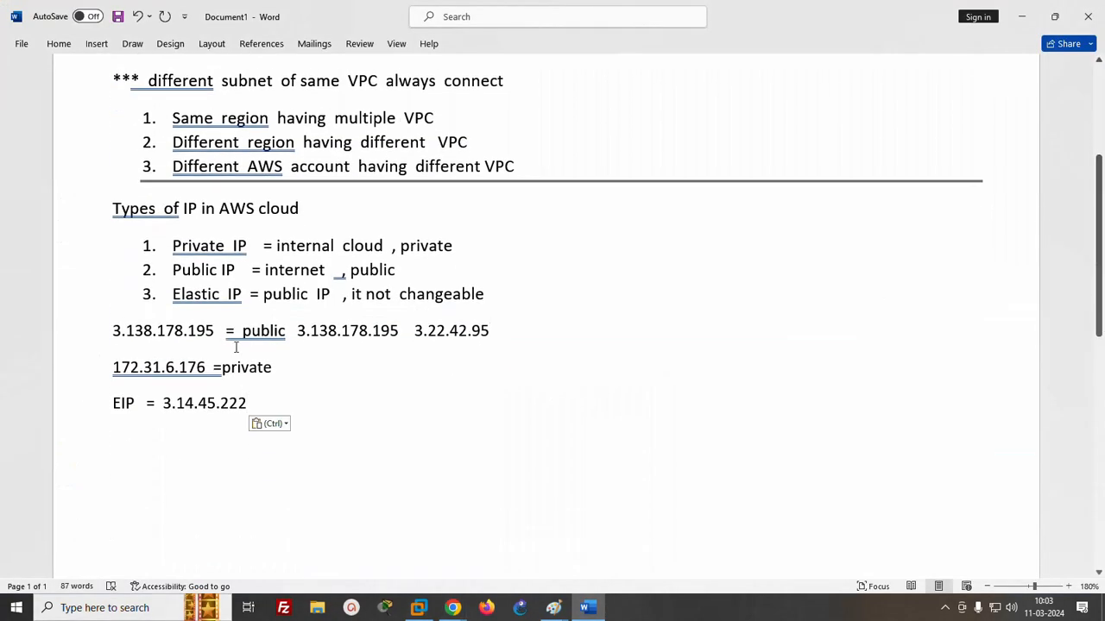
key(Return)
text(=)
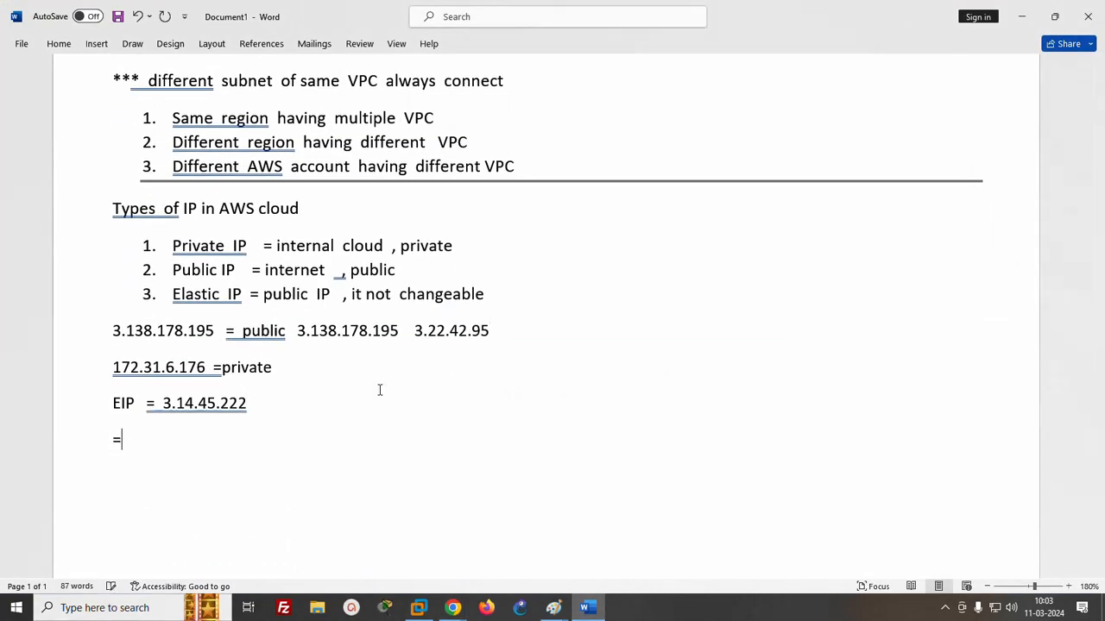
text(========)
key(Return)
- Write the line "VPC peering , Types of IP" below the divider
text(VP)
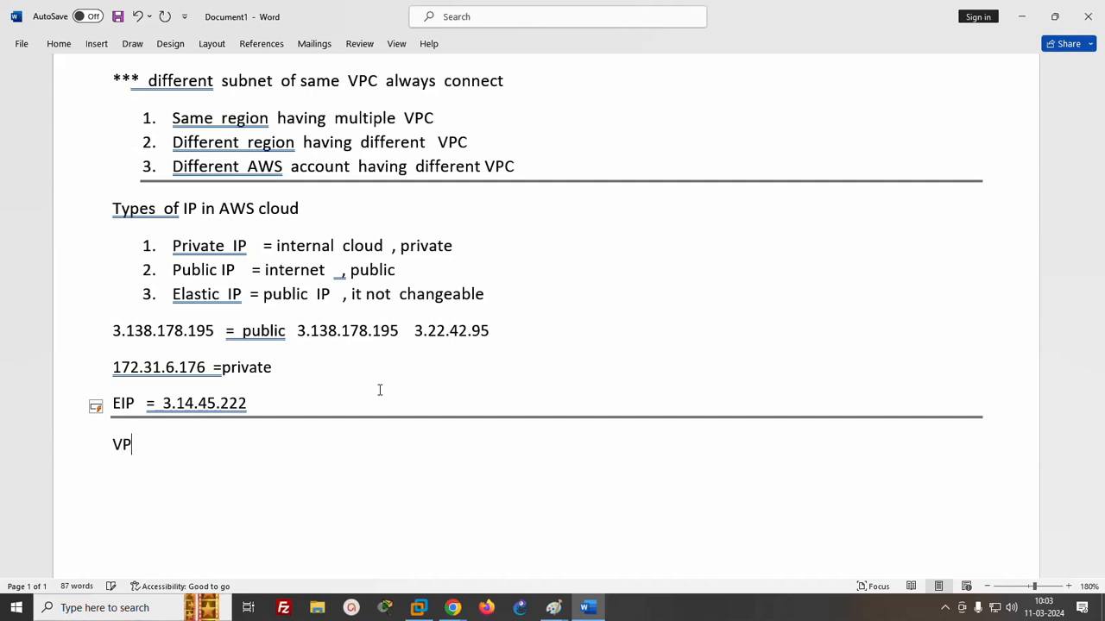
text(C peering , Typ)
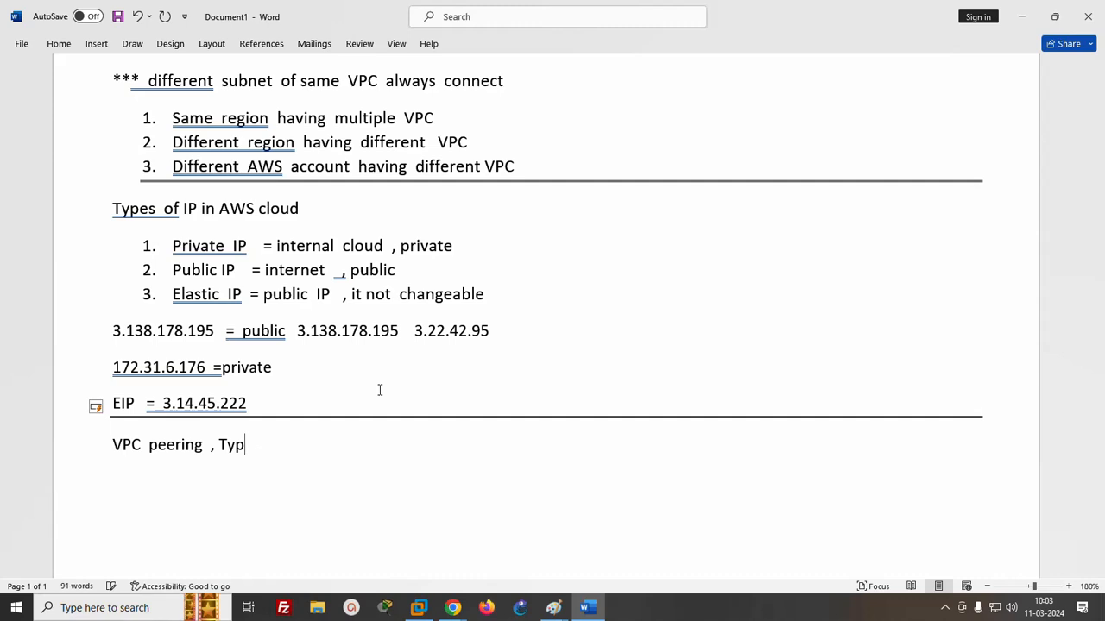
text(es of IP)
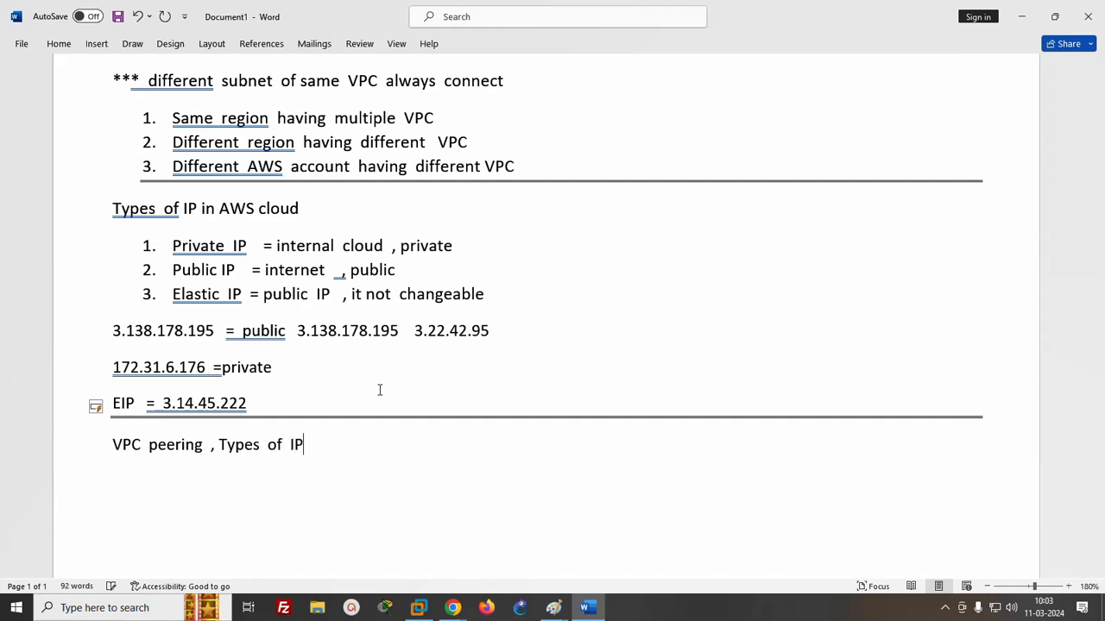